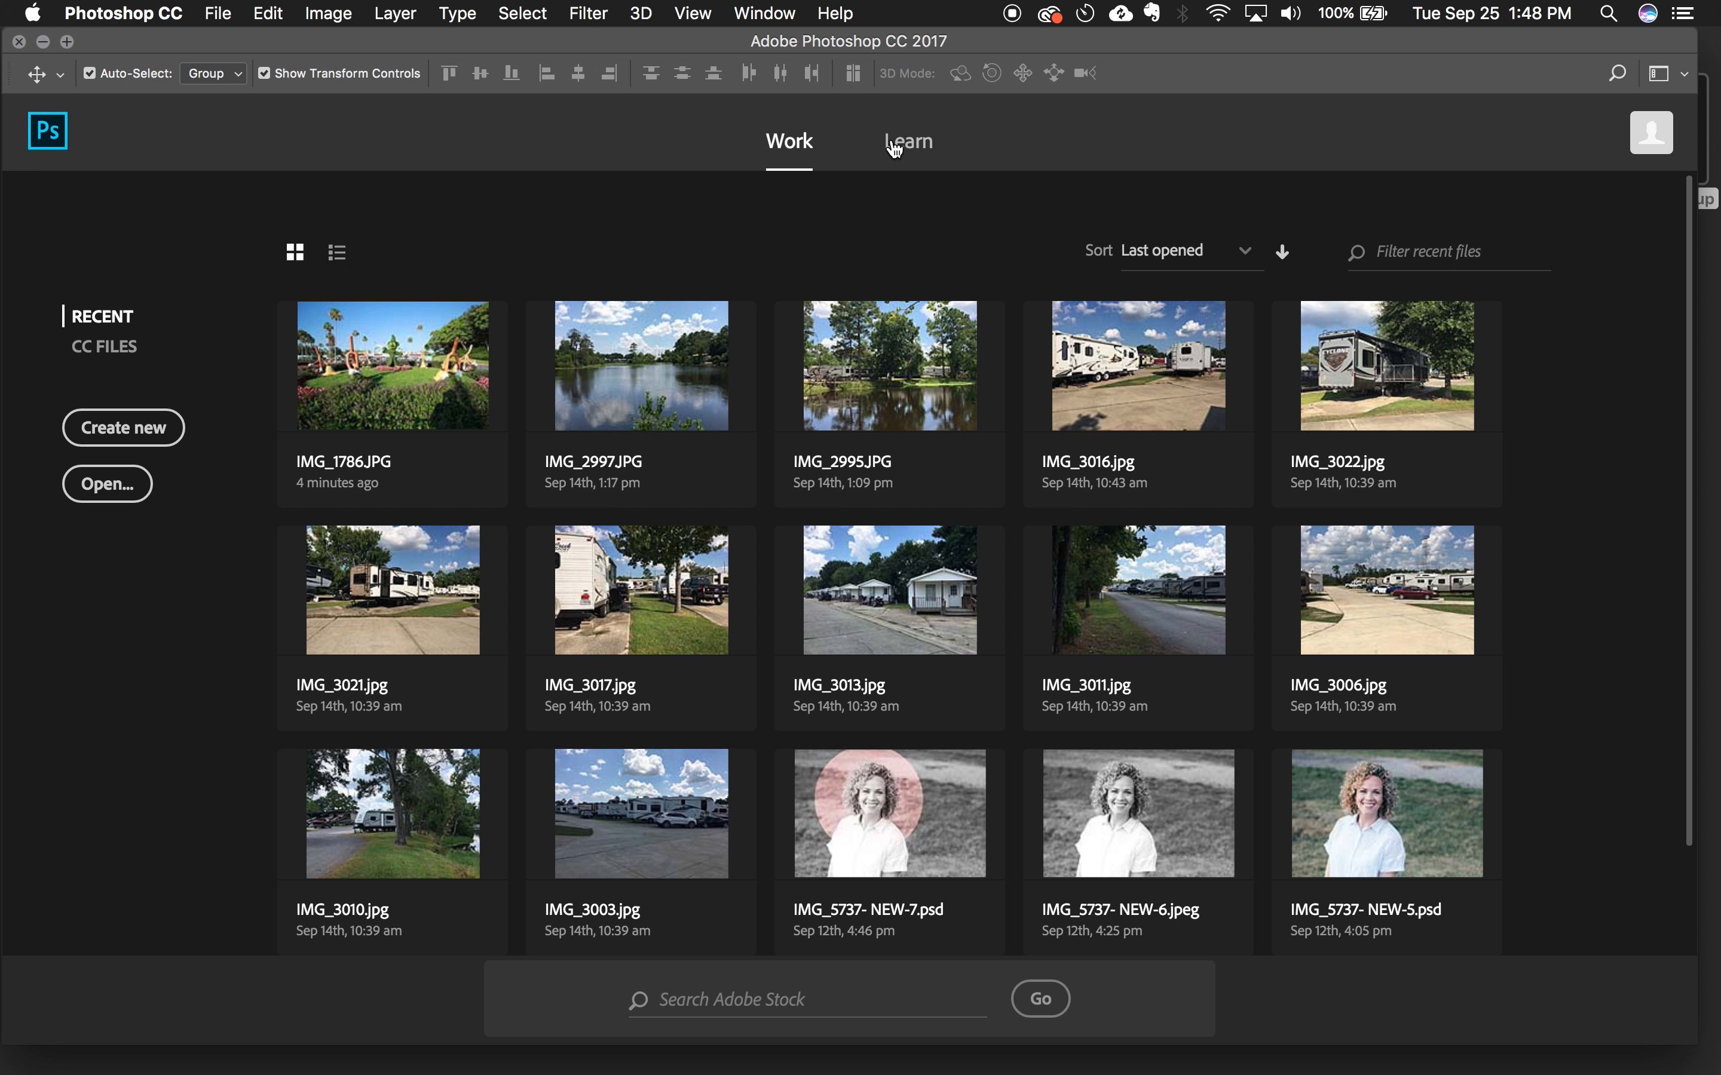
- View the Learn tutorials, return to the recent files, and compare their list and thumbnail views
{"action": "left_click", "coordinate": [910, 147]}
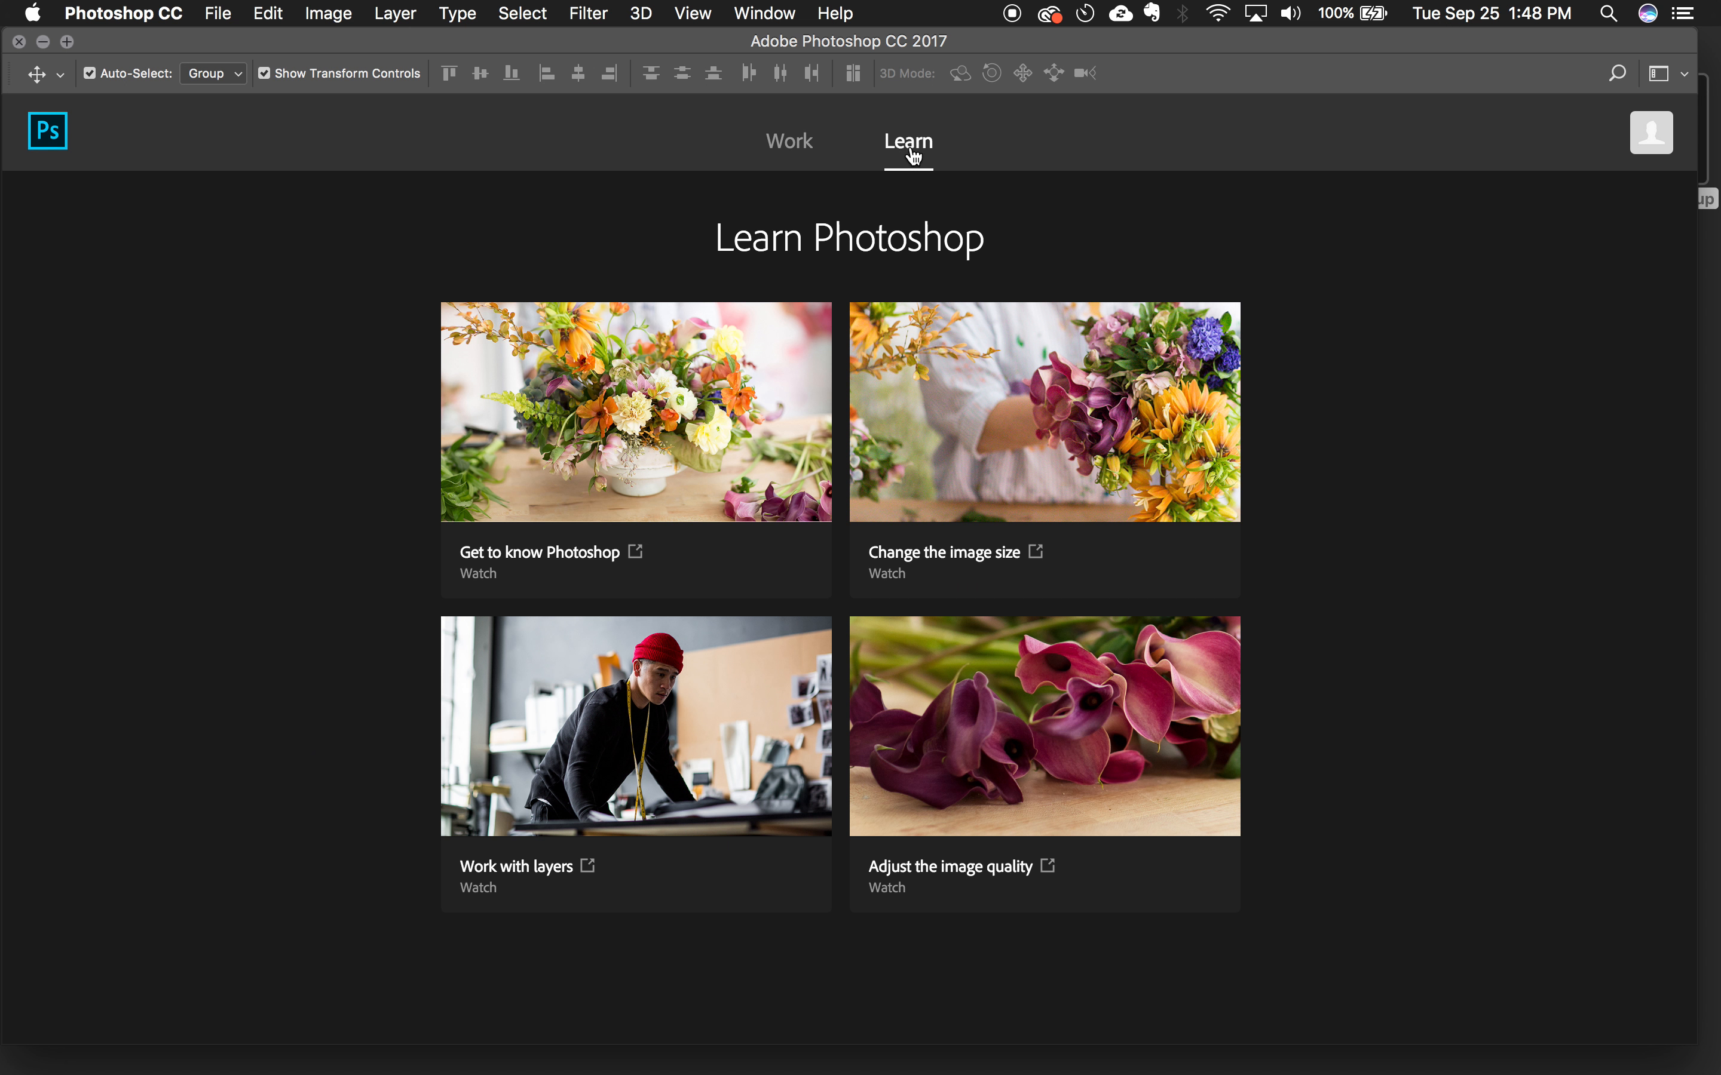
{"action": "left_click", "coordinate": [796, 155]}
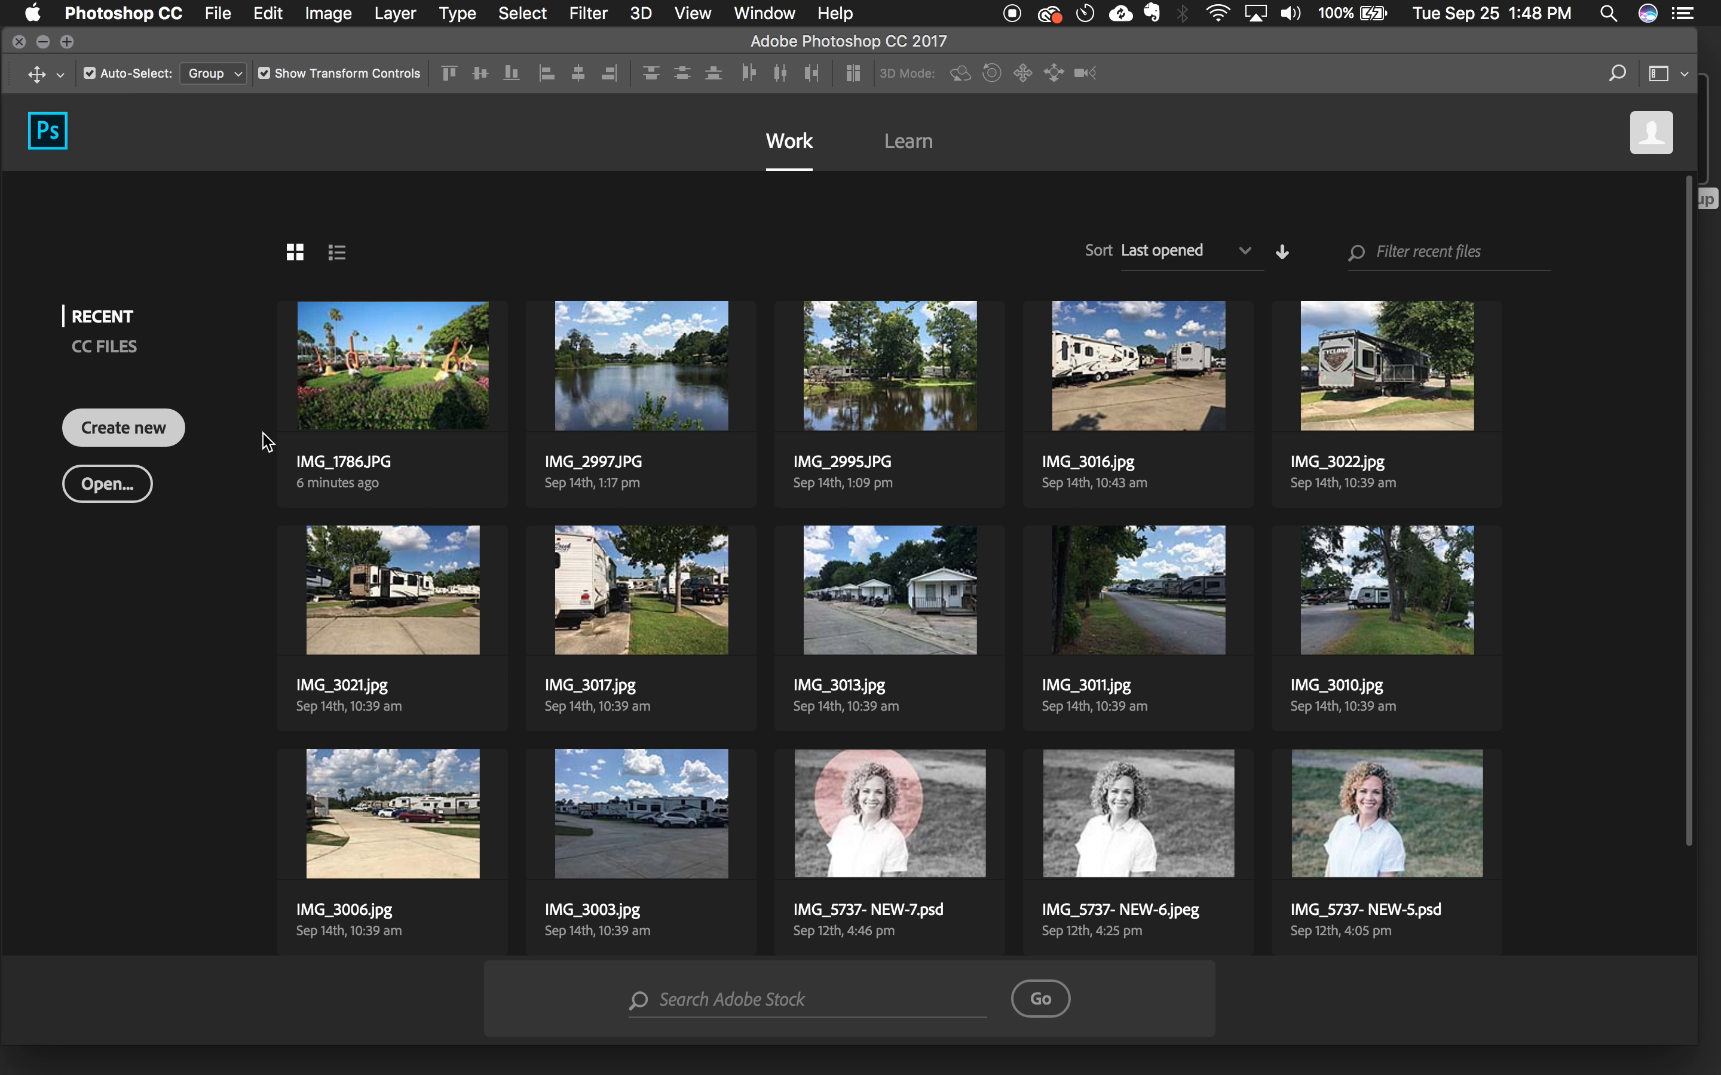
{"action": "left_click", "coordinate": [337, 253]}
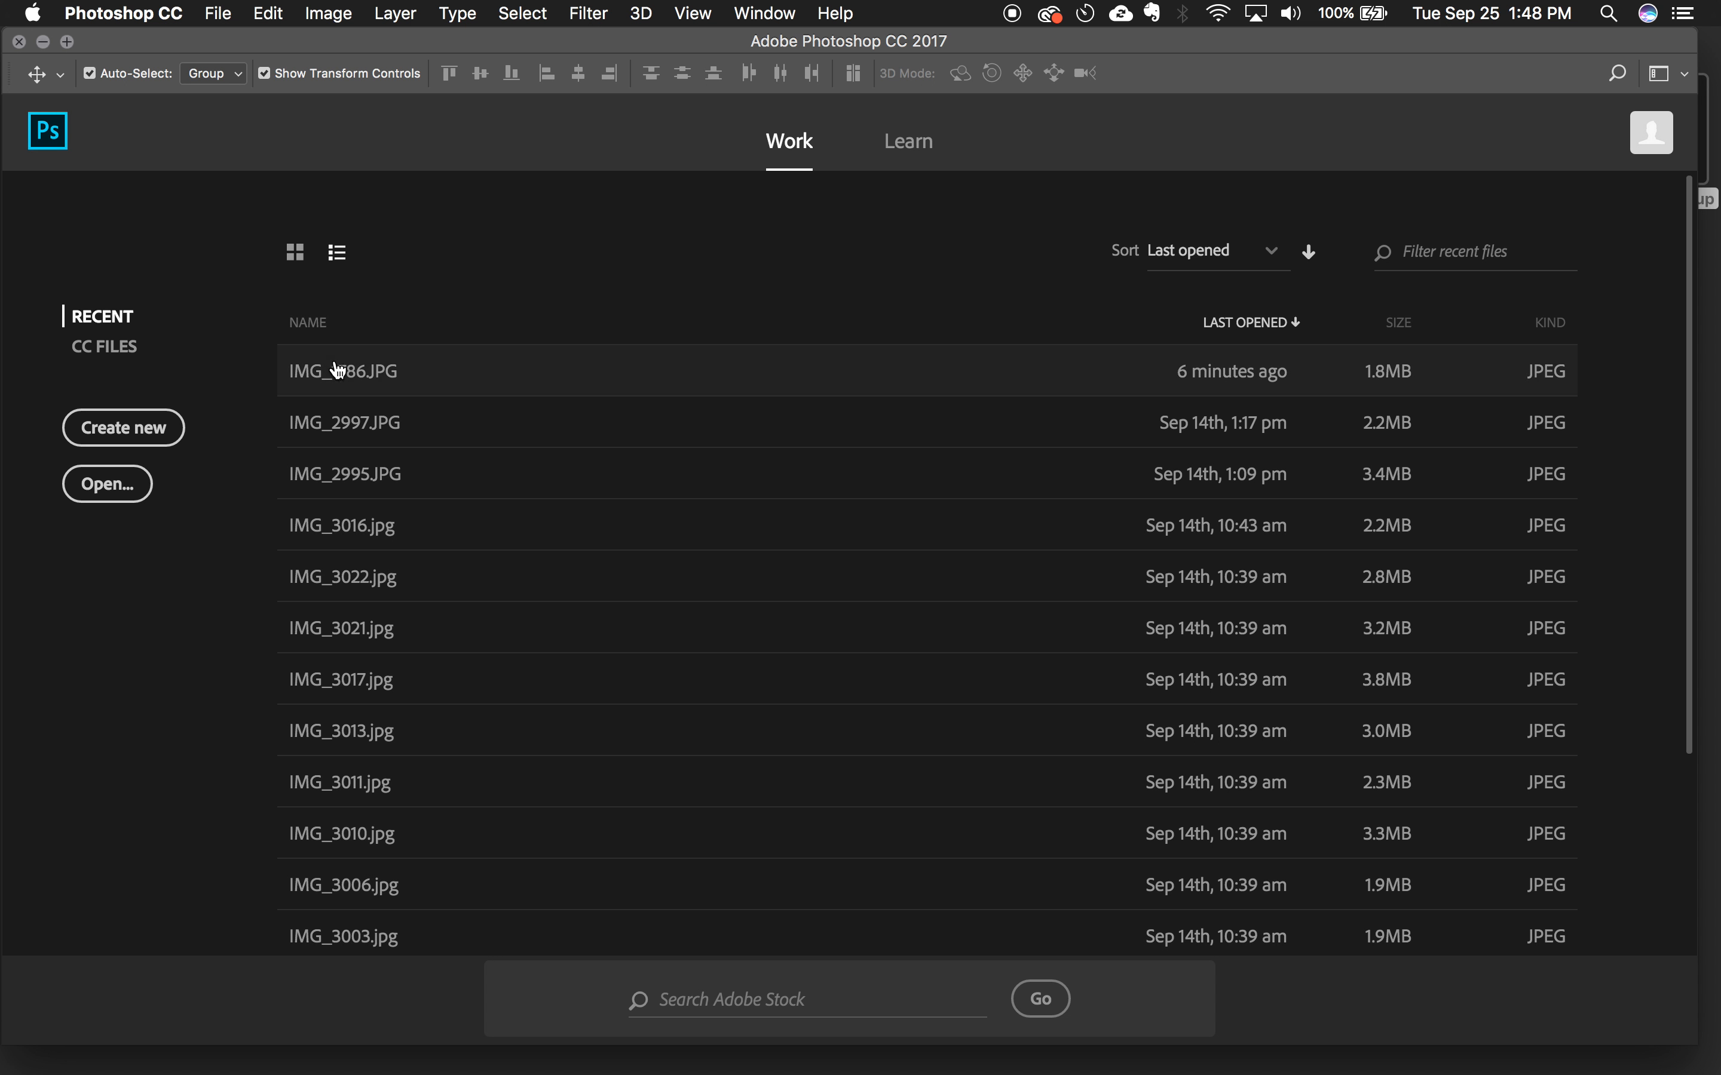
{"action": "left_click", "coordinate": [297, 256]}
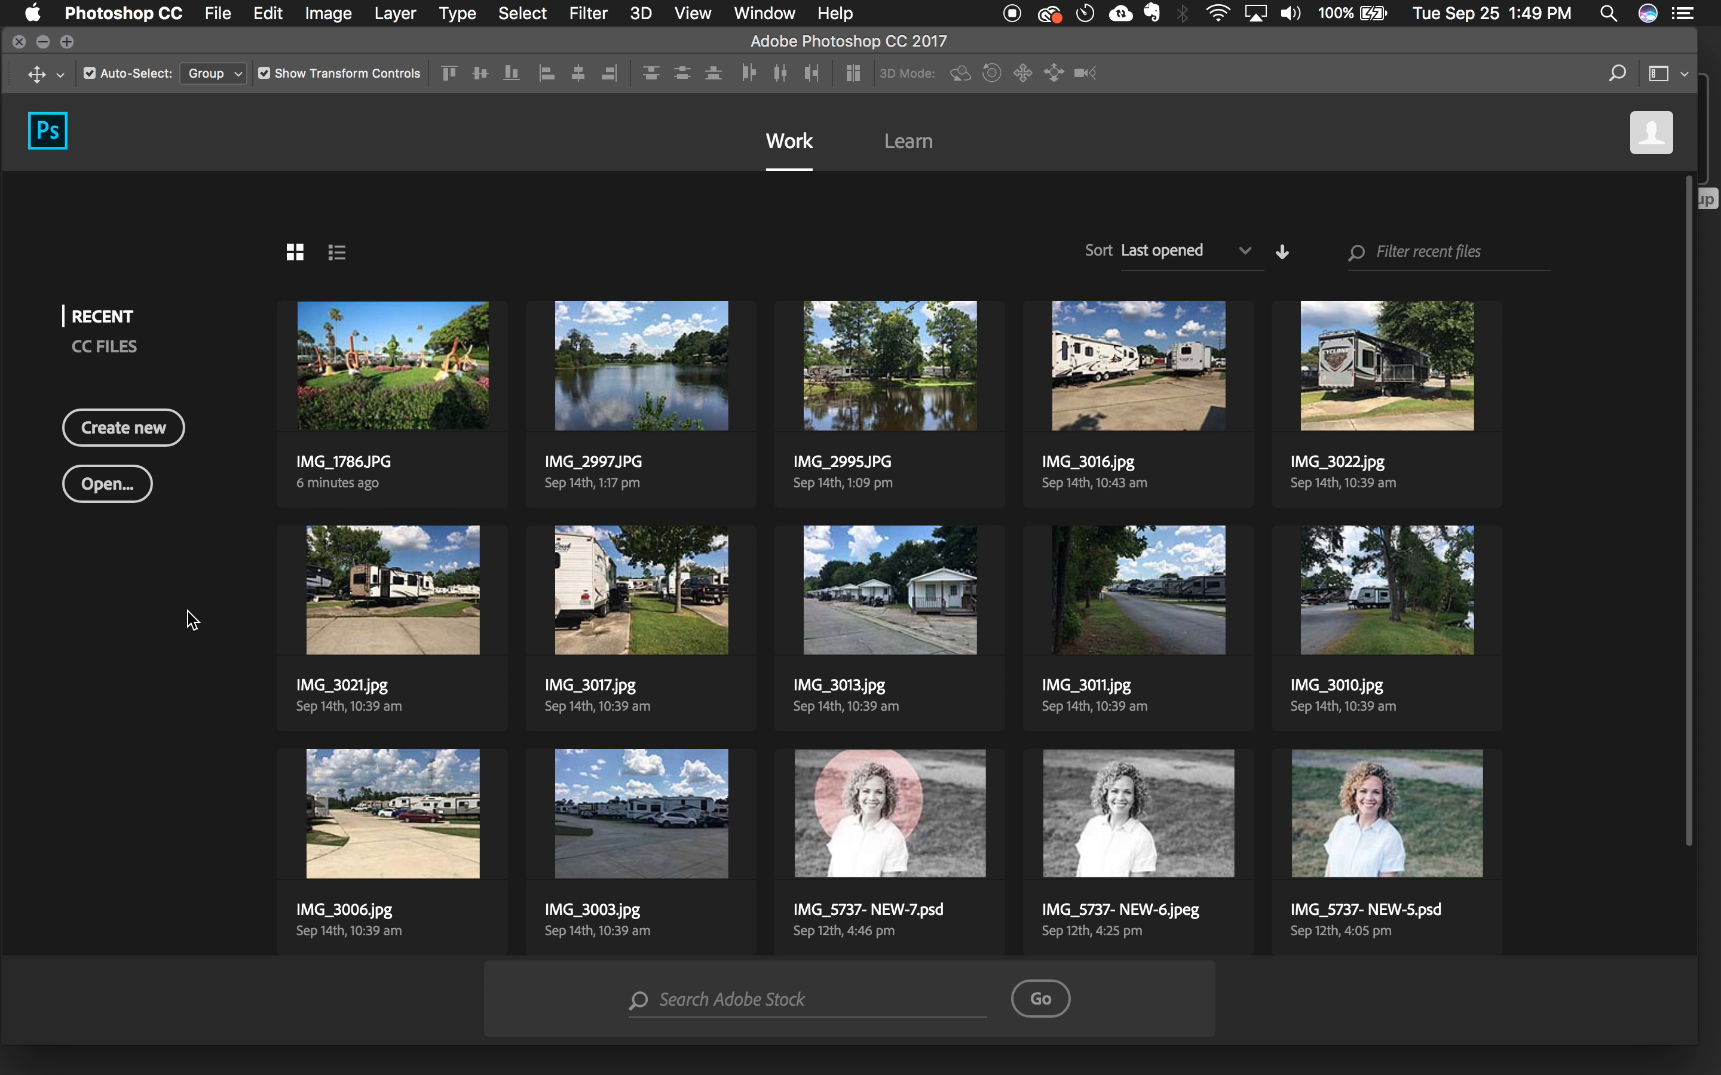
- Review the new-document presets for Print, Art & Illustration, Web and Photo, and close without creating a document
{"action": "left_click", "coordinate": [116, 430]}
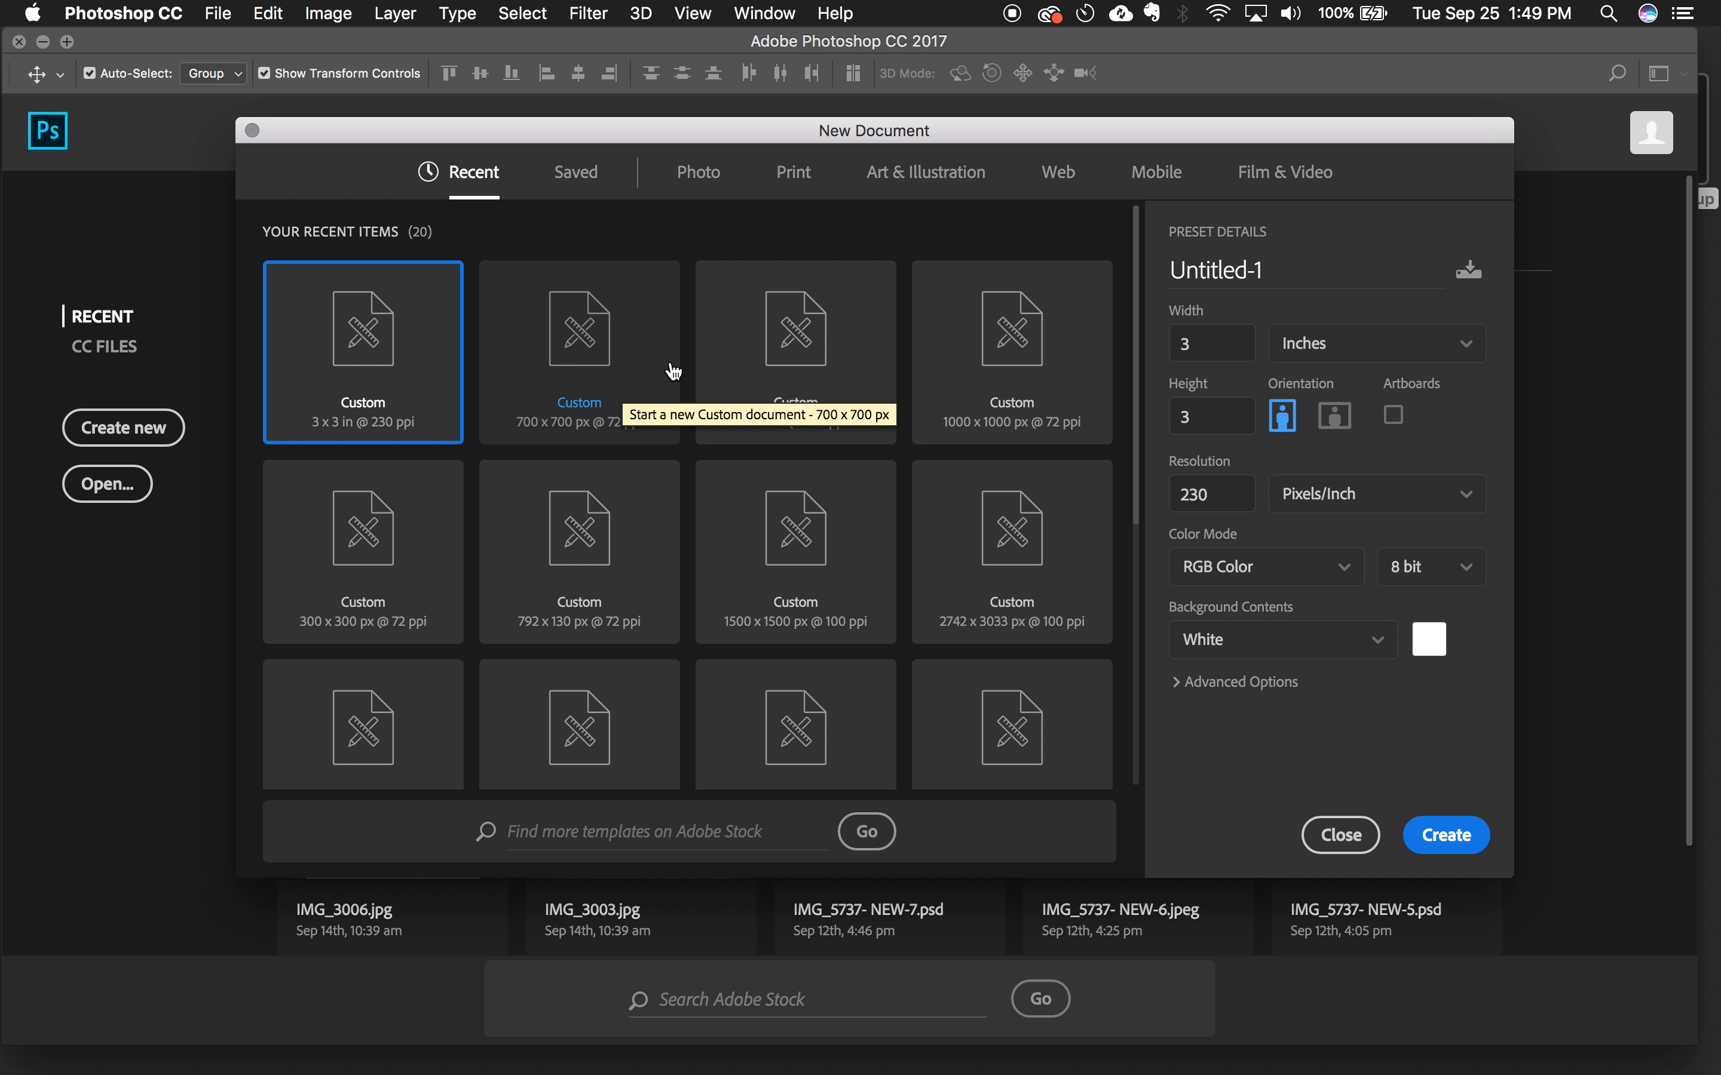
{"action": "left_click", "coordinate": [794, 182]}
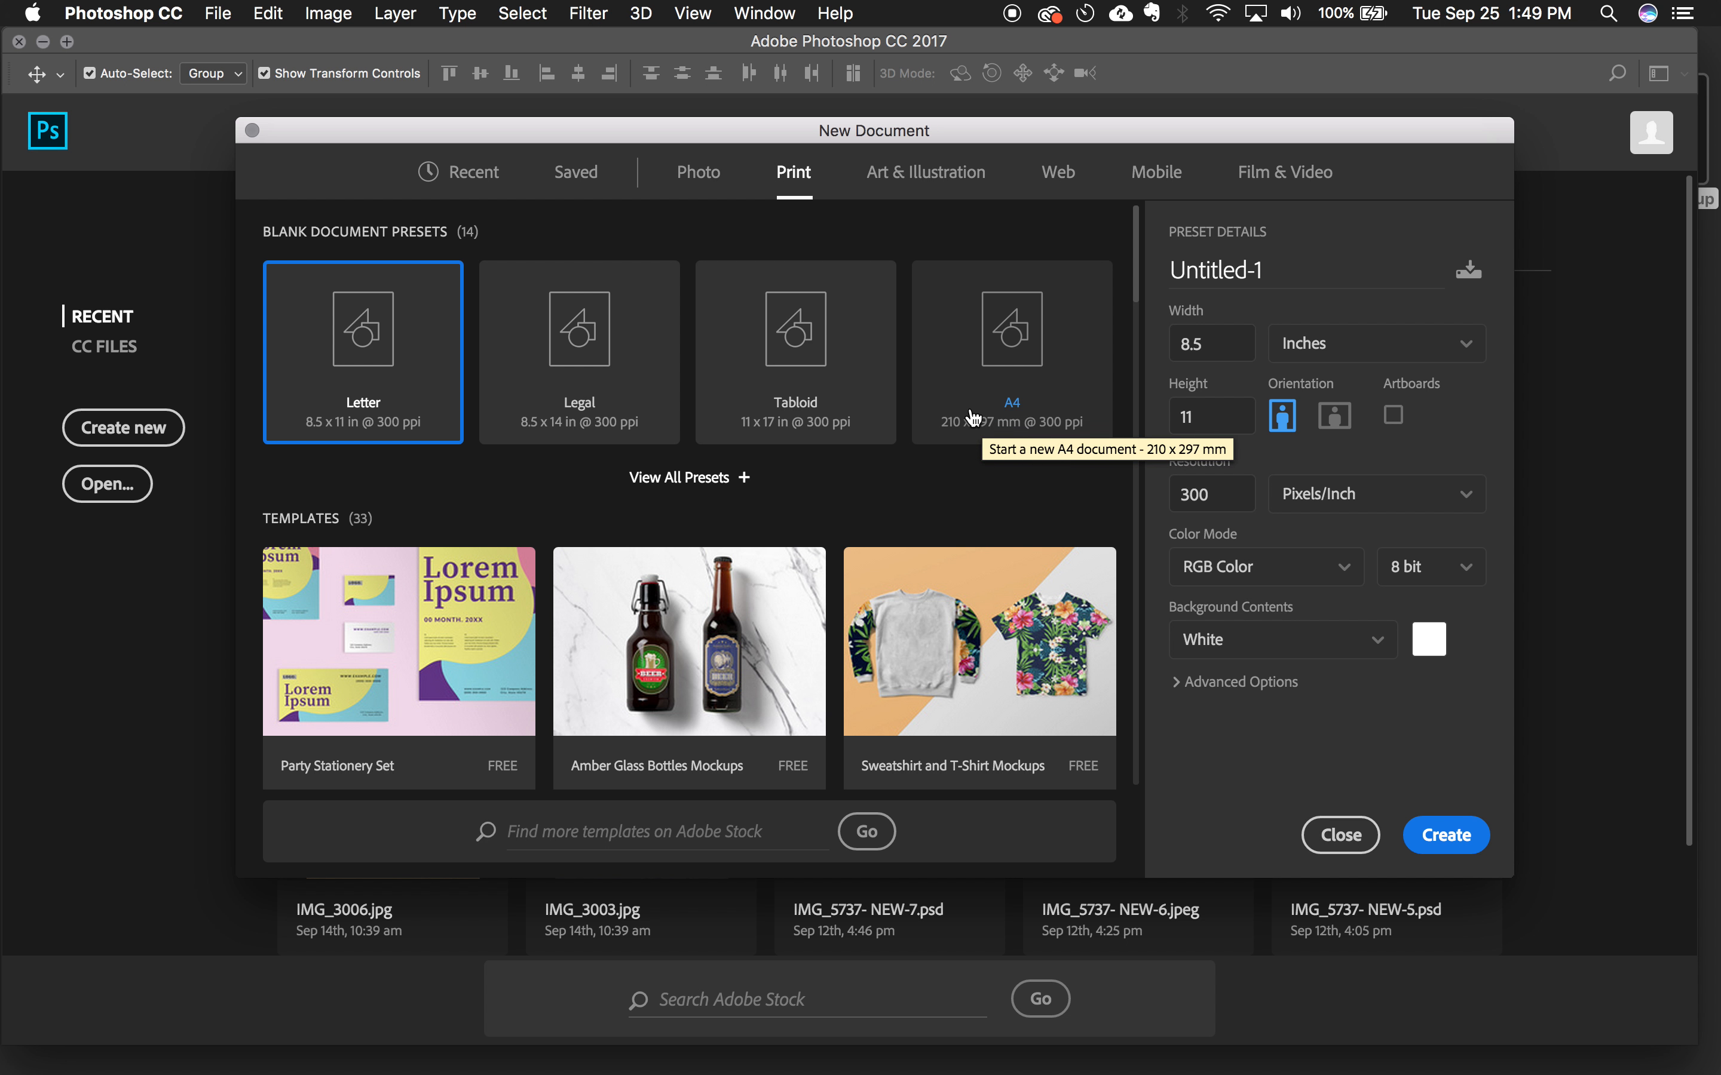
{"action": "left_click", "coordinate": [921, 179]}
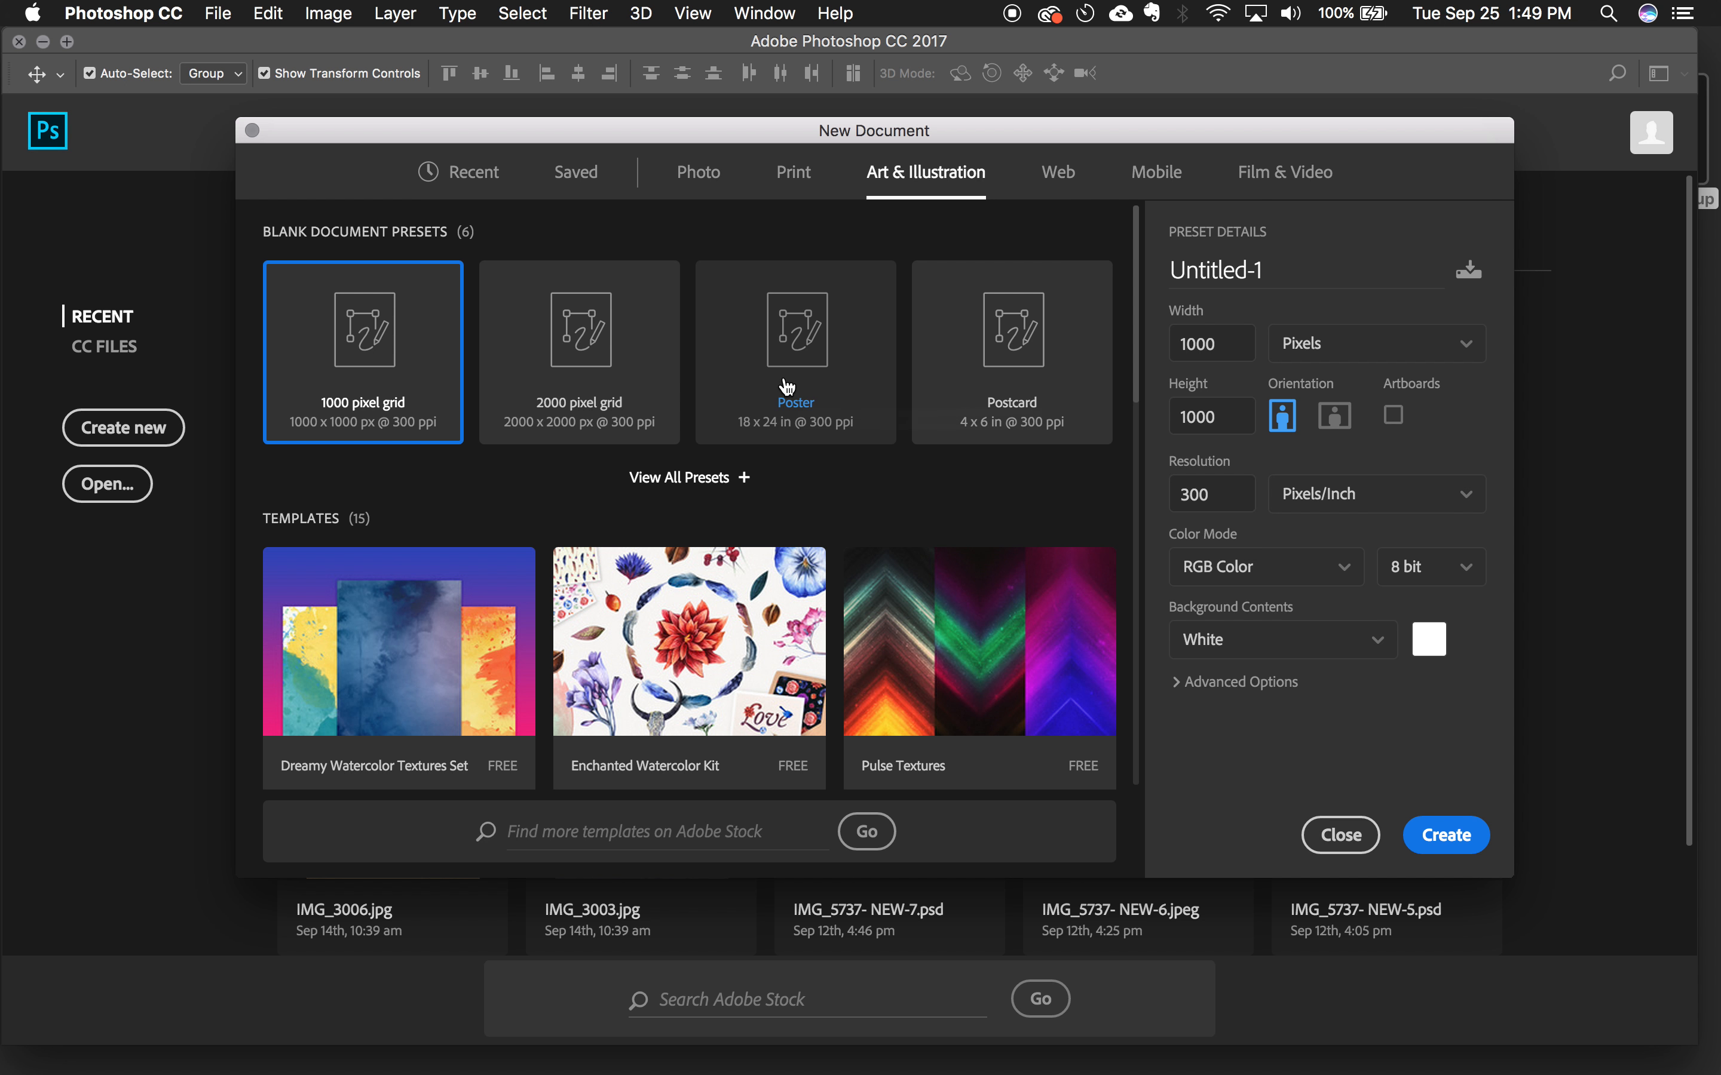
{"action": "left_click", "coordinate": [1058, 172]}
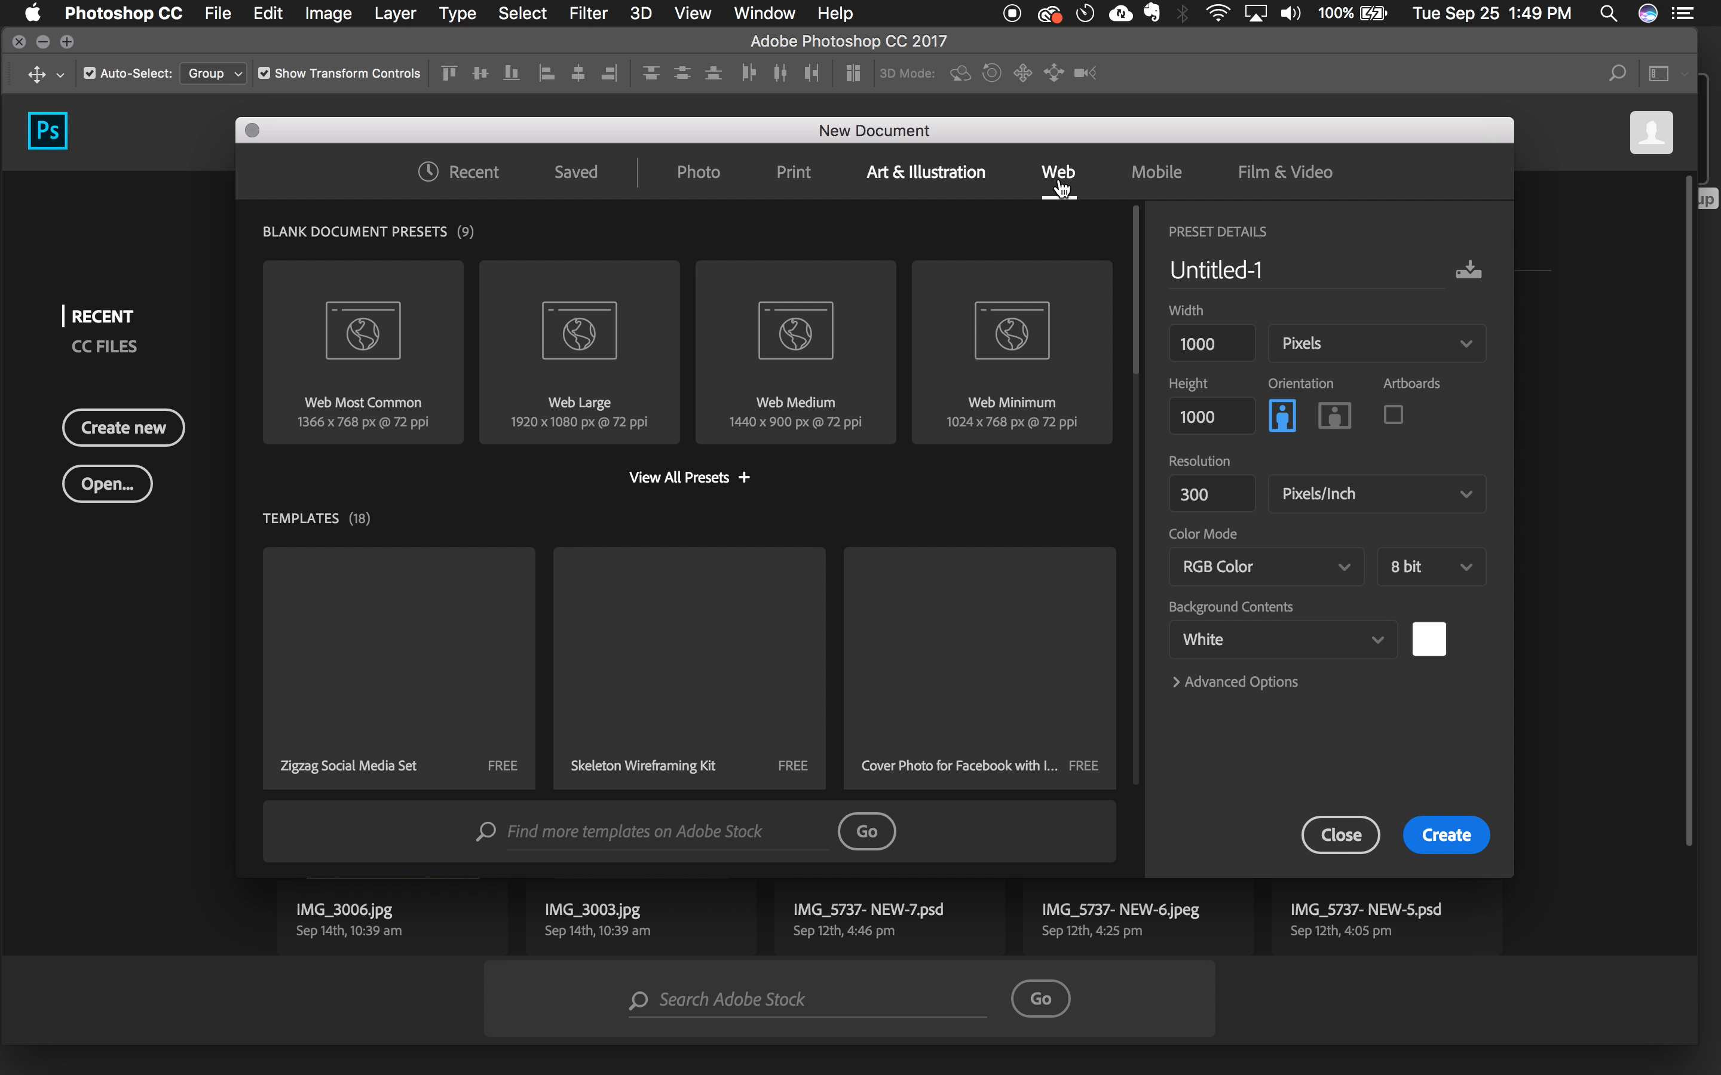
{"action": "left_click", "coordinate": [710, 178]}
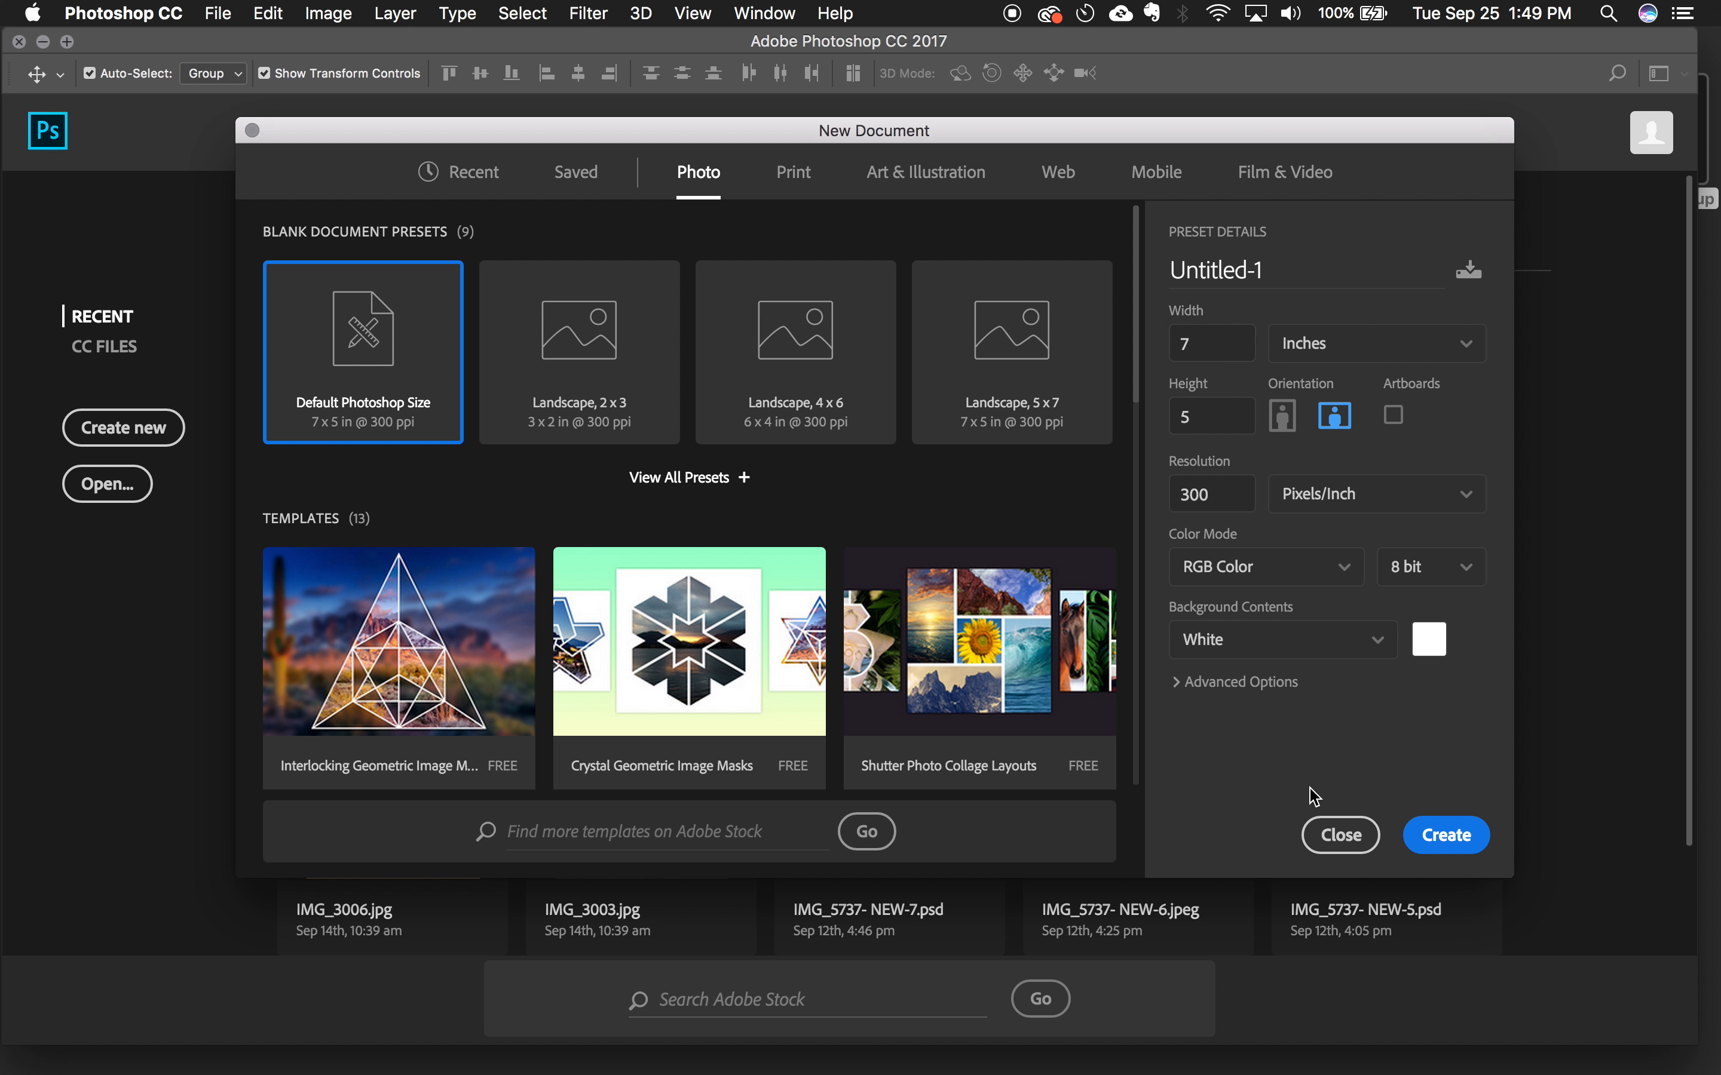
{"action": "left_click", "coordinate": [1343, 839]}
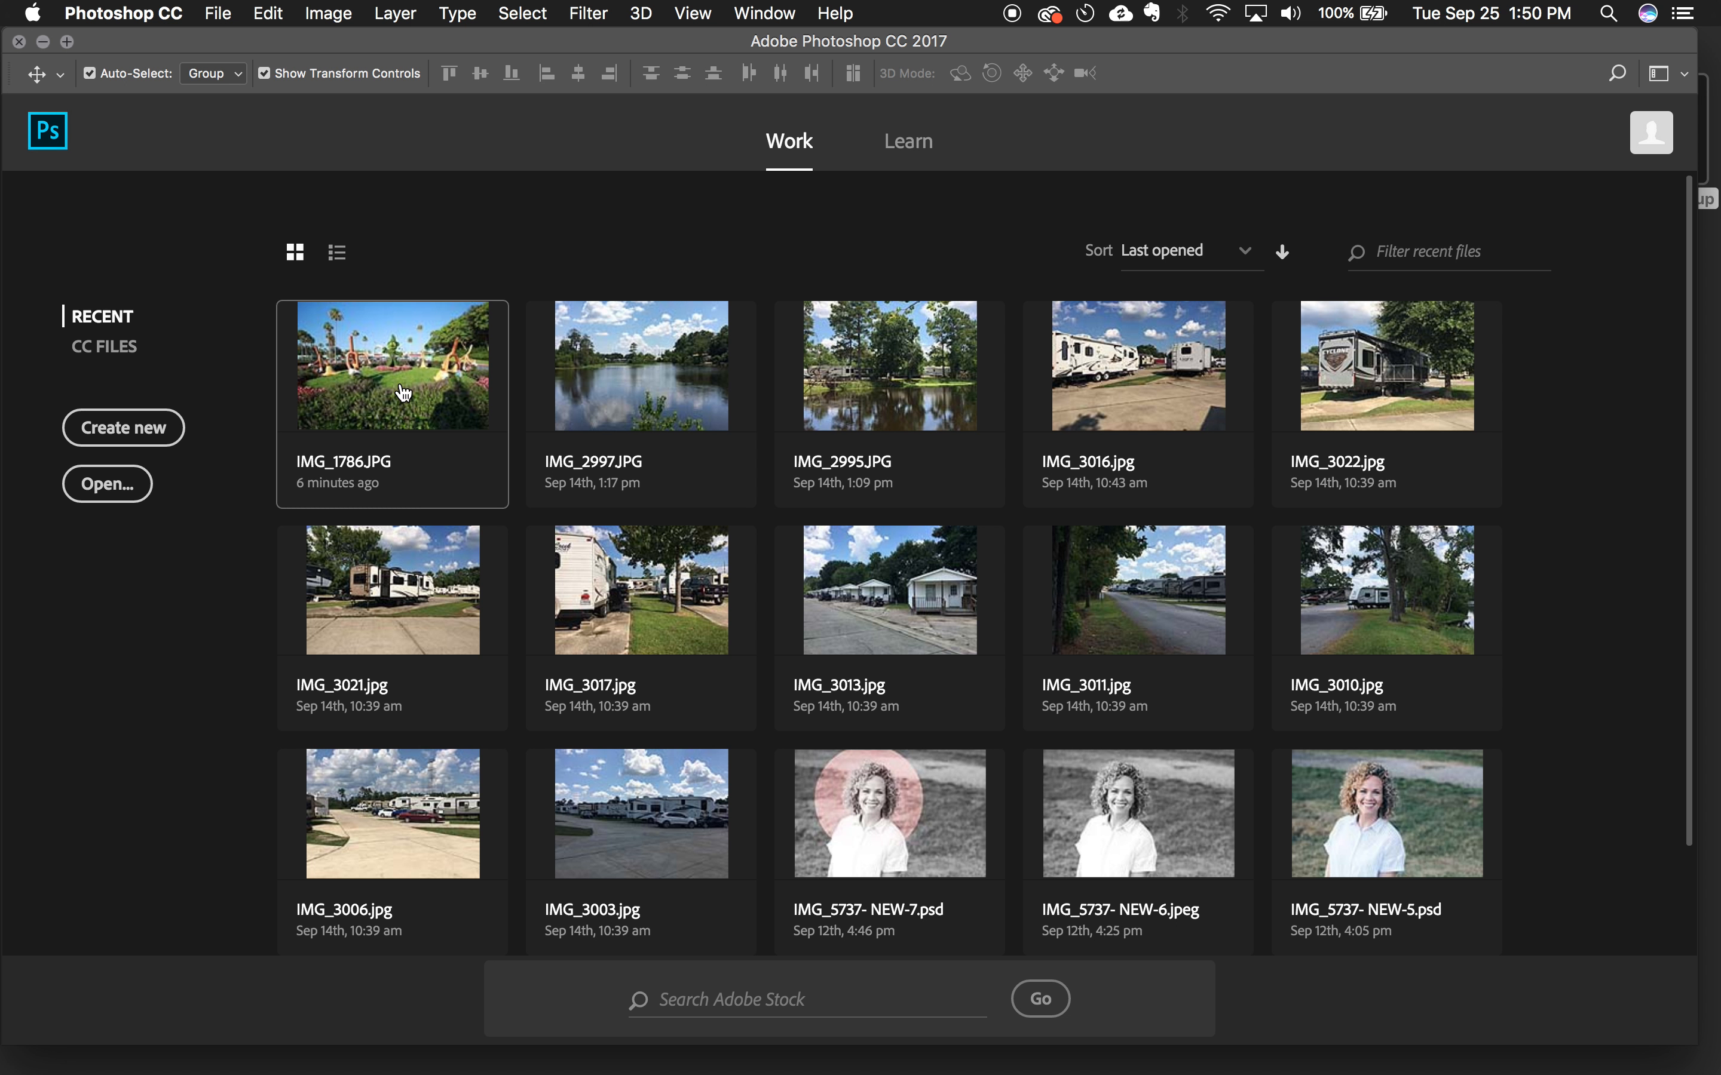
- Preview IMG_1786.JPG in the JPG folder and open it
{"action": "left_click", "coordinate": [110, 490]}
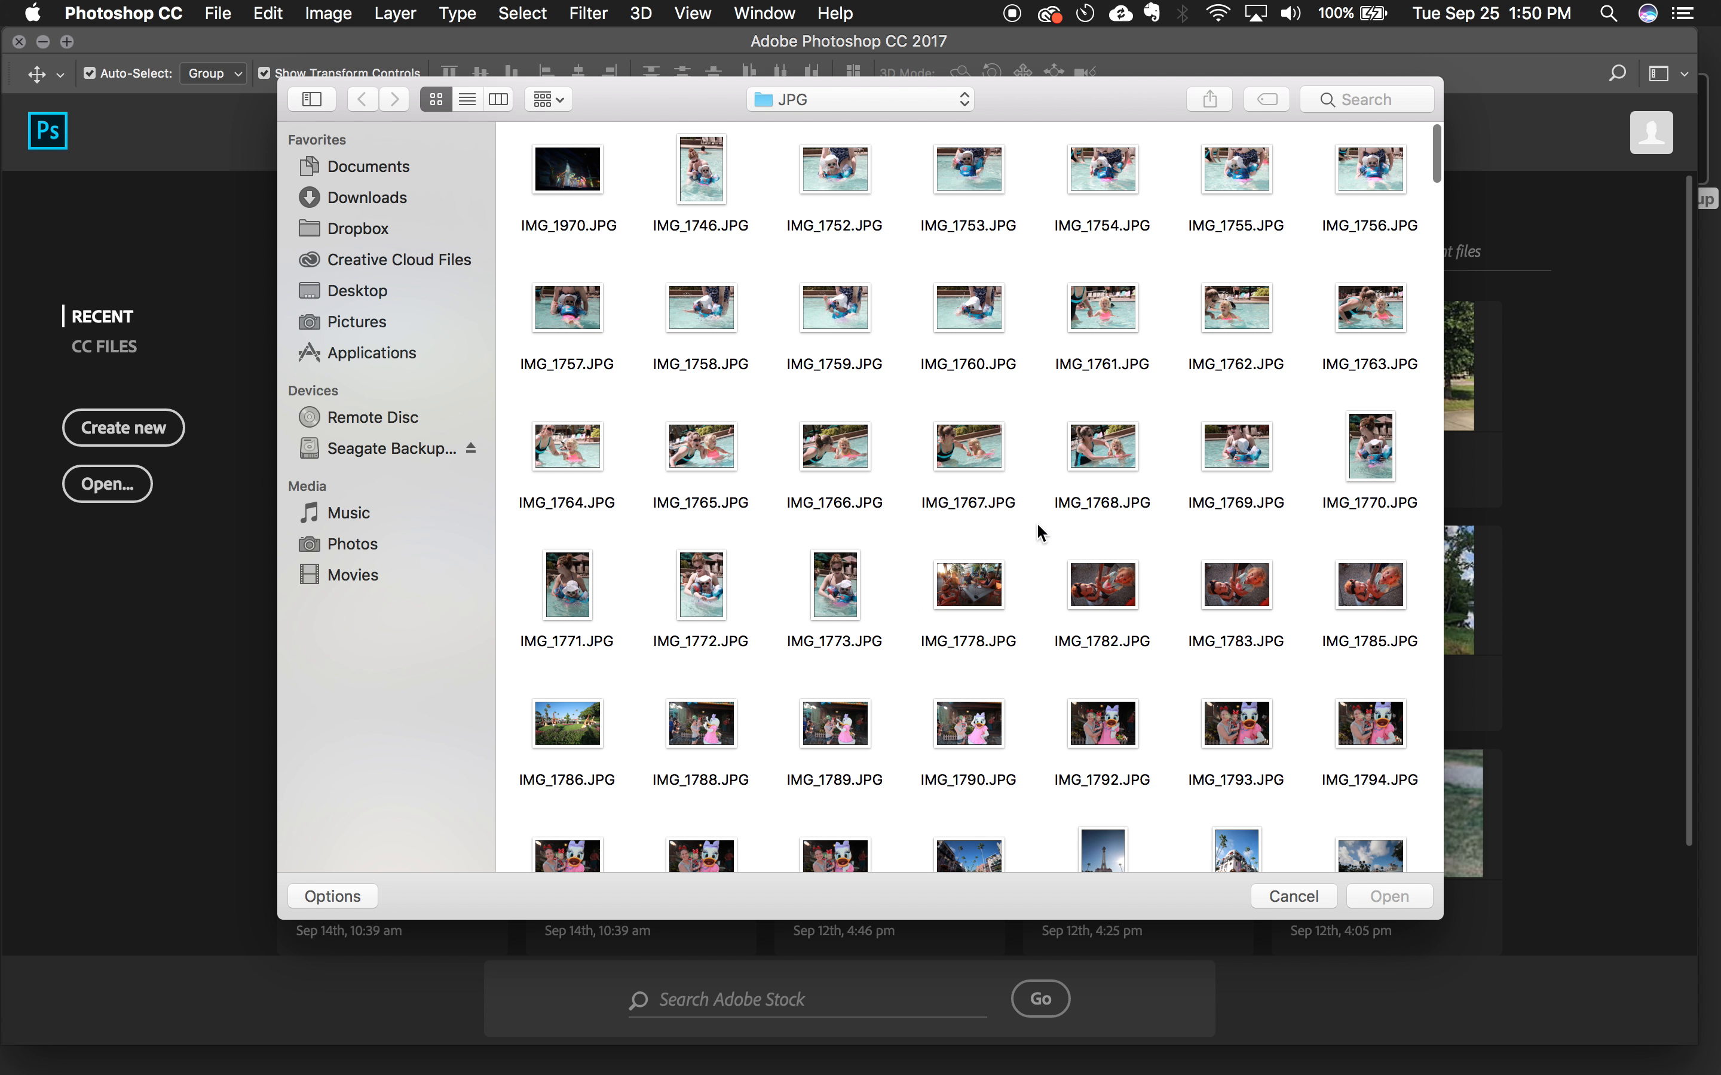
{"action": "scroll", "coordinate": [942, 686], "scroll_direction": "down", "scroll_amount": 10}
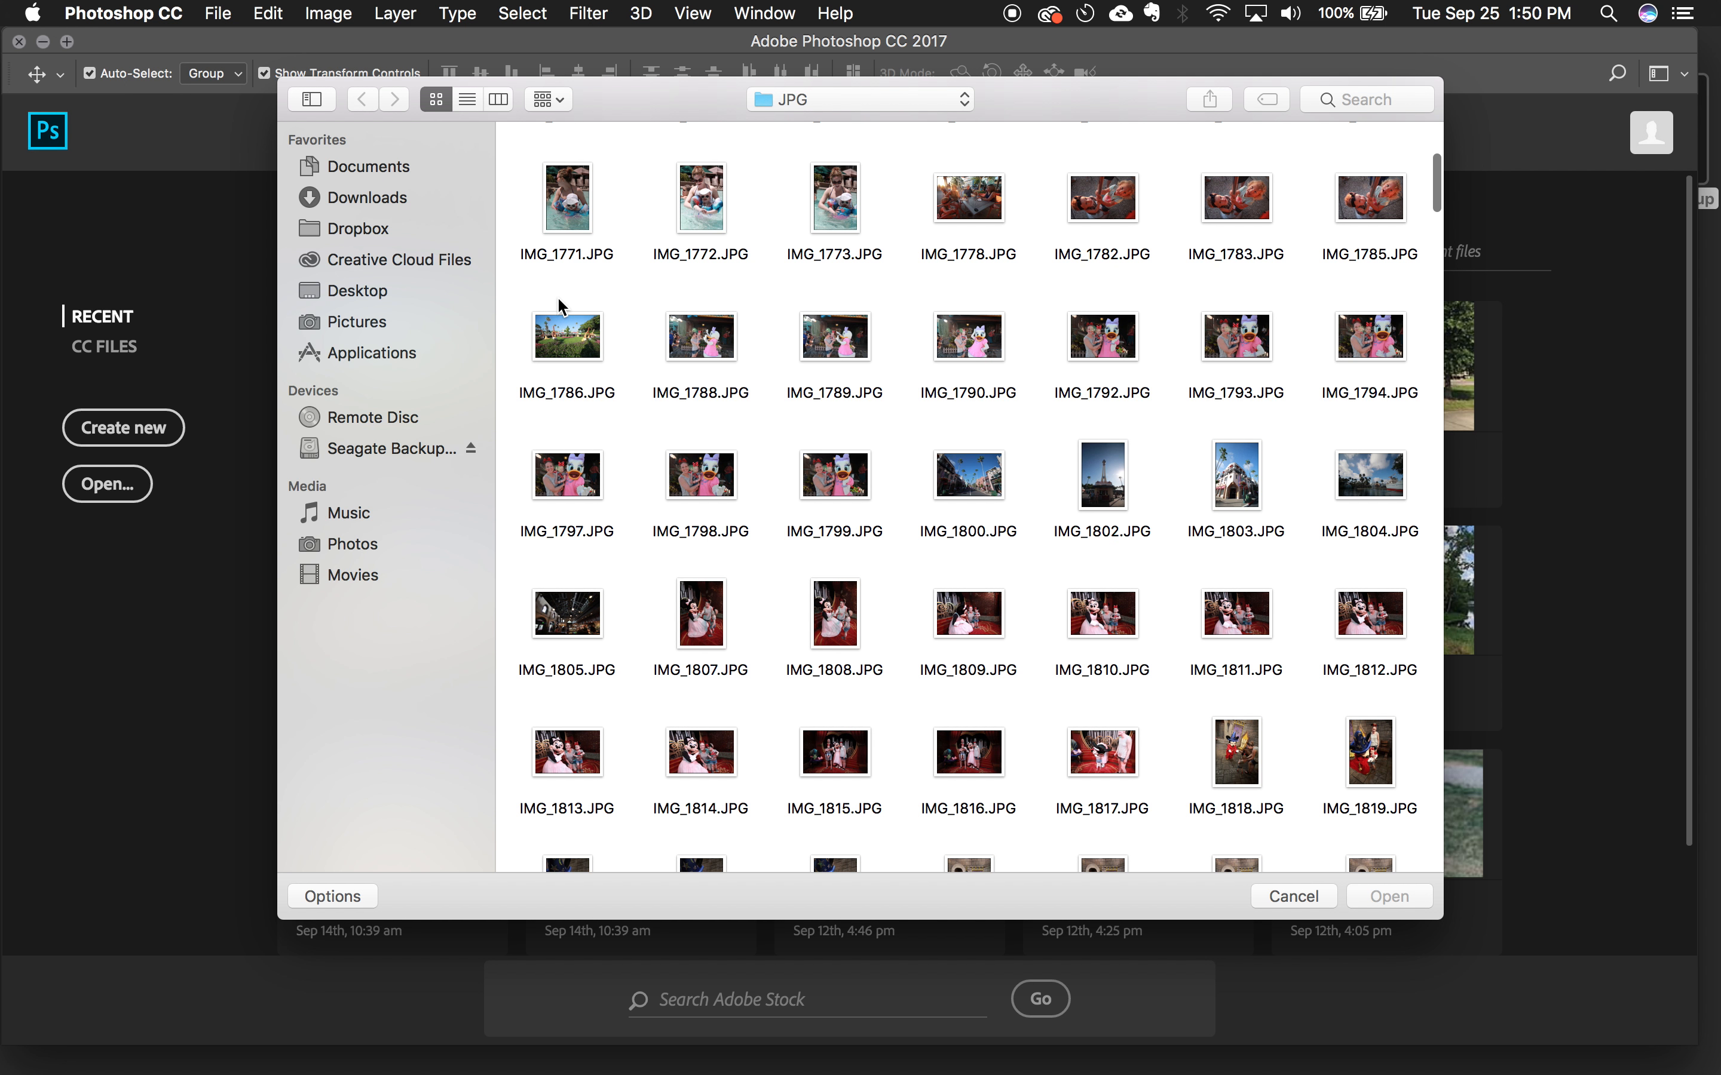
{"action": "left_click", "coordinate": [558, 331]}
{"action": "key", "text": "space"}
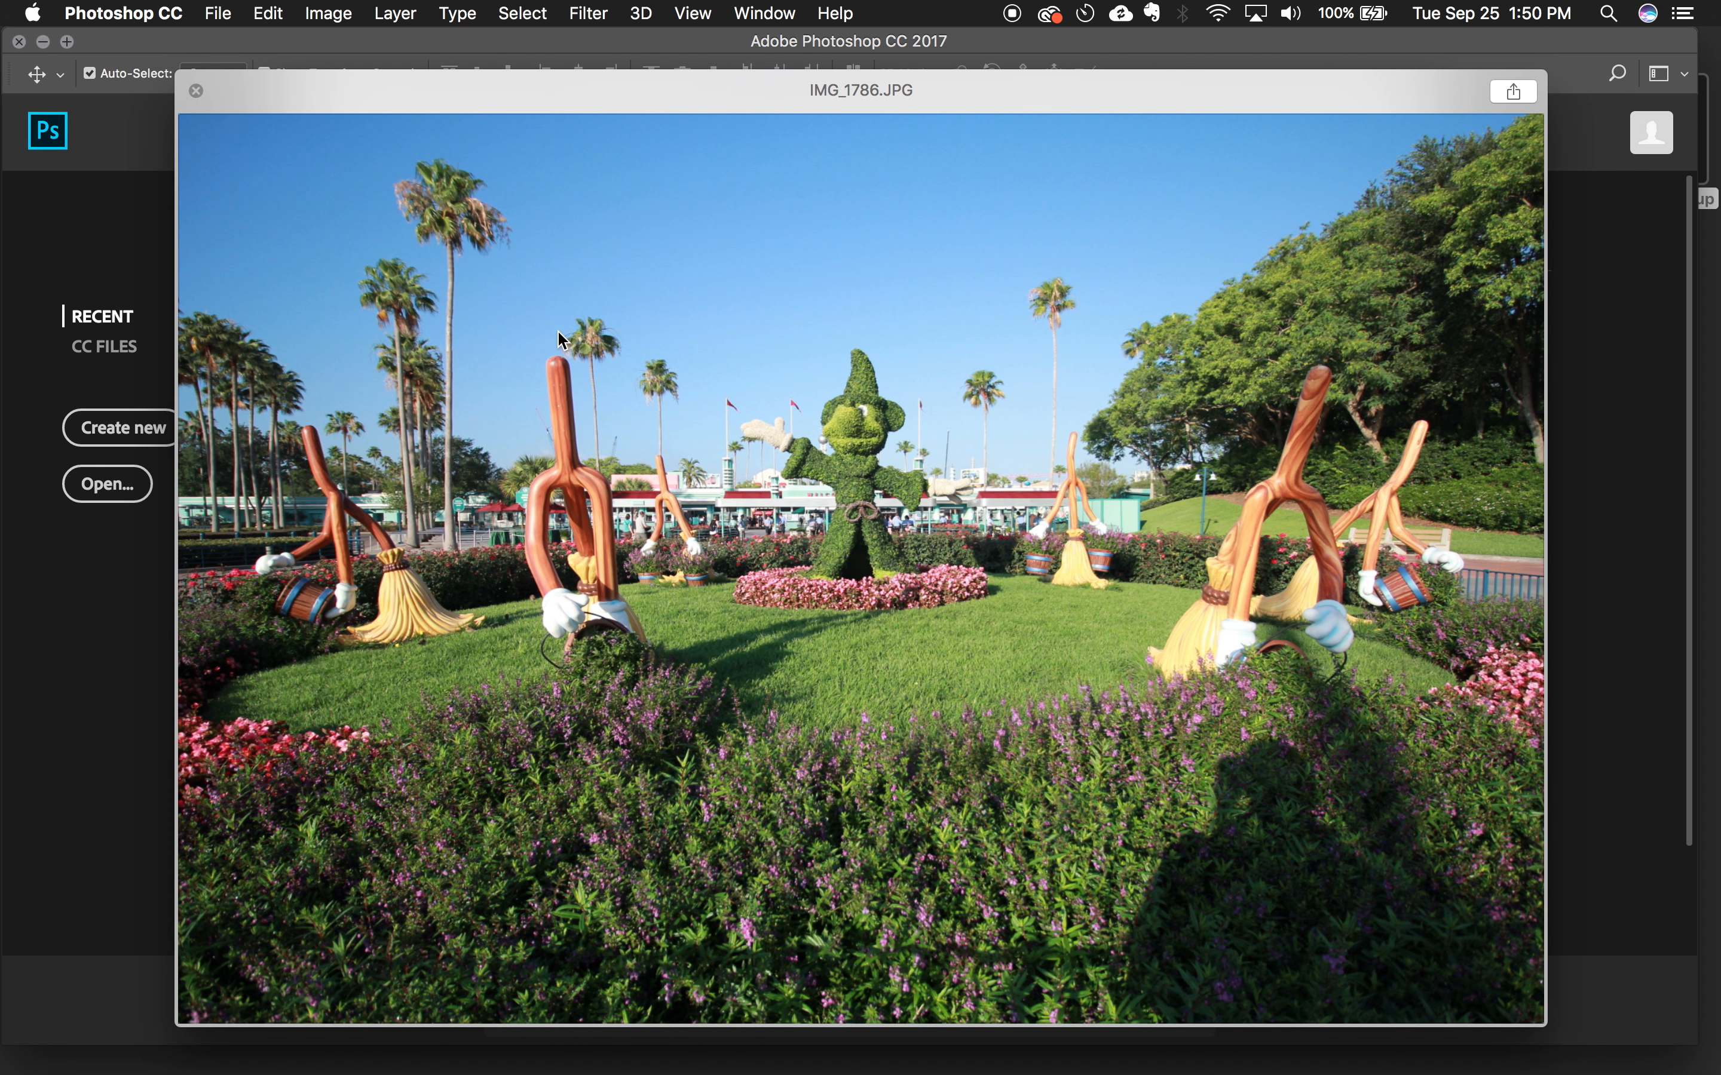
{"action": "key", "text": "space"}
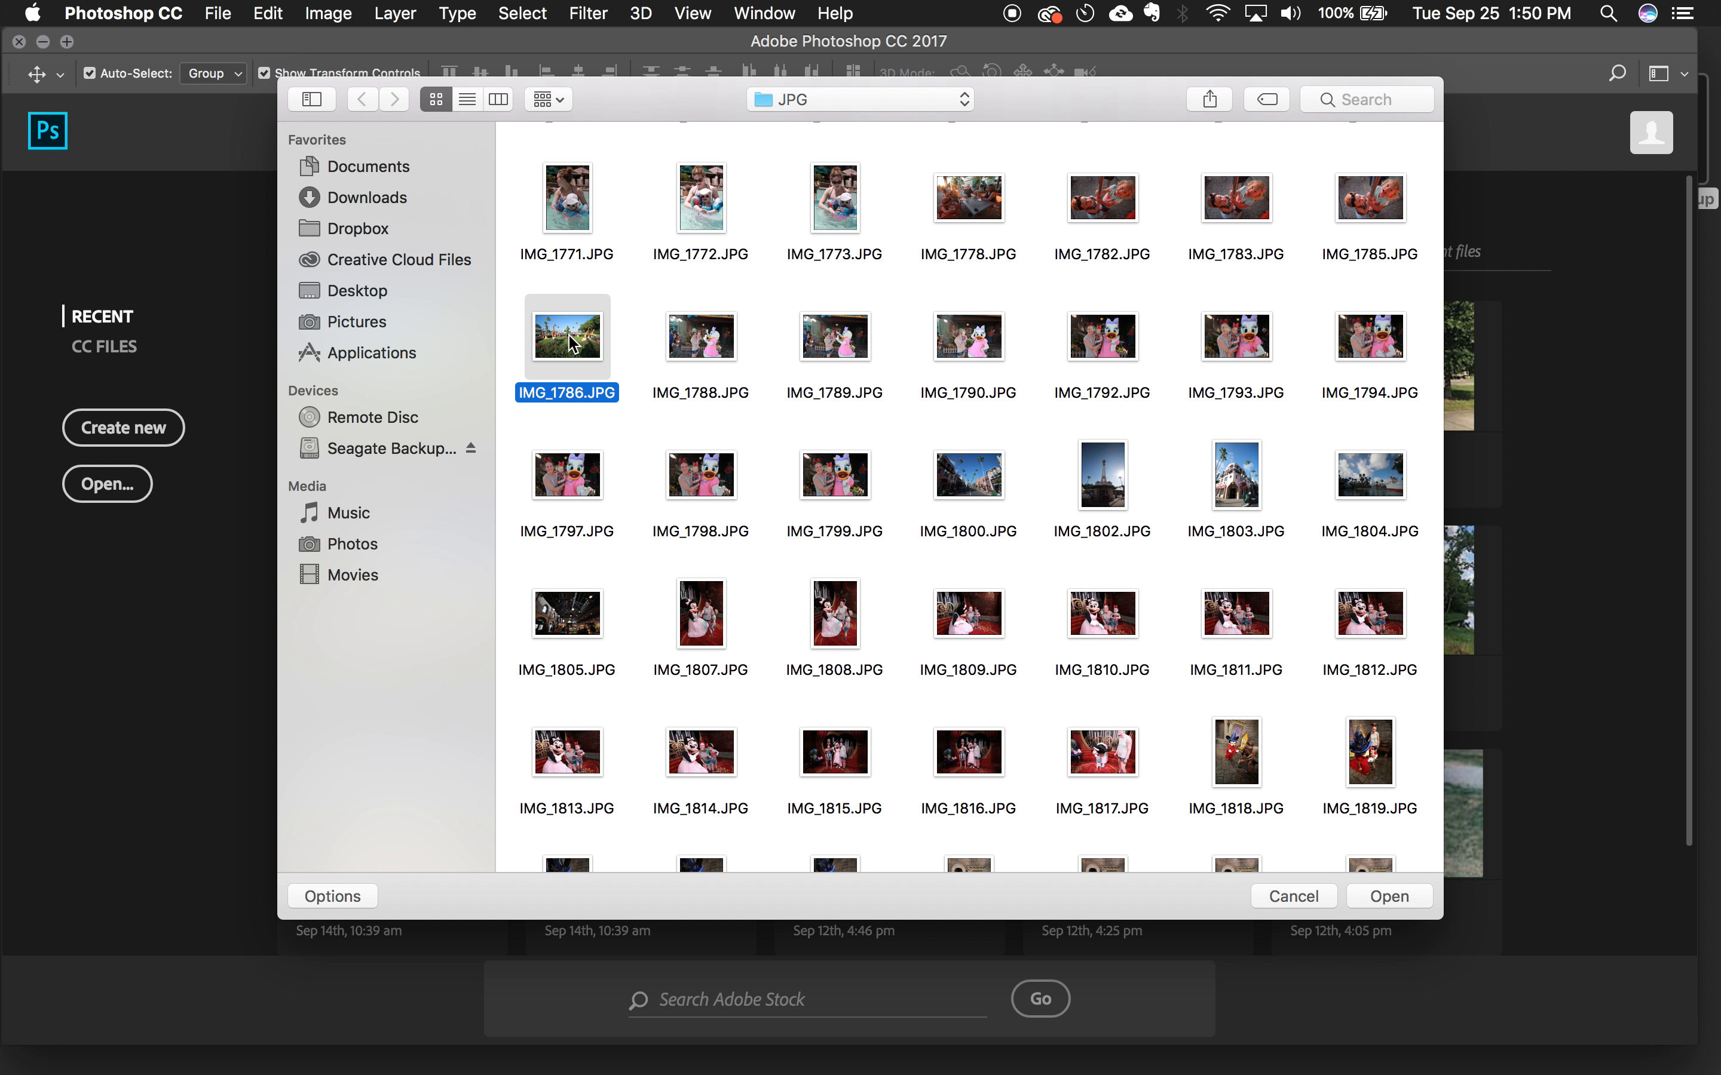
{"action": "left_click", "coordinate": [1388, 896]}
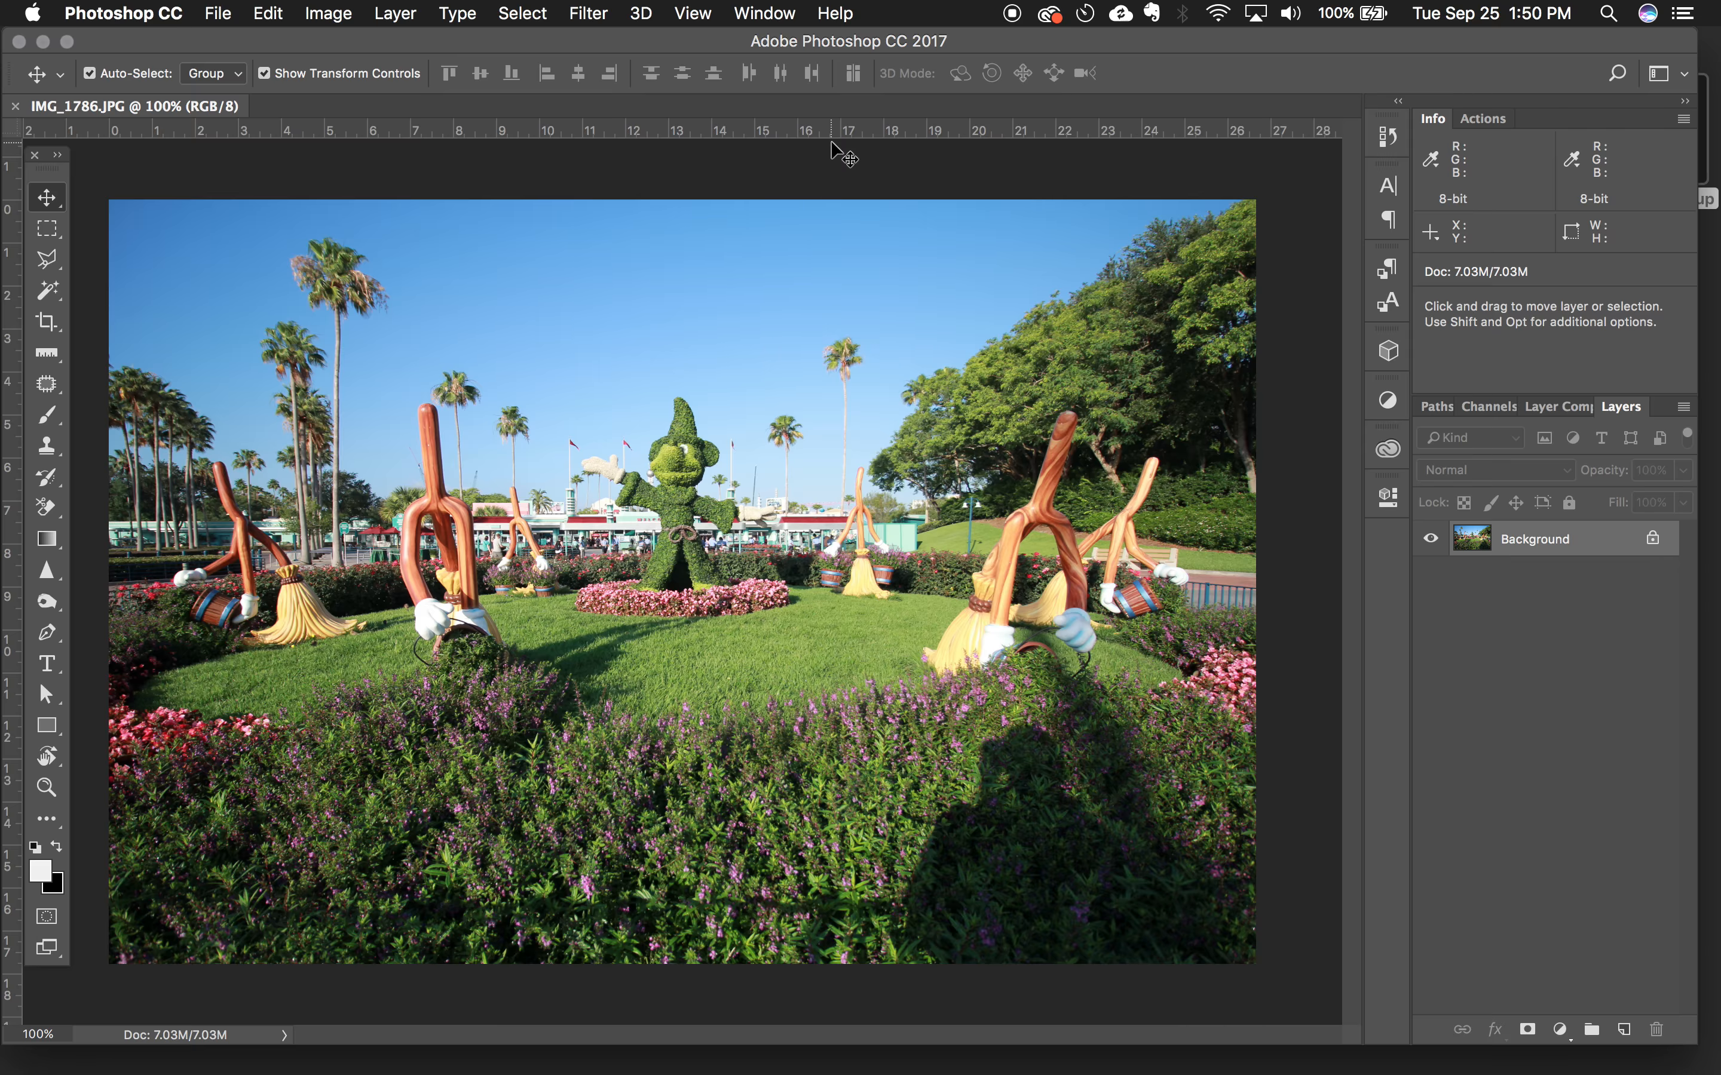
- Hide the rulers around the photo
{"action": "key", "text": "super+r"}
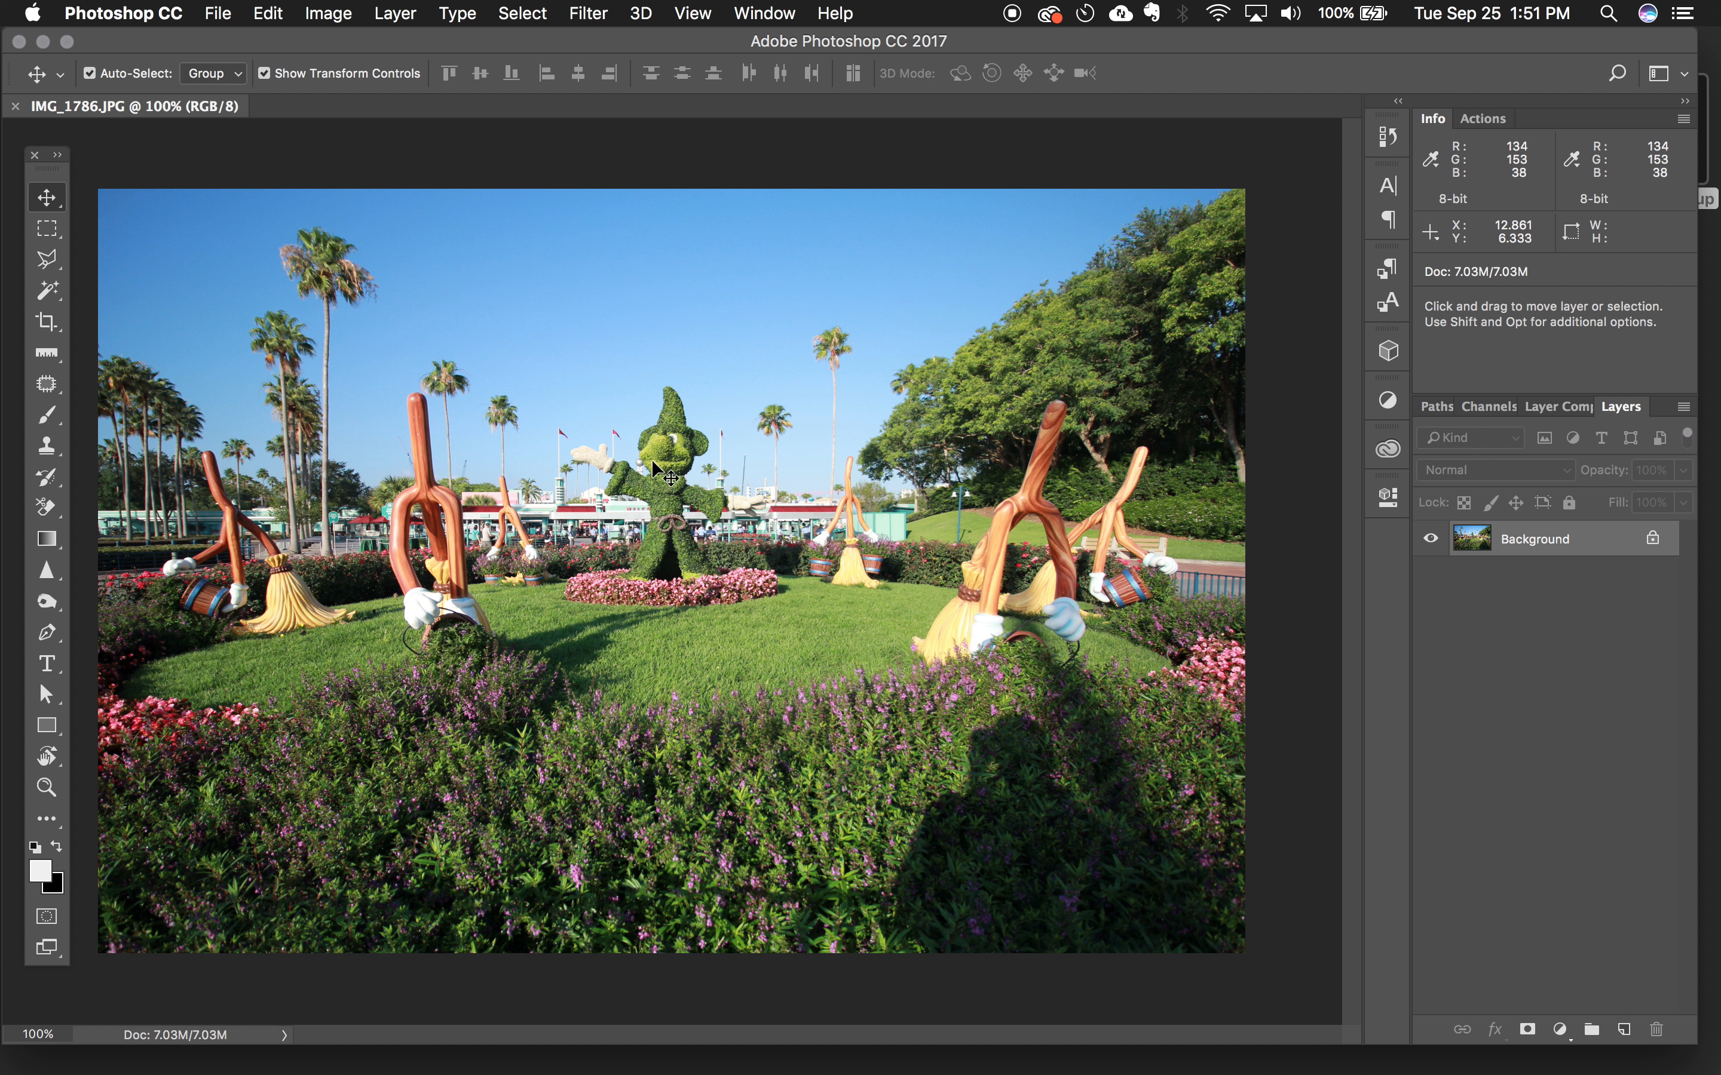
{"action": "key", "text": "space"}
{"action": "mouse_move", "coordinate": [810, 523]}
{"action": "left_mouse_down"}
{"action": "mouse_move", "coordinate": [1022, 520]}
{"action": "mouse_move", "coordinate": [822, 501]}
{"action": "mouse_move", "coordinate": [816, 555]}
{"action": "left_mouse_up"}
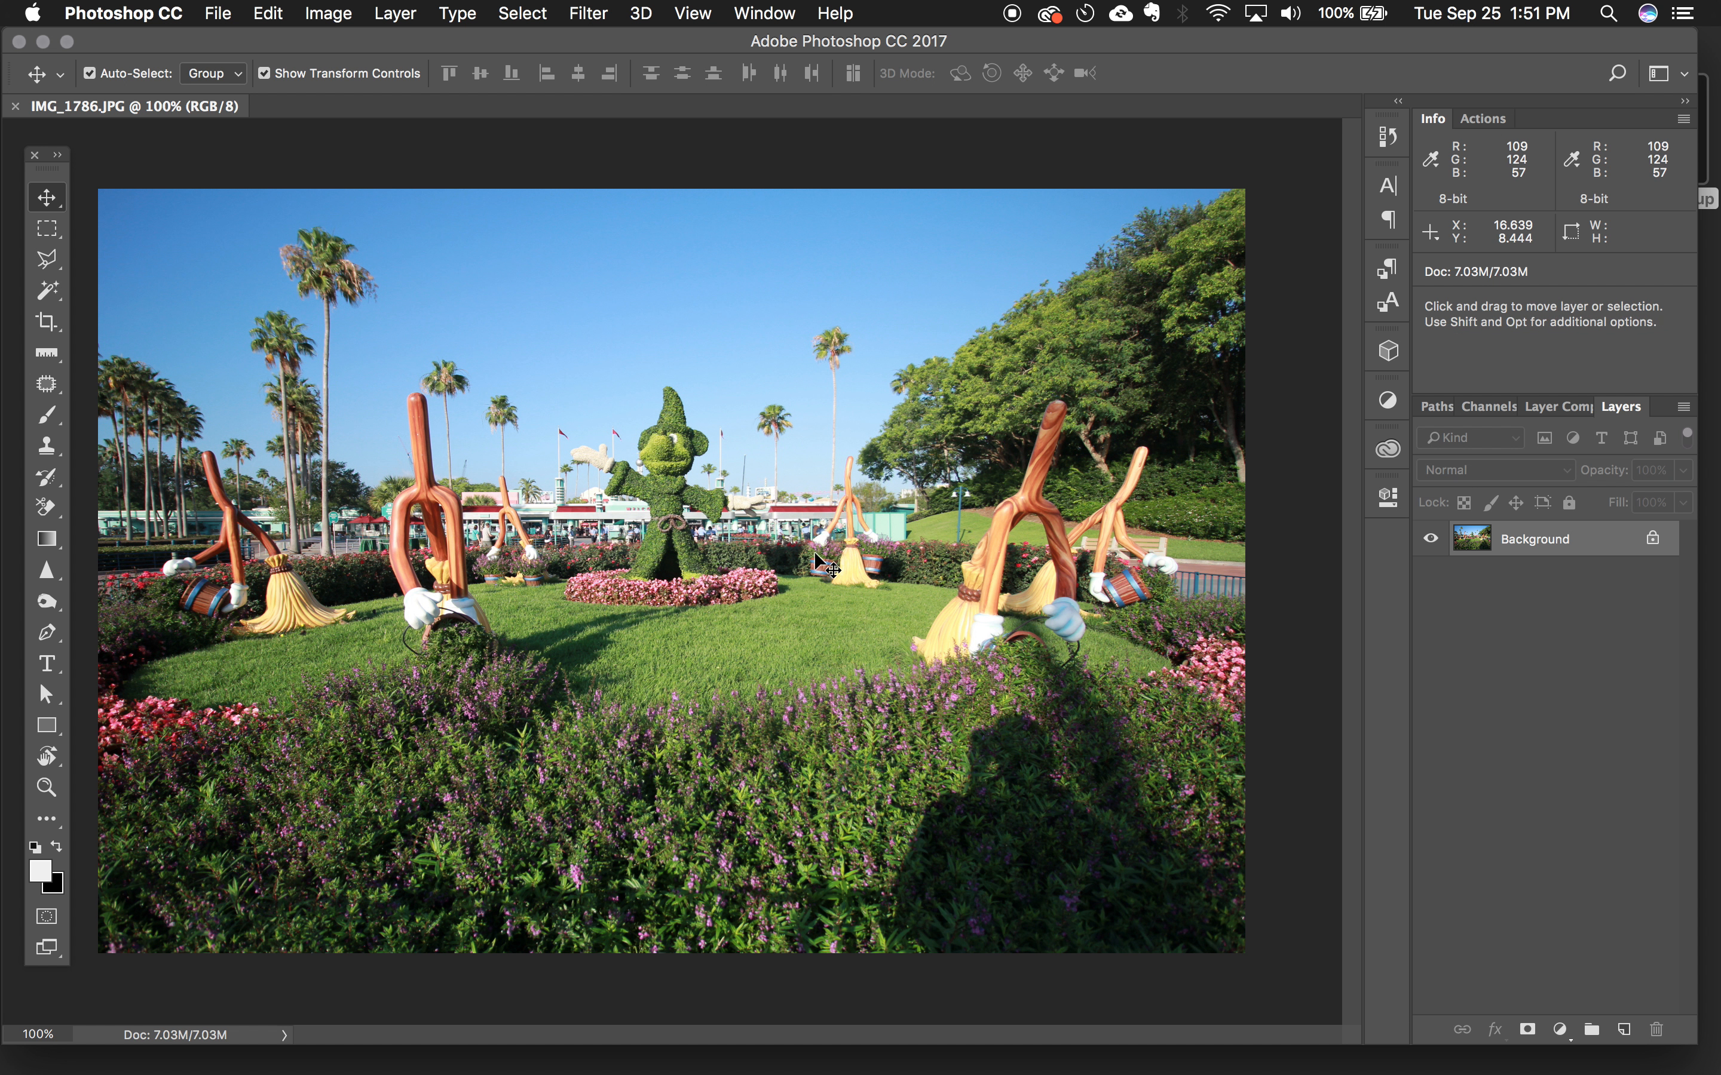
- Inspect the topiary figure and brooms in the photo at 300% zoom, and fit the whole image on screen again
{"action": "key", "text": "space"}
{"action": "left_click_drag", "start_coordinate": [681, 510], "coordinate": [917, 606]}
{"action": "key", "text": "space"}
{"action": "key", "text": "super+equal"}
{"action": "key", "text": "super+equal"}
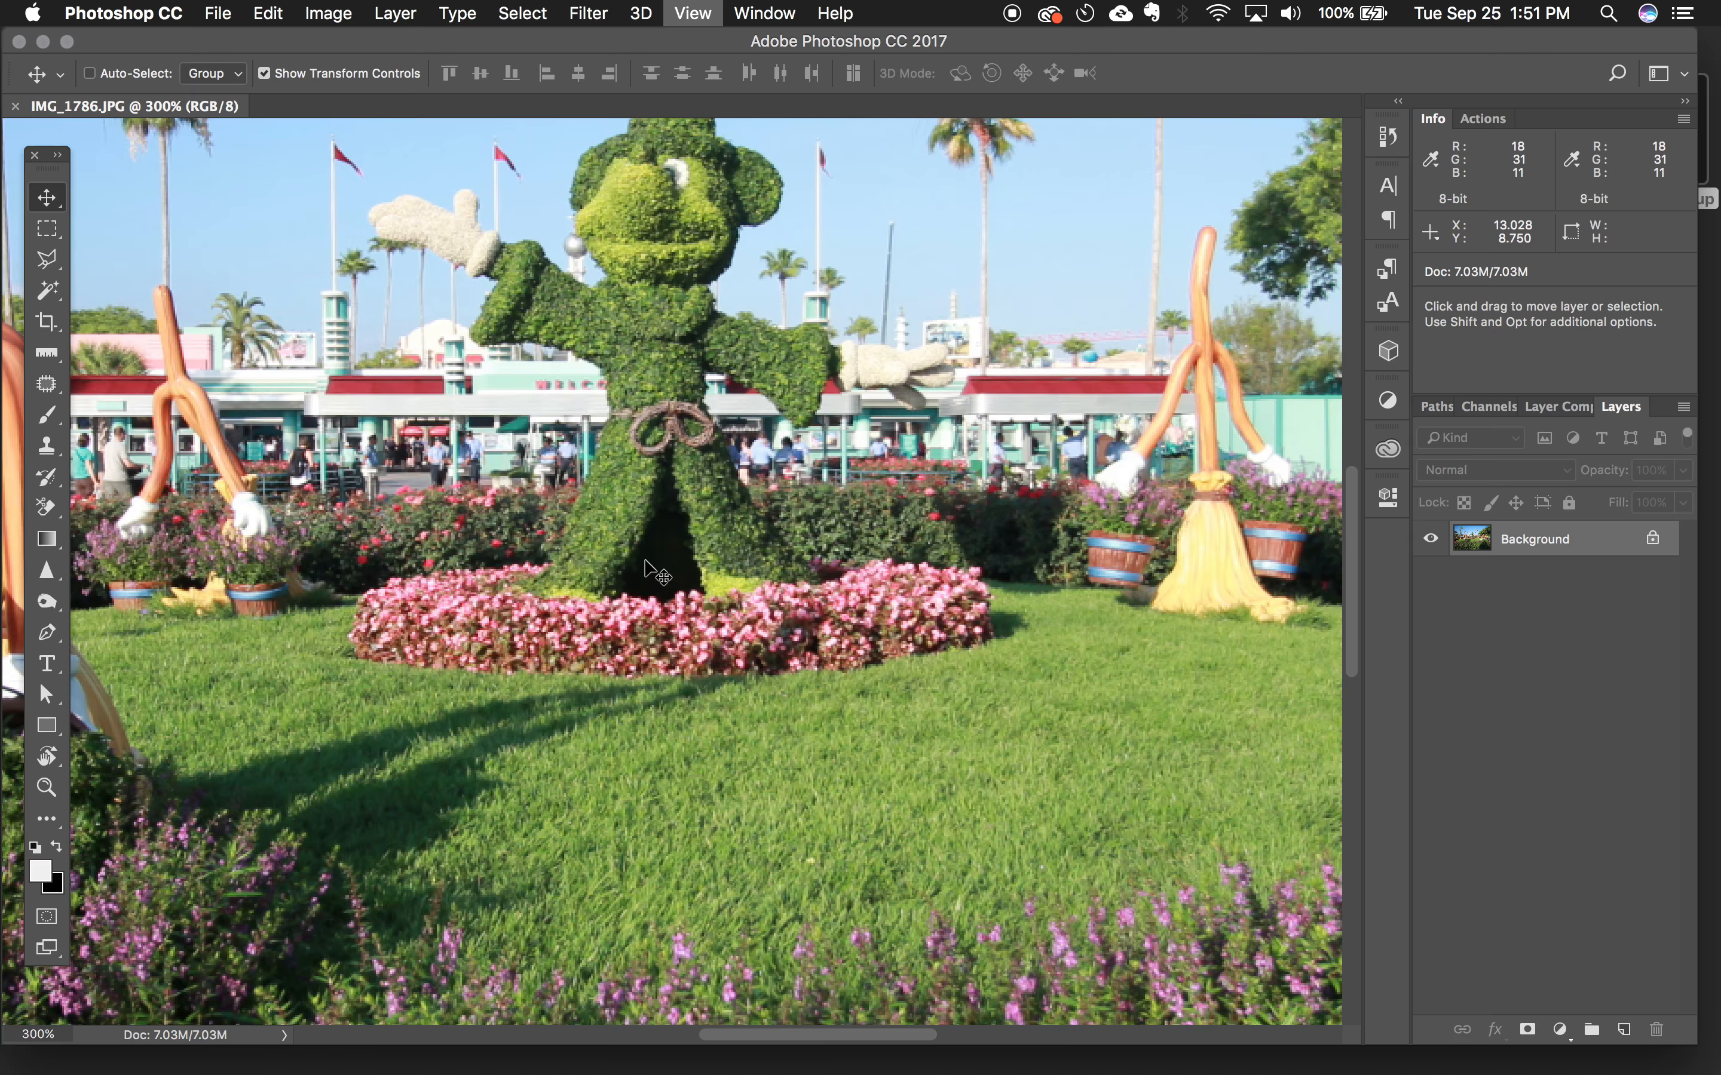
{"action": "left_click_drag", "start_coordinate": [518, 634], "coordinate": [1202, 831]}
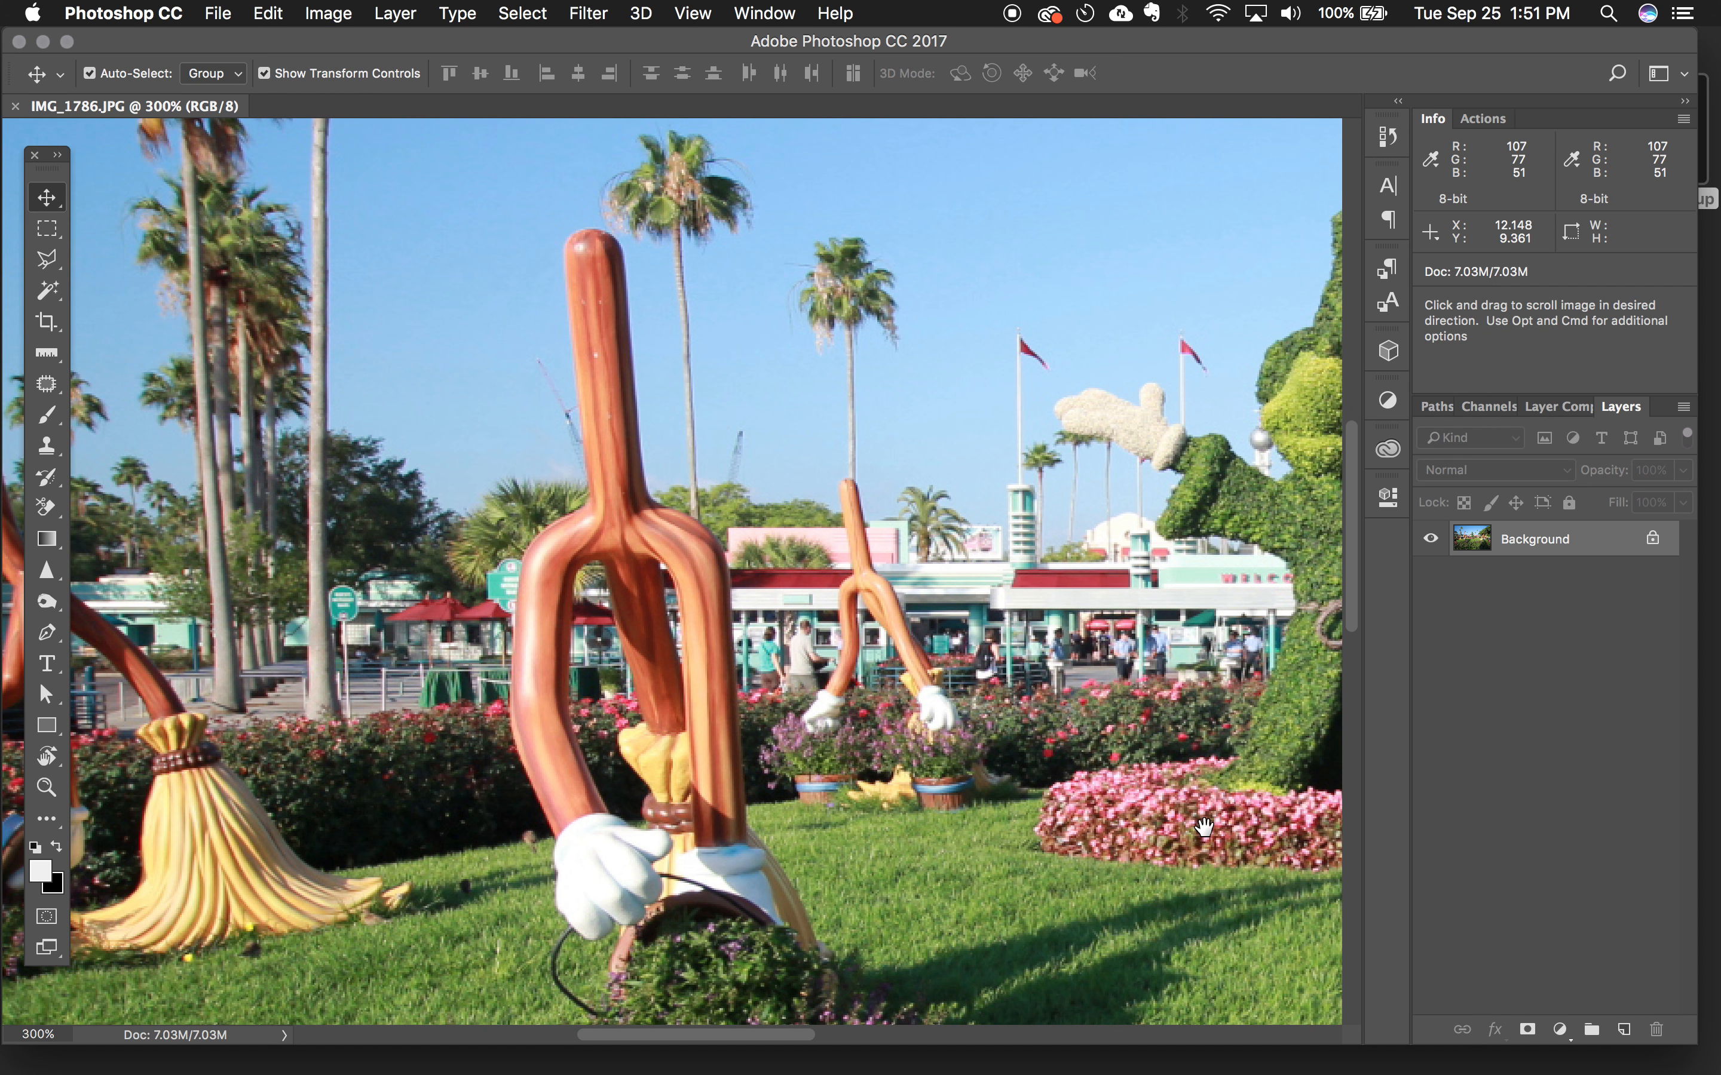
{"action": "left_click_drag", "start_coordinate": [735, 660], "coordinate": [899, 645]}
{"action": "left_click_drag", "start_coordinate": [623, 664], "coordinate": [924, 473]}
{"action": "key", "text": "super+0"}
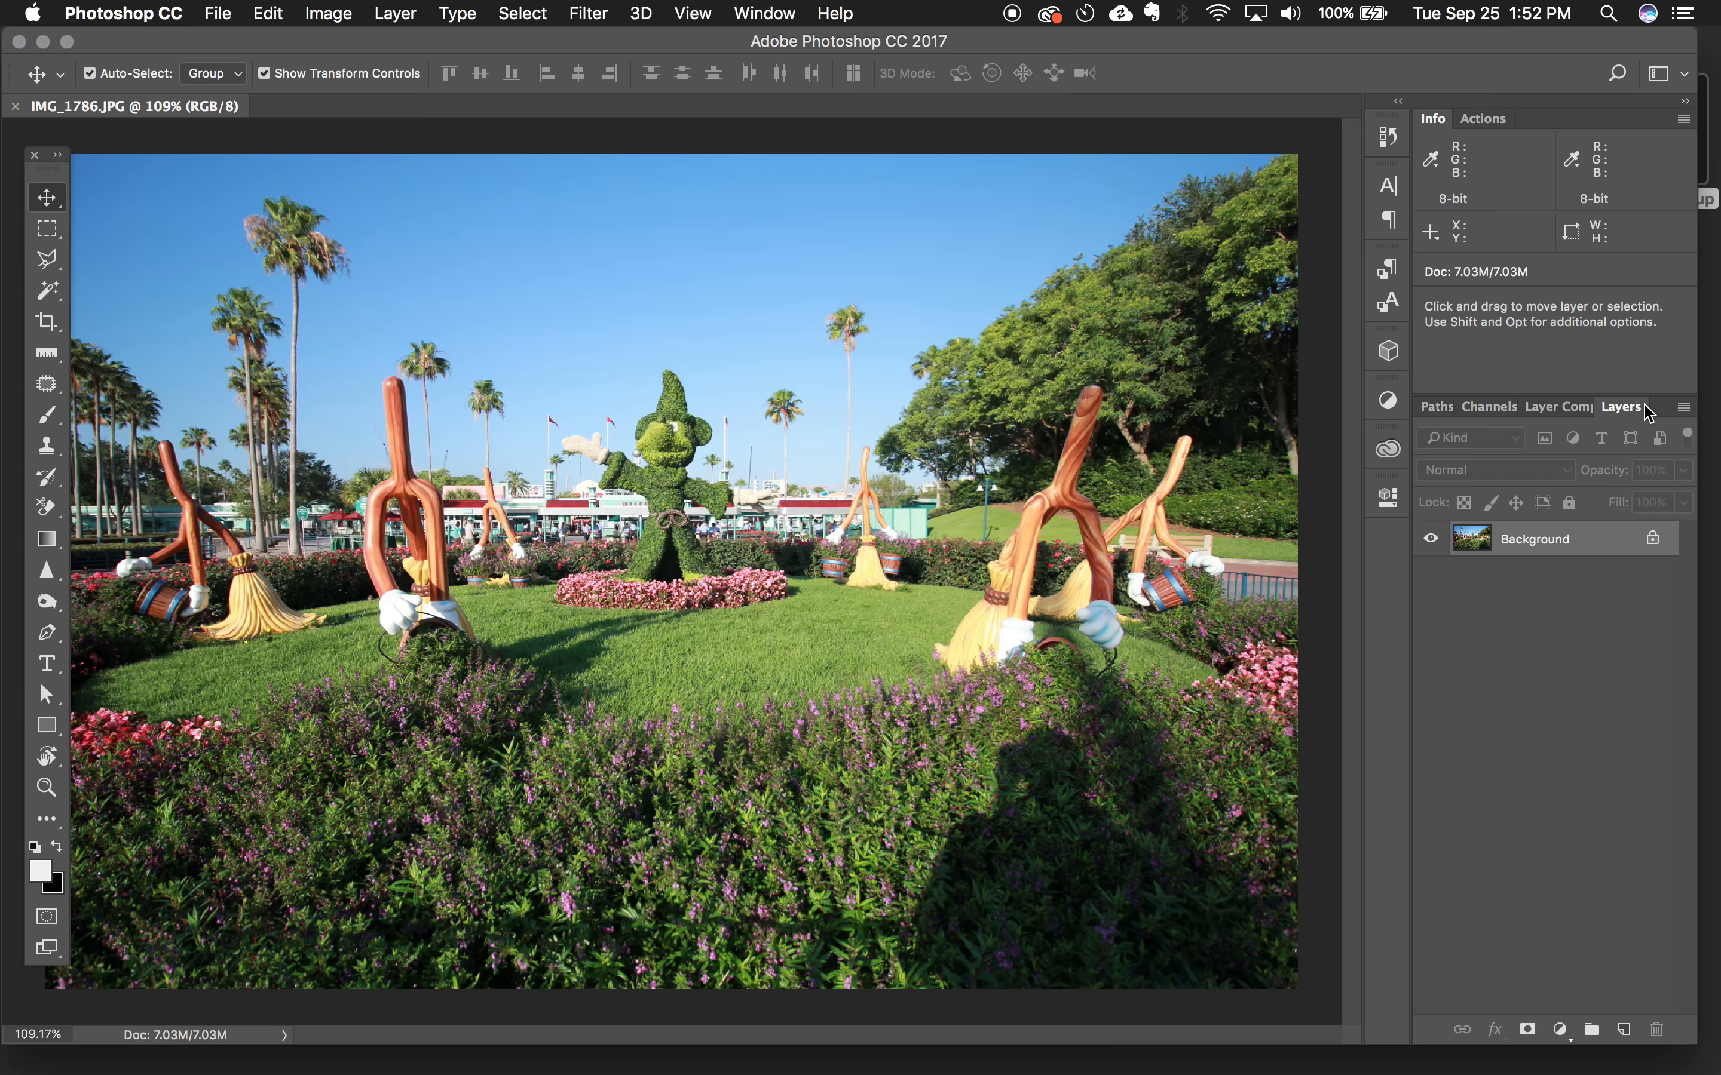
- View the photo's channels and paths, return to its layers, and check which panels the workspace can show
{"action": "left_click", "coordinate": [1567, 416]}
{"action": "left_click", "coordinate": [1464, 418]}
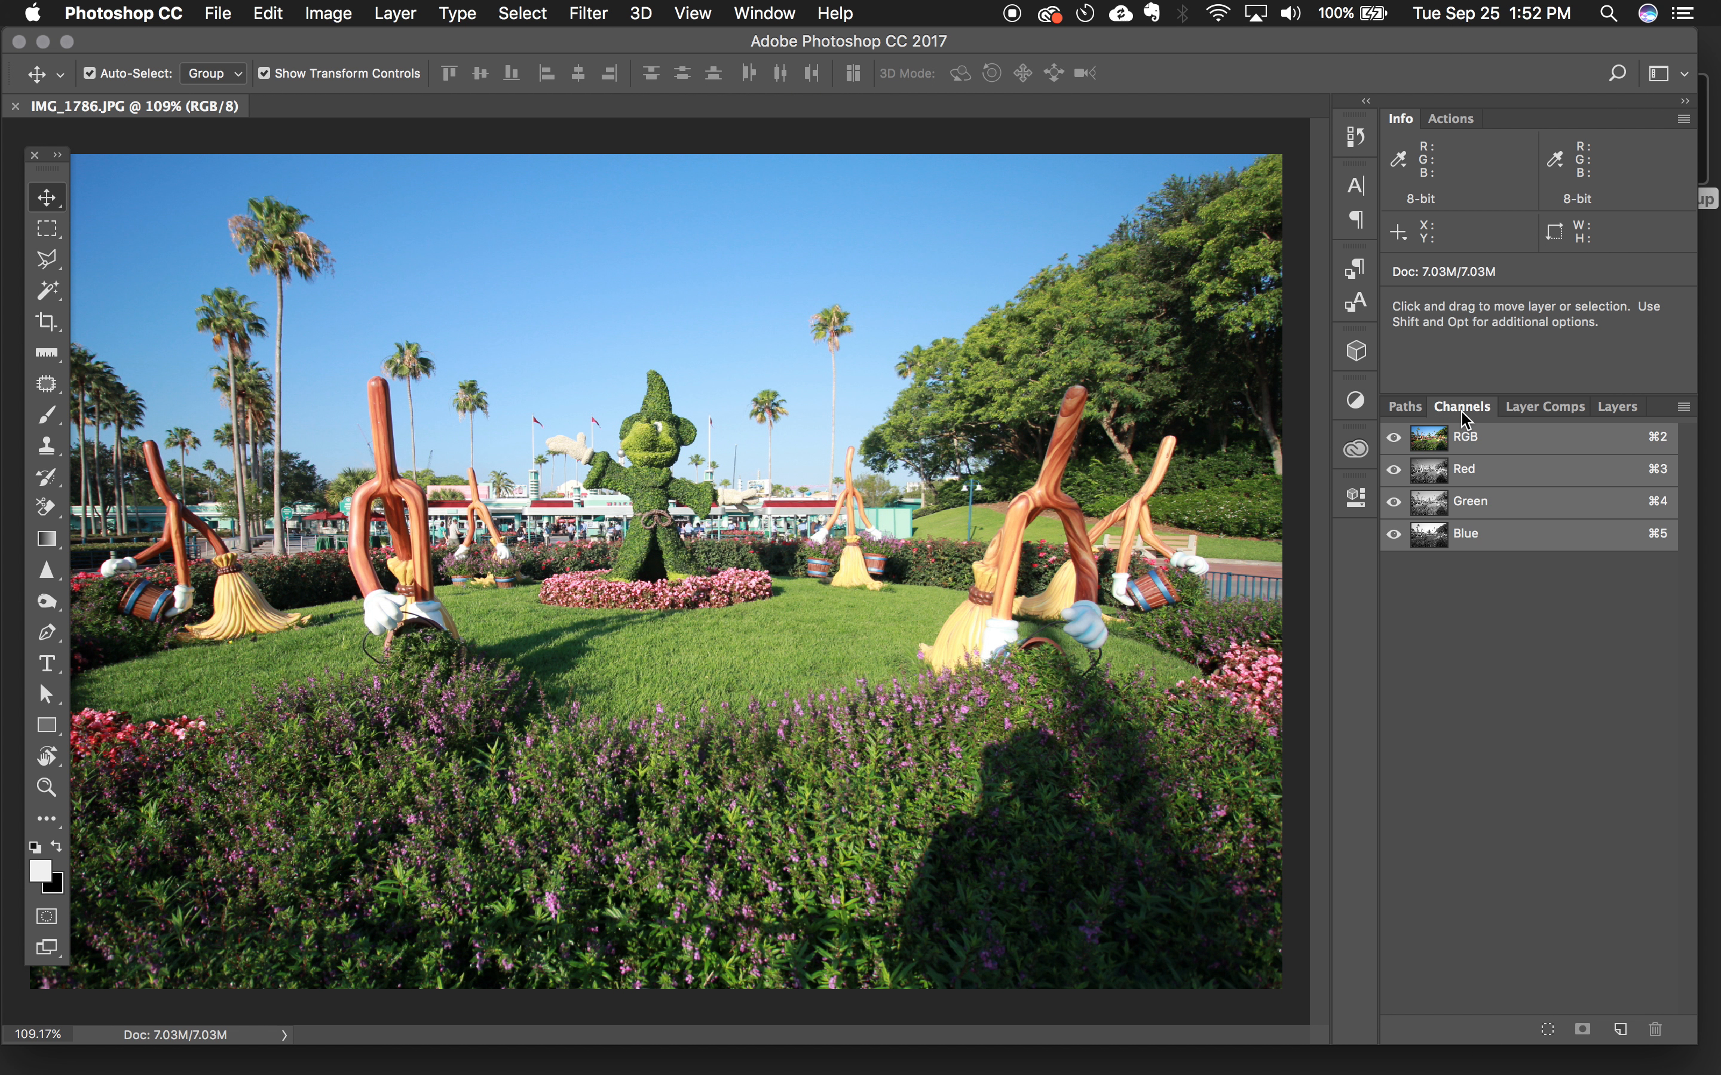
{"action": "left_click", "coordinate": [1407, 409]}
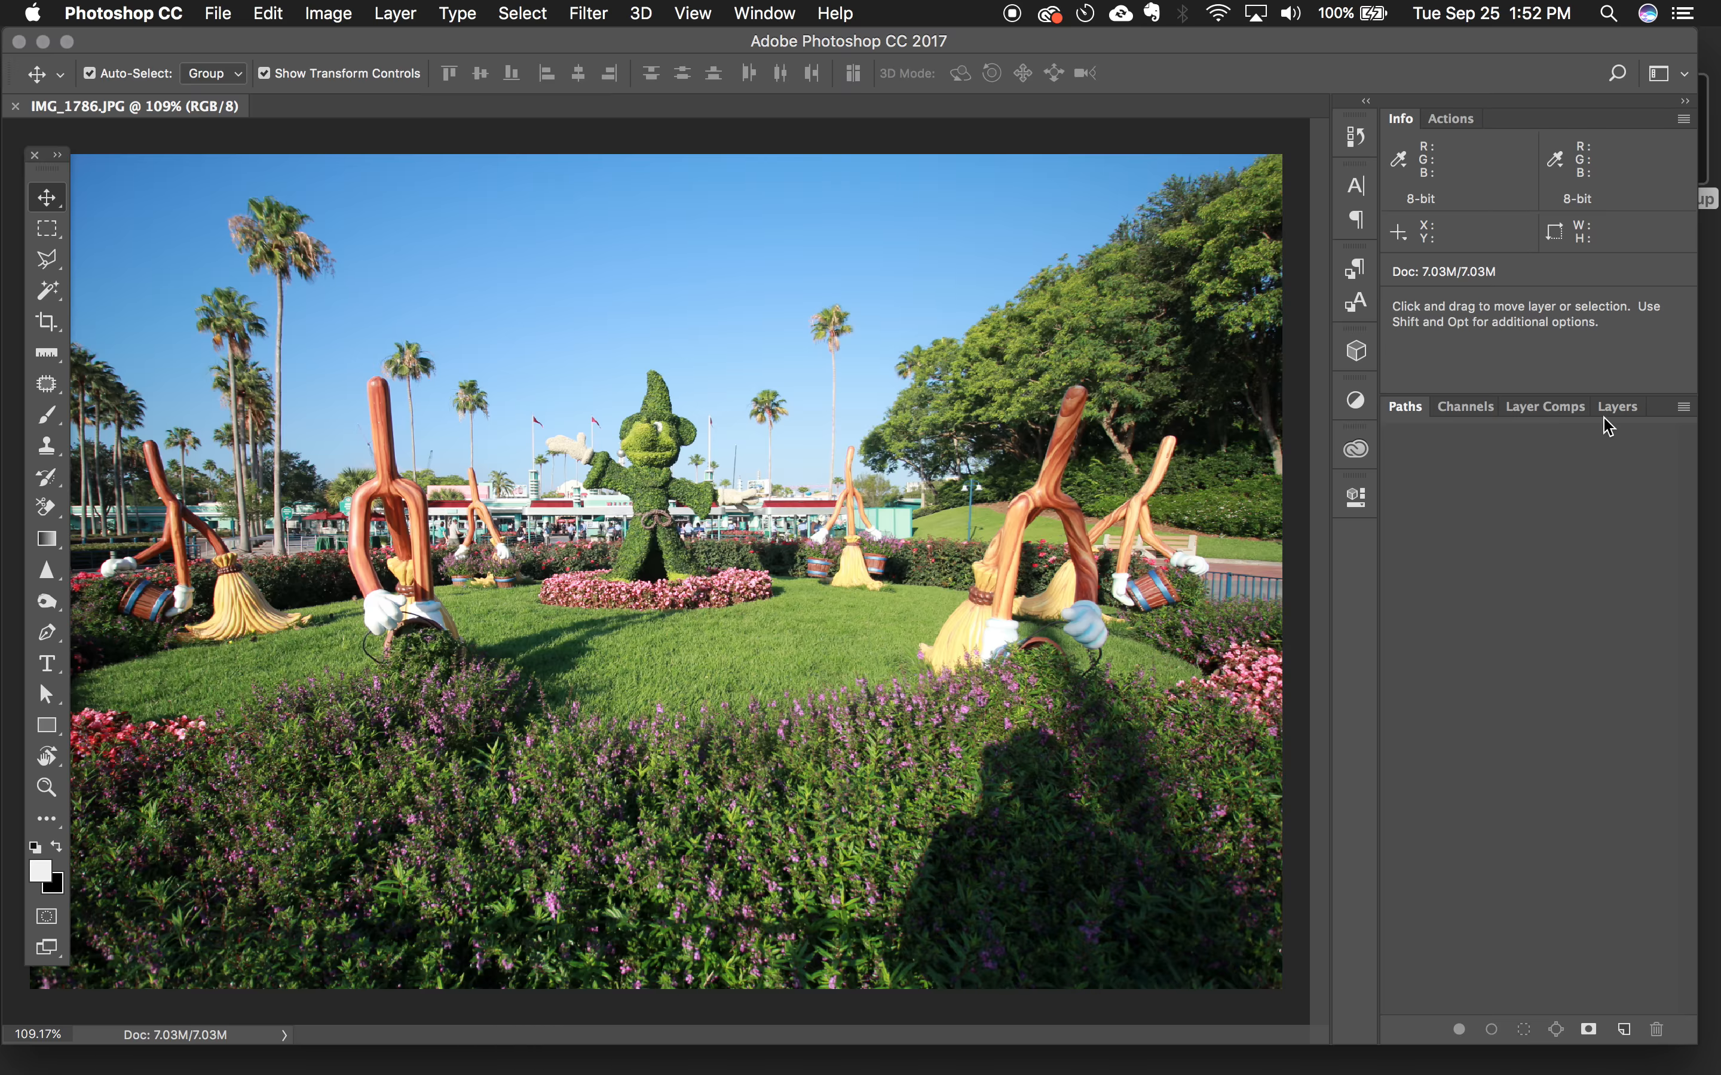
{"action": "left_click", "coordinate": [1631, 416]}
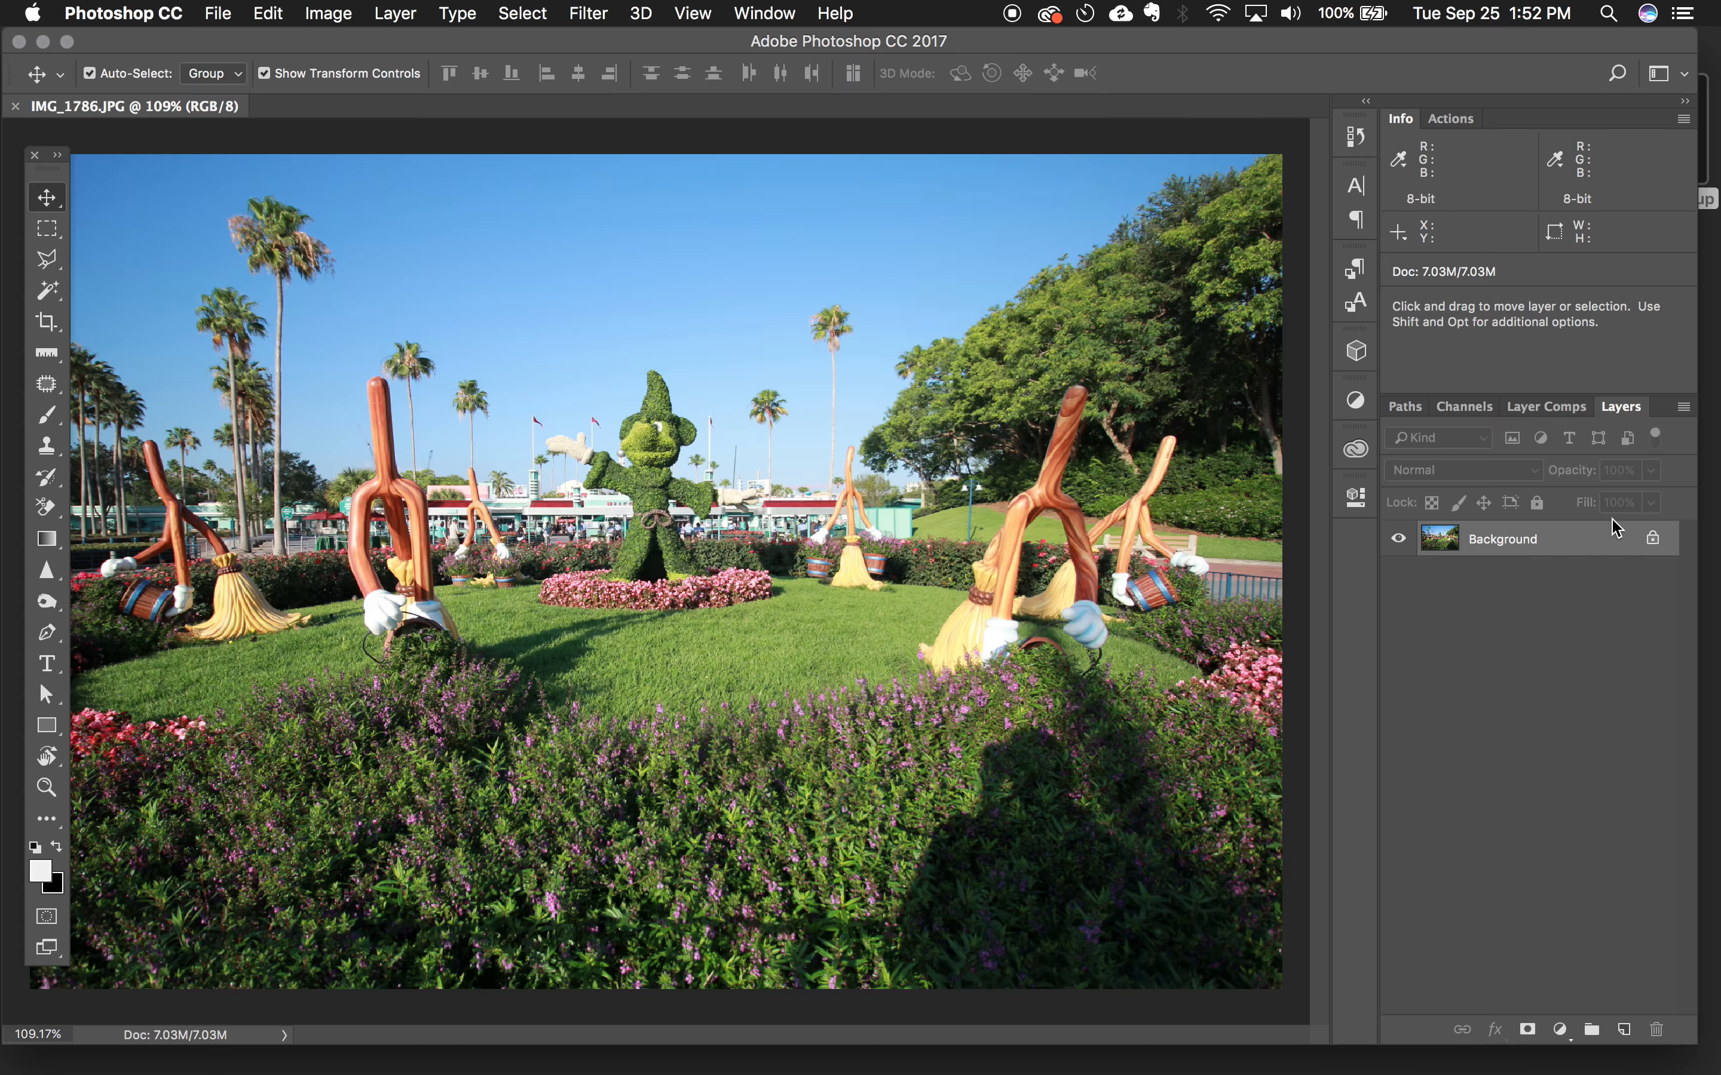
{"action": "left_click", "coordinate": [782, 15]}
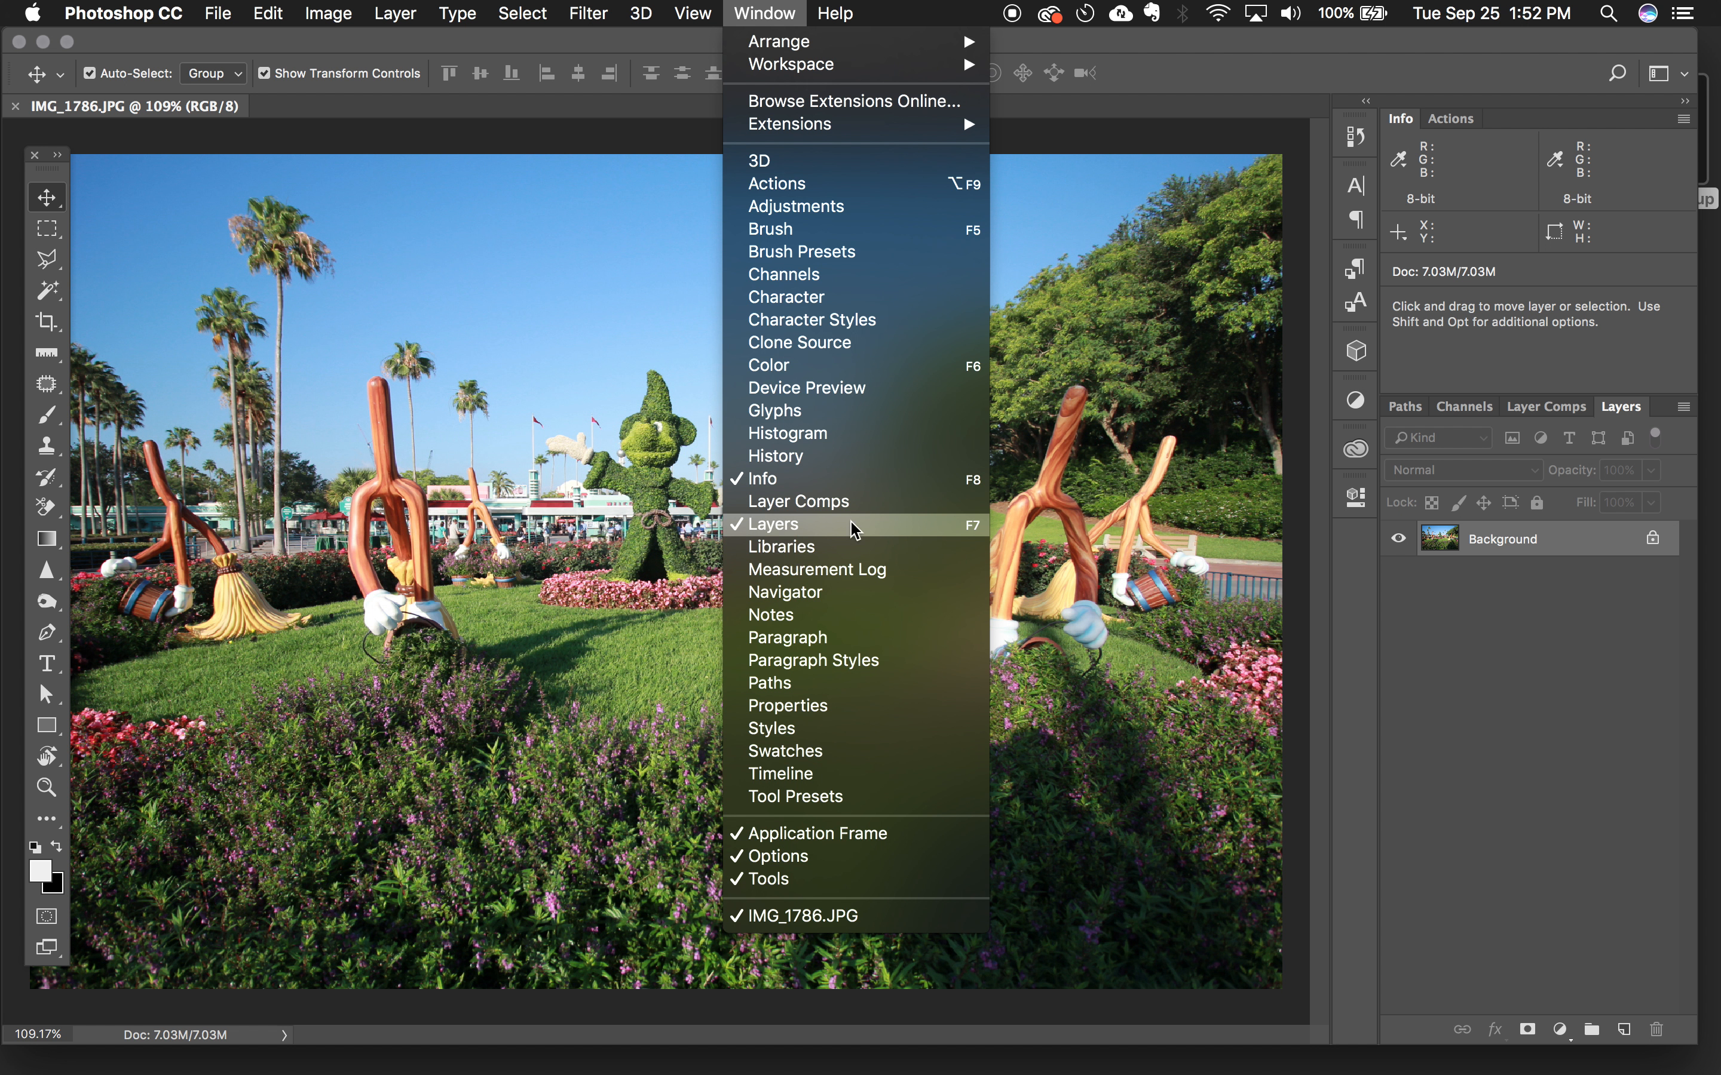
{"action": "left_click", "coordinate": [1141, 582]}
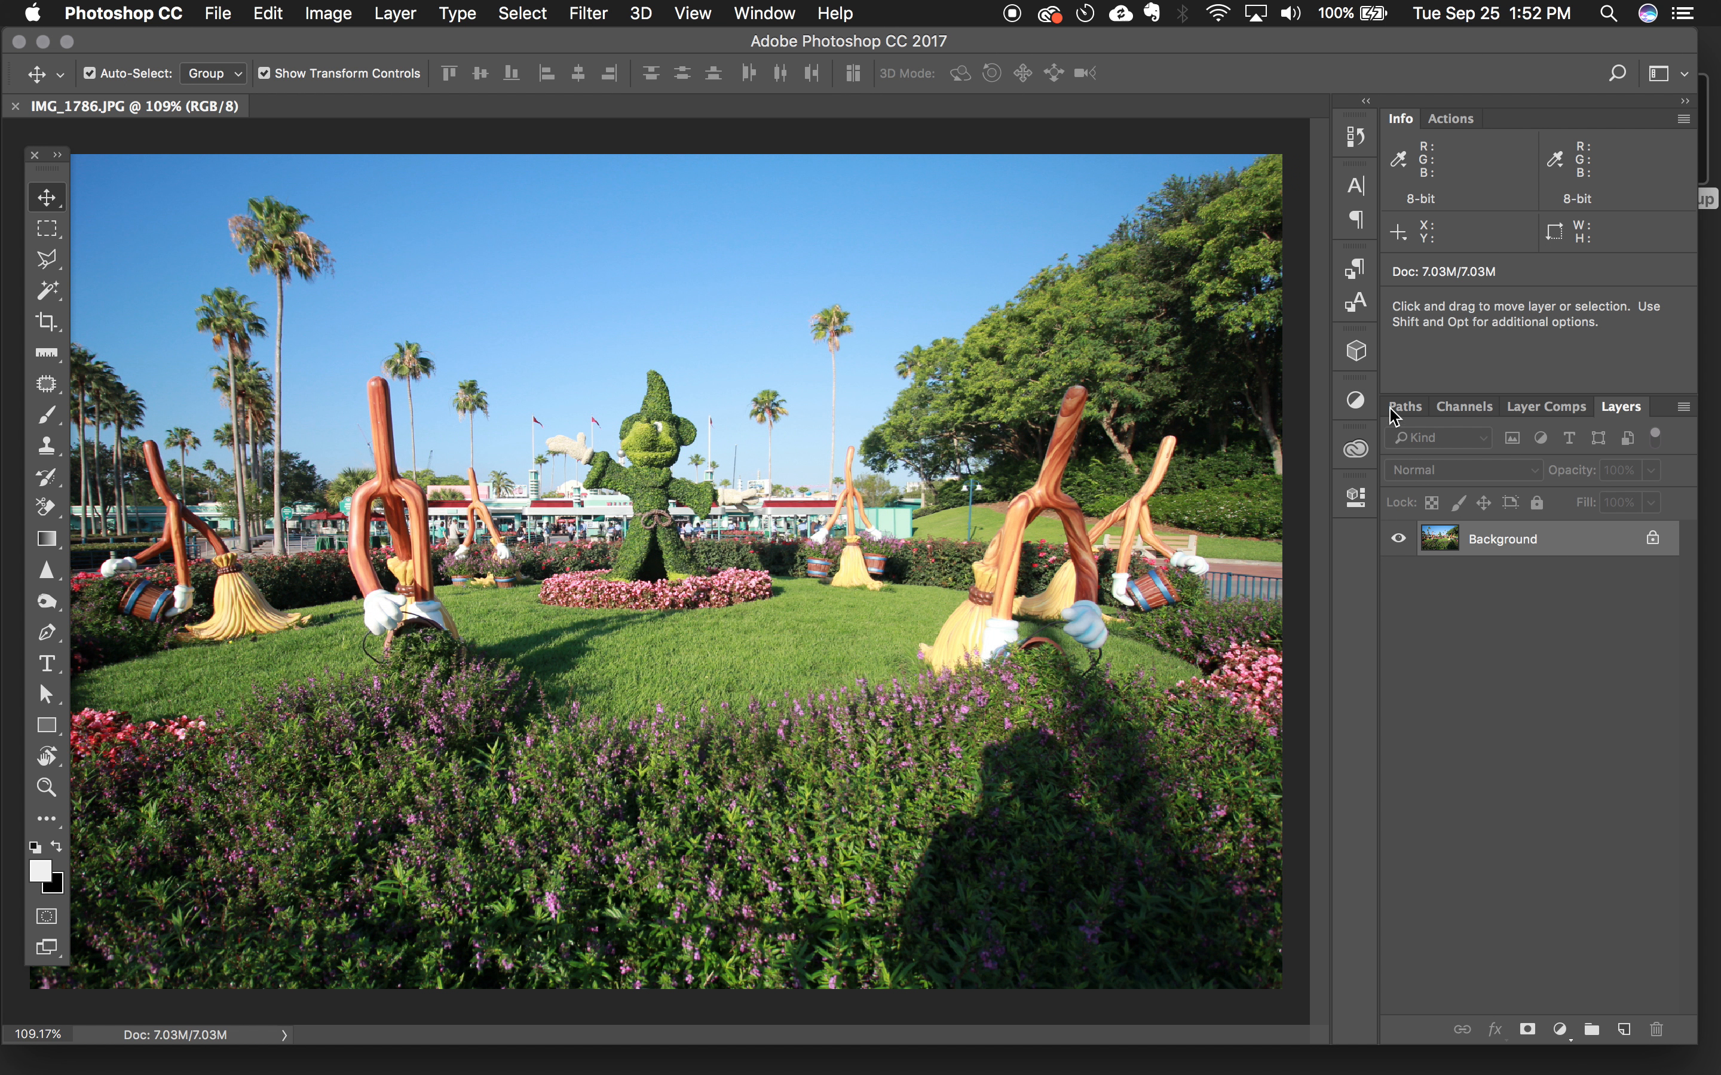
- Examine the collapsed History, Character and Adjustments panels one at a time, collapsing each again
{"action": "left_click", "coordinate": [1357, 139]}
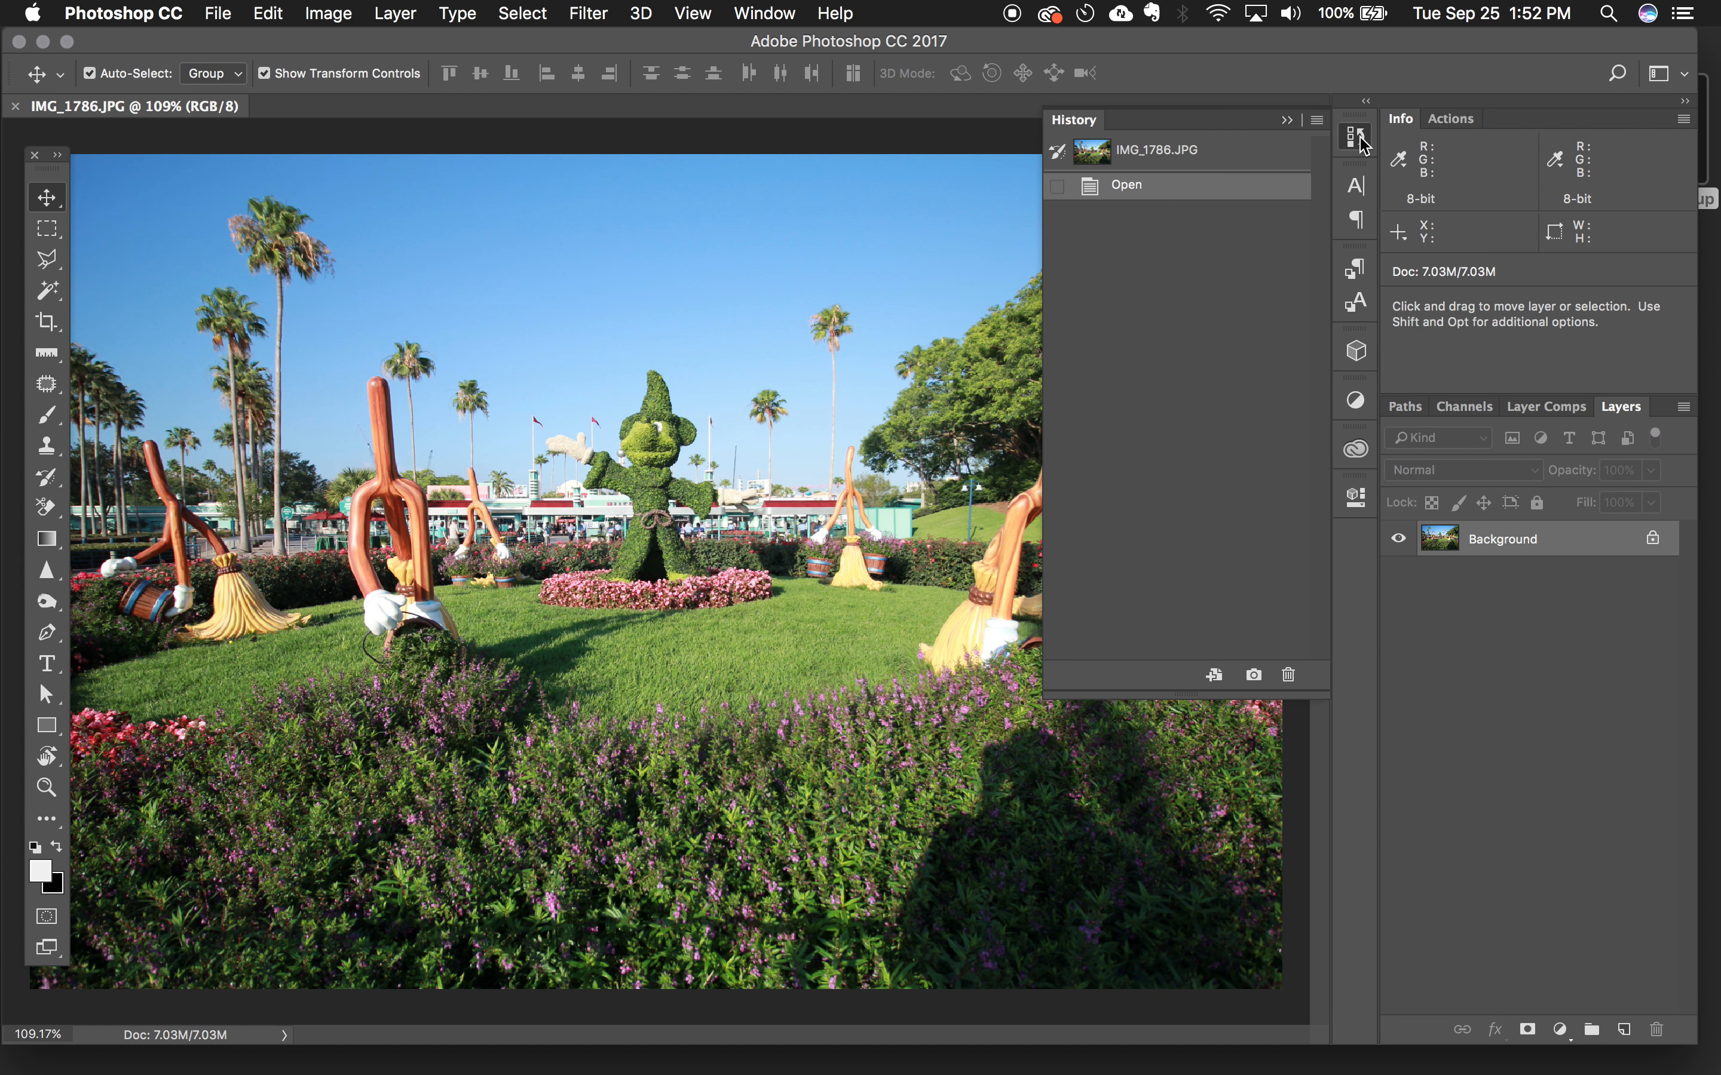
{"action": "left_click", "coordinate": [1288, 121]}
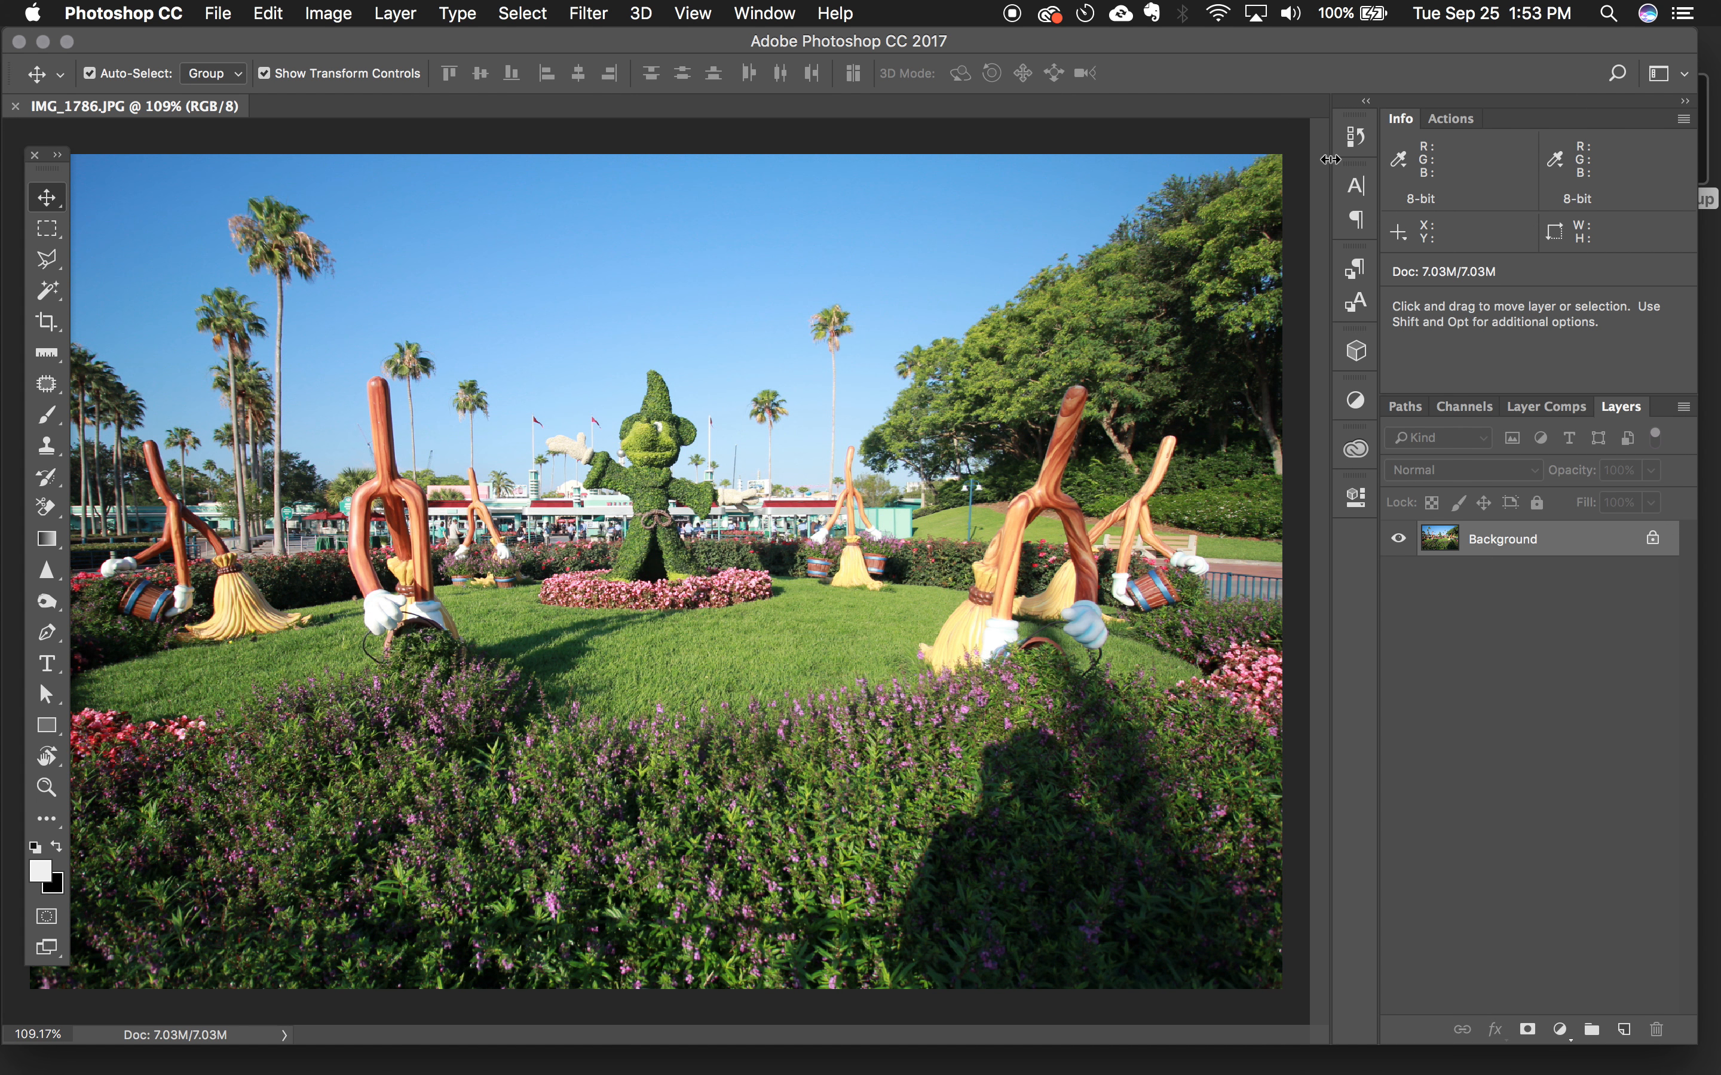
{"action": "left_click", "coordinate": [1356, 186]}
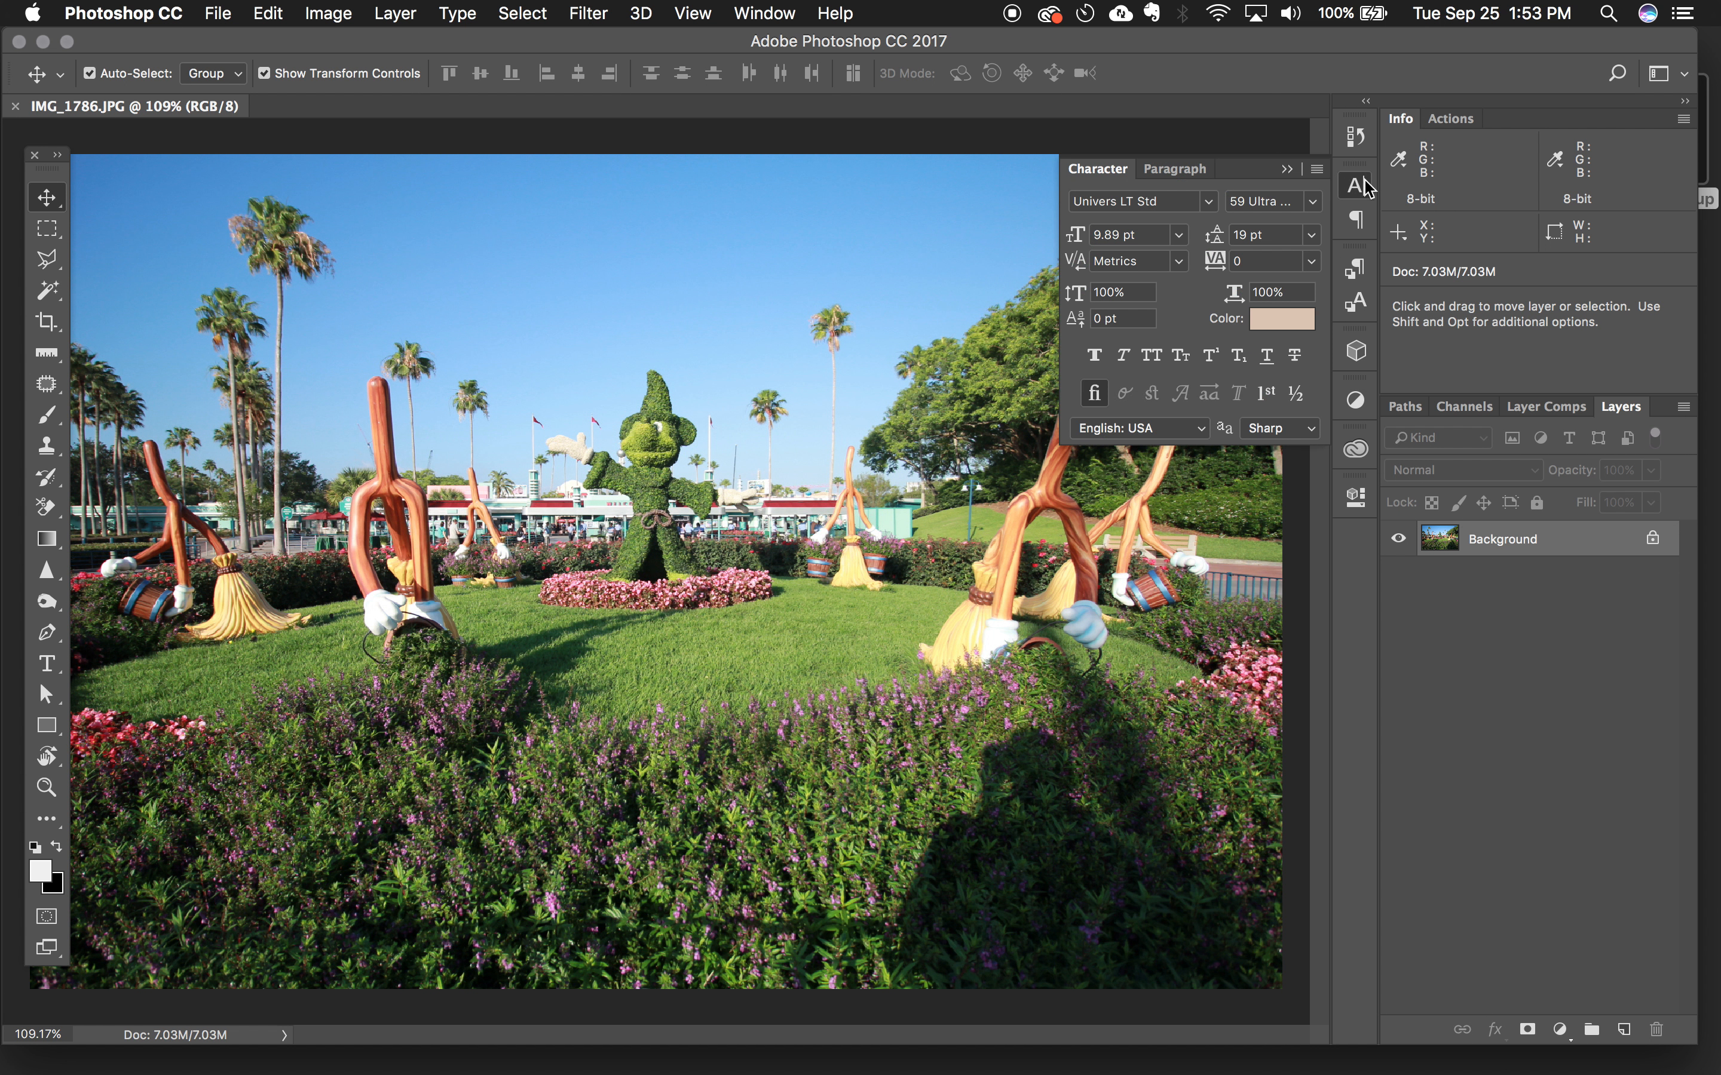
{"action": "left_click", "coordinate": [1287, 171]}
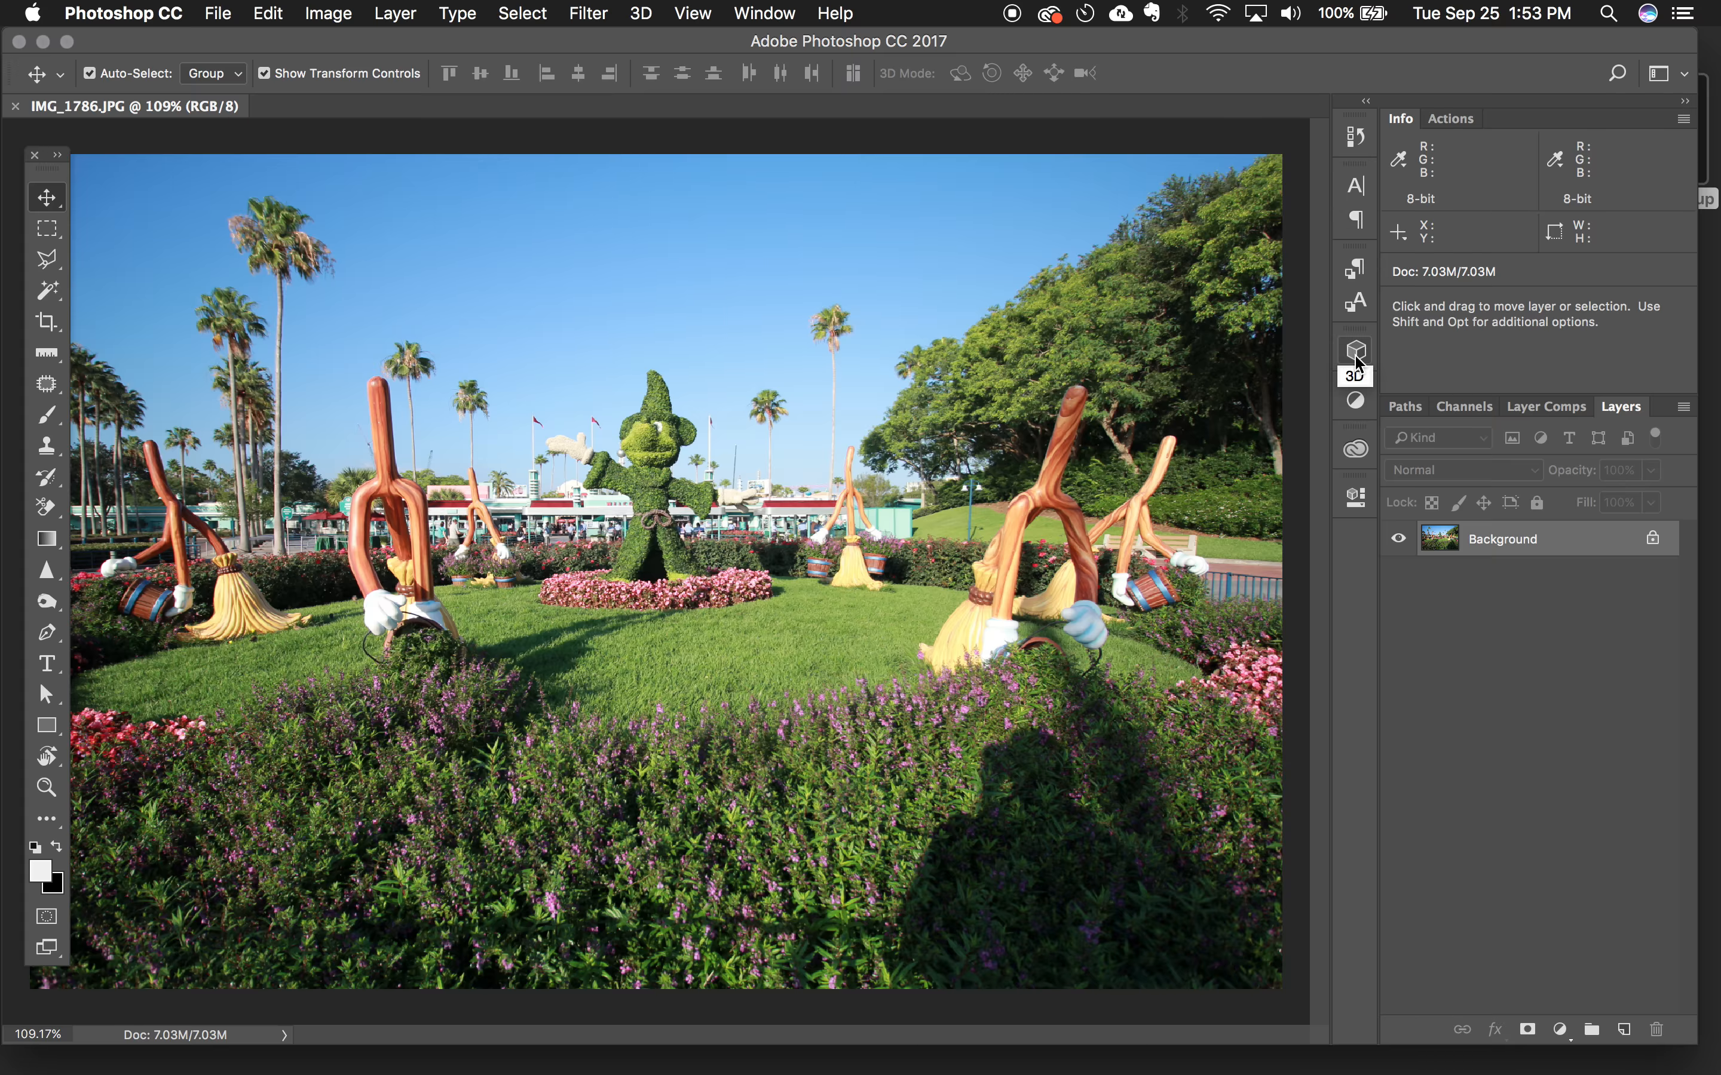
{"action": "left_click", "coordinate": [1361, 407]}
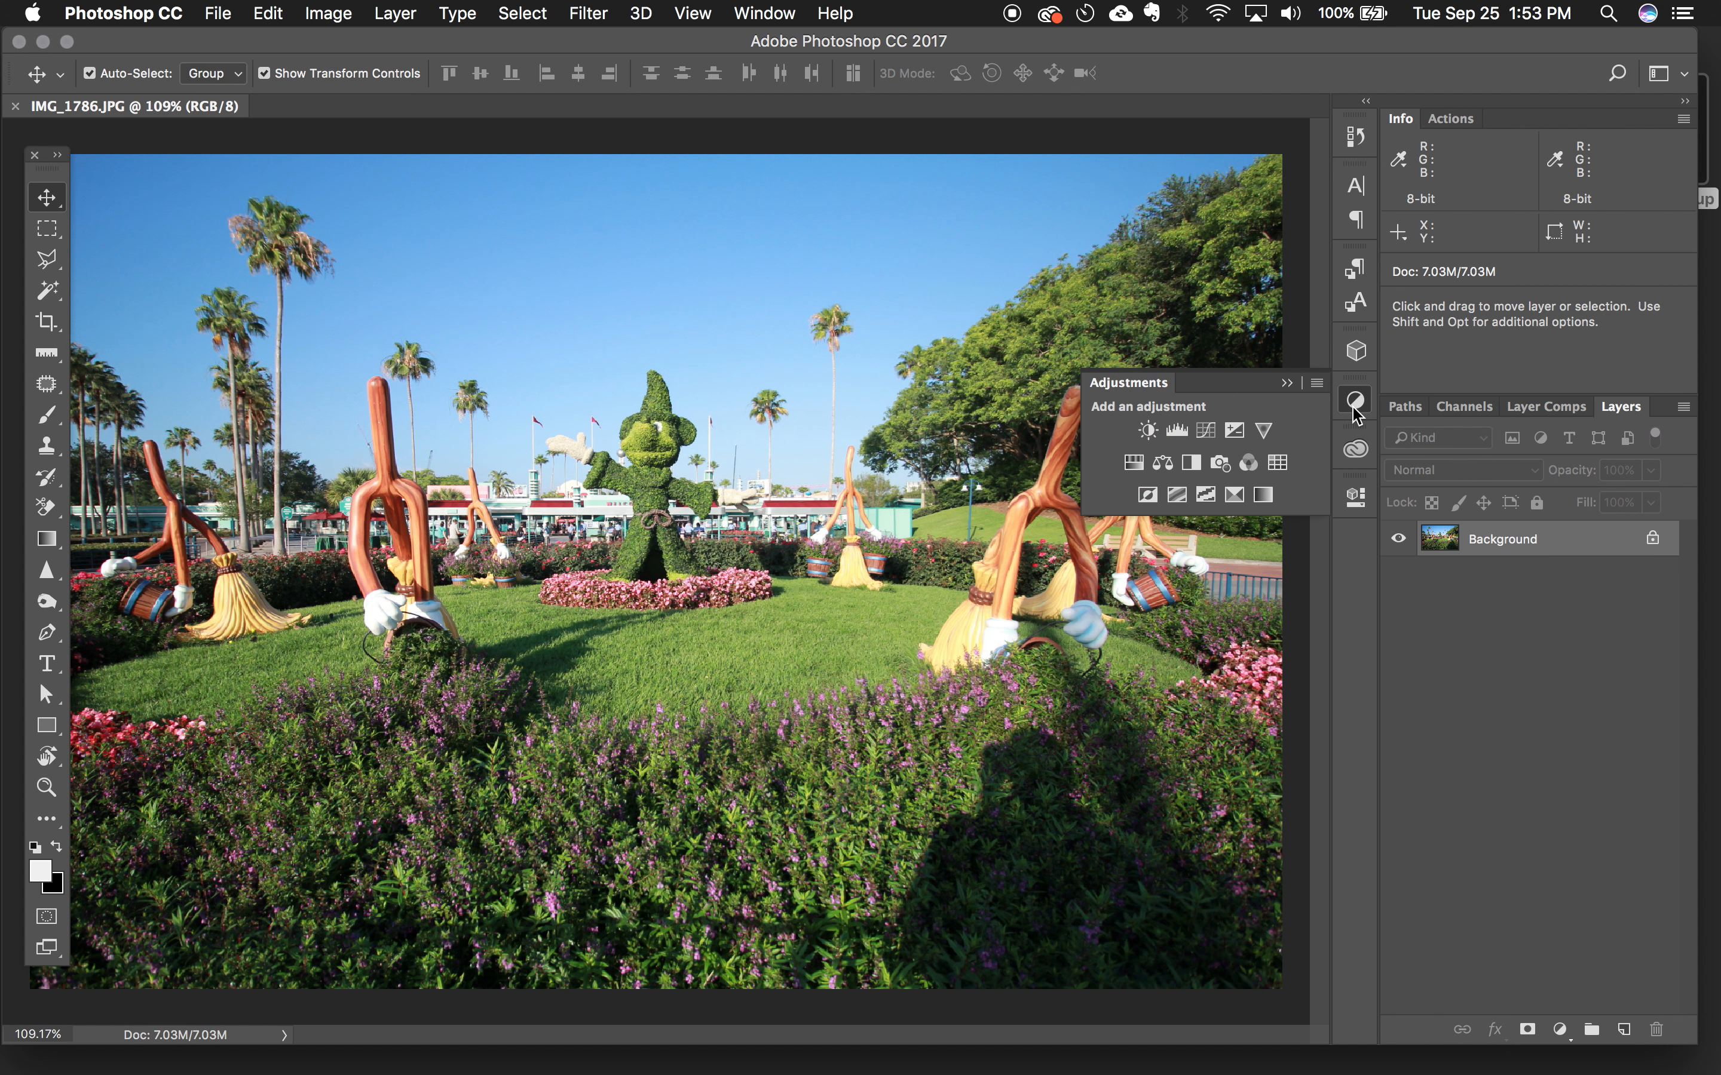
{"action": "left_click", "coordinate": [1289, 385]}
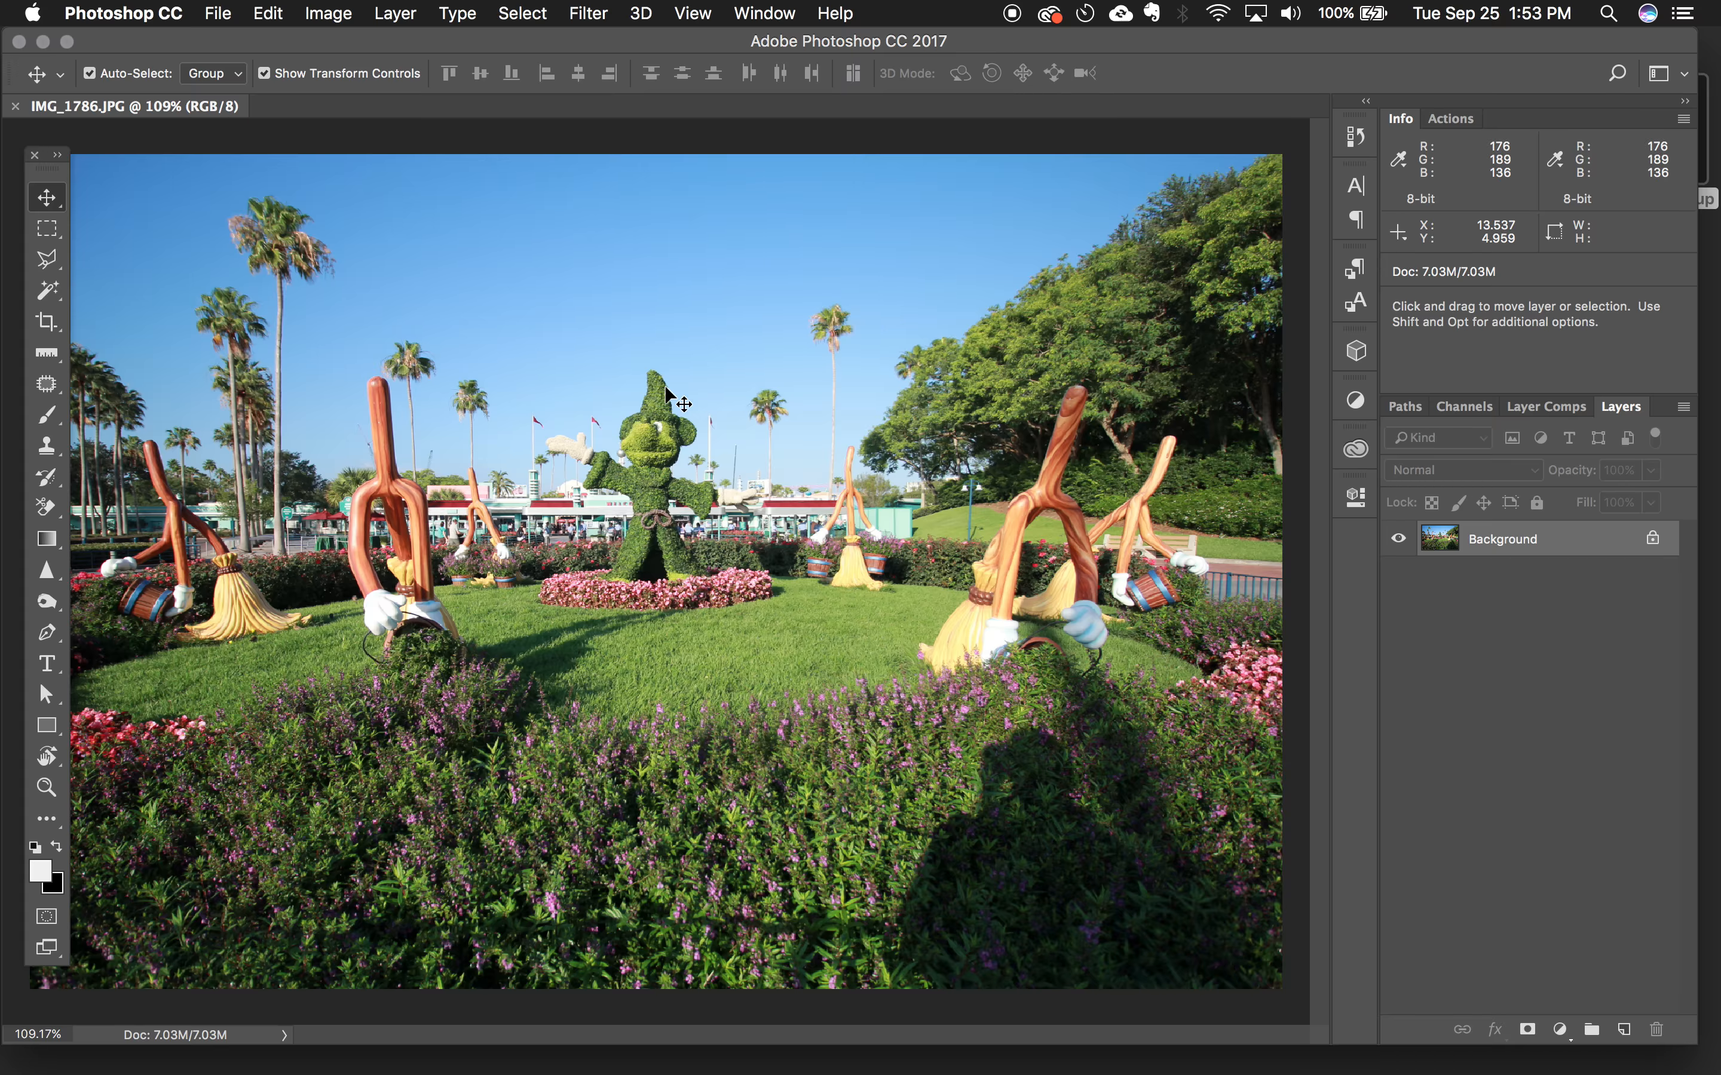
{"action": "left_click", "coordinate": [230, 15]}
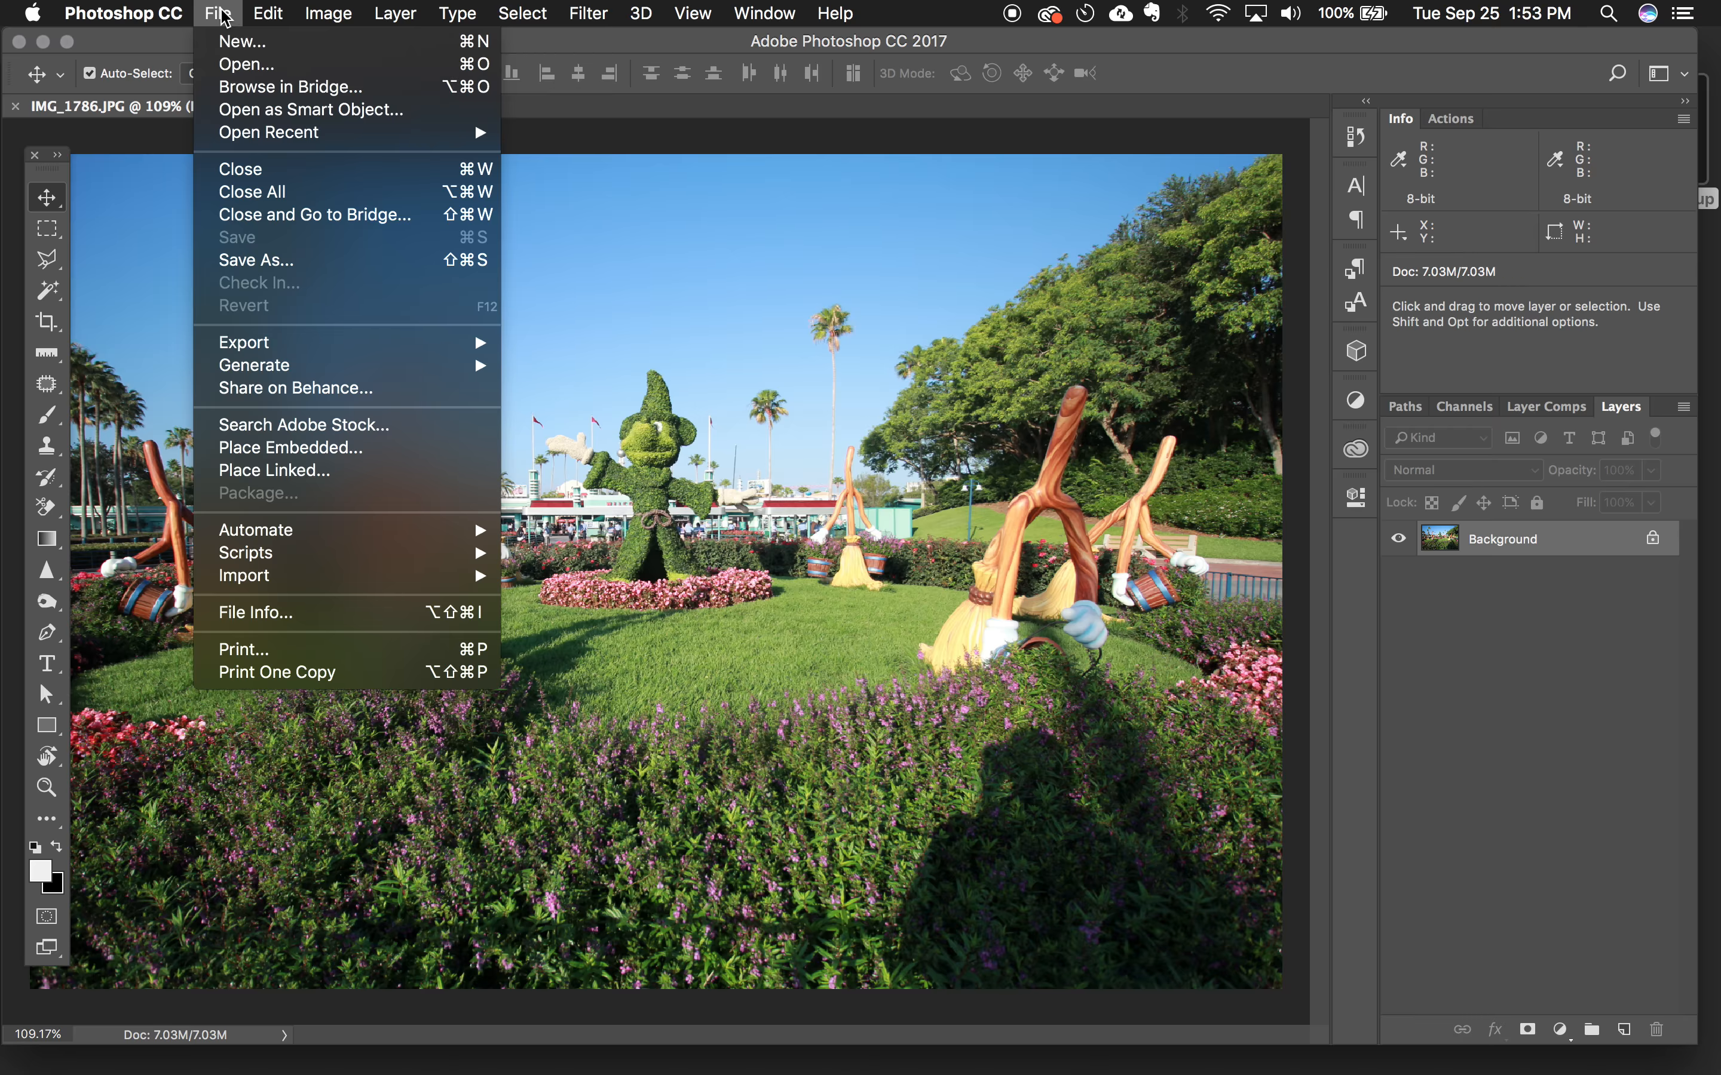
{"action": "mouse_move", "coordinate": [275, 14]}
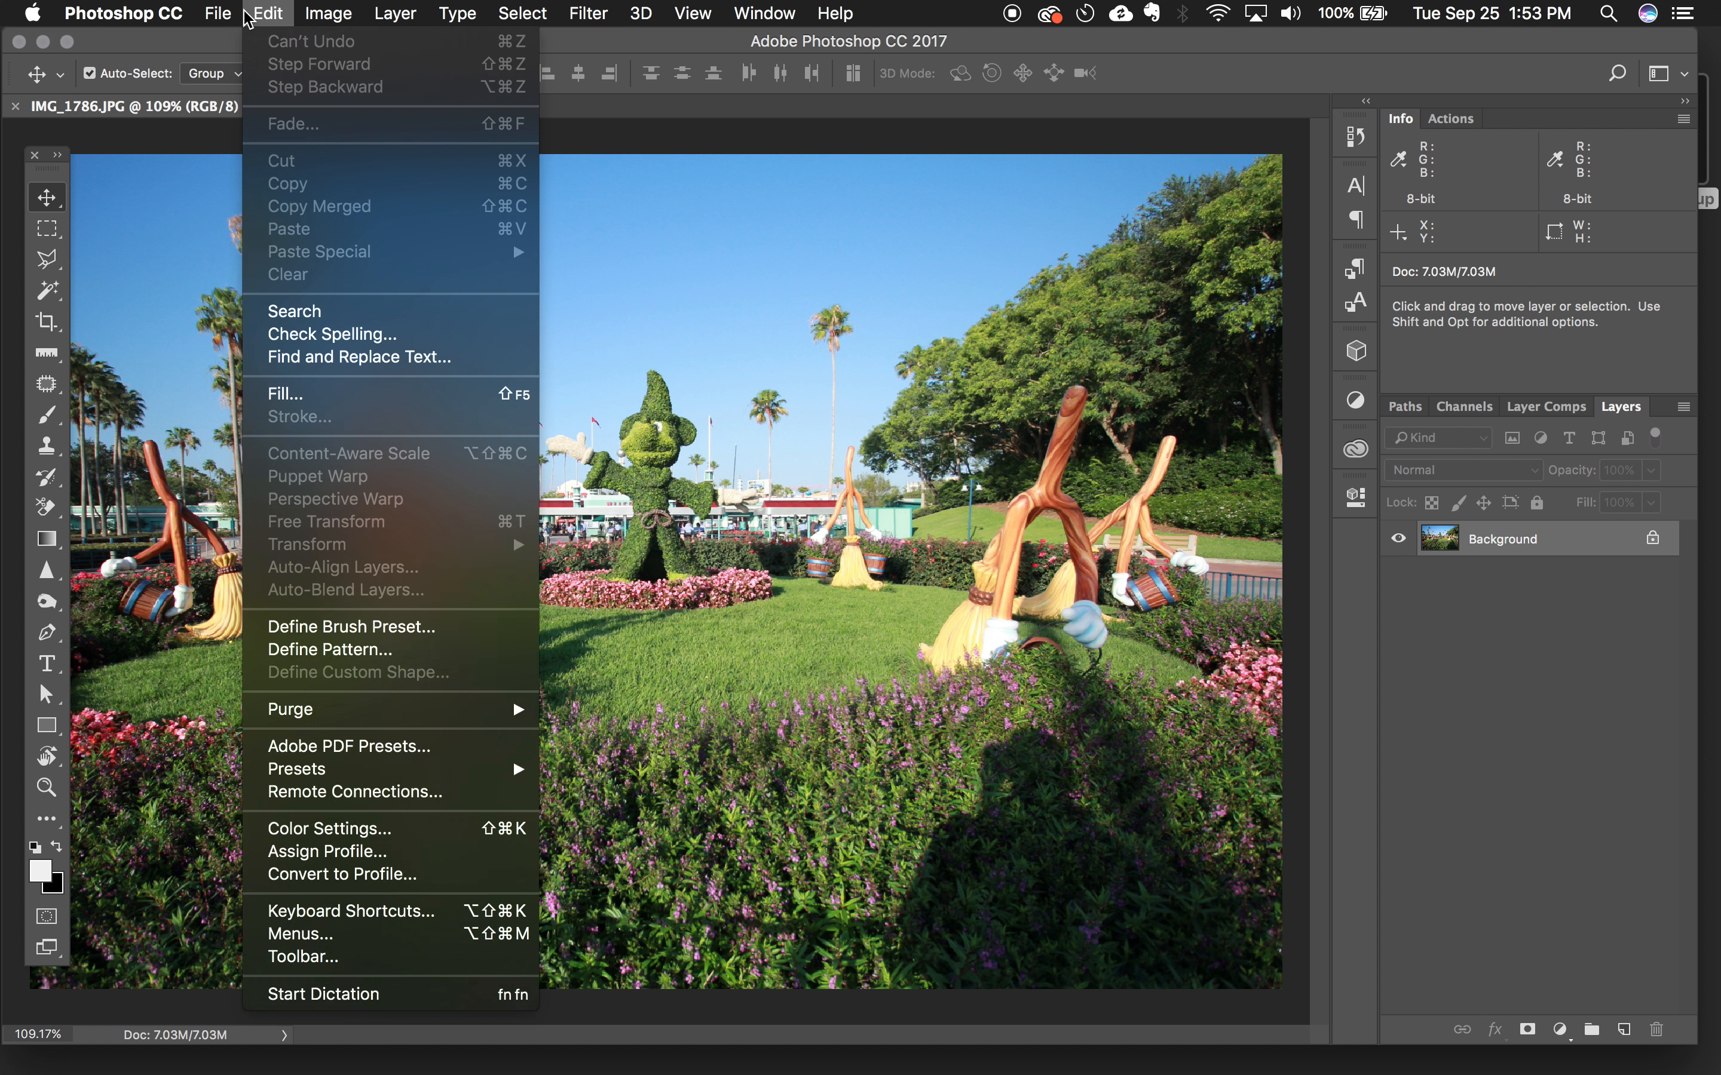
{"action": "mouse_move", "coordinate": [220, 20]}
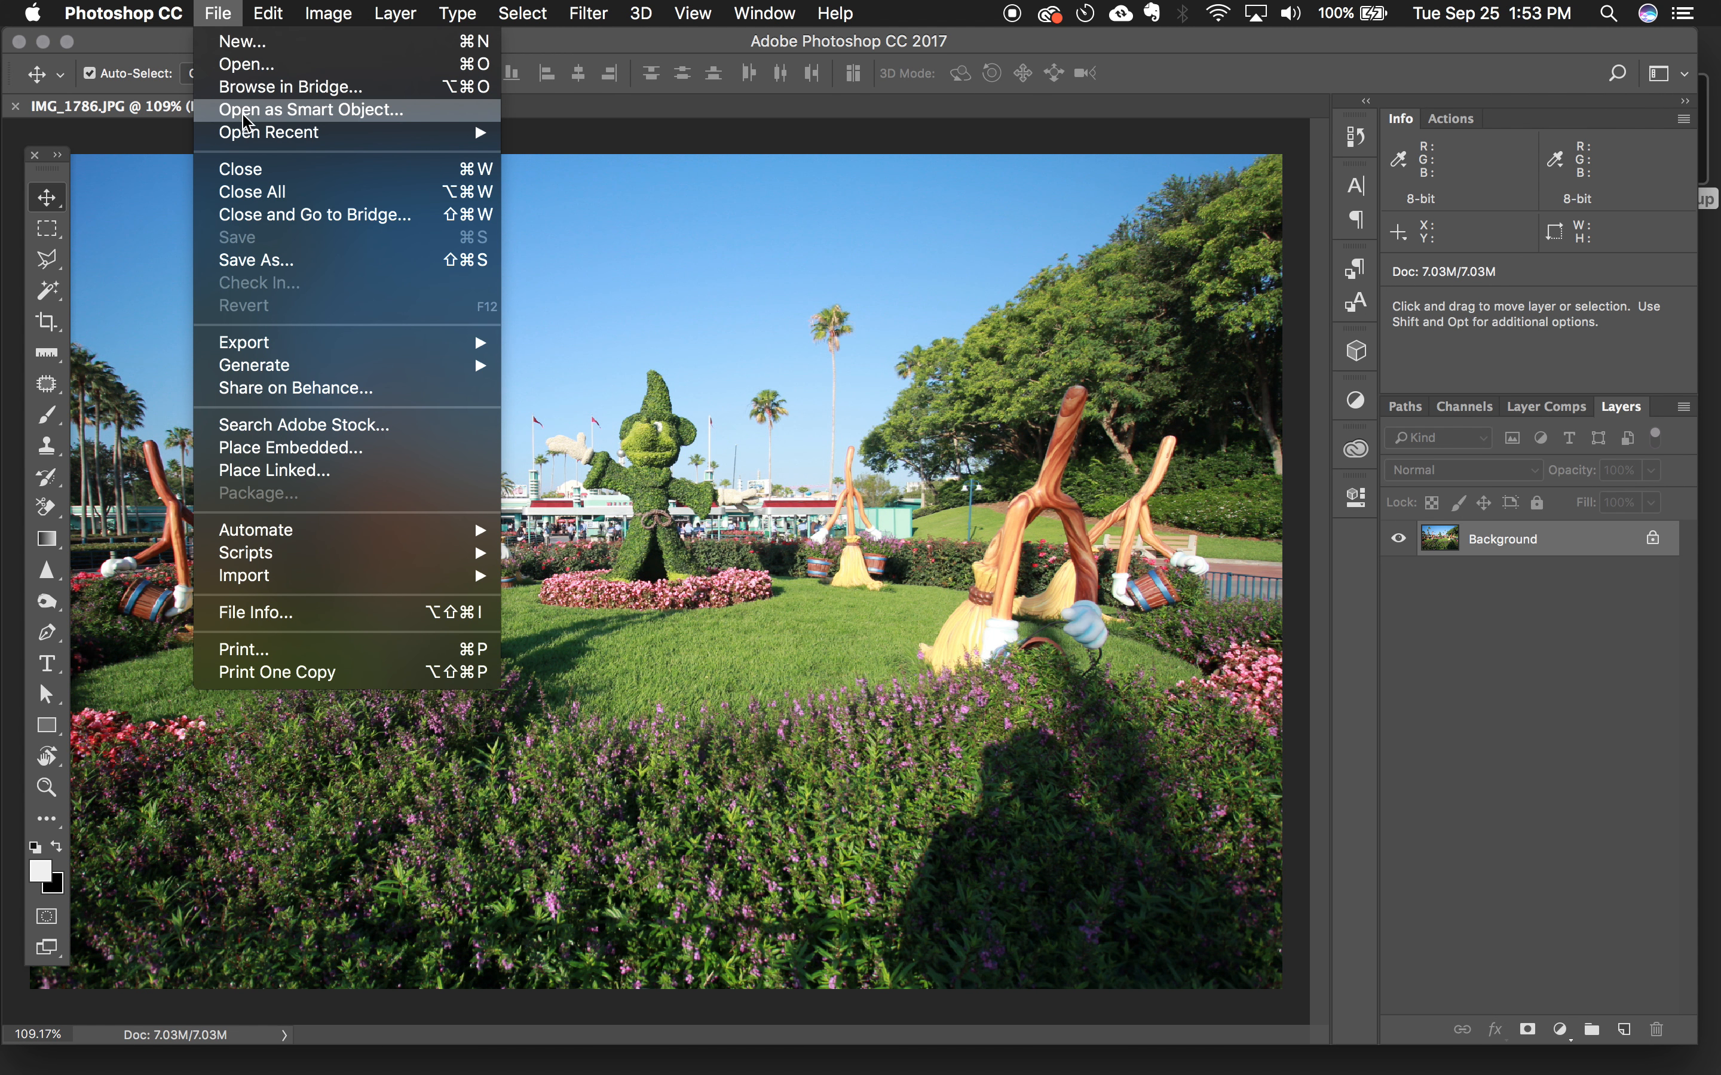
{"action": "mouse_move", "coordinate": [249, 148]}
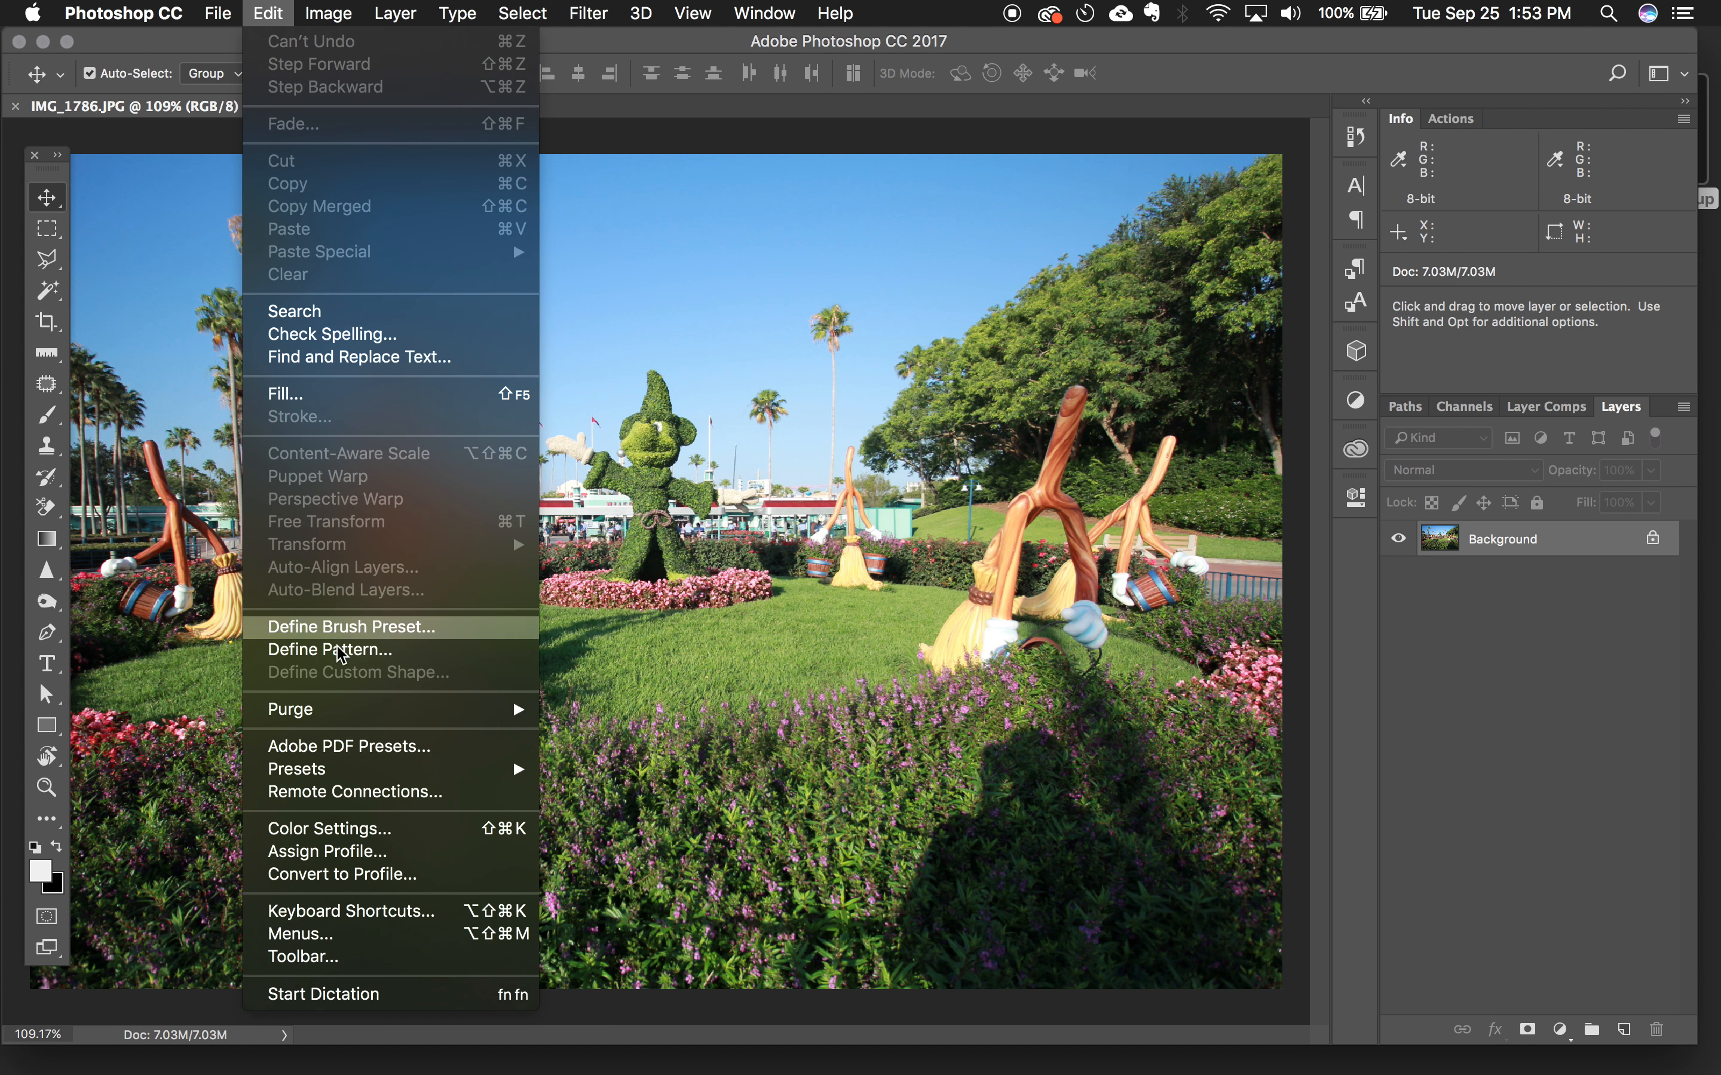
- Look through the image, layer, type, selection, 3D and window commands available for the open photo
{"action": "mouse_move", "coordinate": [329, 15]}
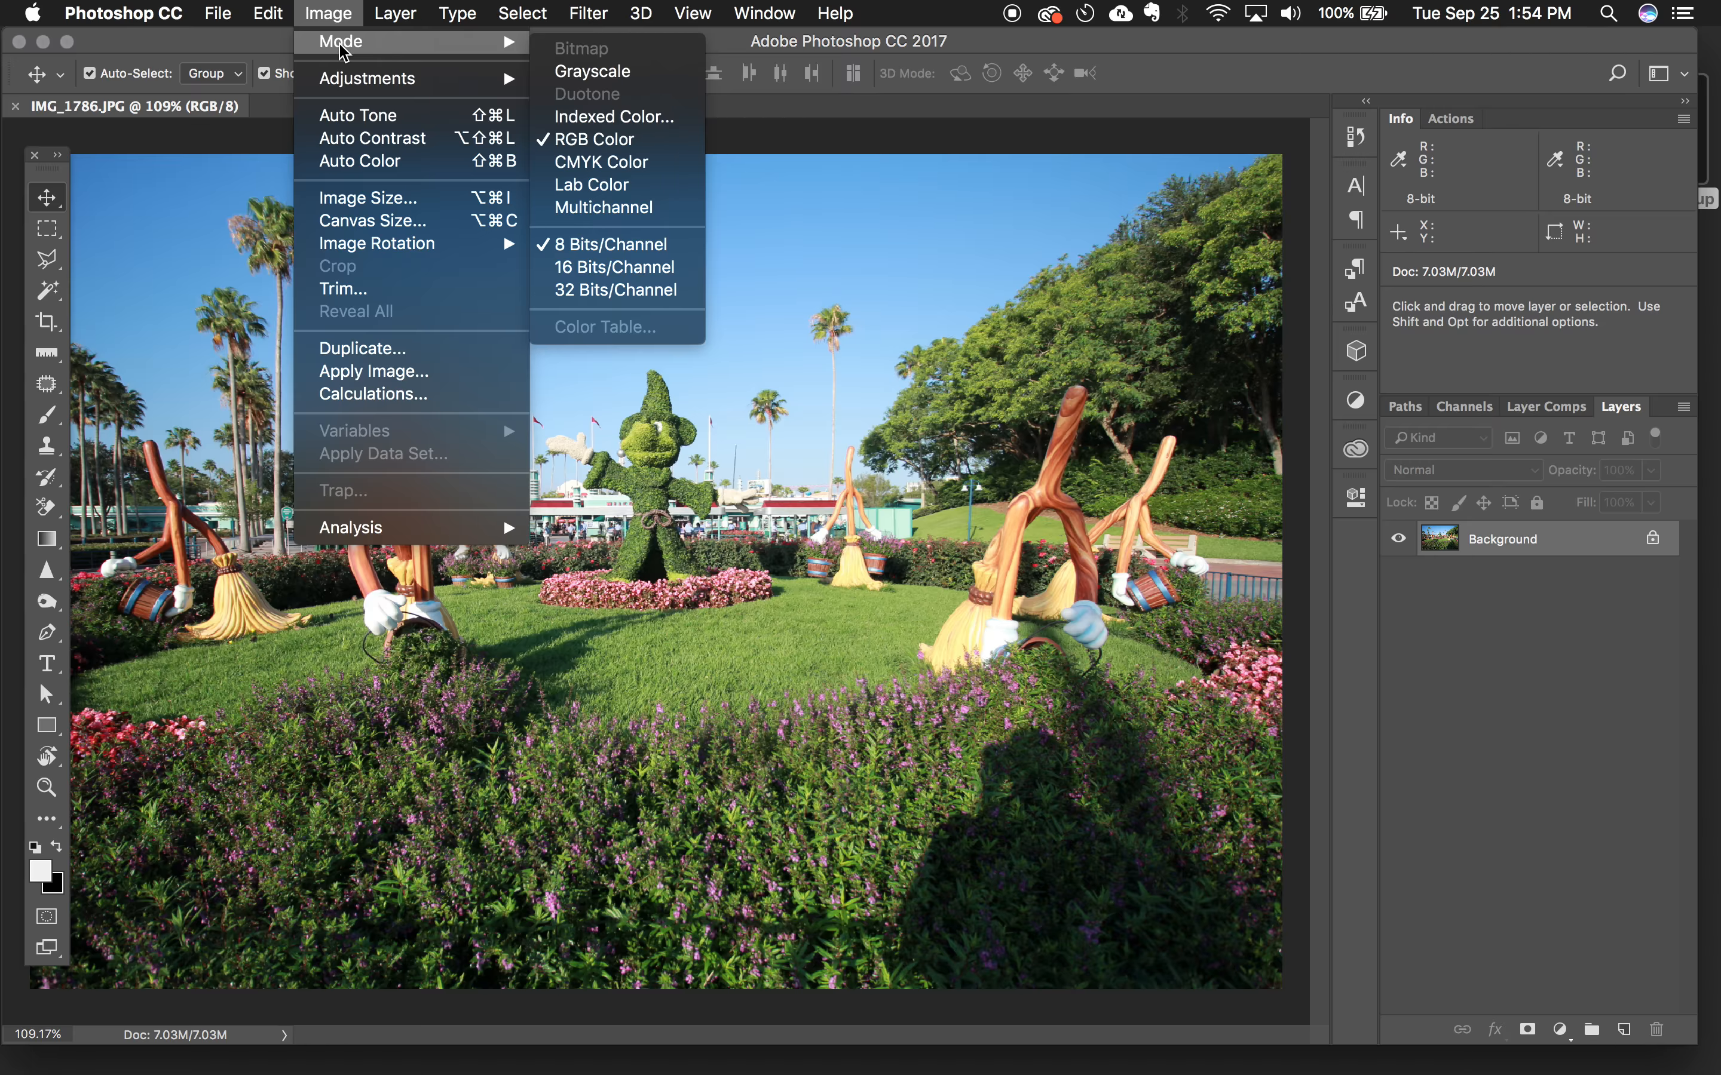
{"action": "mouse_move", "coordinate": [393, 10]}
{"action": "mouse_move", "coordinate": [457, 15]}
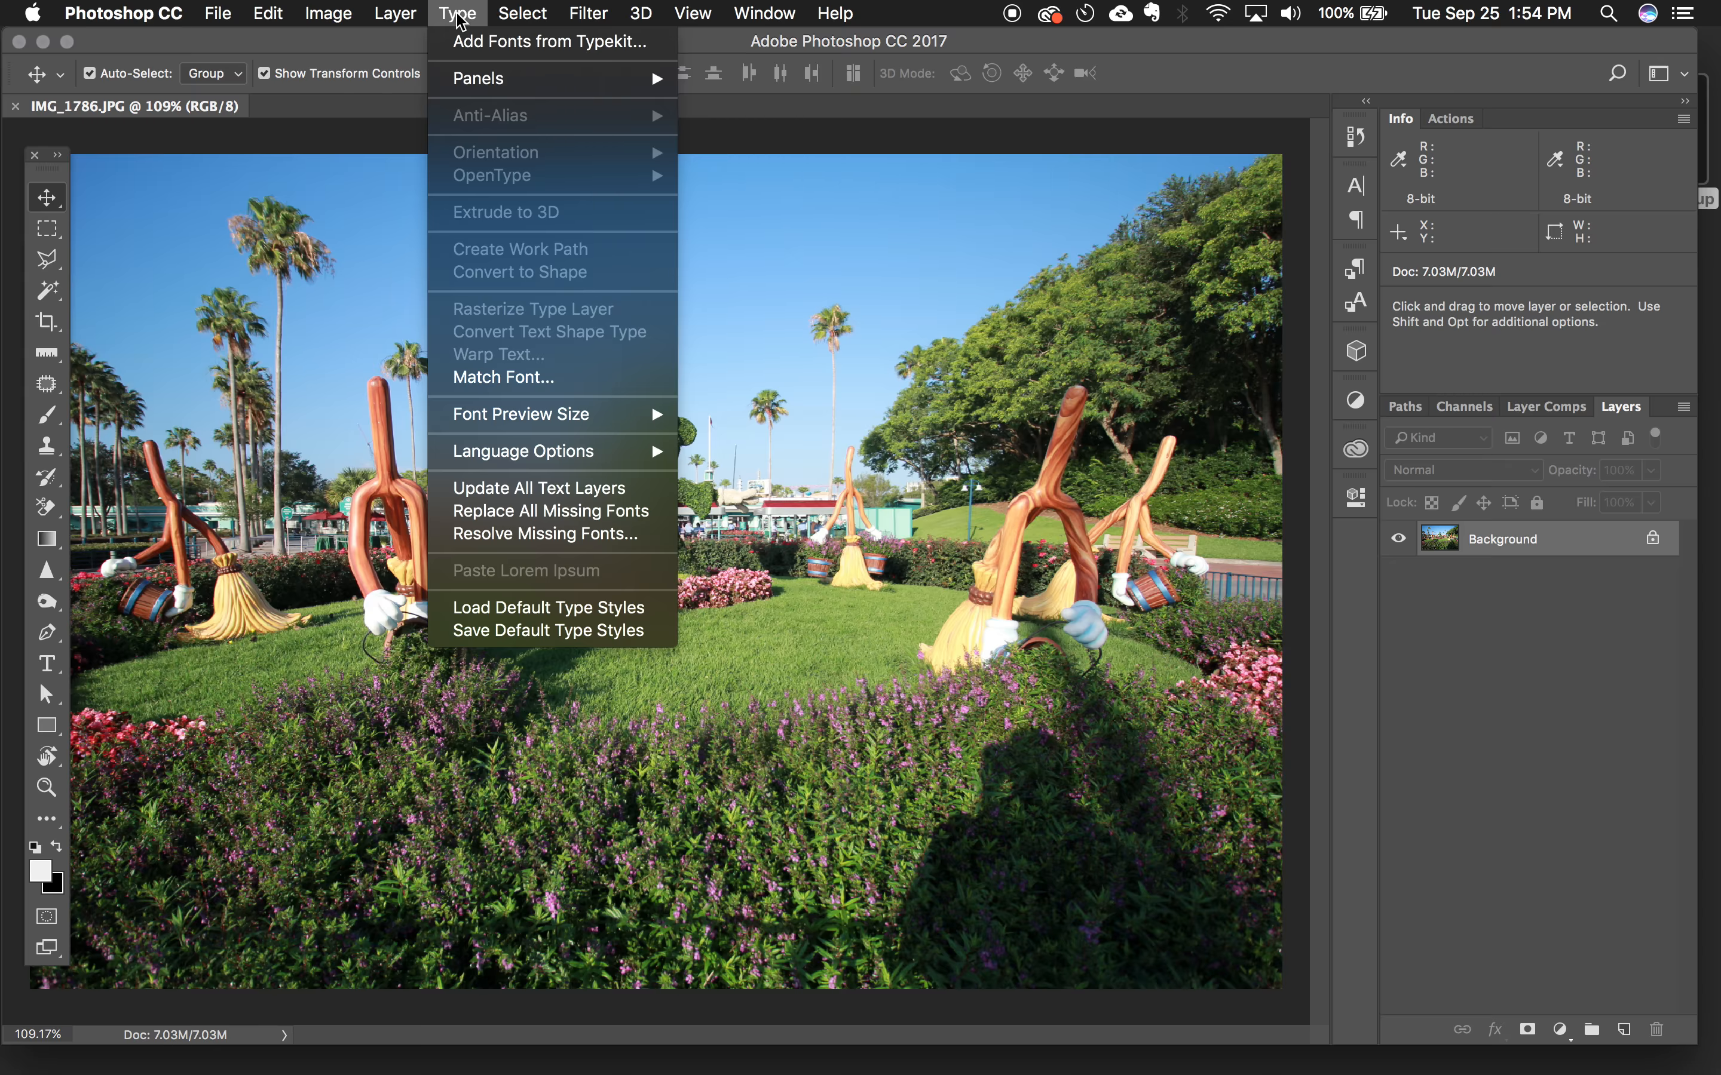
{"action": "mouse_move", "coordinate": [520, 14]}
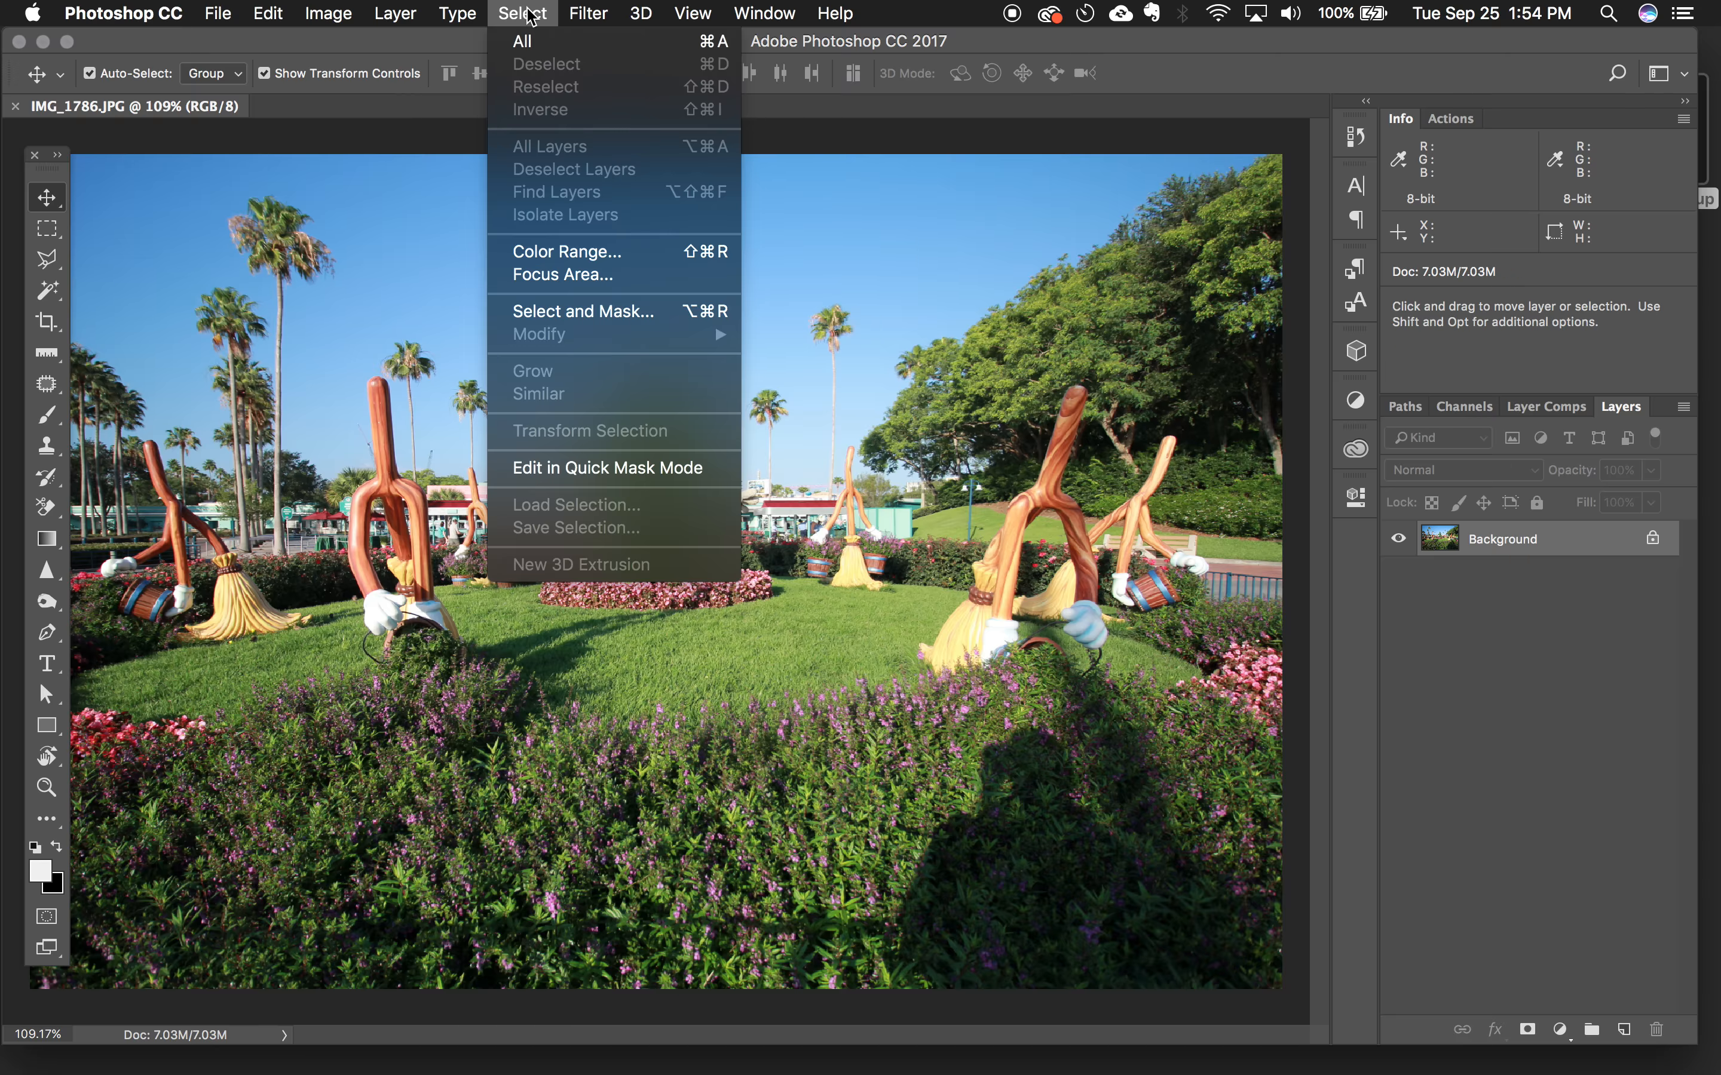
{"action": "mouse_move", "coordinate": [595, 14]}
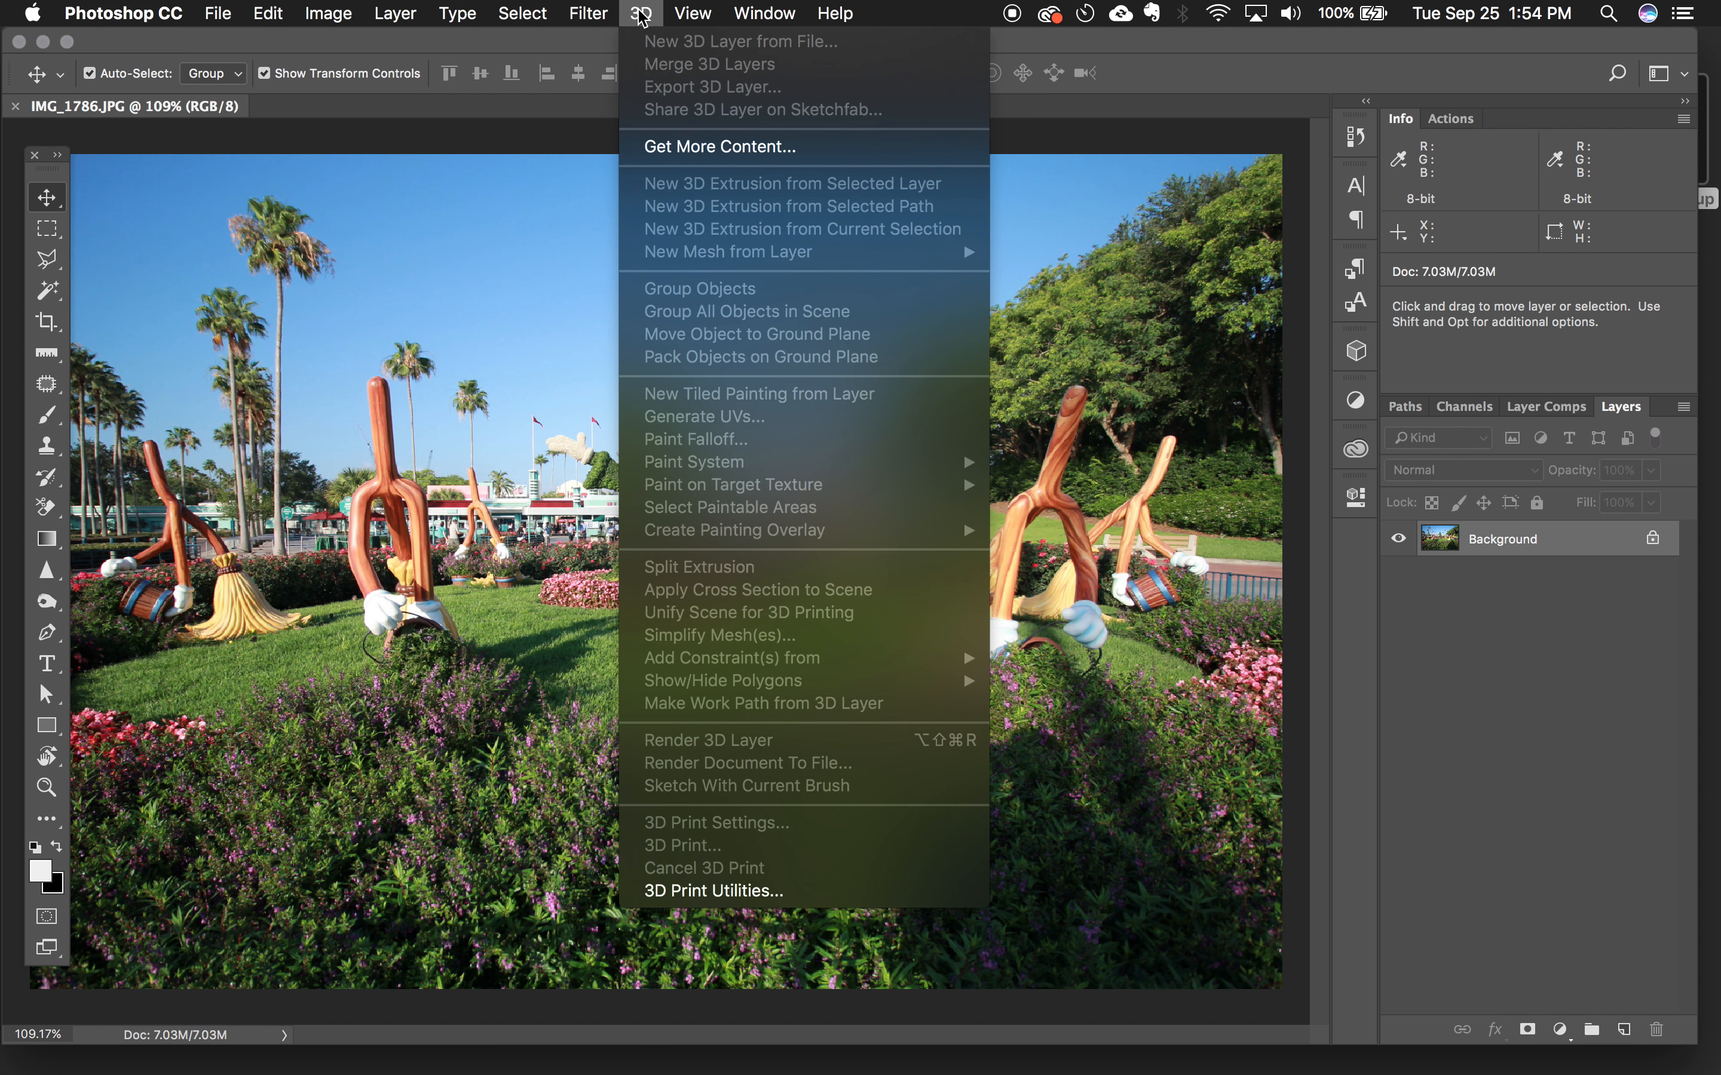
{"action": "mouse_move", "coordinate": [751, 14]}
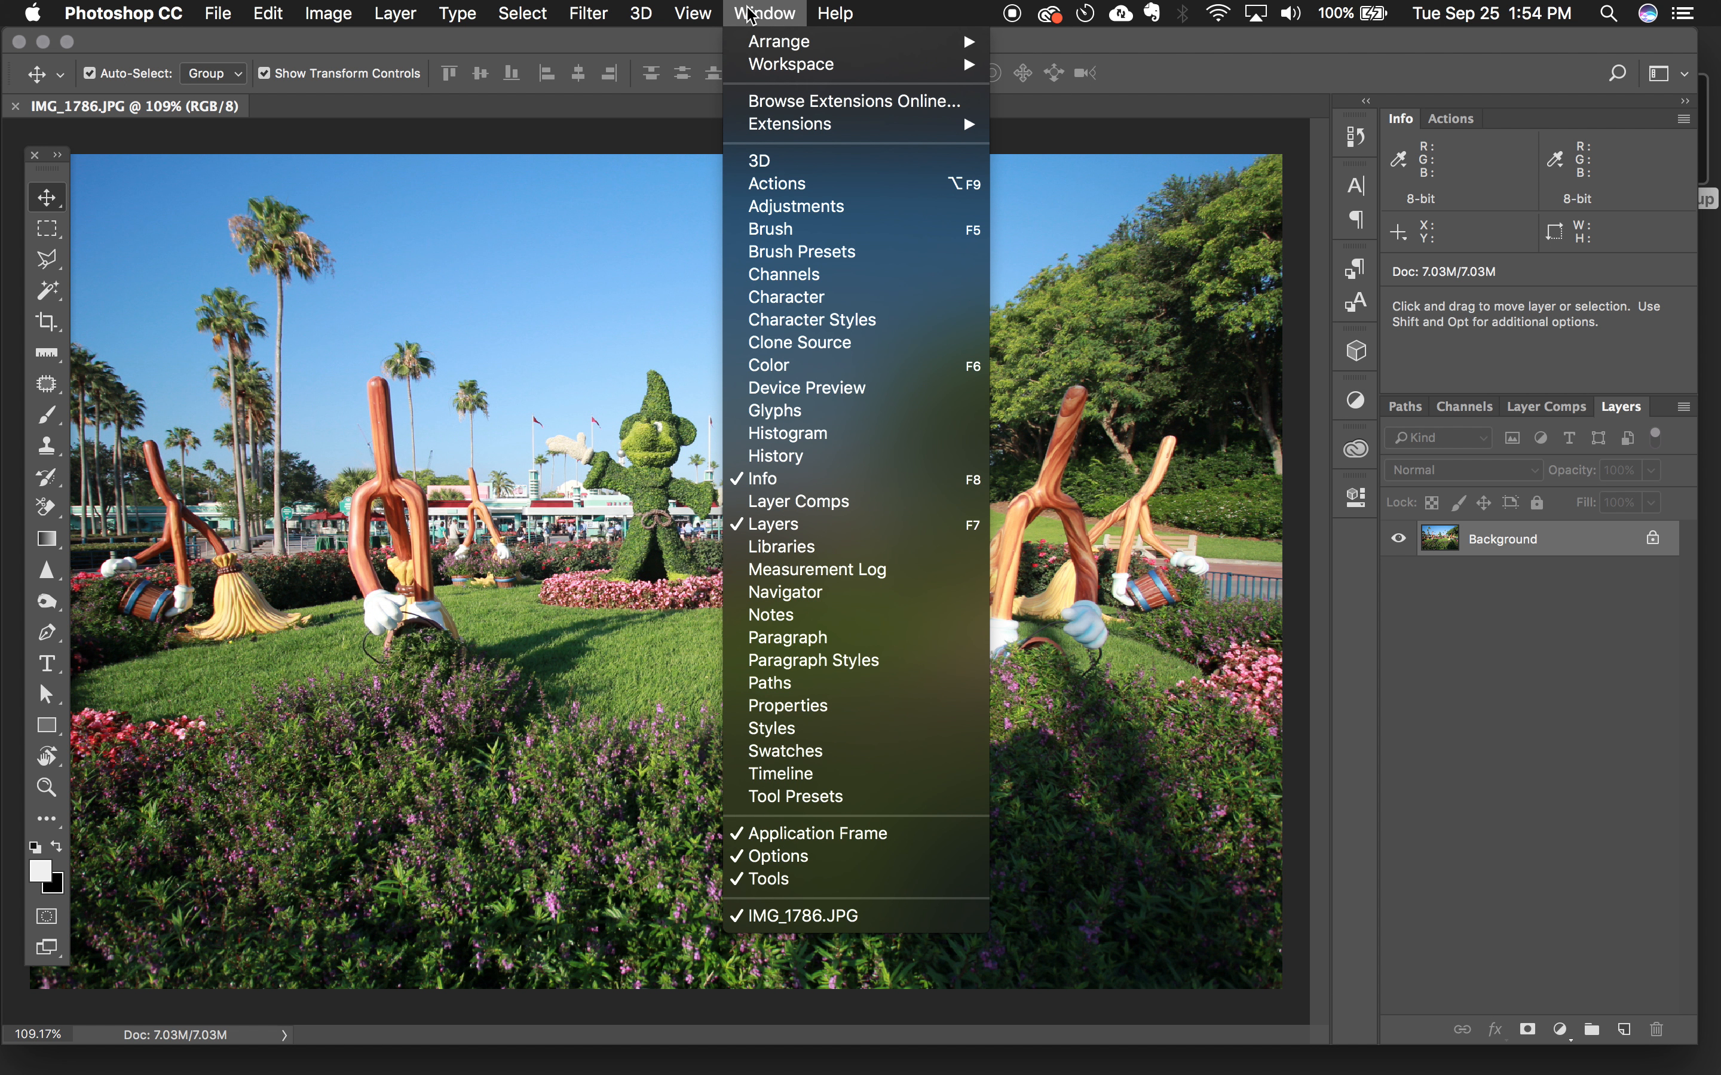
- Search the built-in help for "mask", locate the Layer Mask command from the results, and leave the help search
{"action": "mouse_move", "coordinate": [846, 11]}
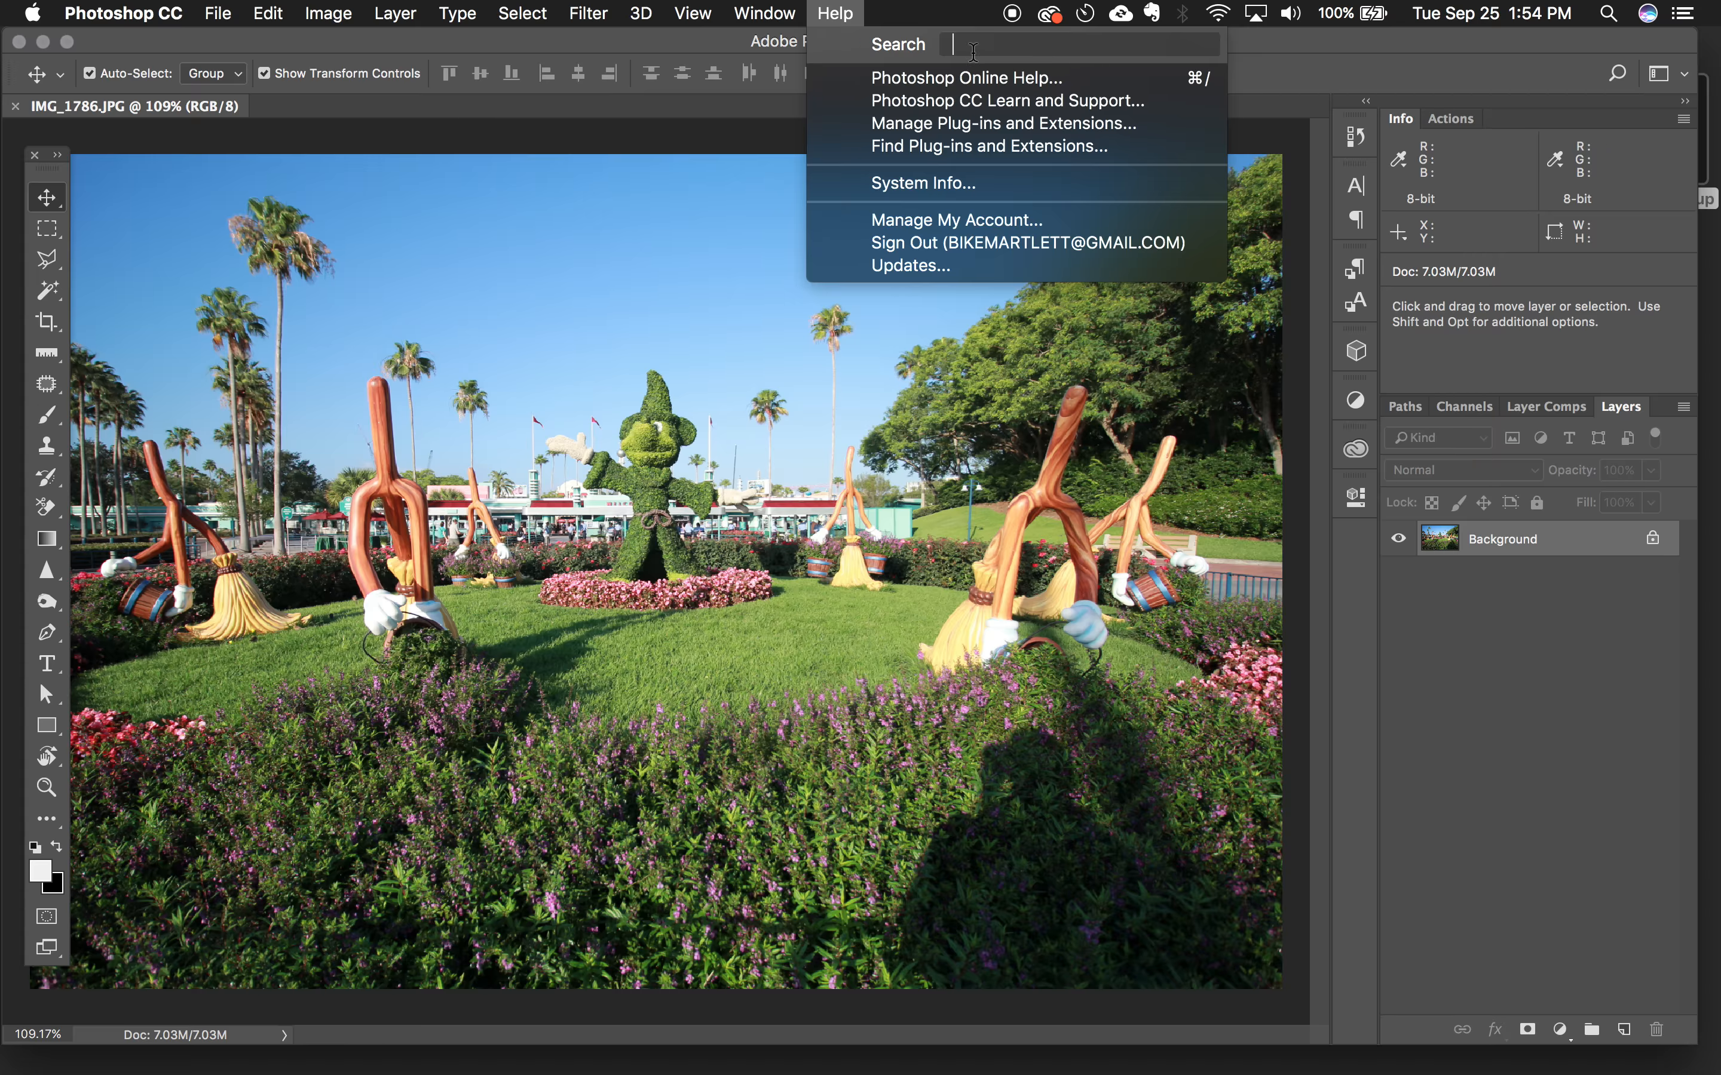
{"action": "type", "text": "mask"}
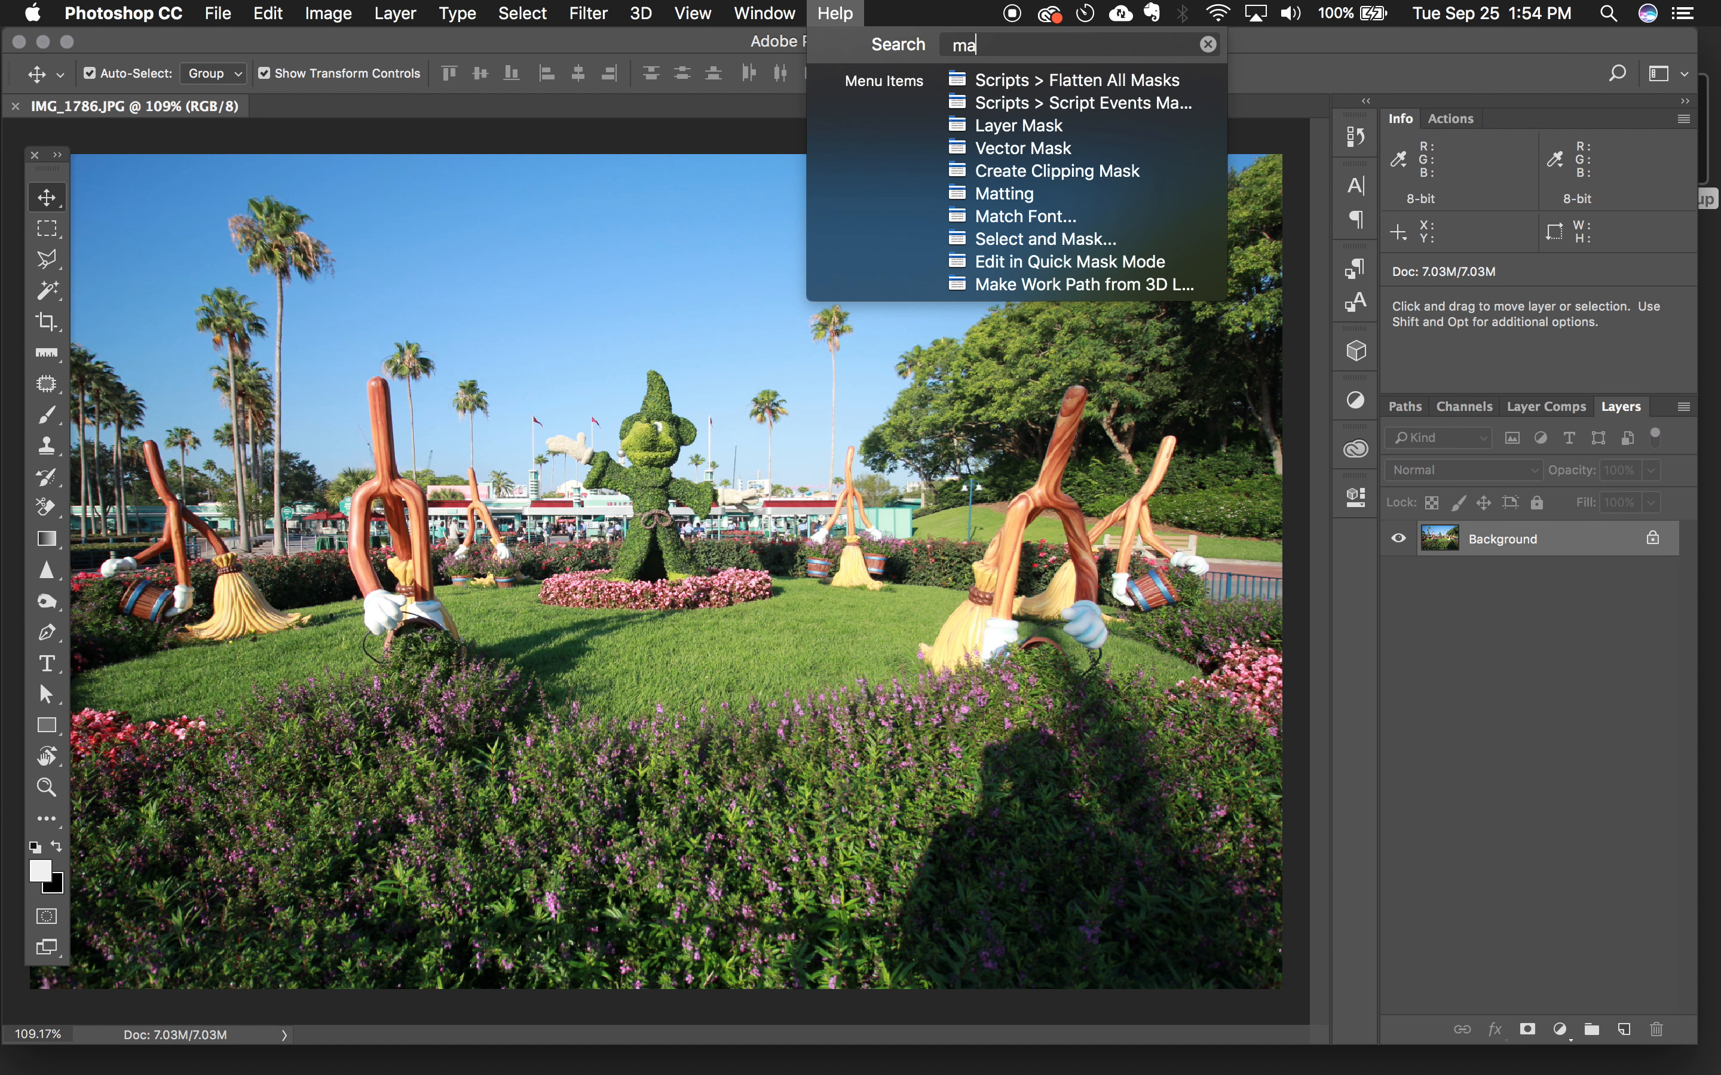
{"action": "mouse_move", "coordinate": [1039, 83]}
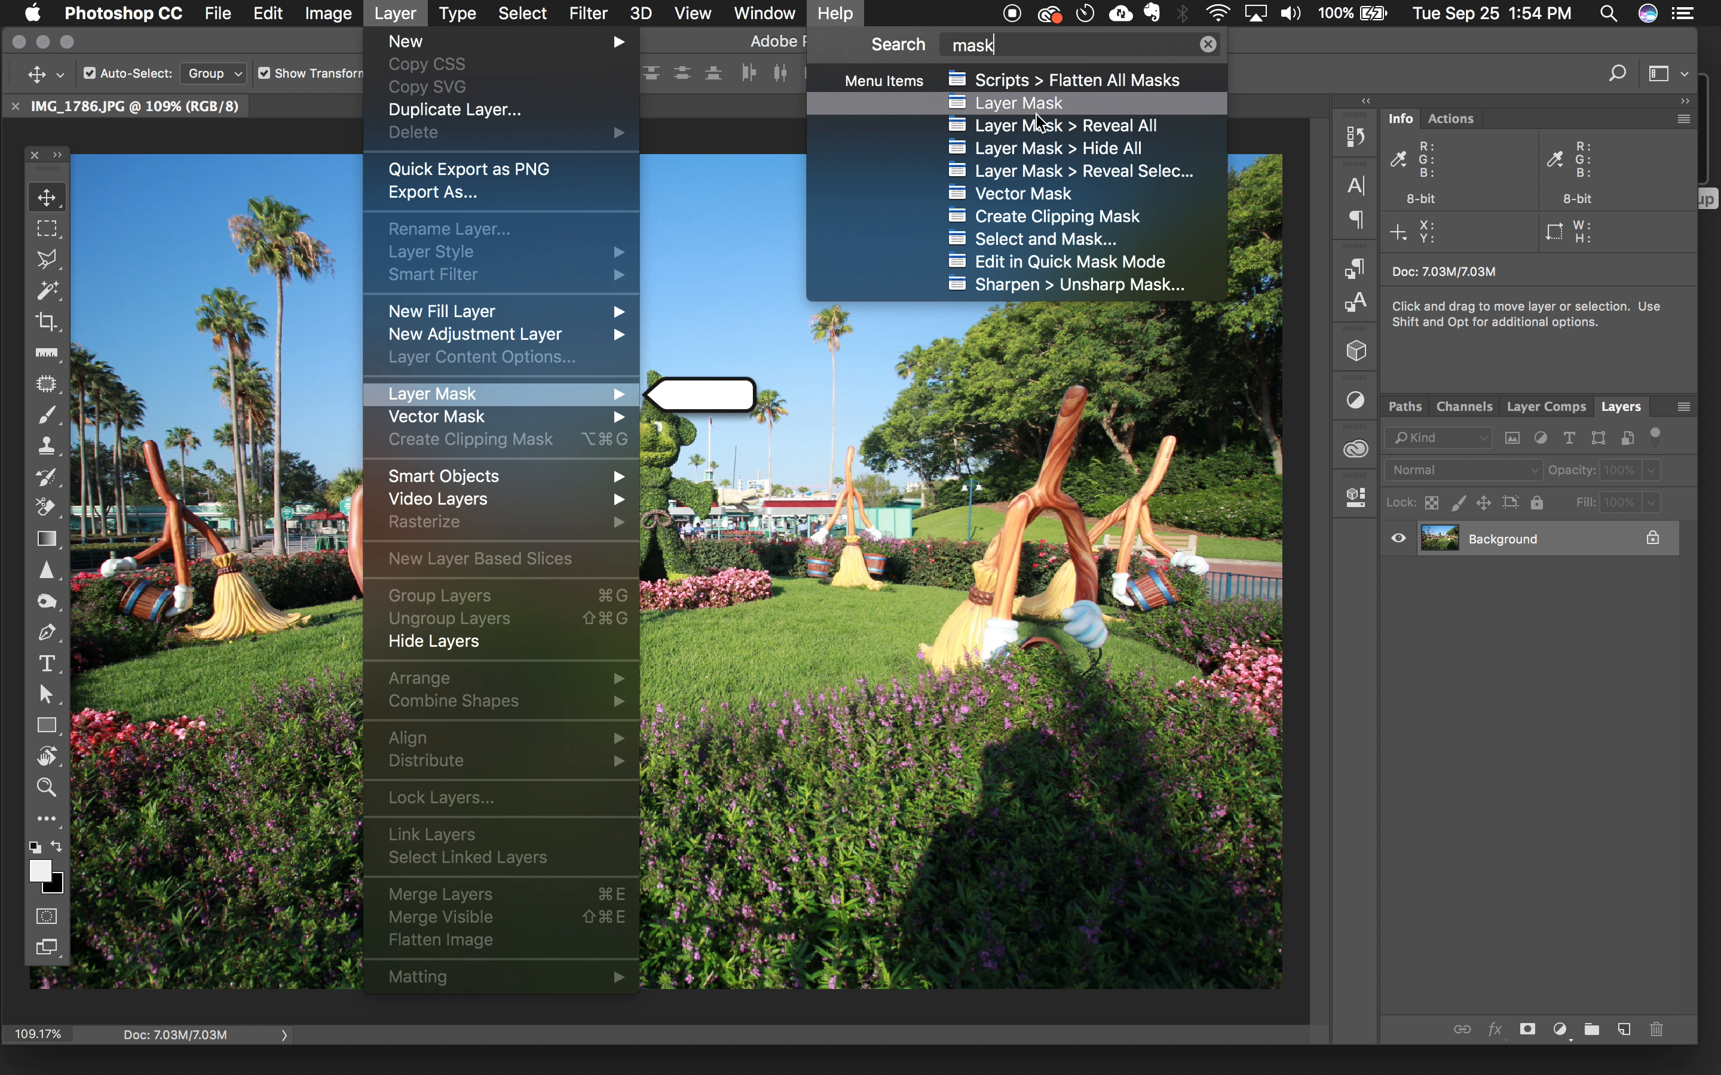
{"action": "left_click", "coordinate": [1208, 45]}
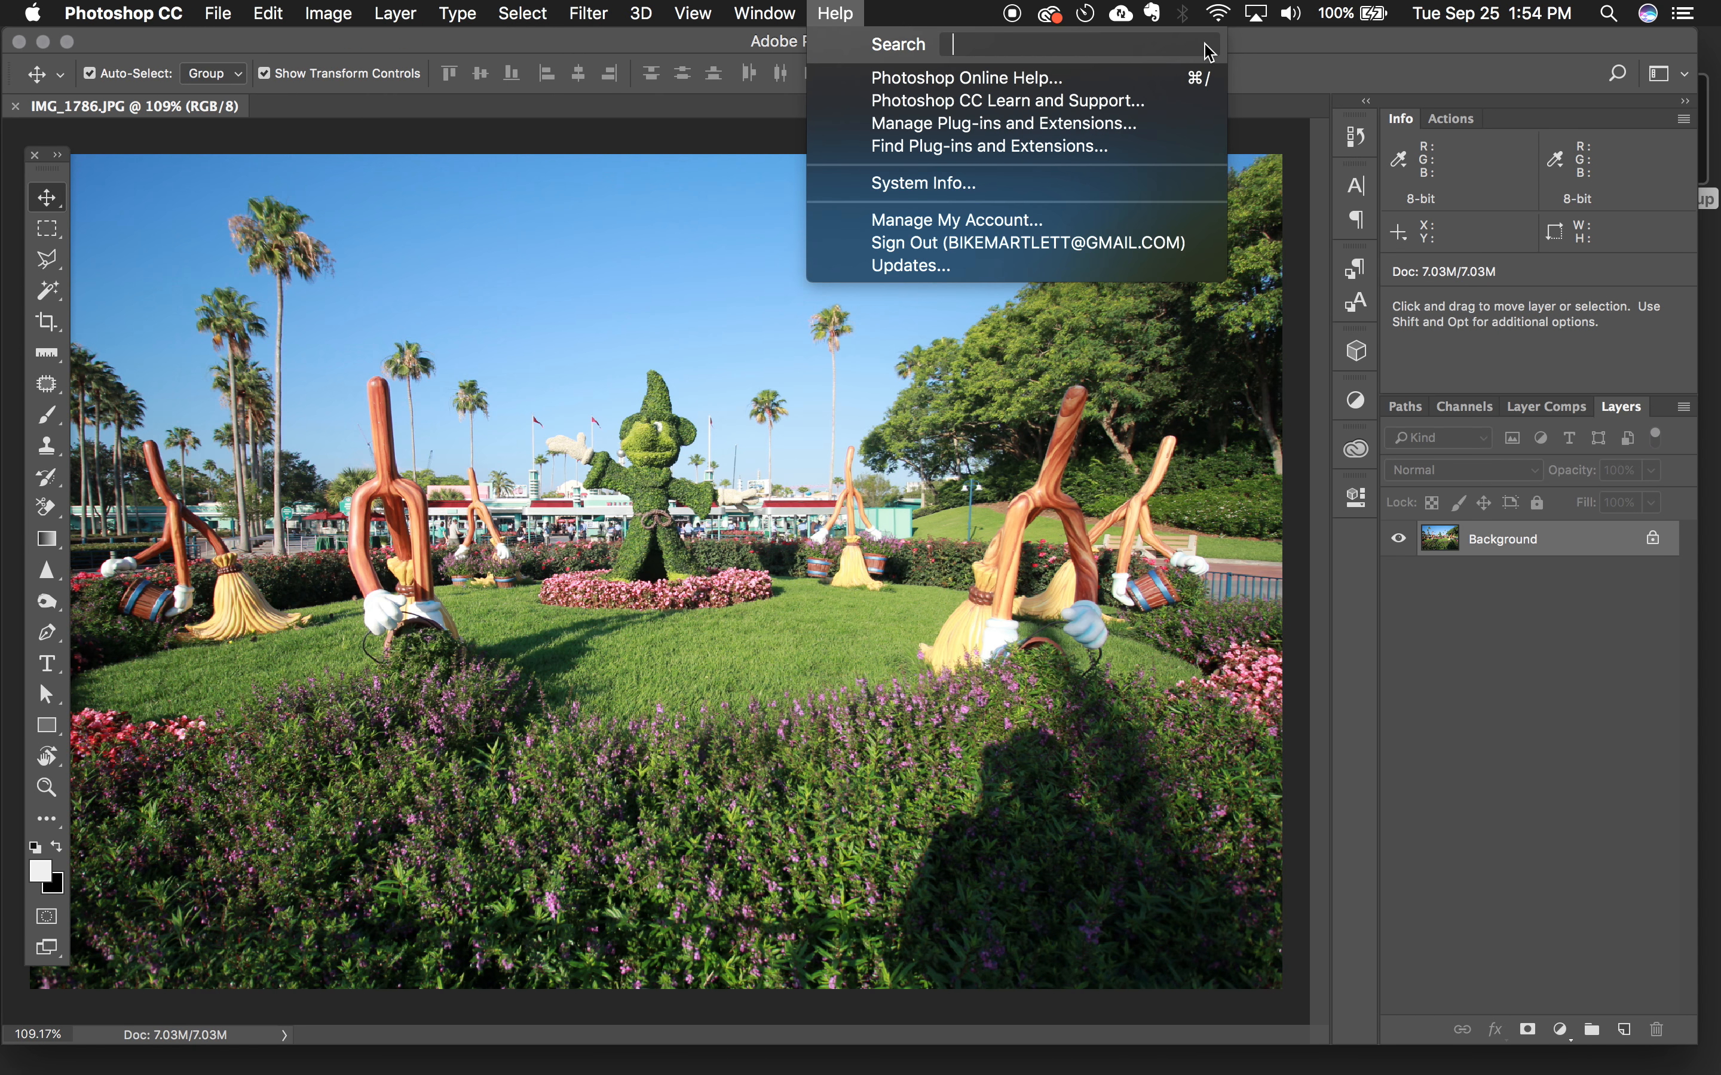
{"action": "left_click", "coordinate": [834, 16]}
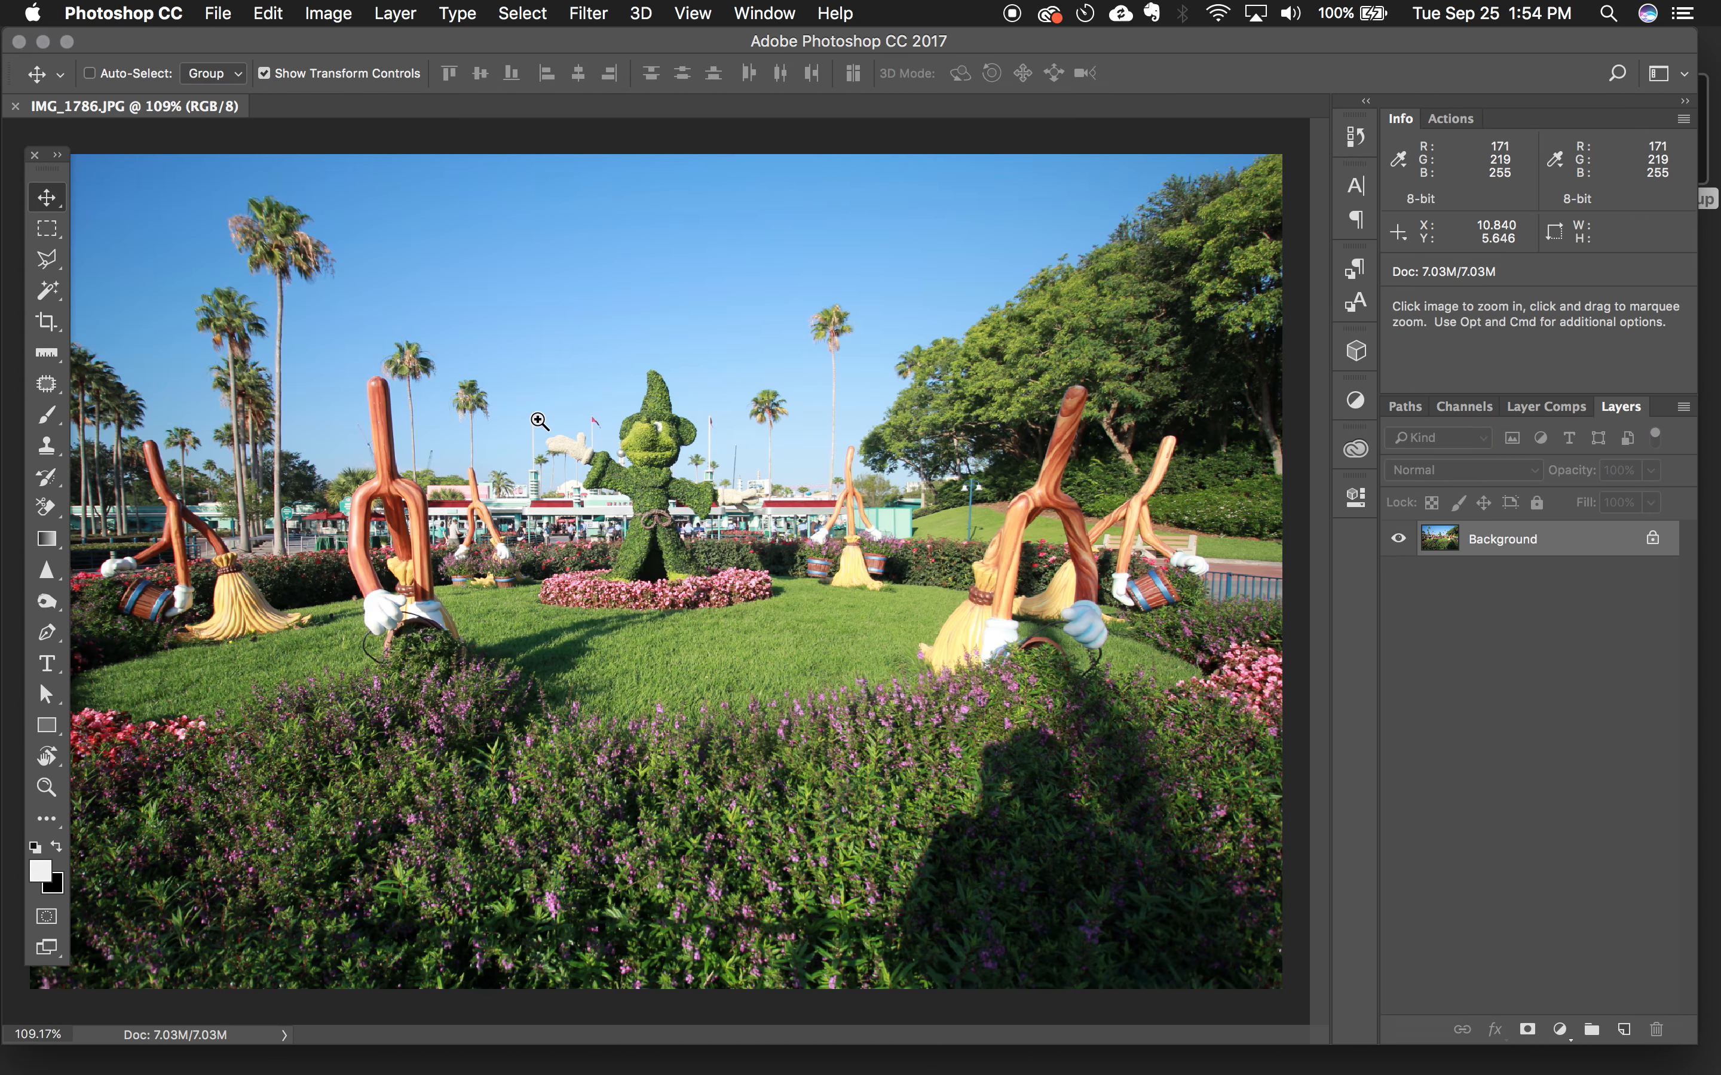
{"action": "key", "text": "super"}
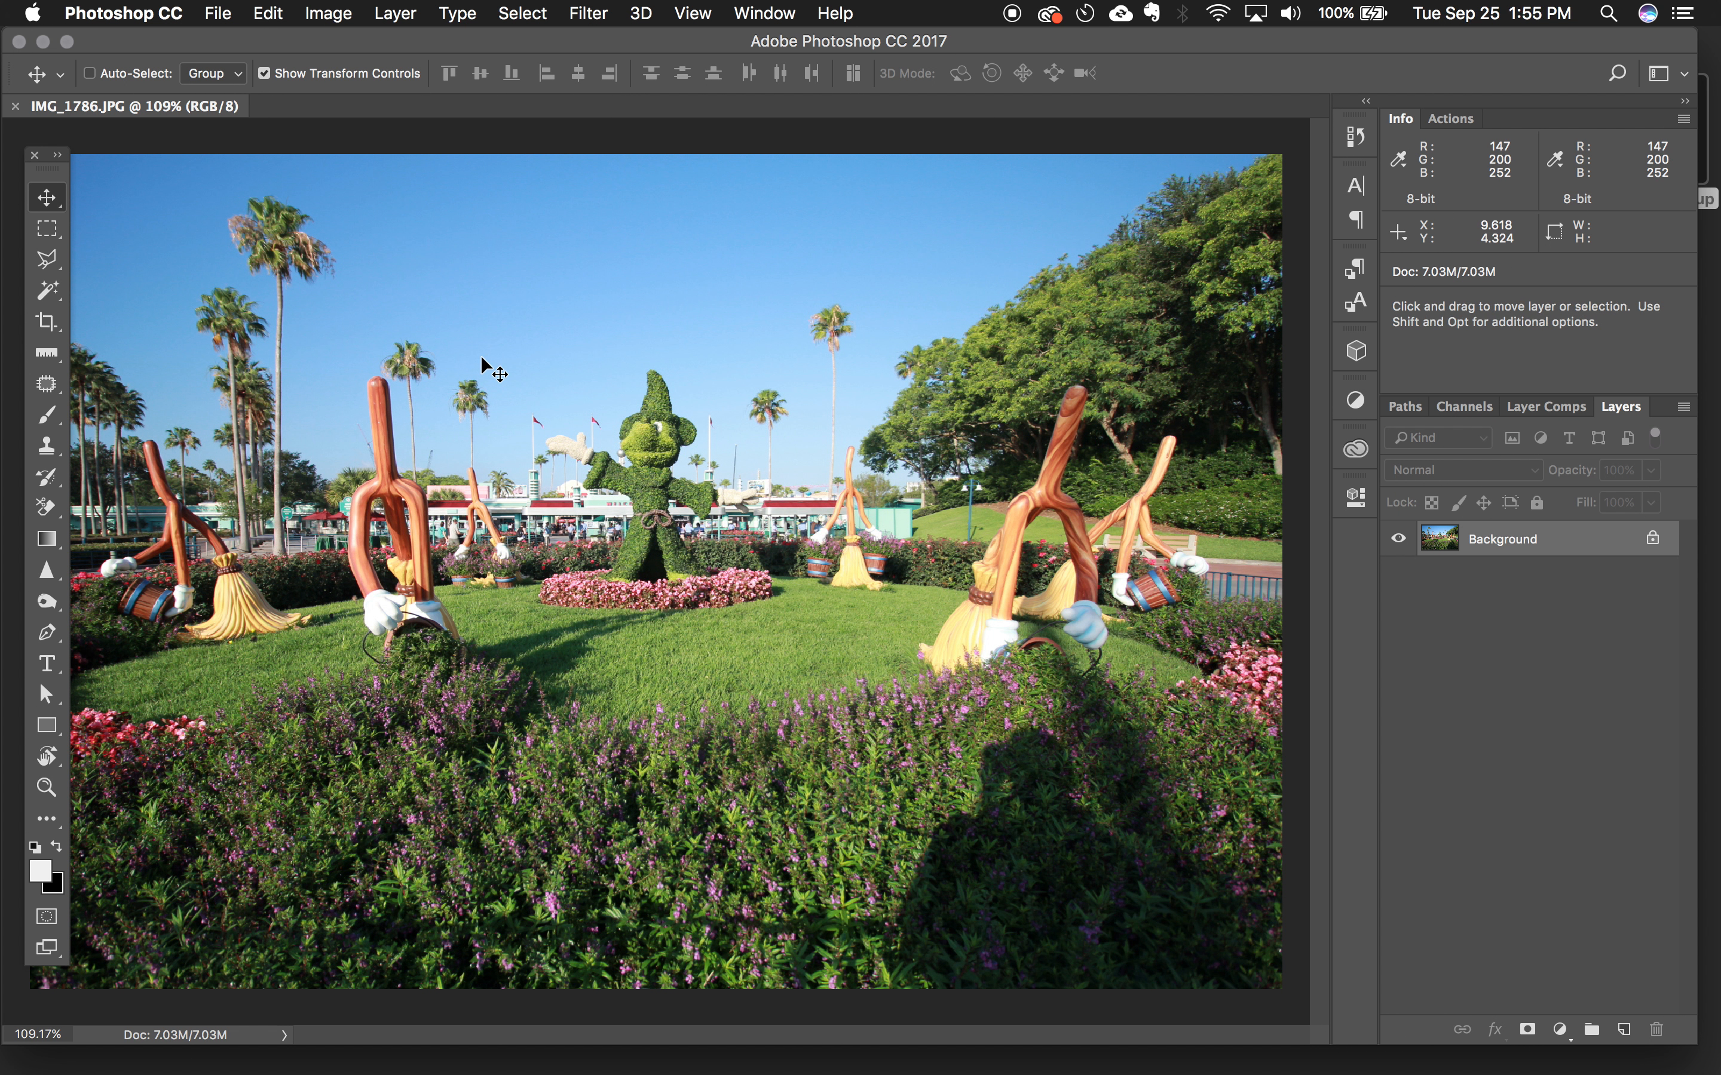
{"action": "key", "text": "super+space"}
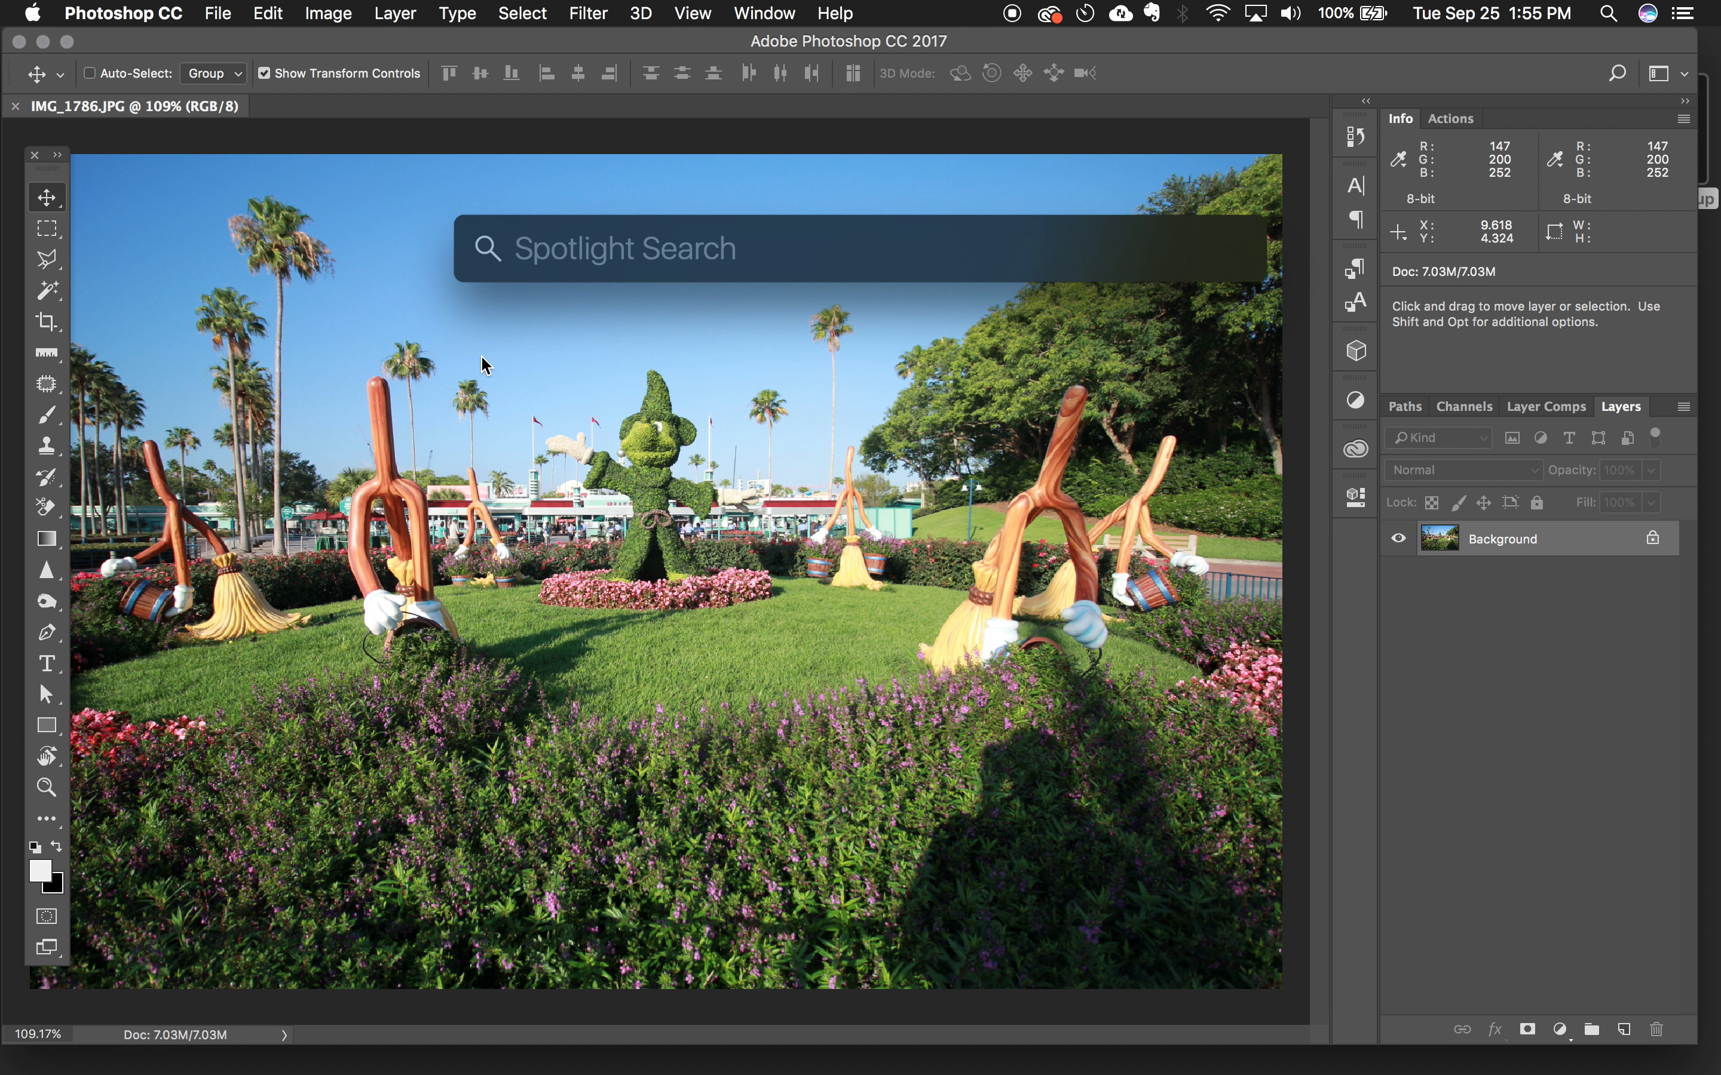
{"action": "key", "text": "Escape"}
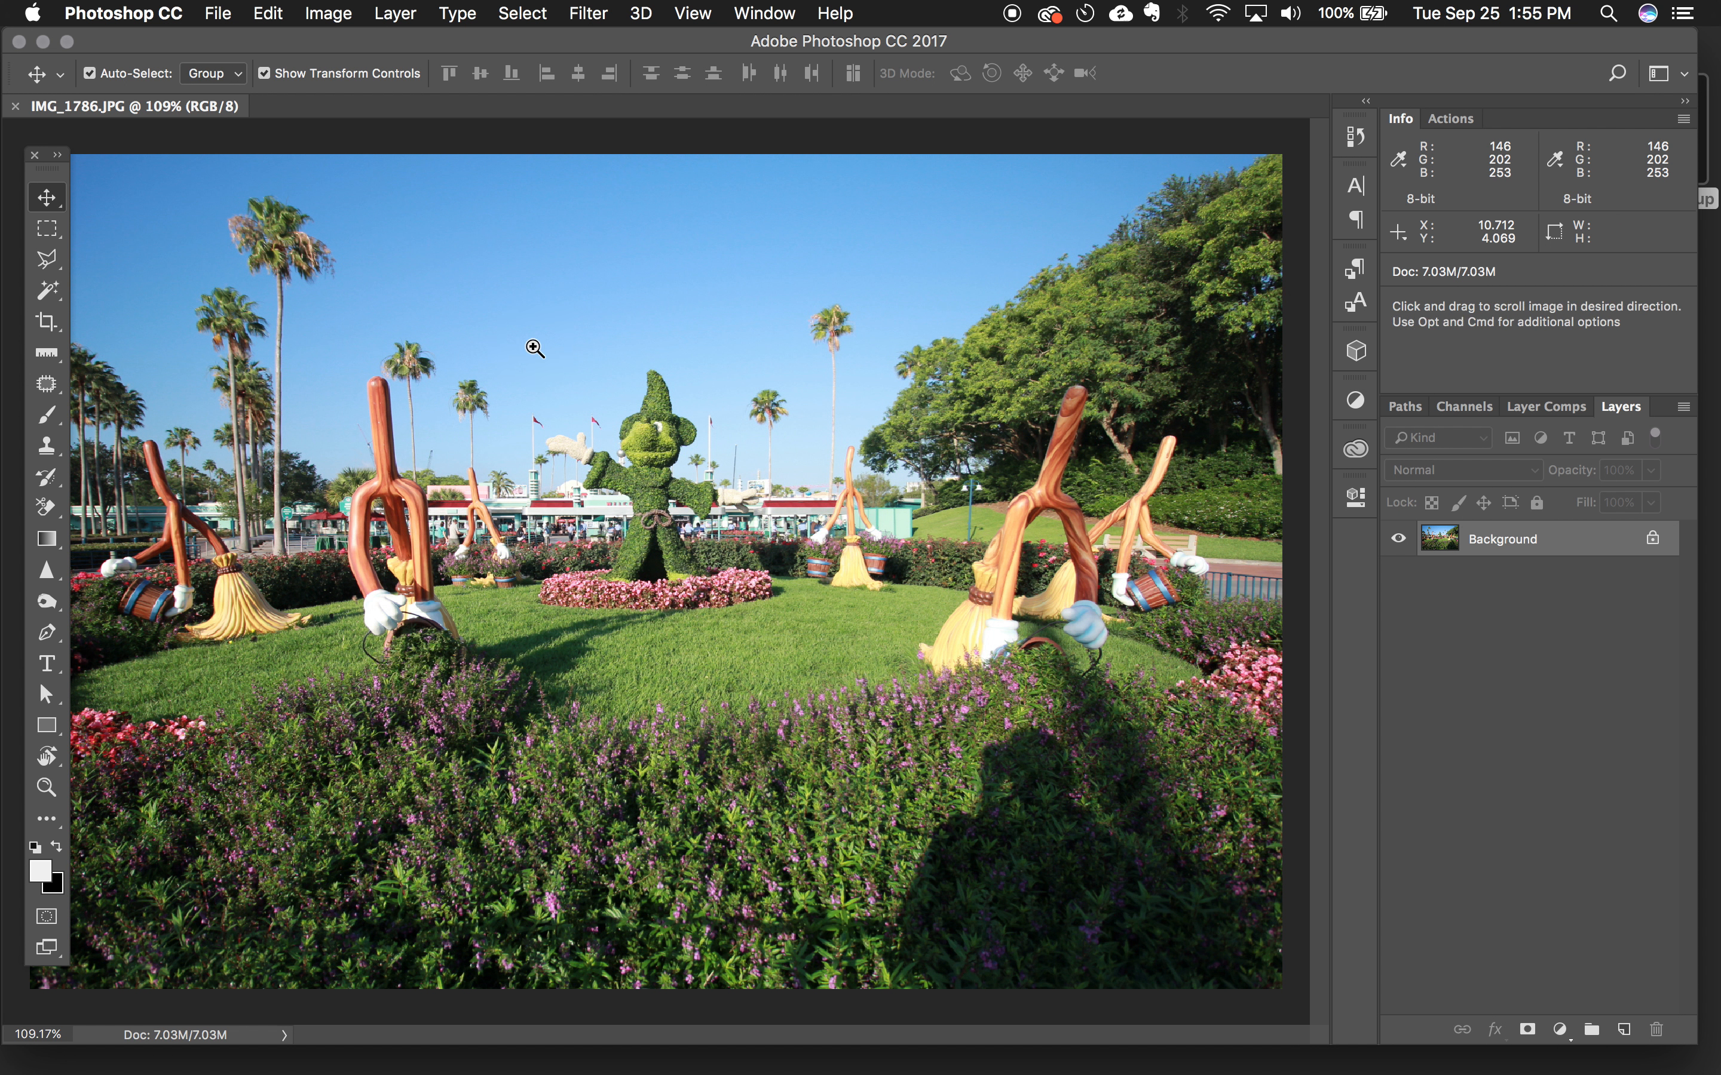
{"action": "key", "text": "super"}
{"action": "key", "text": "super+space"}
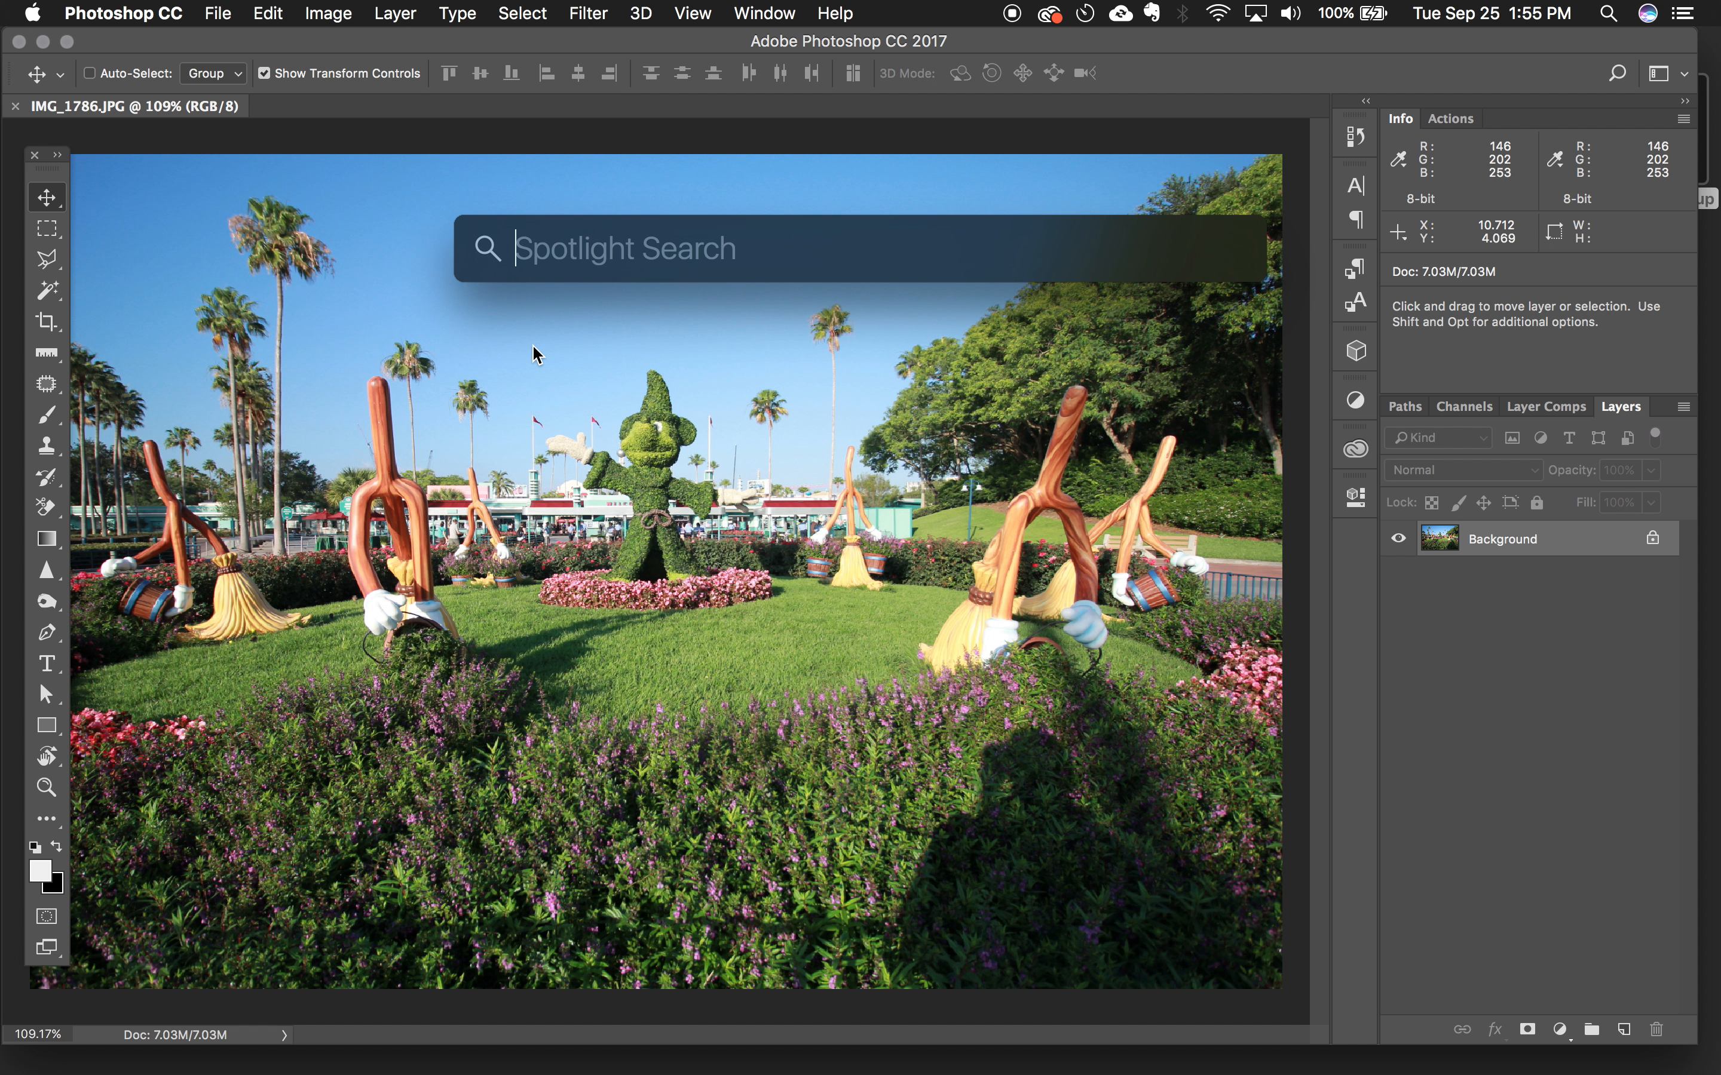
{"action": "key", "text": "Escape"}
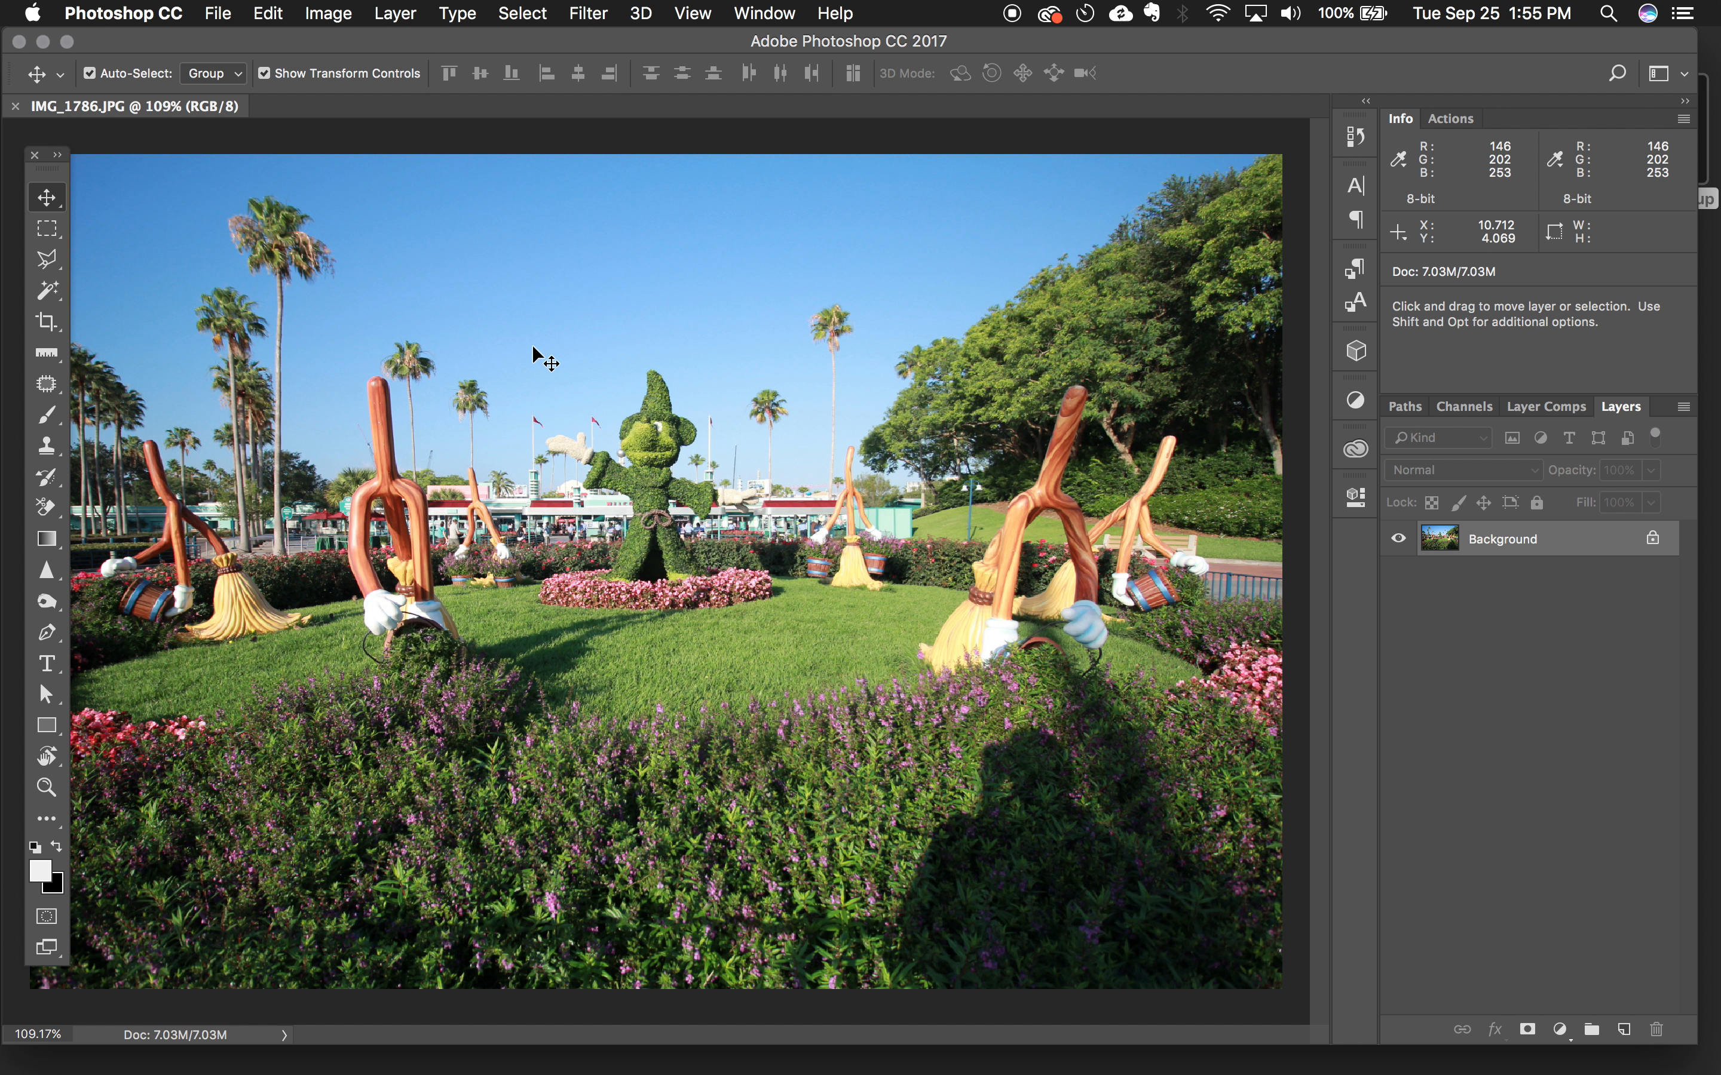
- Zoom in on the topiary figure and the brooms beside it, and zoom back out to 100%
{"action": "key", "text": "space"}
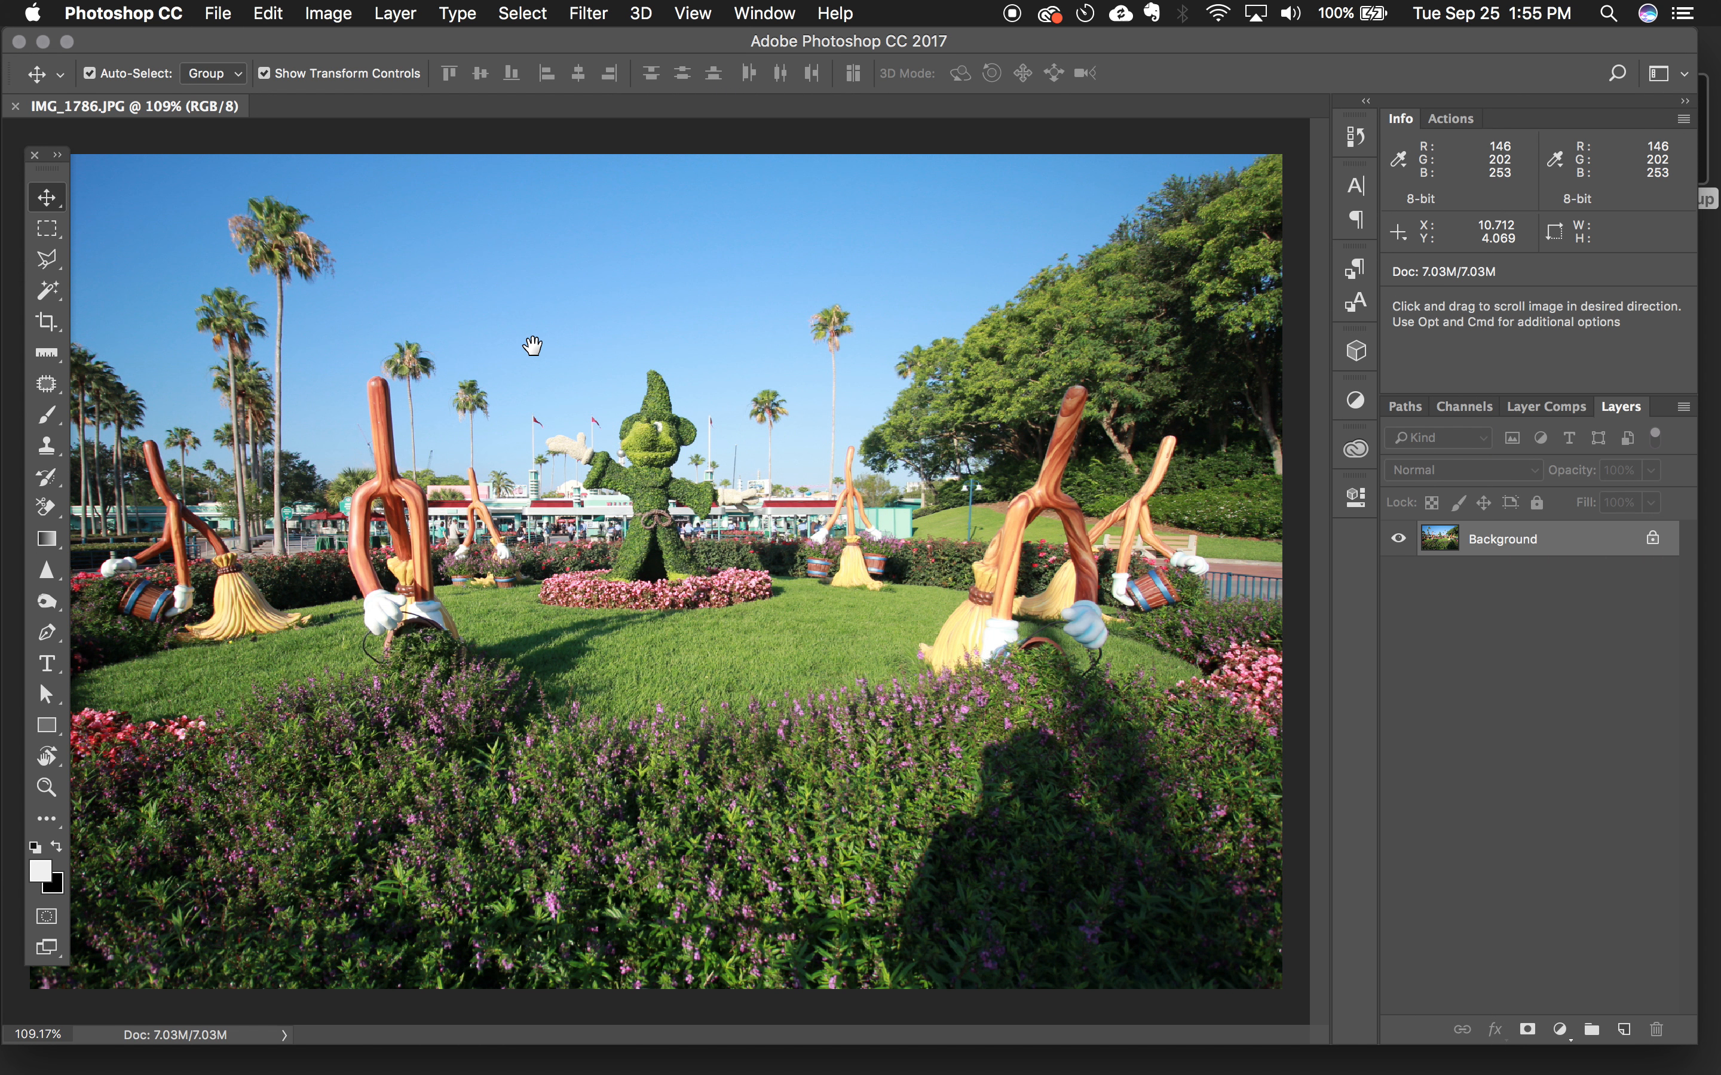
{"action": "key", "text": "super"}
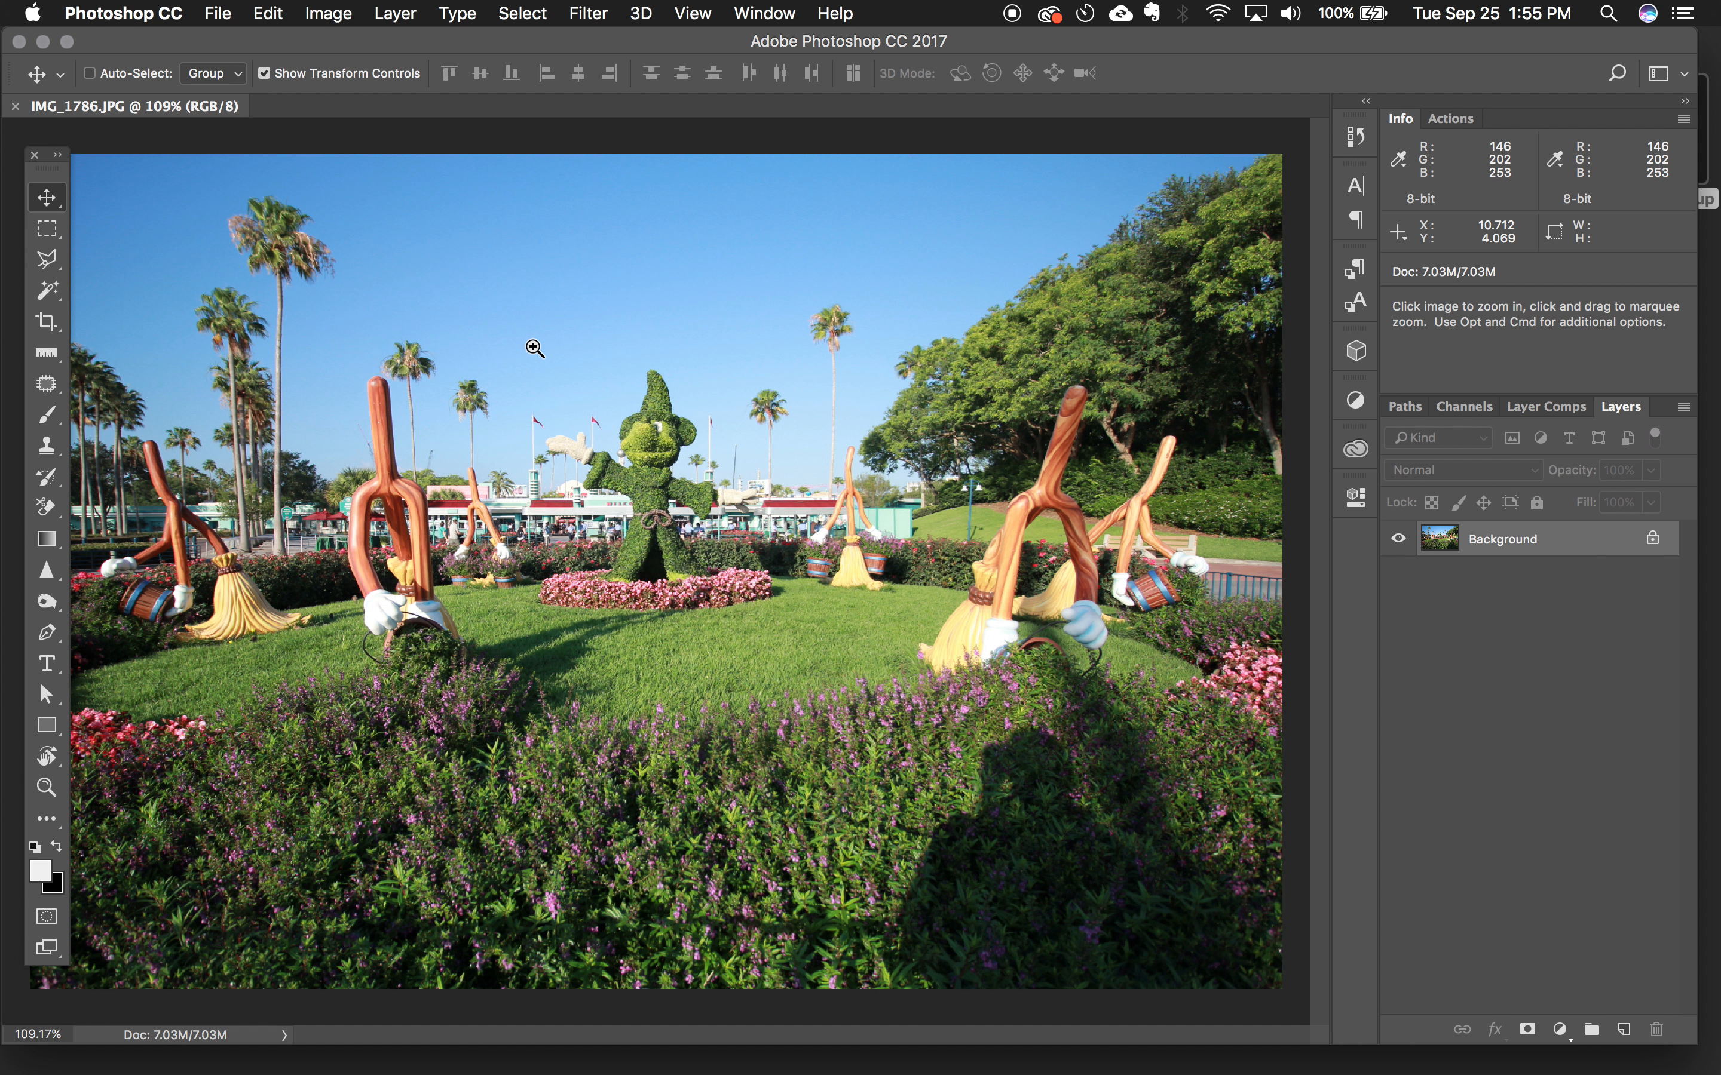
{"action": "left_click_drag", "start_coordinate": [472, 365], "coordinate": [1253, 774]}
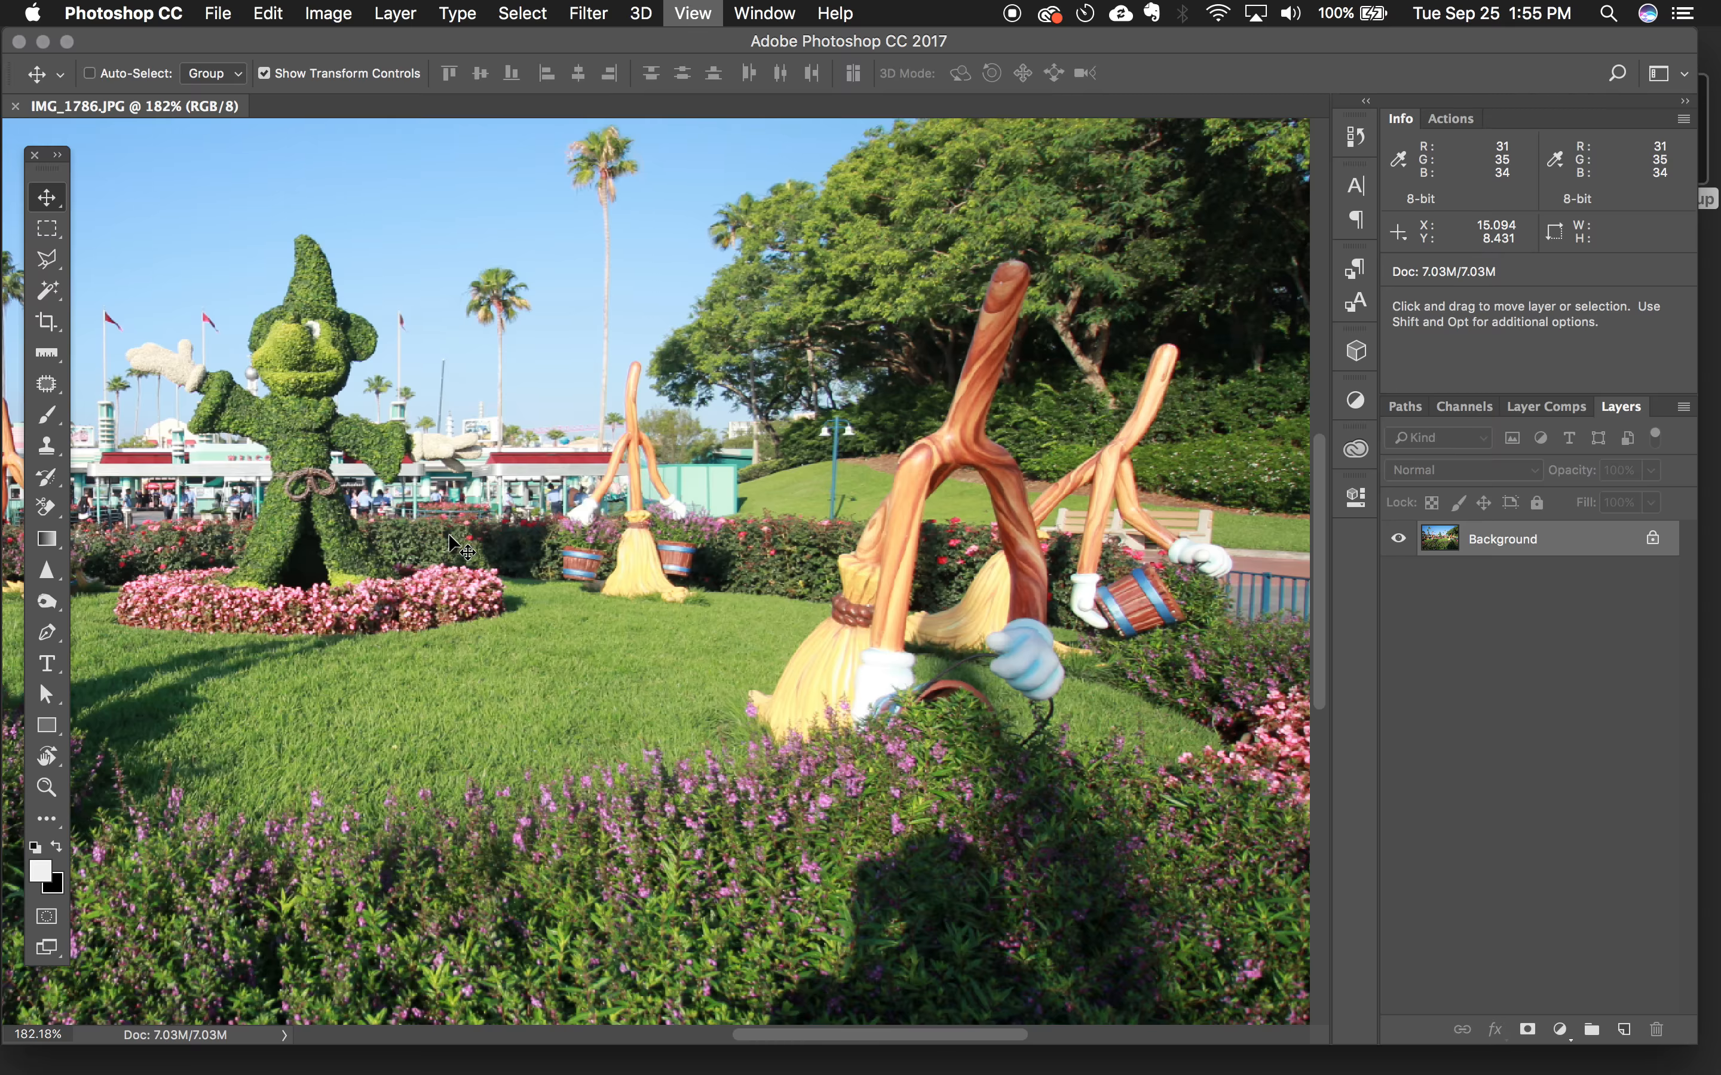
{"action": "key", "text": "super+equal"}
{"action": "key", "text": "super+equal"}
{"action": "key", "text": "super+minus"}
{"action": "key", "text": "super+minus"}
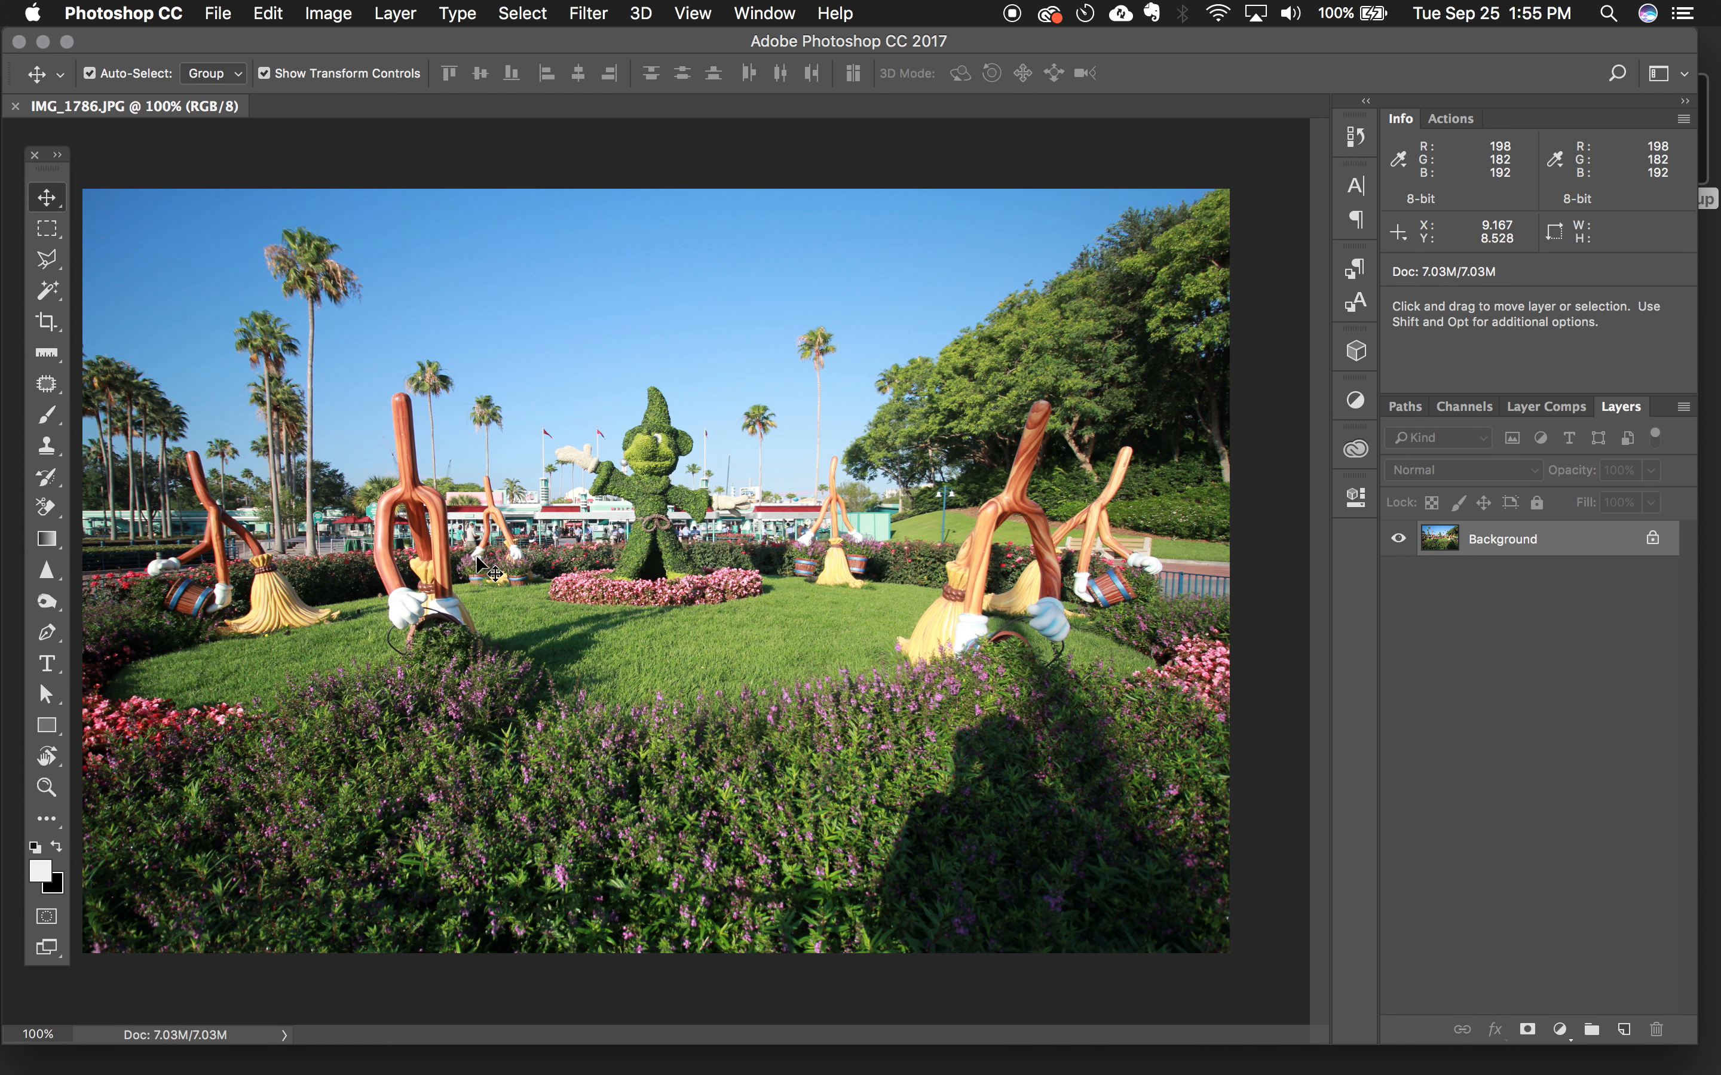
- Magnify the purple flower bed to 3200% to examine the photo's individual pixels
{"action": "key", "text": "super+equal"}
{"action": "key", "text": "super+equal"}
{"action": "key", "text": "super+equal"}
{"action": "scroll", "coordinate": [476, 559], "scroll_direction": "down", "scroll_amount": 5}
{"action": "scroll", "coordinate": [476, 558], "scroll_direction": "left", "scroll_amount": 10}
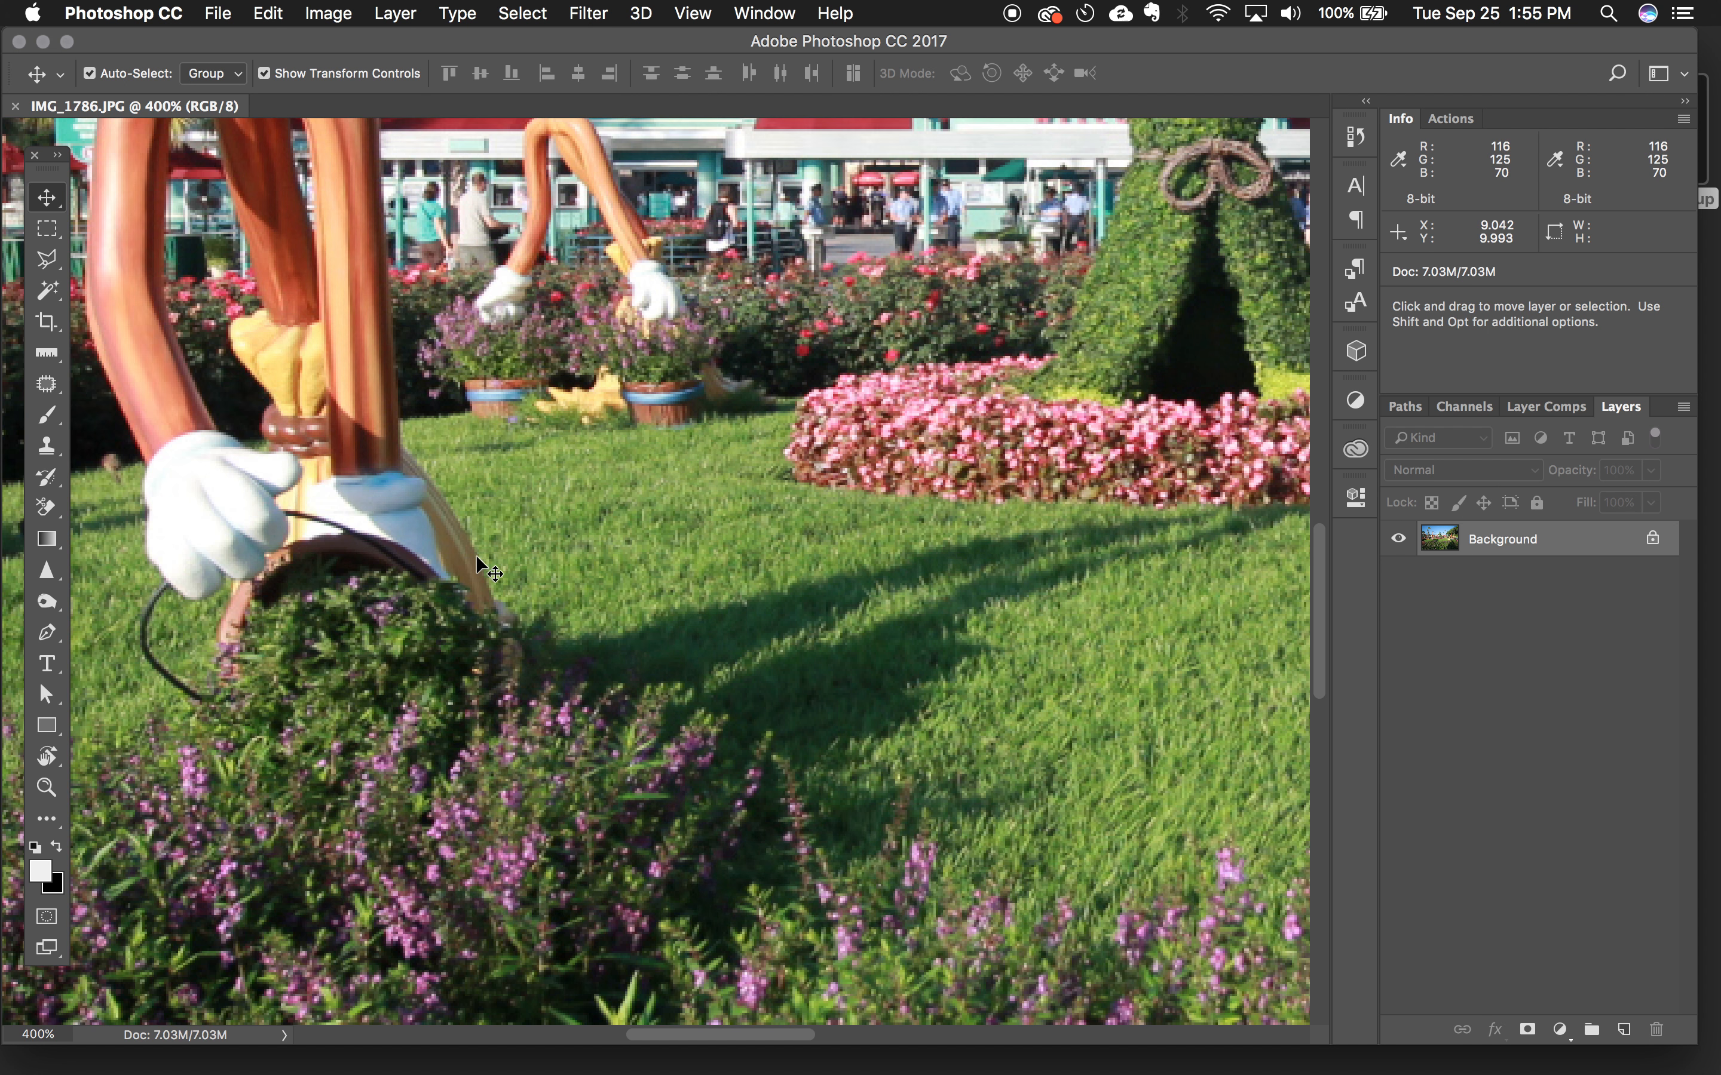
{"action": "key", "text": "super+equal"}
{"action": "key", "text": "super+equal"}
{"action": "key", "text": "super+equal"}
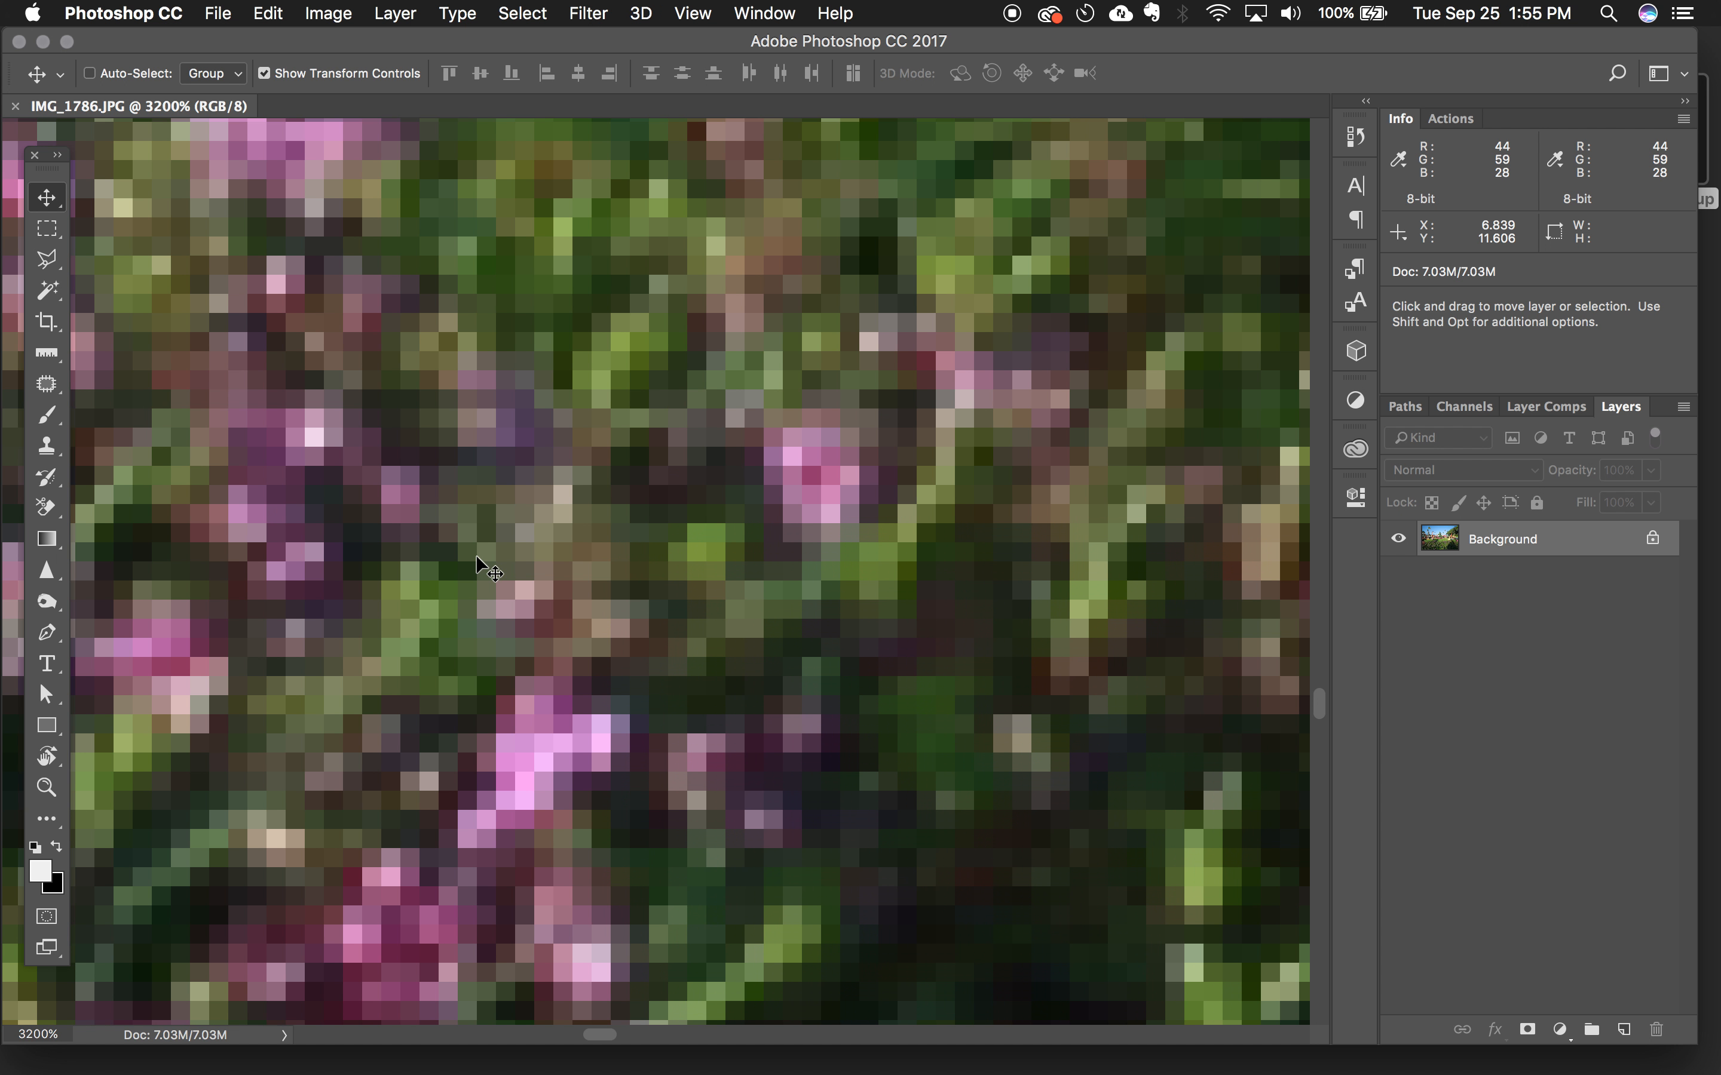
- Zoom out from the flower bed's pixels to 200%, and fit the whole photo on screen
{"action": "key", "text": "super"}
{"action": "key", "text": "super+minus"}
{"action": "key", "text": "super+minus"}
{"action": "key", "text": "super+minus"}
{"action": "key", "text": "super+minus"}
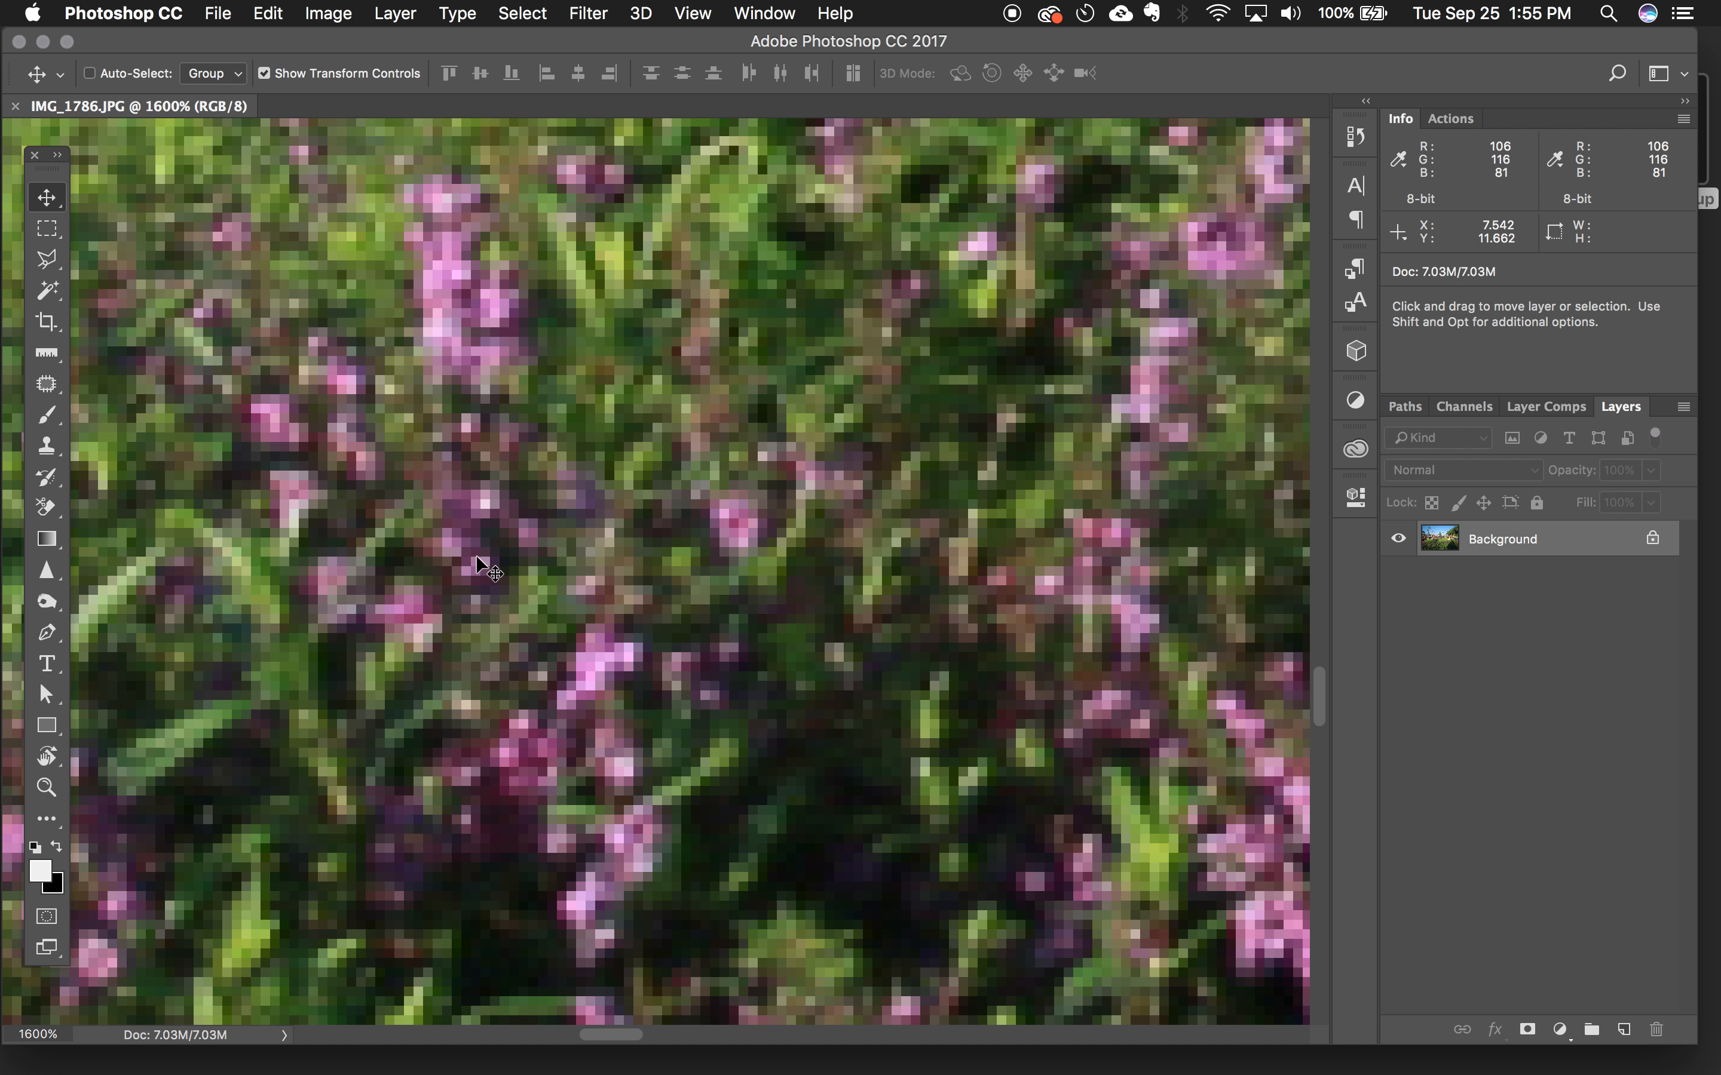
{"action": "key", "text": "super+minus"}
{"action": "key", "text": "super+minus"}
{"action": "key", "text": "super+minus"}
{"action": "key", "text": "super+minus"}
{"action": "key", "text": "super+minus"}
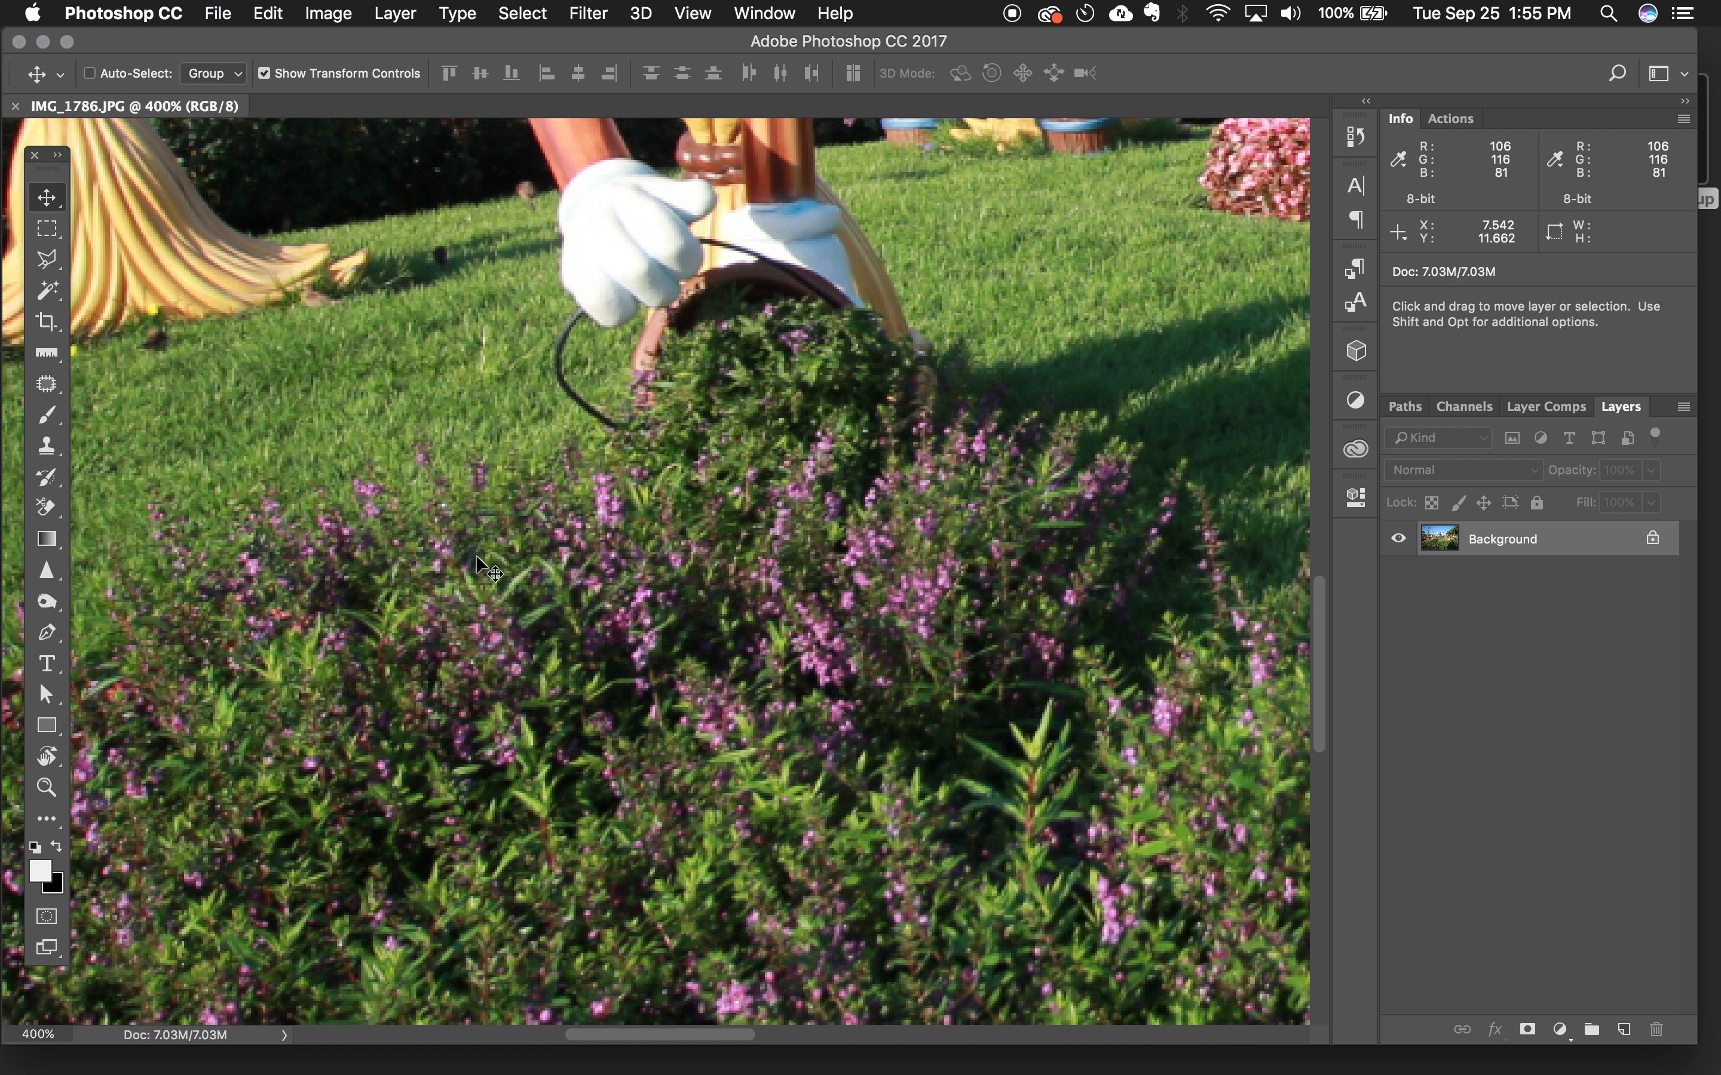
{"action": "key", "text": "super+minus"}
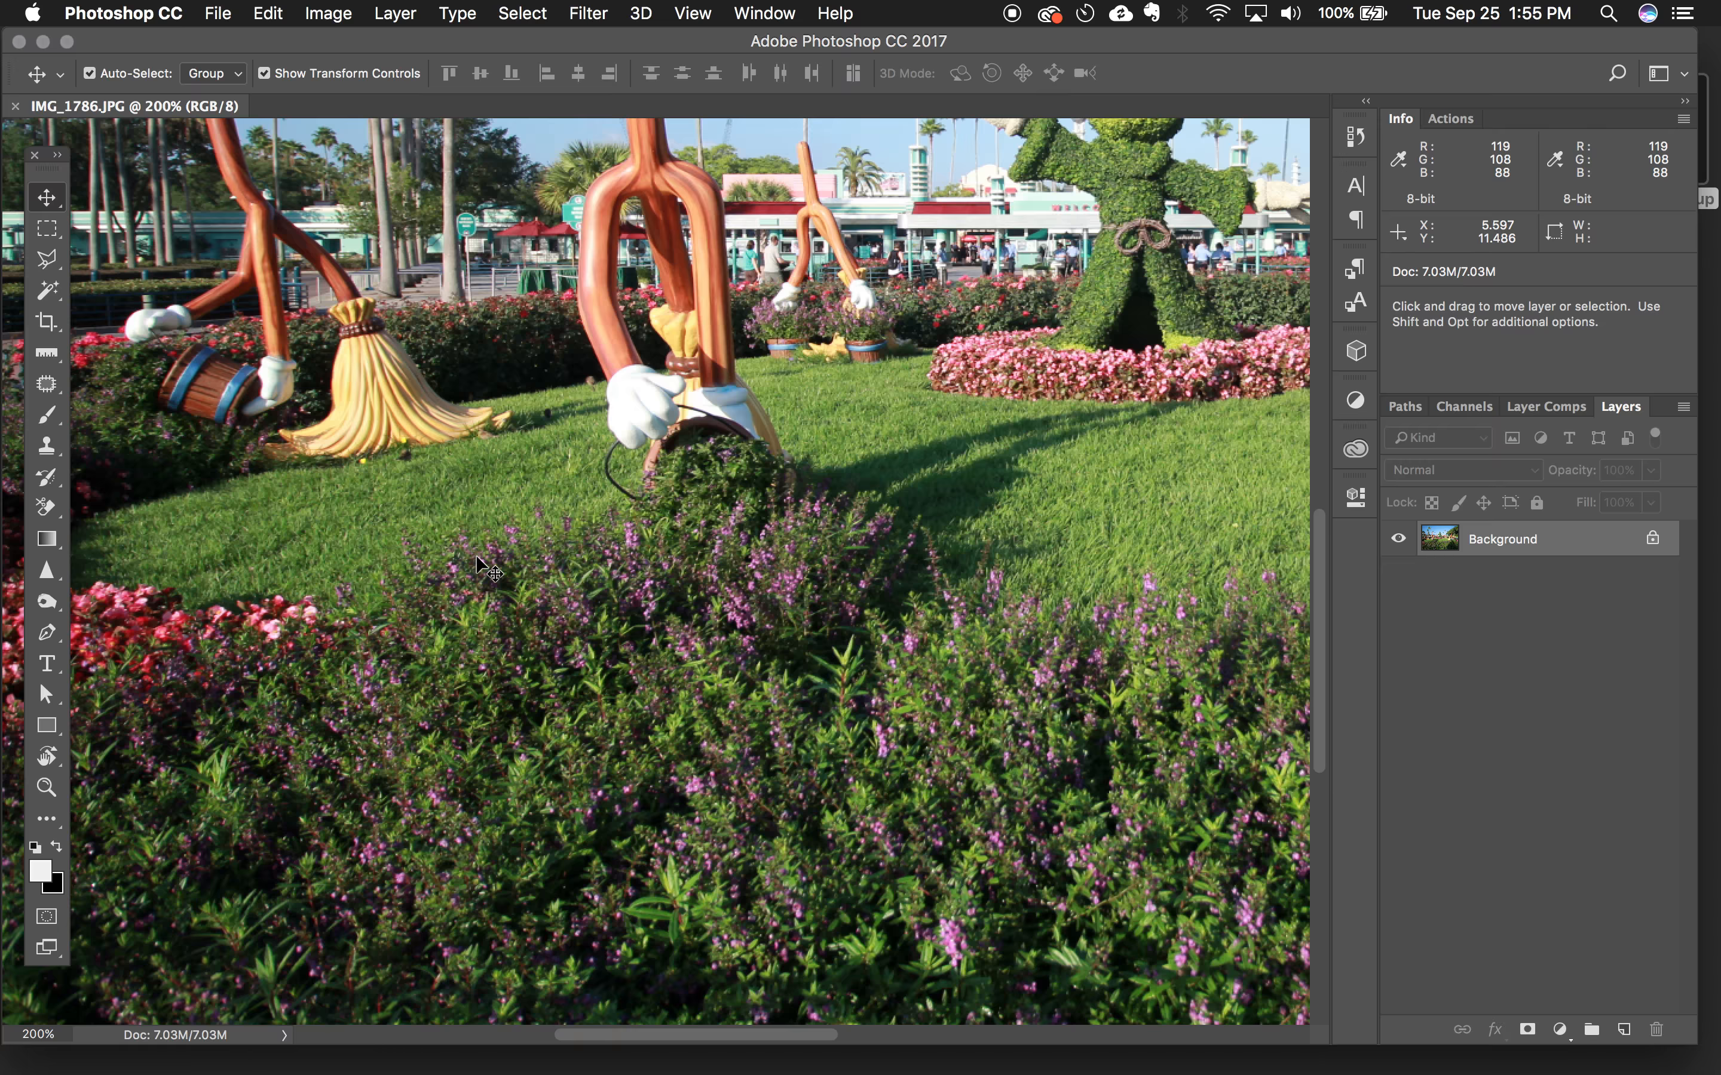
{"action": "key", "text": "super+0"}
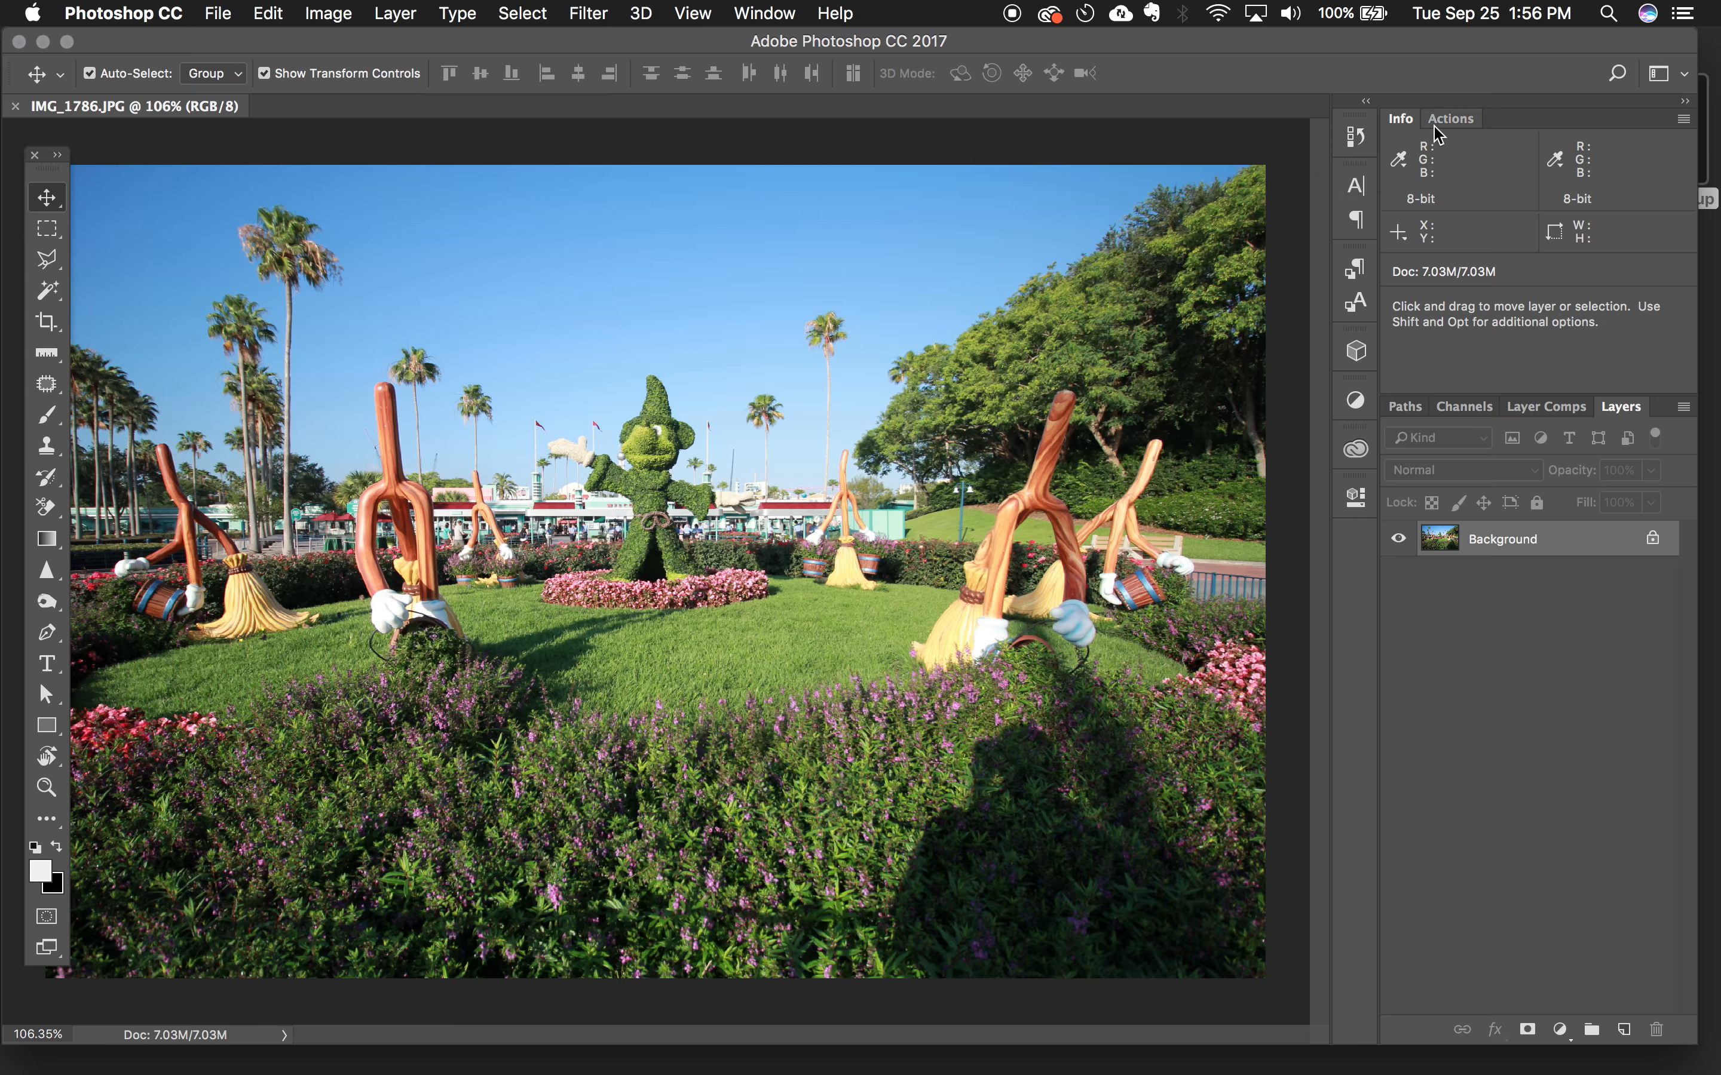
- Detach the Actions panel so it floats over the photo, and collapse its UltraLinx Vintage and UltraLinx Free Black action sets
{"action": "mouse_move", "coordinate": [1457, 131]}
{"action": "left_mouse_down"}
{"action": "mouse_move", "coordinate": [1436, 262]}
{"action": "mouse_move", "coordinate": [964, 438]}
{"action": "mouse_move", "coordinate": [703, 426]}
{"action": "mouse_move", "coordinate": [895, 320]}
{"action": "mouse_move", "coordinate": [960, 230]}
{"action": "mouse_move", "coordinate": [1082, 183]}
{"action": "left_mouse_up"}
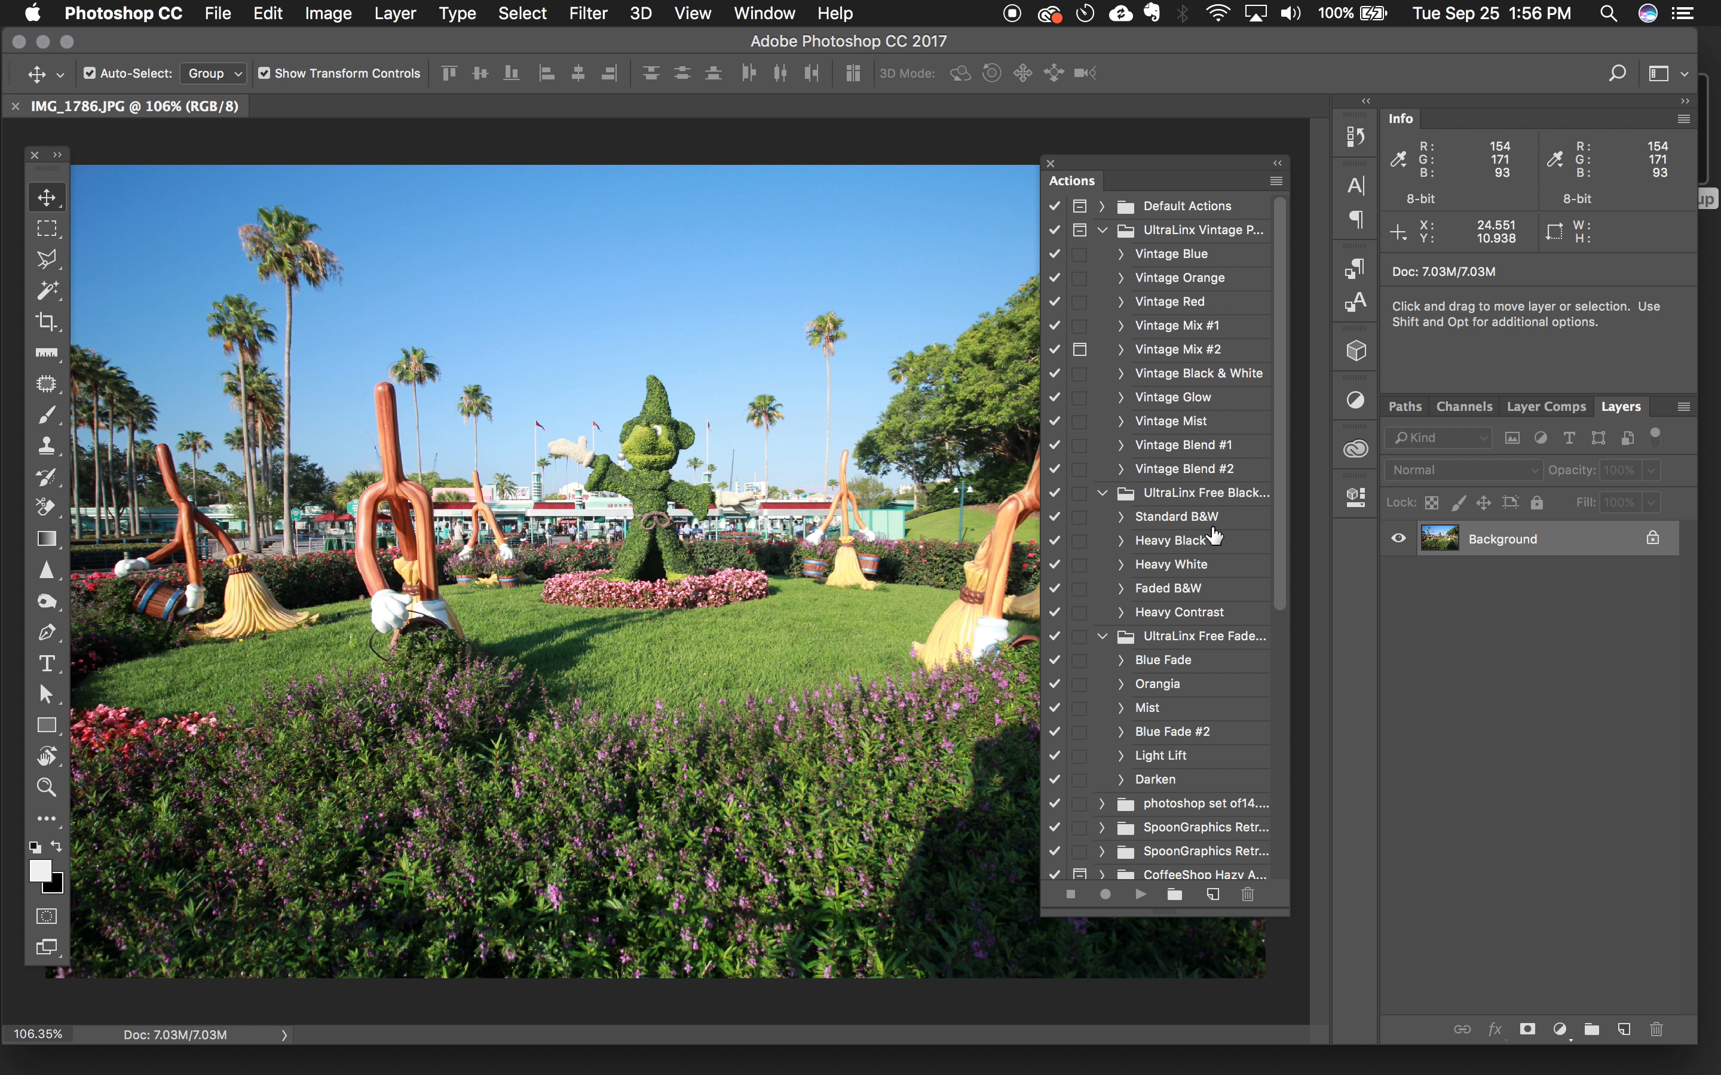
{"action": "left_click", "coordinate": [1103, 232]}
{"action": "left_click", "coordinate": [1103, 254]}
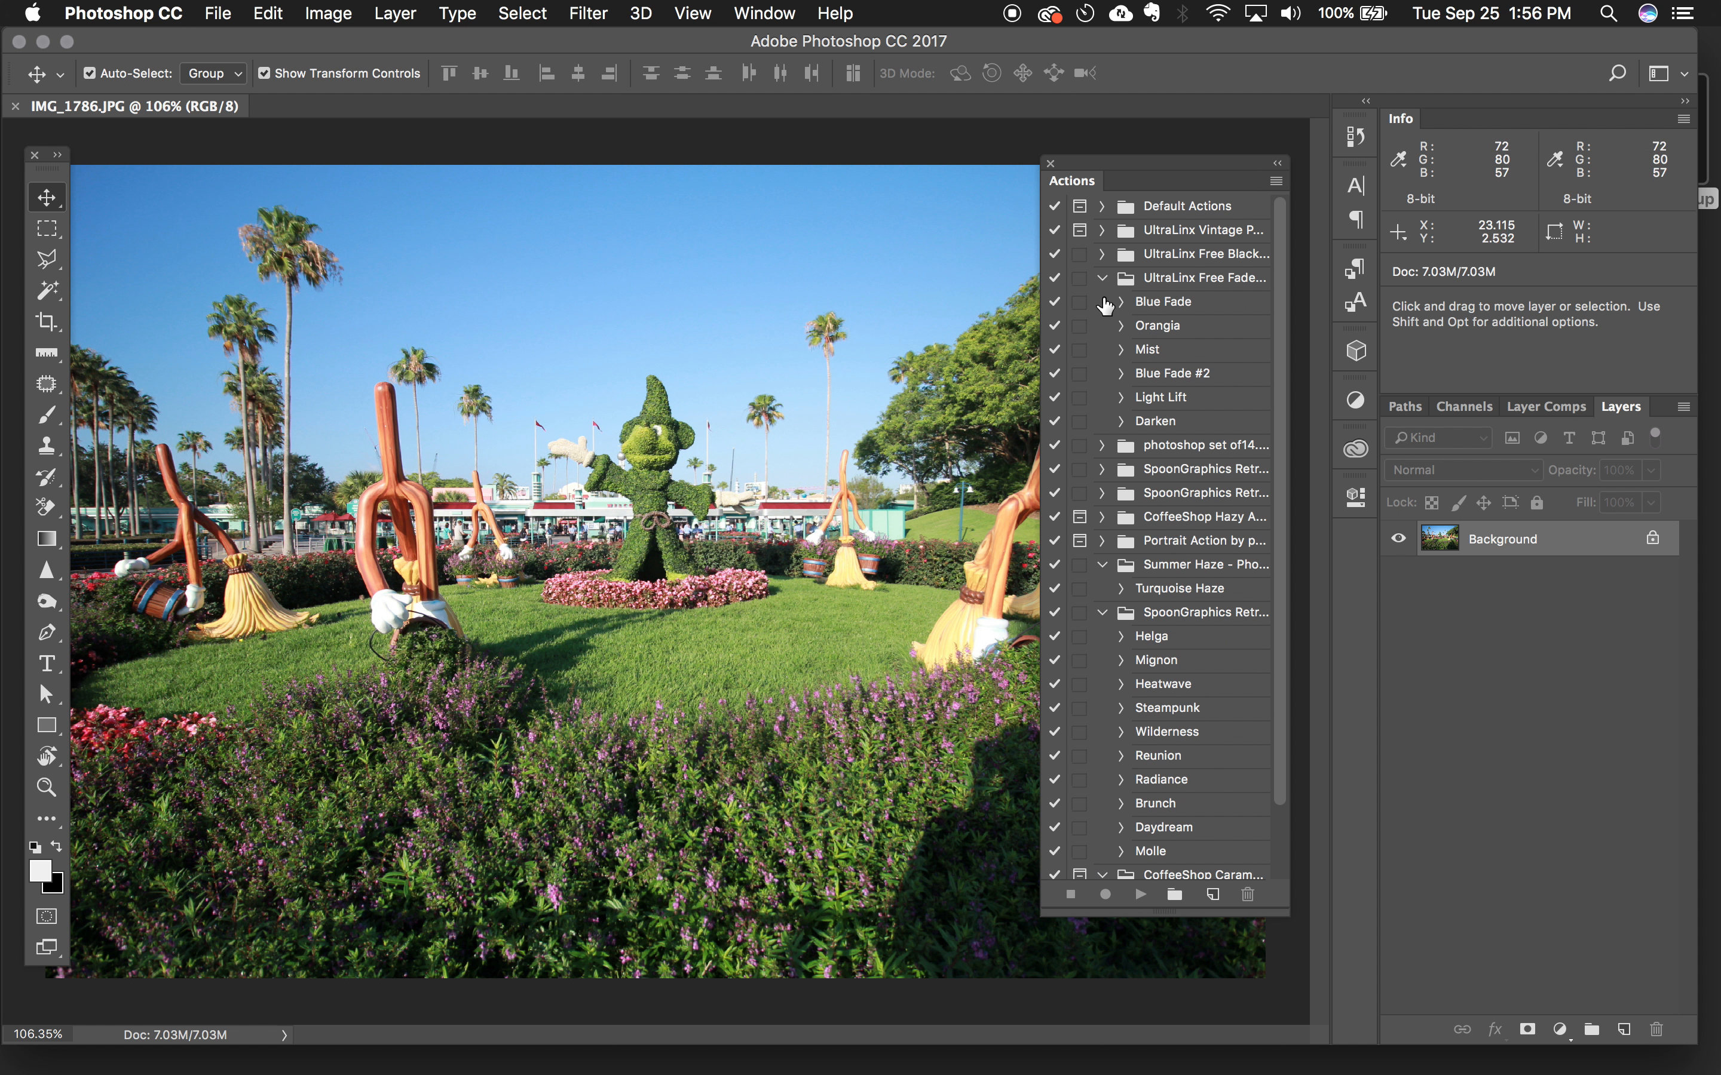
{"action": "mouse_move", "coordinate": [1131, 164]}
{"action": "left_mouse_down"}
{"action": "mouse_move", "coordinate": [1115, 156]}
{"action": "mouse_move", "coordinate": [1135, 156]}
{"action": "left_mouse_up"}
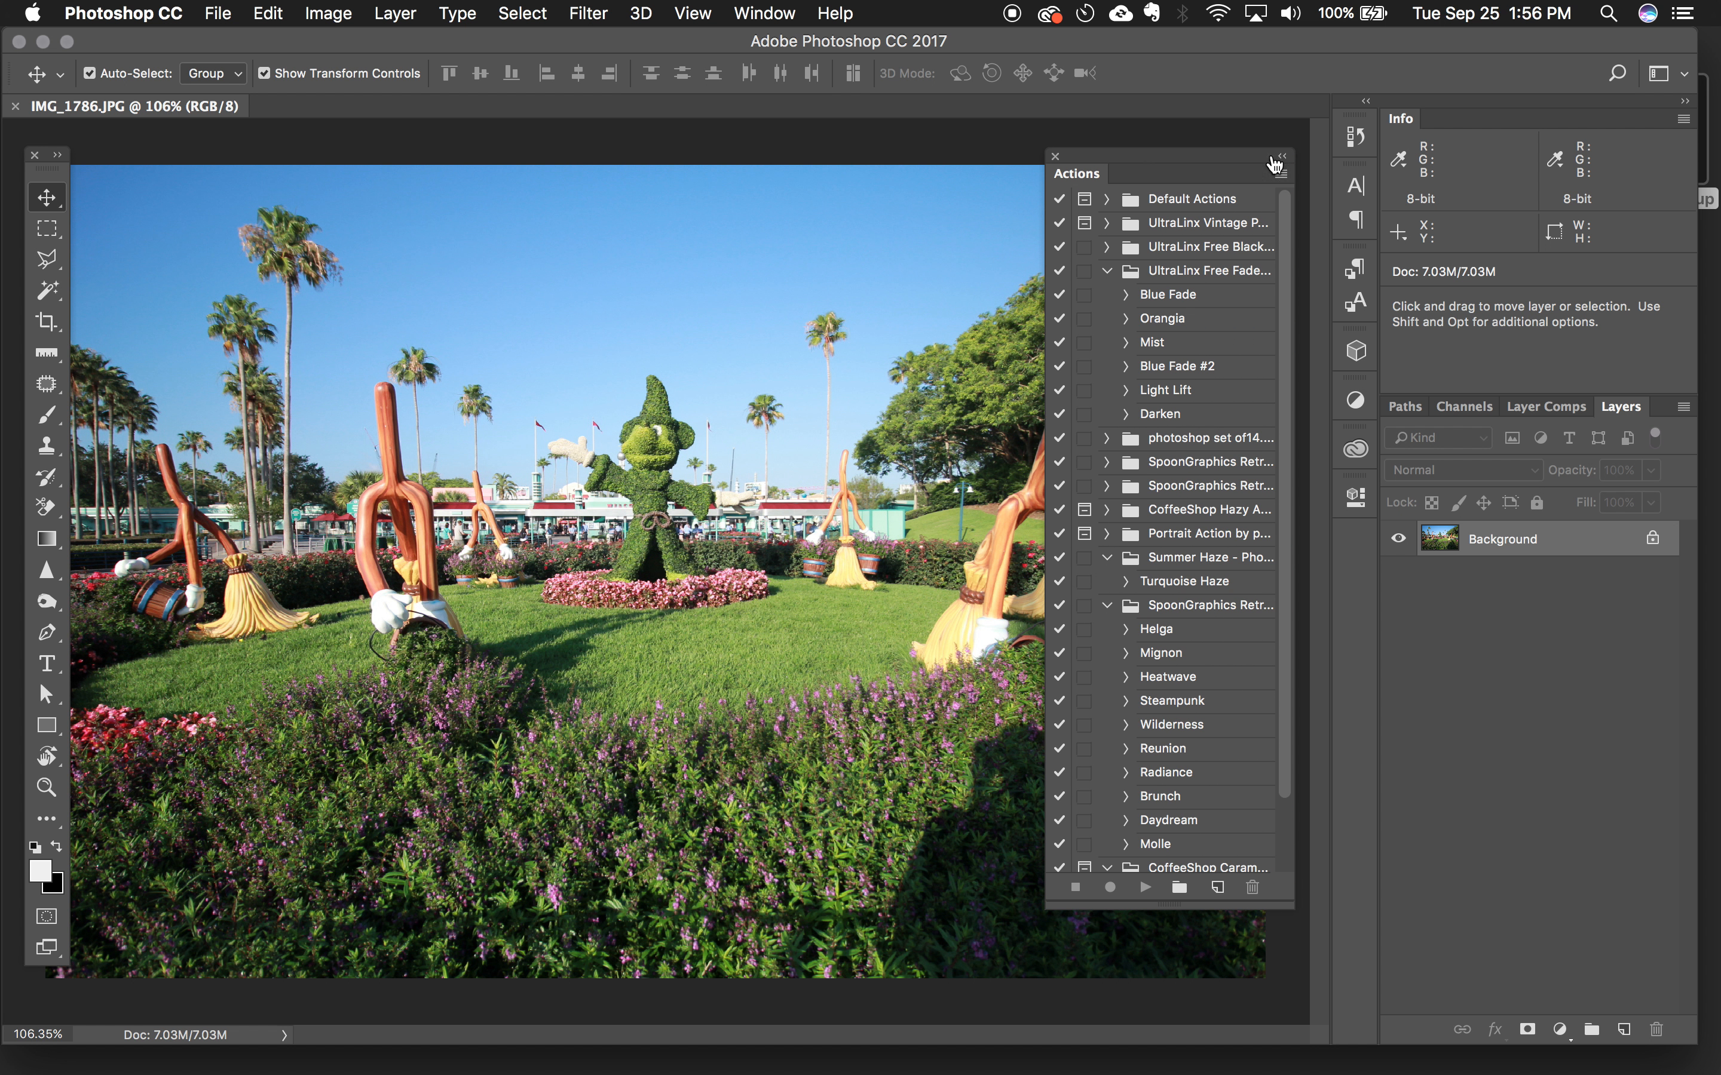
- Remove the floating Actions panel and the docked Layer Comps panel from the workspace
{"action": "left_click", "coordinate": [1055, 156]}
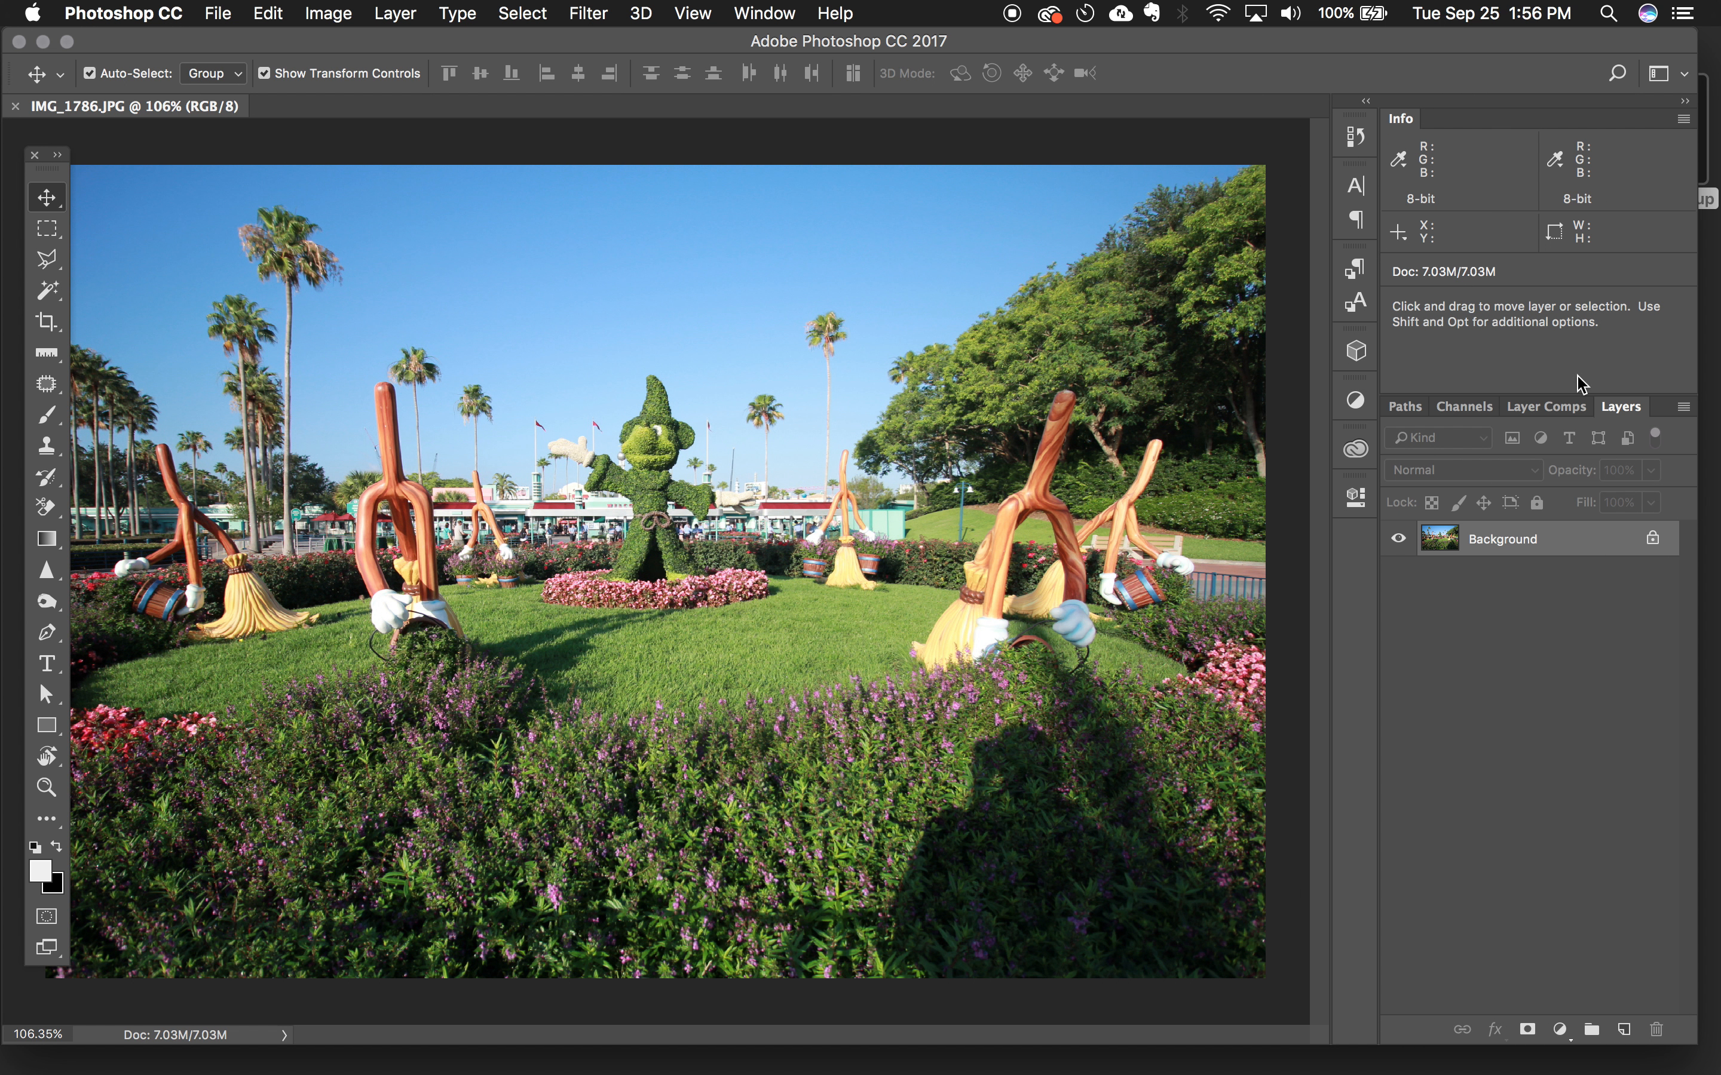
{"action": "left_click_drag", "start_coordinate": [1557, 412], "coordinate": [838, 377]}
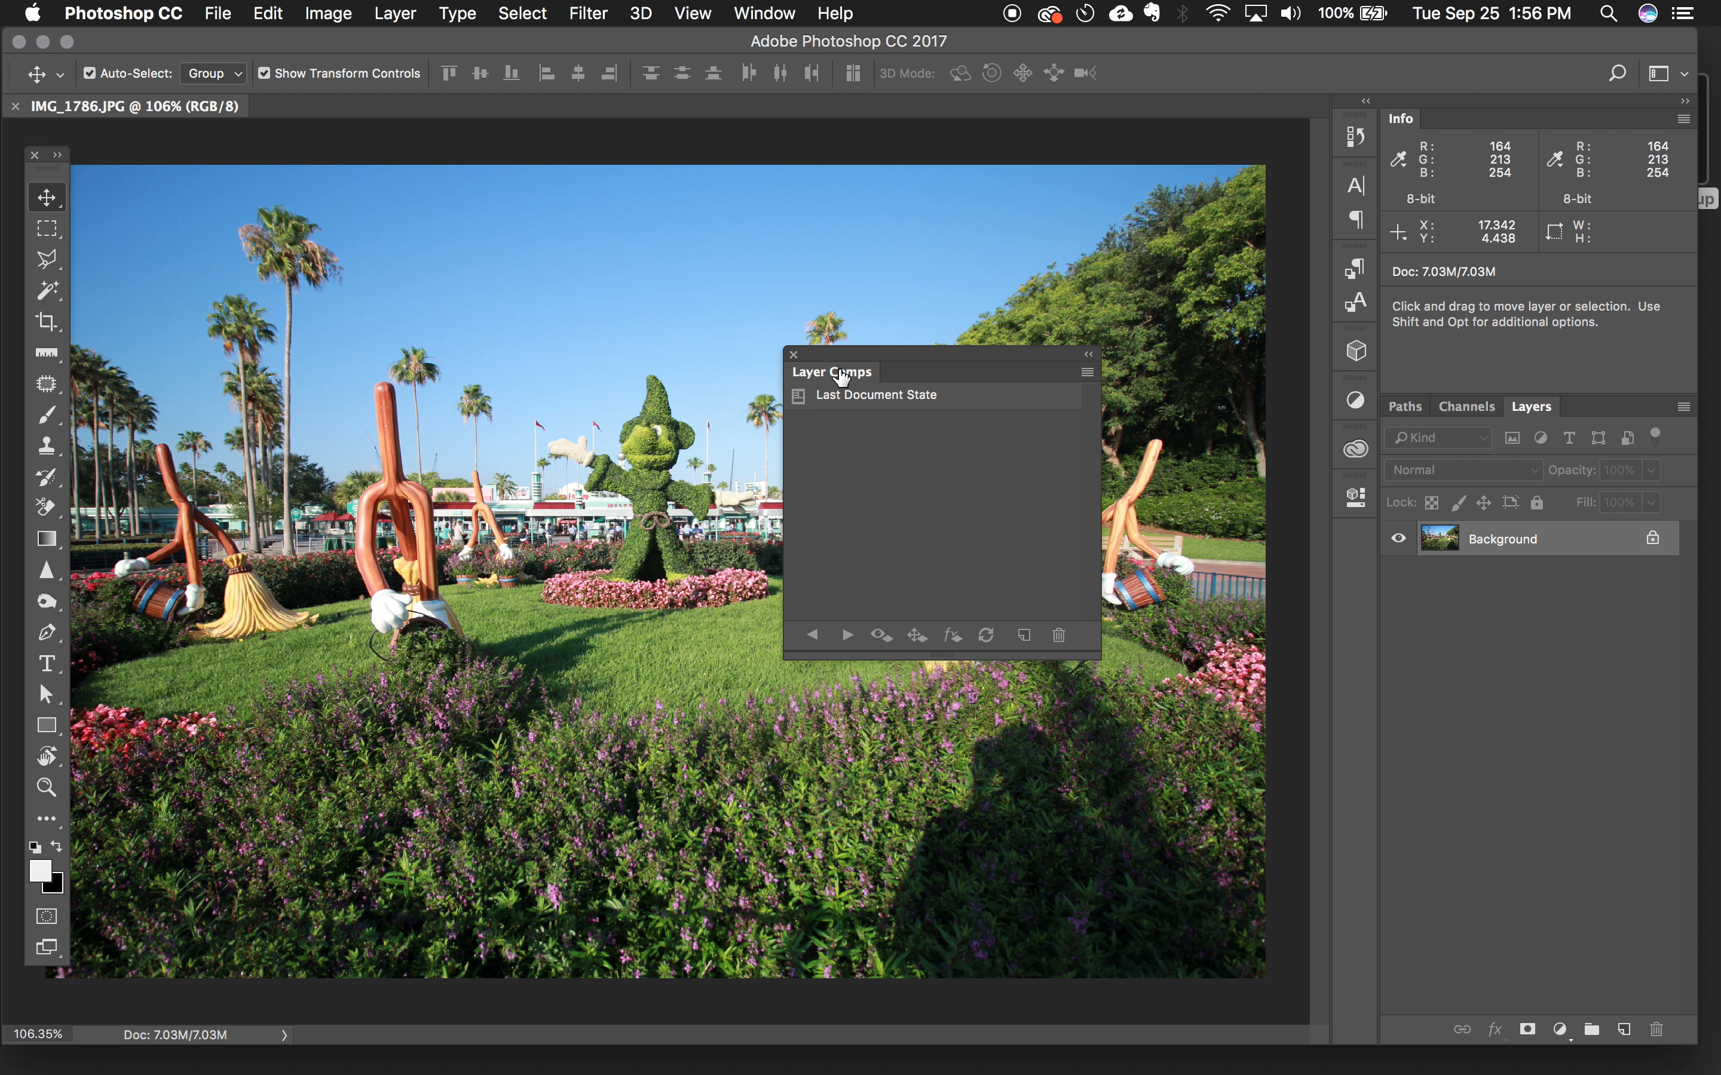
{"action": "left_click", "coordinate": [793, 356]}
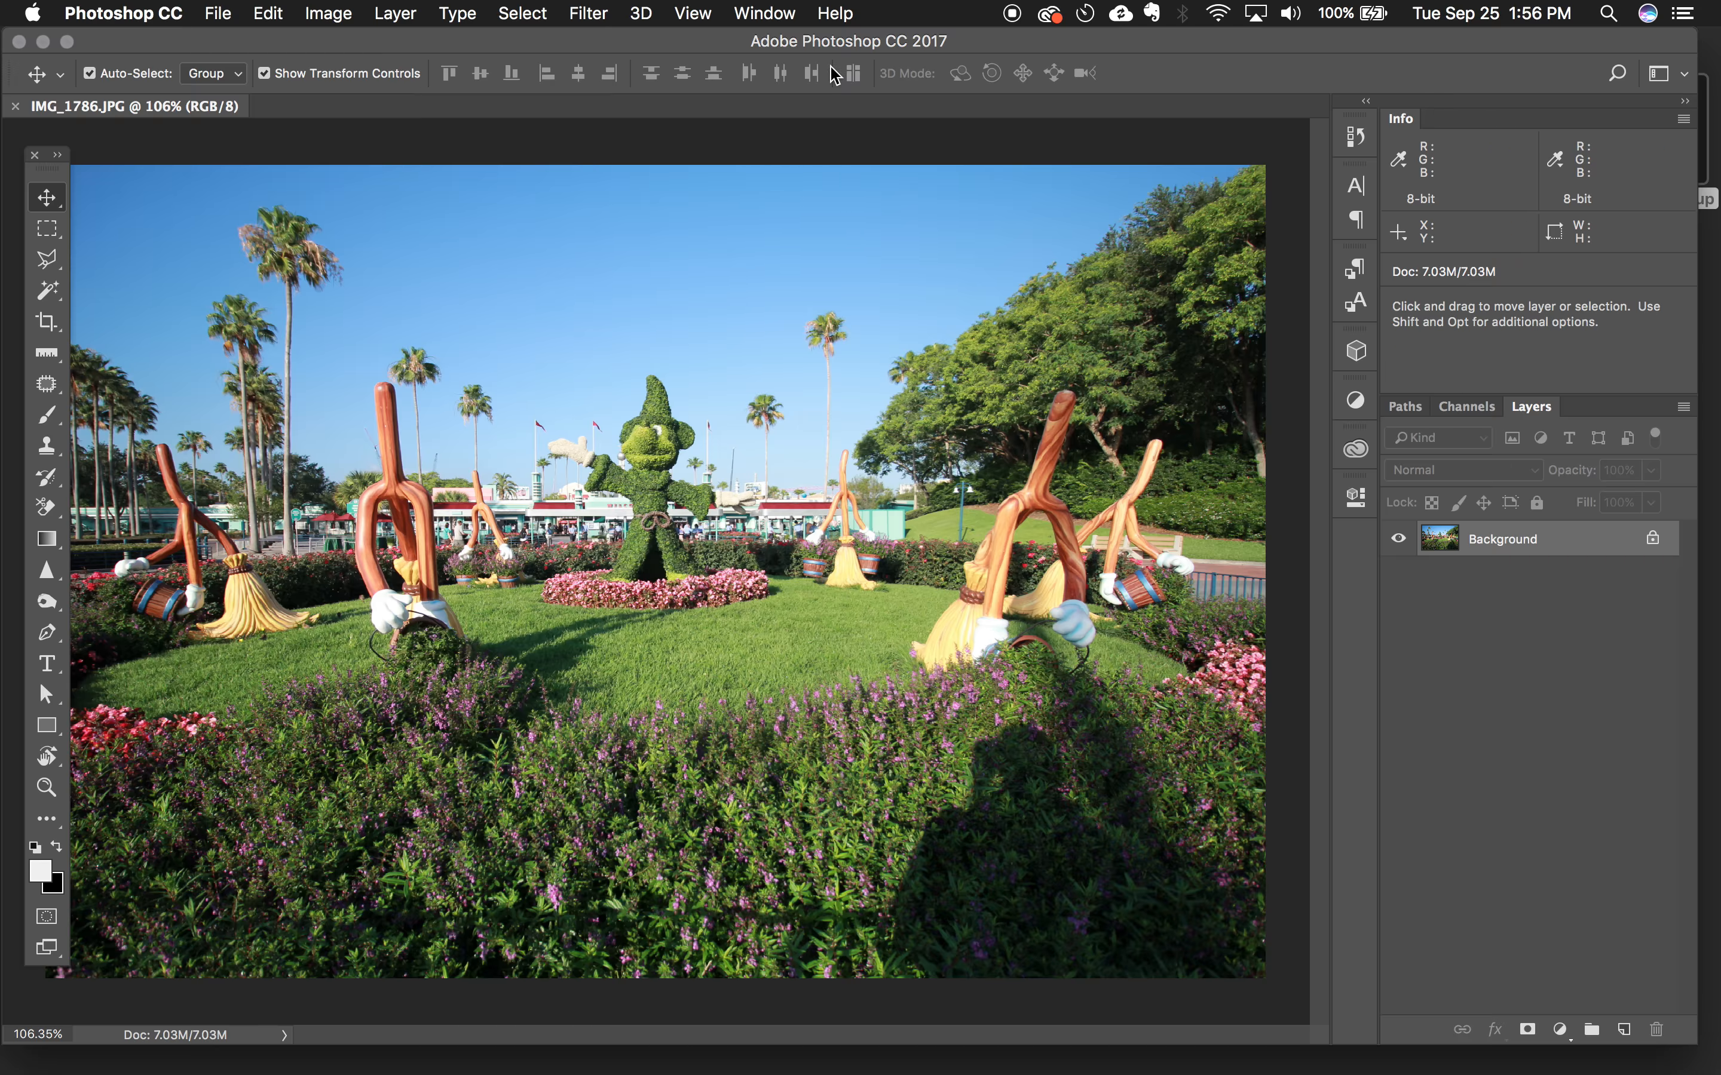
- Restore the Actions panel to the workspace and dock it beside the Info panel
{"action": "left_click", "coordinate": [762, 13]}
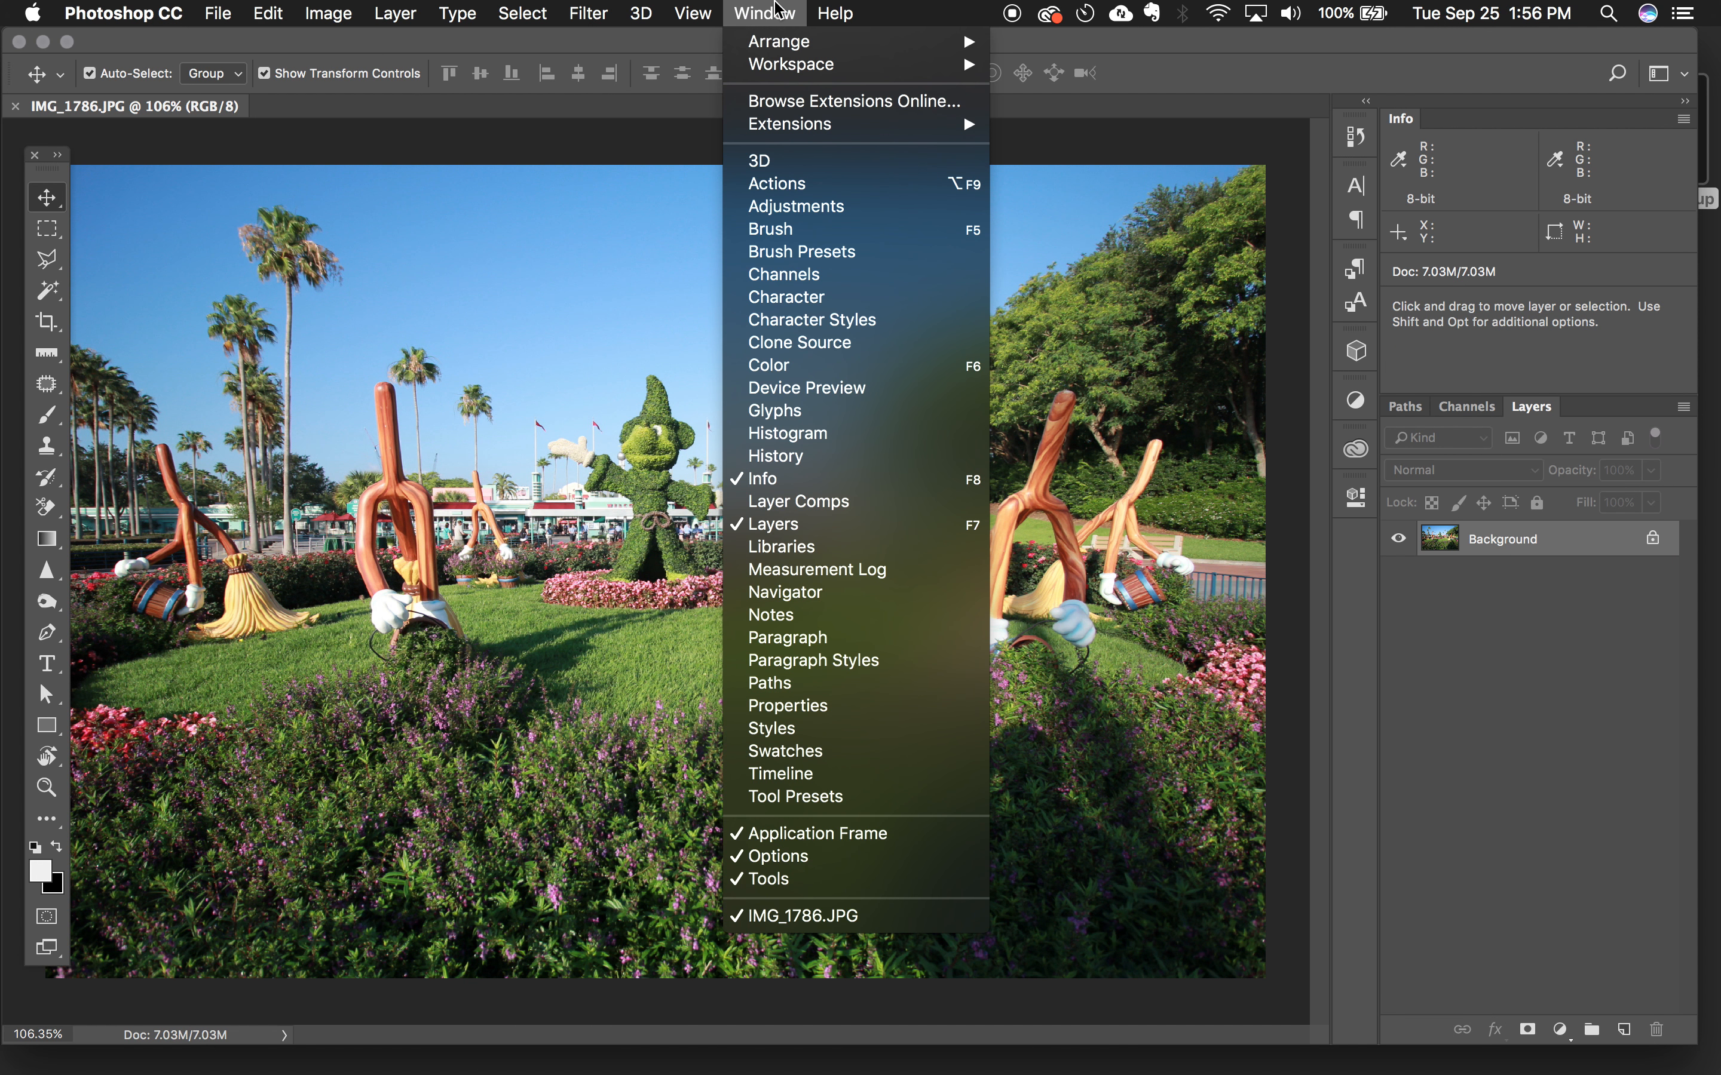
{"action": "left_click", "coordinate": [795, 183]}
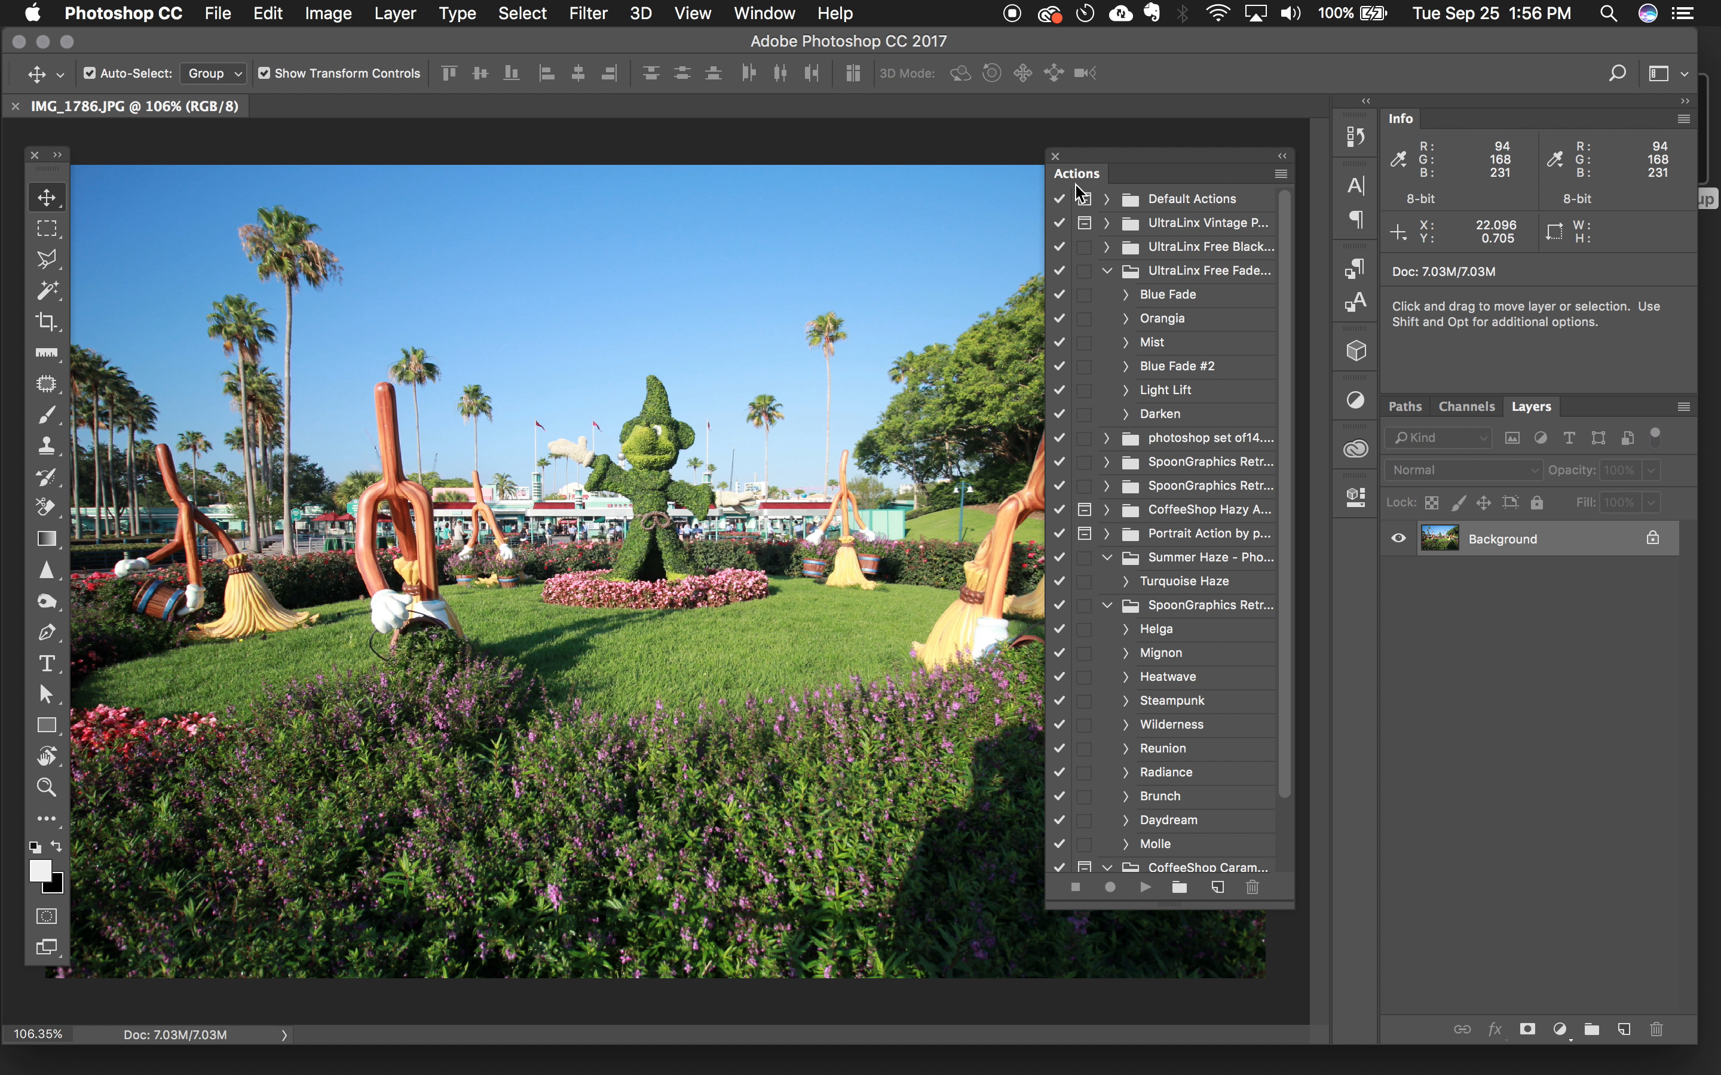
{"action": "left_click_drag", "start_coordinate": [1082, 179], "coordinate": [807, 186]}
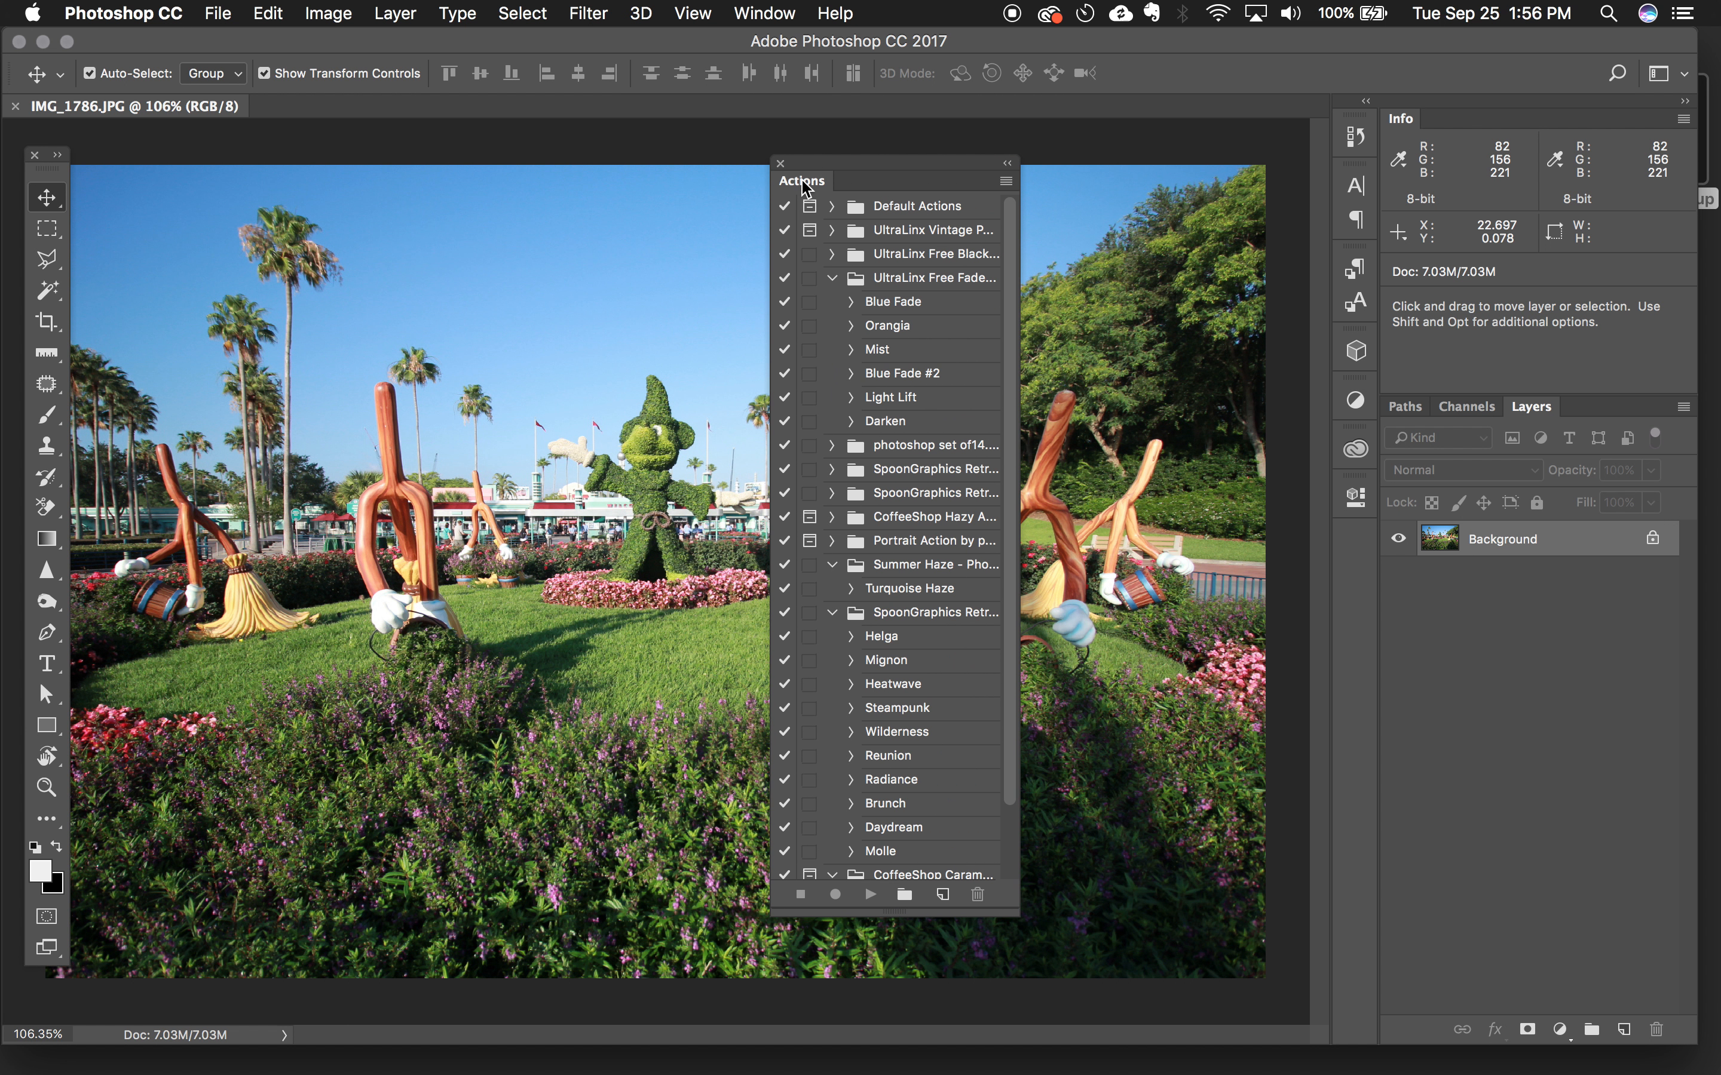
{"action": "left_click", "coordinate": [797, 183]}
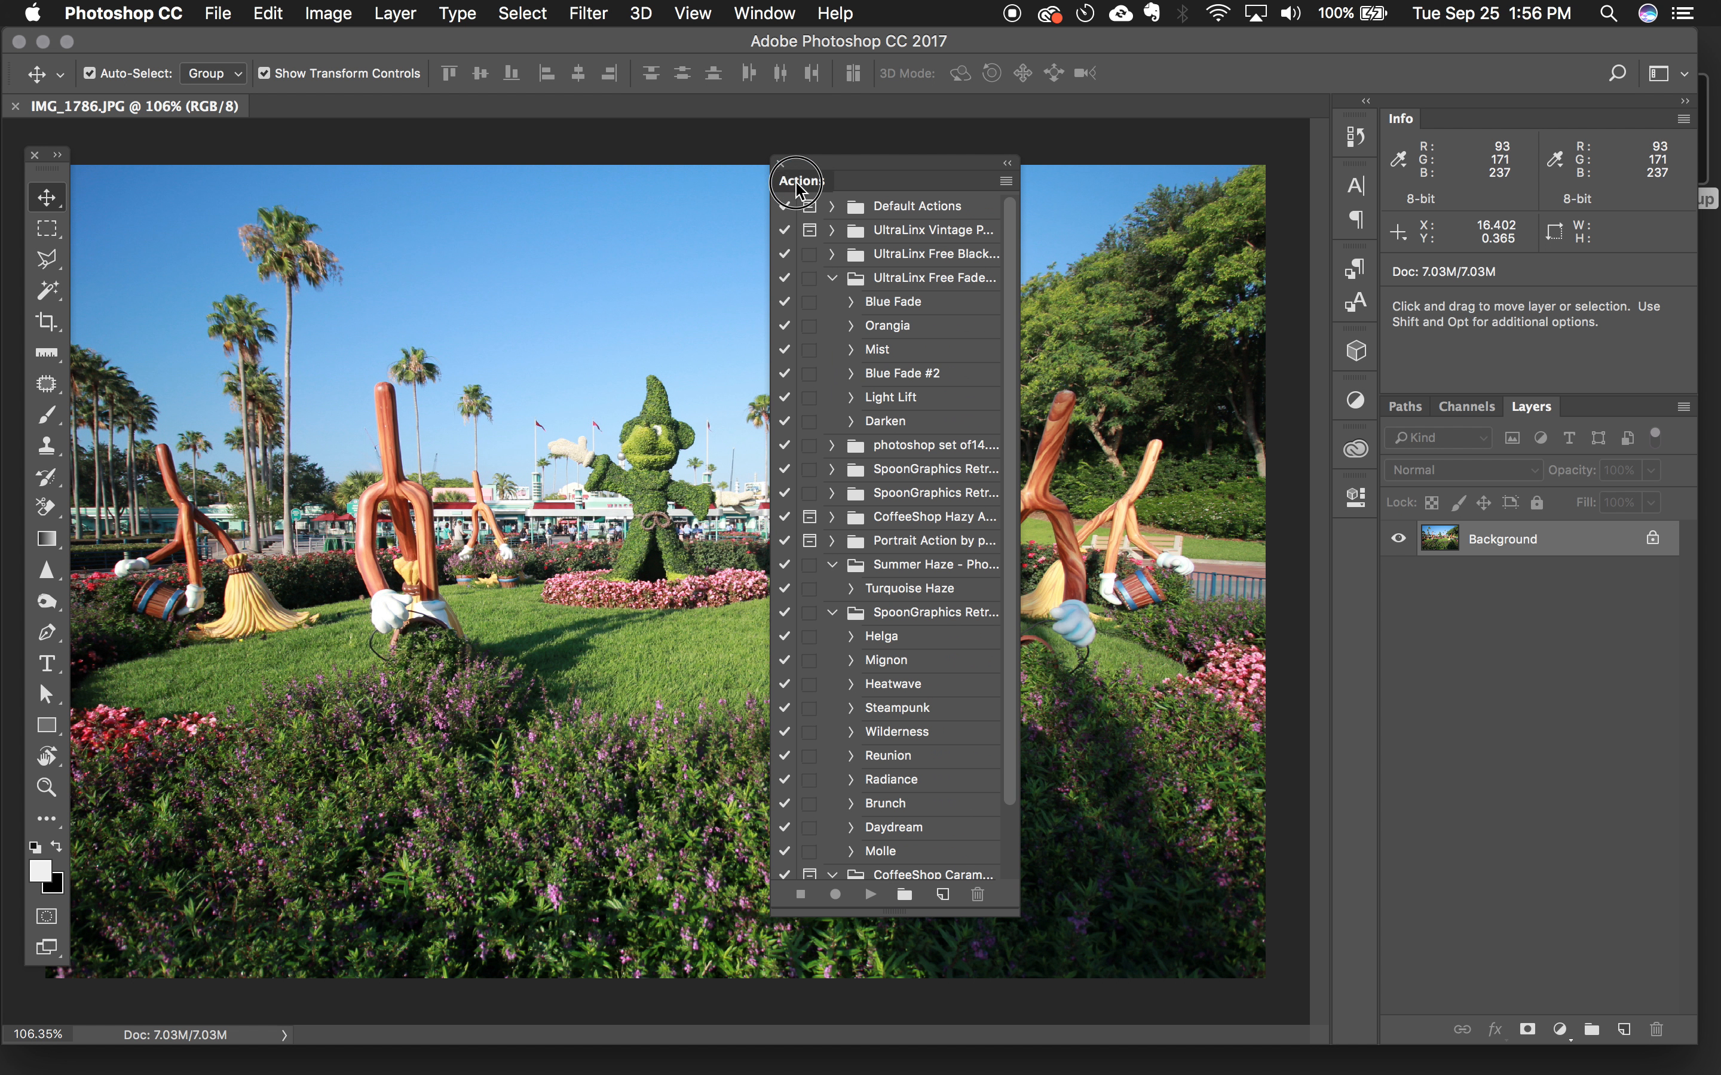
{"action": "left_click_drag", "start_coordinate": [797, 183], "coordinate": [1525, 132]}
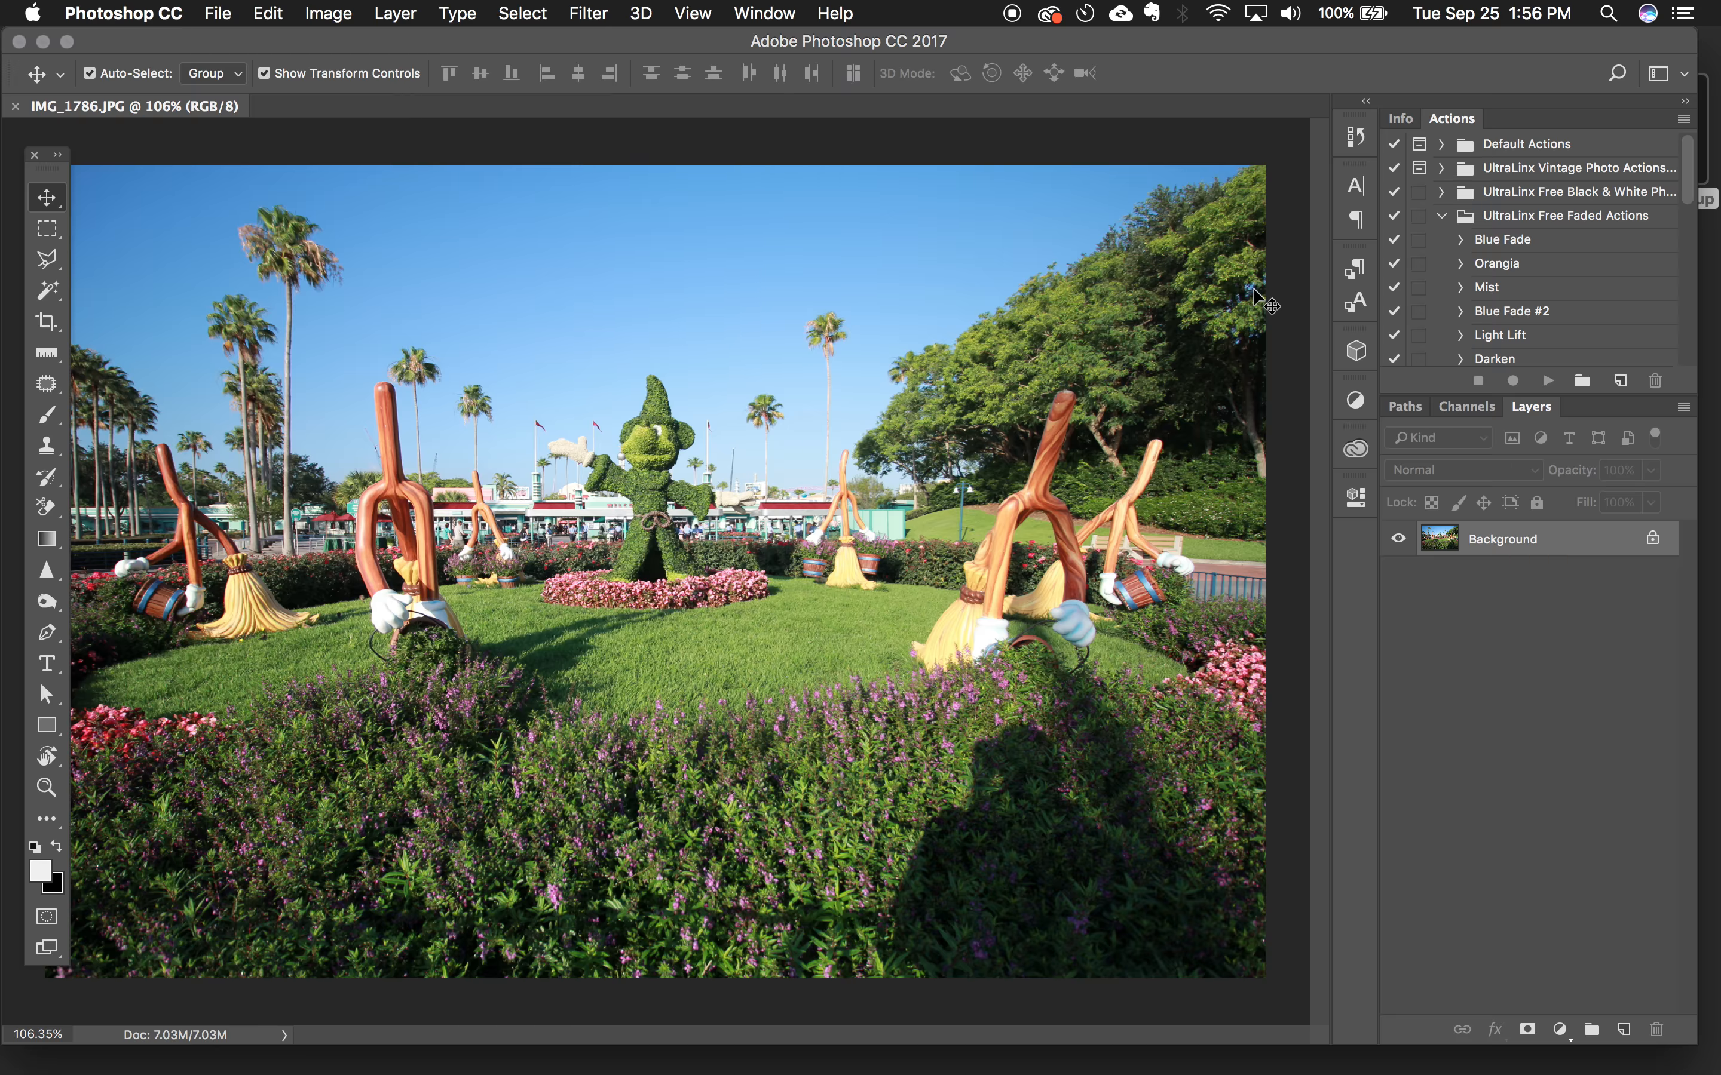
- Detach the Actions and Paragraph panels so they float over the photo, and remove both from the workspace
{"action": "left_click_drag", "start_coordinate": [1452, 118], "coordinate": [987, 187]}
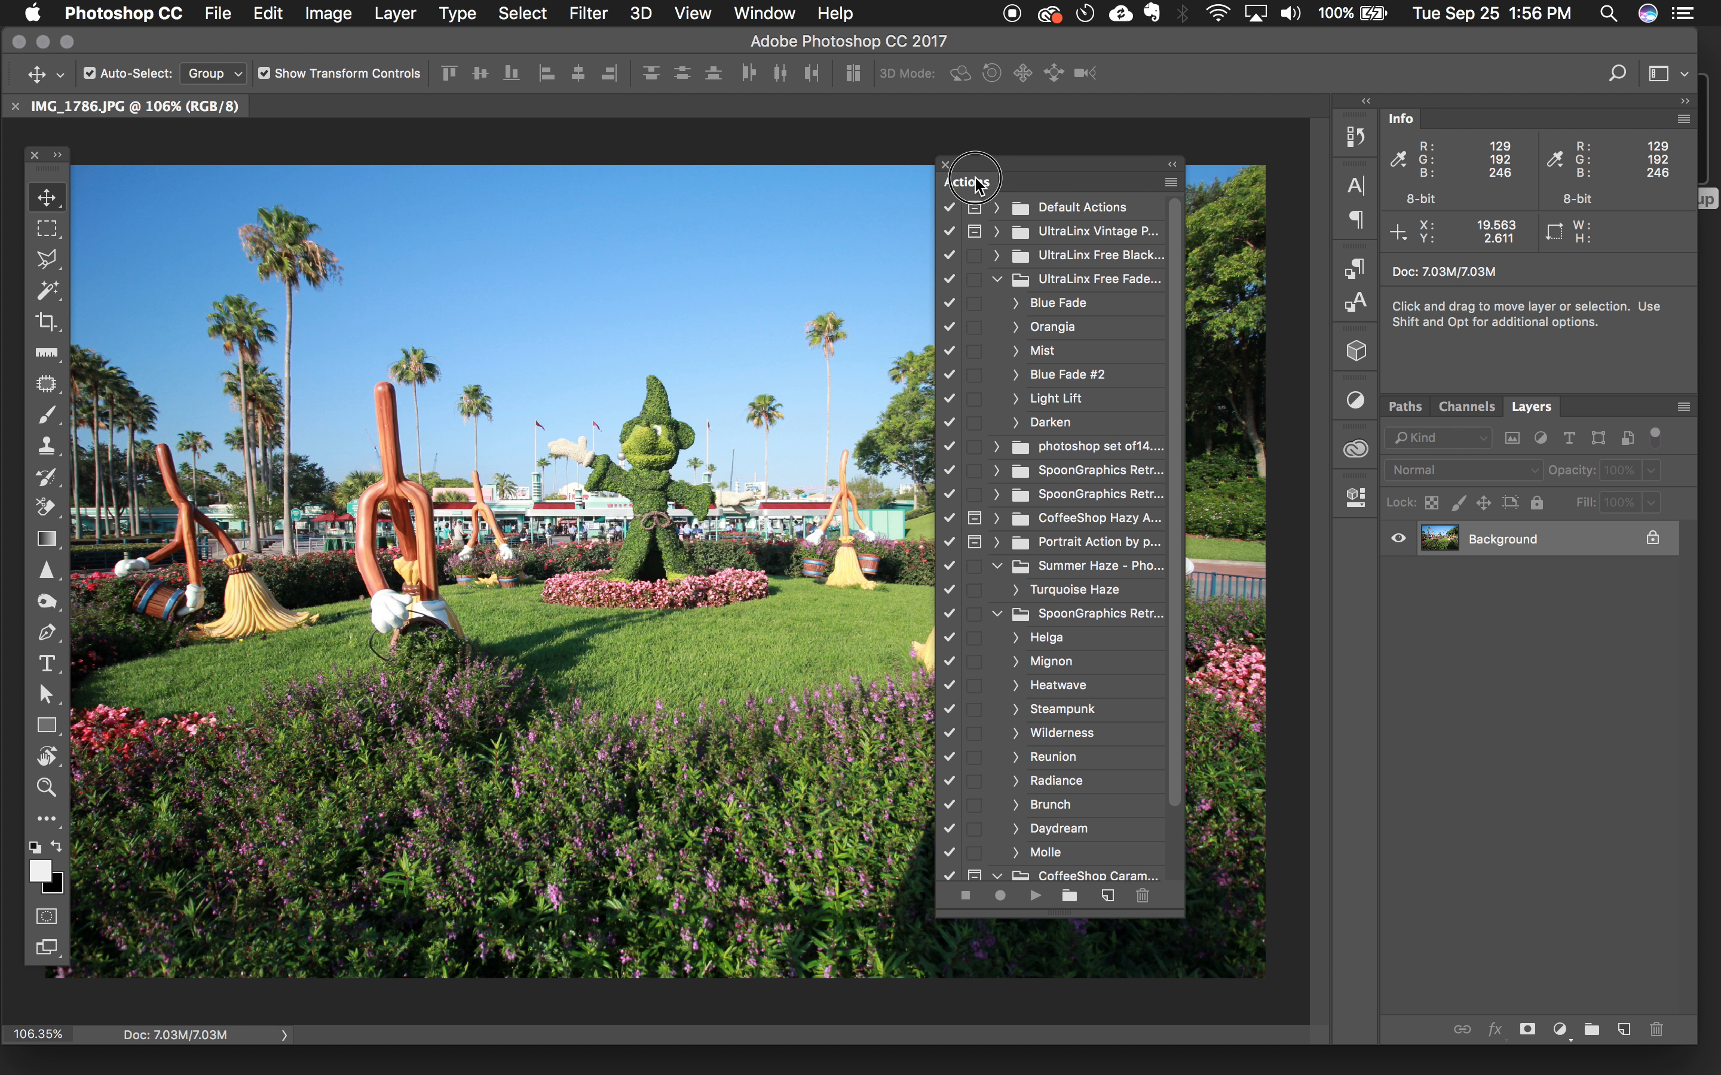
{"action": "left_click_drag", "start_coordinate": [1355, 221], "coordinate": [733, 203]}
{"action": "left_click", "coordinate": [631, 324]}
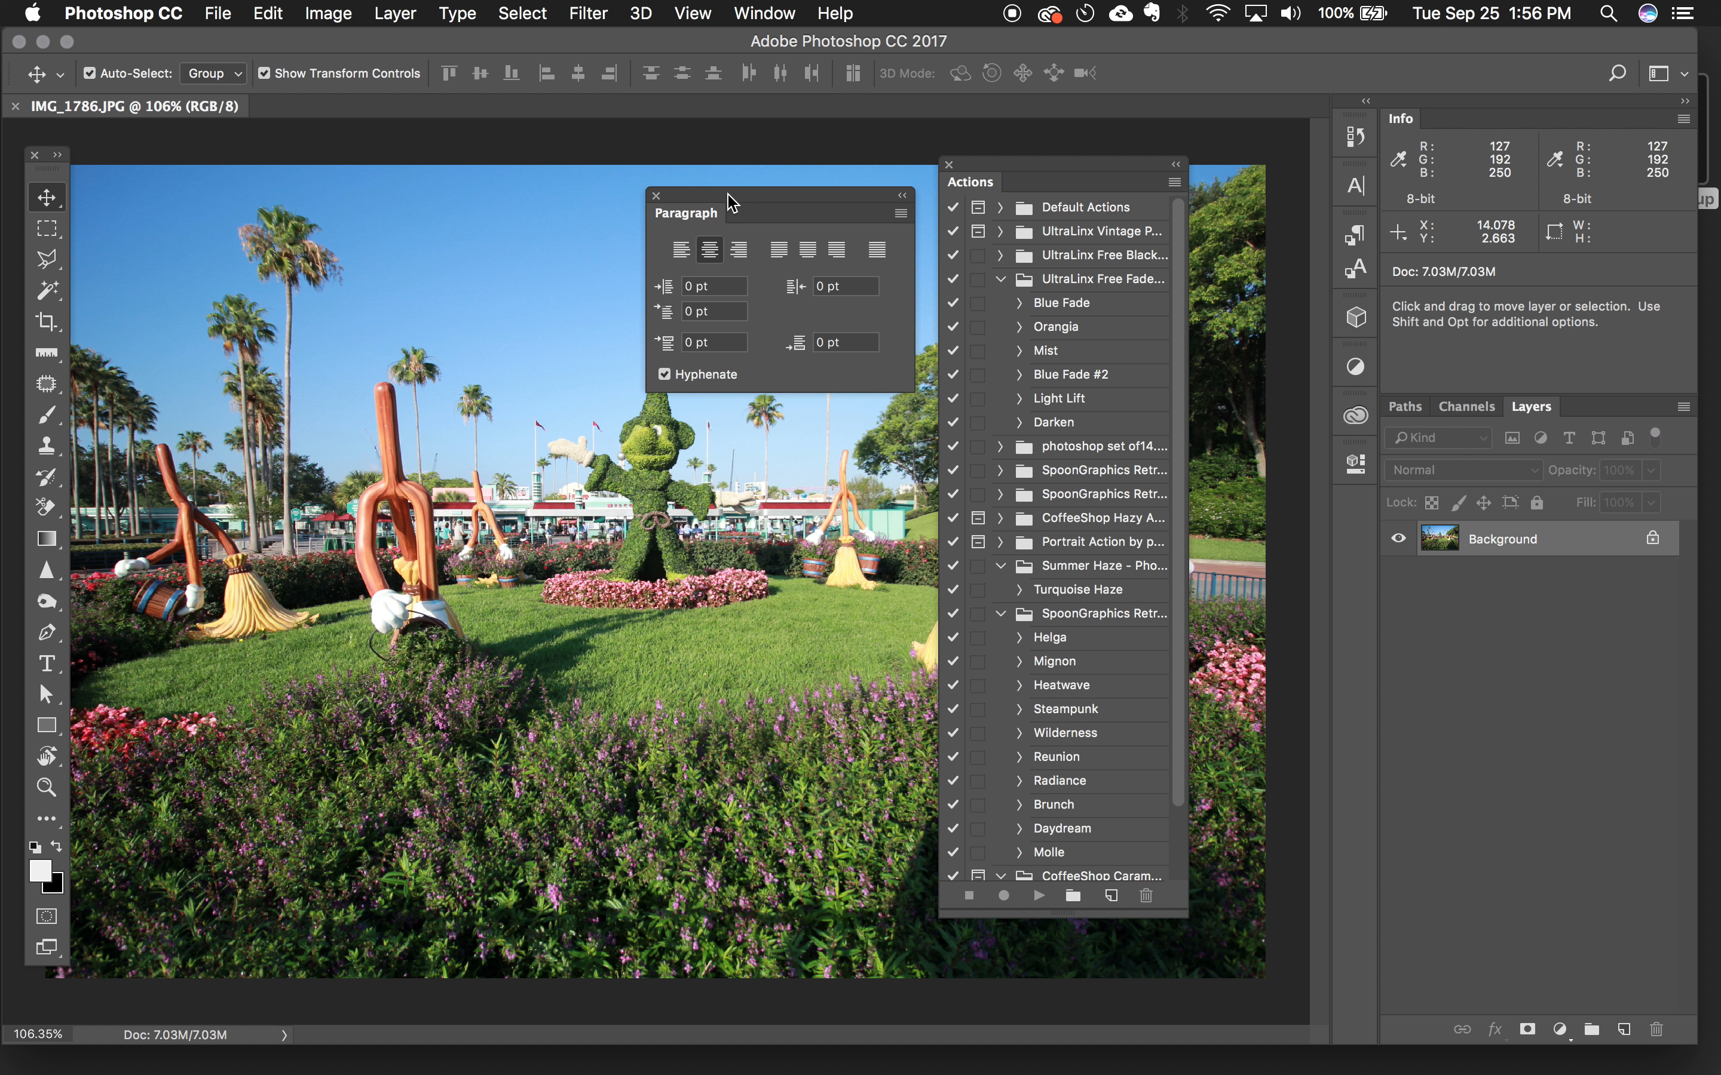
{"action": "left_click", "coordinate": [655, 197]}
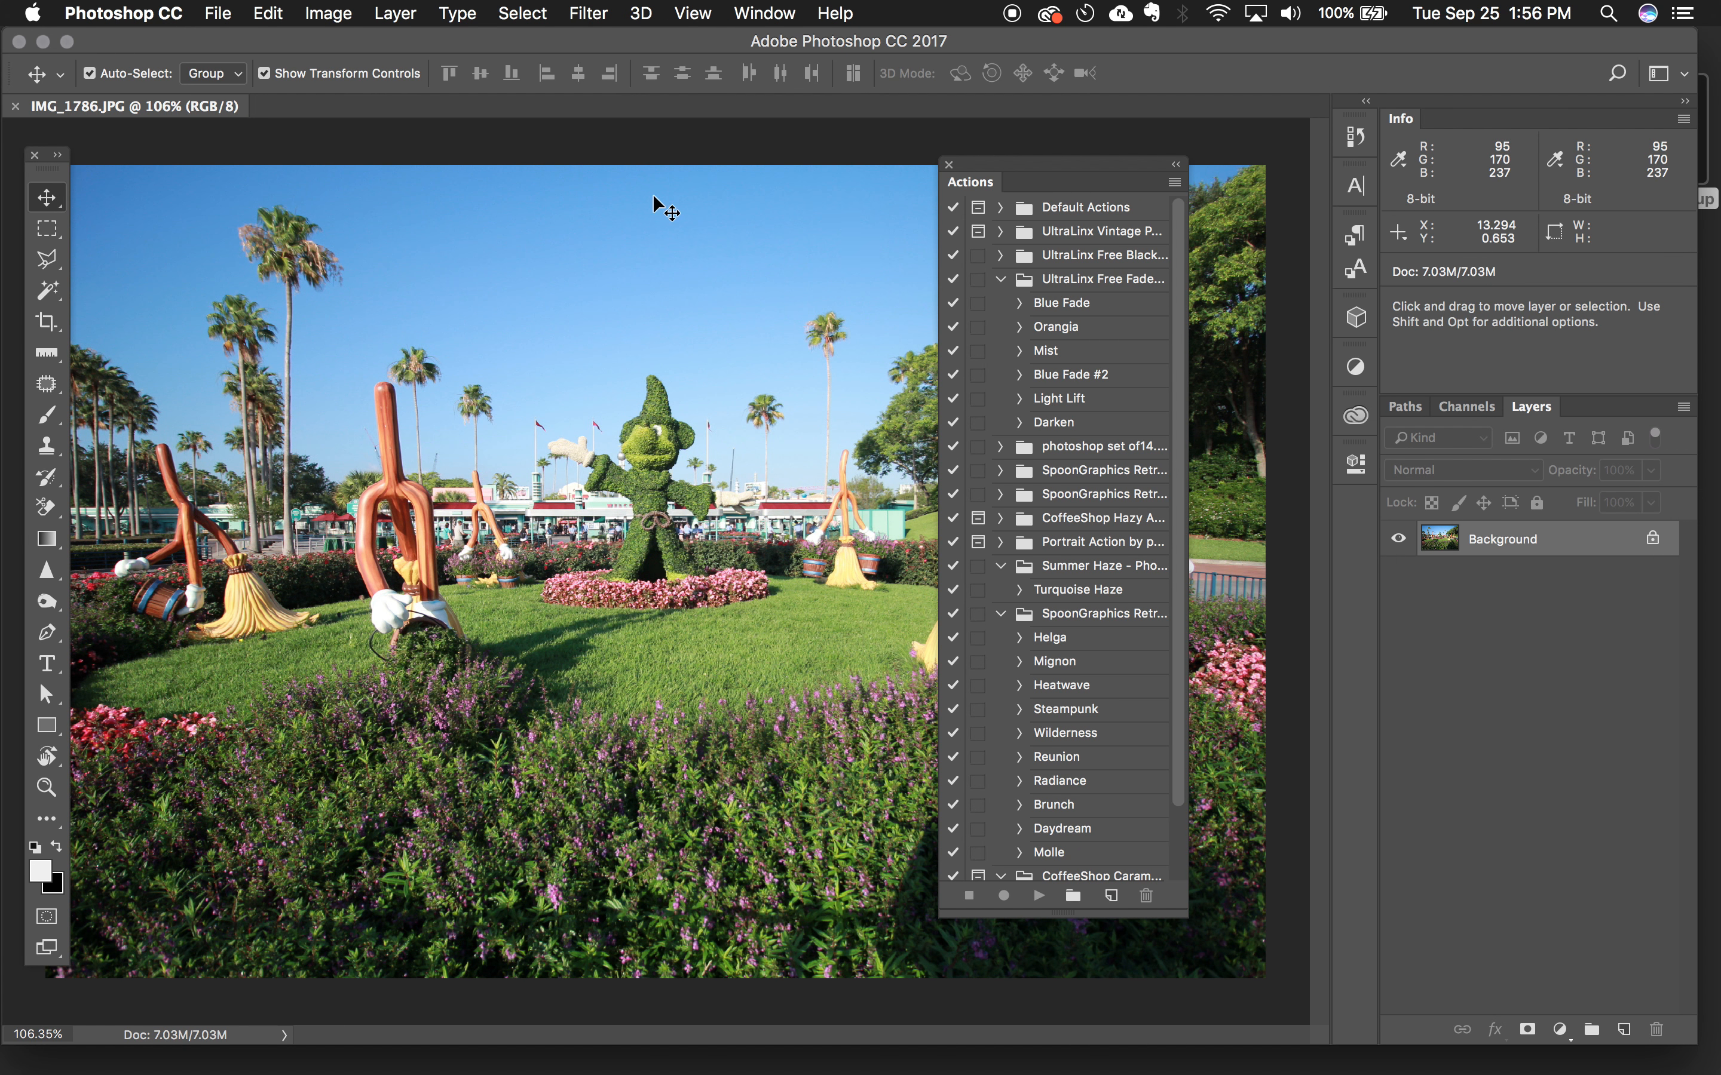
{"action": "left_click", "coordinate": [948, 164]}
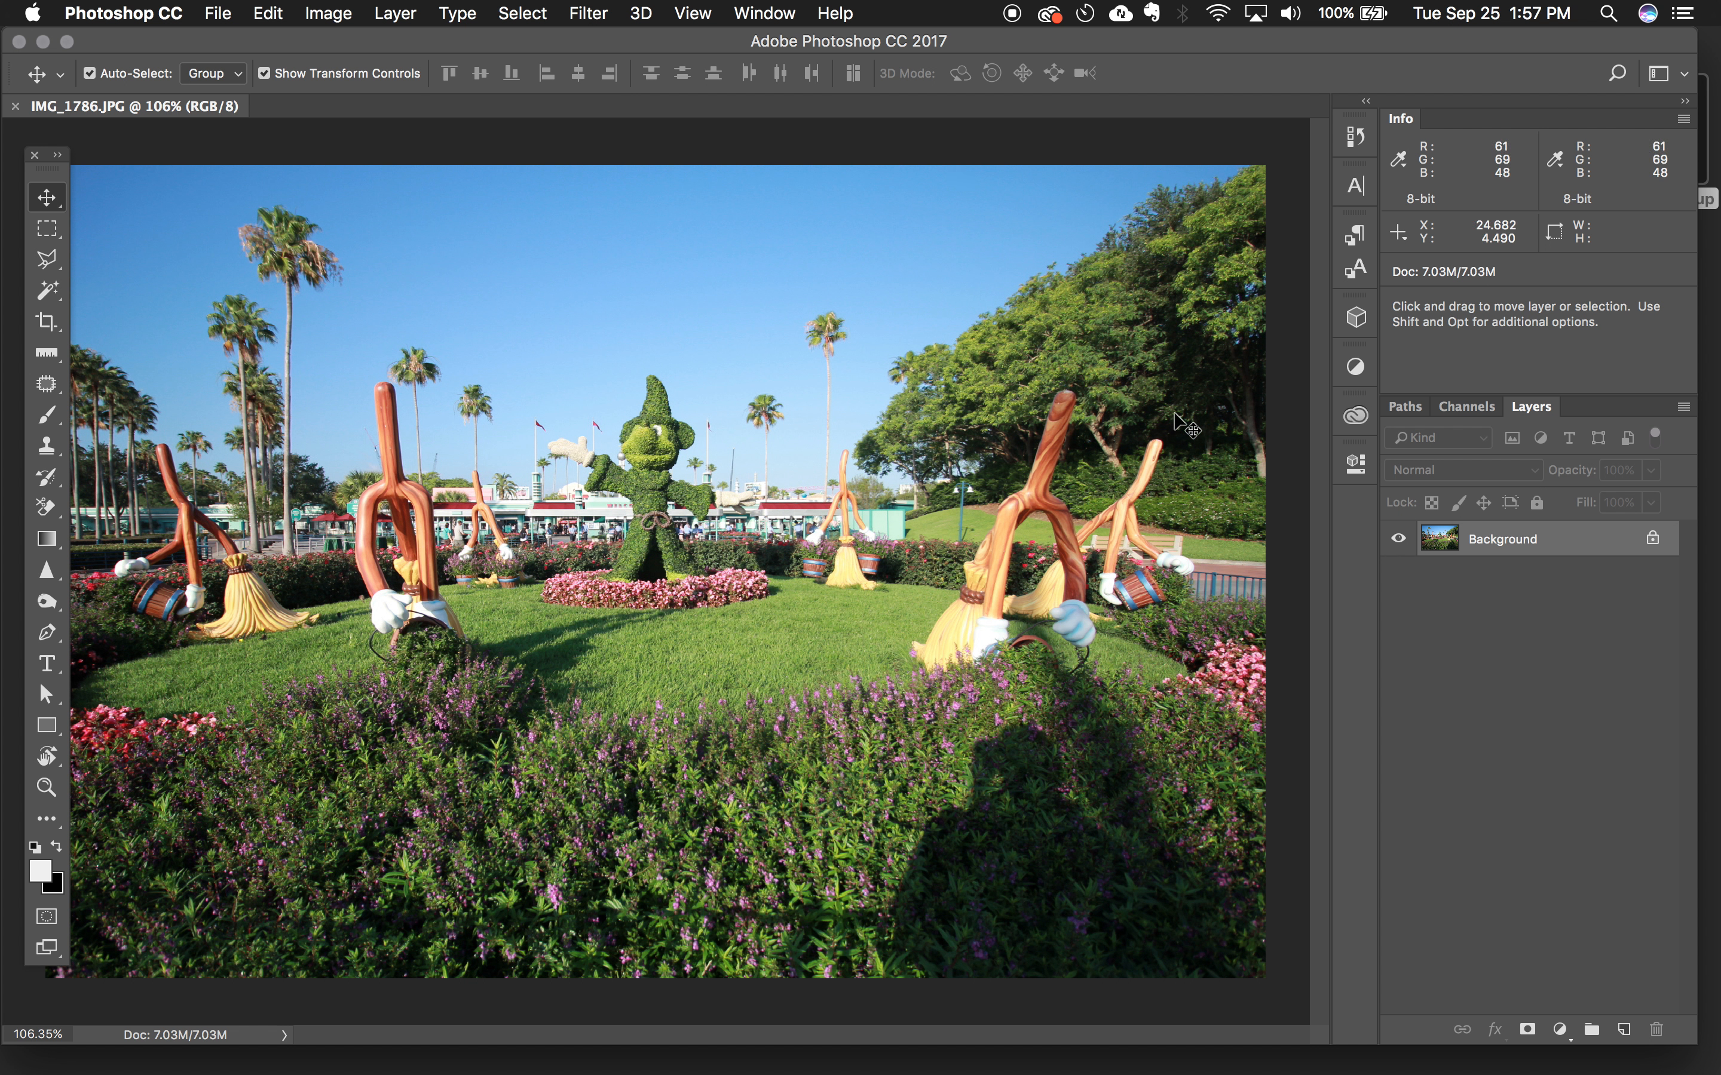
{"action": "left_click", "coordinate": [782, 16]}
{"action": "mouse_move", "coordinate": [788, 67]}
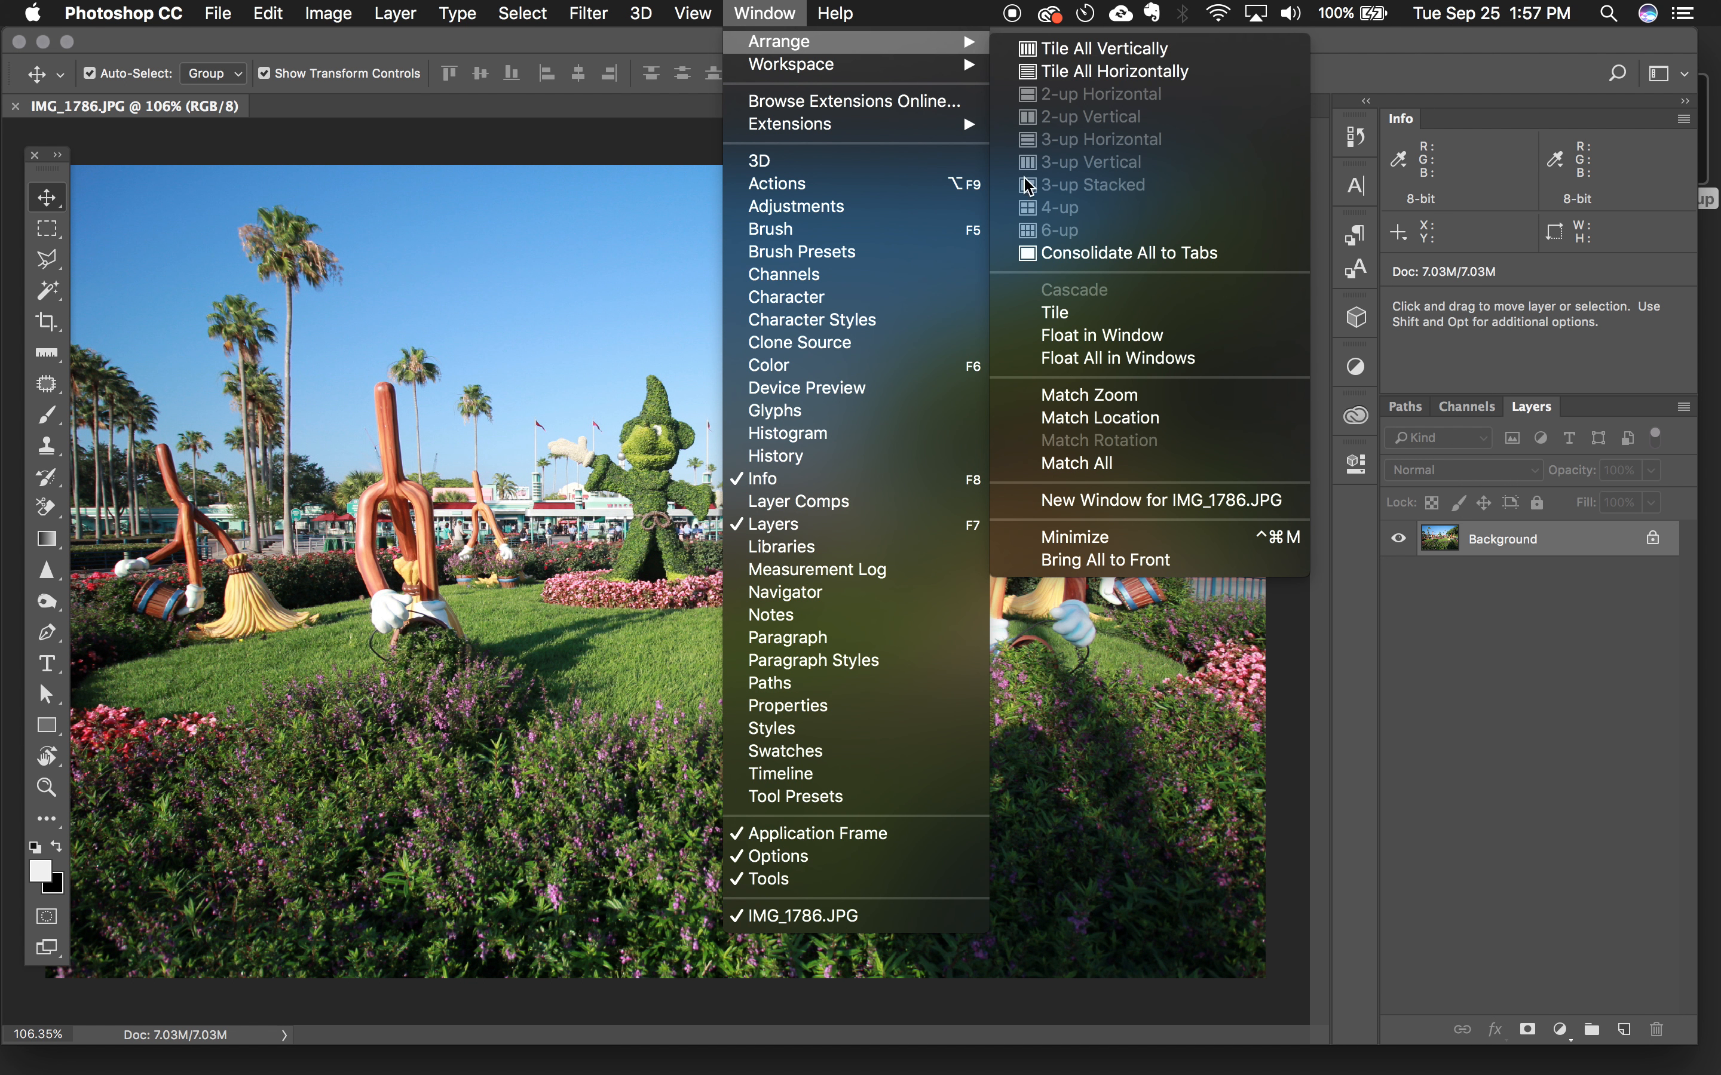
{"action": "left_click", "coordinate": [759, 13]}
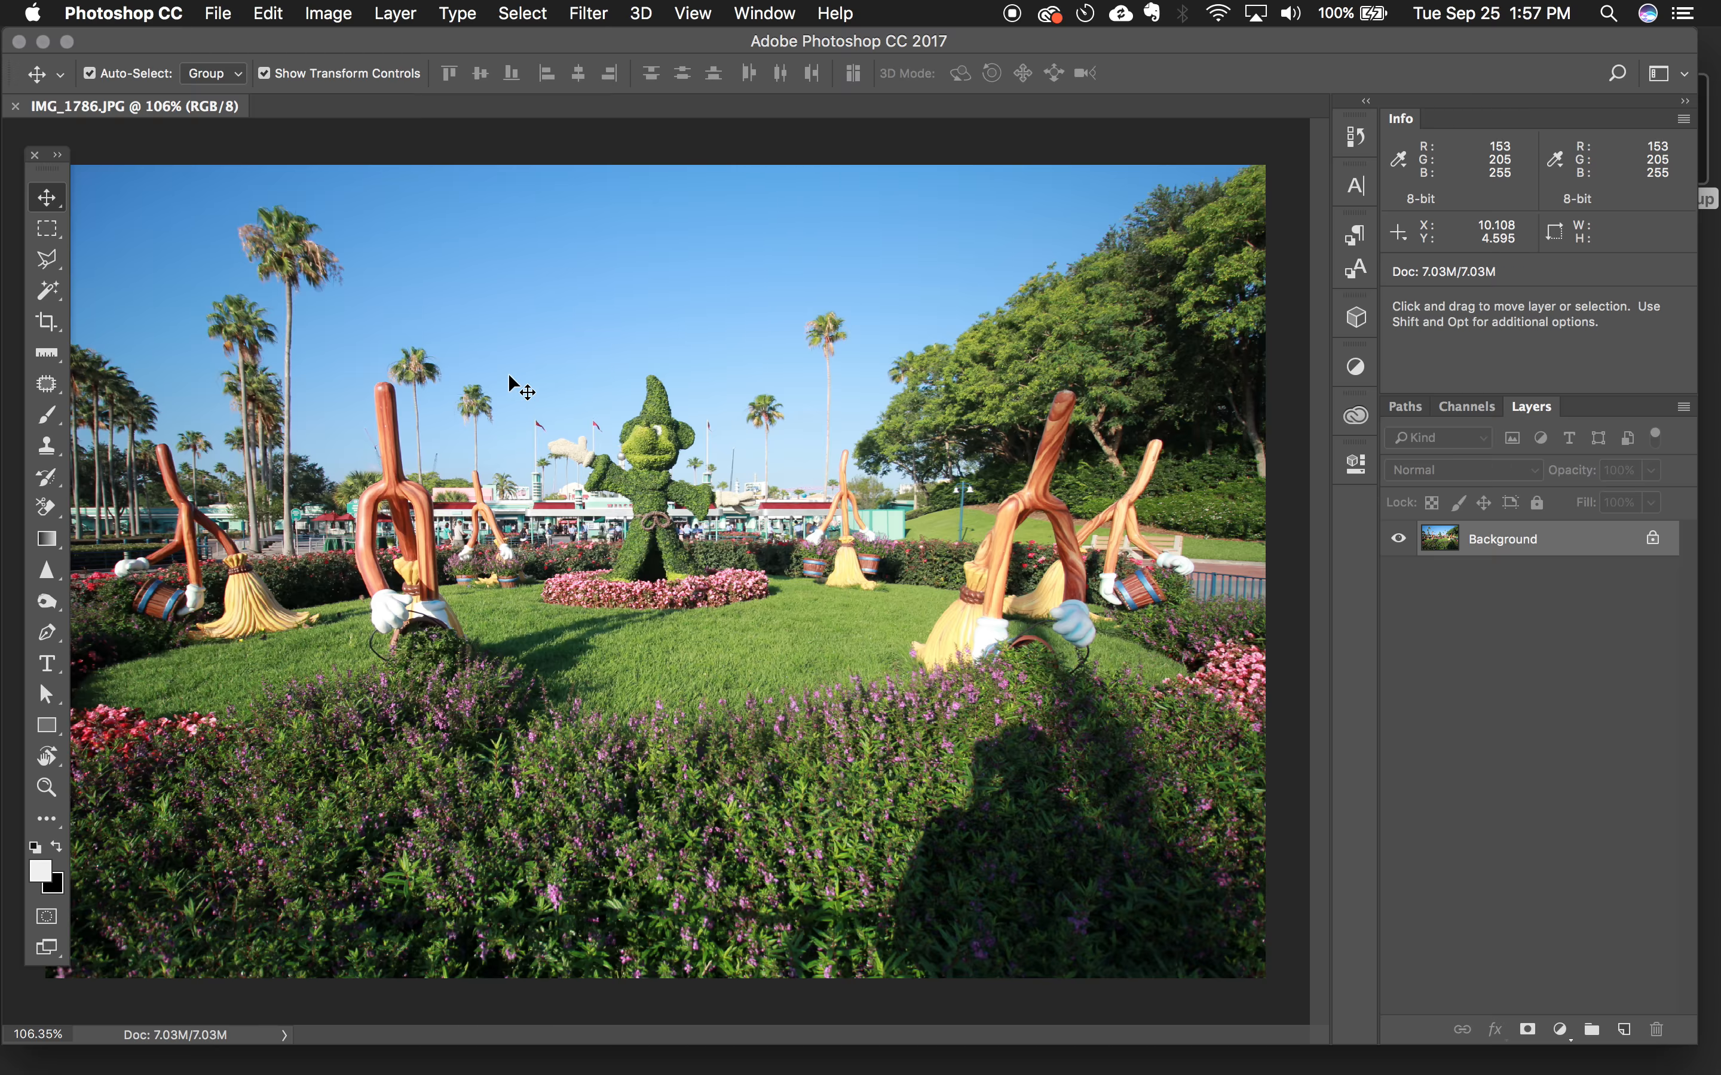
- Start saving the photo as a new file and browse the Seagate backup drive to 1_NNU, 1_FALL, 1_Intro_to_Web
{"action": "left_click", "coordinate": [217, 12]}
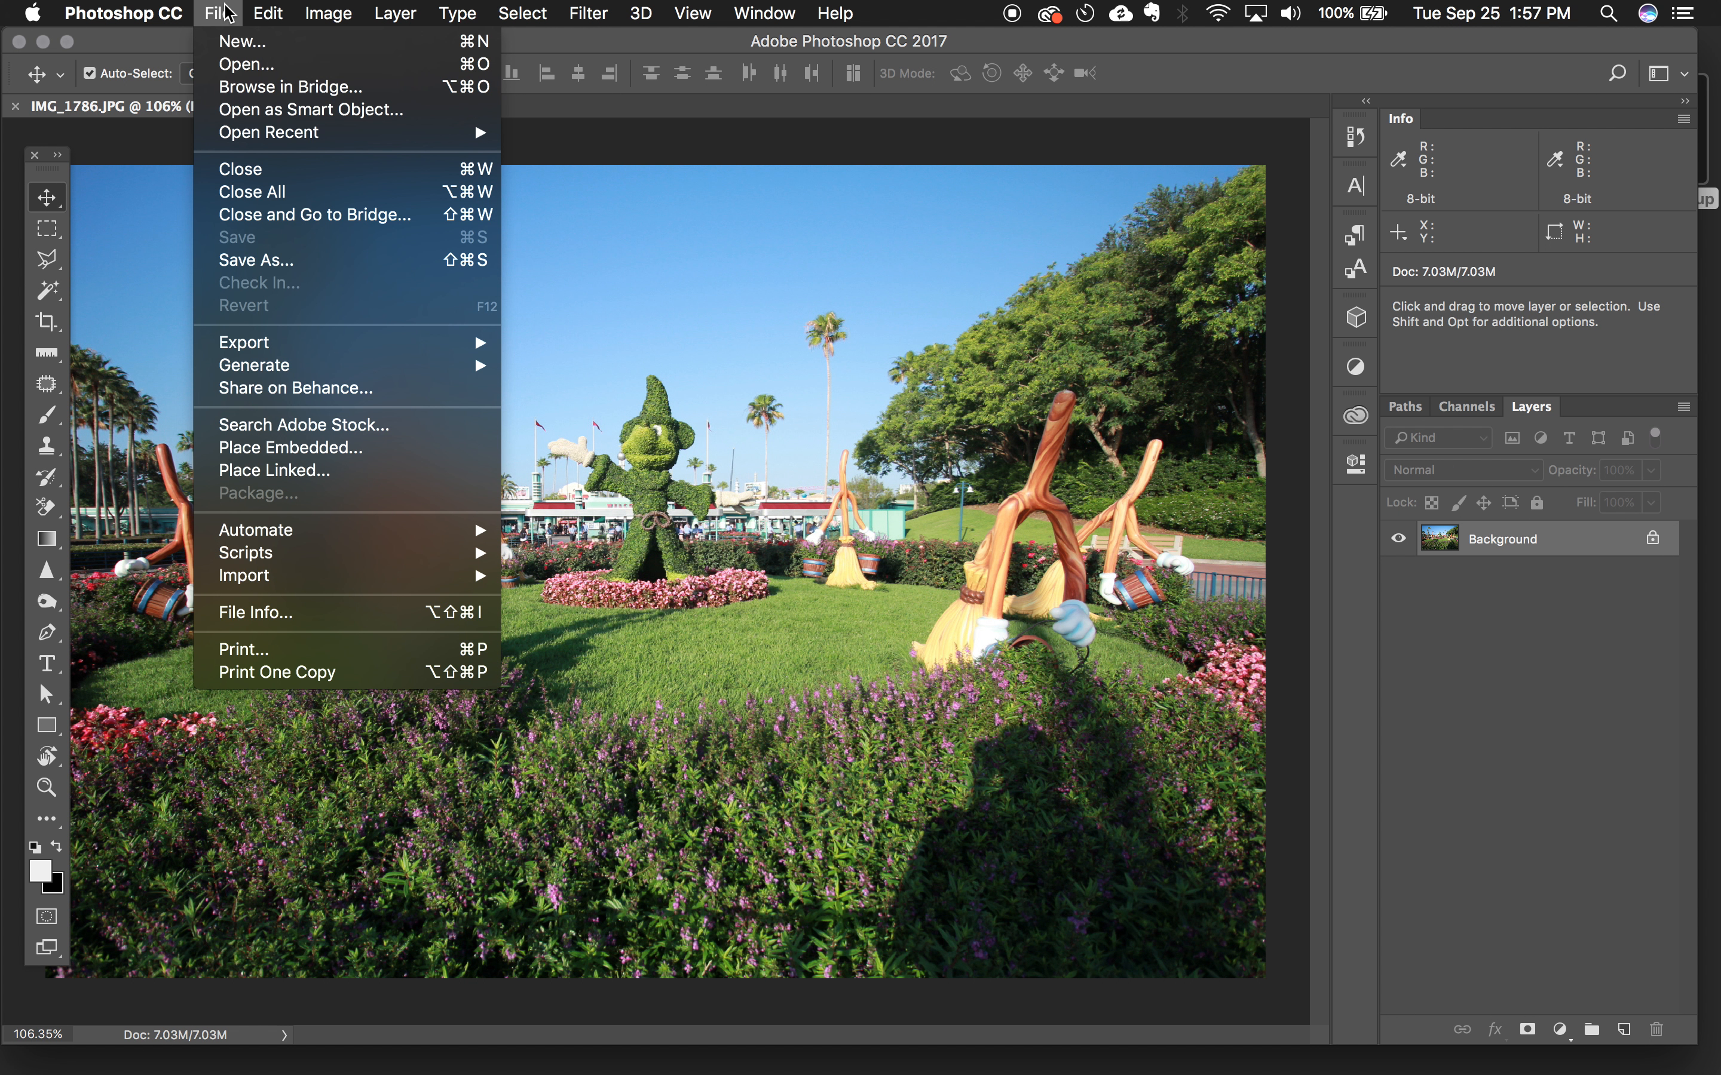
{"action": "left_click", "coordinate": [295, 263]}
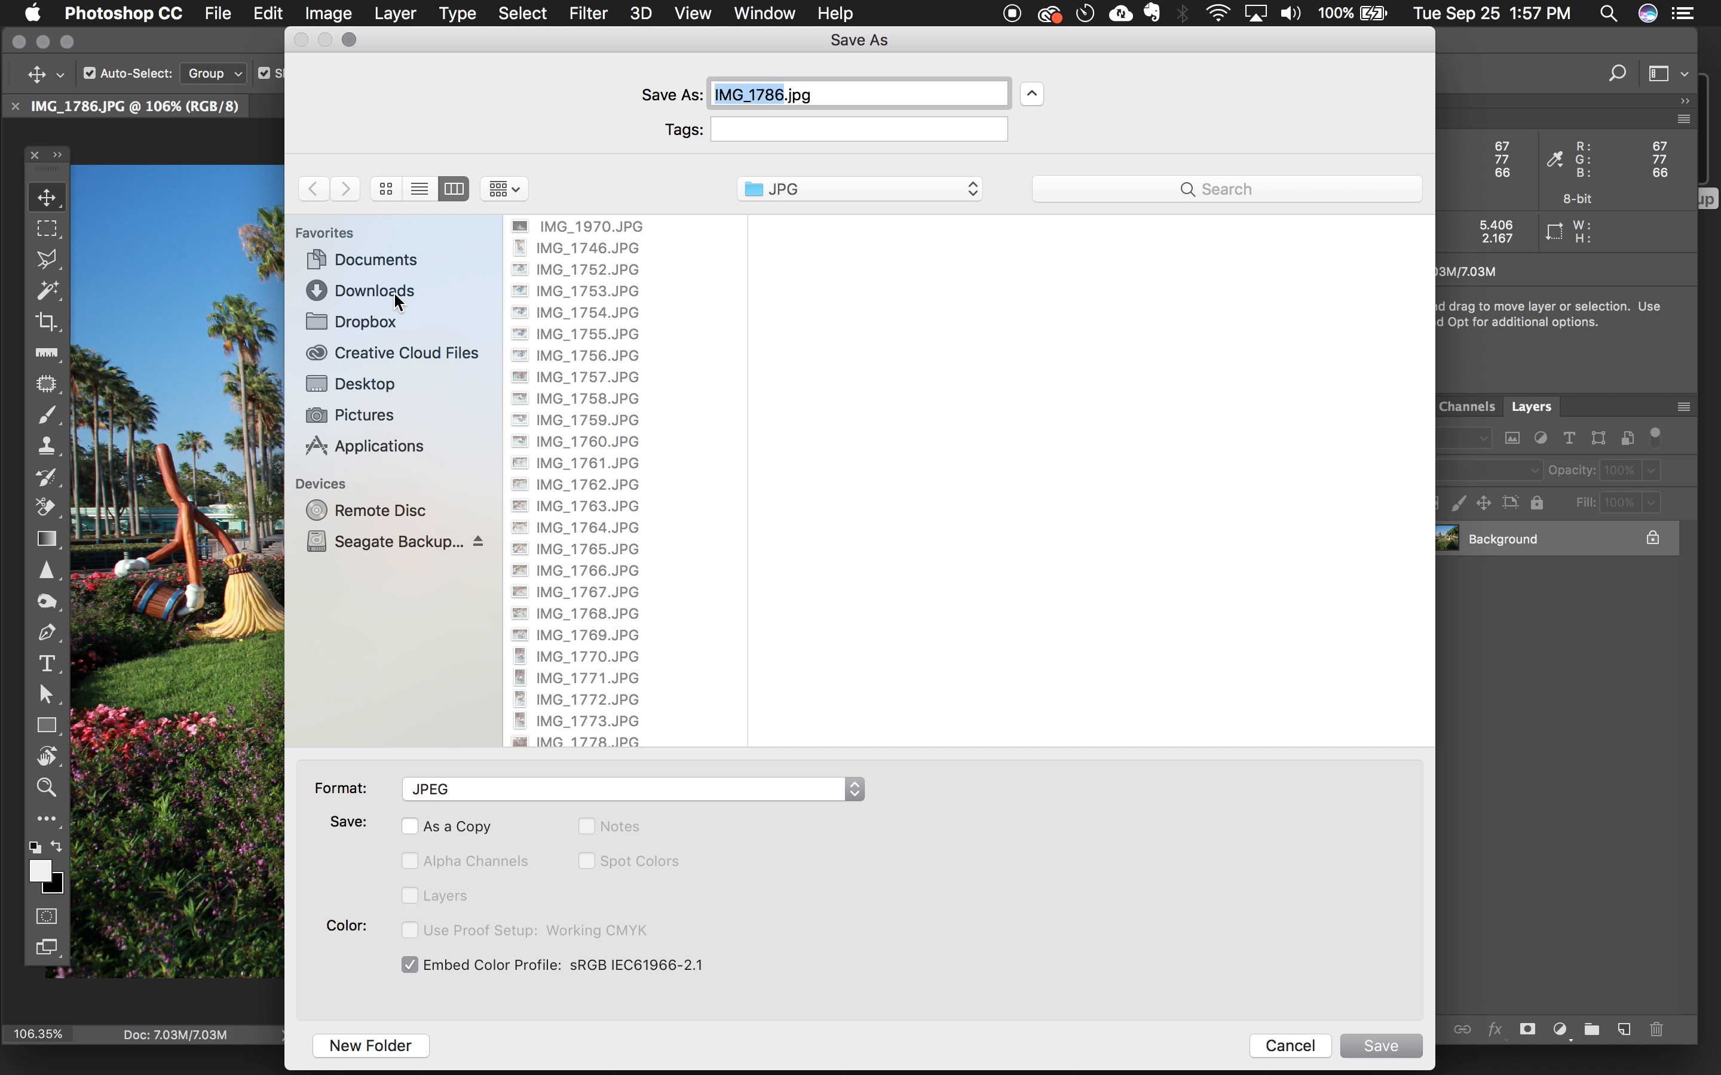
{"action": "left_click", "coordinate": [383, 259]}
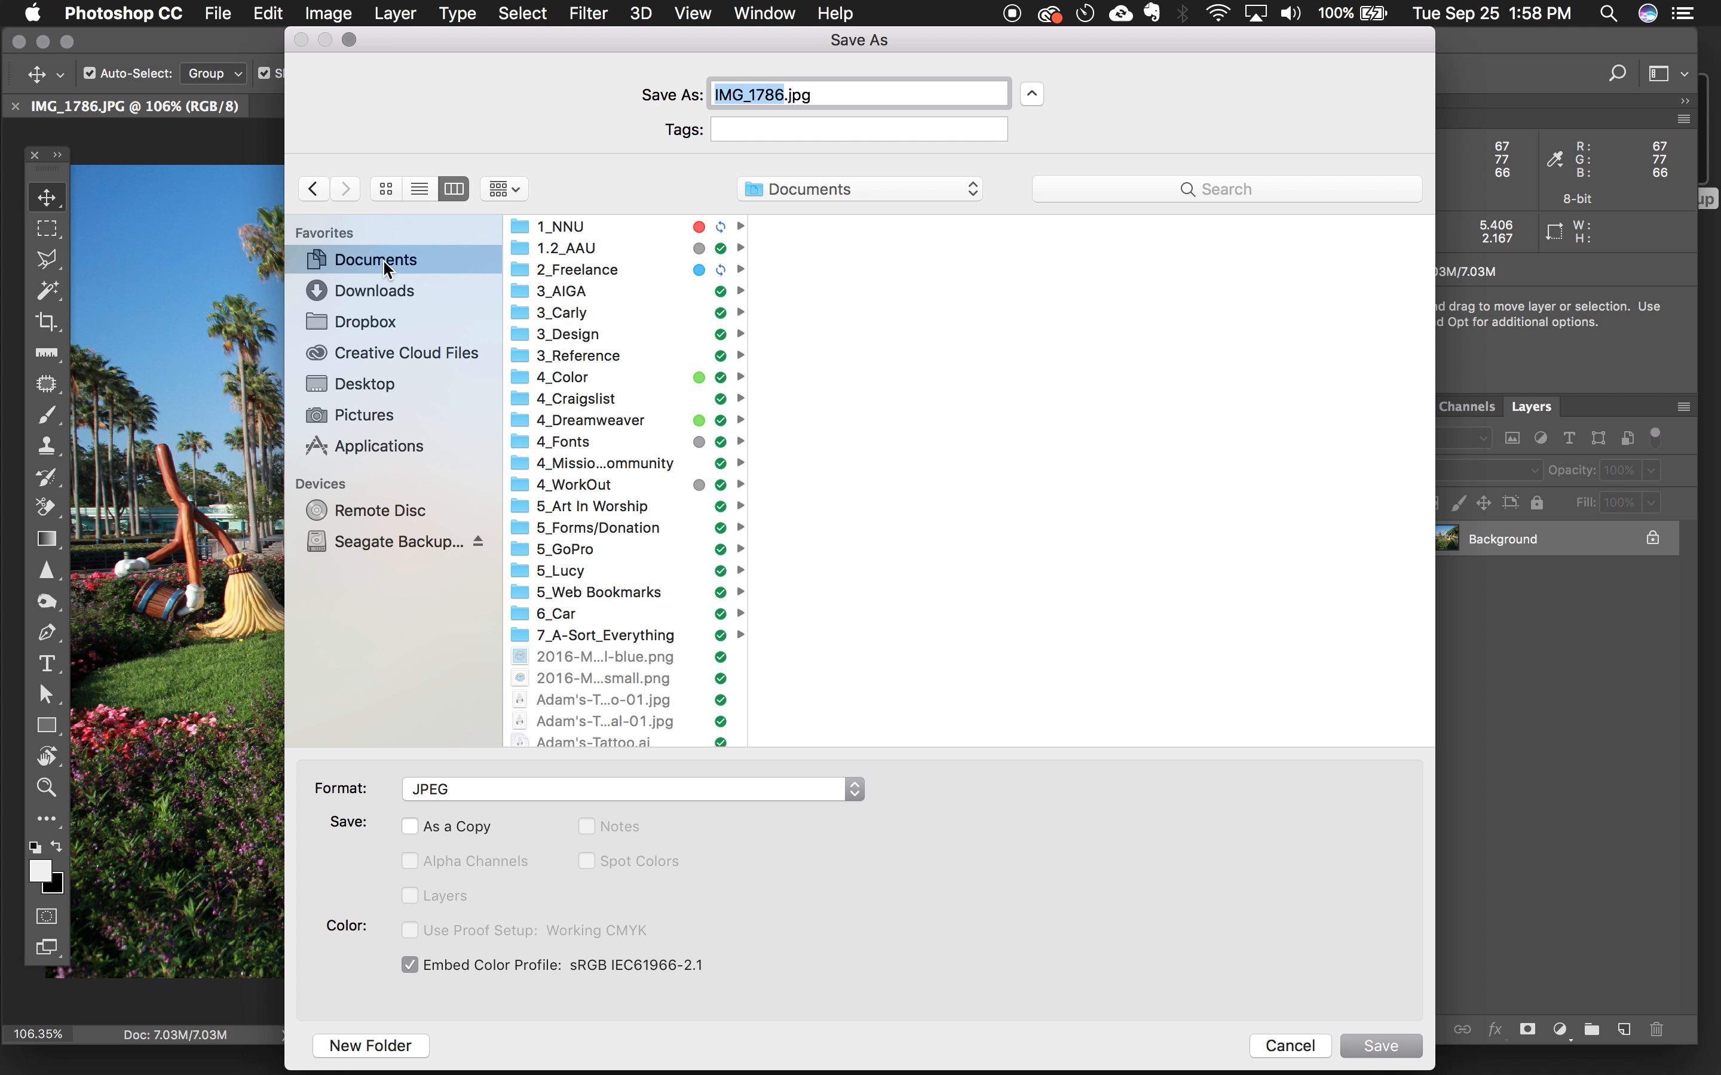
{"action": "left_click", "coordinate": [396, 542]}
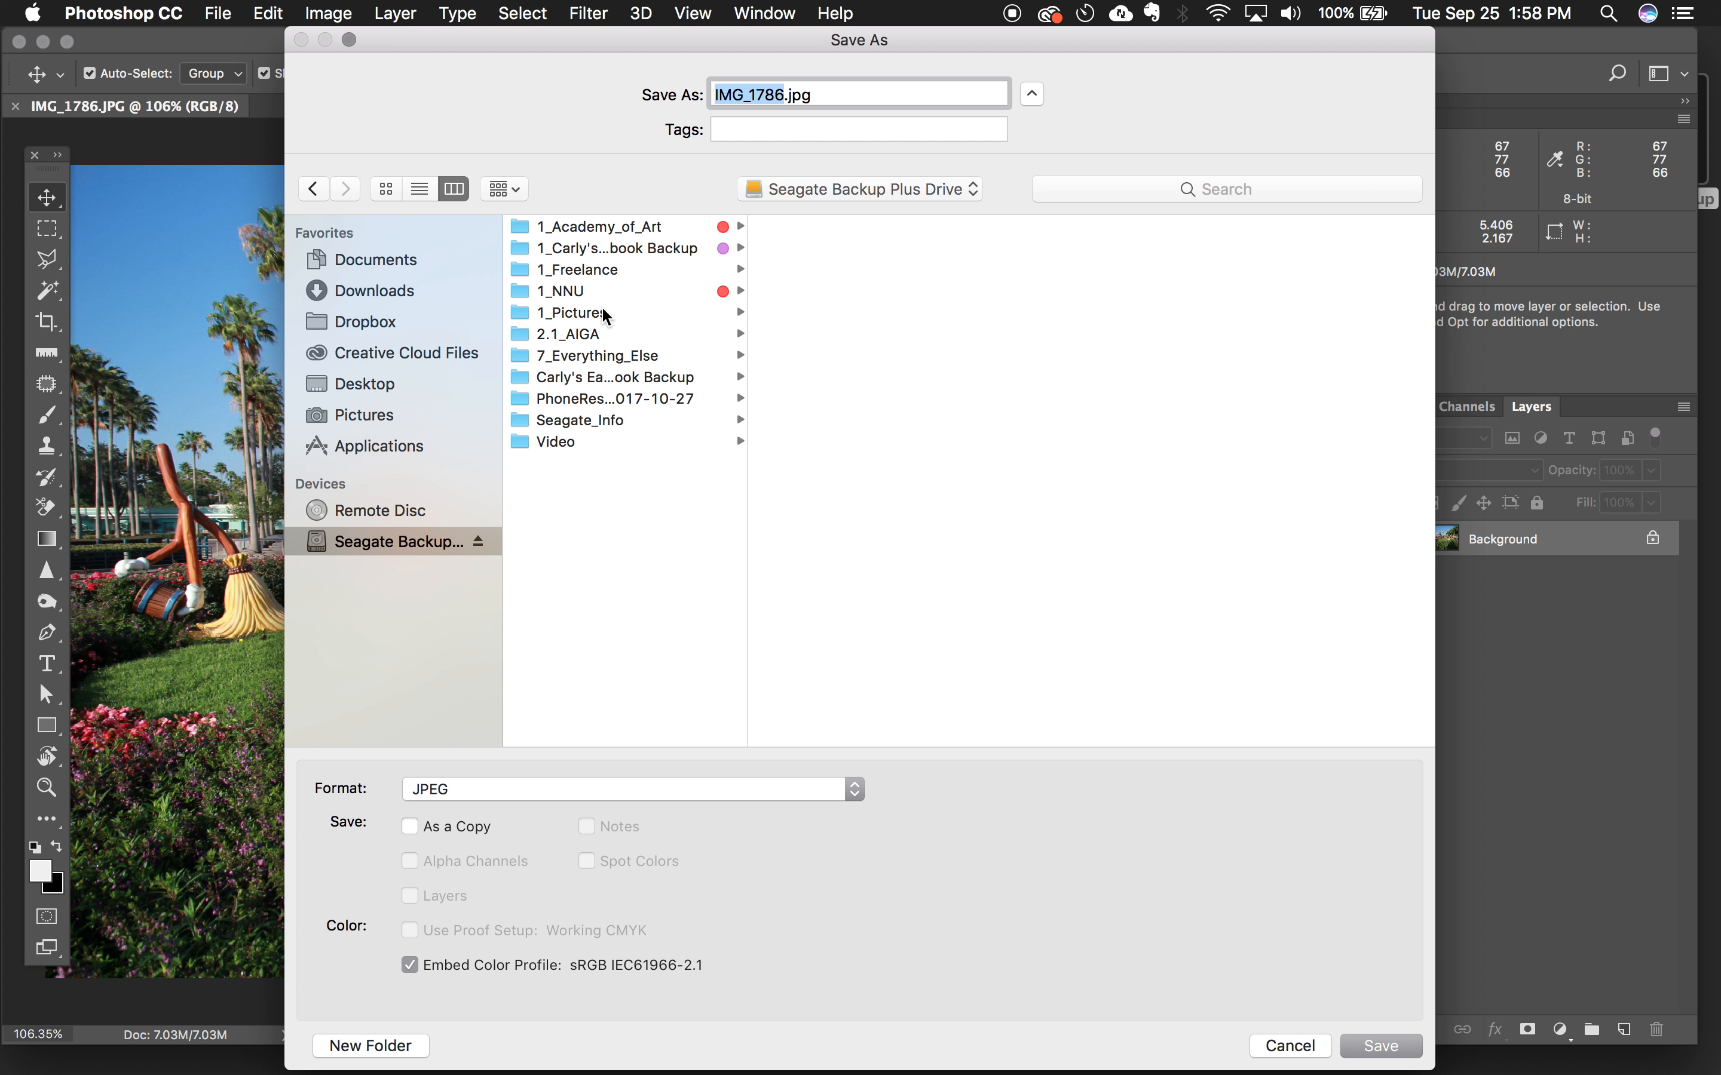
{"action": "left_click", "coordinate": [603, 291]}
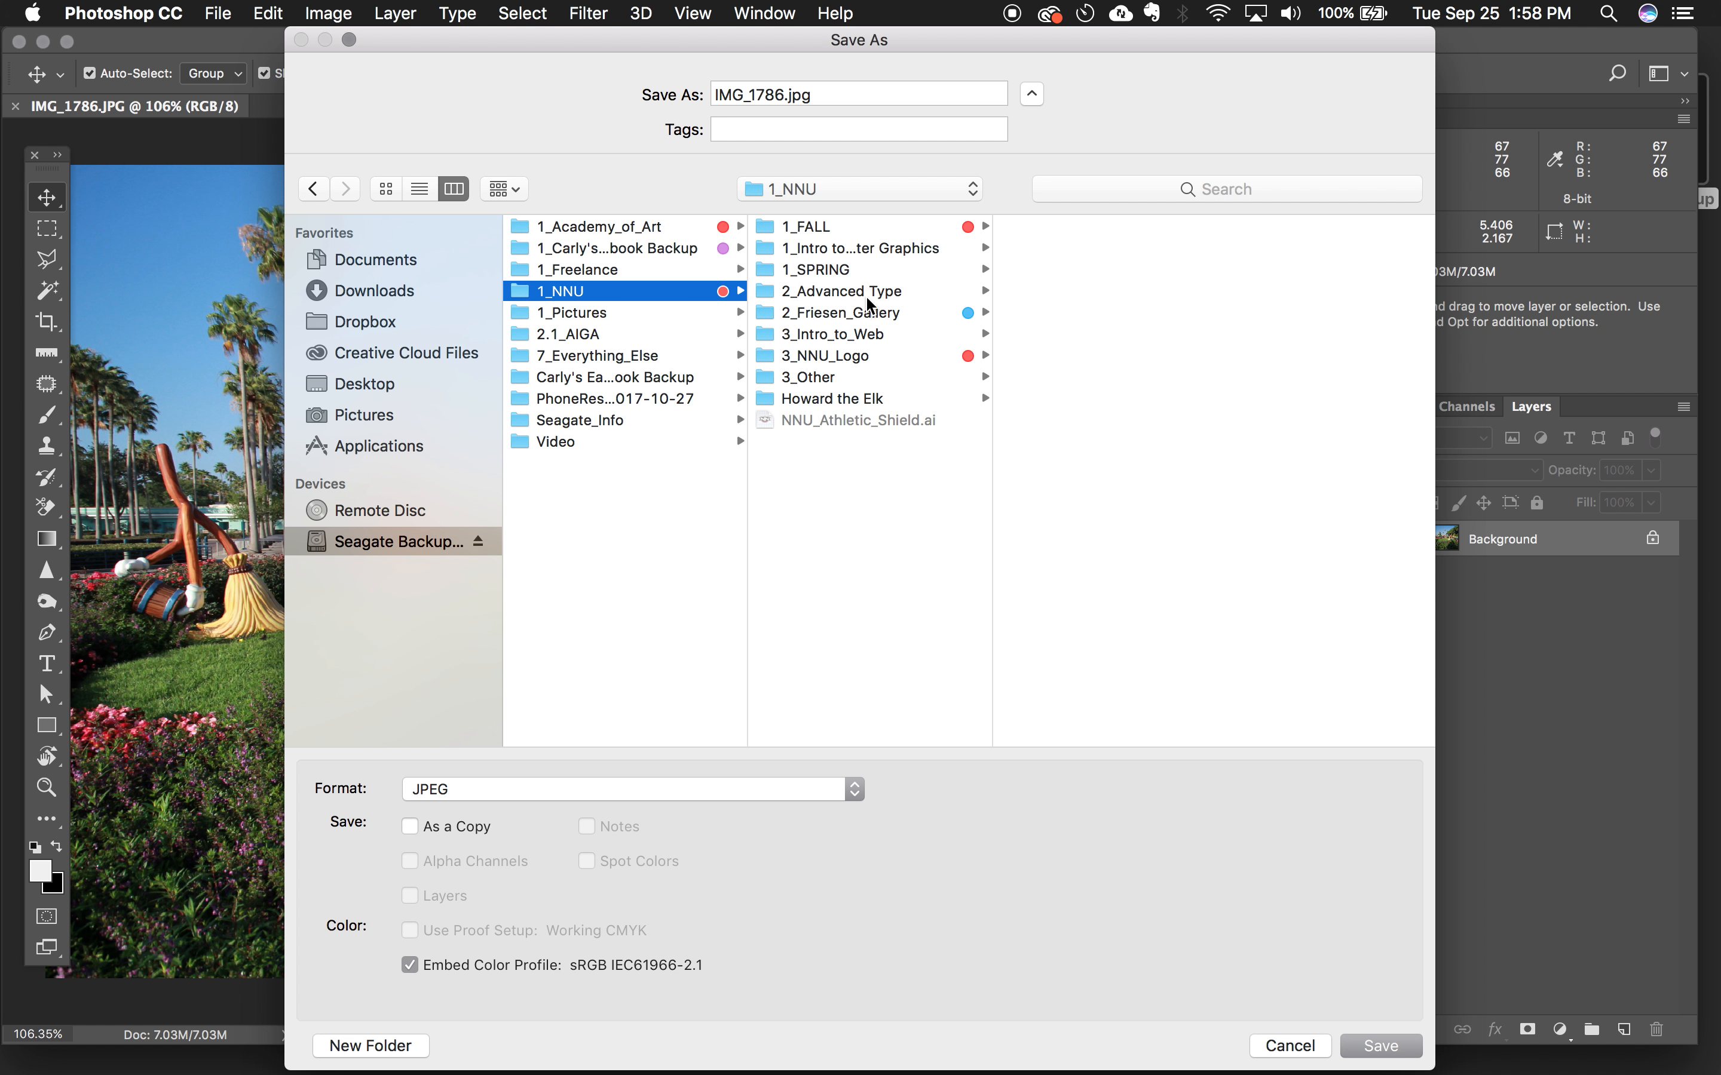
{"action": "left_click", "coordinate": [858, 228]}
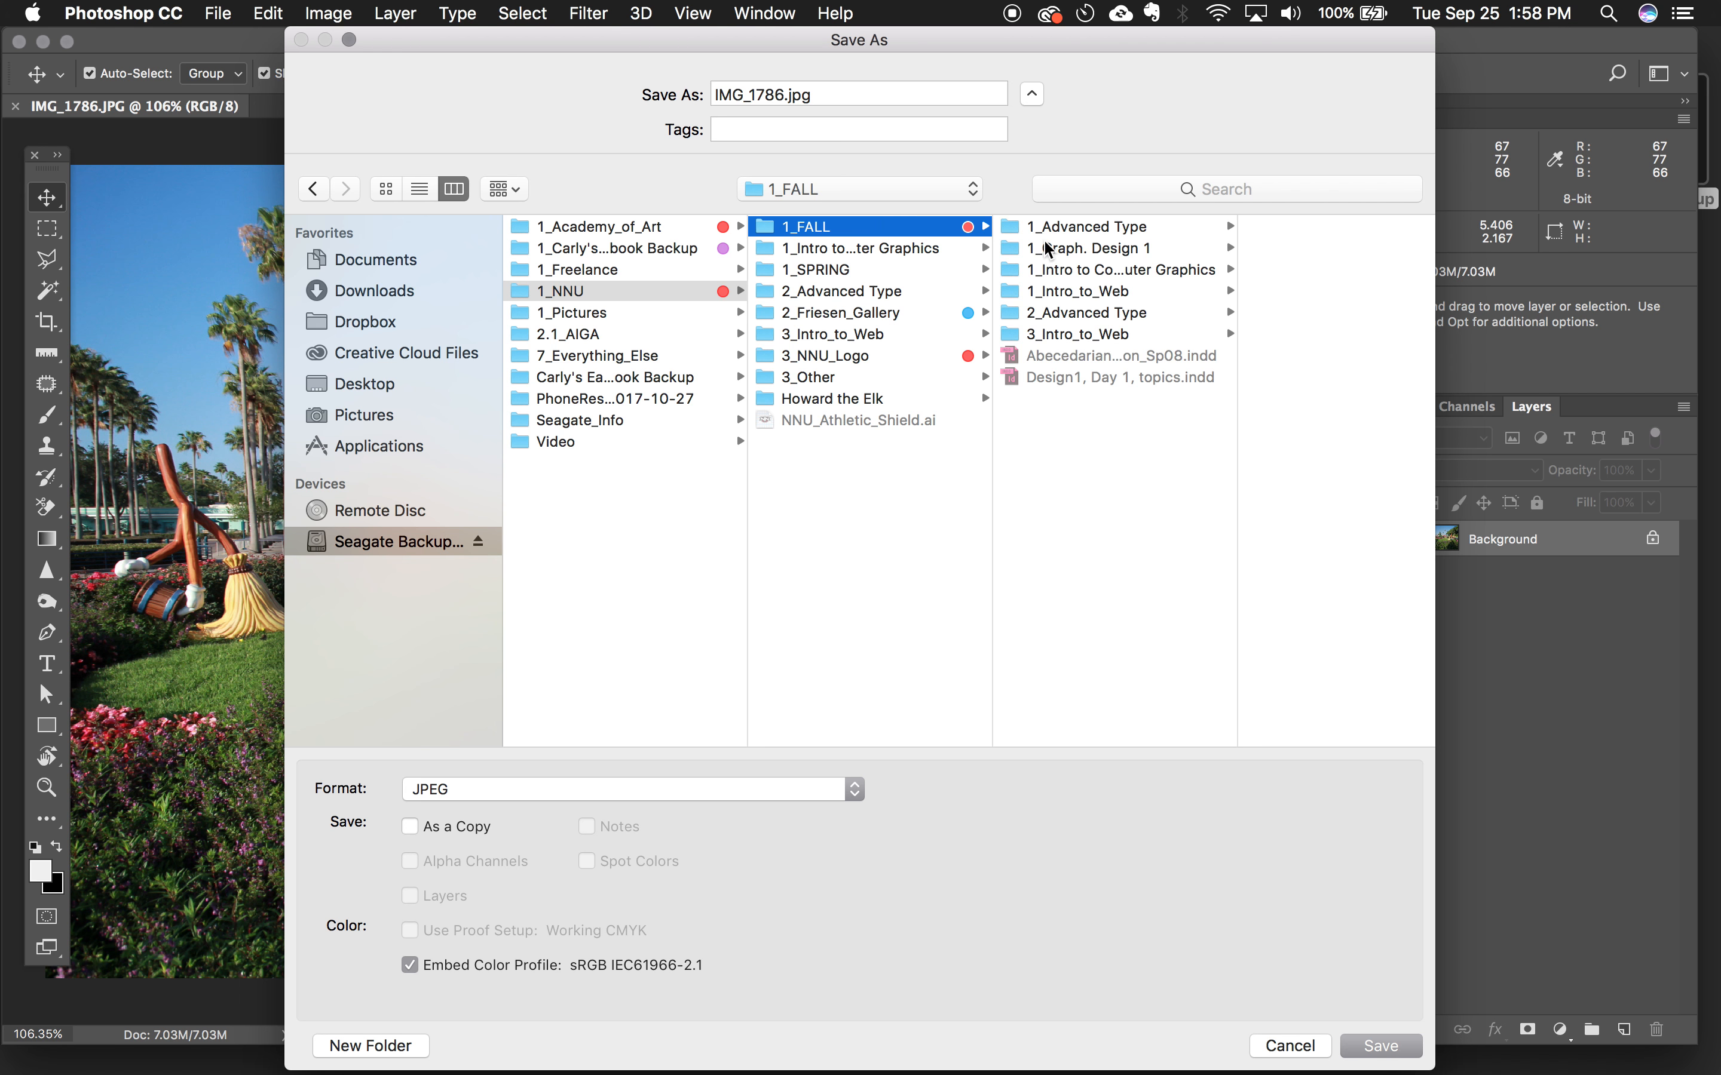
{"action": "left_click", "coordinate": [1156, 297]}
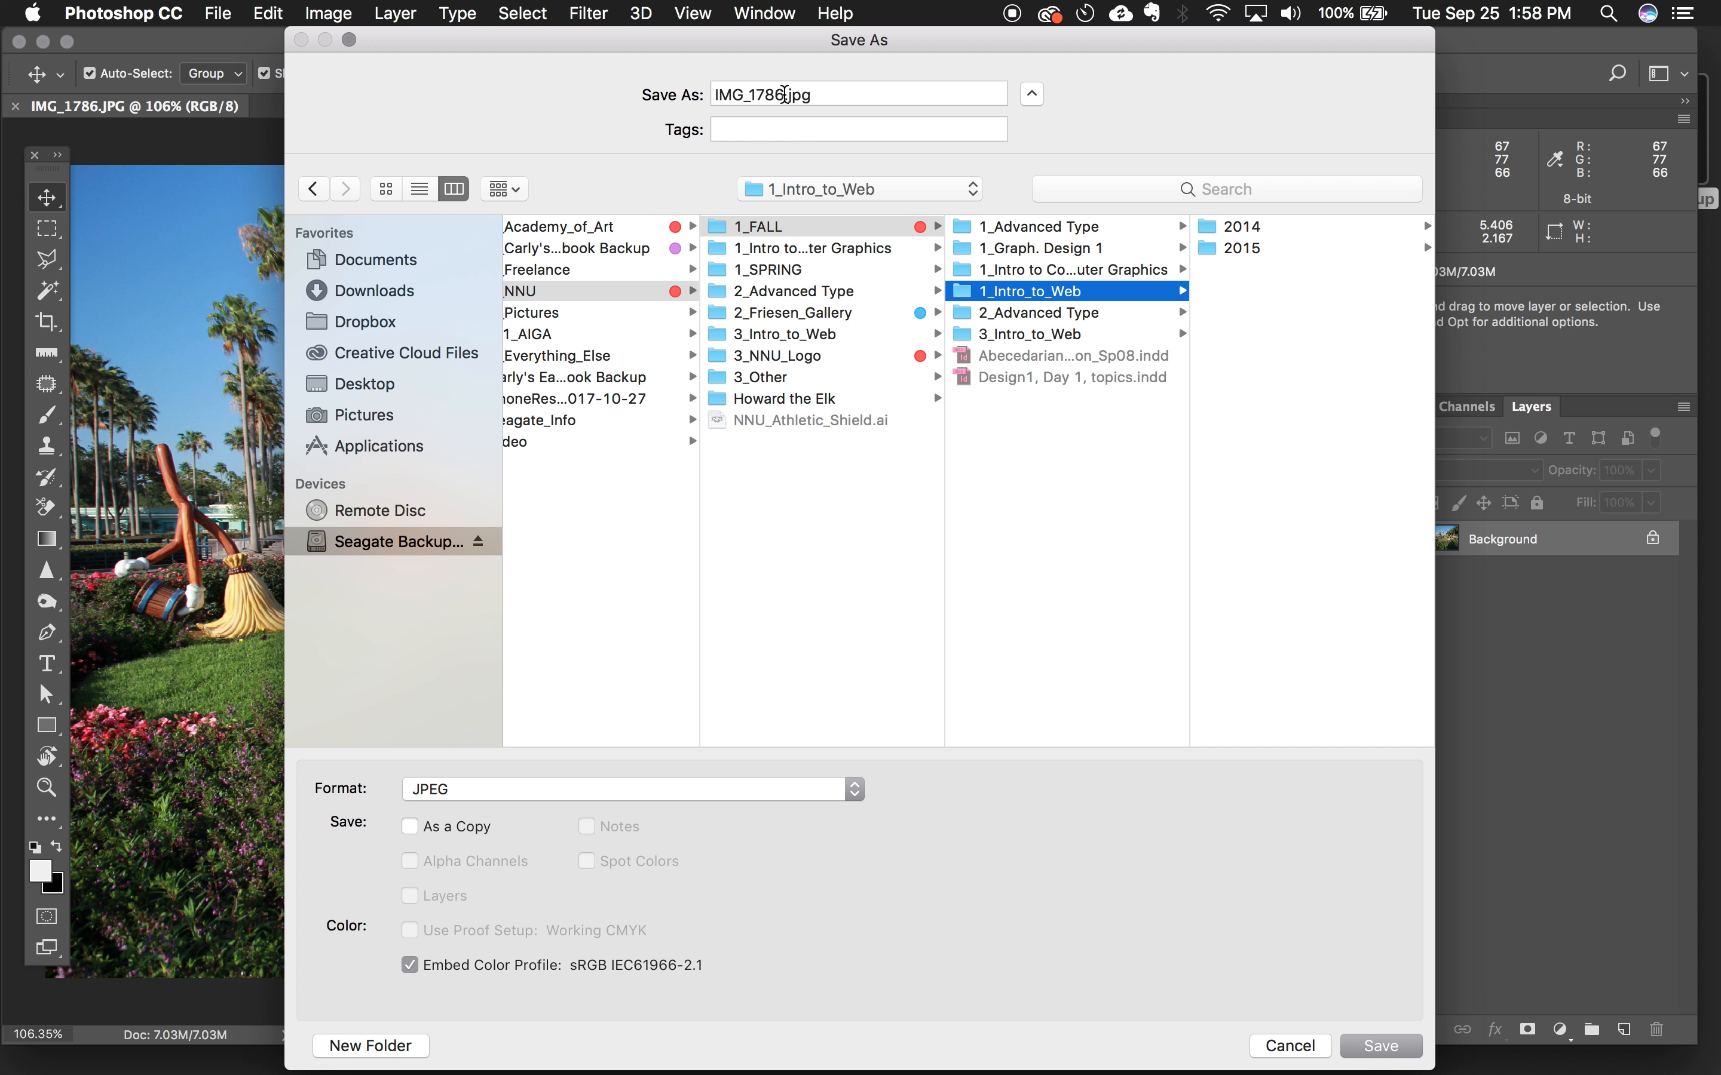
- Name the new file Mickey and keep JPEG as its format
{"action": "left_click_drag", "start_coordinate": [784, 94], "coordinate": [741, 94]}
{"action": "key", "text": "BackSpace"}
{"action": "key", "text": "BackSpace"}
{"action": "key", "text": "BackSpace"}
{"action": "key", "text": "BackSpace"}
{"action": "type", "text": "Mickey"}
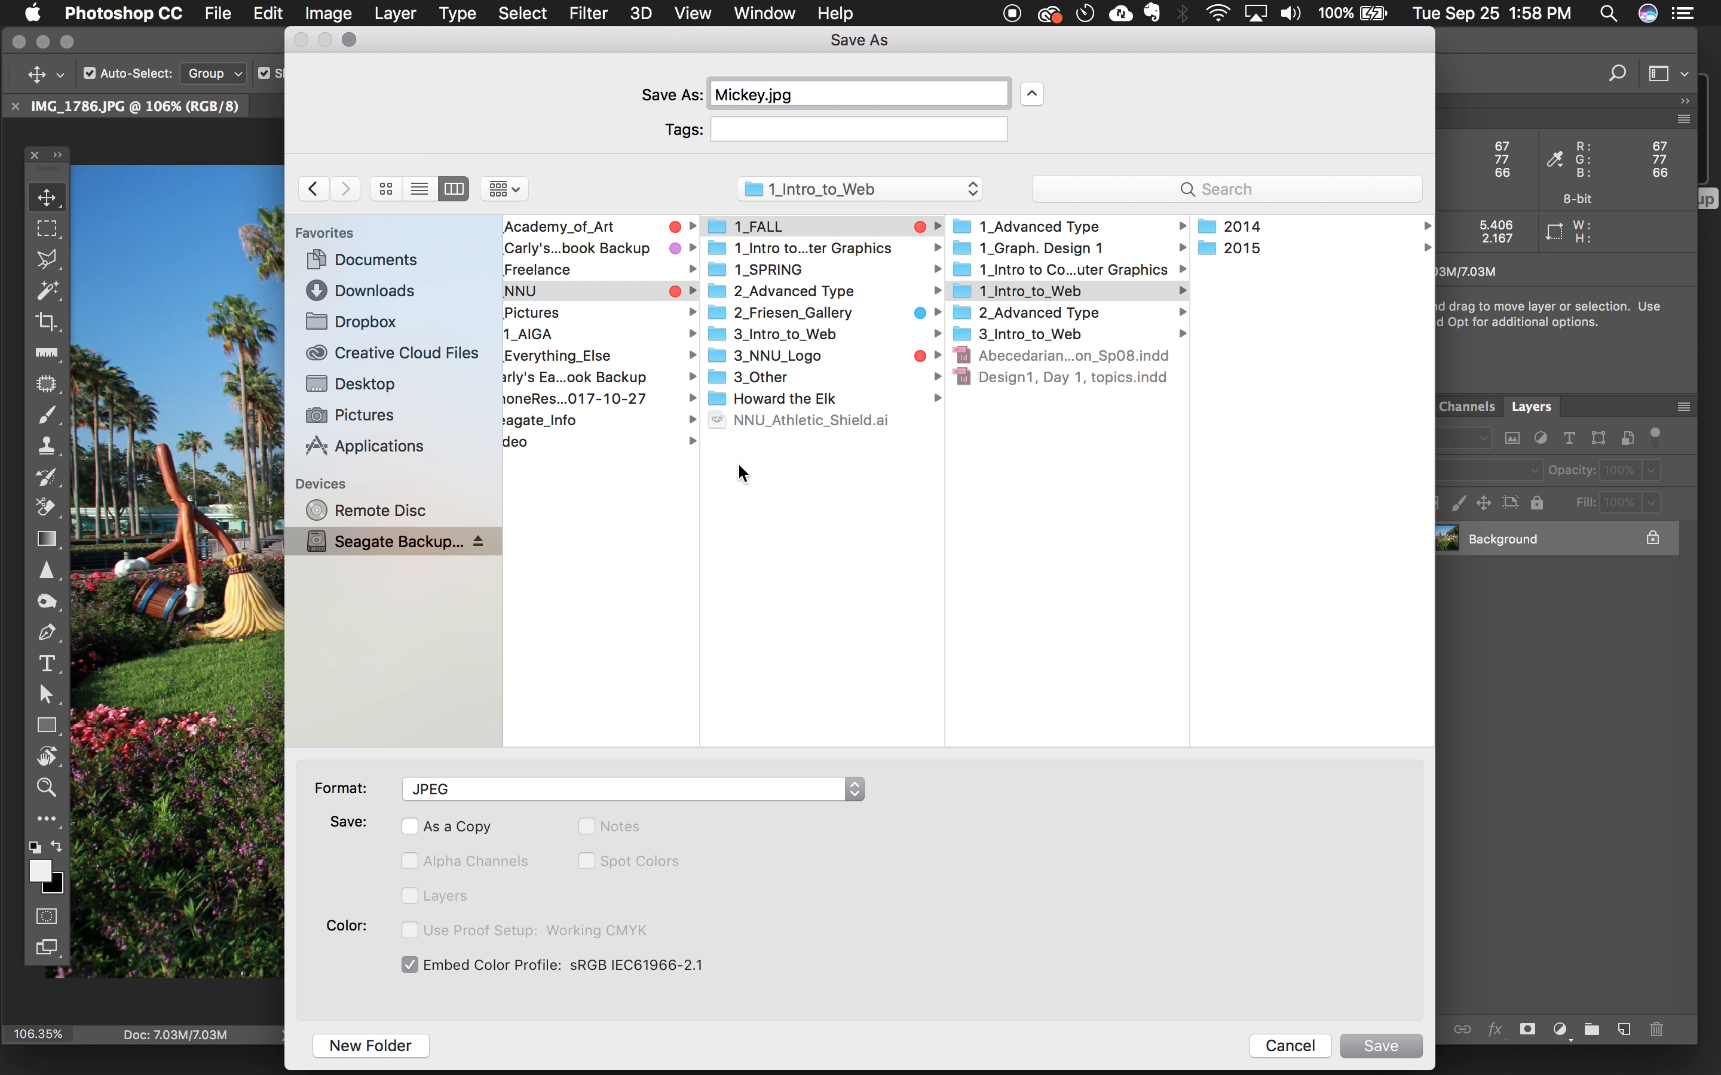
{"action": "left_click", "coordinate": [687, 789]}
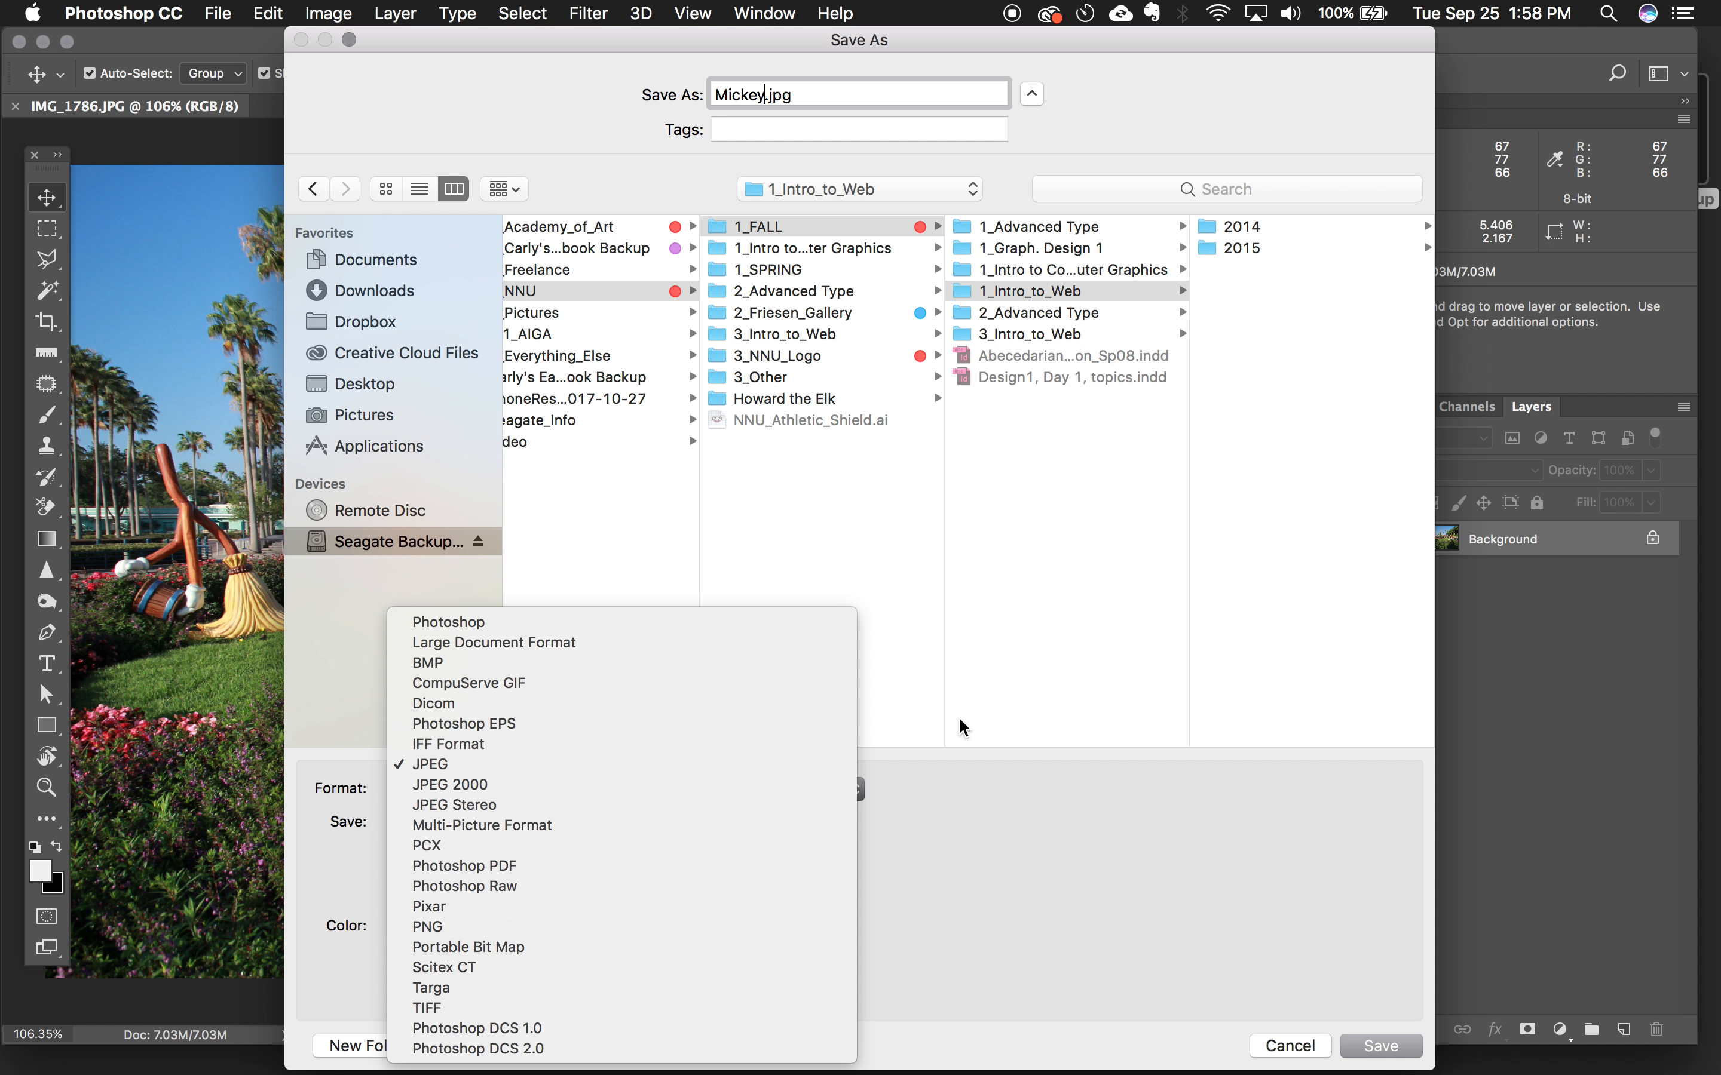
{"action": "left_click", "coordinate": [475, 766]}
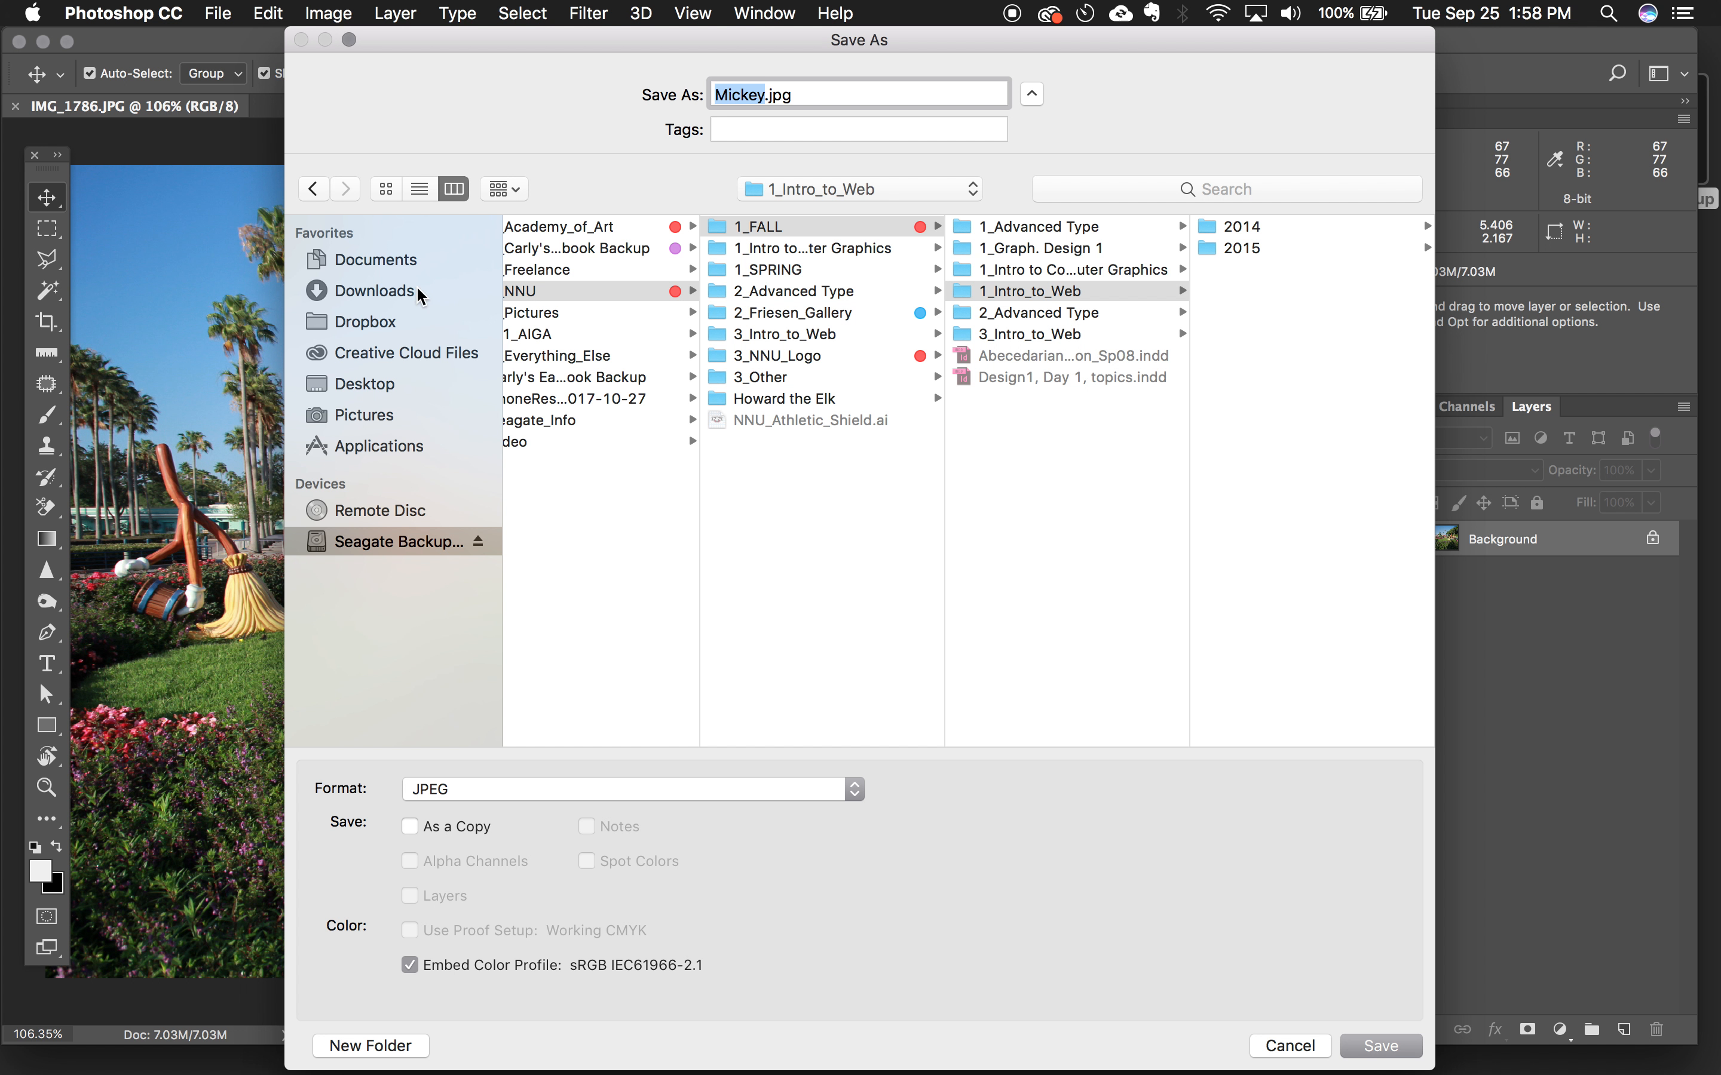
- Save the file to the Desktop with JPEG quality 12 (Maximum)
{"action": "left_click", "coordinate": [393, 384]}
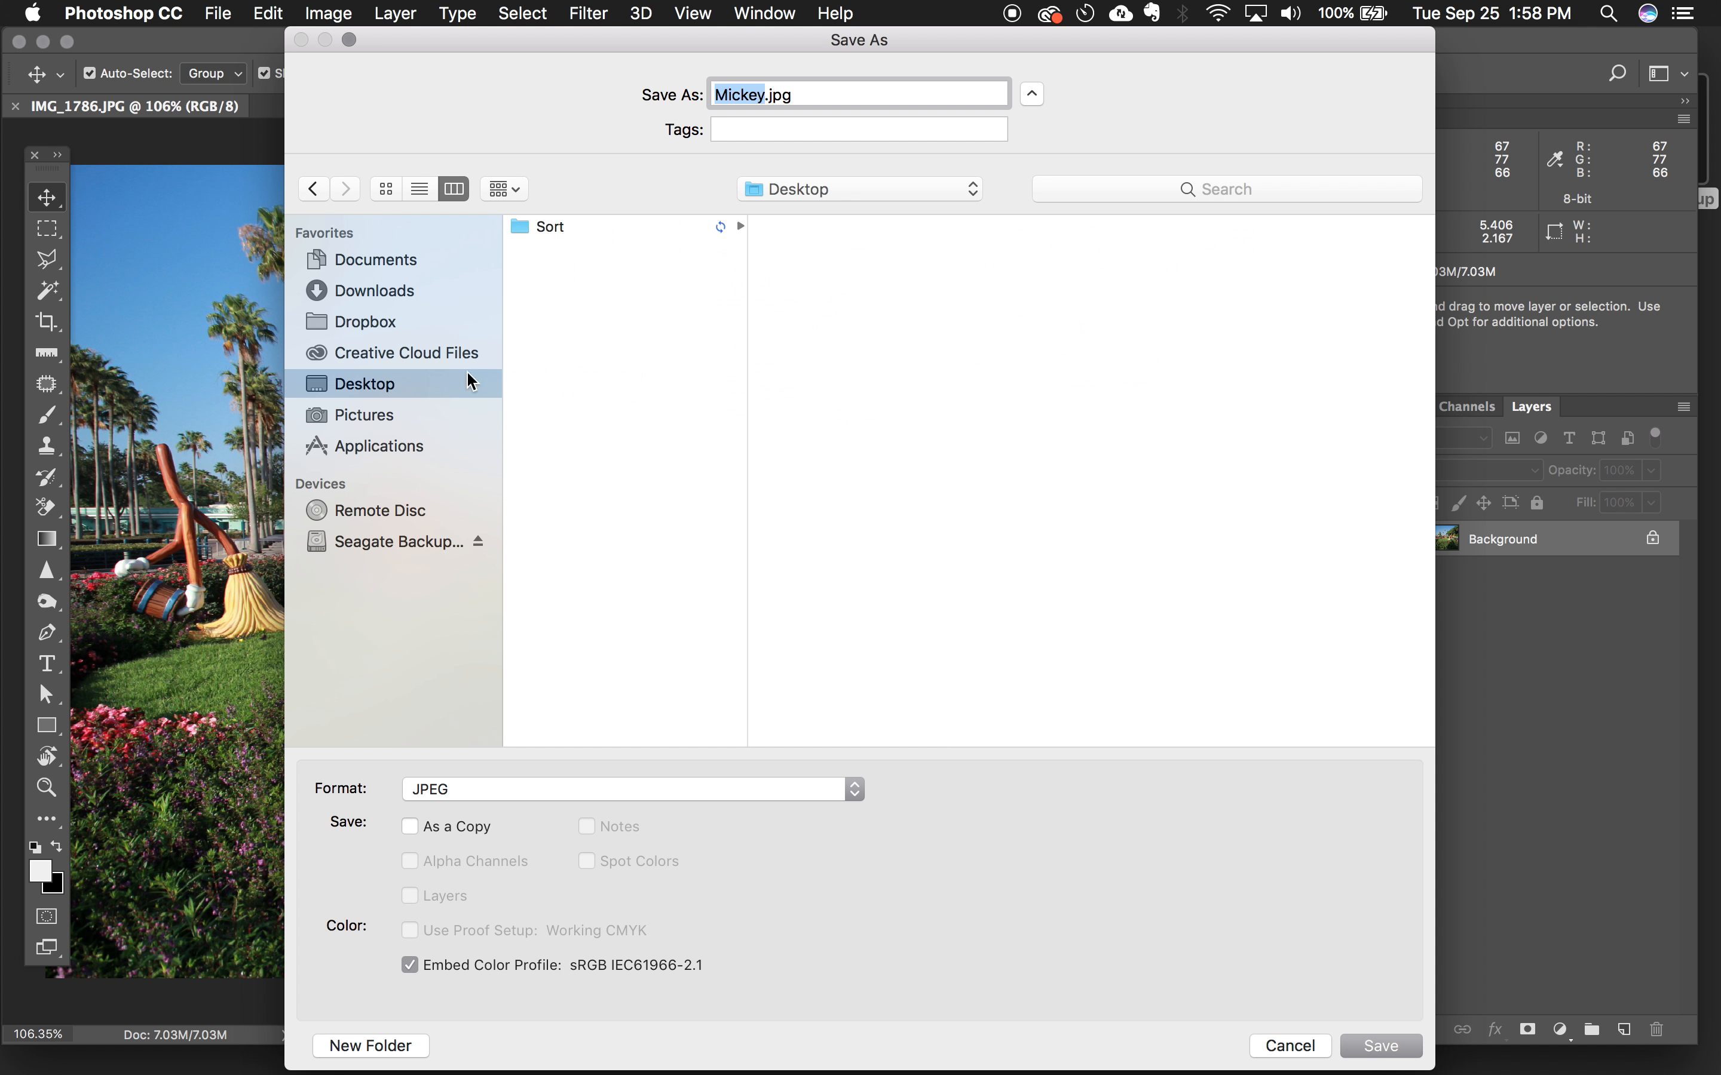
{"action": "left_click", "coordinate": [1381, 1045]}
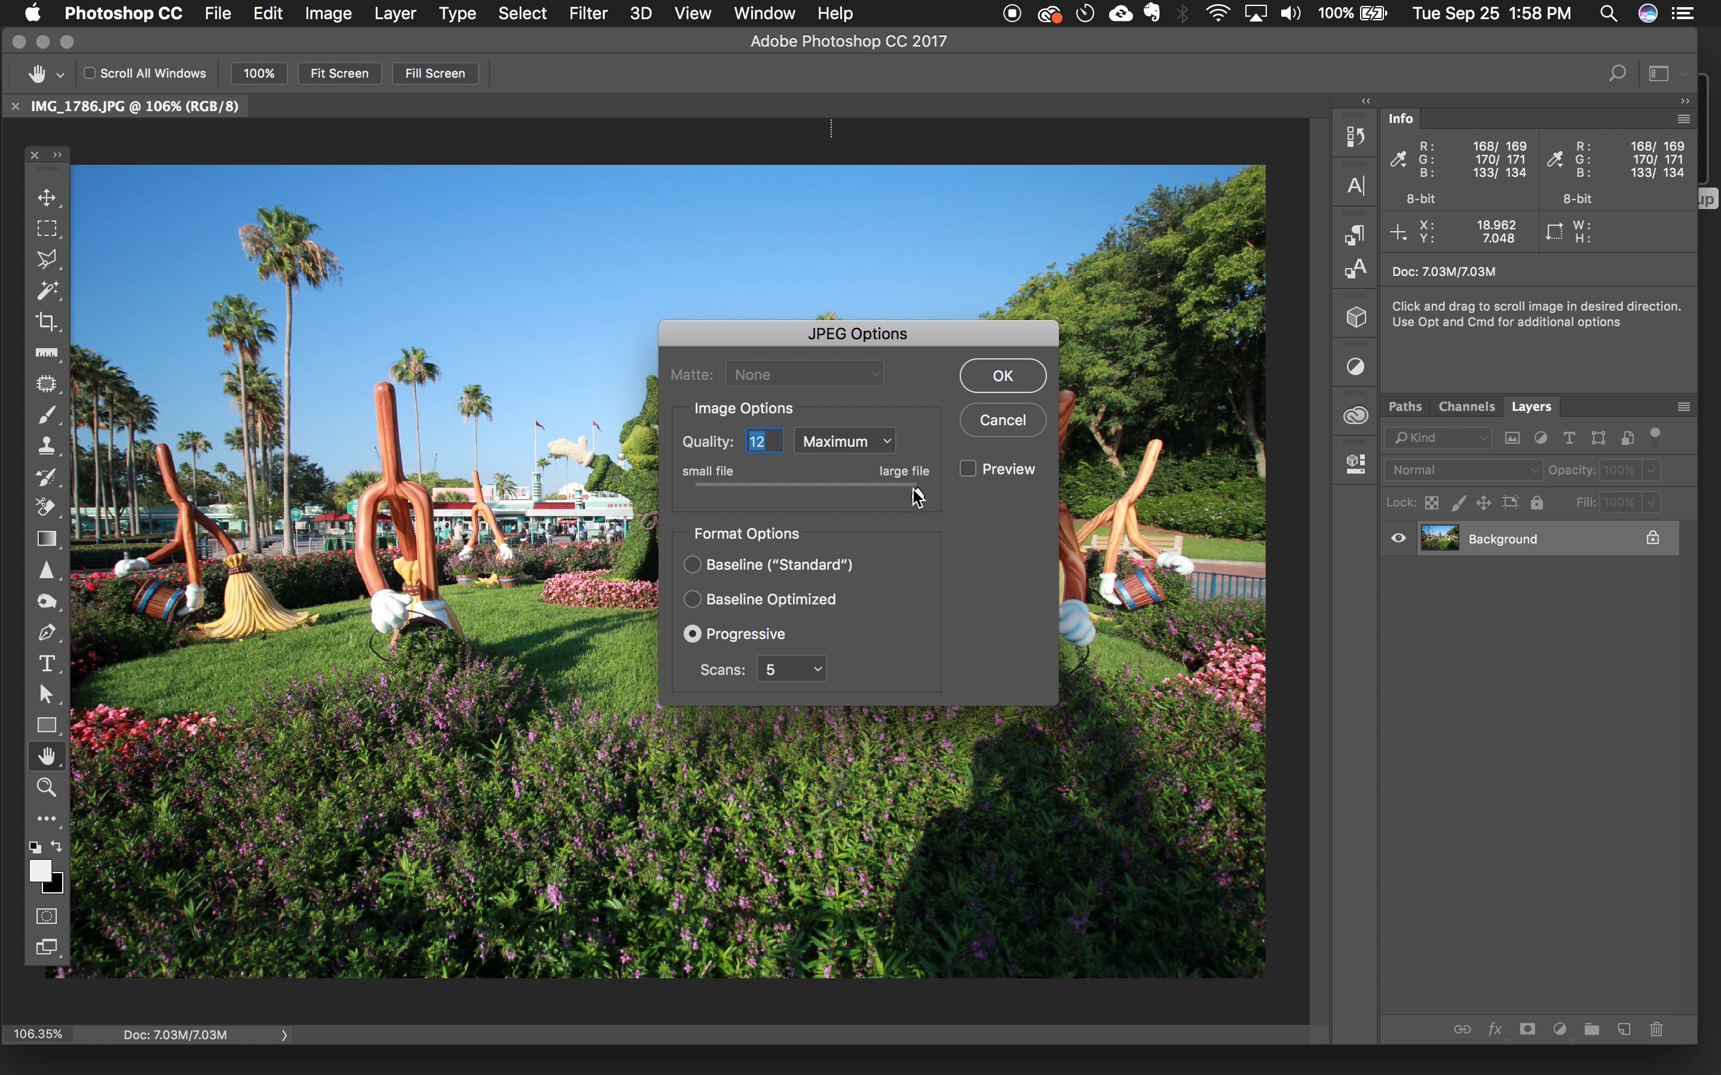
{"action": "left_click", "coordinate": [917, 499]}
{"action": "mouse_move", "coordinate": [917, 499]}
{"action": "left_mouse_down"}
{"action": "mouse_move", "coordinate": [852, 491]}
{"action": "mouse_move", "coordinate": [921, 499]}
{"action": "left_mouse_up"}
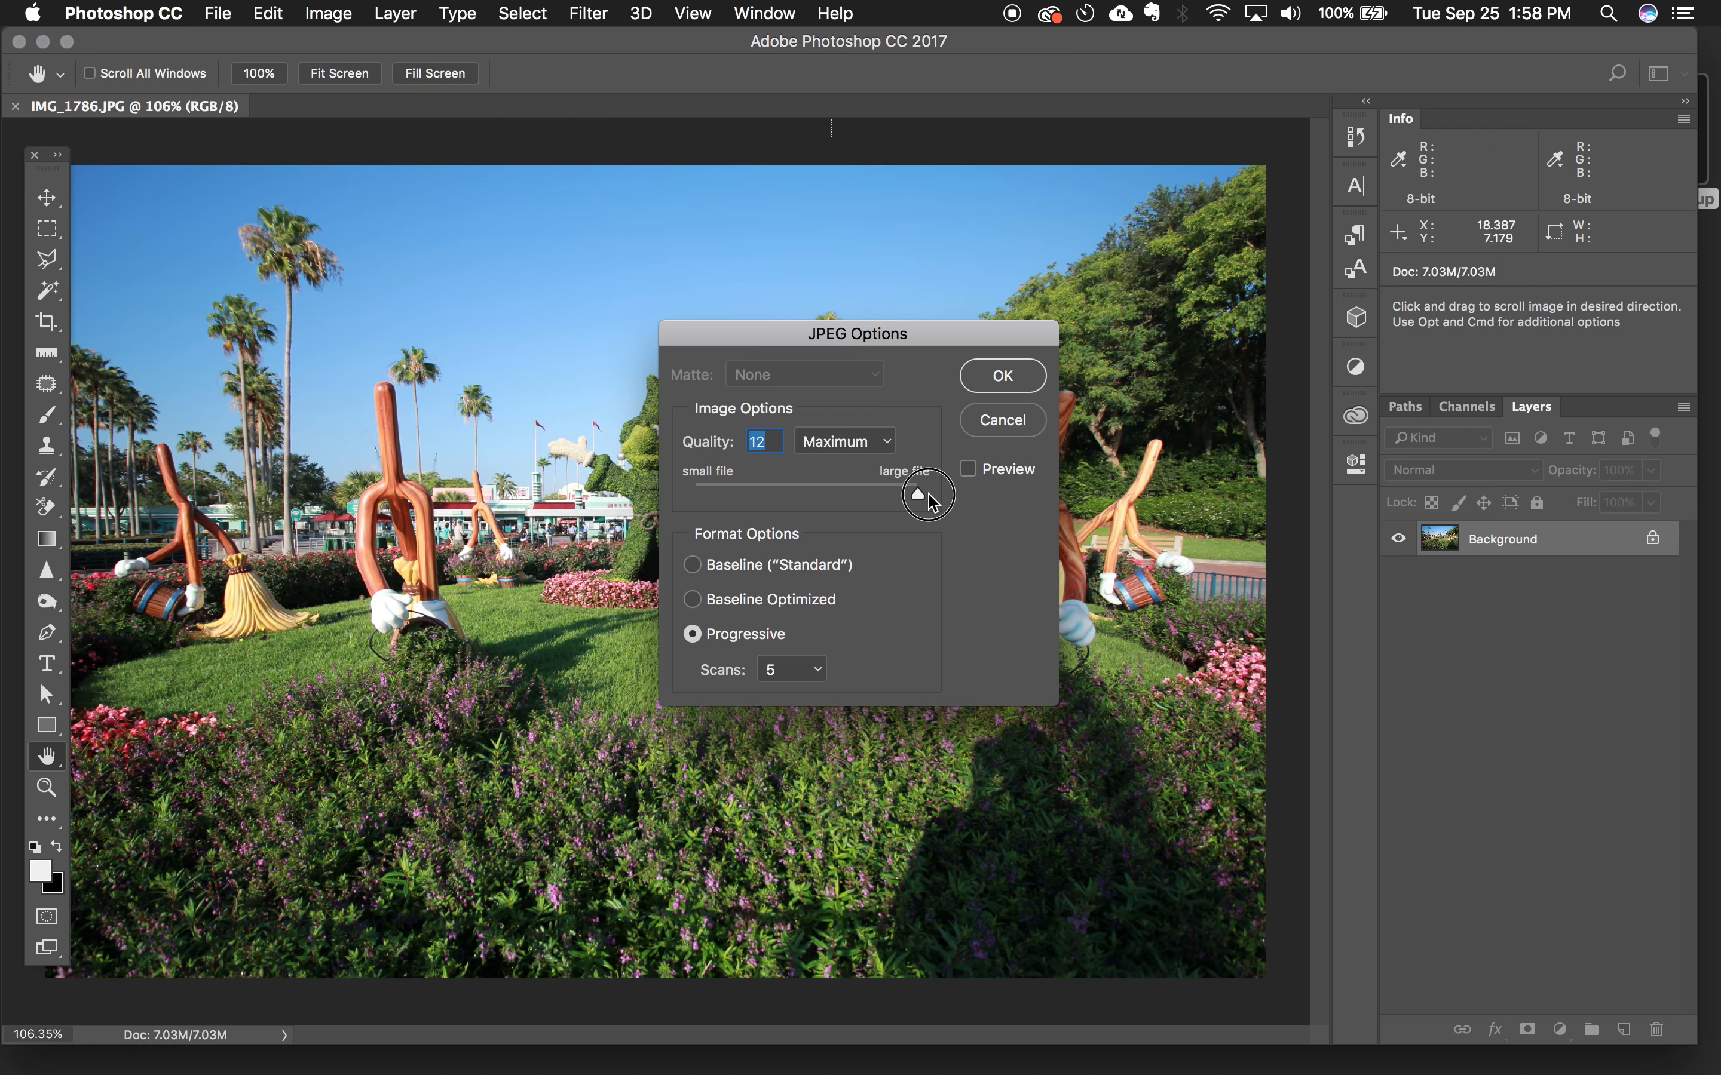
{"action": "left_click", "coordinate": [1015, 377]}
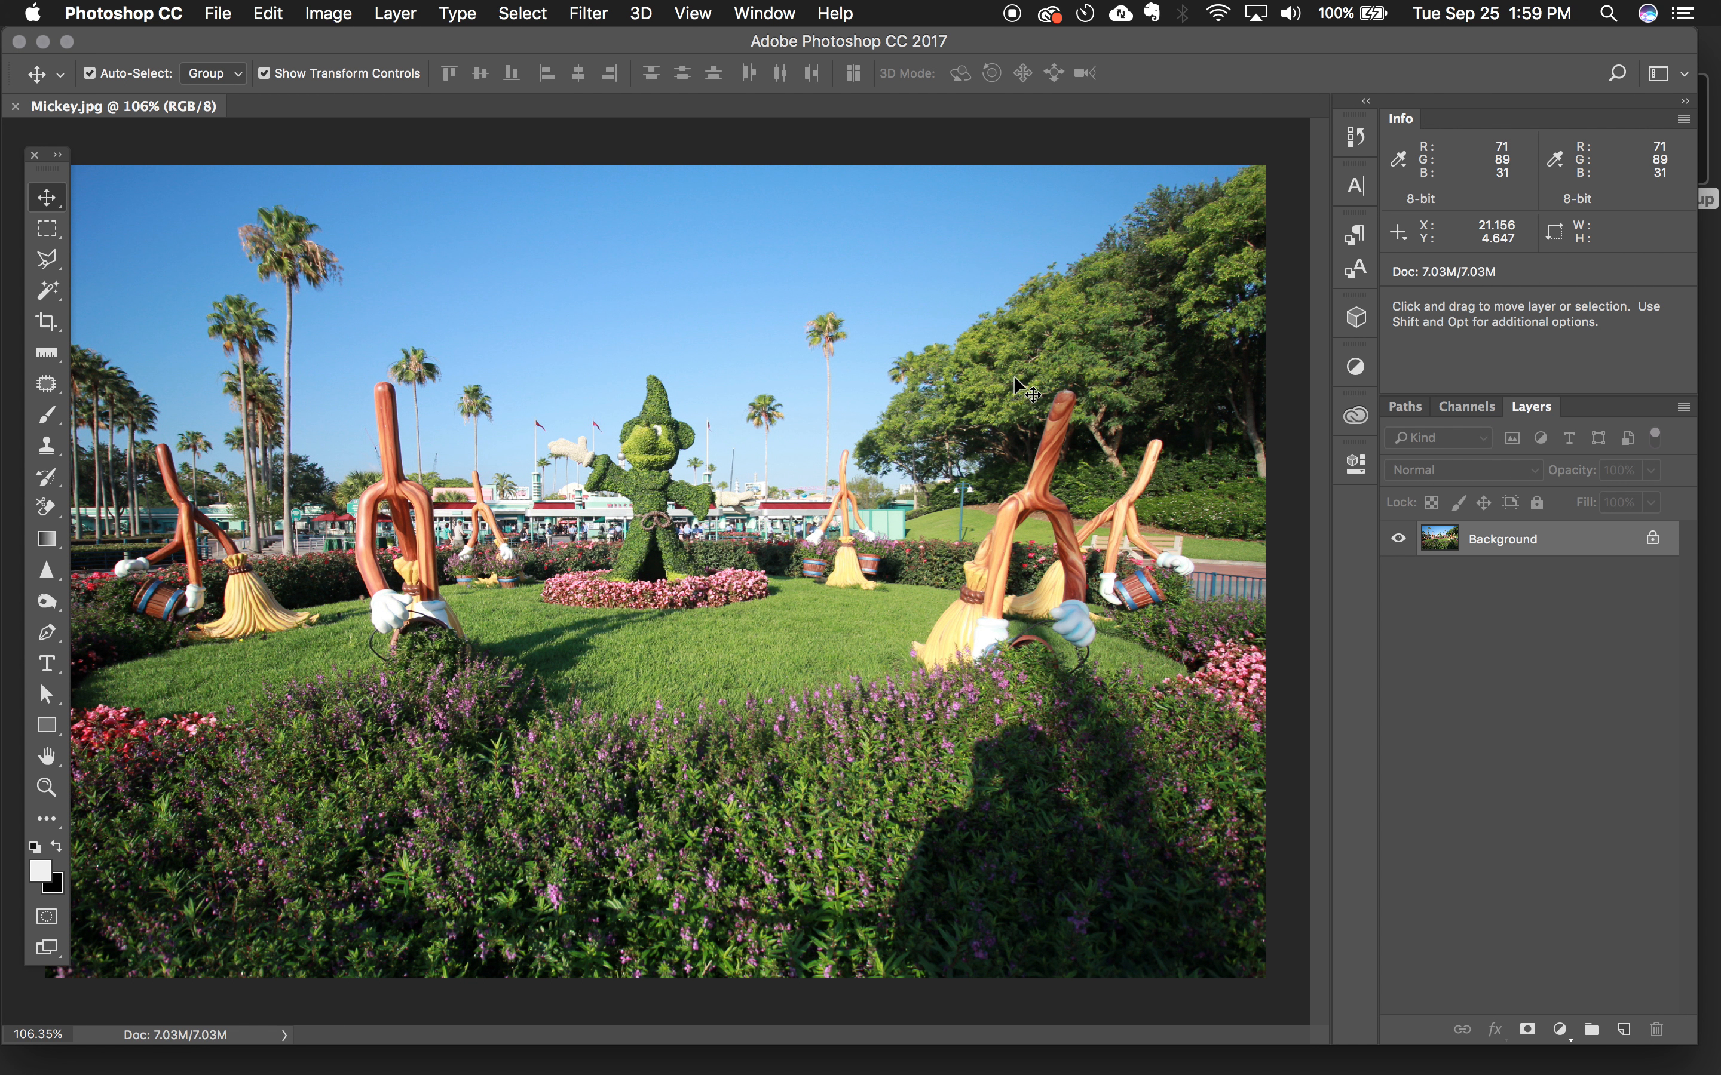
- Reveal the desktop, preview the saved Mickey.jpg in Finder, and return to Photoshop
{"action": "key", "text": "F11"}
{"action": "left_click", "coordinate": [1645, 419]}
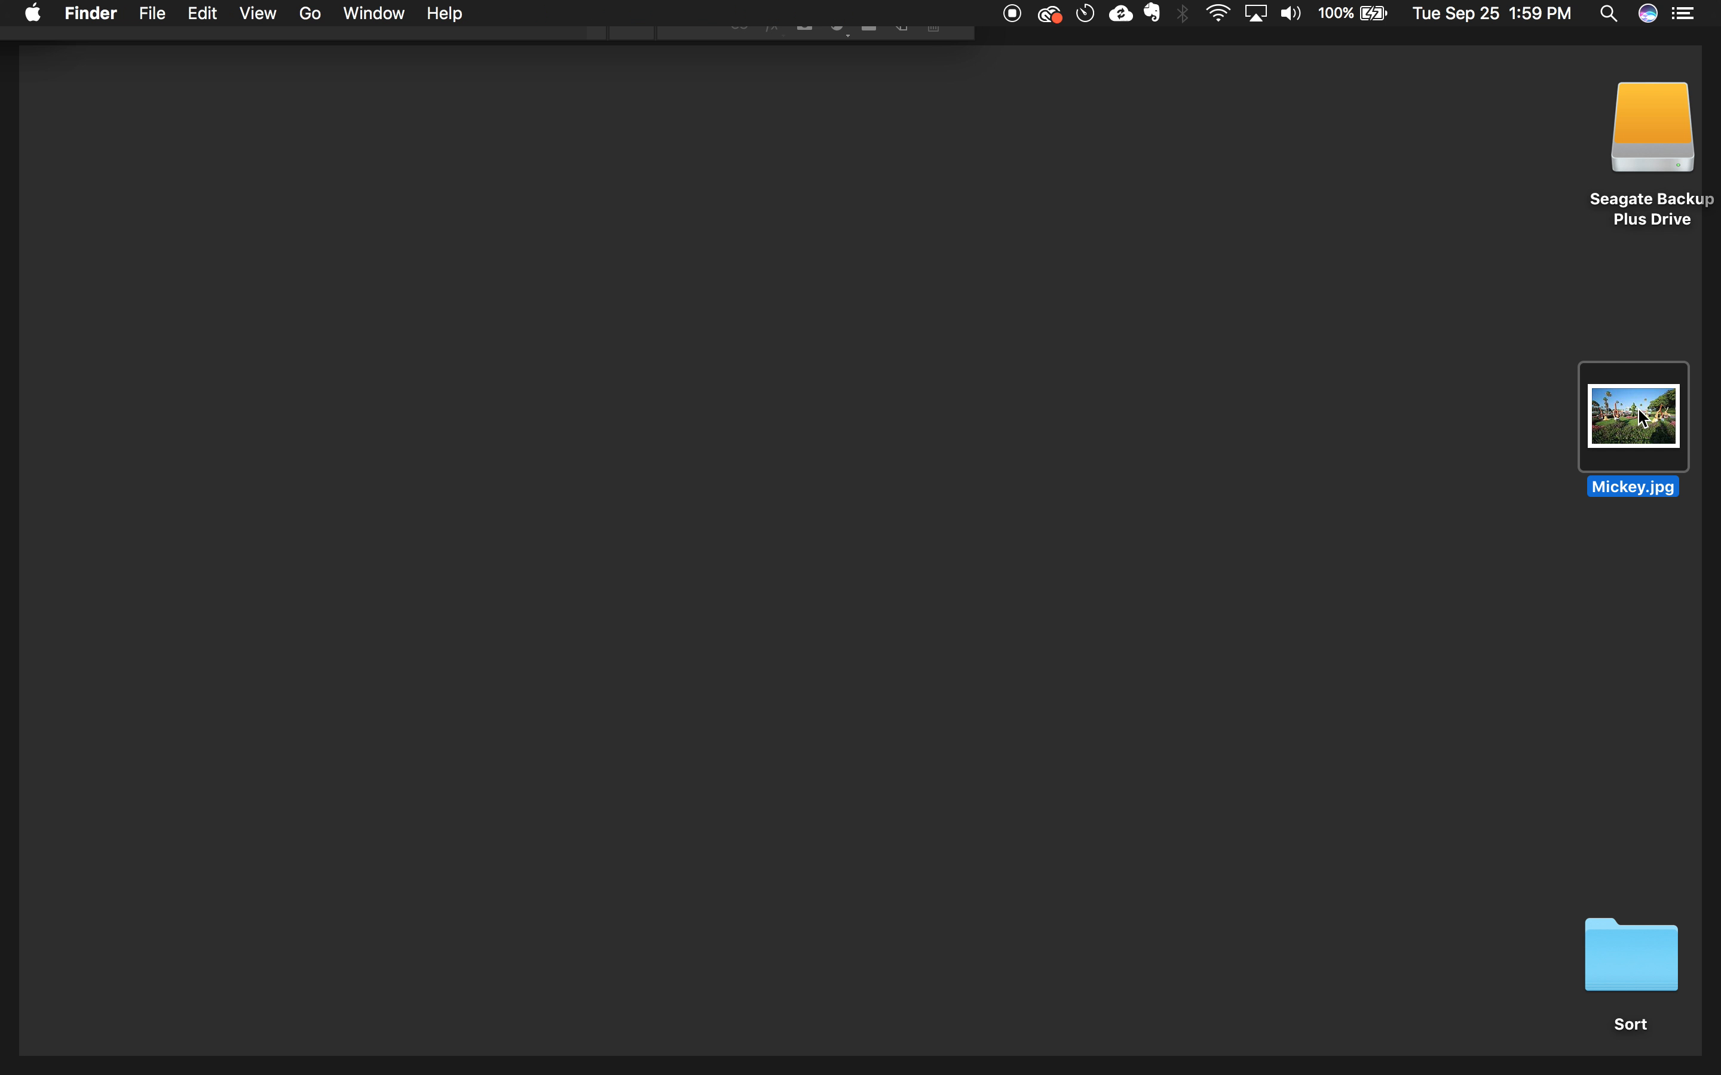
{"action": "key", "text": "space"}
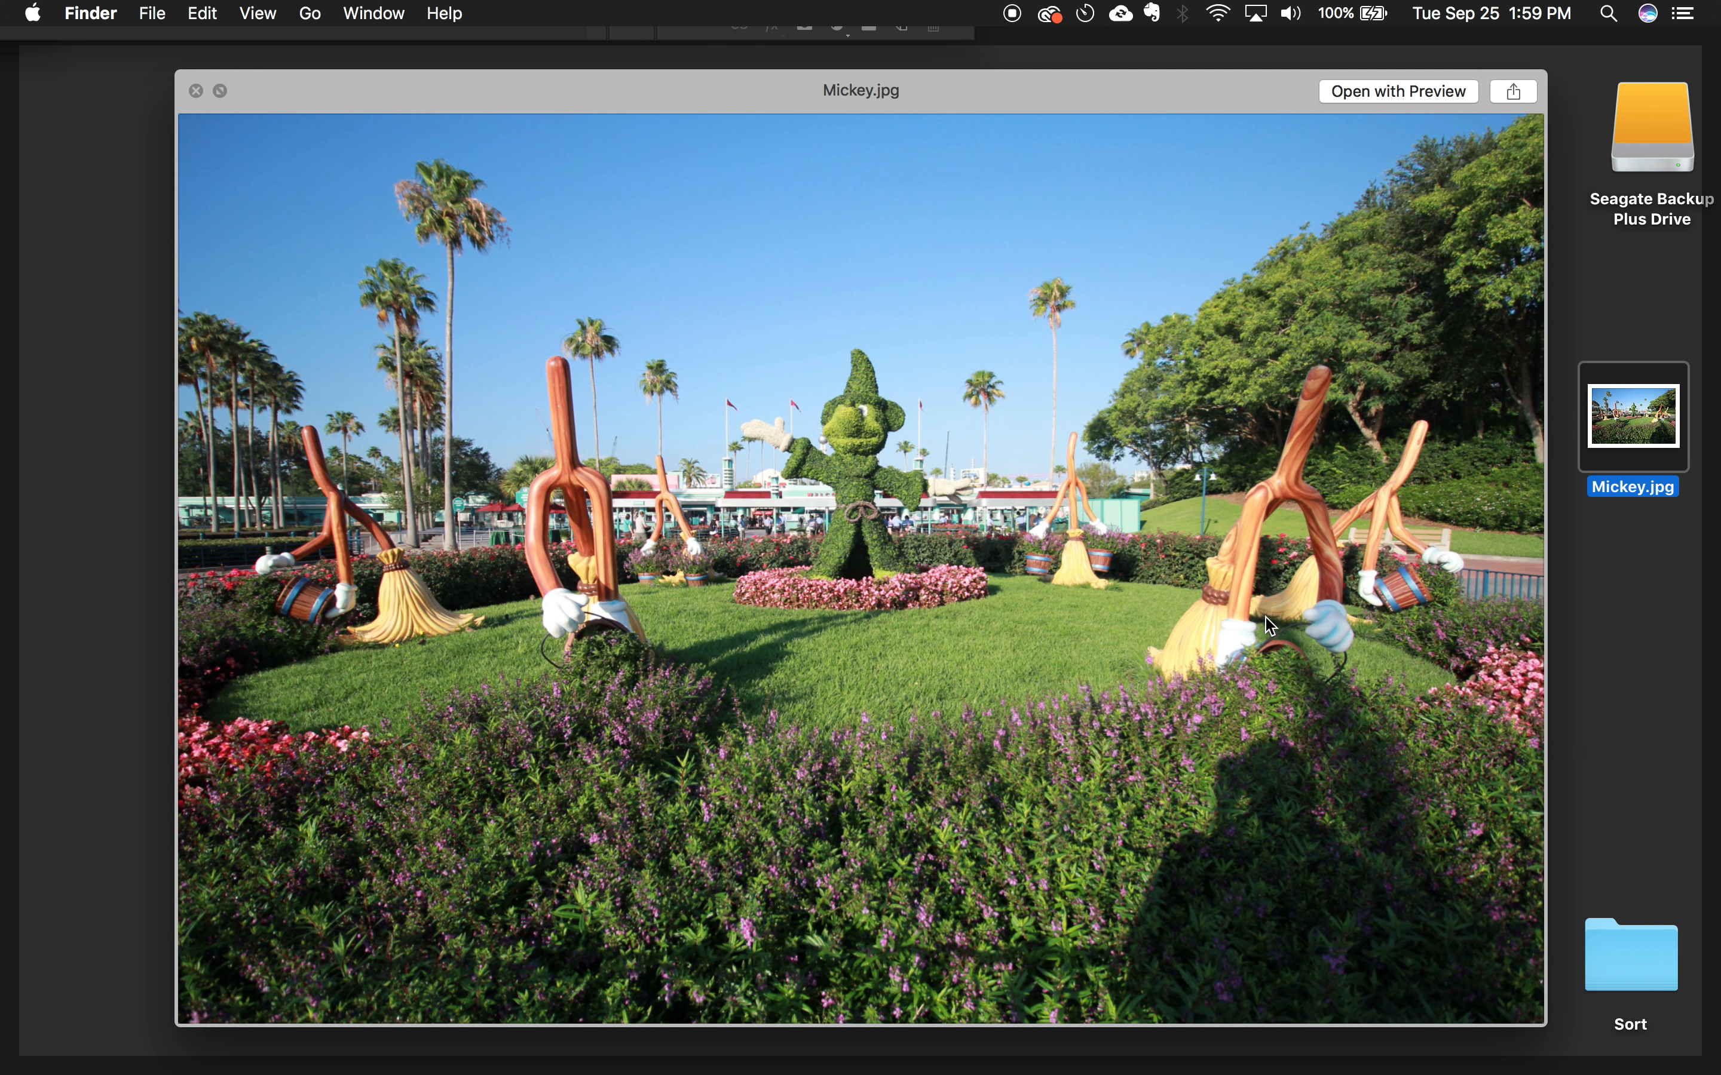
{"action": "key", "text": "space"}
{"action": "key", "text": "F11"}
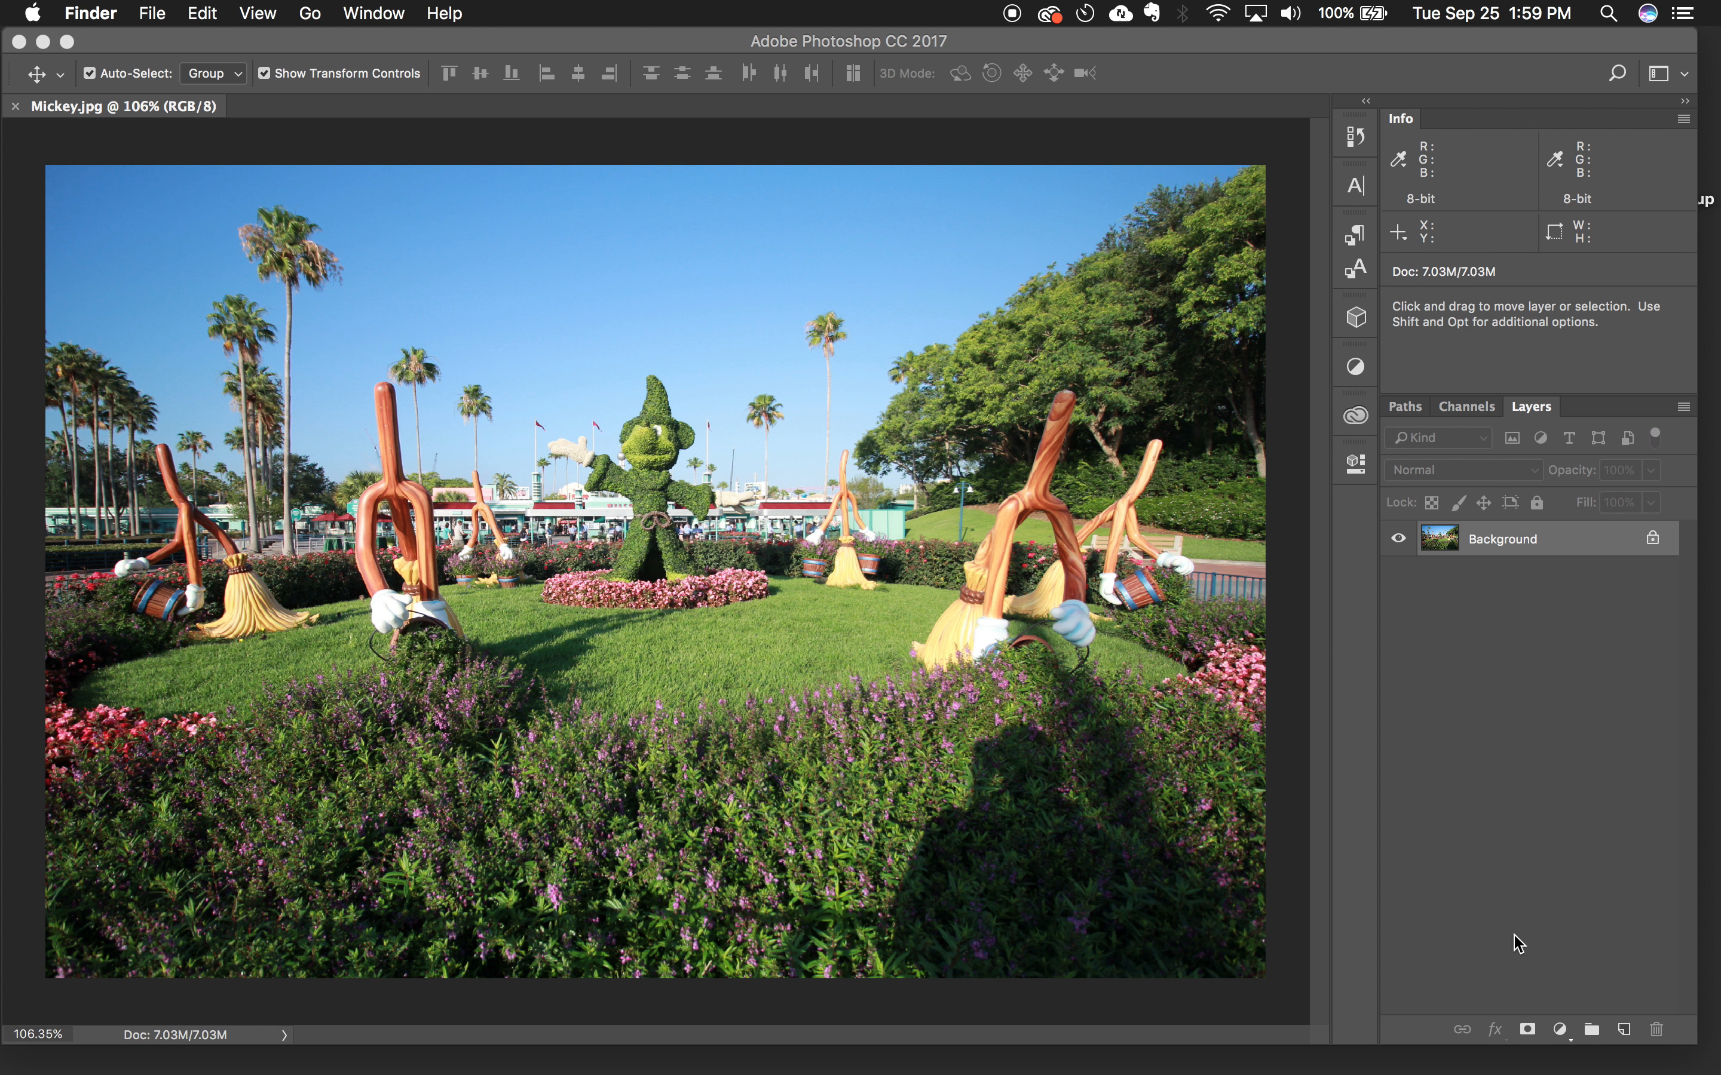
{"action": "key", "text": "F11"}
{"action": "key", "text": "F11"}
{"action": "left_click", "coordinate": [669, 448]}
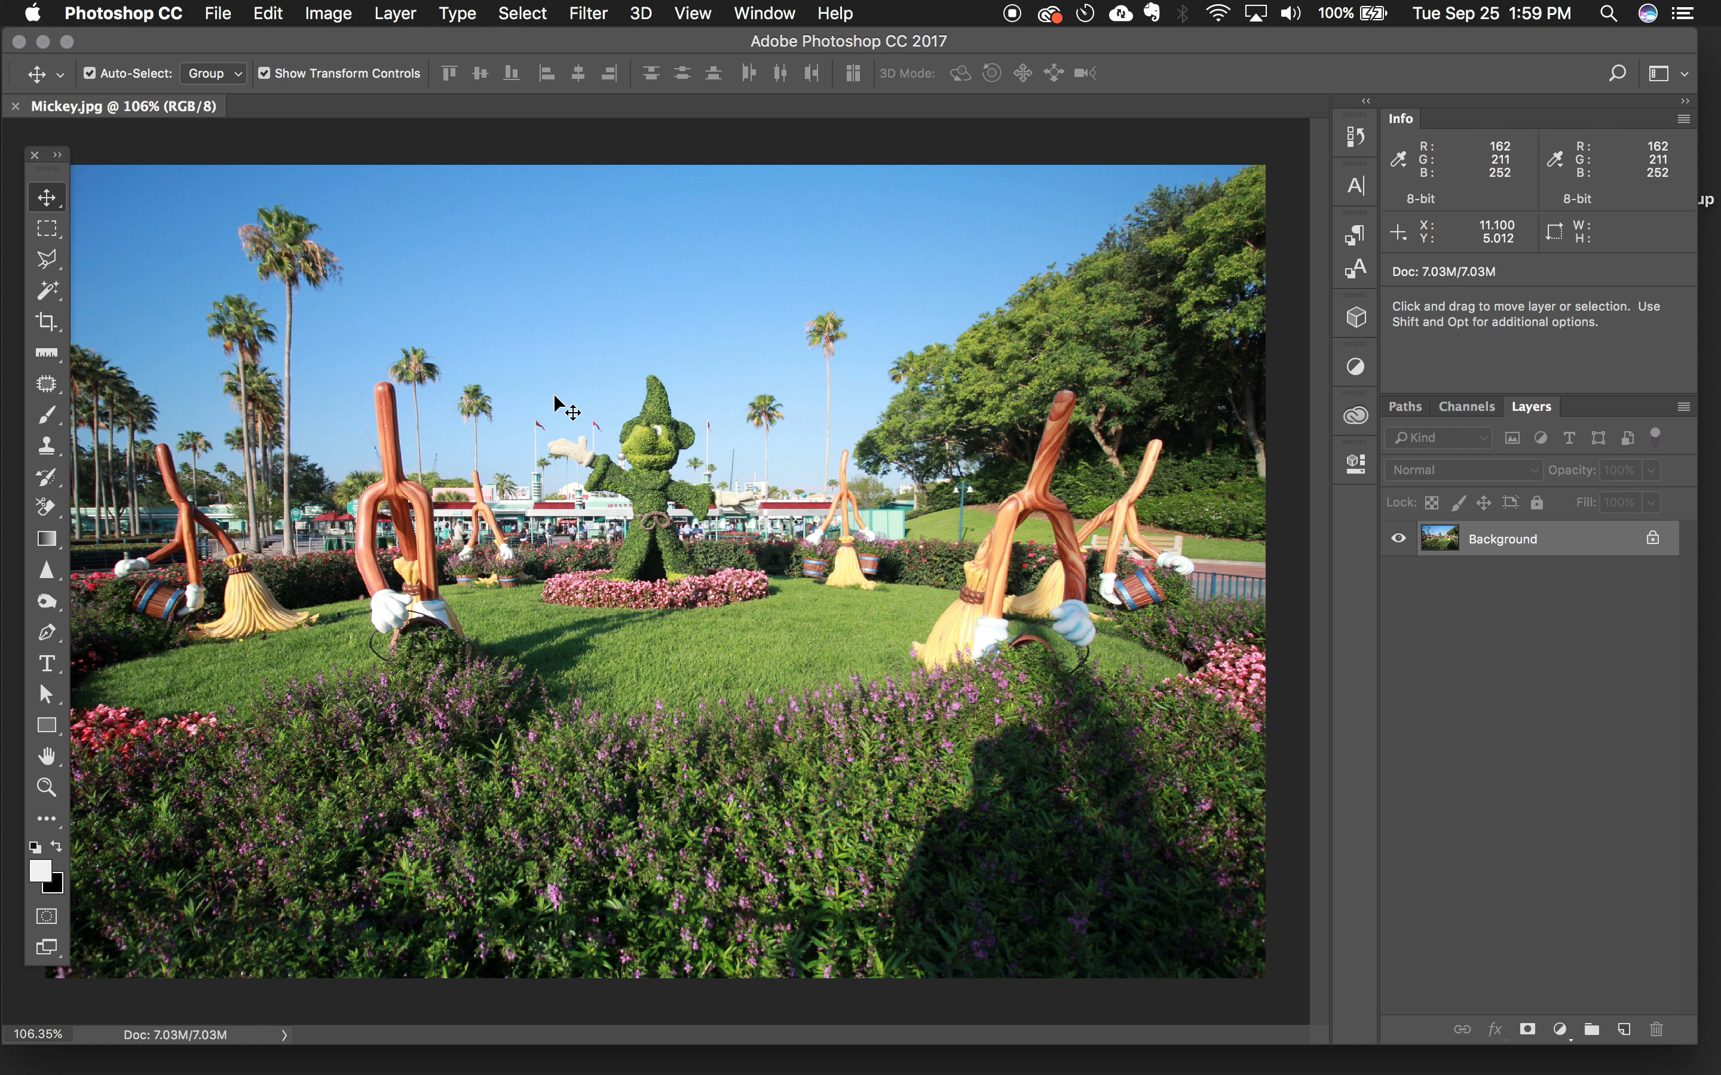
- Convert the locked Background into an editable layer named Layer 0, and duplicate that layer
{"action": "double_click", "coordinate": [1605, 545]}
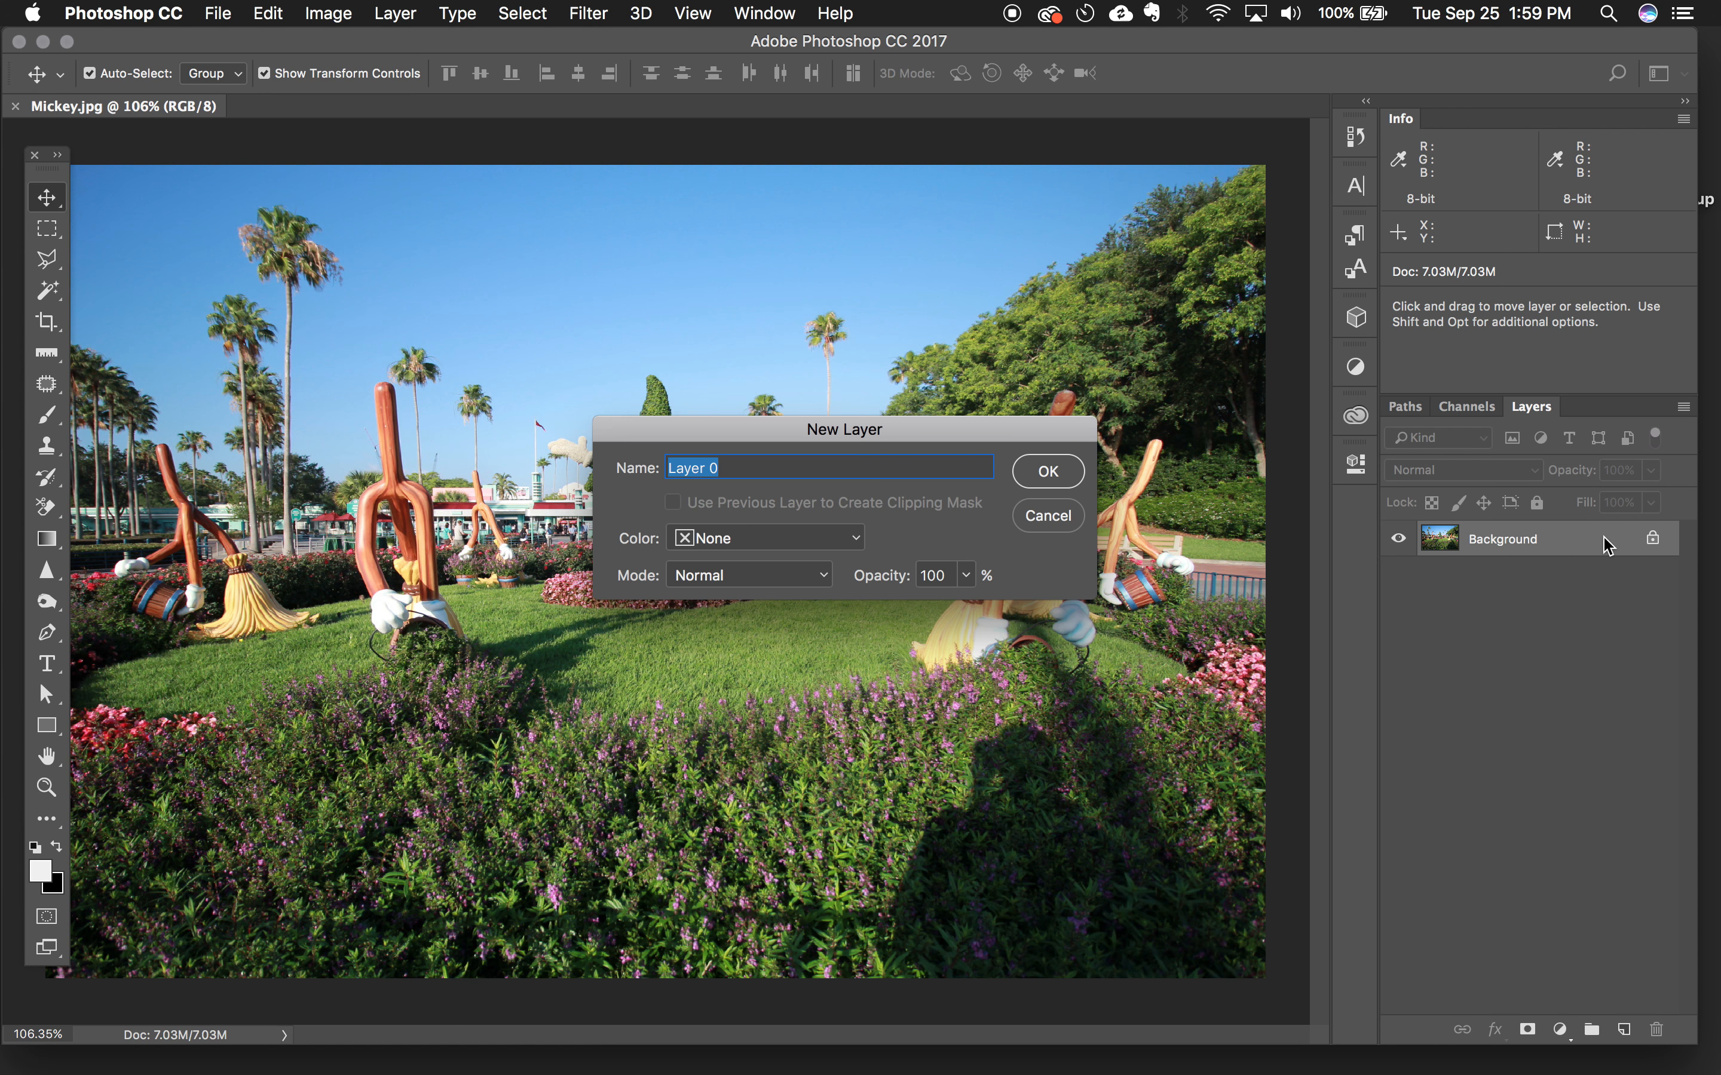
{"action": "left_click", "coordinate": [1045, 471]}
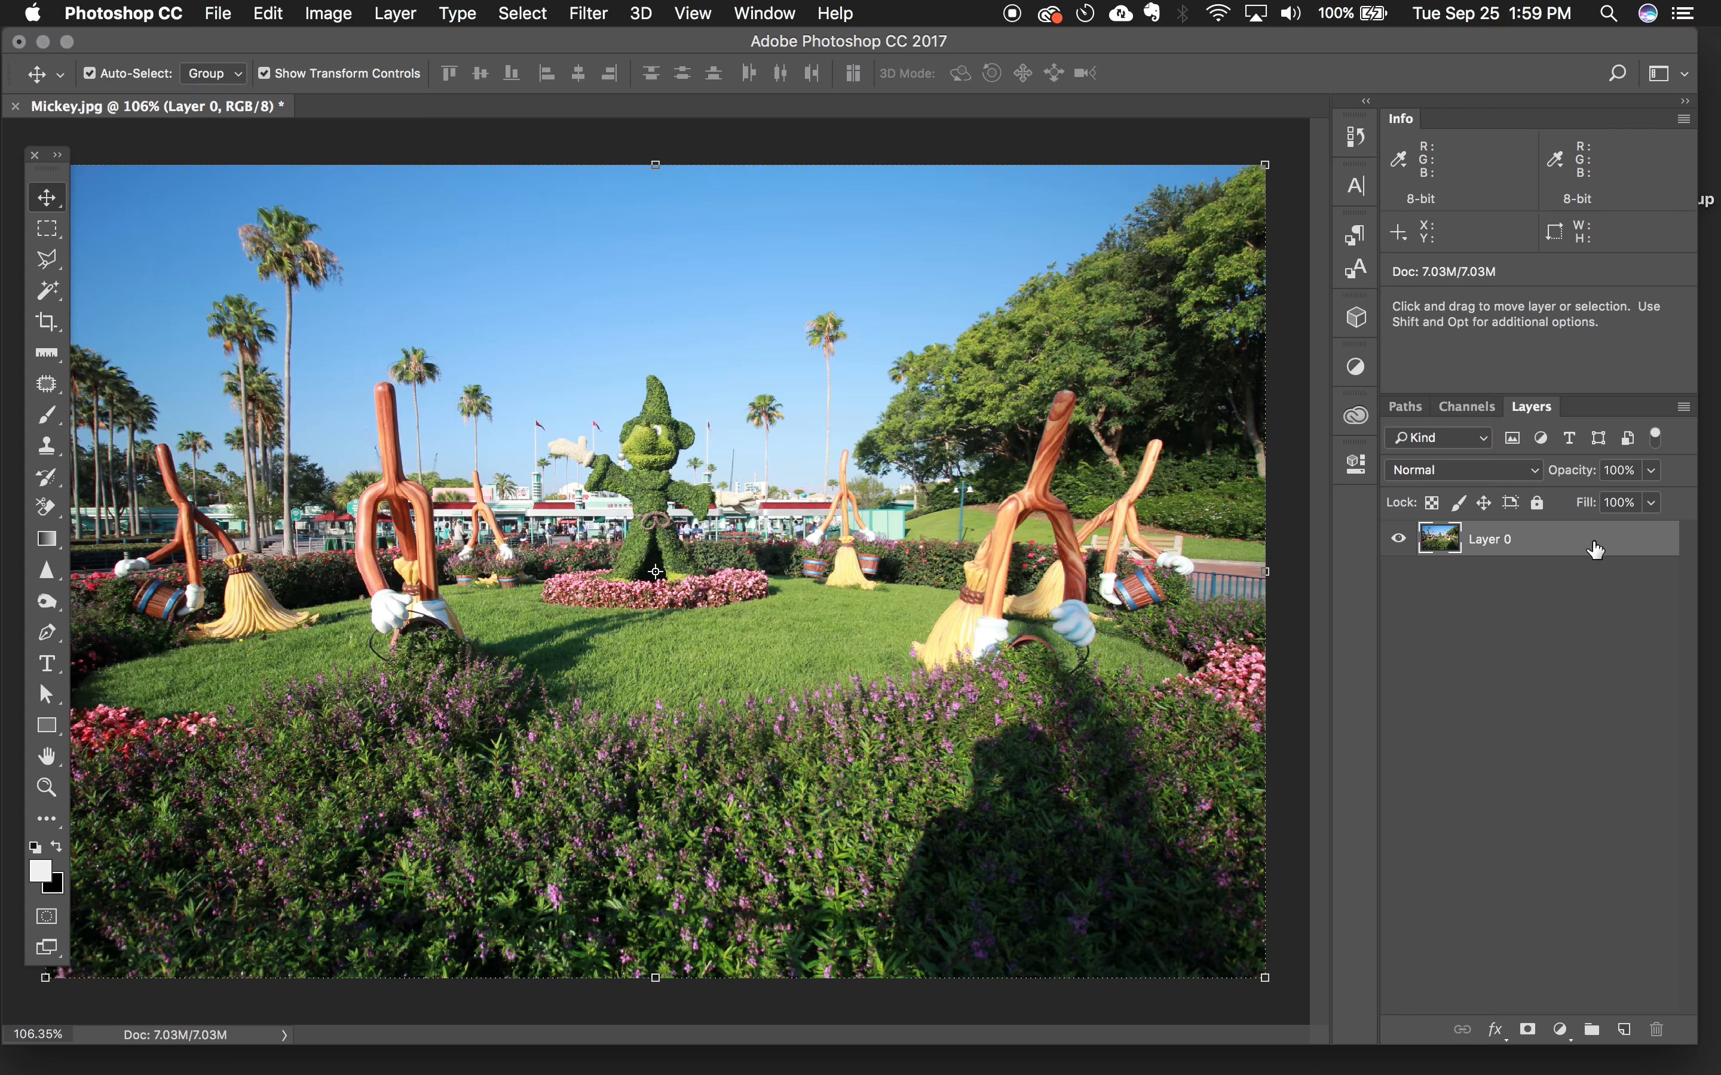
{"action": "left_click_drag", "start_coordinate": [1597, 550], "coordinate": [1624, 1028]}
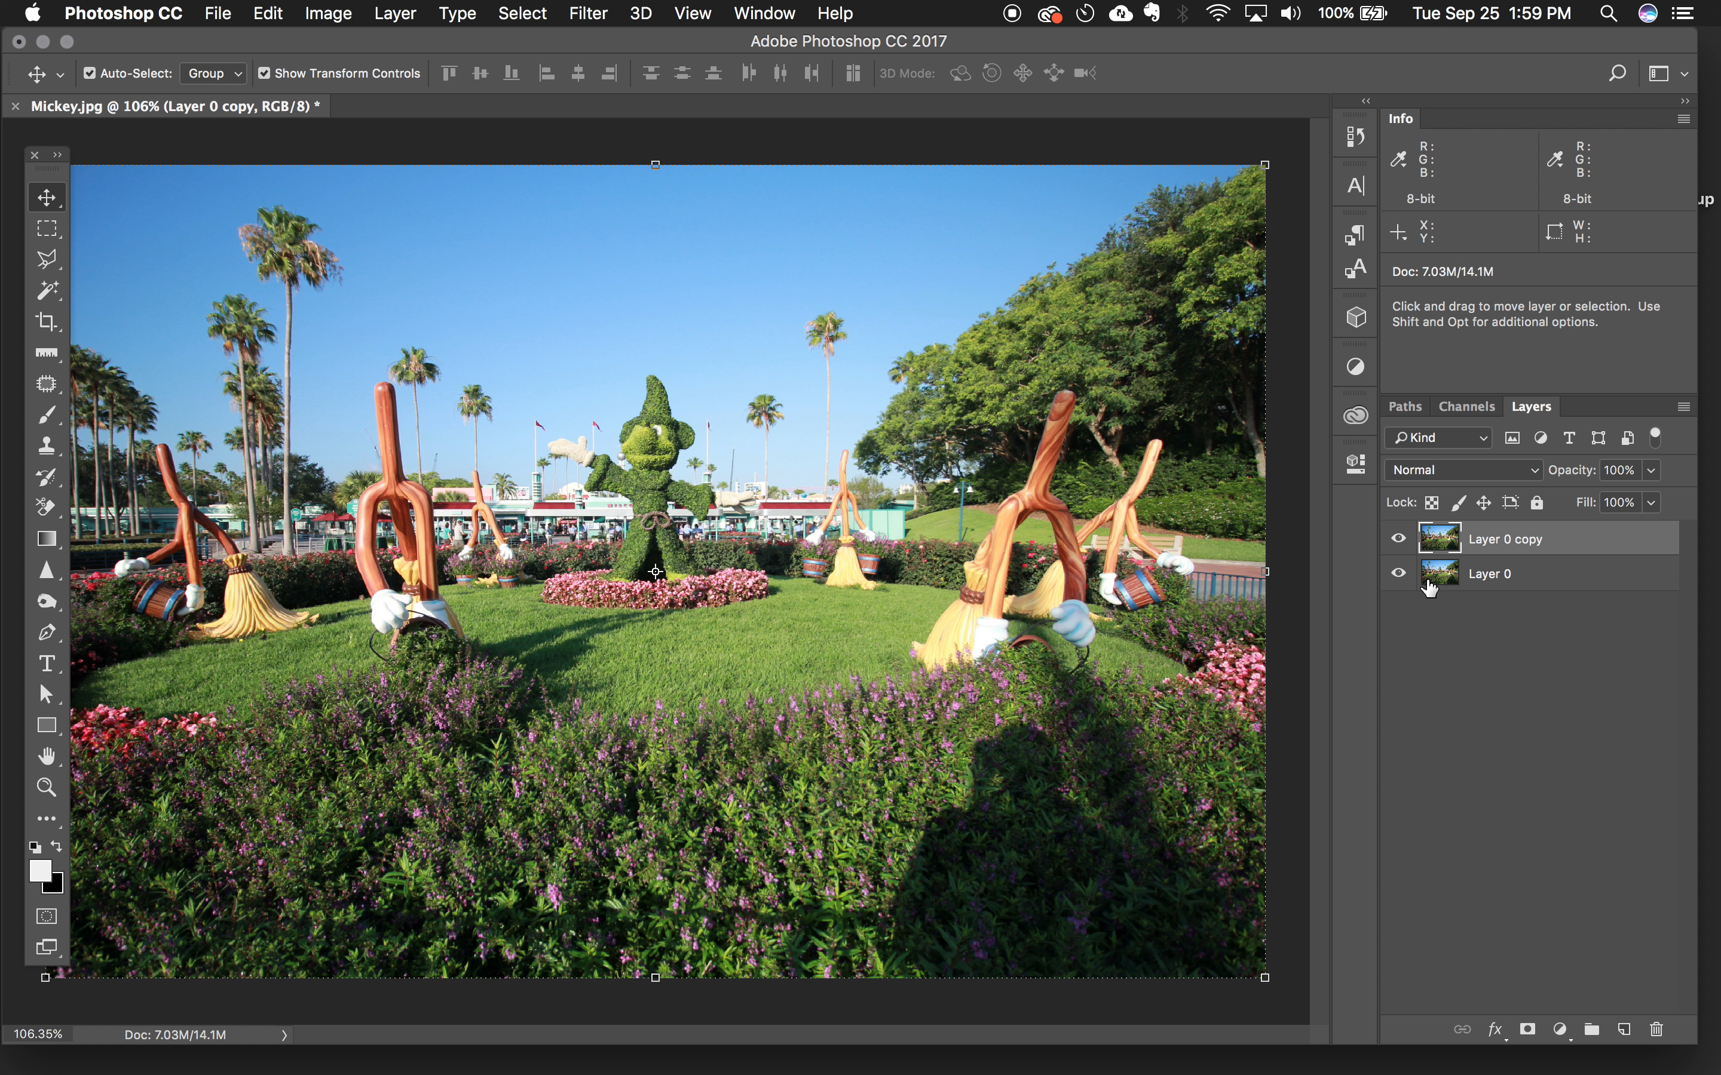
- Hide the original Layer 0 and make Layer 0 copy the active layer
{"action": "left_click", "coordinate": [1397, 573]}
{"action": "left_click", "coordinate": [1482, 576]}
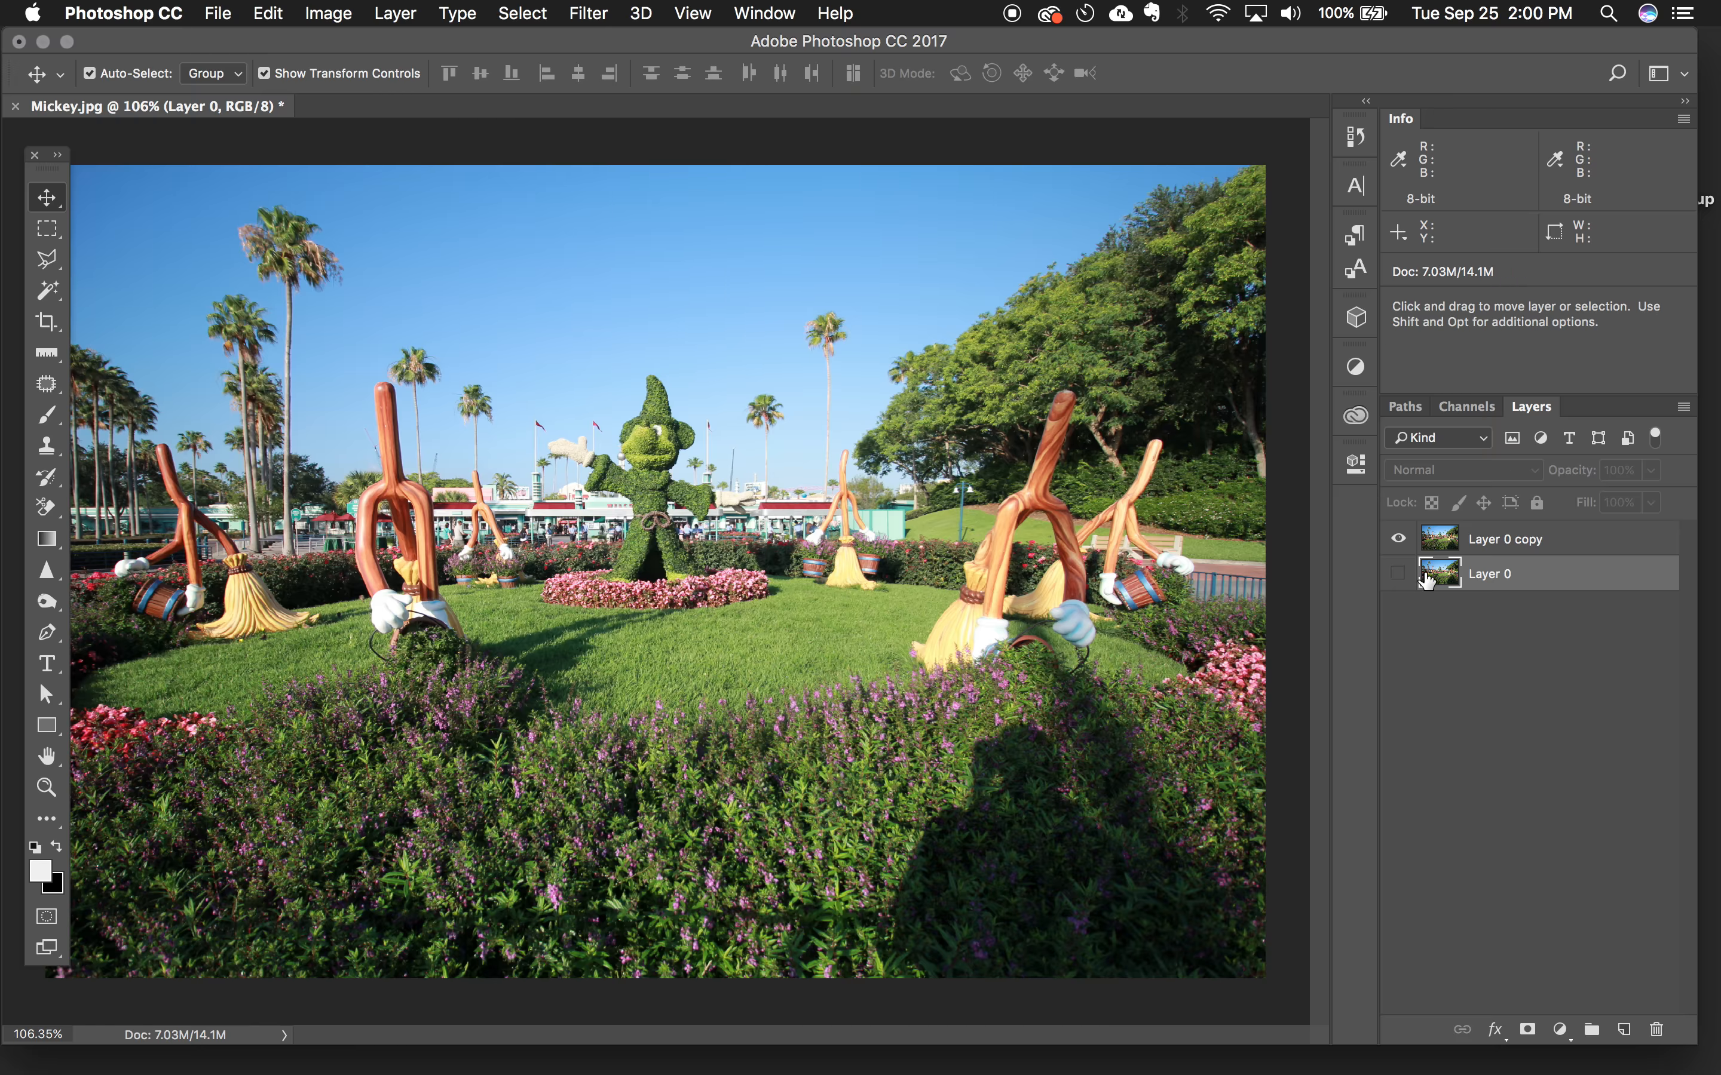
{"action": "left_click", "coordinate": [1447, 542]}
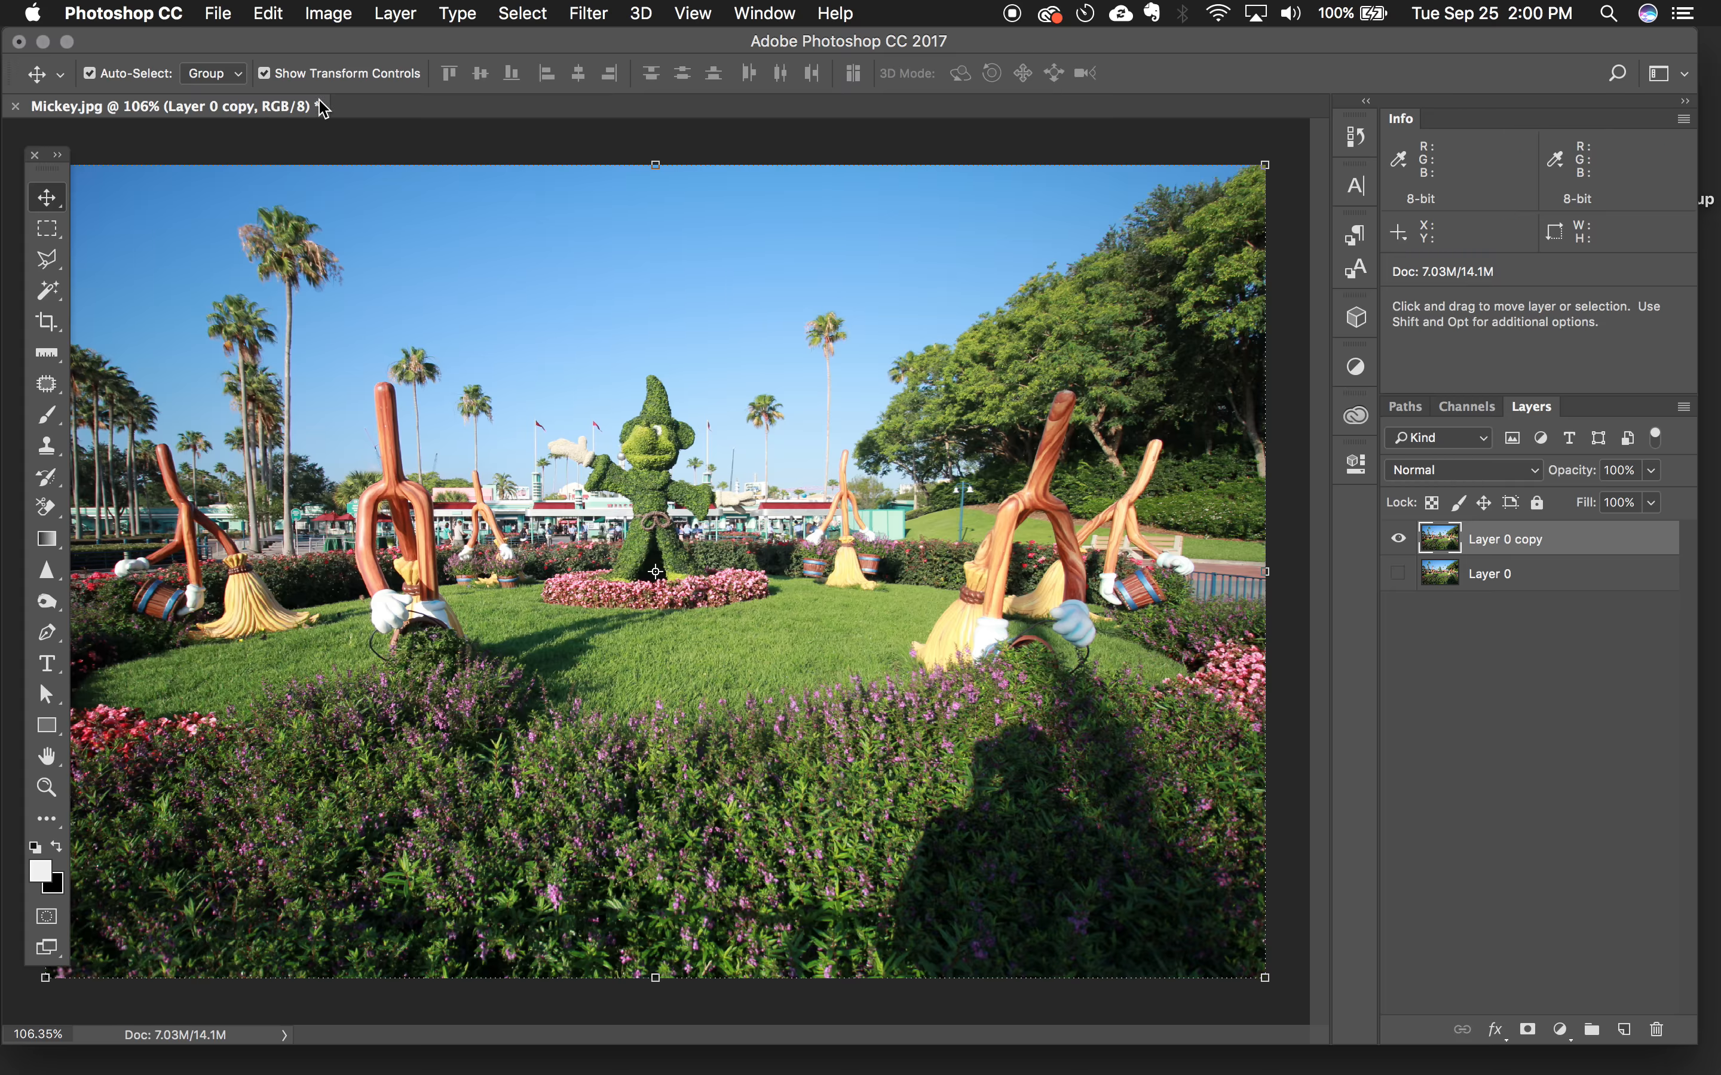
- Try resizing the image to a width of 10 inches at 72 pixels/inch, and cancel the change
{"action": "left_click", "coordinate": [338, 17]}
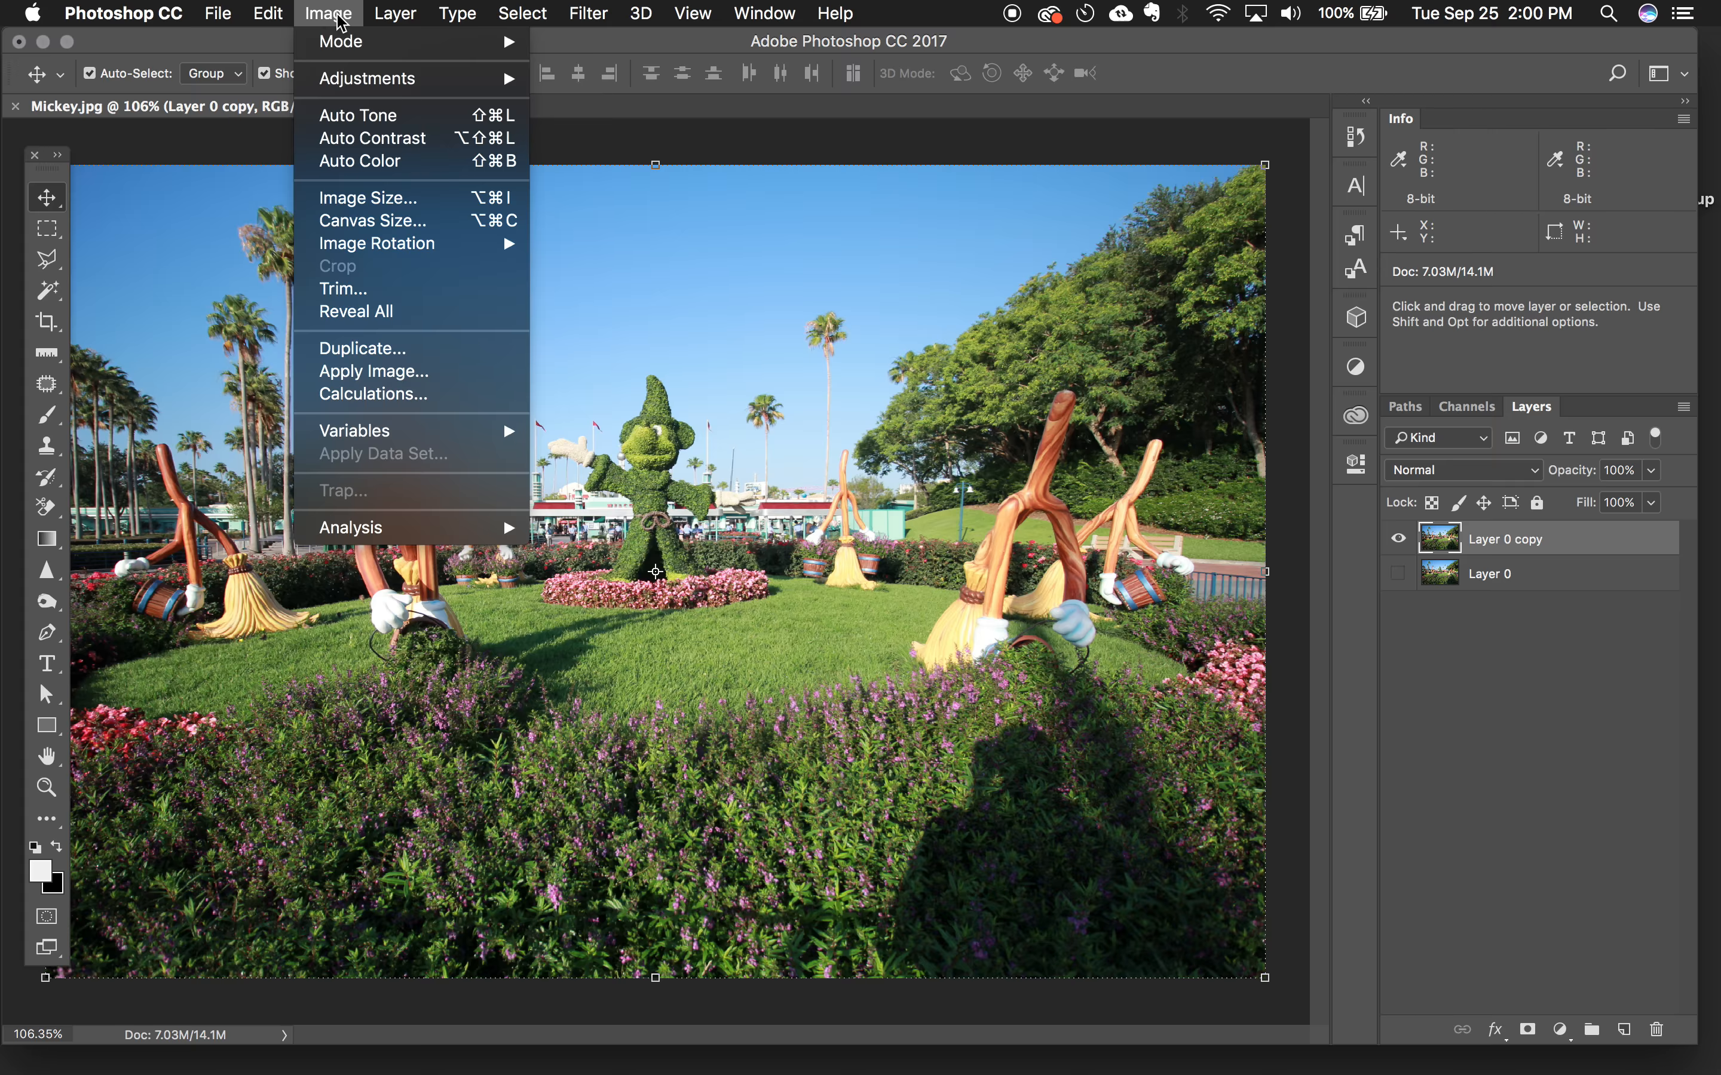
{"action": "left_click", "coordinate": [364, 199]}
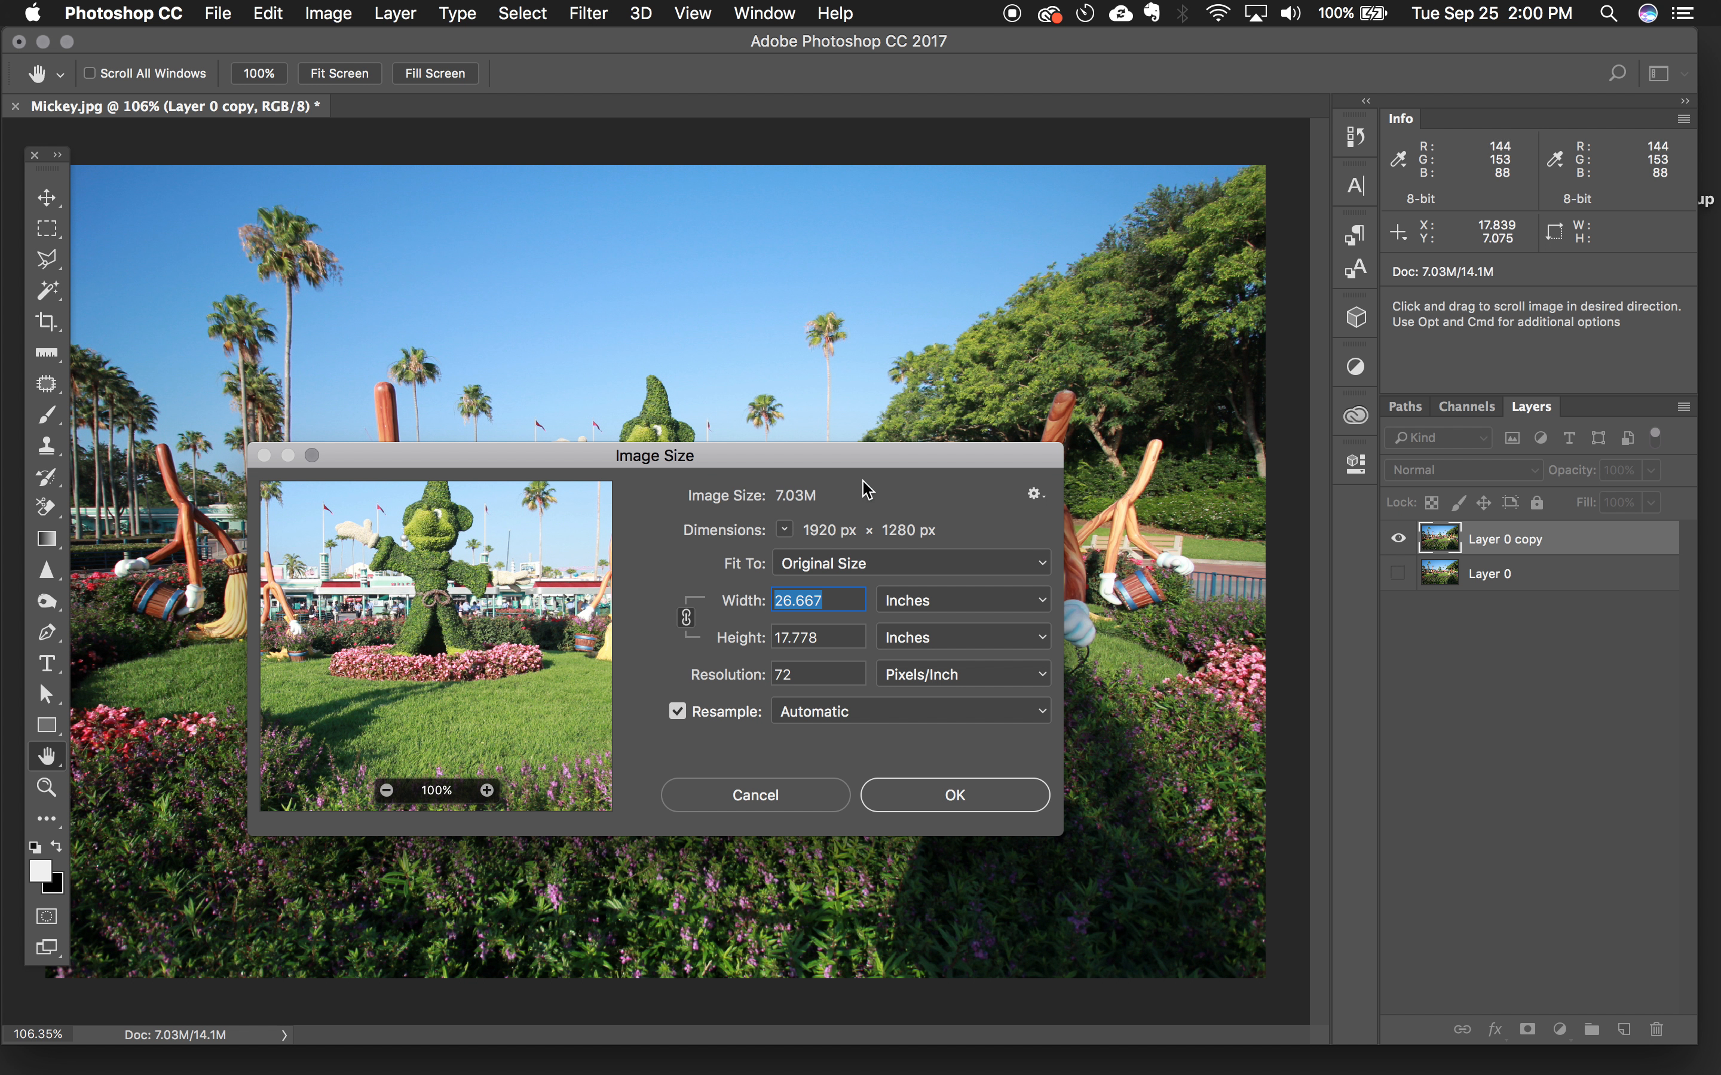
{"action": "left_click_drag", "start_coordinate": [842, 456], "coordinate": [1031, 277]}
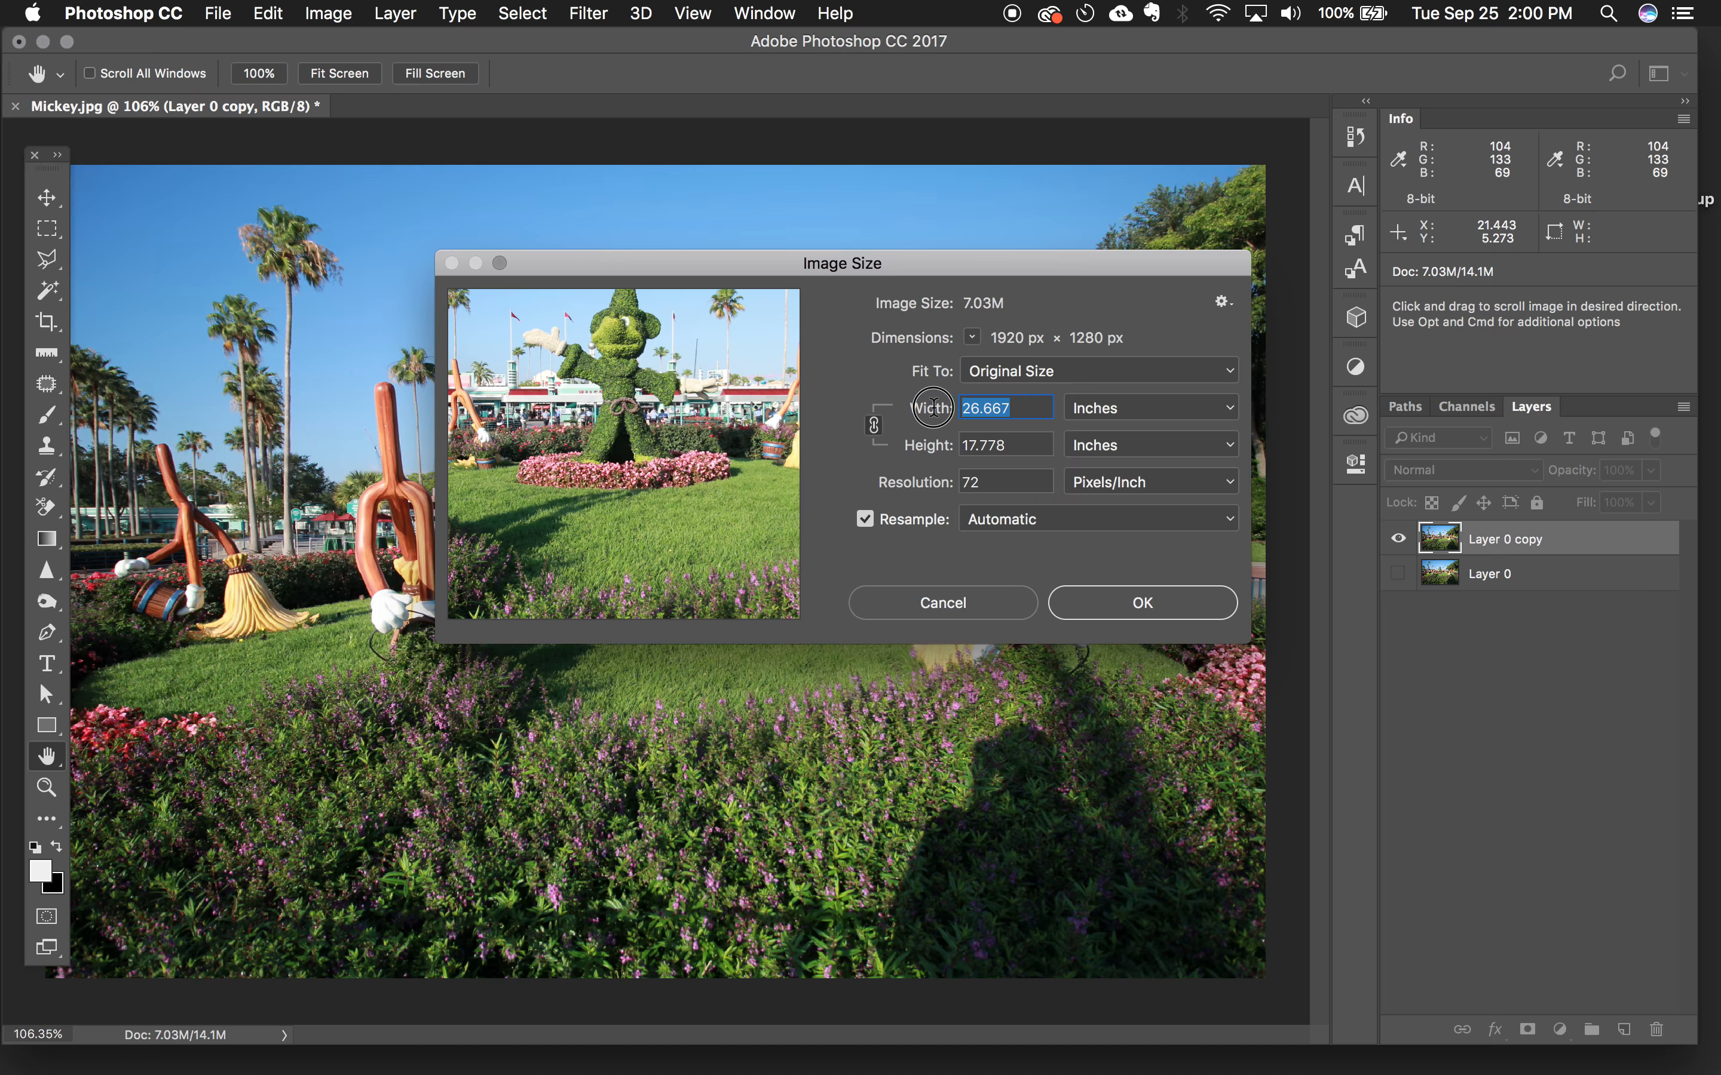
{"action": "type", "text": "10"}
{"action": "key", "text": "Tab"}
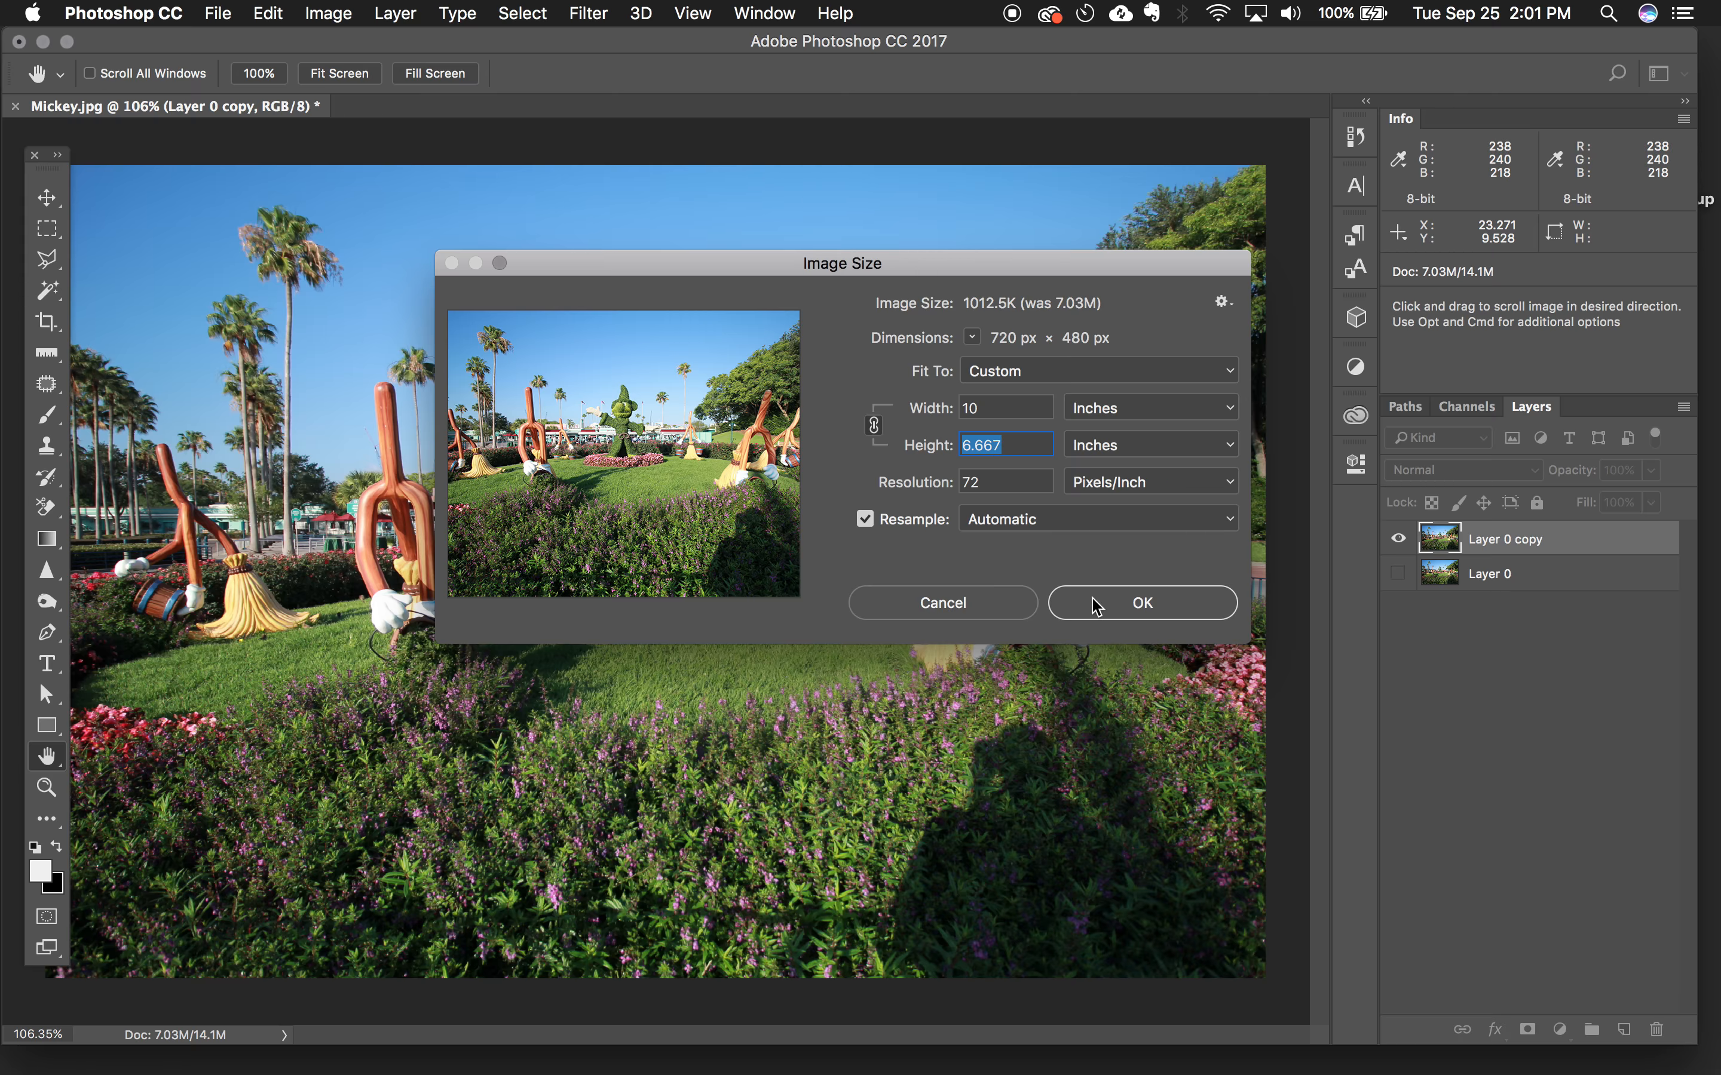
{"action": "left_click", "coordinate": [983, 612]}
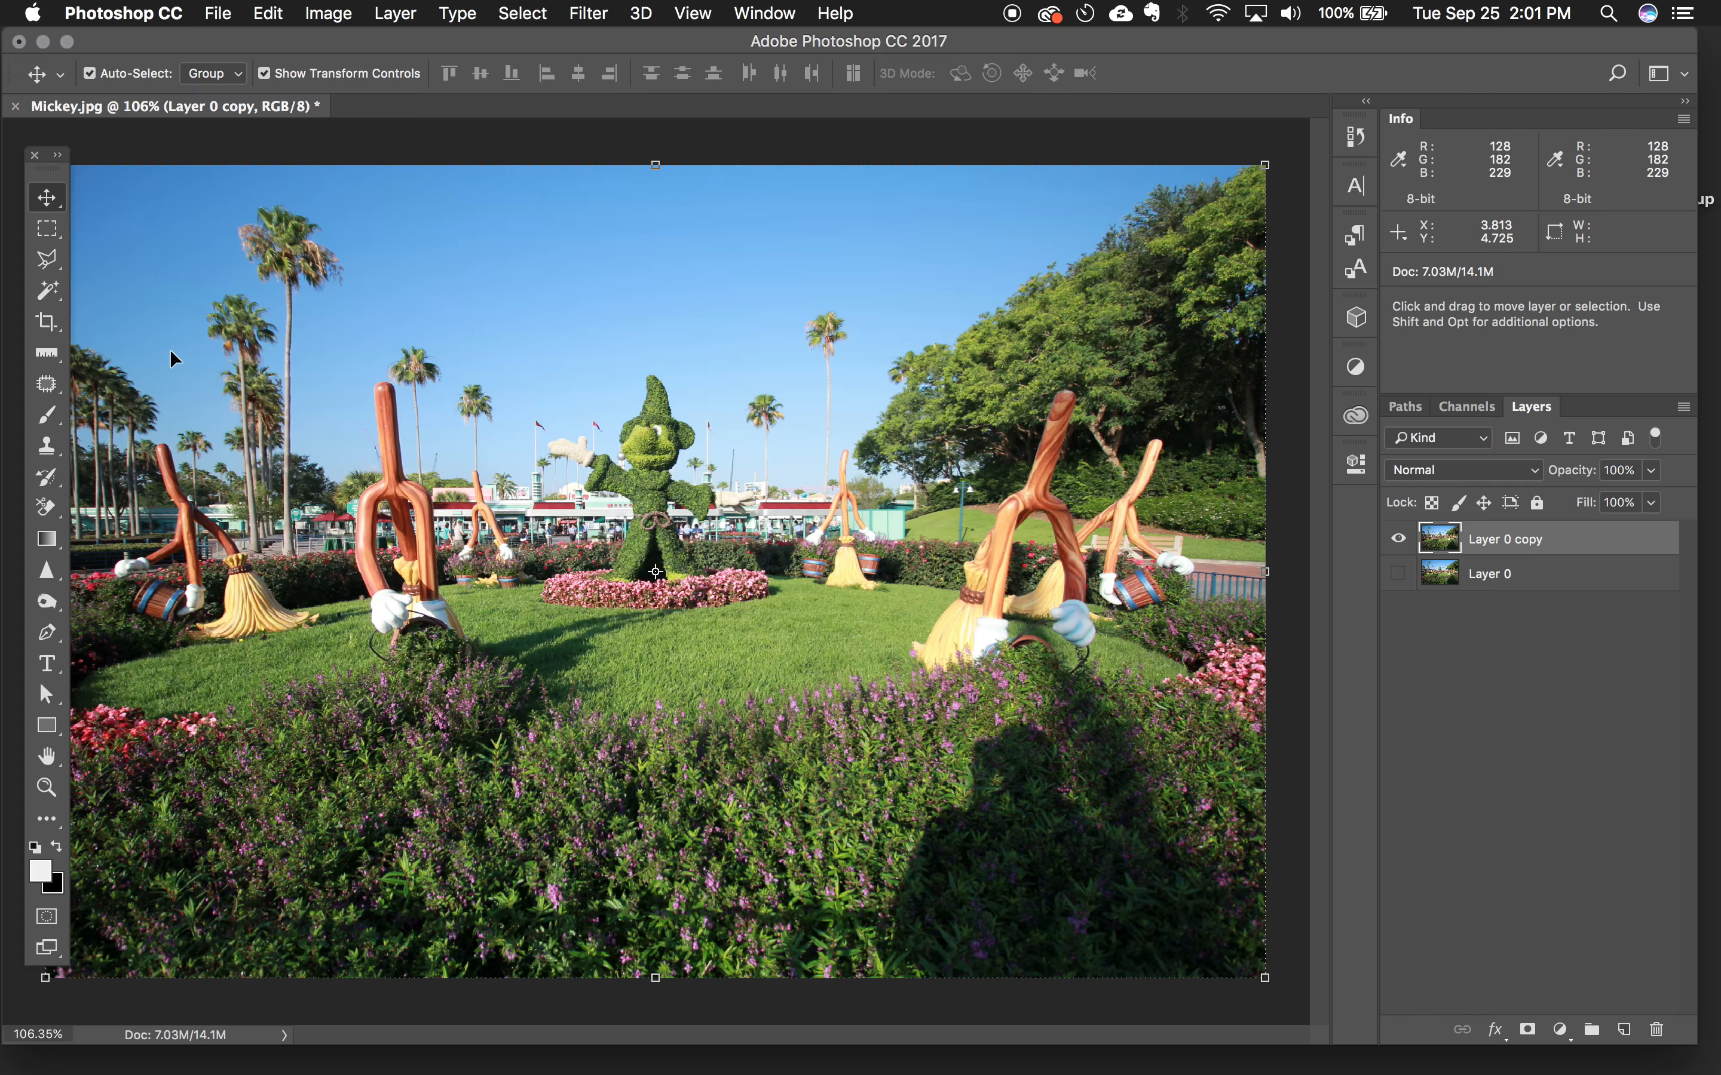
- Activate the Crop tool and dock the floating Tools panel to the edge of the workspace
{"action": "left_click", "coordinate": [47, 325]}
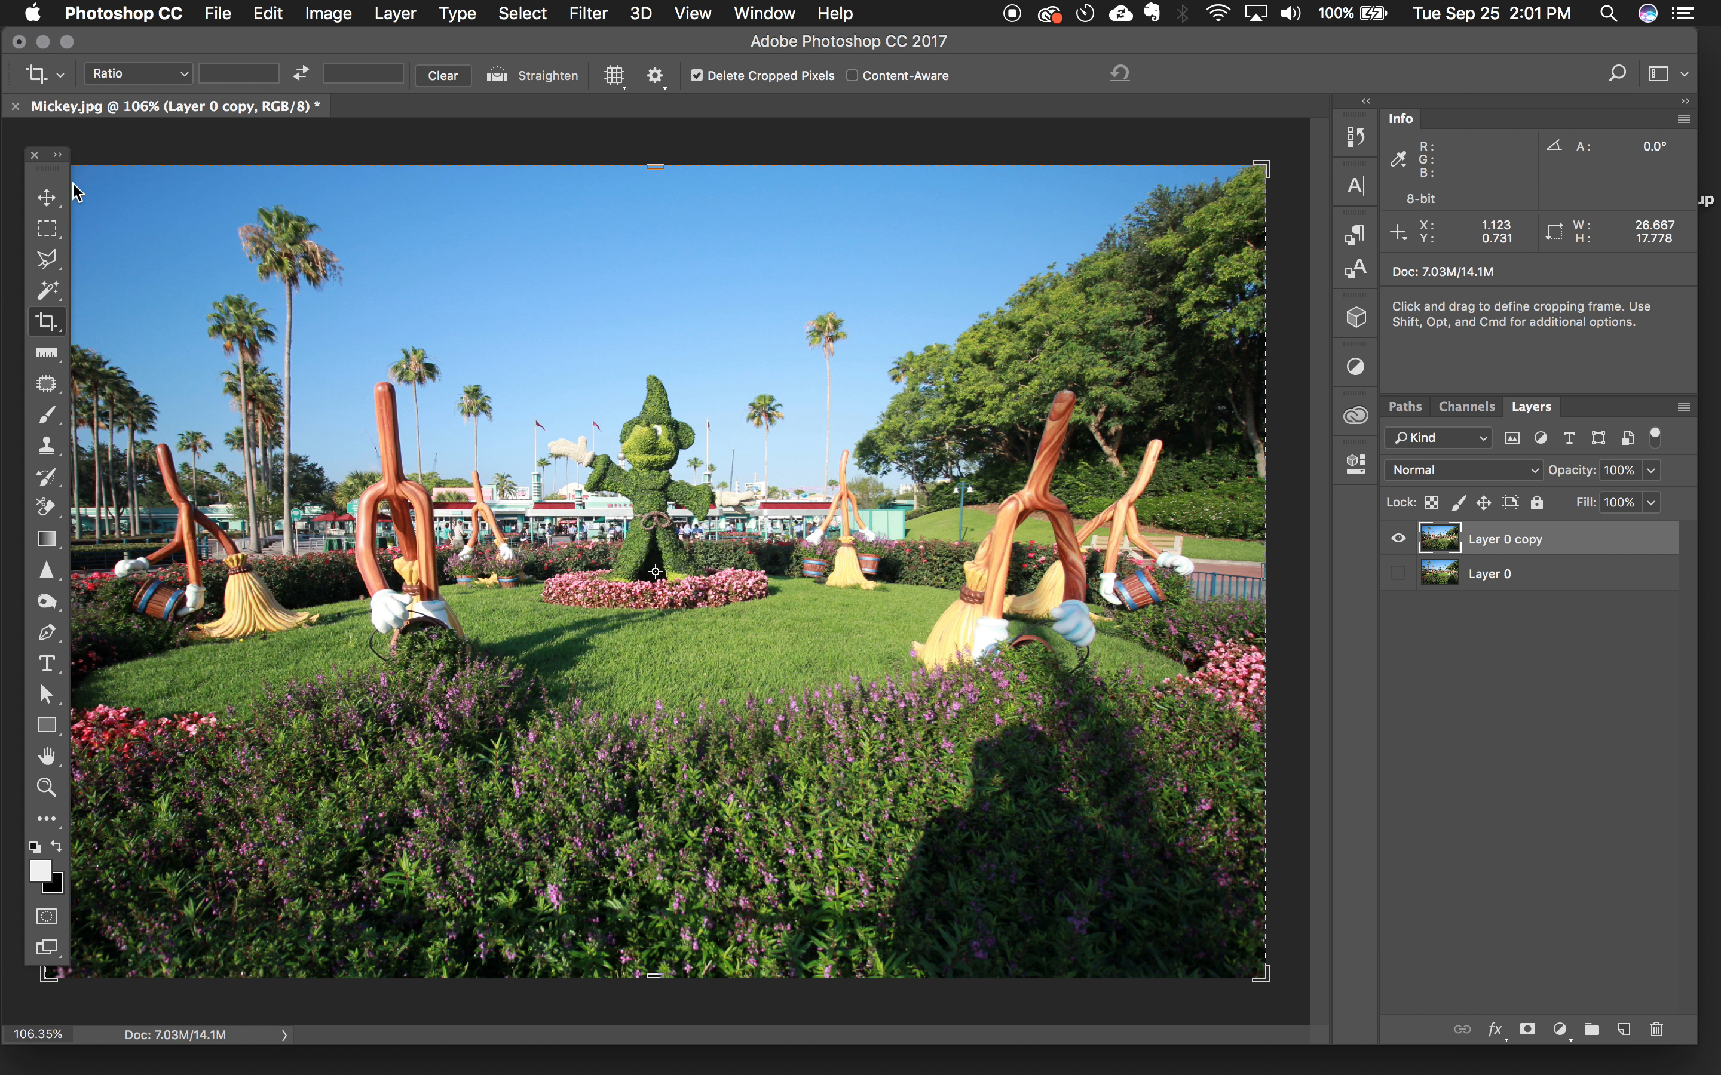
{"action": "left_click", "coordinate": [47, 153]}
{"action": "left_click_drag", "start_coordinate": [50, 161], "coordinate": [29, 160]}
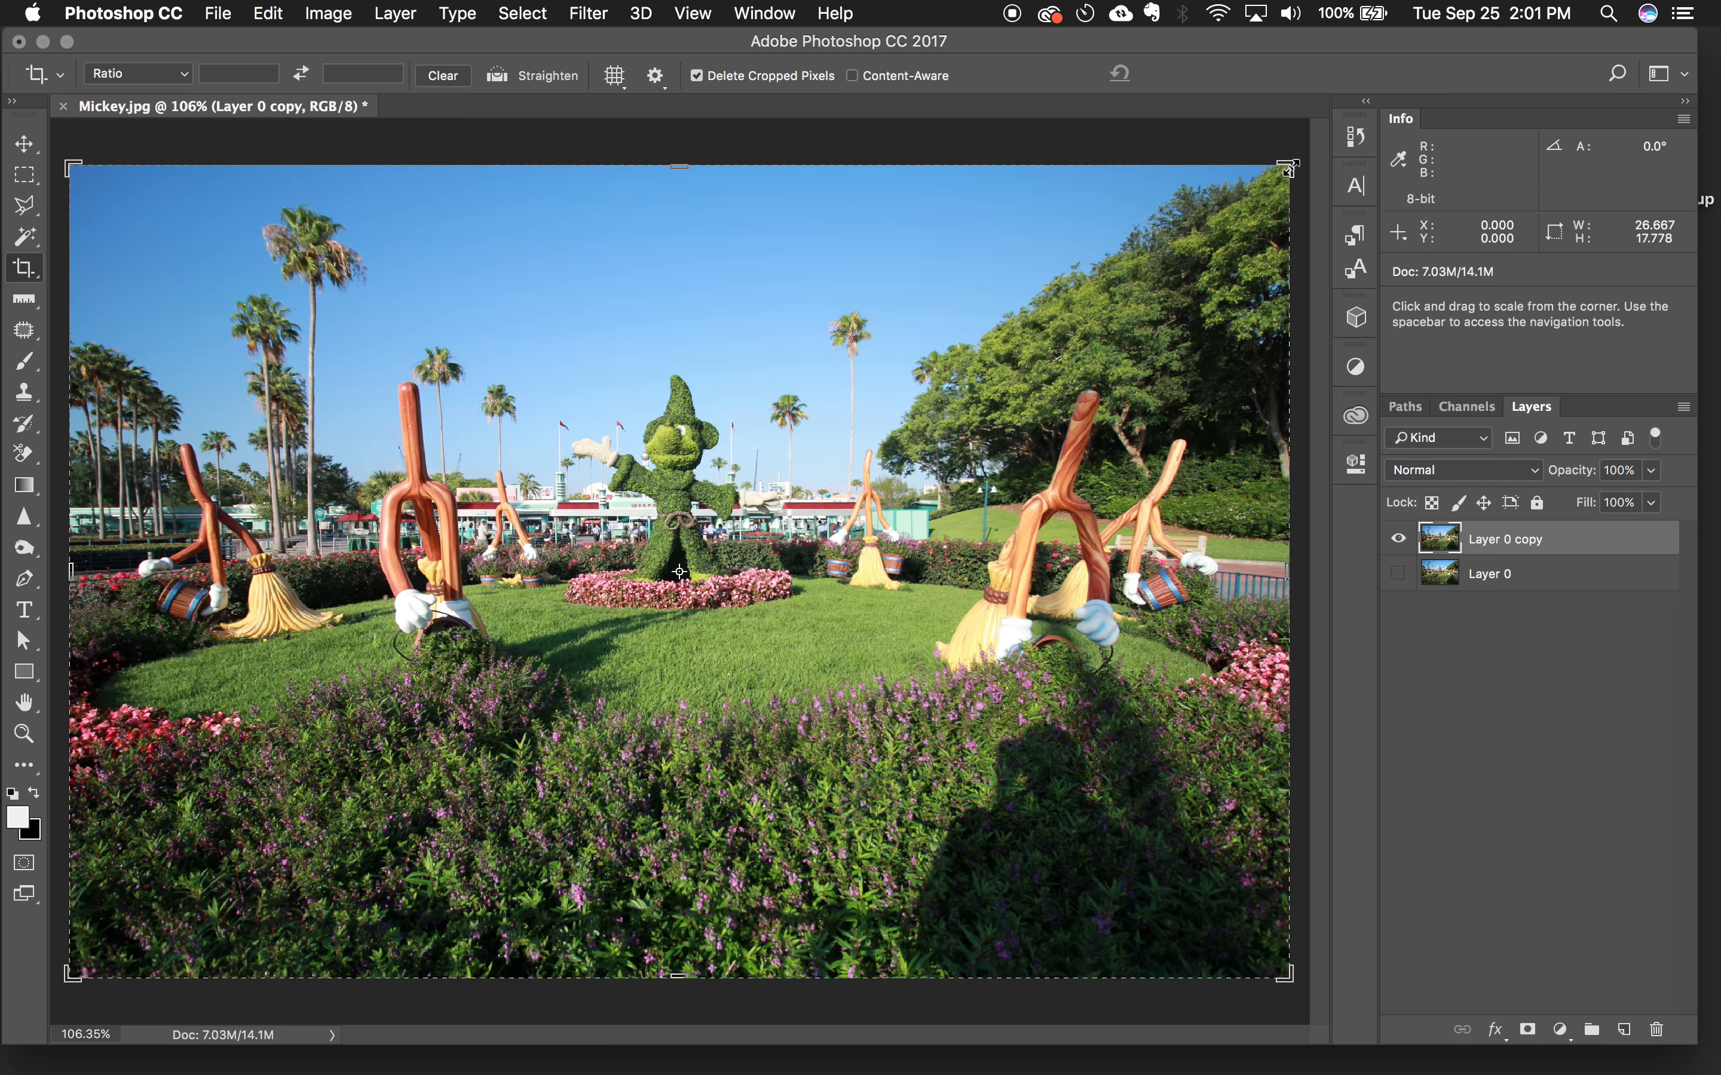
- Shrink the crop frame inward from the photo's upper-right corner to about 24.35 × 15.29 inches
{"action": "left_click_drag", "start_coordinate": [1285, 169], "coordinate": [1235, 228]}
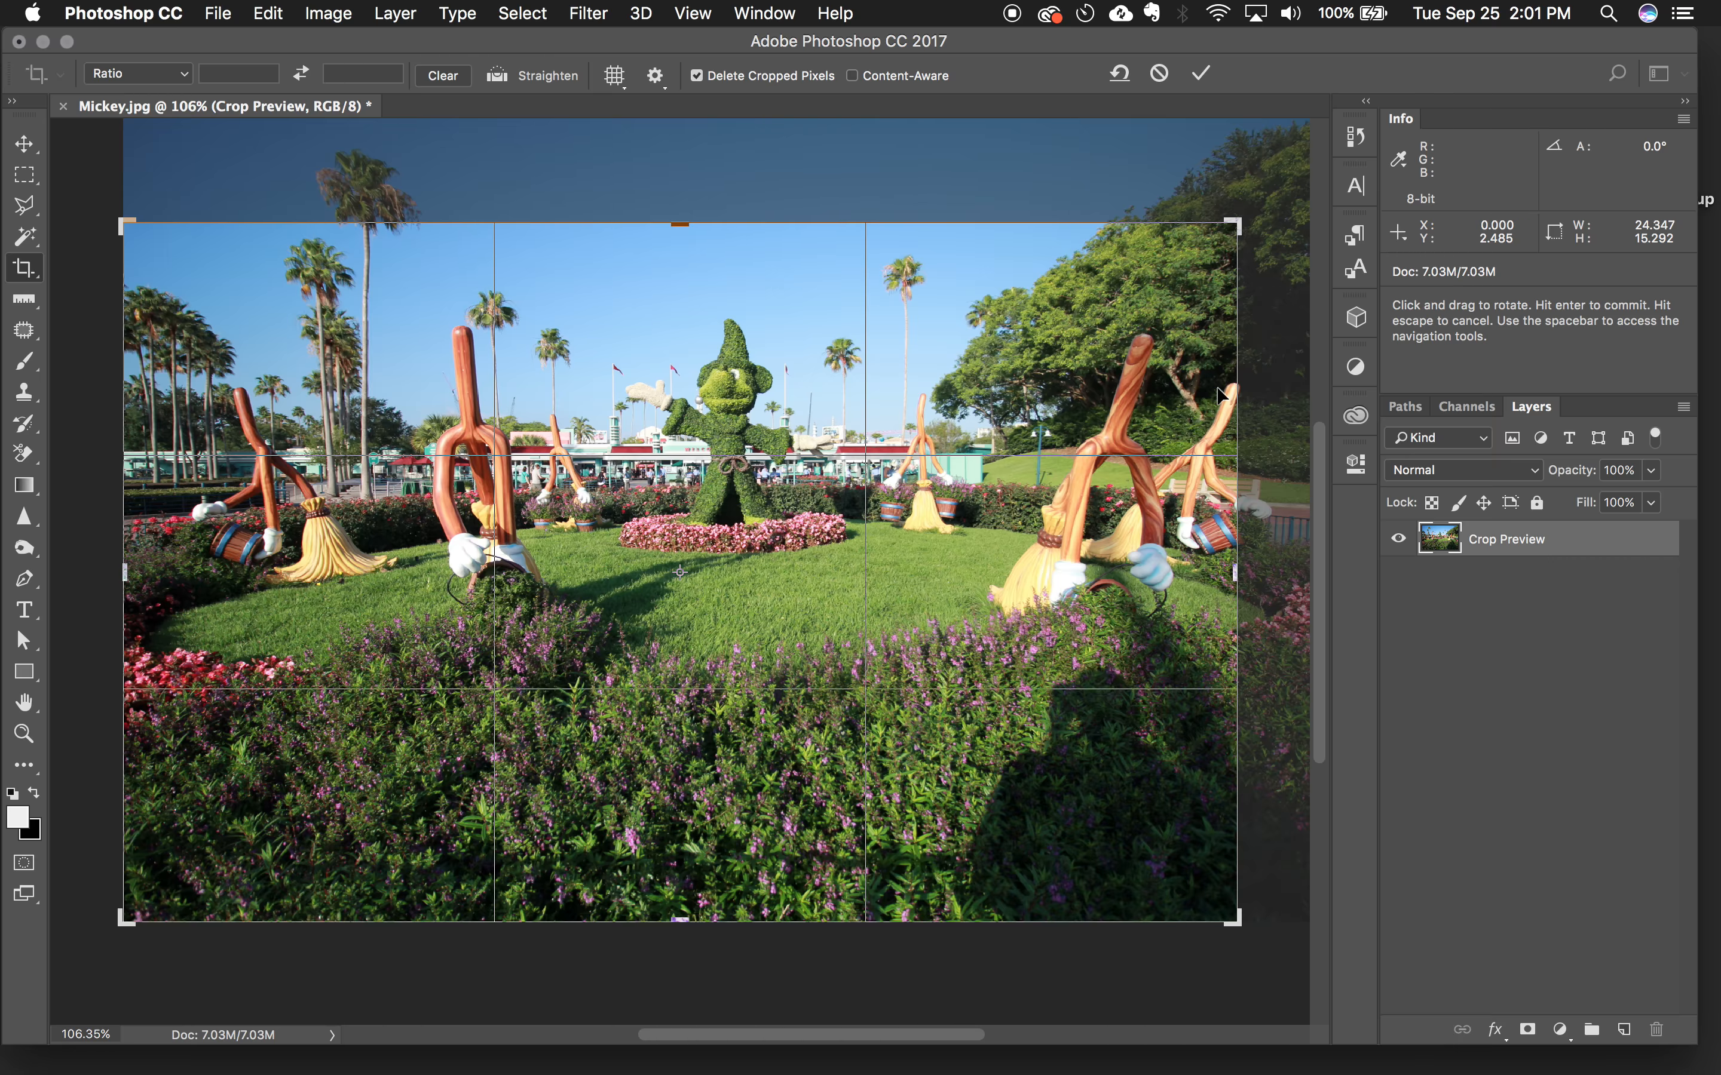
{"action": "scroll", "coordinate": [1125, 425], "scroll_direction": "right", "scroll_amount": 3}
{"action": "scroll", "coordinate": [1124, 425], "scroll_direction": "left", "scroll_amount": 5}
{"action": "scroll", "coordinate": [1119, 424], "scroll_direction": "left", "scroll_amount": 2}
{"action": "scroll", "coordinate": [1121, 424], "scroll_direction": "right", "scroll_amount": 5}
{"action": "scroll", "coordinate": [1121, 425], "scroll_direction": "down", "scroll_amount": 1}
{"action": "scroll", "coordinate": [1120, 424], "scroll_direction": "left", "scroll_amount": 3}
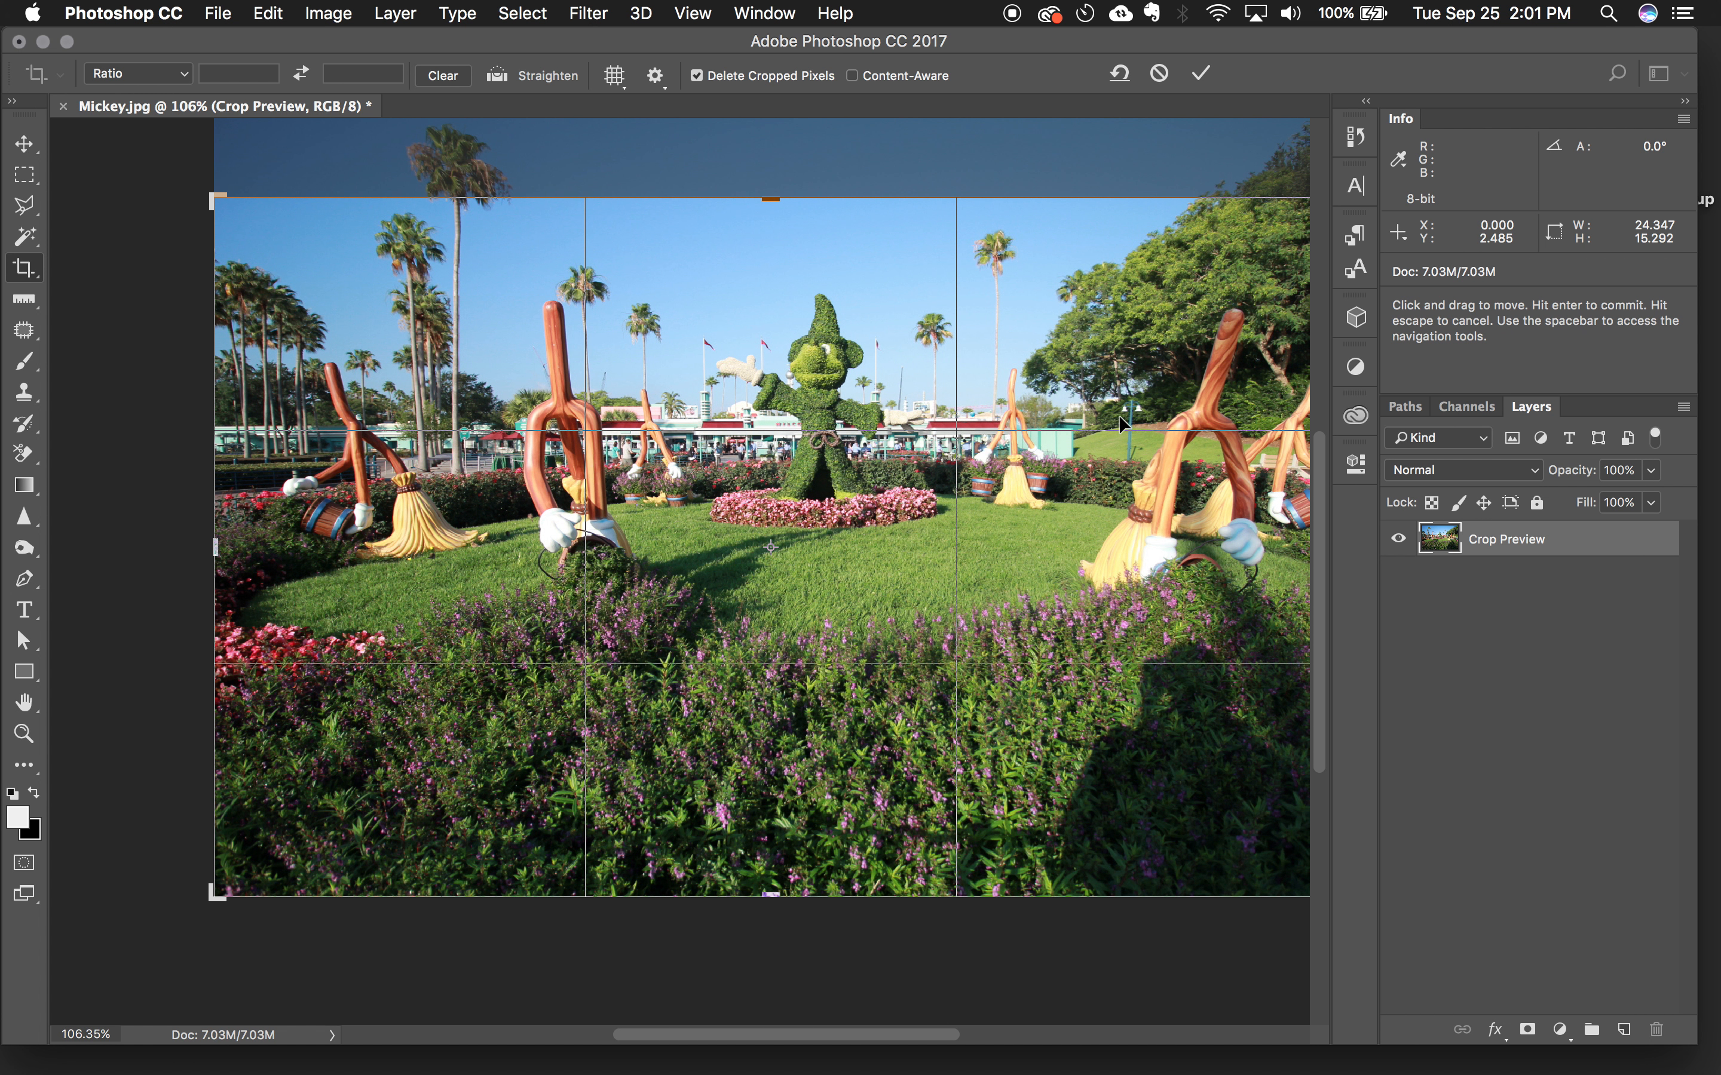
{"action": "scroll", "coordinate": [1120, 425], "scroll_direction": "right", "scroll_amount": 5}
{"action": "scroll", "coordinate": [1120, 425], "scroll_direction": "up", "scroll_amount": 3}
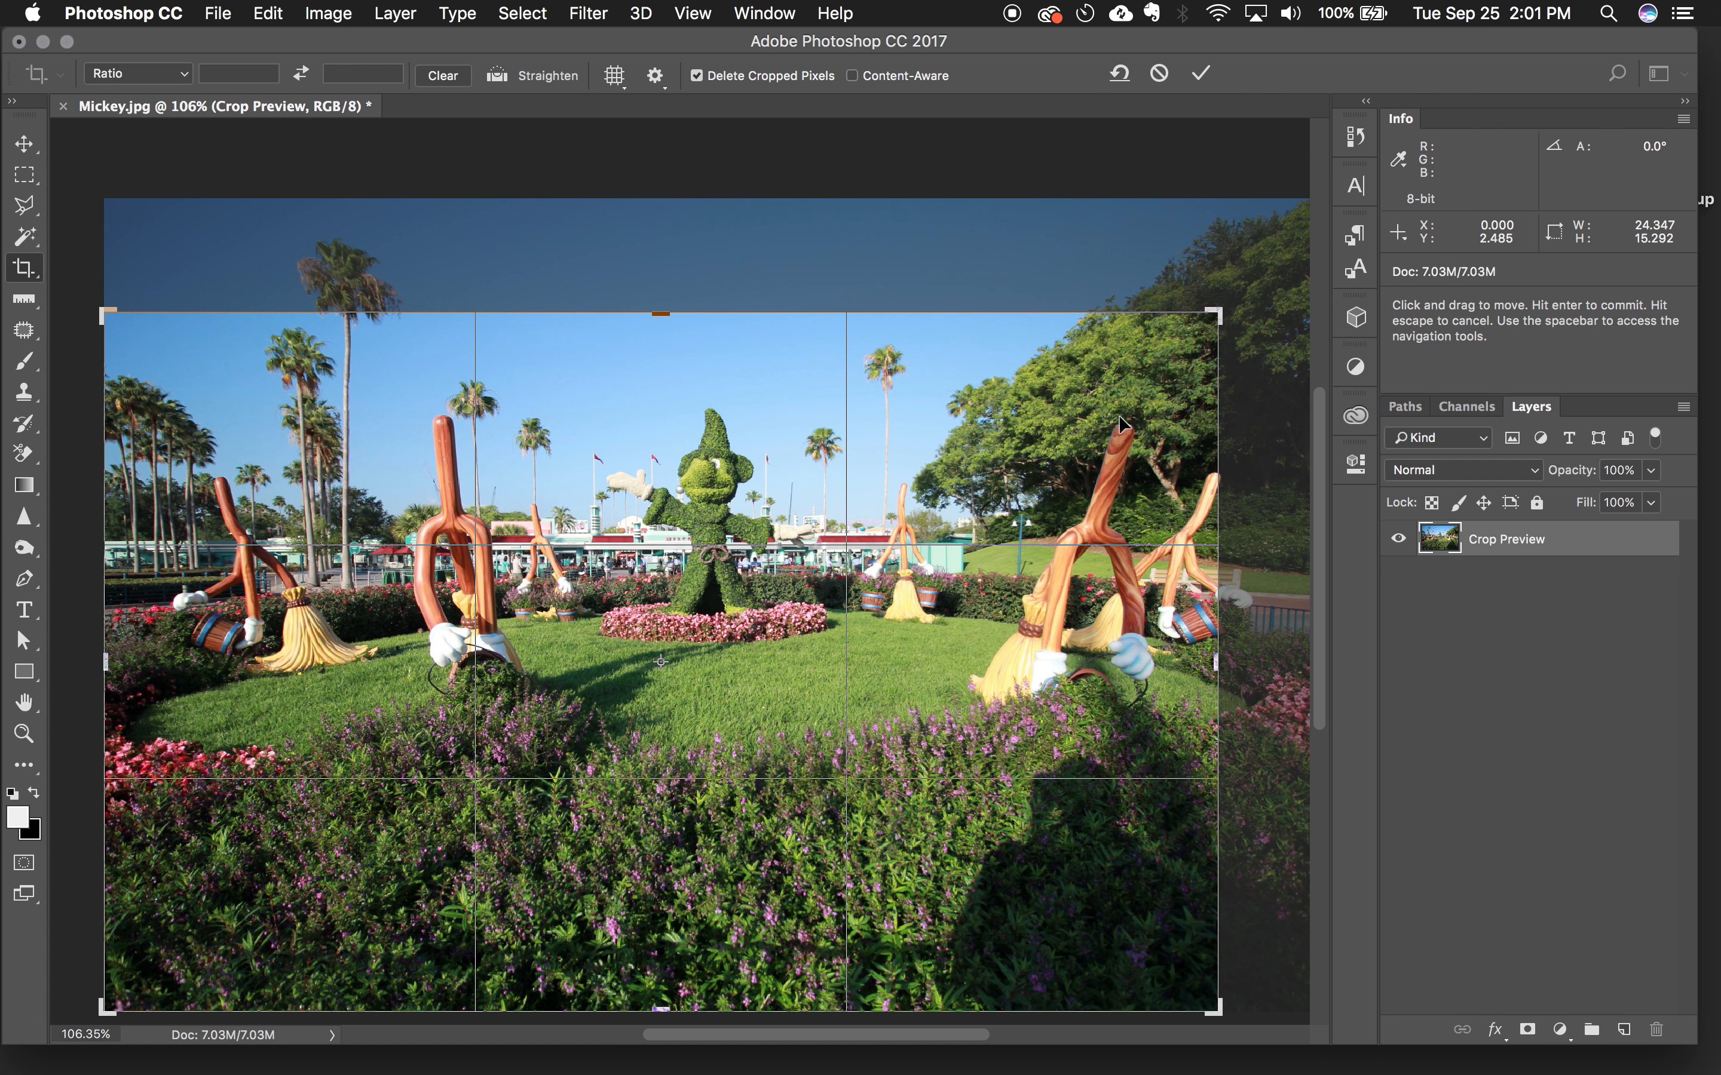
{"action": "scroll", "coordinate": [1119, 425], "scroll_direction": "left", "scroll_amount": 3}
{"action": "scroll", "coordinate": [1120, 425], "scroll_direction": "down", "scroll_amount": 2}
{"action": "scroll", "coordinate": [1119, 425], "scroll_direction": "right", "scroll_amount": 3}
{"action": "scroll", "coordinate": [1119, 420], "scroll_direction": "right", "scroll_amount": 2}
{"action": "scroll", "coordinate": [1119, 419], "scroll_direction": "up", "scroll_amount": 1}
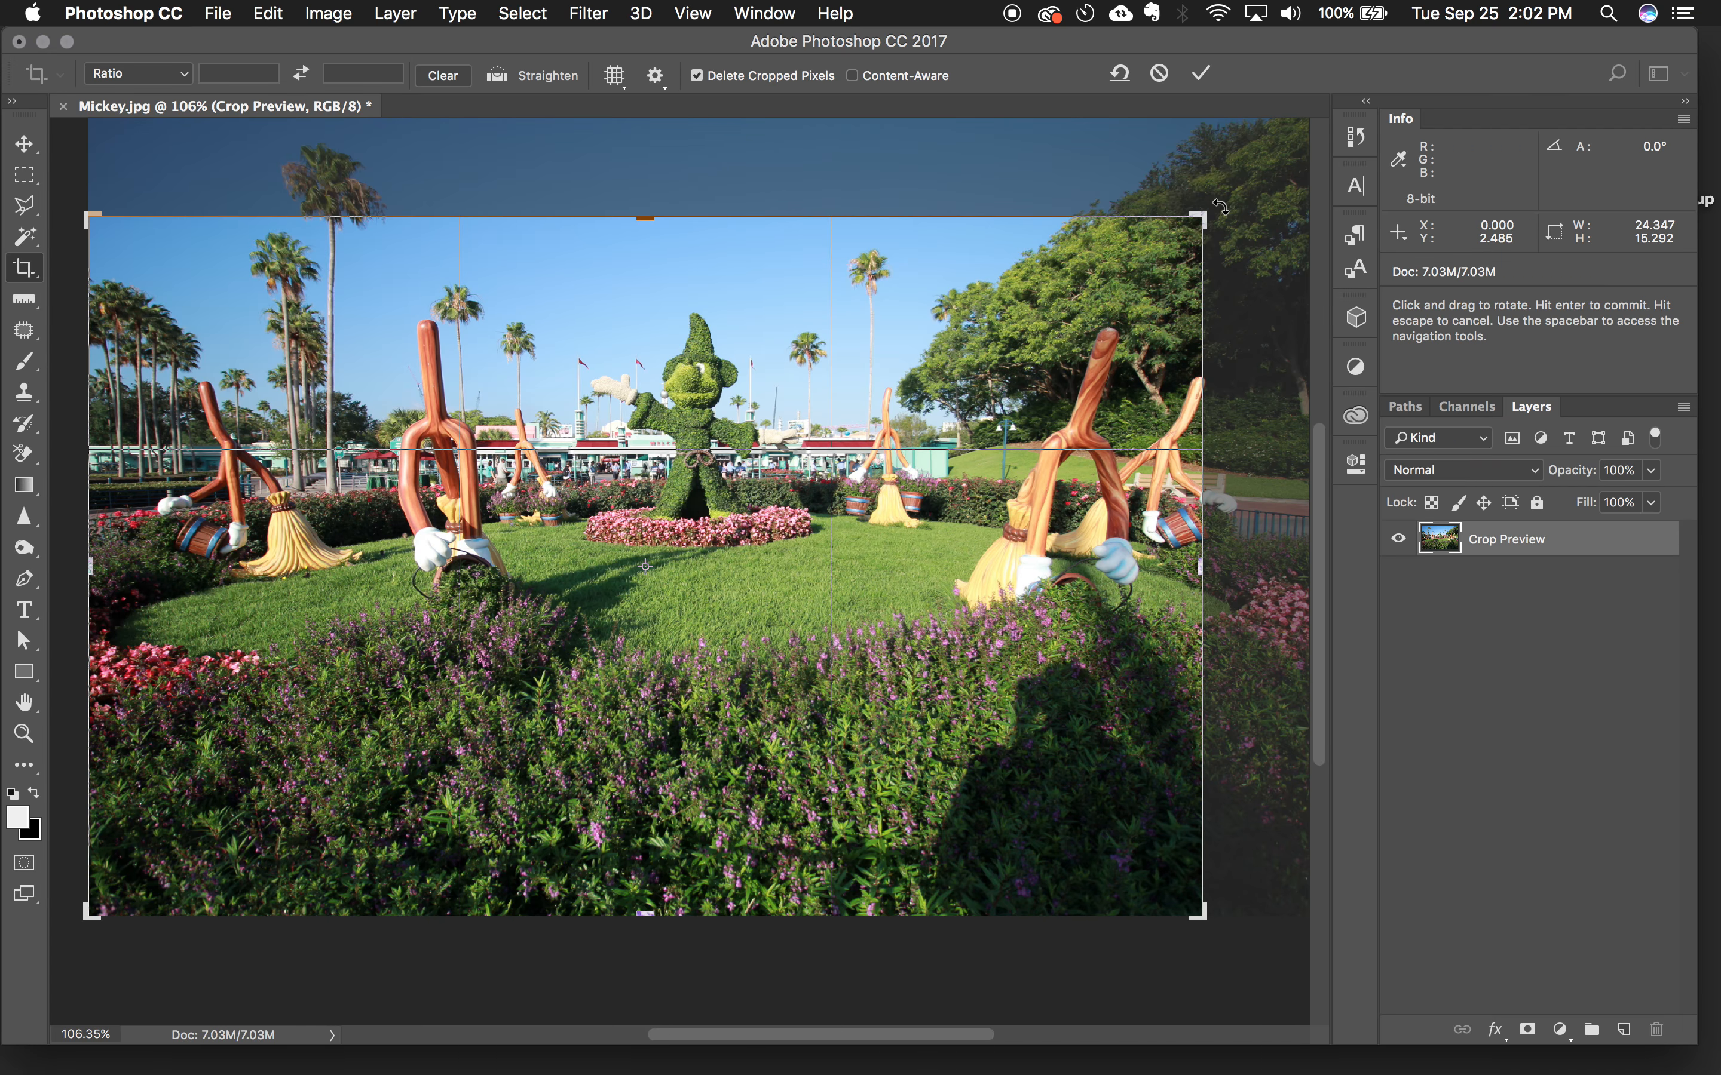
- Try rotating the photo inside the crop frame, level it again and apply the crop, and undo the crop
{"action": "left_click_drag", "start_coordinate": [1220, 206], "coordinate": [1162, 189]}
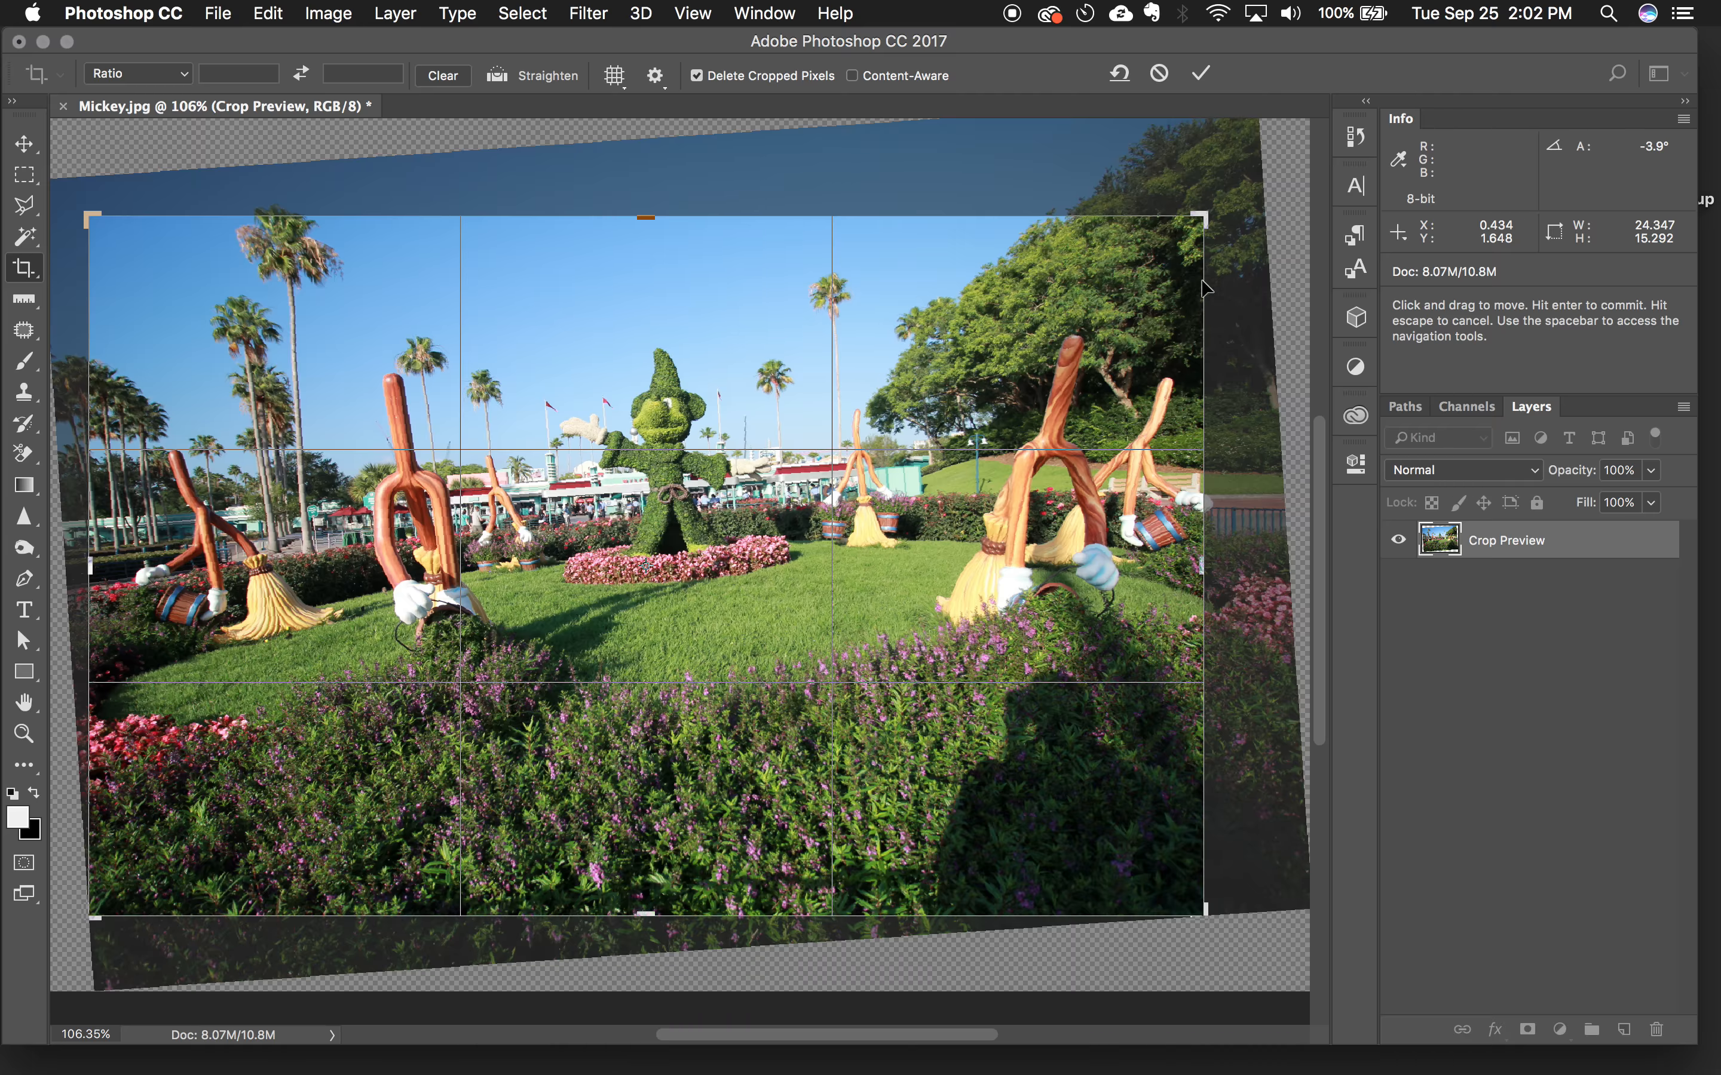
{"action": "left_click_drag", "start_coordinate": [1241, 217], "coordinate": [1248, 237]}
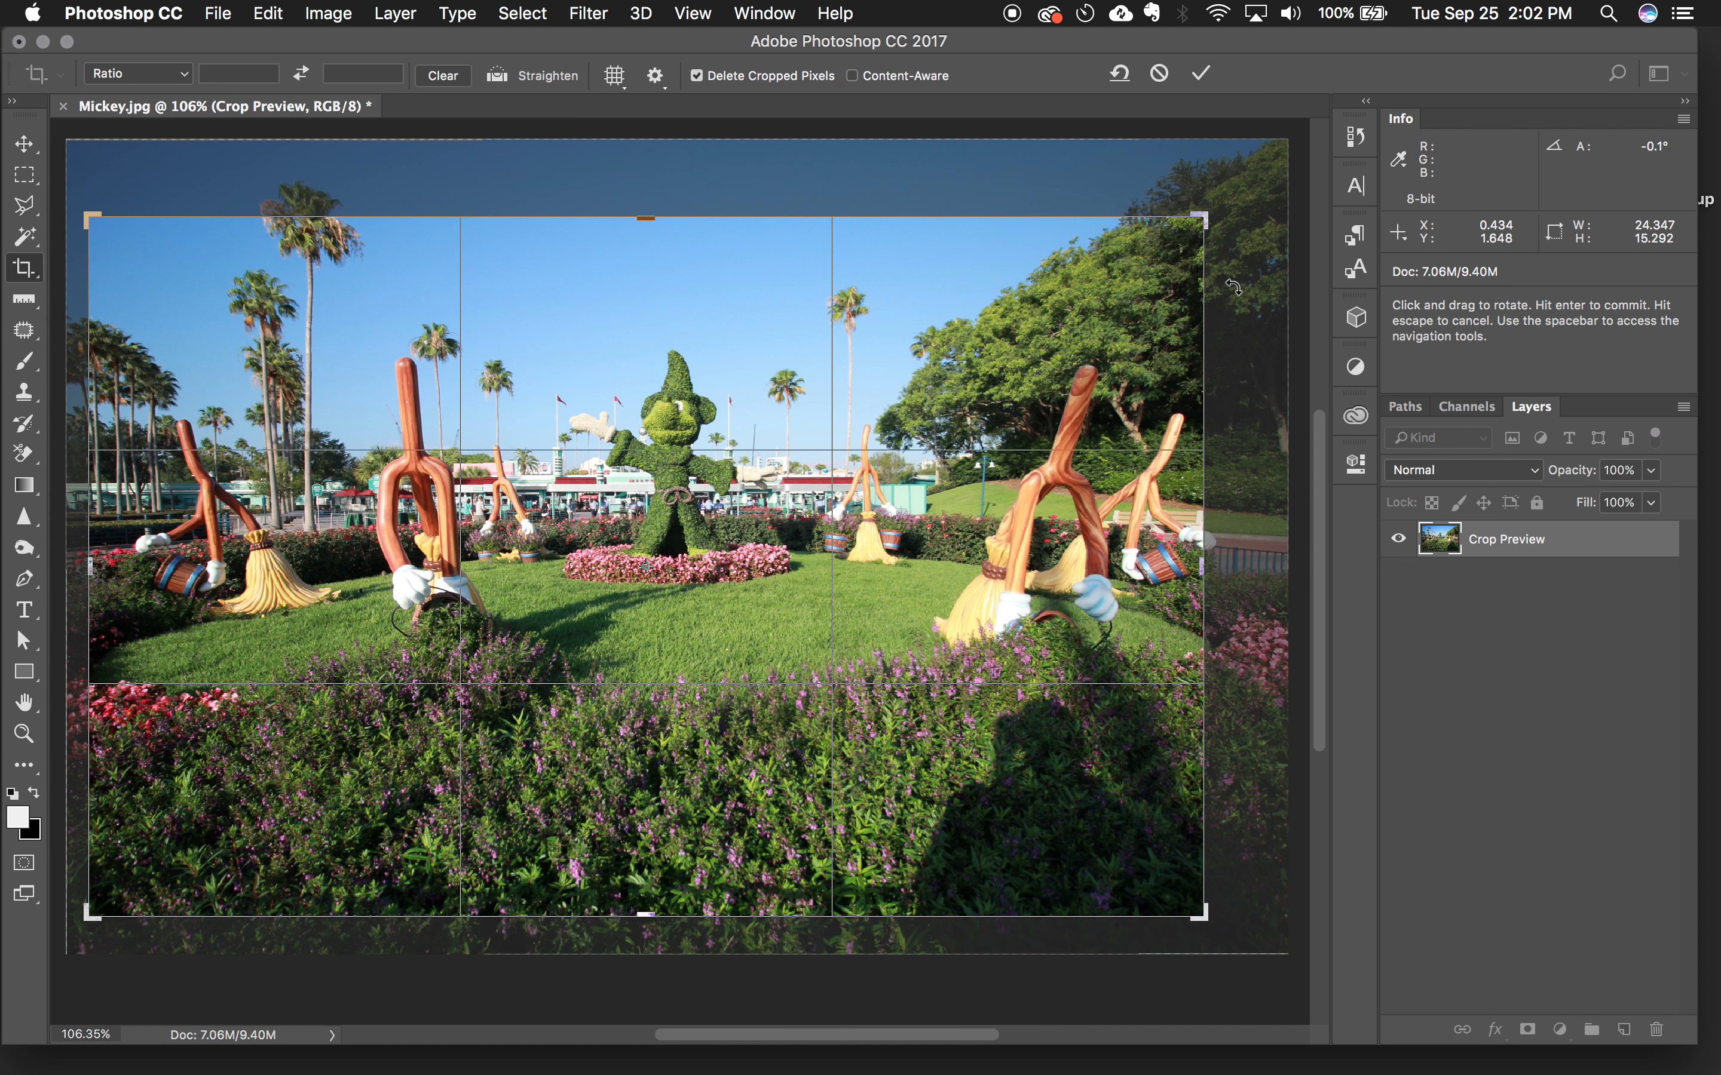
{"action": "mouse_move", "coordinate": [1237, 194]}
{"action": "left_mouse_down"}
{"action": "mouse_move", "coordinate": [1327, 369]}
{"action": "mouse_move", "coordinate": [1279, 253]}
{"action": "mouse_move", "coordinate": [1230, 203]}
{"action": "left_mouse_up"}
{"action": "key", "text": "Return"}
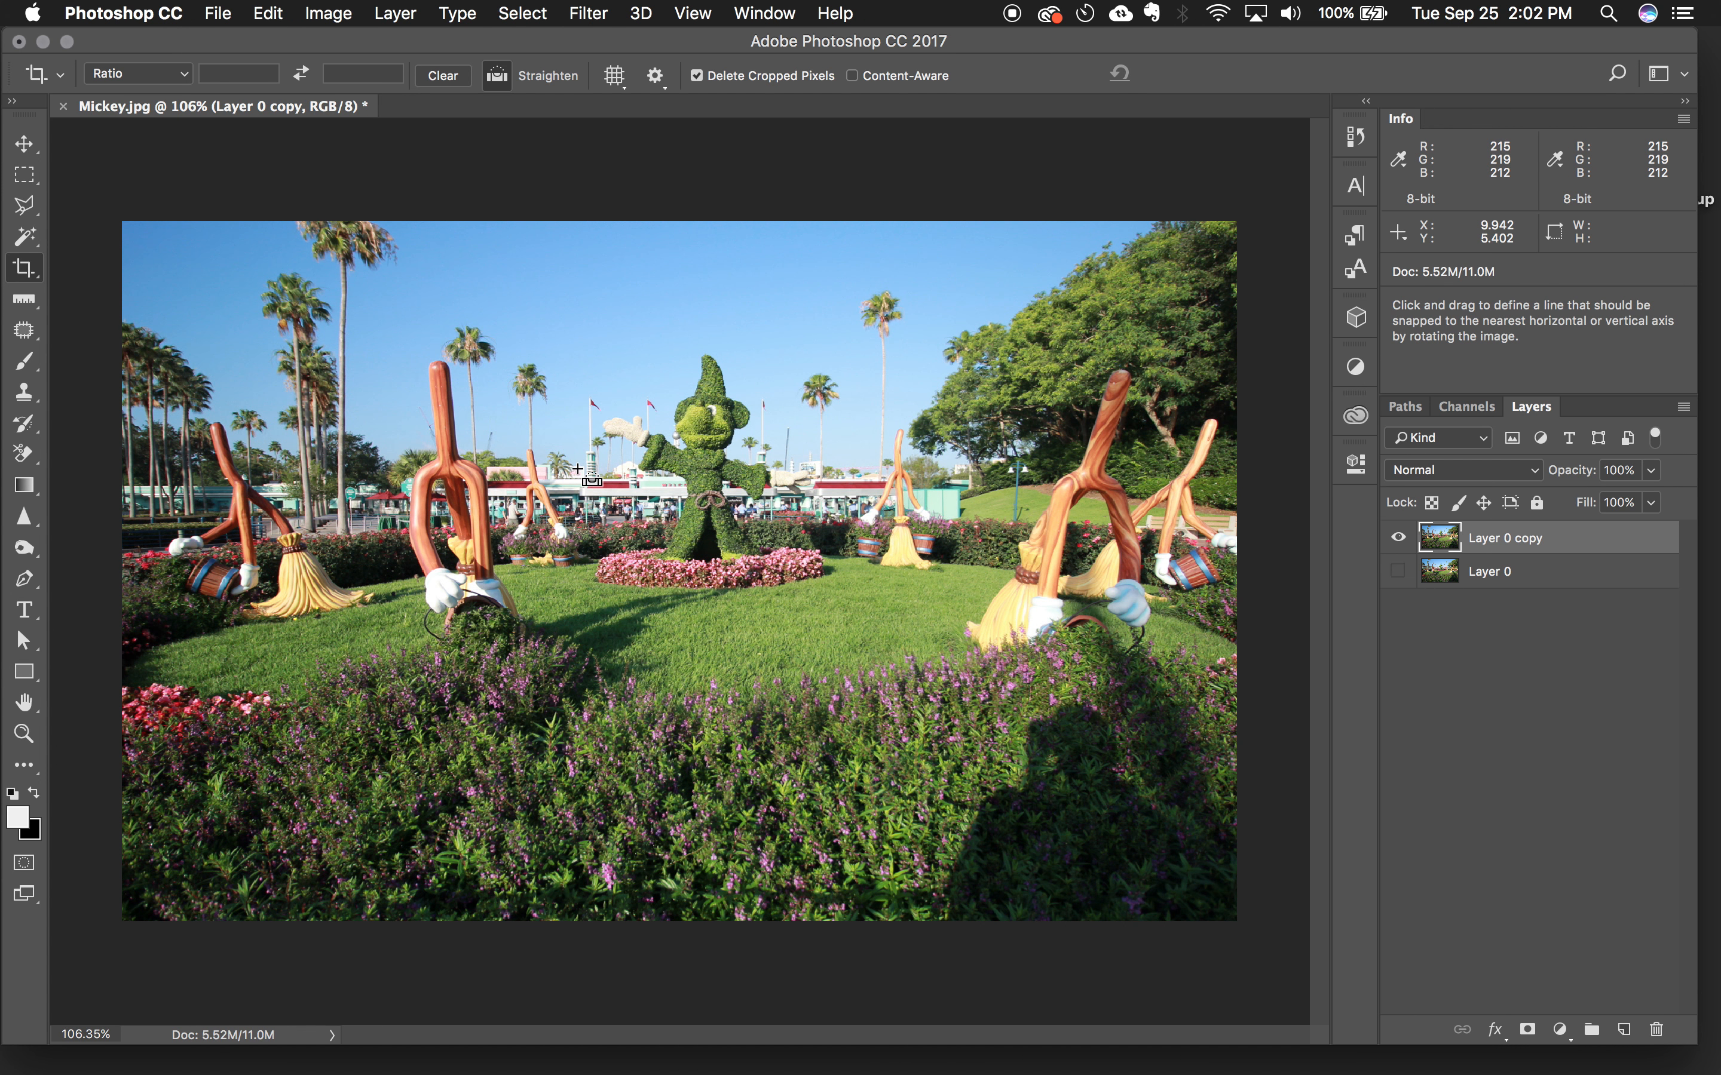
{"action": "key", "text": "super+z"}
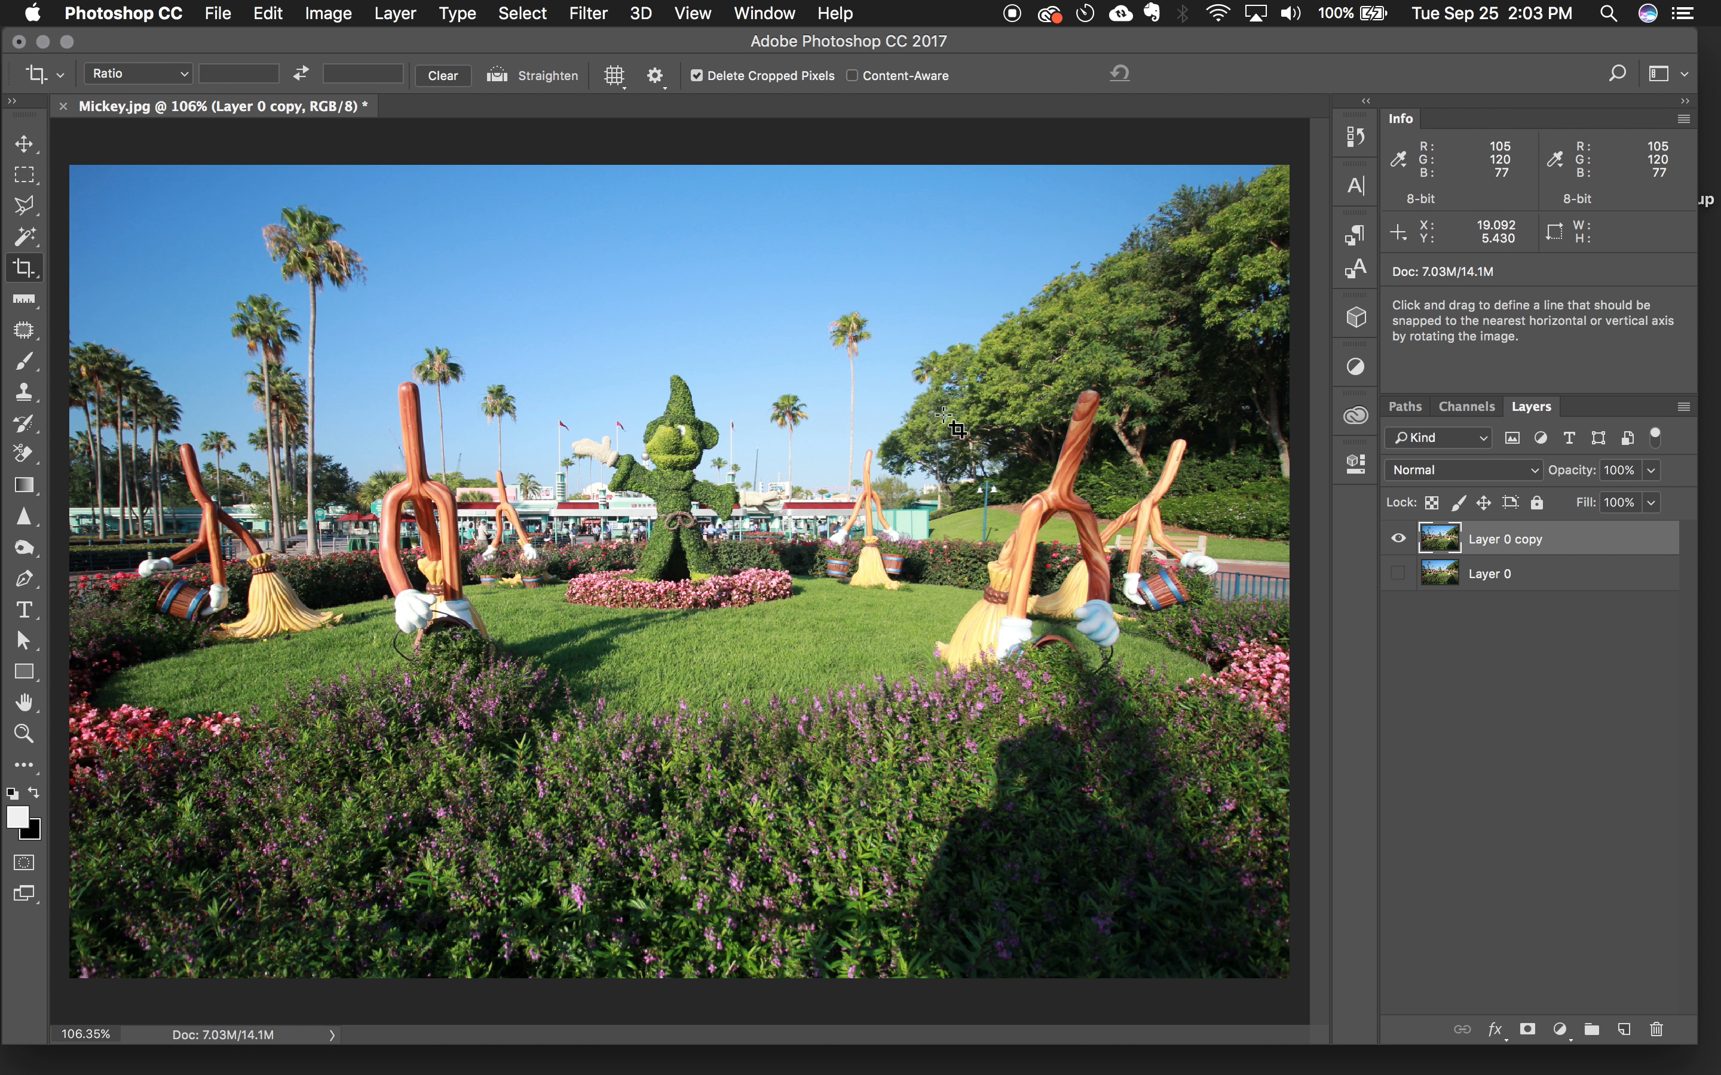
- Try moving Layer 0 copy across the canvas with the Move tool, and undo the move
{"action": "left_click", "coordinate": [24, 143]}
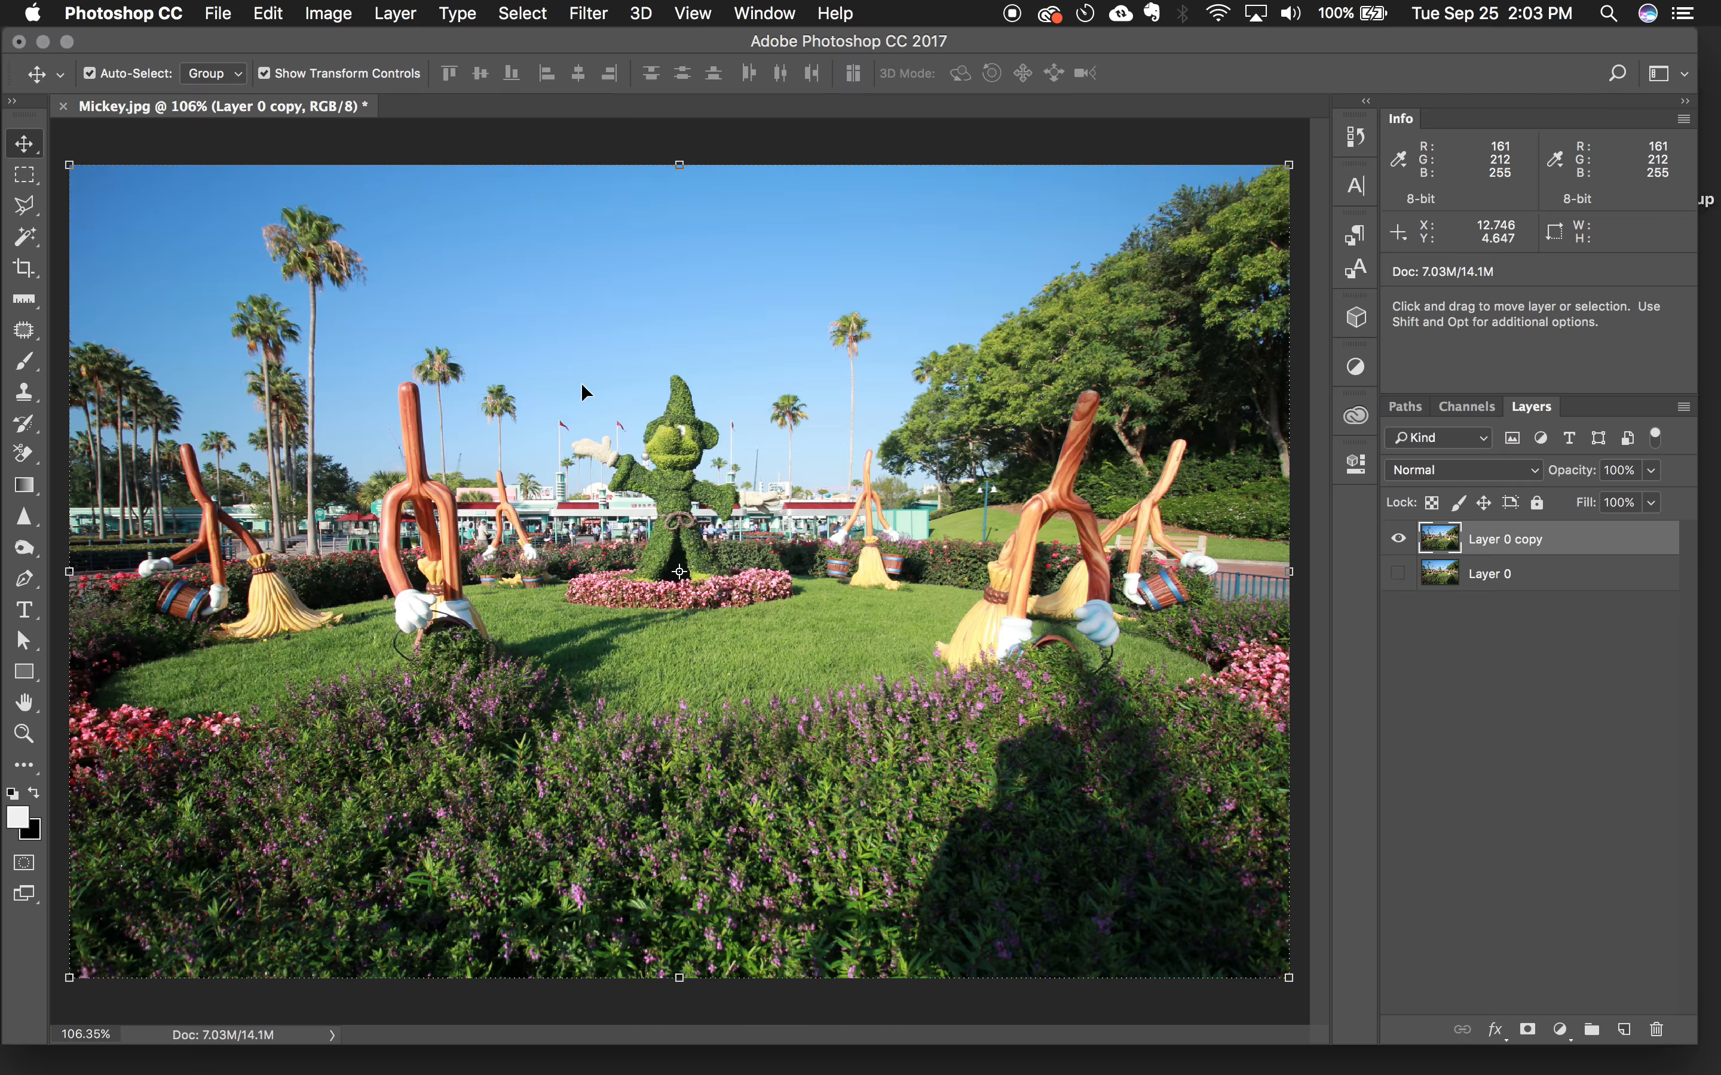
{"action": "left_click_drag", "start_coordinate": [724, 492], "coordinate": [774, 460]}
{"action": "key", "text": "super+z"}
- Add a Brightness/Contrast adjustment layer above Layer 0 copy with brightness 15 and contrast 8
{"action": "left_click", "coordinate": [1355, 367]}
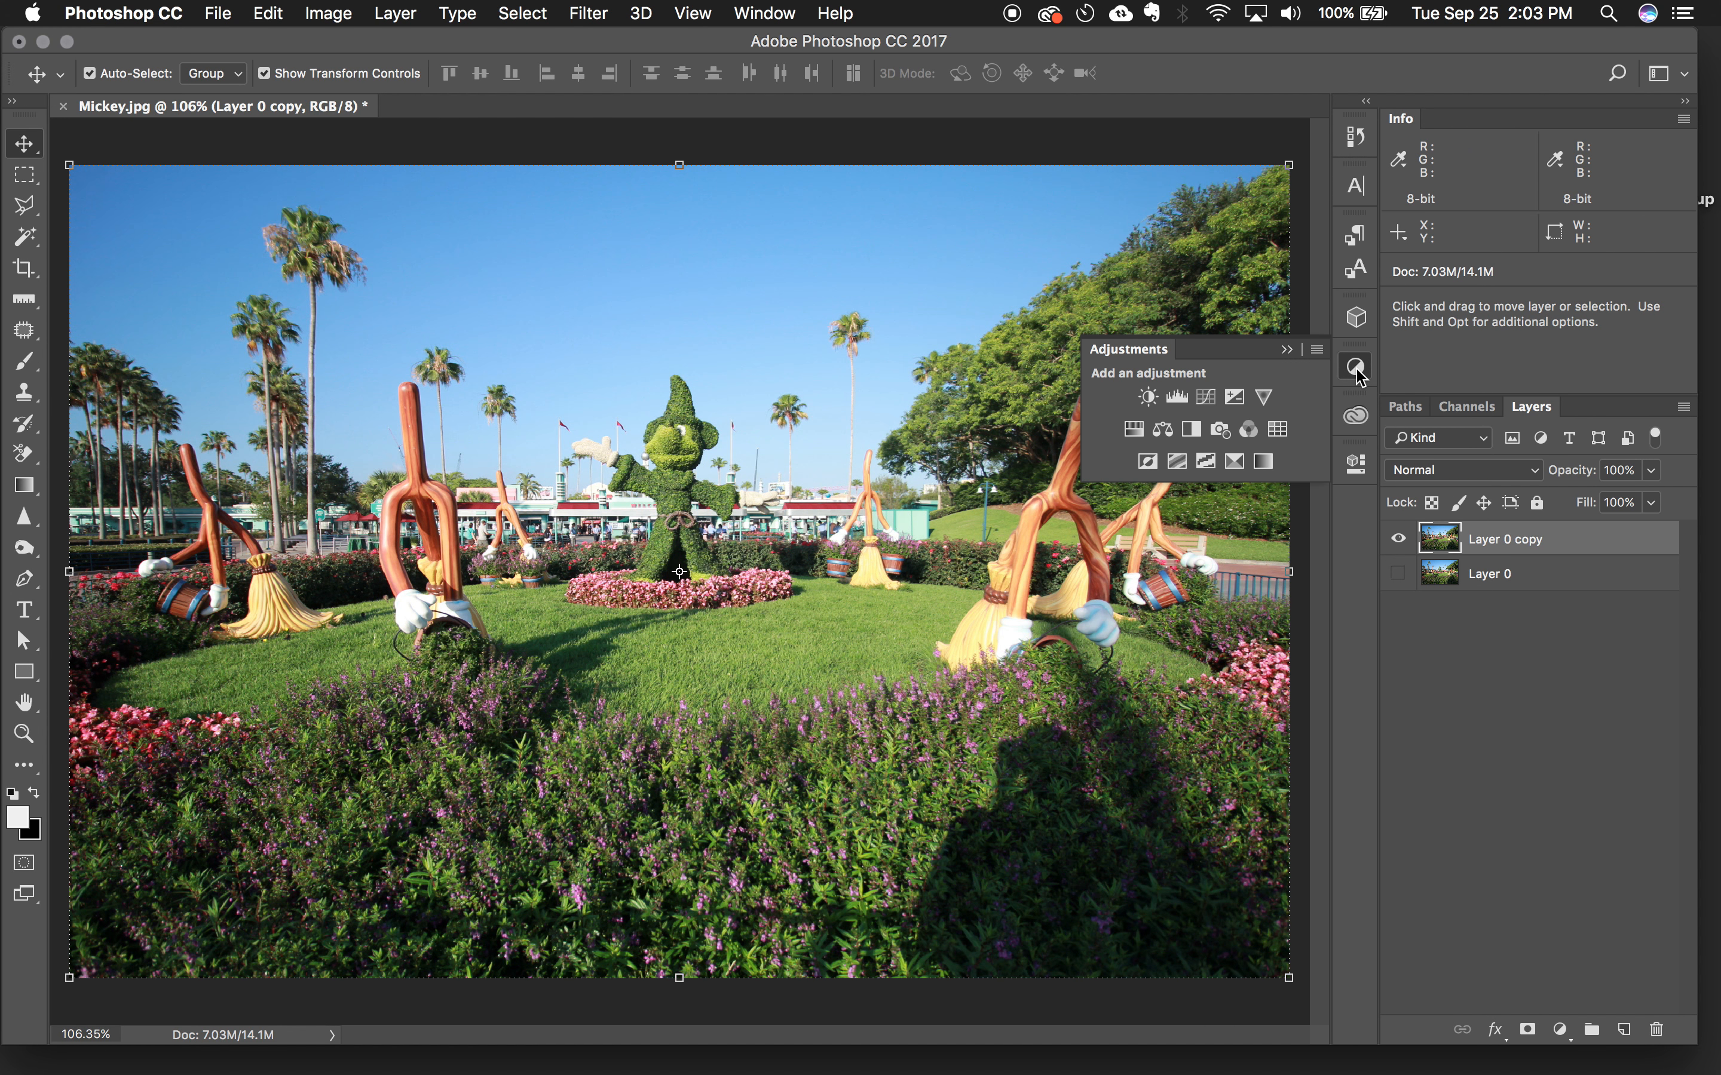
{"action": "left_click", "coordinate": [1148, 398]}
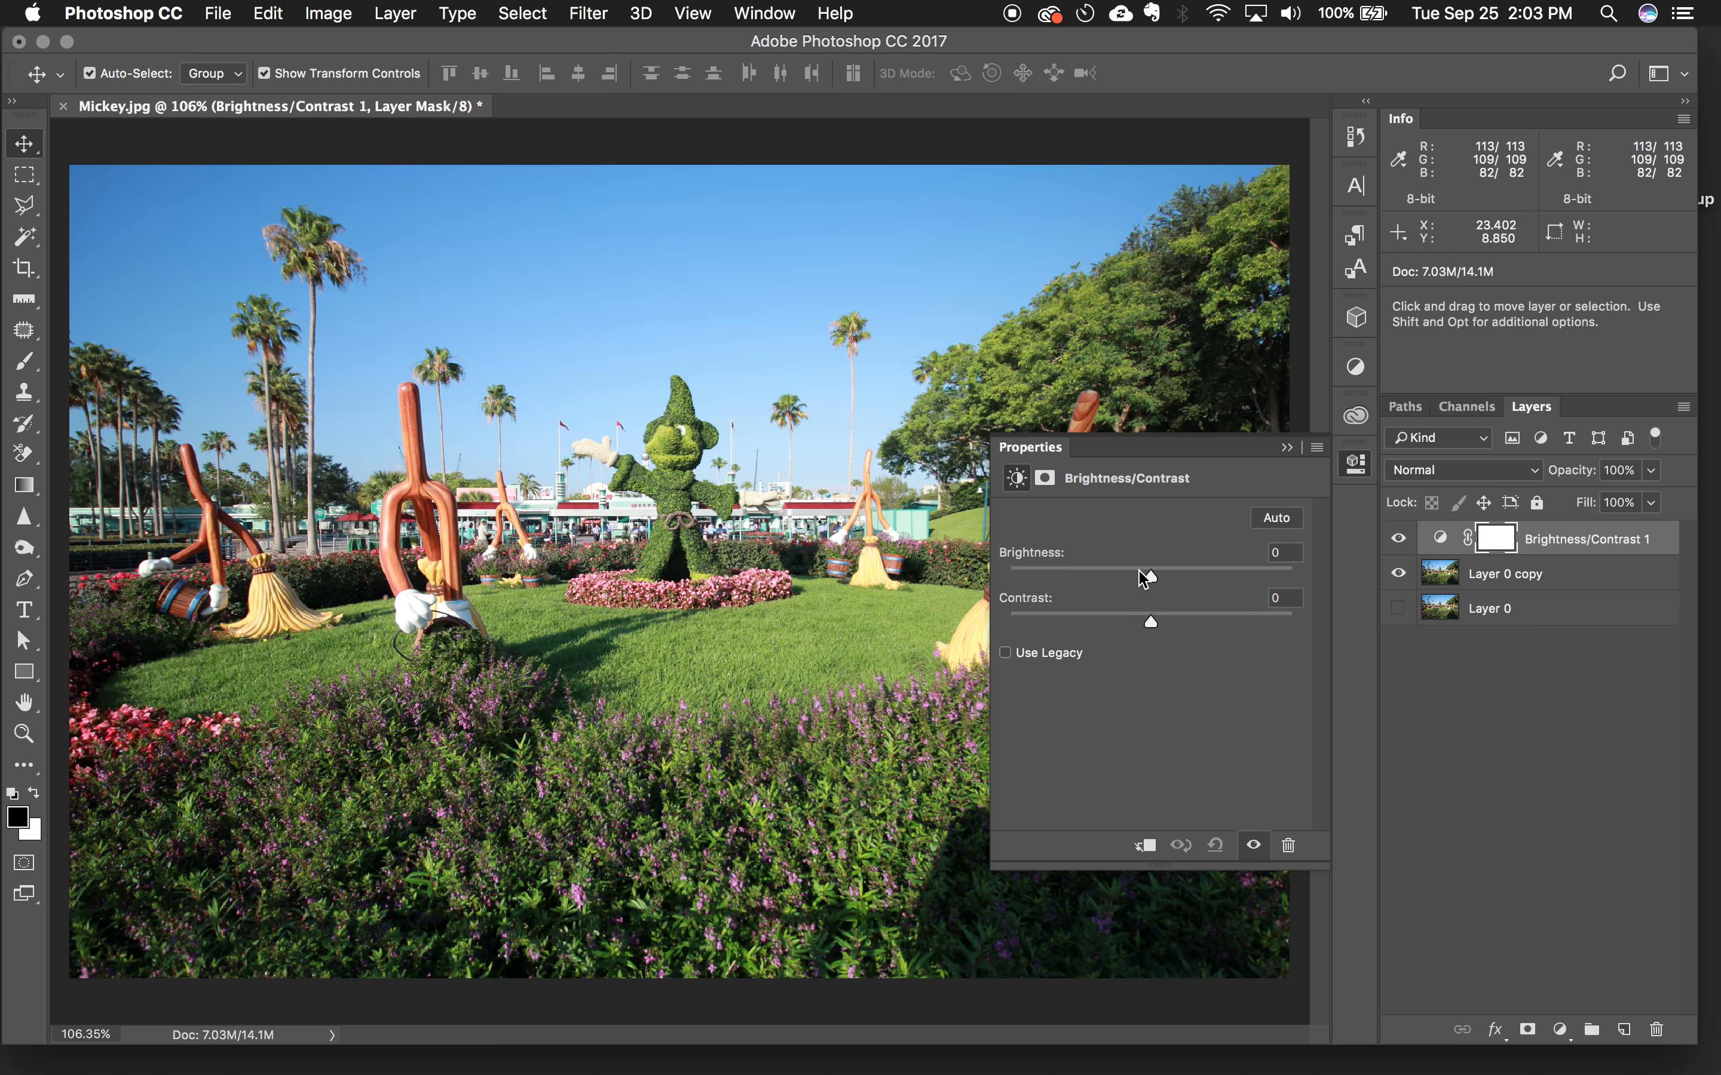
{"action": "left_click_drag", "start_coordinate": [1153, 579], "coordinate": [1162, 630]}
{"action": "left_click", "coordinate": [1151, 623]}
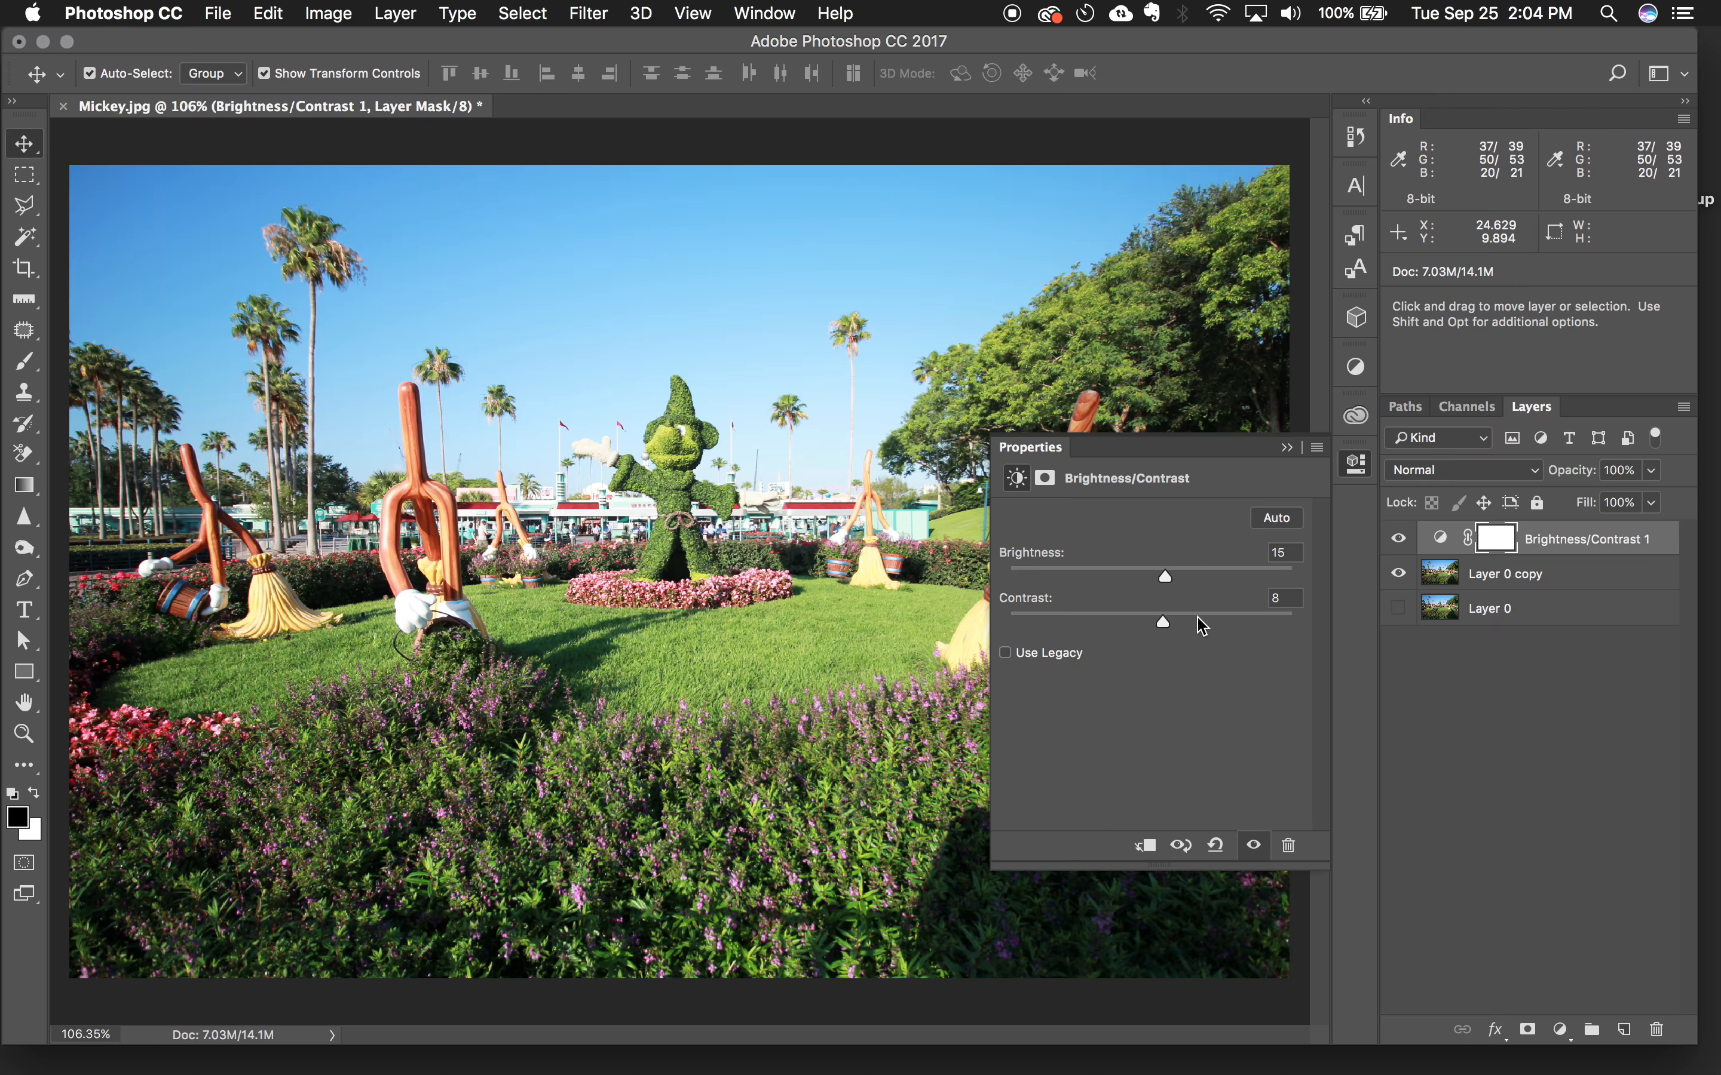
{"action": "left_click", "coordinate": [1287, 448]}
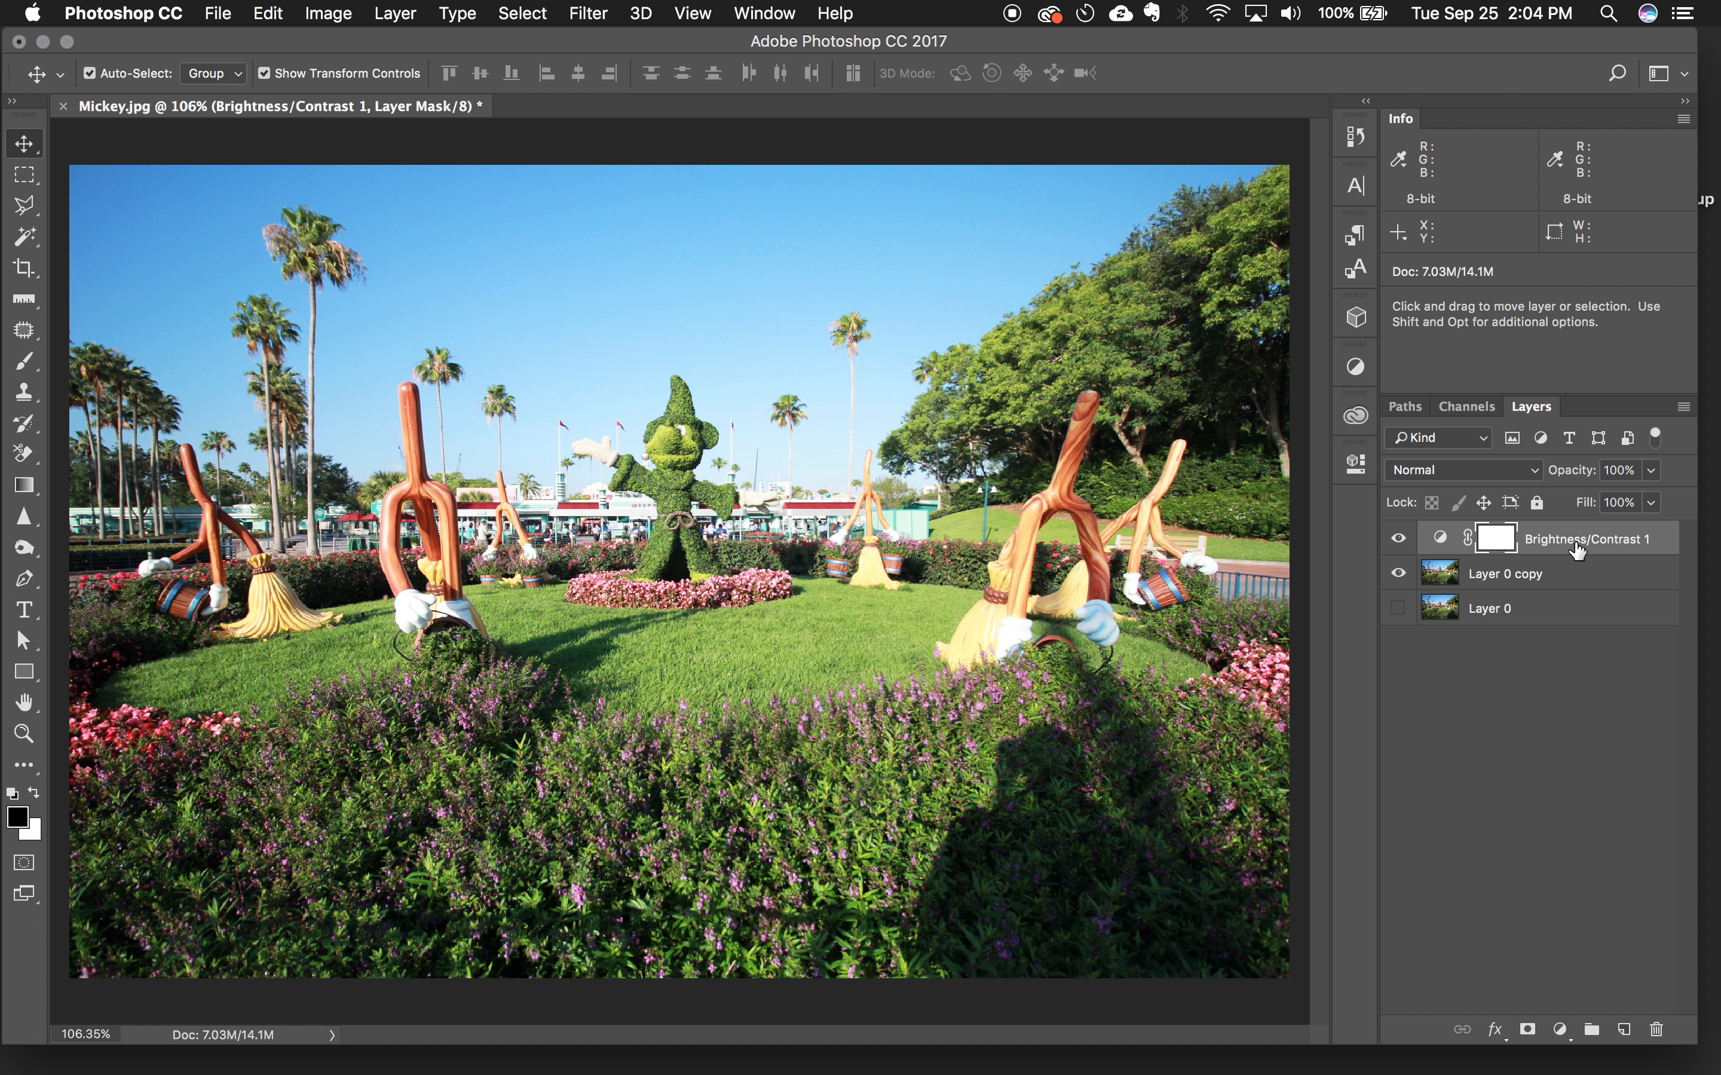
- Compare the photo with and without the Brightness/Contrast adjustment by toggling that layer's visibility
{"action": "left_click", "coordinate": [1398, 541]}
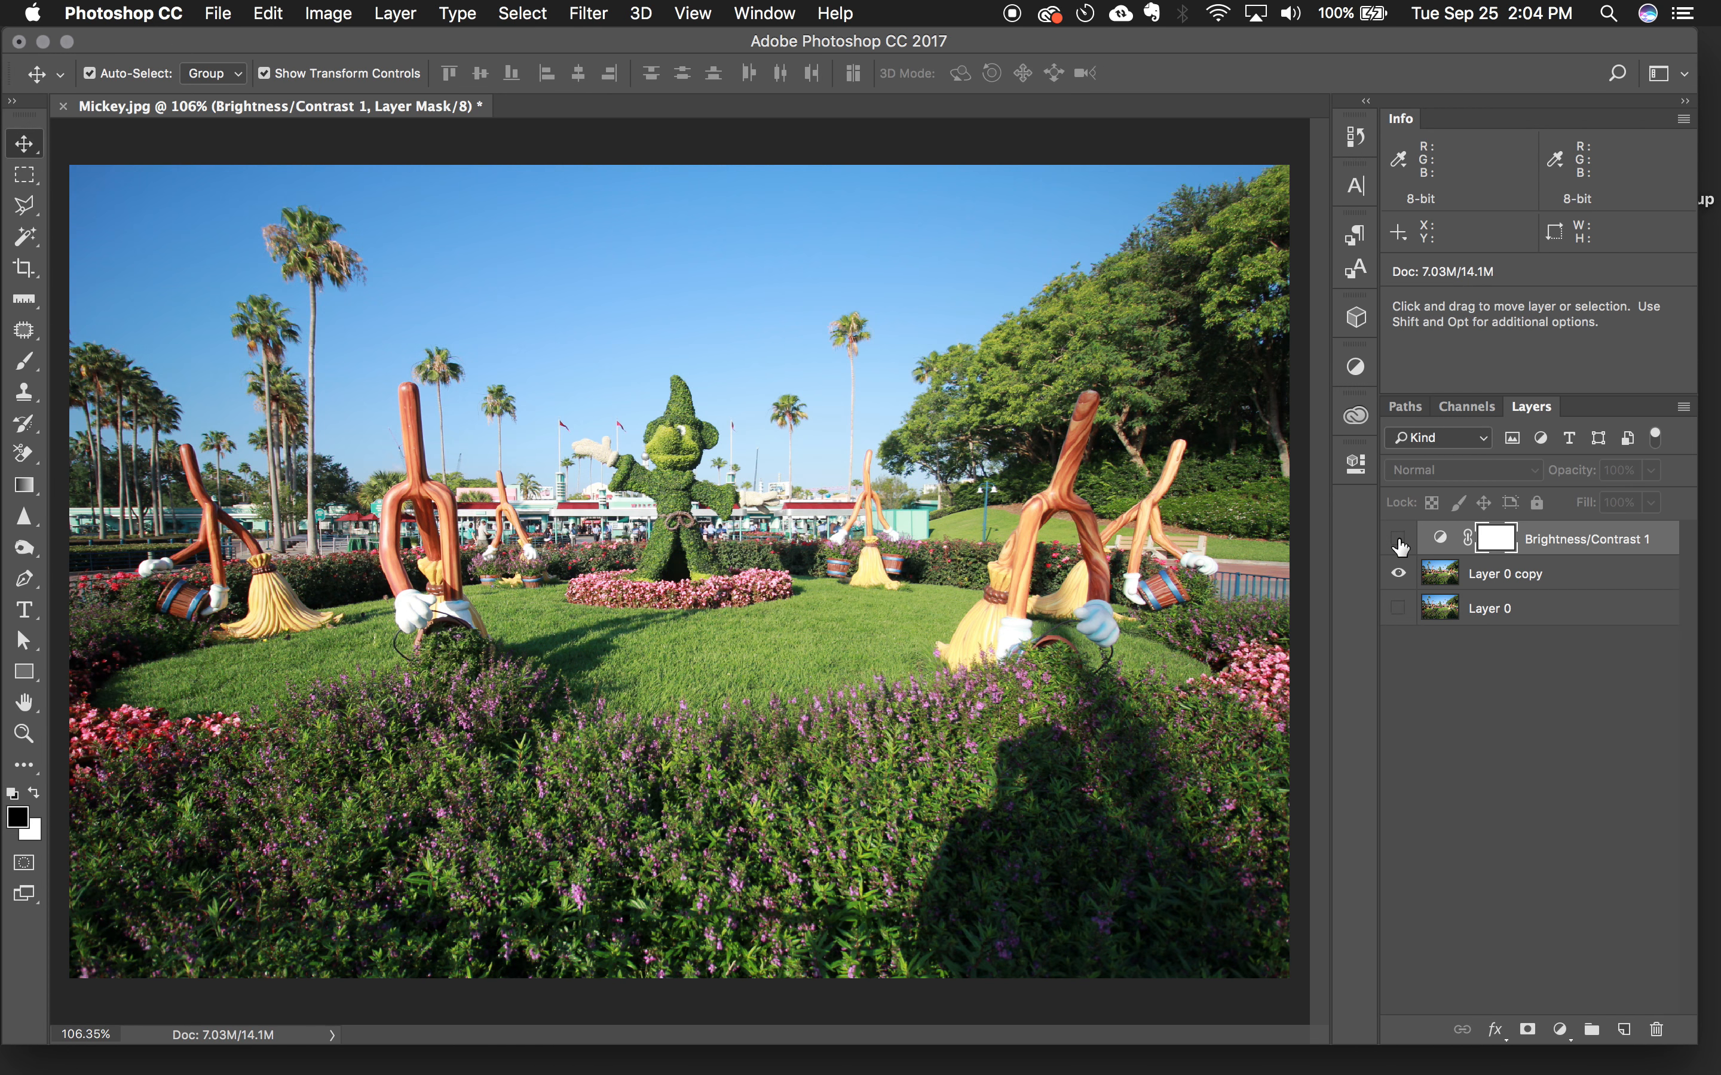
{"action": "left_click", "coordinate": [1398, 541]}
{"action": "left_click", "coordinate": [1398, 541]}
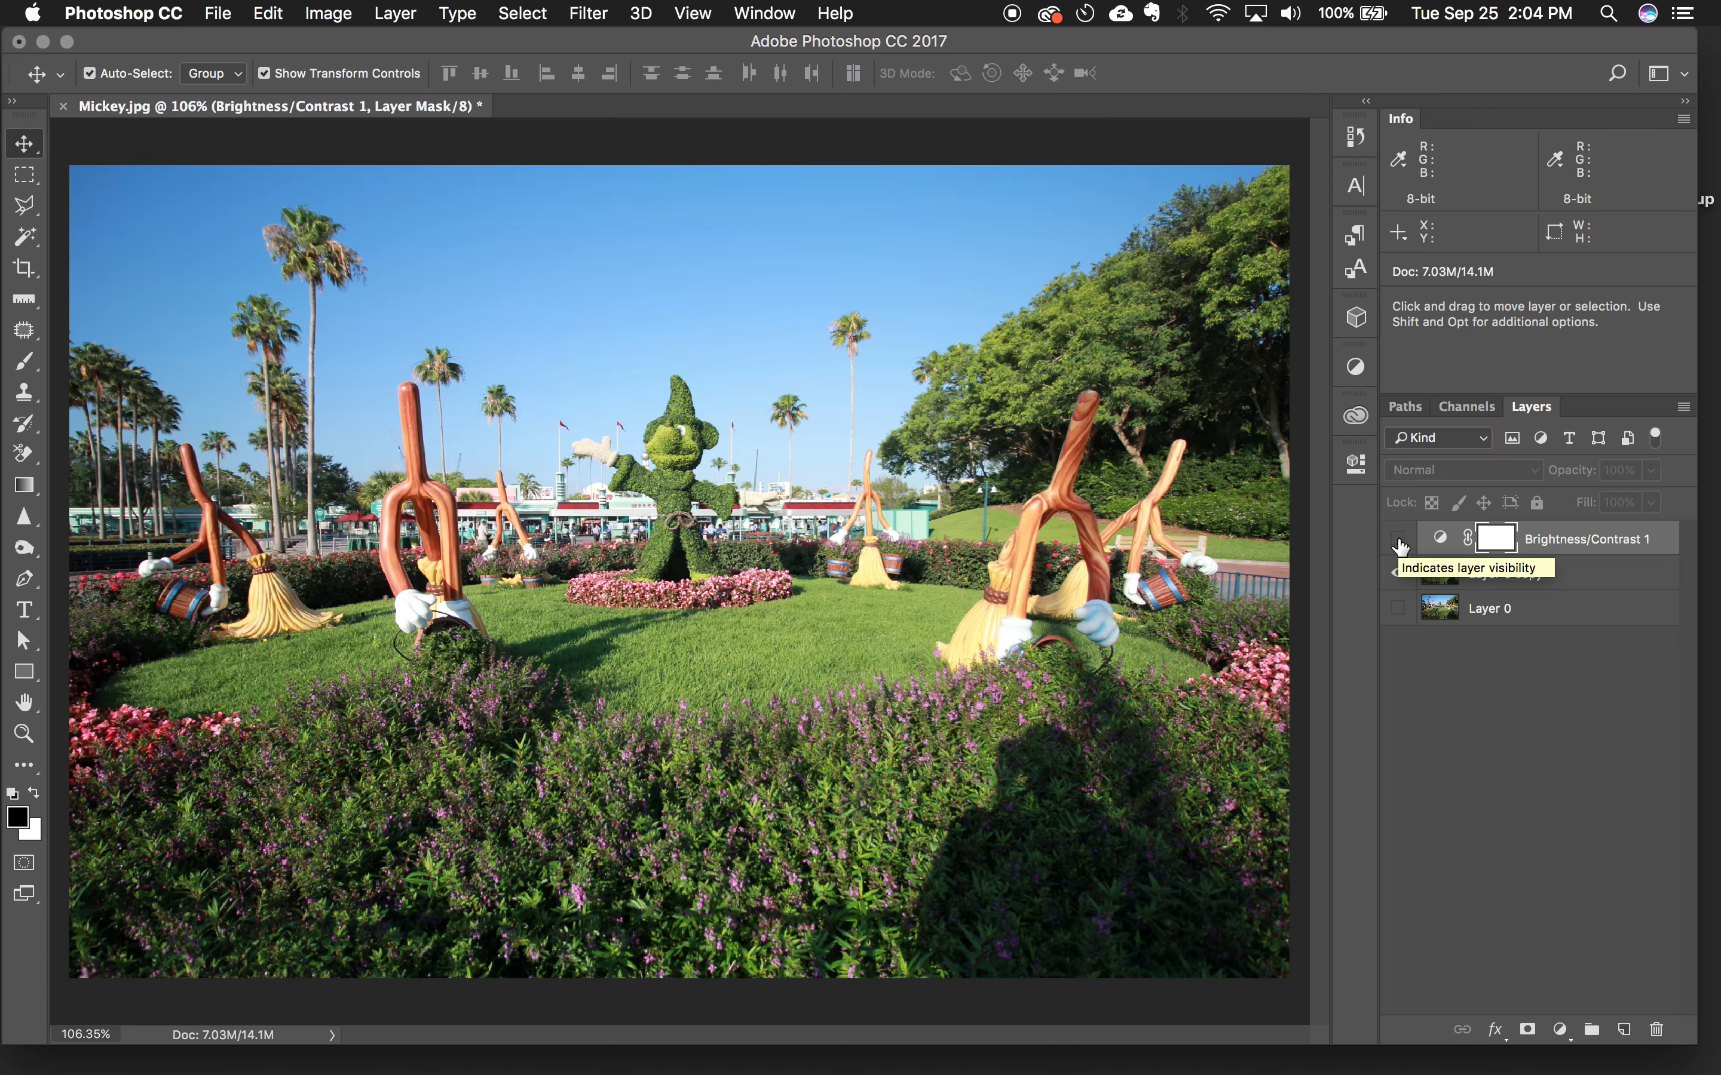
{"action": "left_click", "coordinate": [1398, 541]}
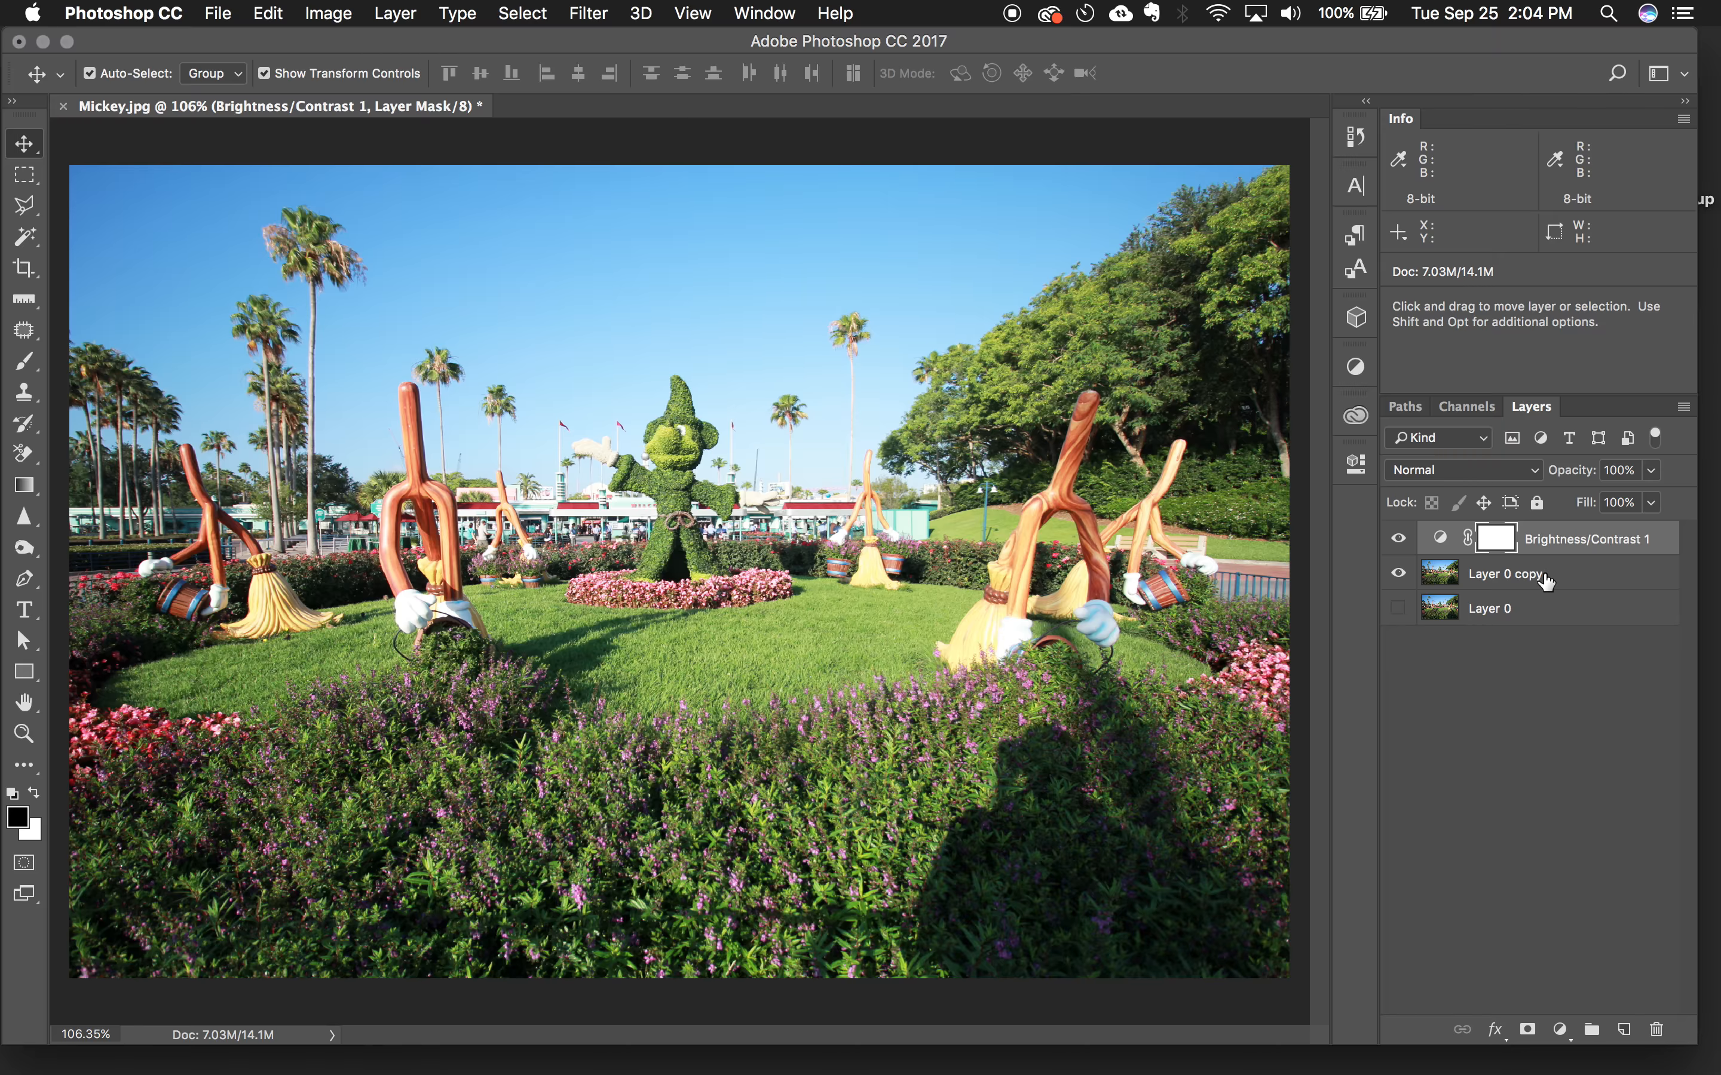
- Step back through the document history to the Open (Save As) state, and restore the latest Brightness/Contrast modification
{"action": "left_click", "coordinate": [1355, 136]}
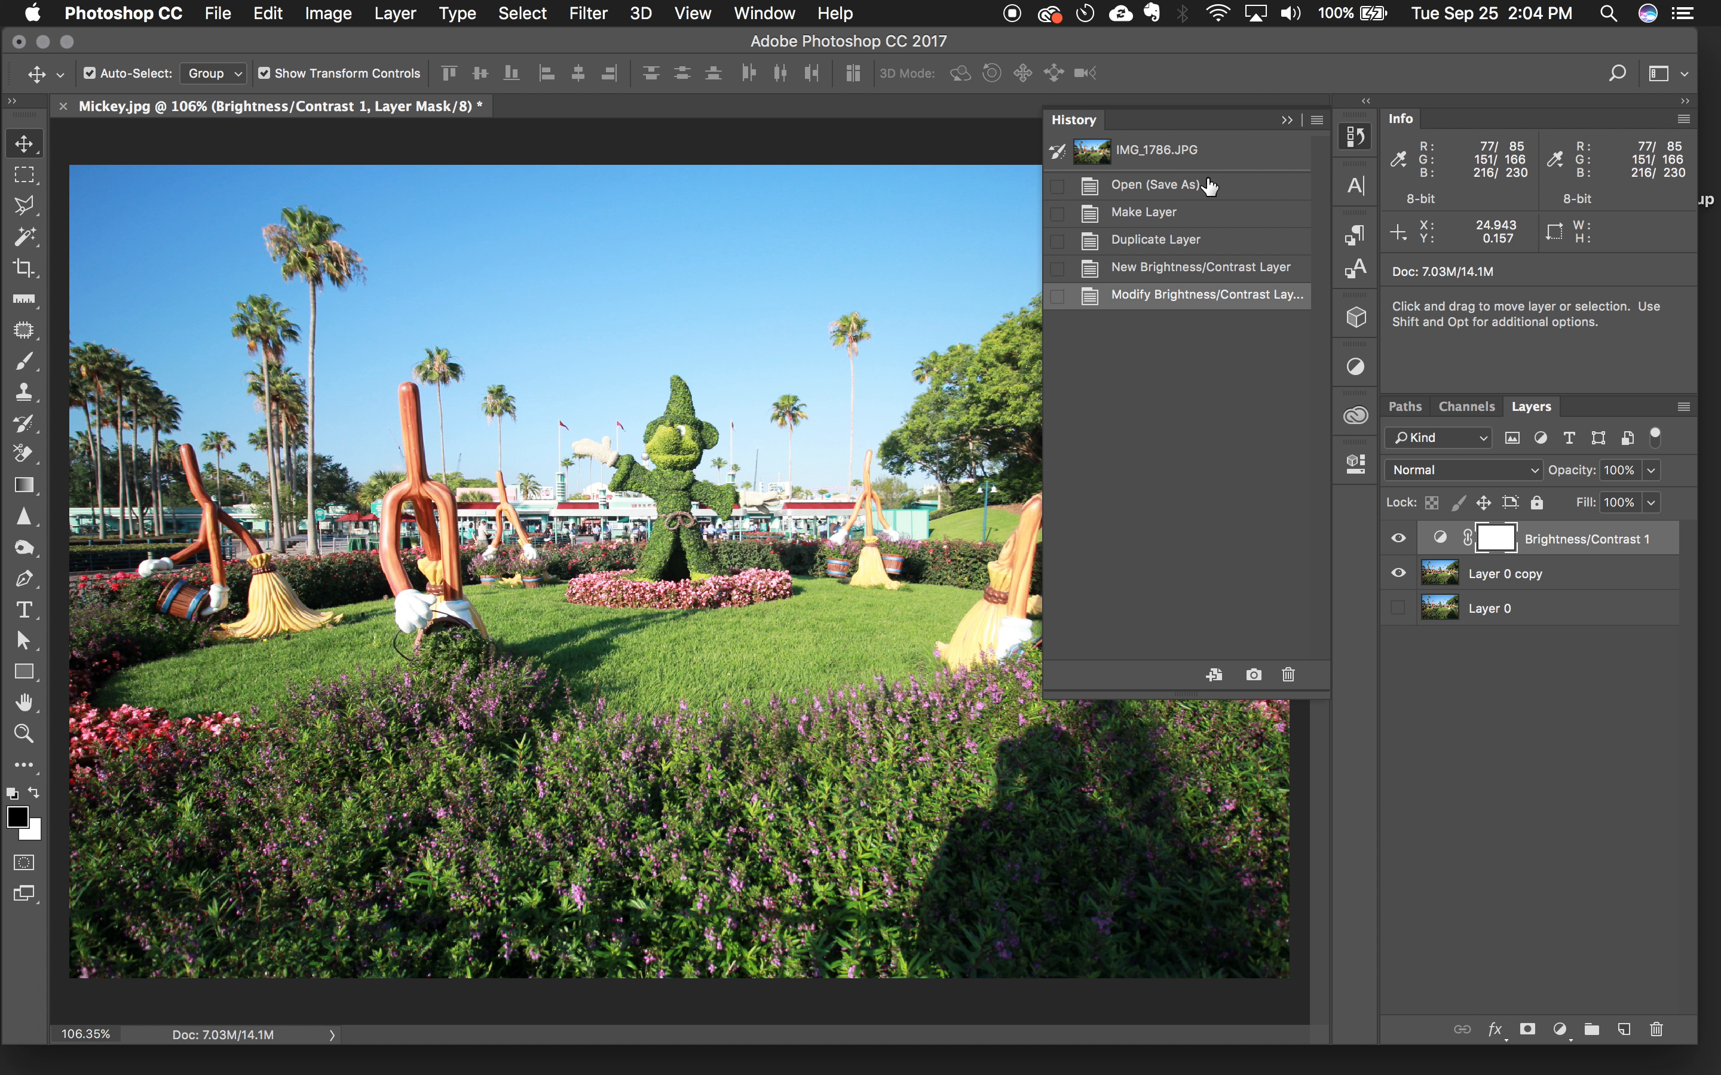
{"action": "left_click", "coordinate": [1158, 276]}
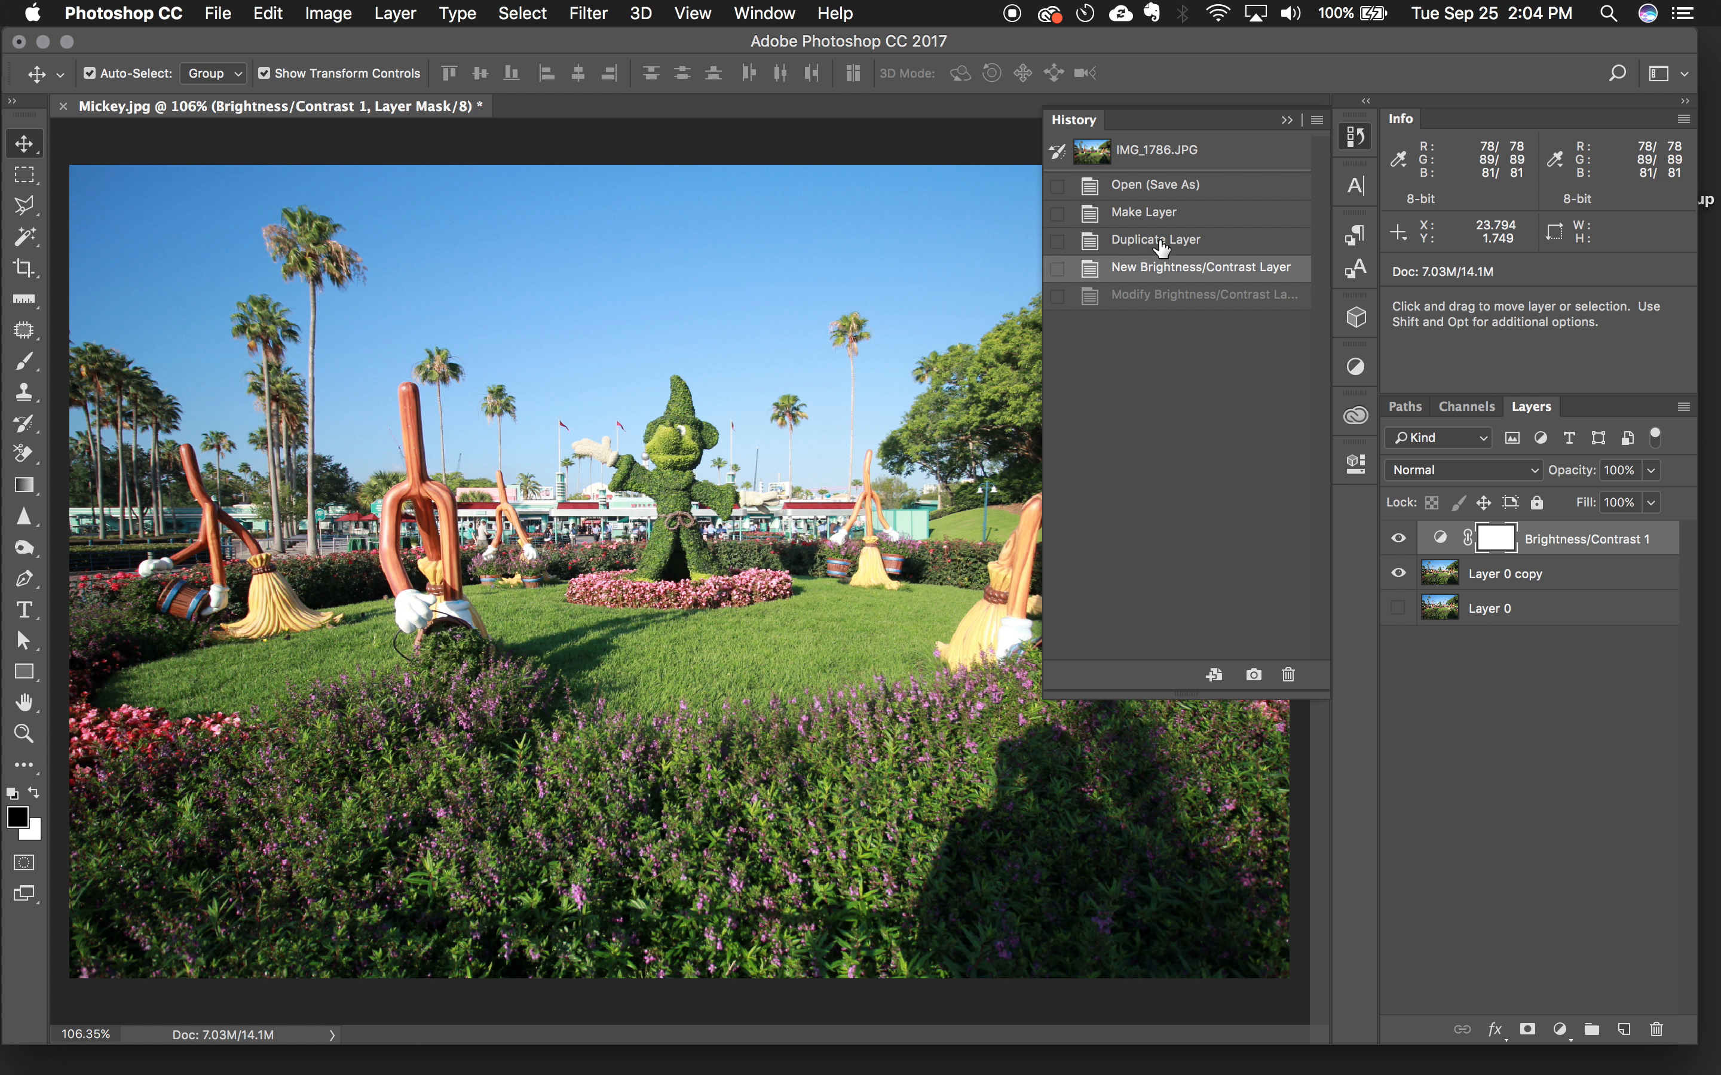
{"action": "left_click", "coordinate": [1160, 250]}
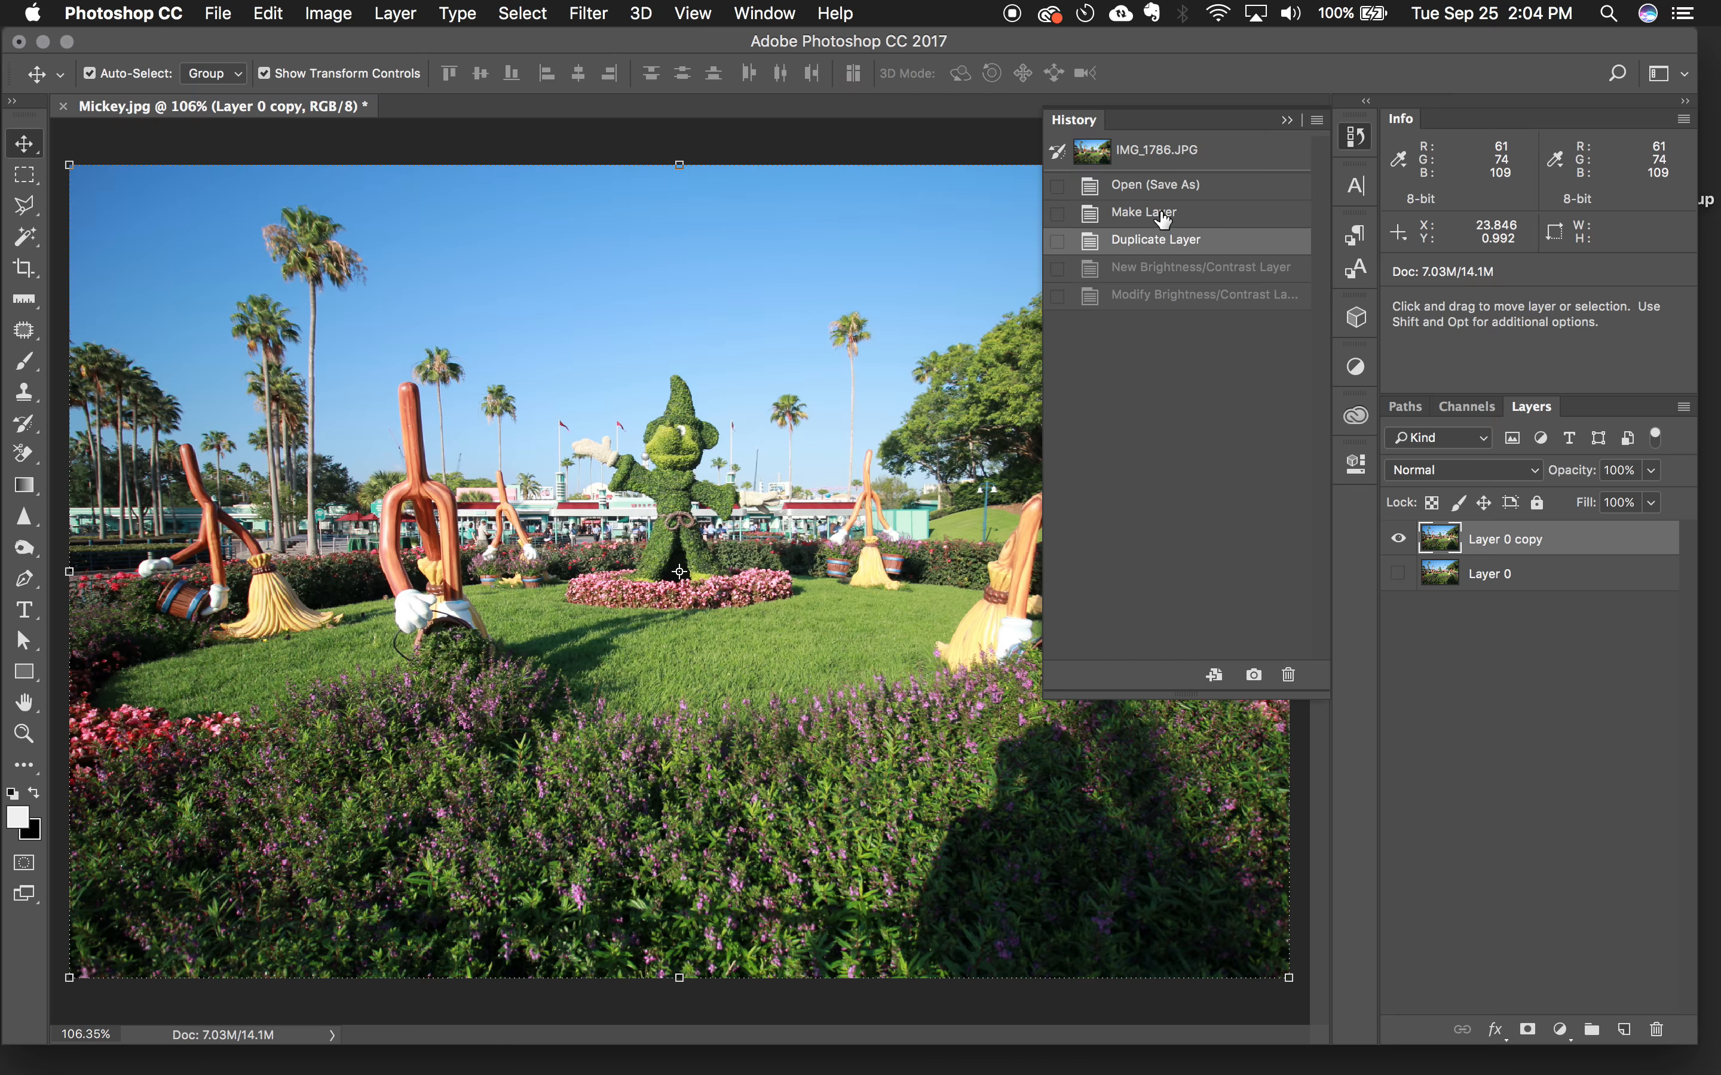
{"action": "left_click", "coordinate": [1161, 215]}
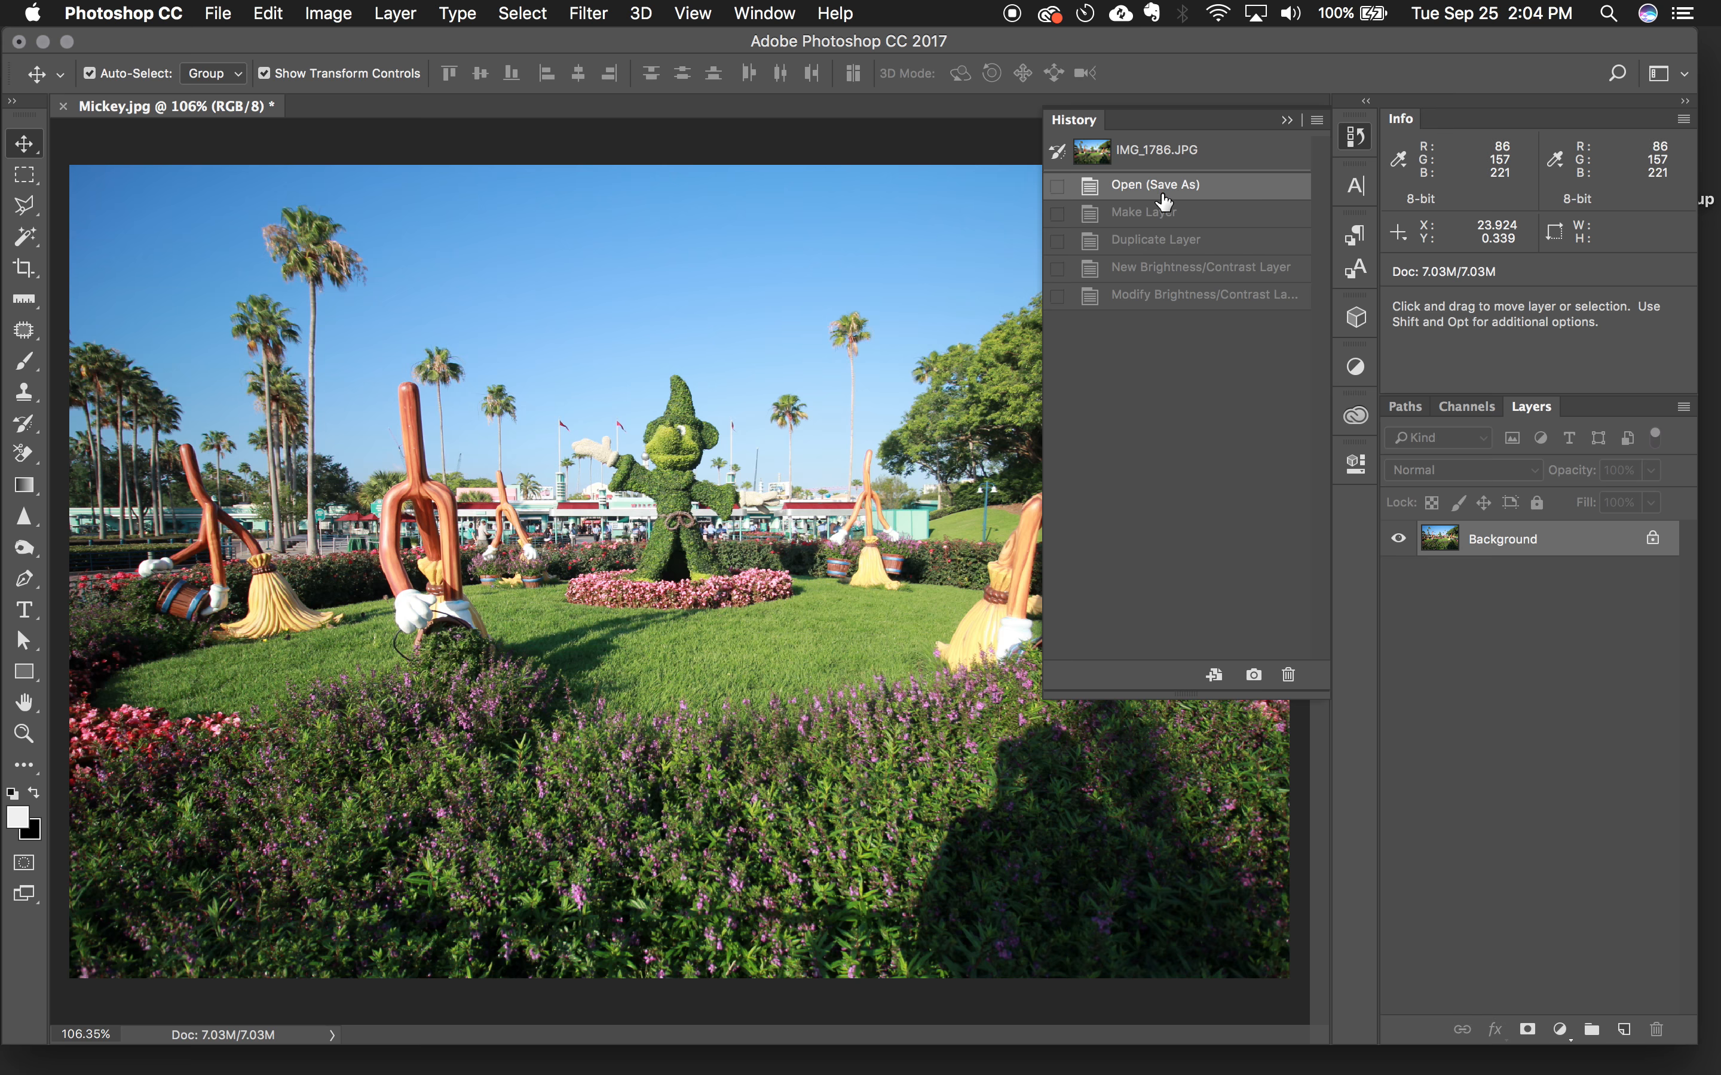
{"action": "left_click", "coordinate": [1166, 191]}
{"action": "left_click", "coordinate": [1159, 220]}
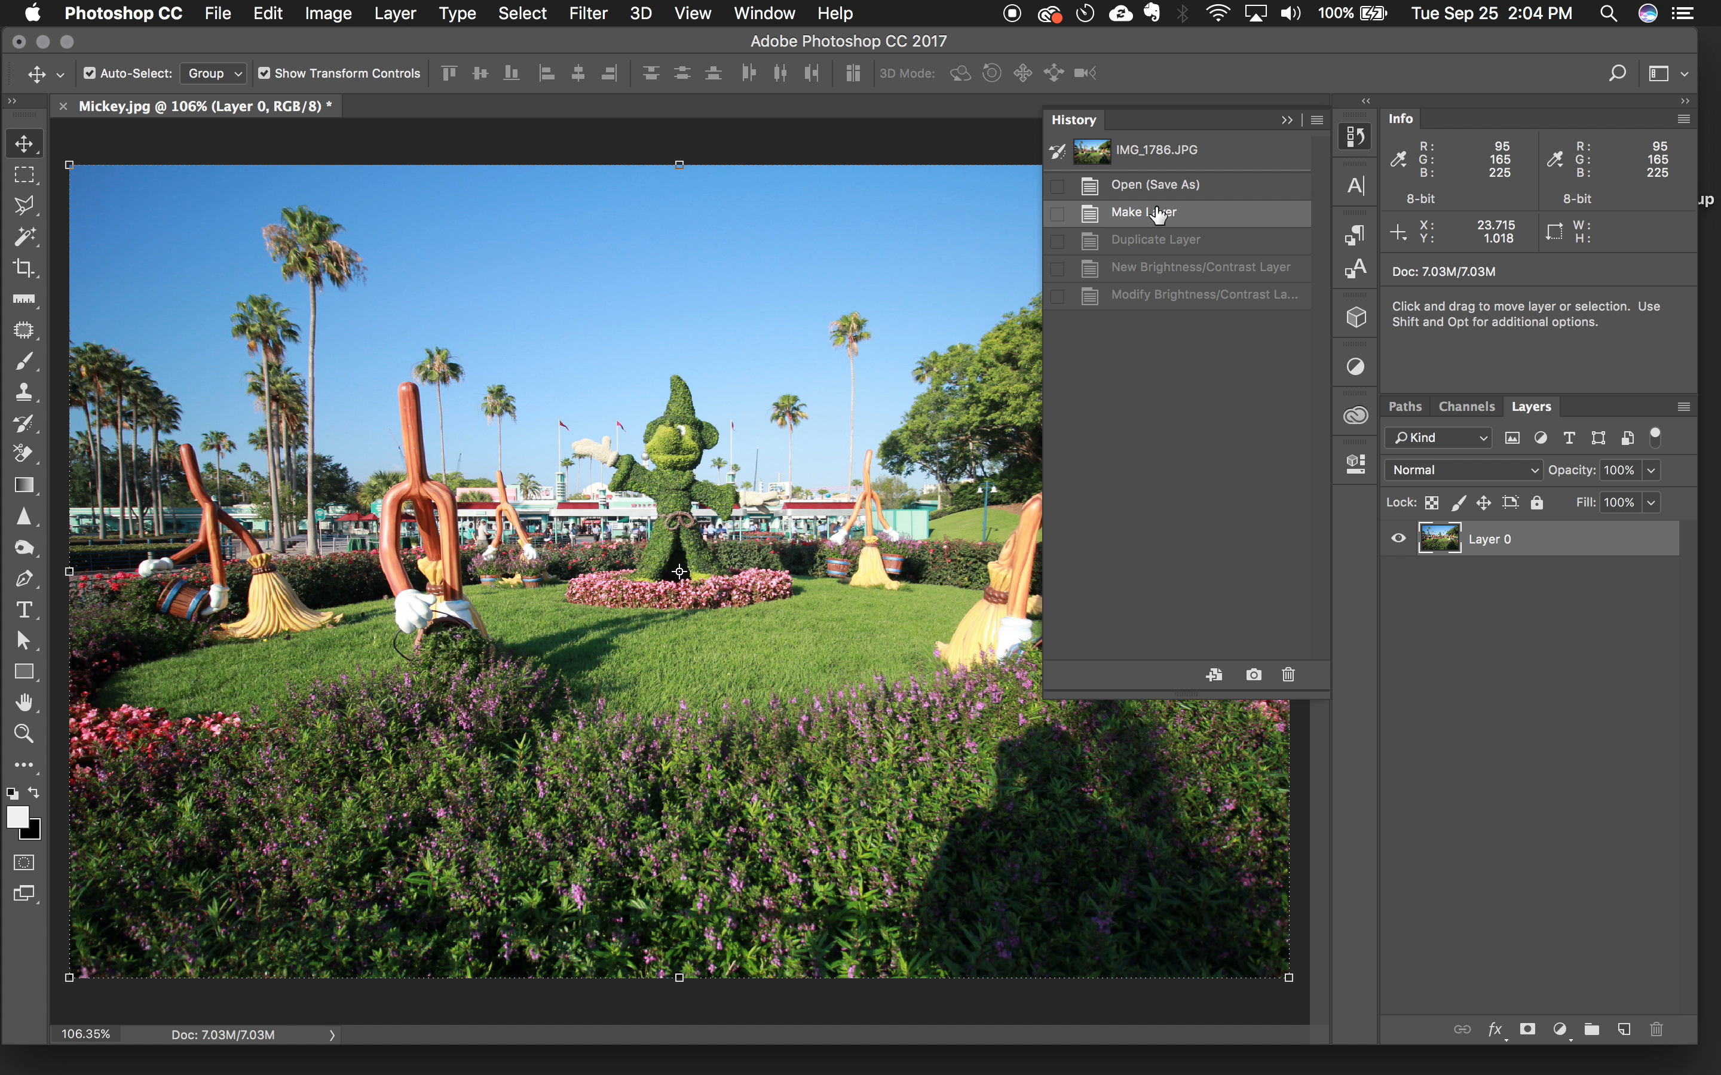
{"action": "left_click", "coordinate": [1164, 191]}
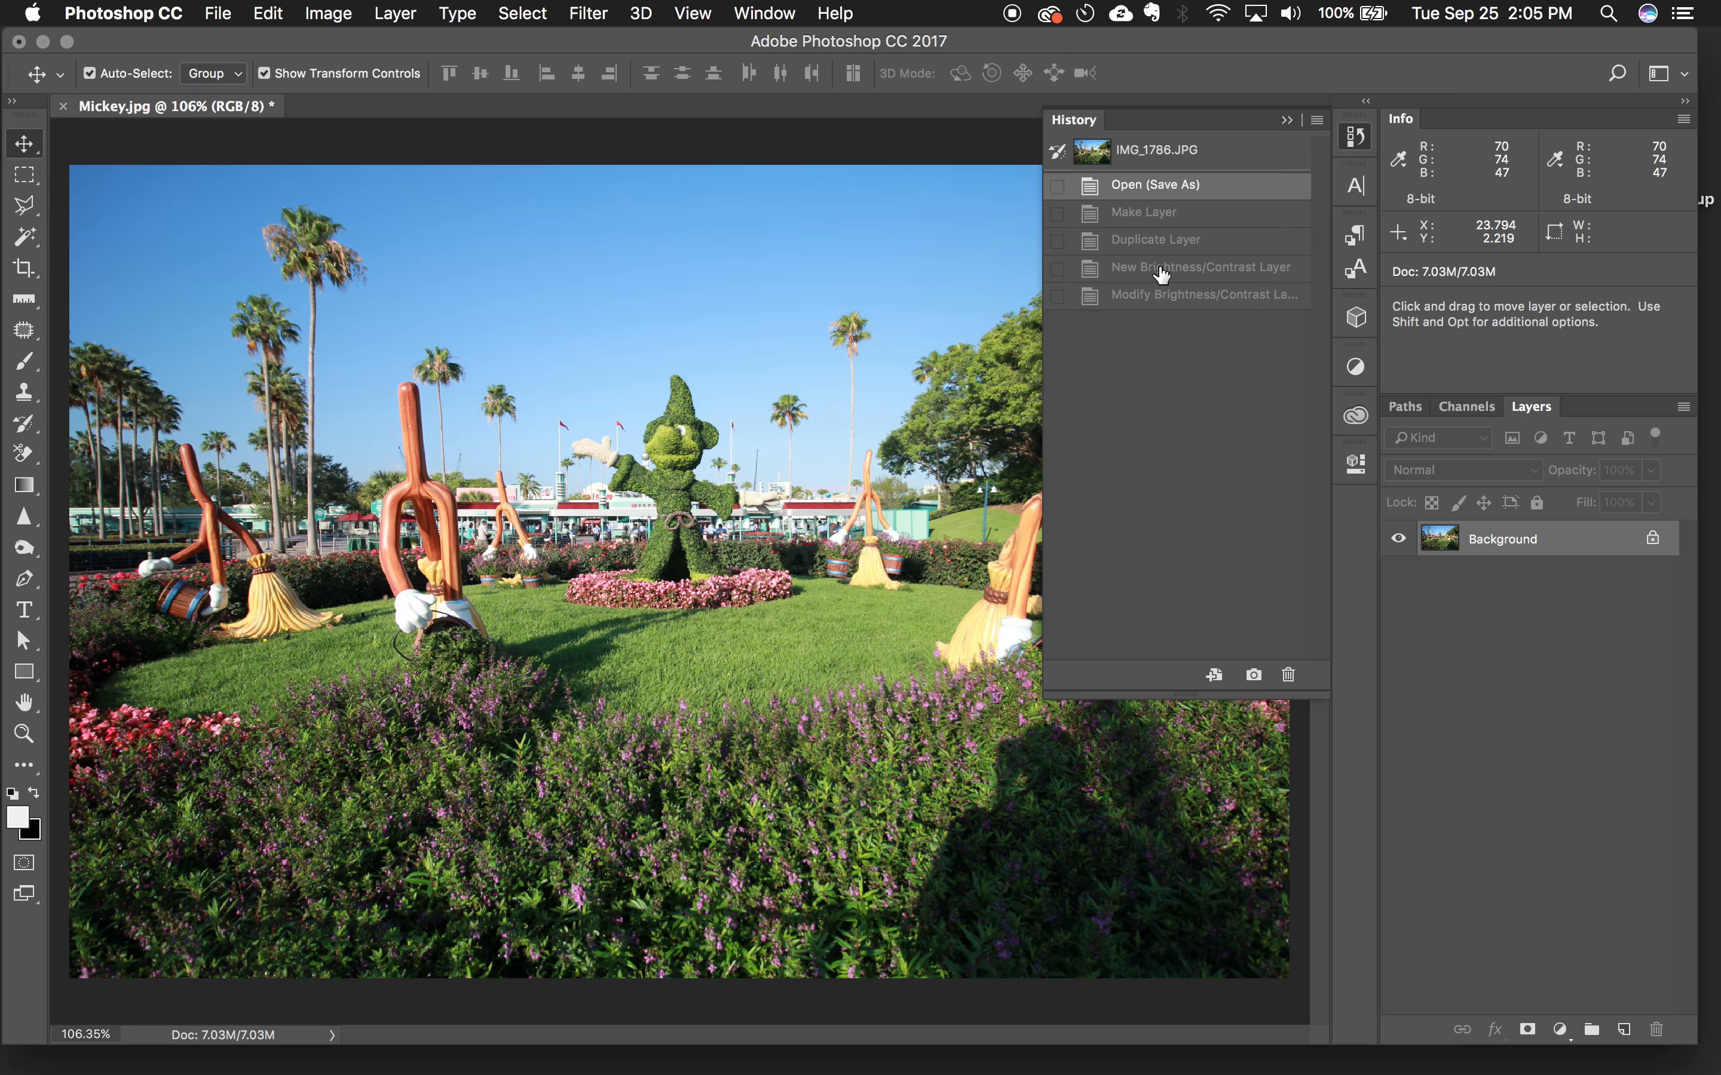
{"action": "left_click", "coordinate": [1162, 294]}
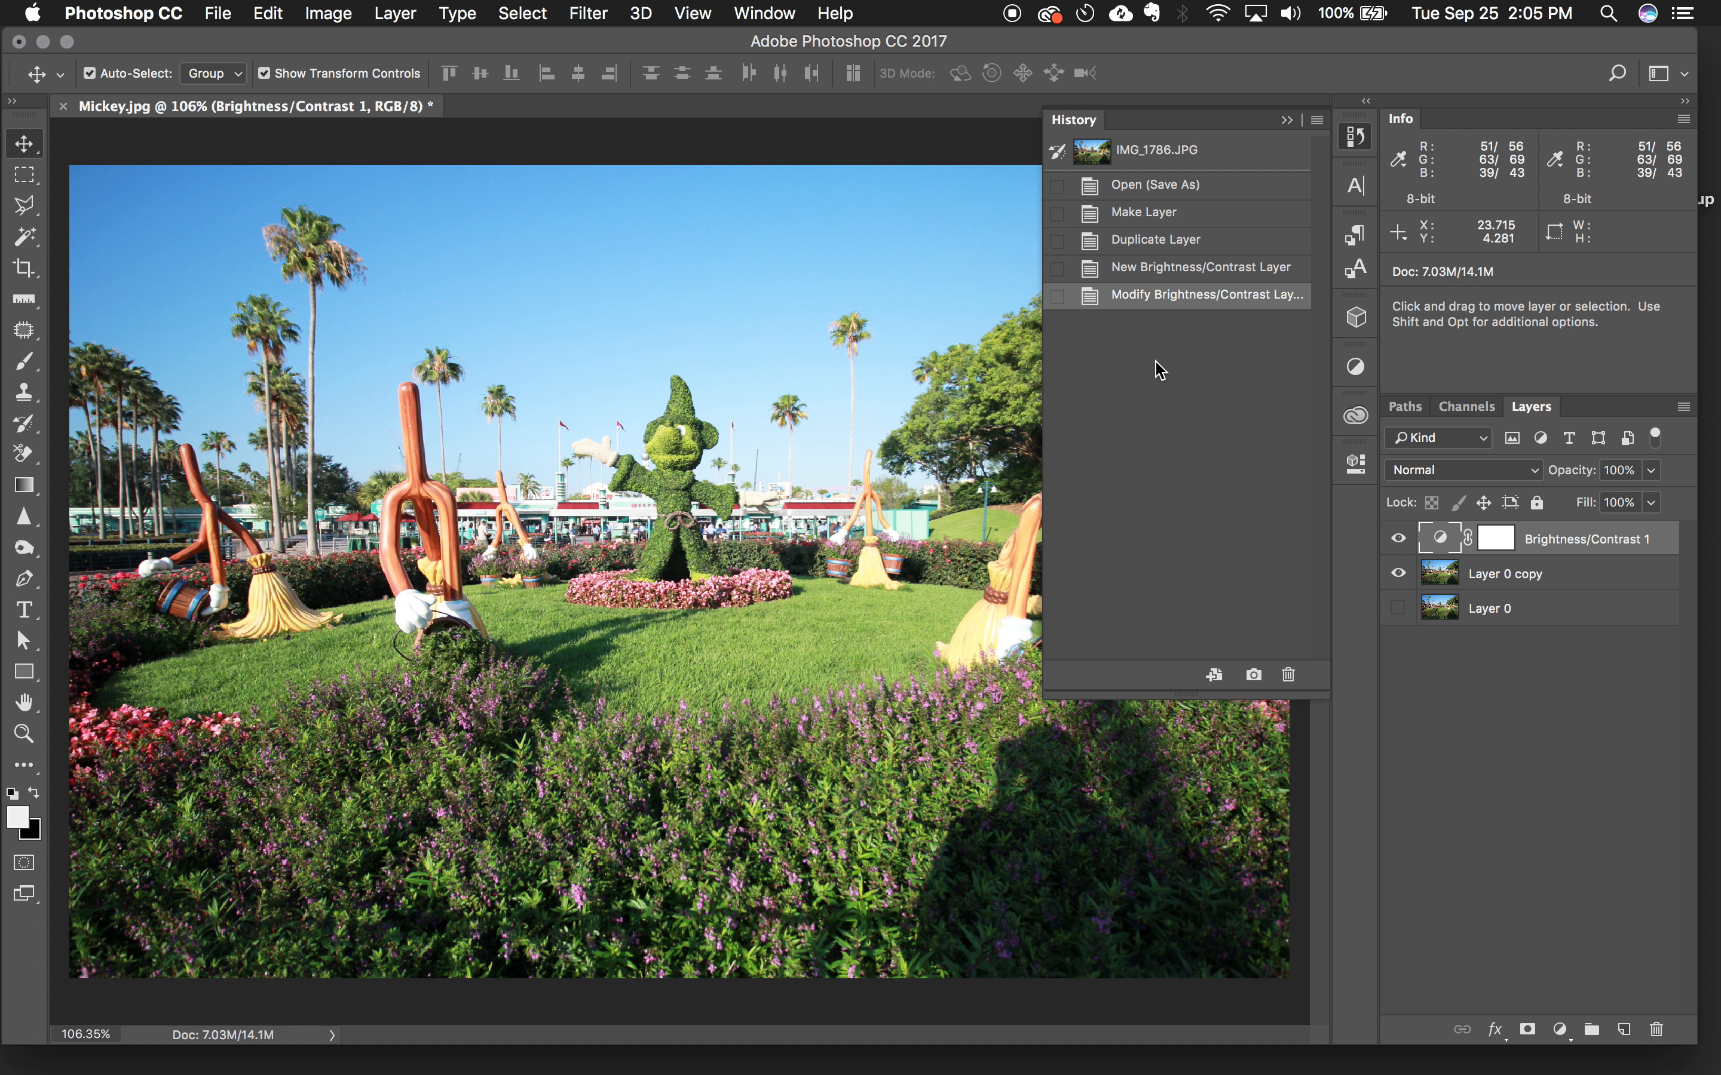
{"action": "left_click", "coordinate": [1181, 269]}
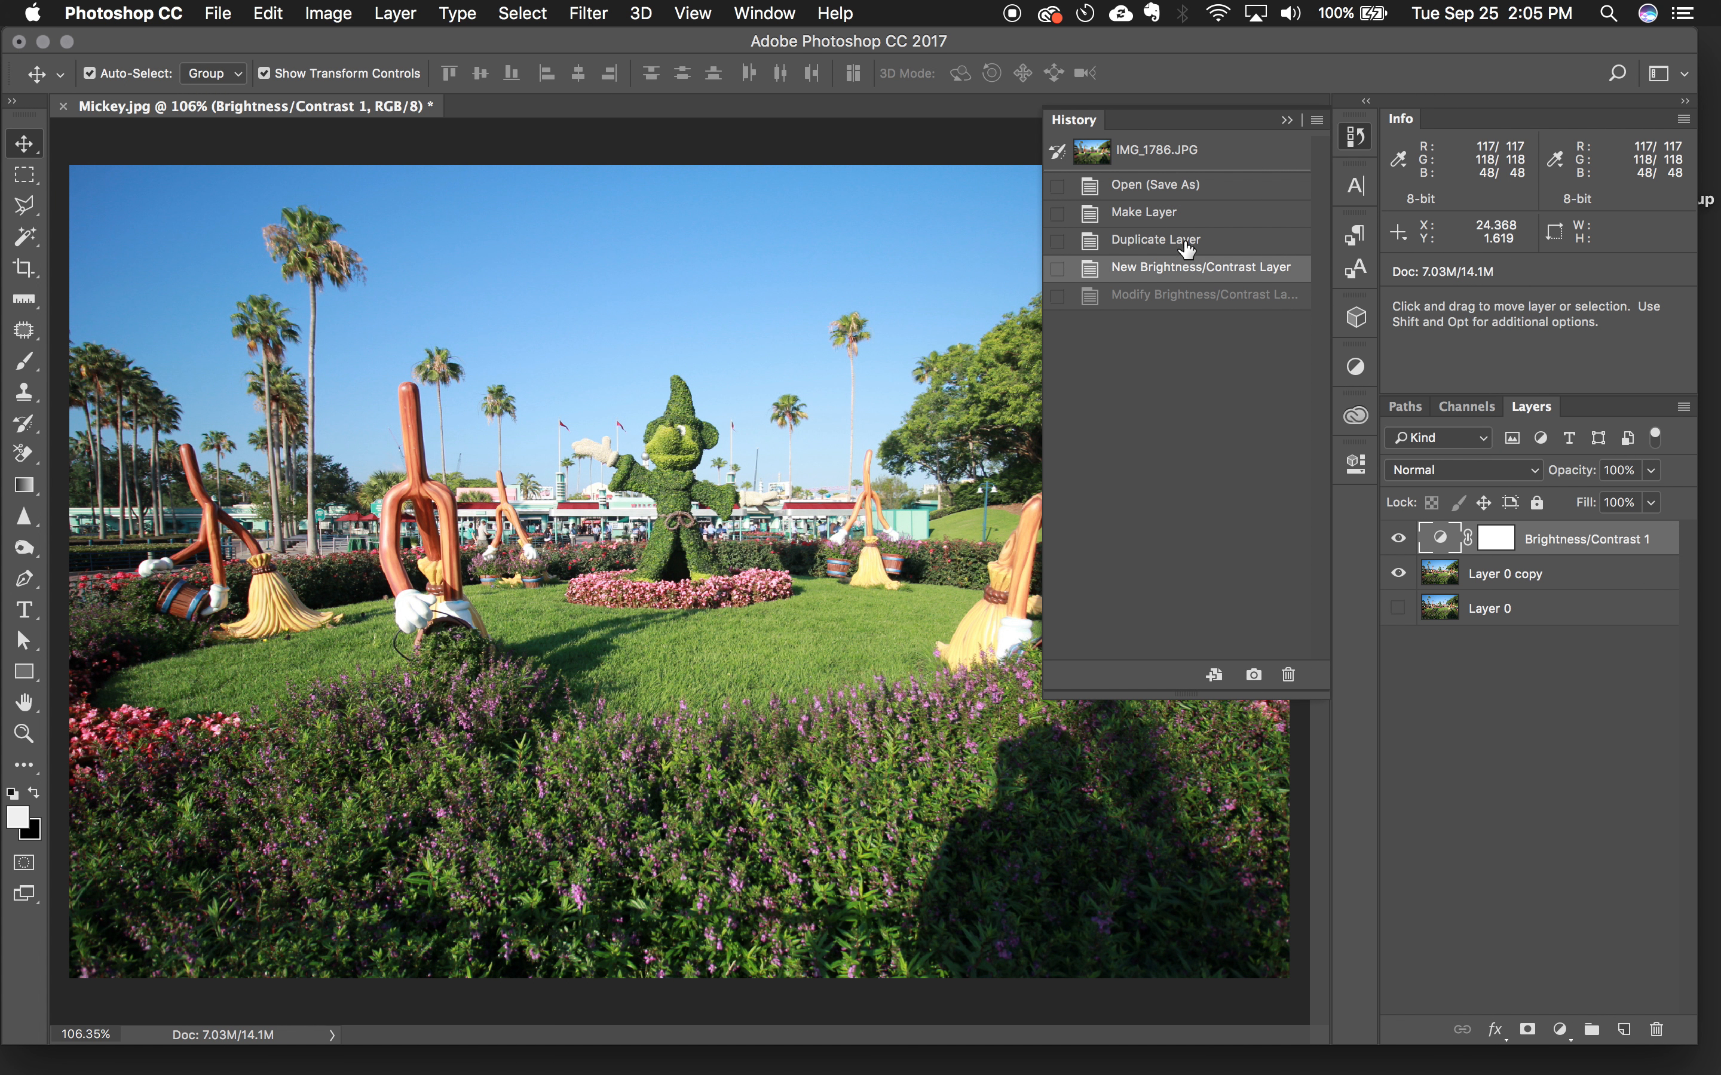
{"action": "left_click", "coordinate": [1174, 294]}
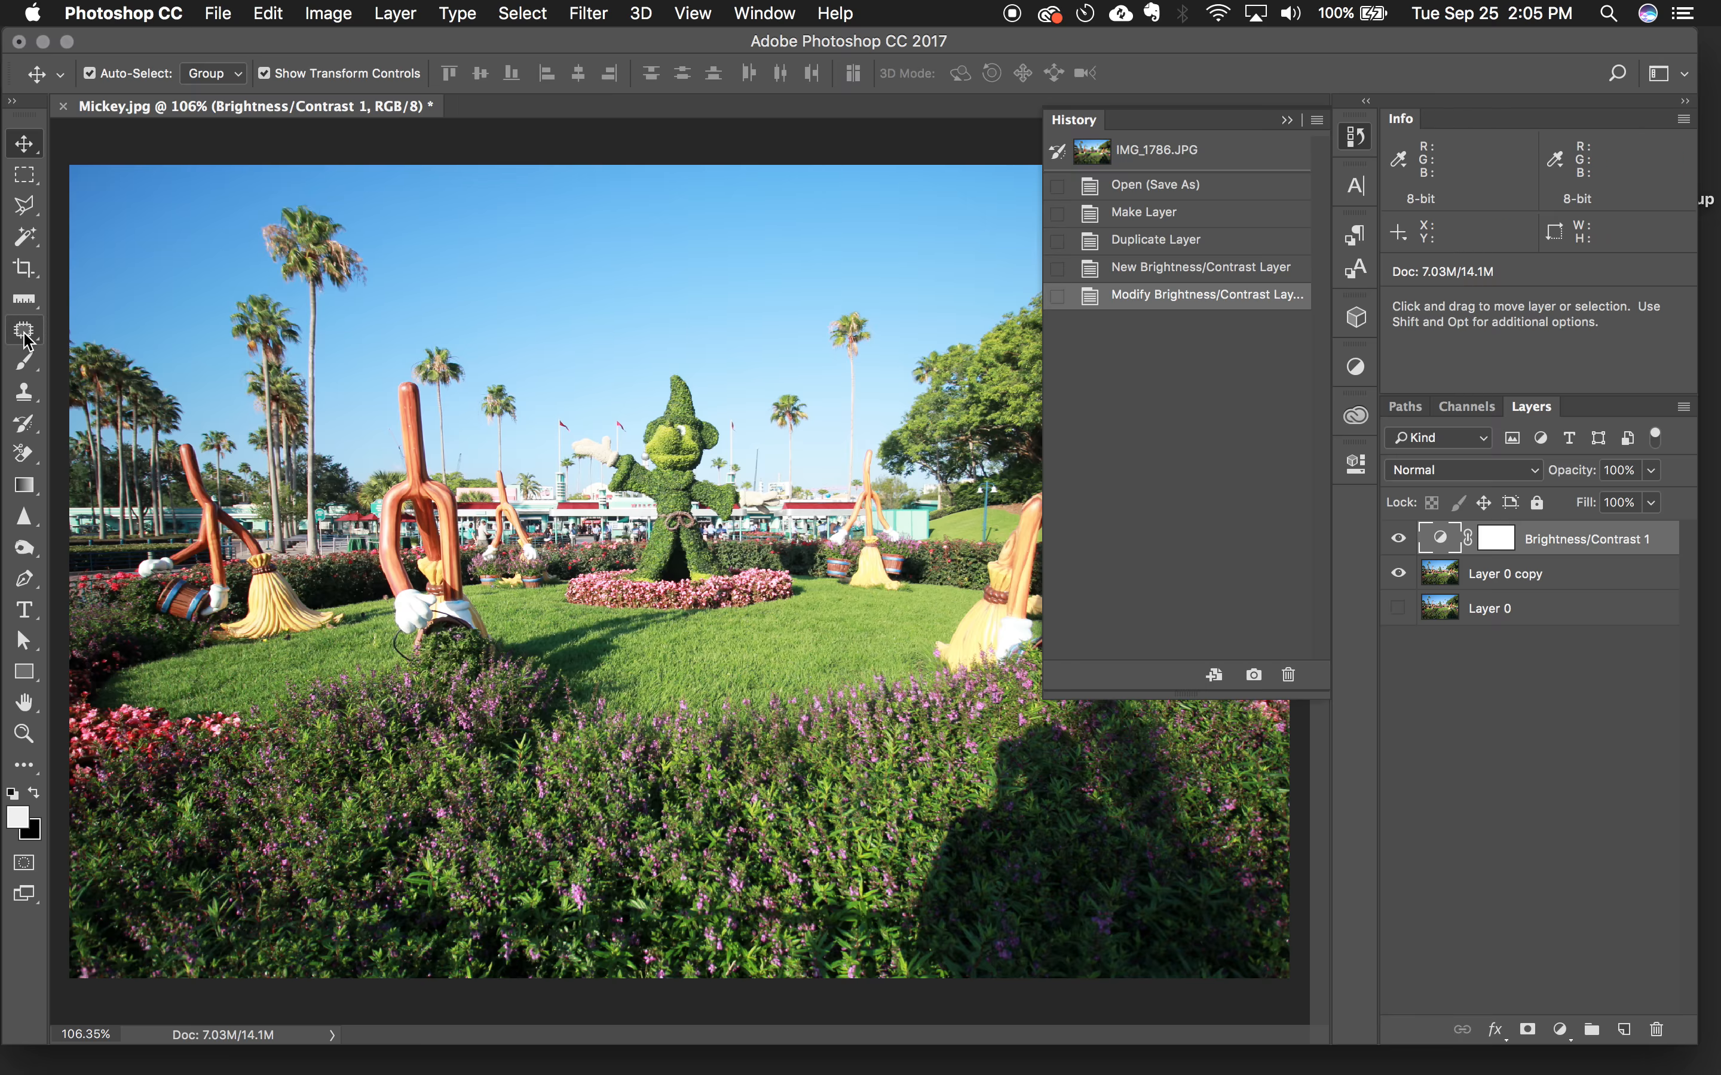
- Clone sunlit flowers over the shadow's outer edge directly on Layer 0 copy with the Clone Stamp
{"action": "left_click", "coordinate": [23, 391]}
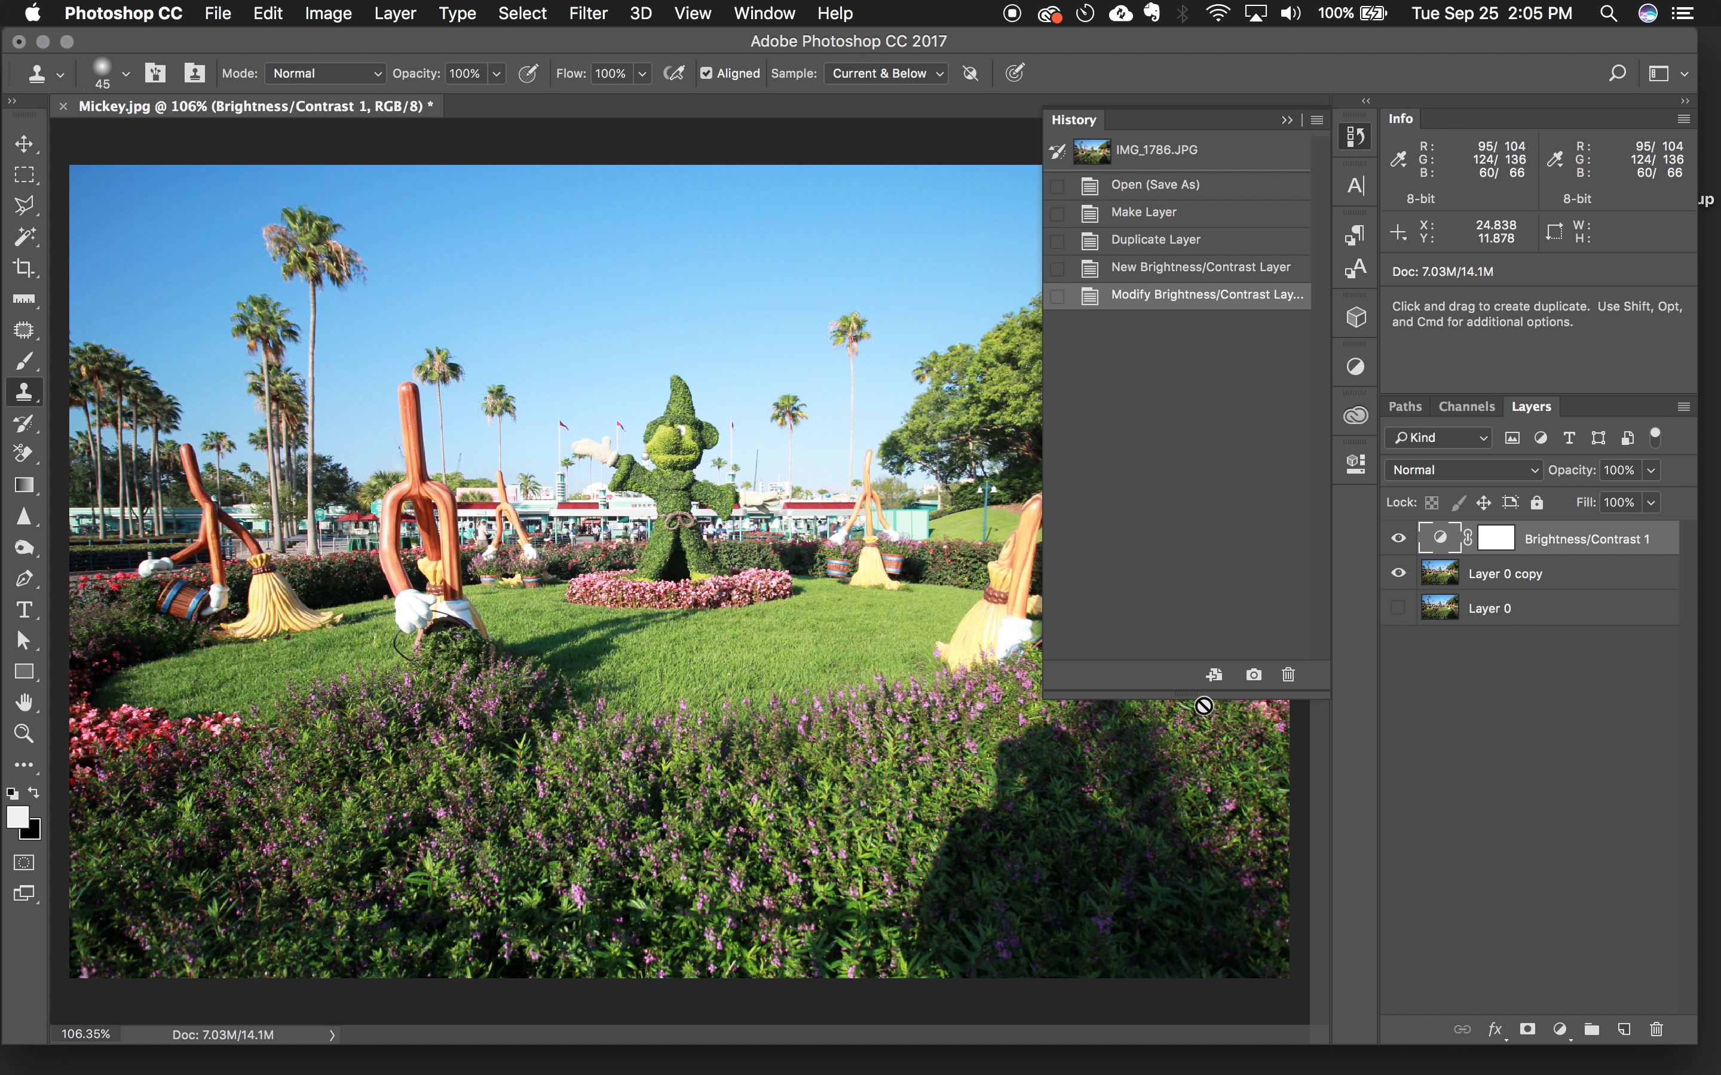
{"action": "left_click_drag", "start_coordinate": [1189, 696], "coordinate": [1187, 507]}
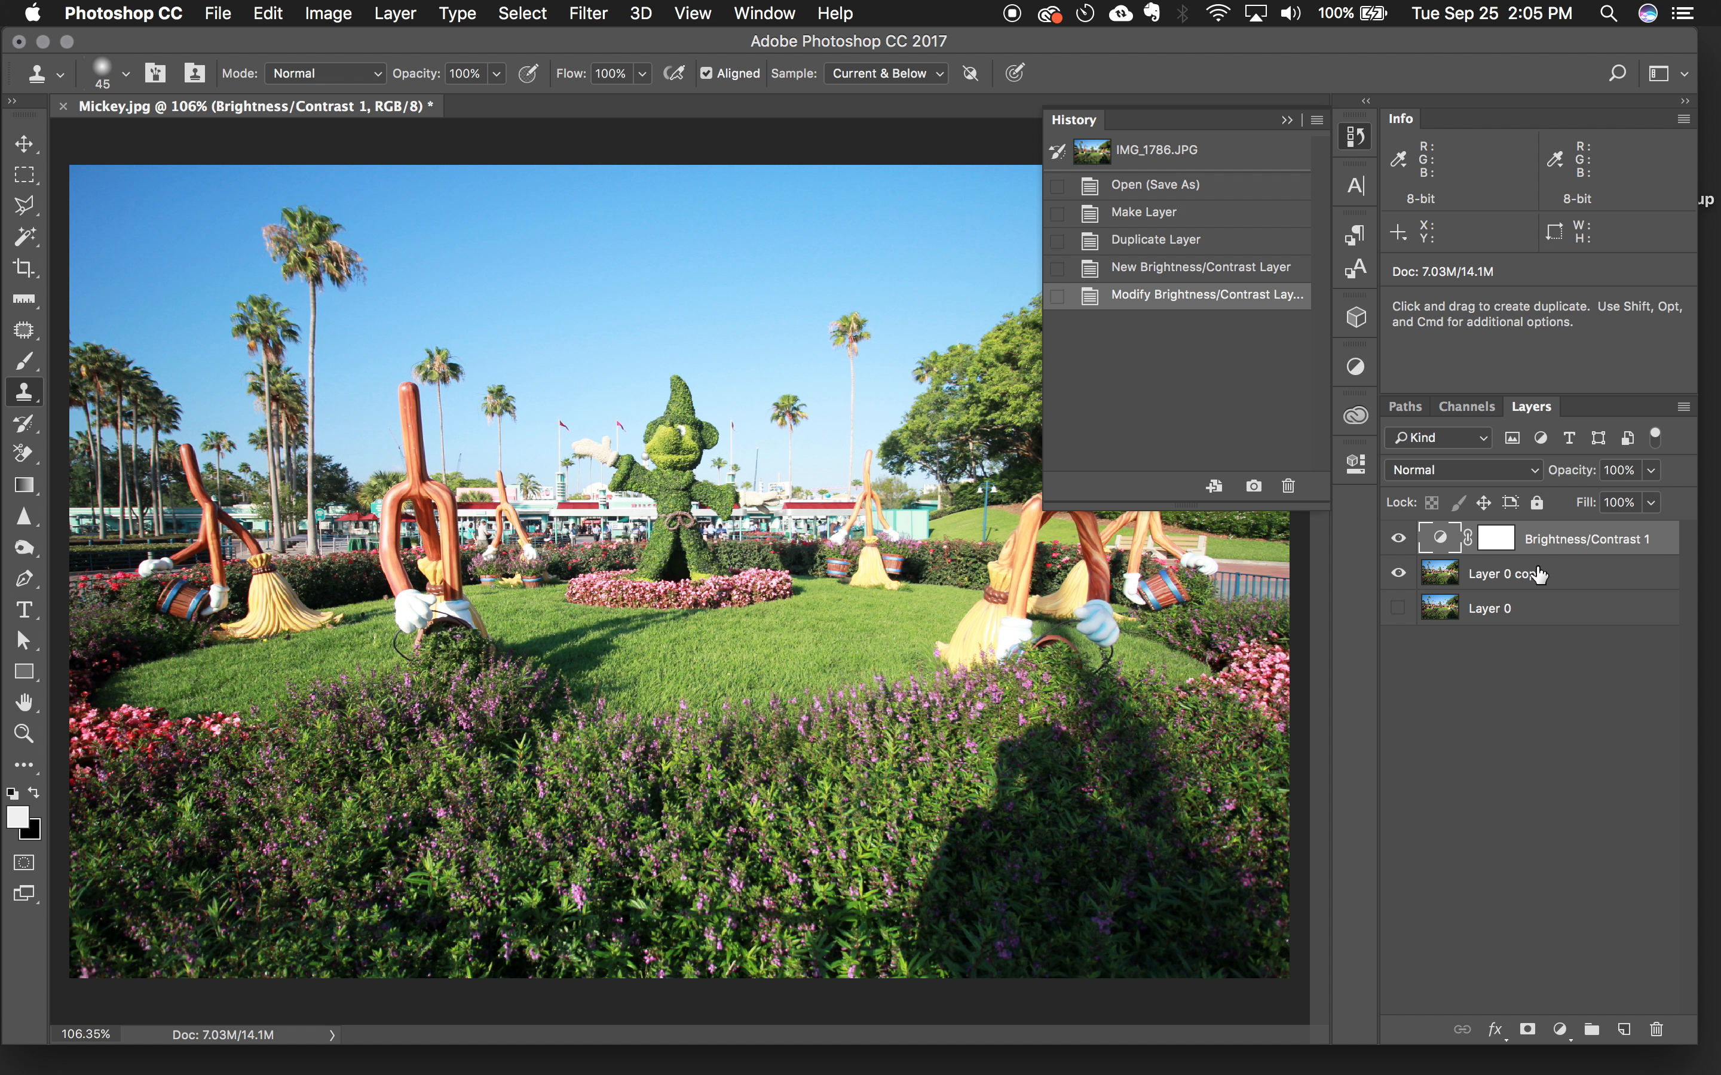
{"action": "left_click", "coordinate": [1522, 580]}
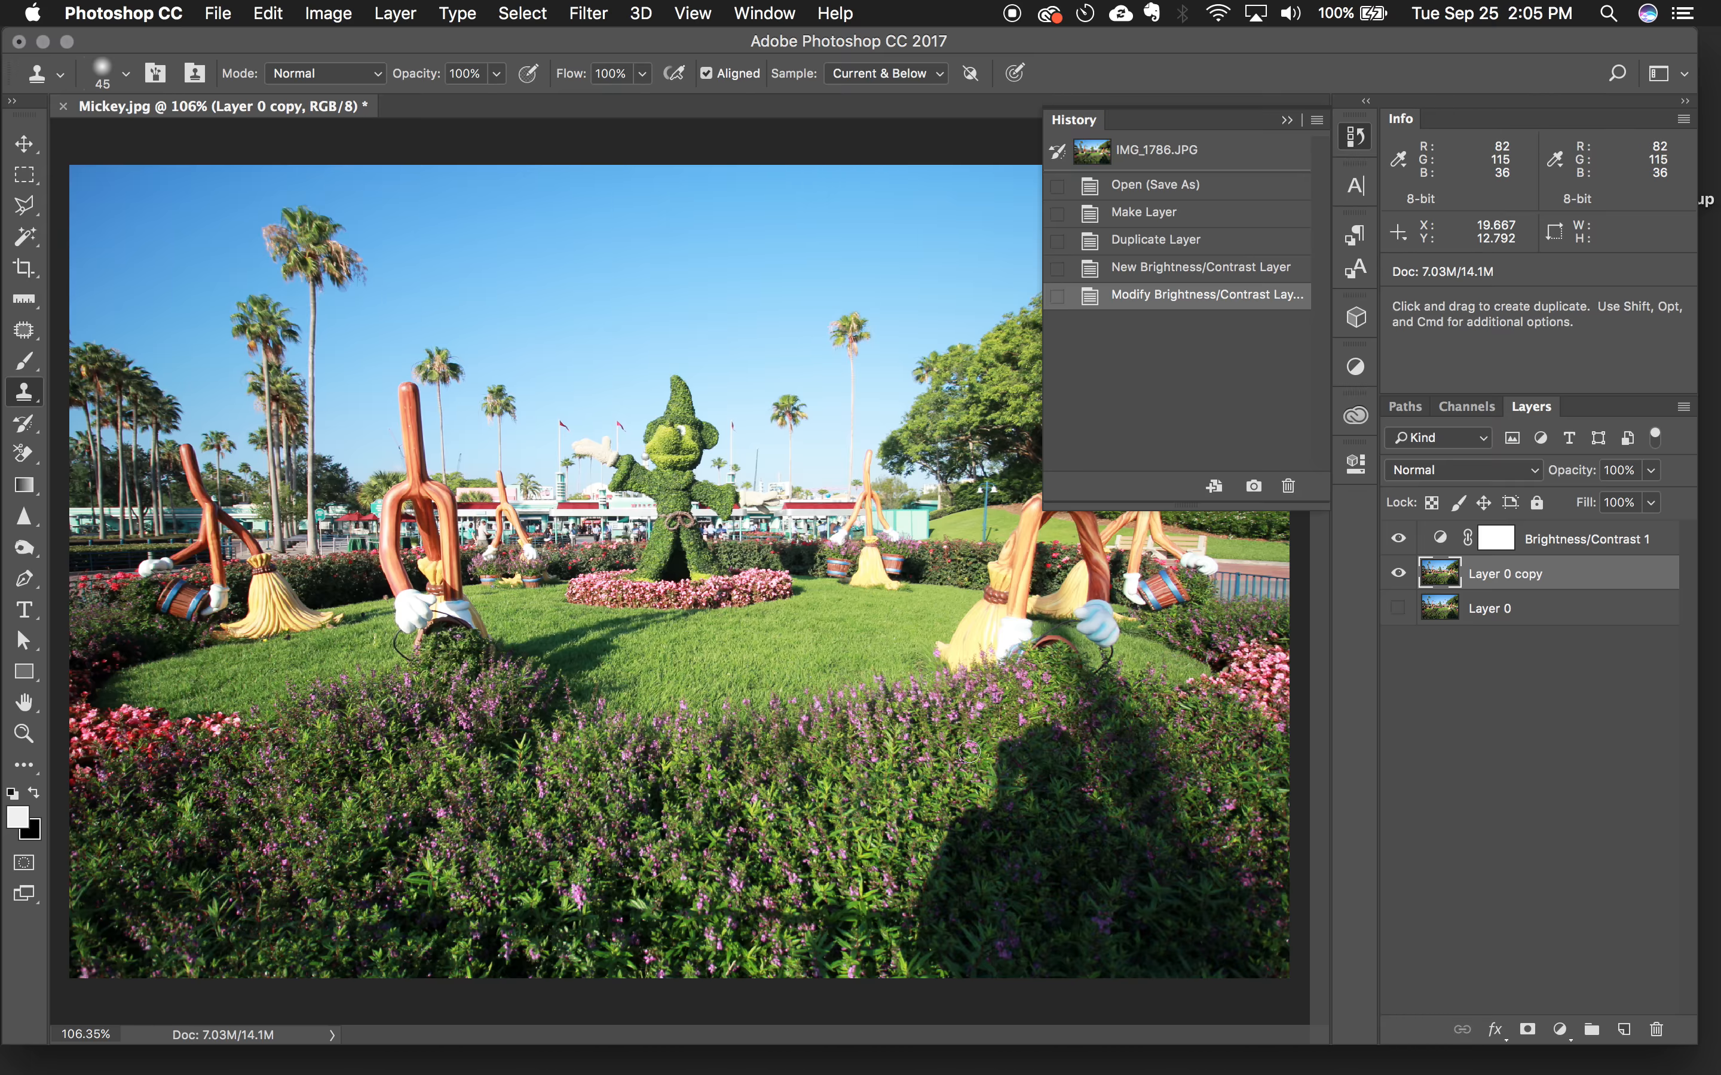
{"action": "left_click", "coordinate": [932, 751], "text": "alt"}
{"action": "mouse_move", "coordinate": [1024, 739]}
{"action": "left_mouse_down"}
{"action": "mouse_move", "coordinate": [1061, 742]}
{"action": "mouse_move", "coordinate": [1052, 764]}
{"action": "mouse_move", "coordinate": [1044, 749]}
{"action": "mouse_move", "coordinate": [996, 759]}
{"action": "mouse_move", "coordinate": [1053, 764]}
{"action": "mouse_move", "coordinate": [1004, 781]}
{"action": "mouse_move", "coordinate": [1073, 744]}
{"action": "mouse_move", "coordinate": [1074, 758]}
{"action": "mouse_move", "coordinate": [1059, 788]}
{"action": "mouse_move", "coordinate": [994, 799]}
{"action": "left_mouse_up"}
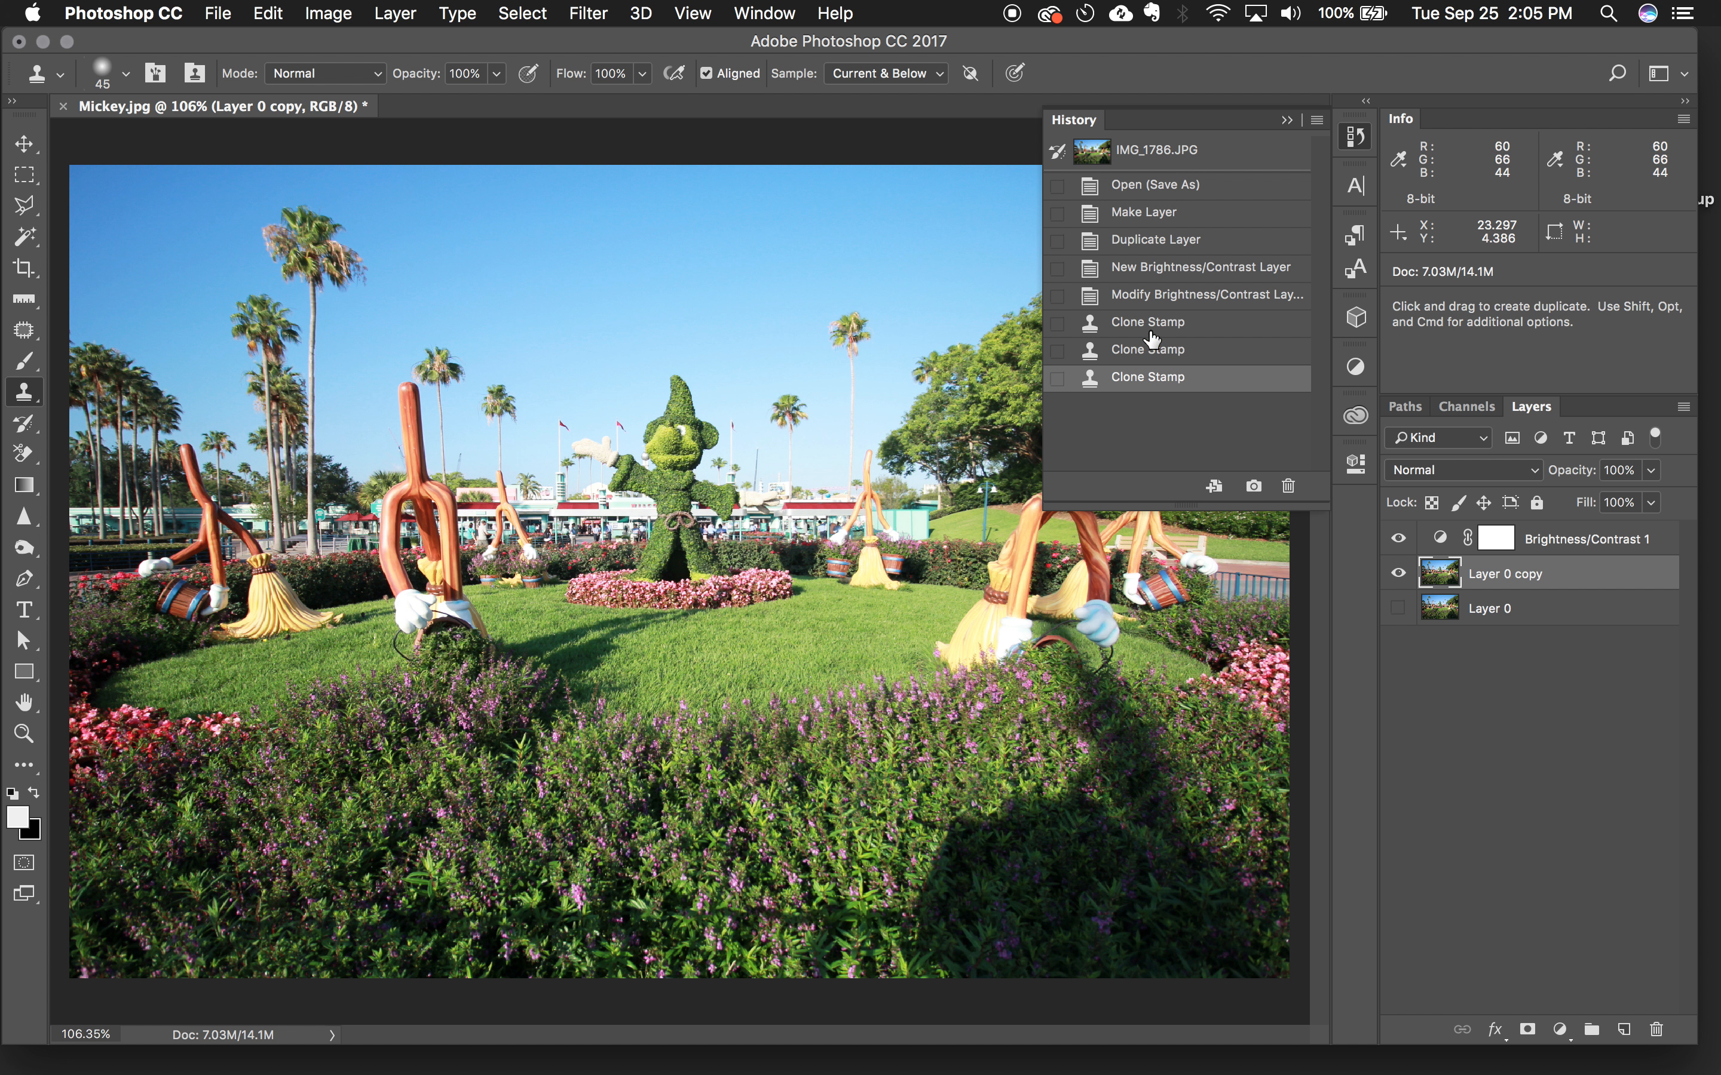
{"action": "mouse_move", "coordinate": [954, 833]}
{"action": "left_mouse_down"}
{"action": "mouse_move", "coordinate": [1038, 801]}
{"action": "mouse_move", "coordinate": [1018, 812]}
{"action": "mouse_move", "coordinate": [1066, 763]}
{"action": "mouse_move", "coordinate": [973, 849]}
{"action": "mouse_move", "coordinate": [946, 851]}
{"action": "mouse_move", "coordinate": [960, 873]}
{"action": "mouse_move", "coordinate": [1024, 845]}
{"action": "mouse_move", "coordinate": [953, 850]}
{"action": "mouse_move", "coordinate": [1010, 811]}
{"action": "left_mouse_up"}
{"action": "left_click", "coordinate": [940, 878]}
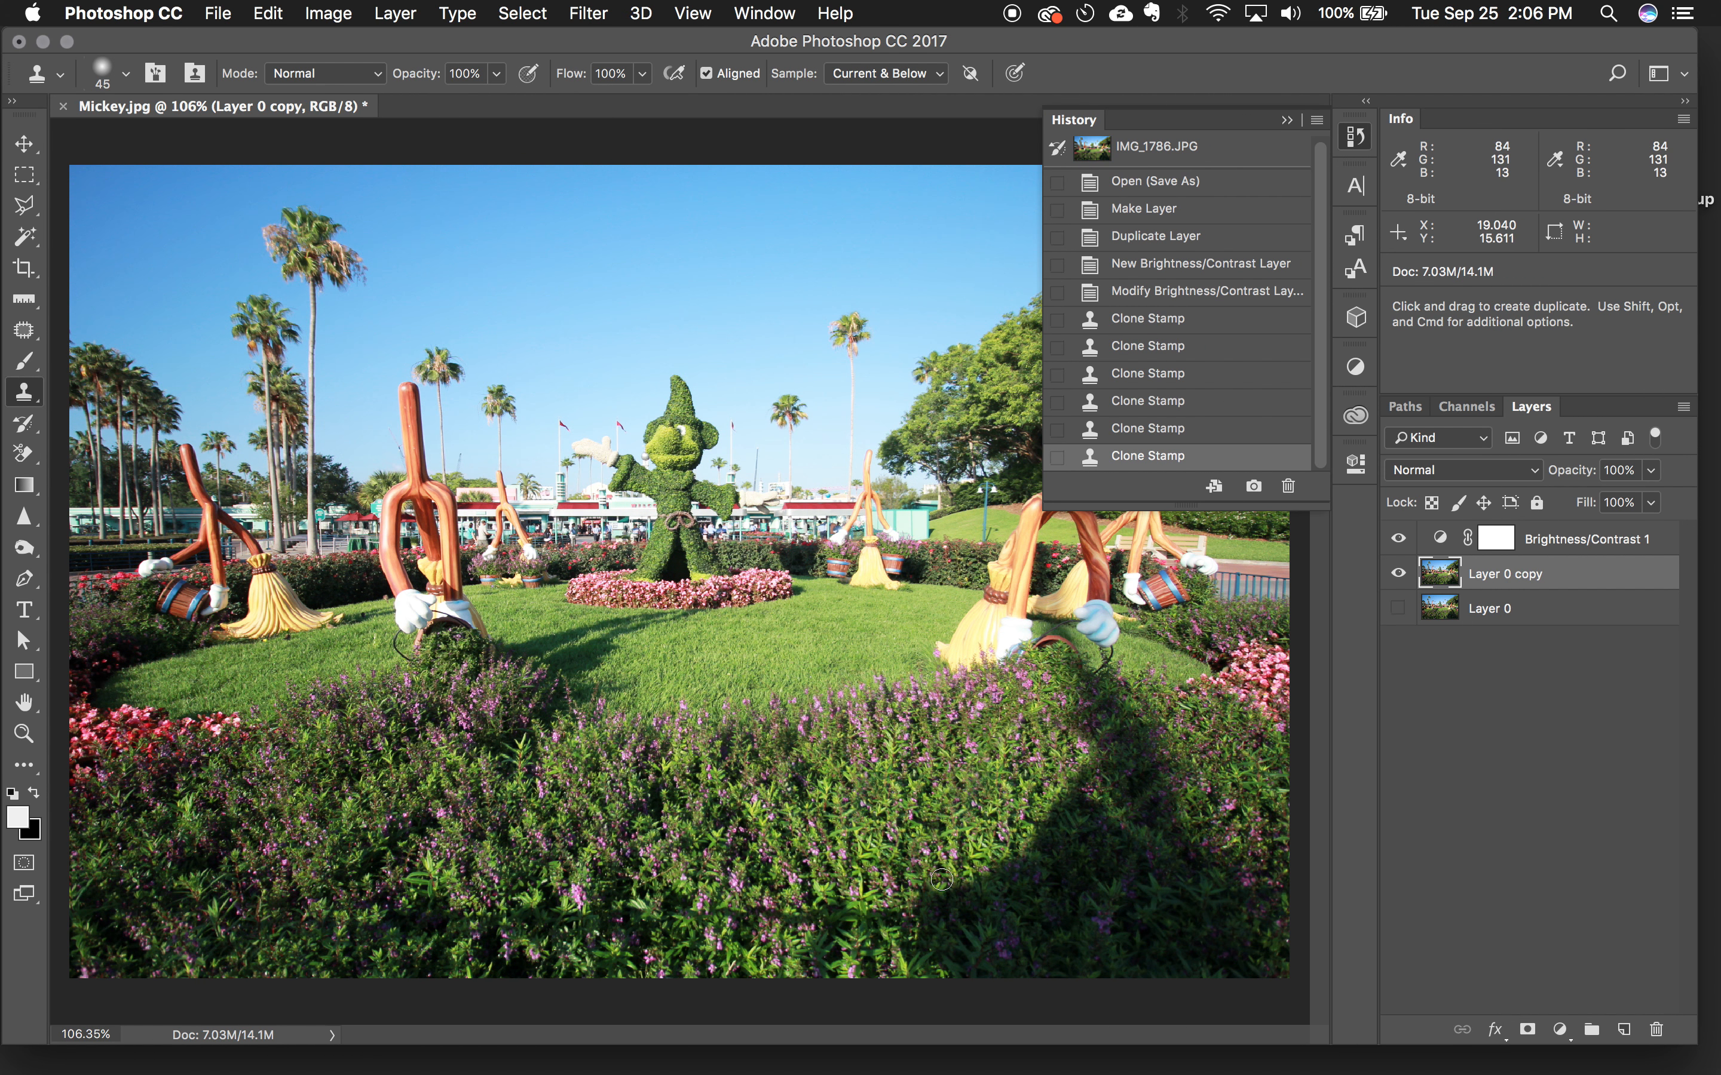
{"action": "left_click", "coordinate": [957, 880]}
{"action": "left_click", "coordinate": [960, 869]}
{"action": "left_click", "coordinate": [962, 861]}
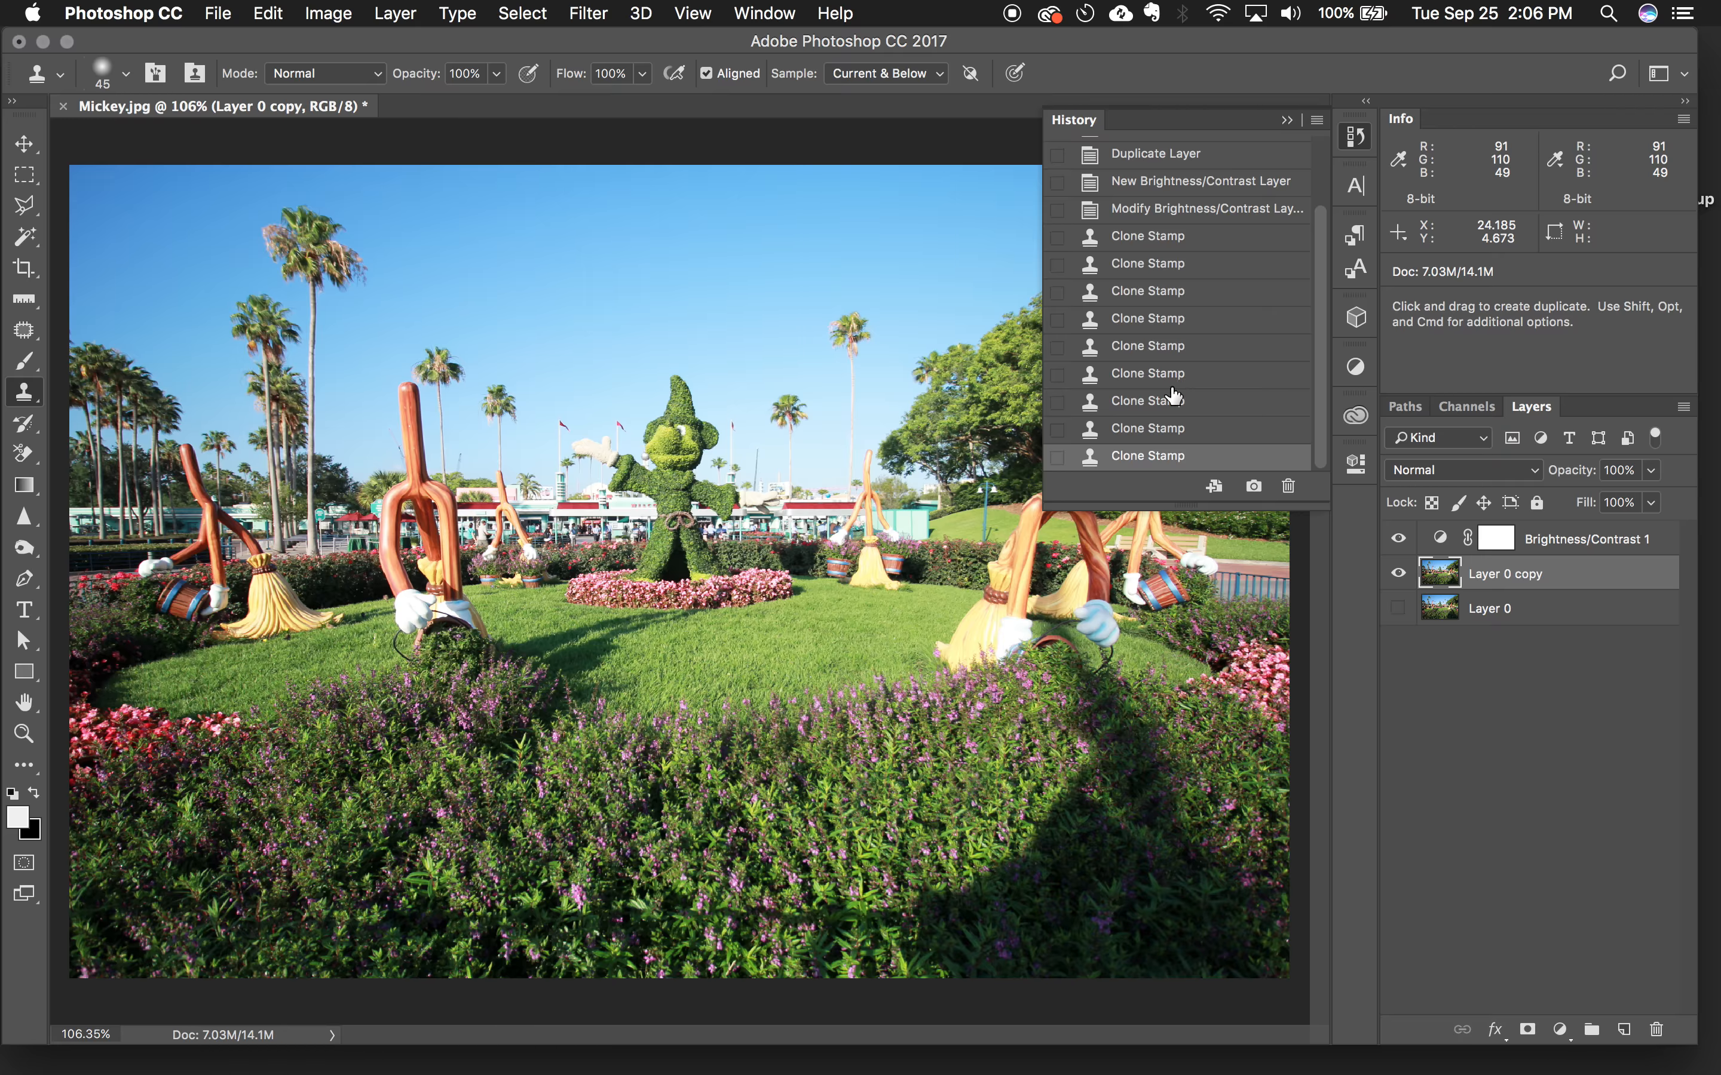
- Compare the cloning by toggling Layer 0 copy's visibility, and revert the history to the Modify Brightness/Contrast Layer state
{"action": "scroll", "coordinate": [1183, 249], "scroll_direction": "up", "scroll_amount": 3}
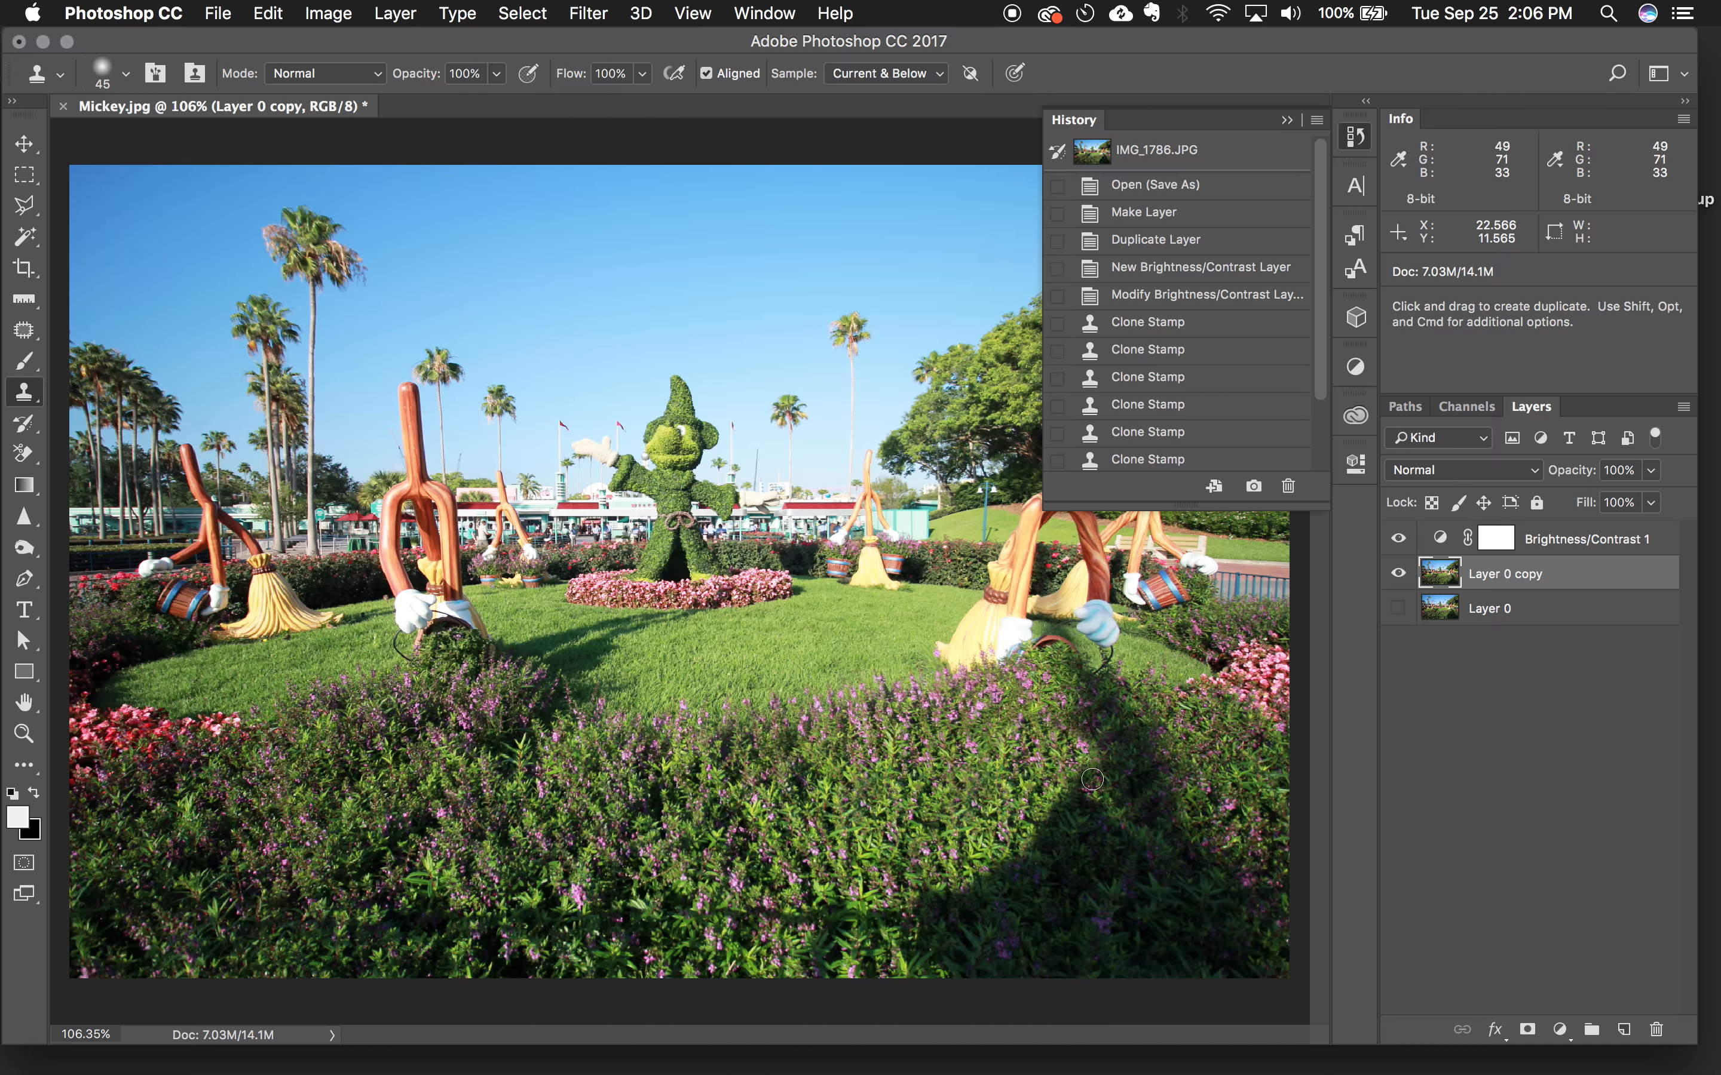
{"action": "left_click", "coordinate": [1398, 574]}
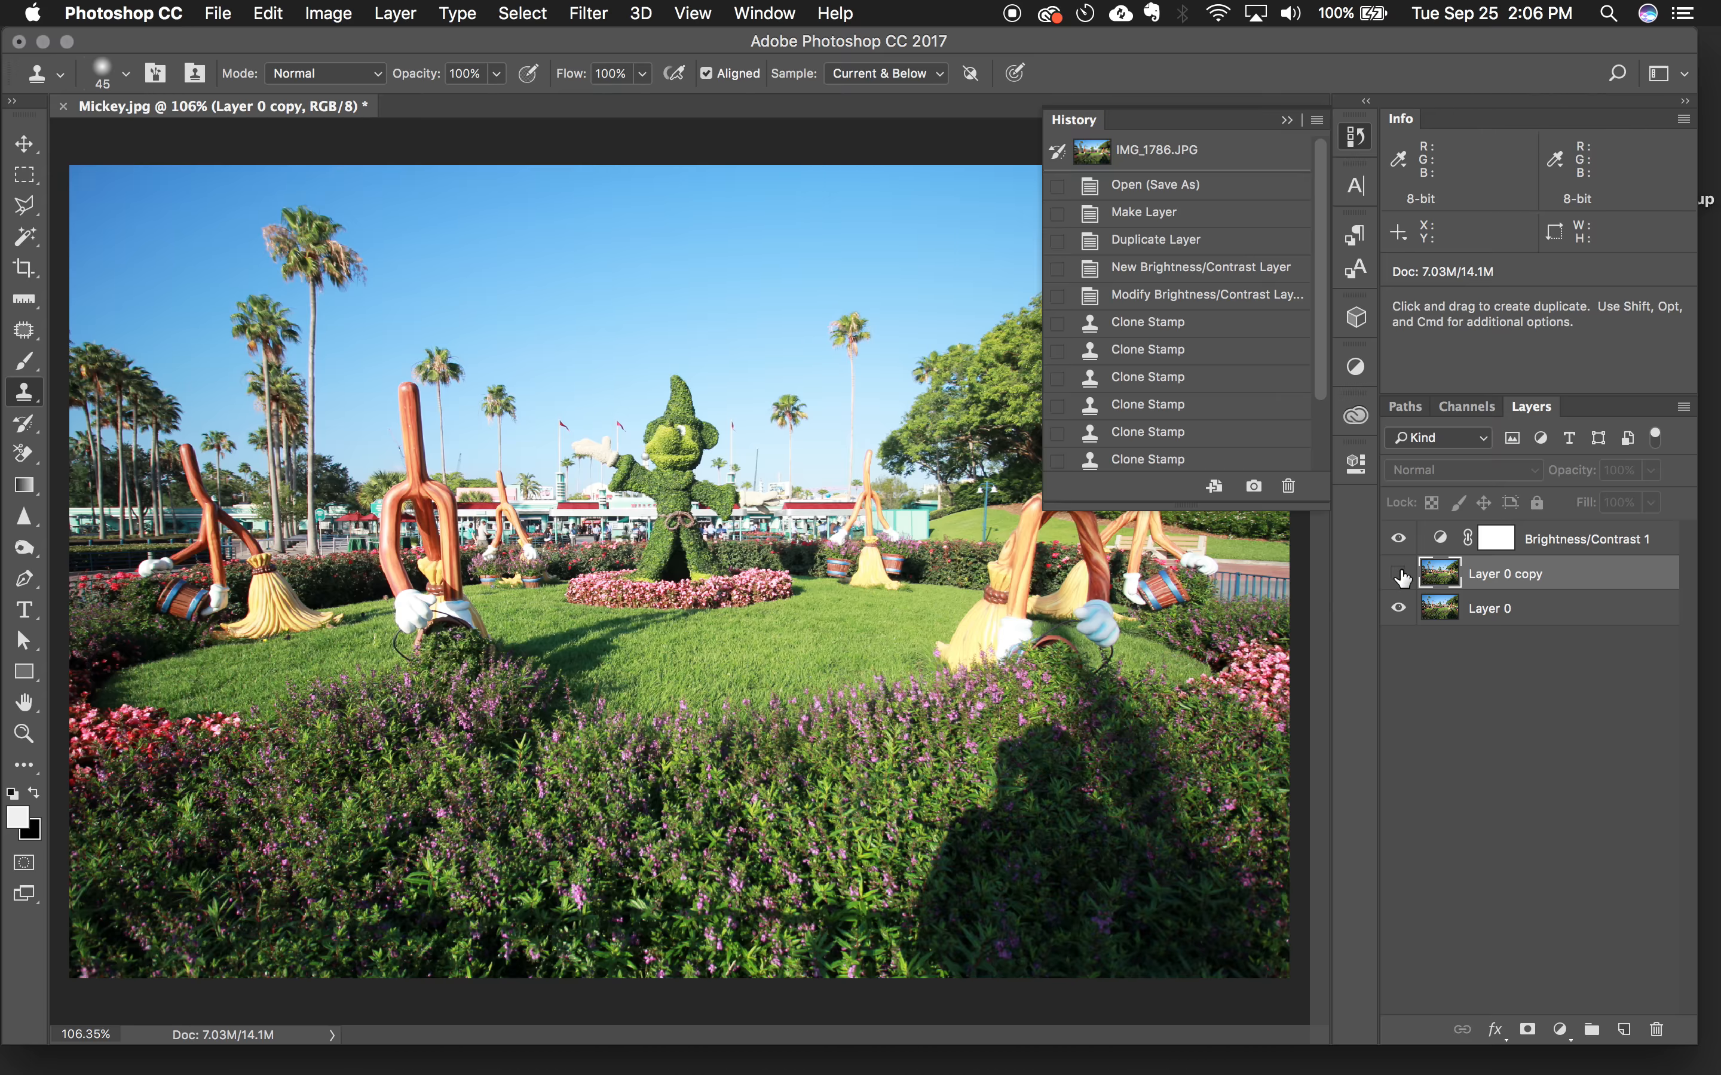
{"action": "left_click", "coordinate": [1398, 574]}
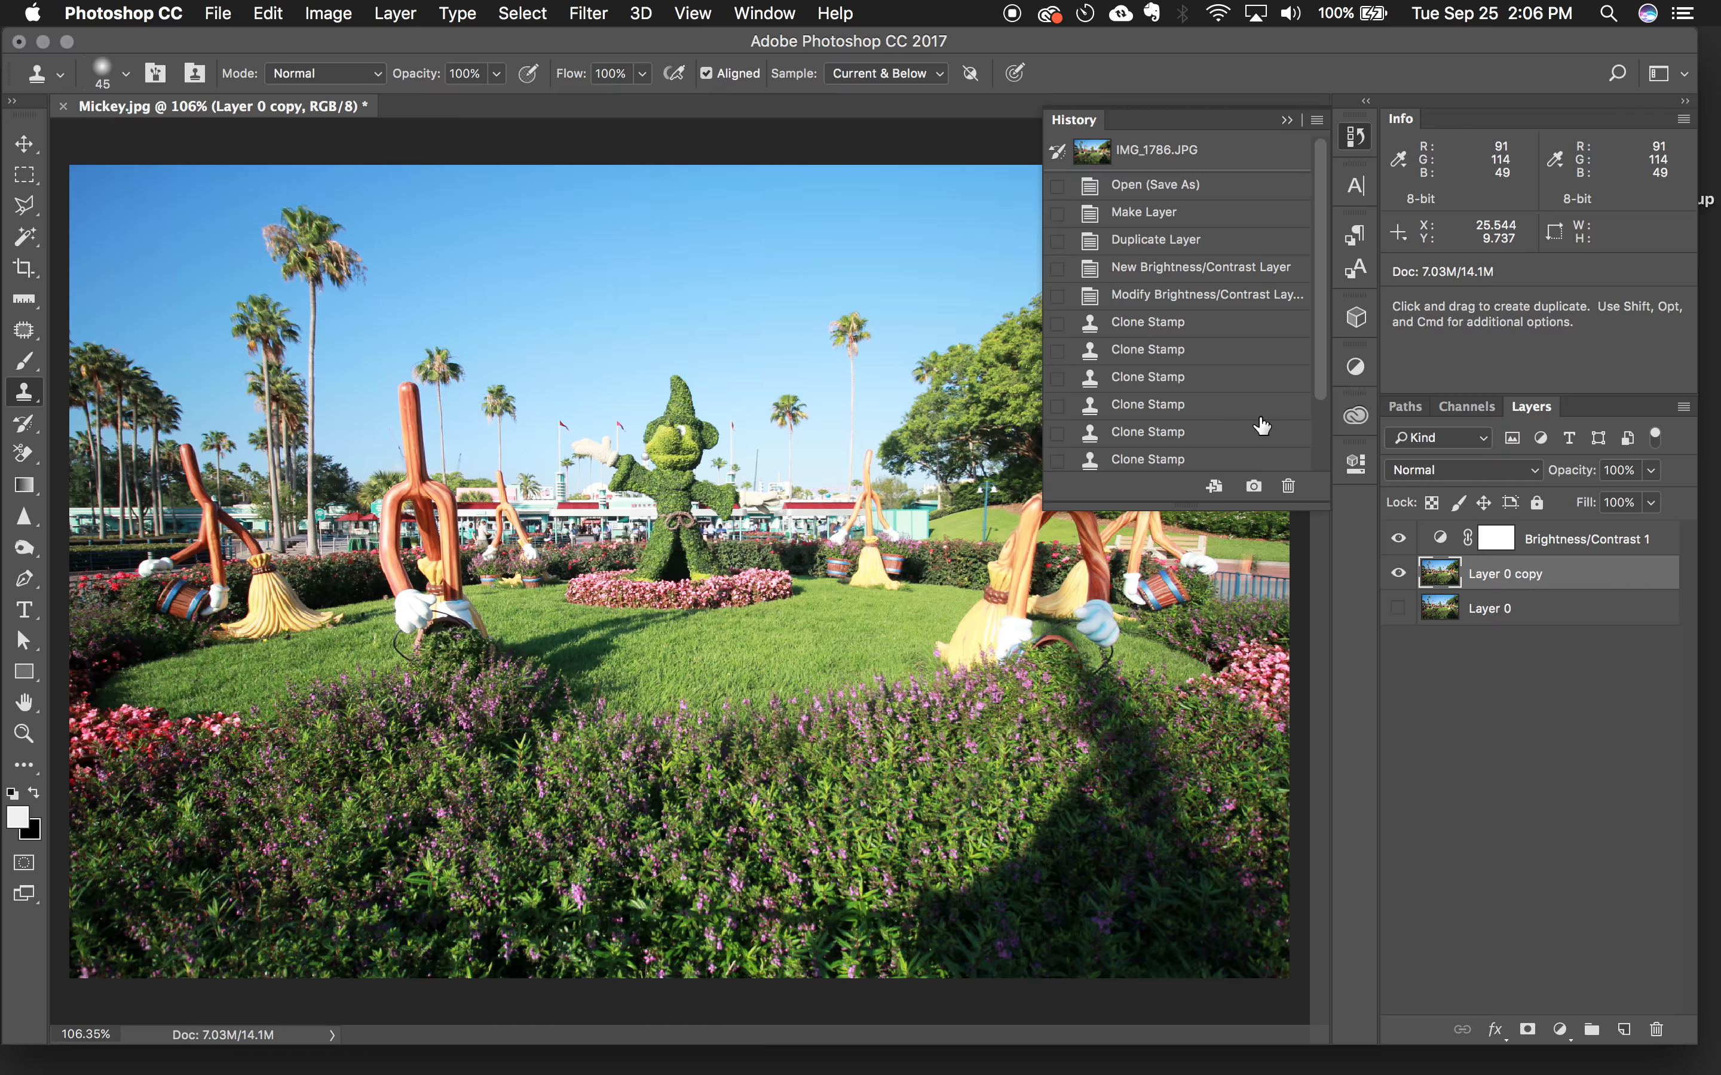
{"action": "left_click", "coordinate": [1164, 295]}
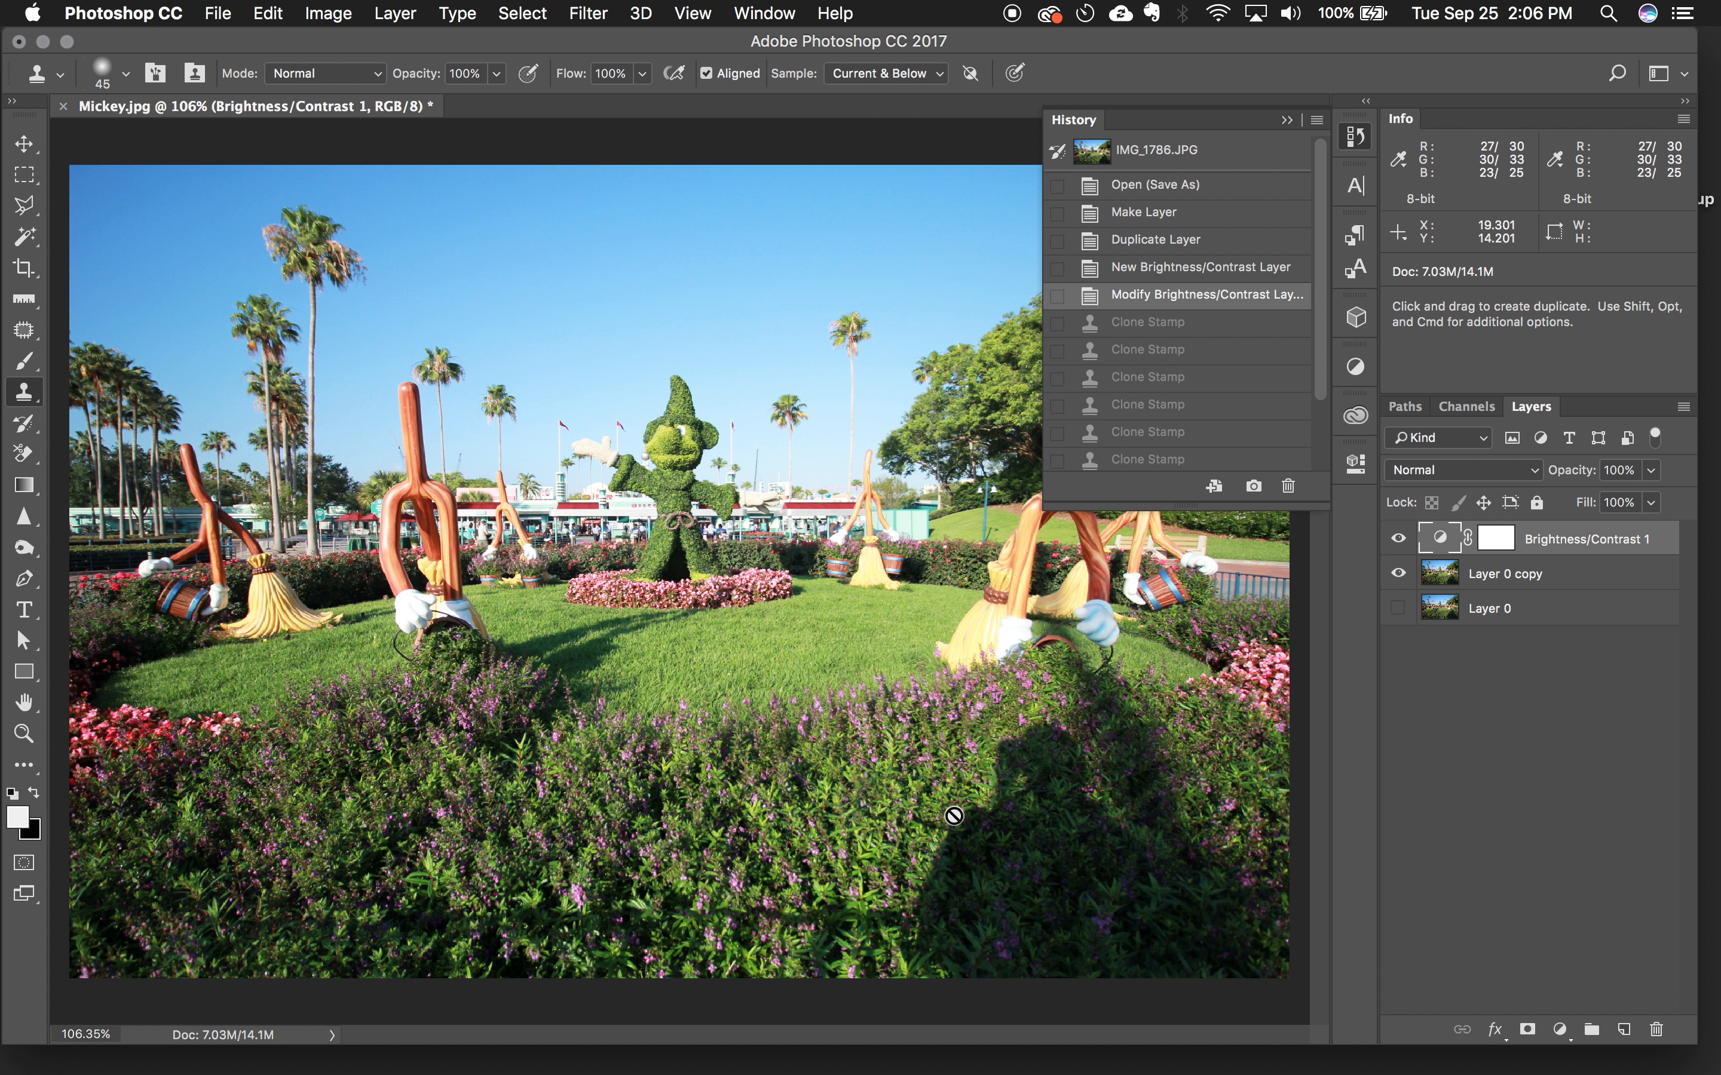
- Marquee-select a rectangle about 10.7 wide and 7 high around the shadowed flowers on Layer 0 copy, and copy it to a new layer
{"action": "left_click", "coordinate": [1529, 578]}
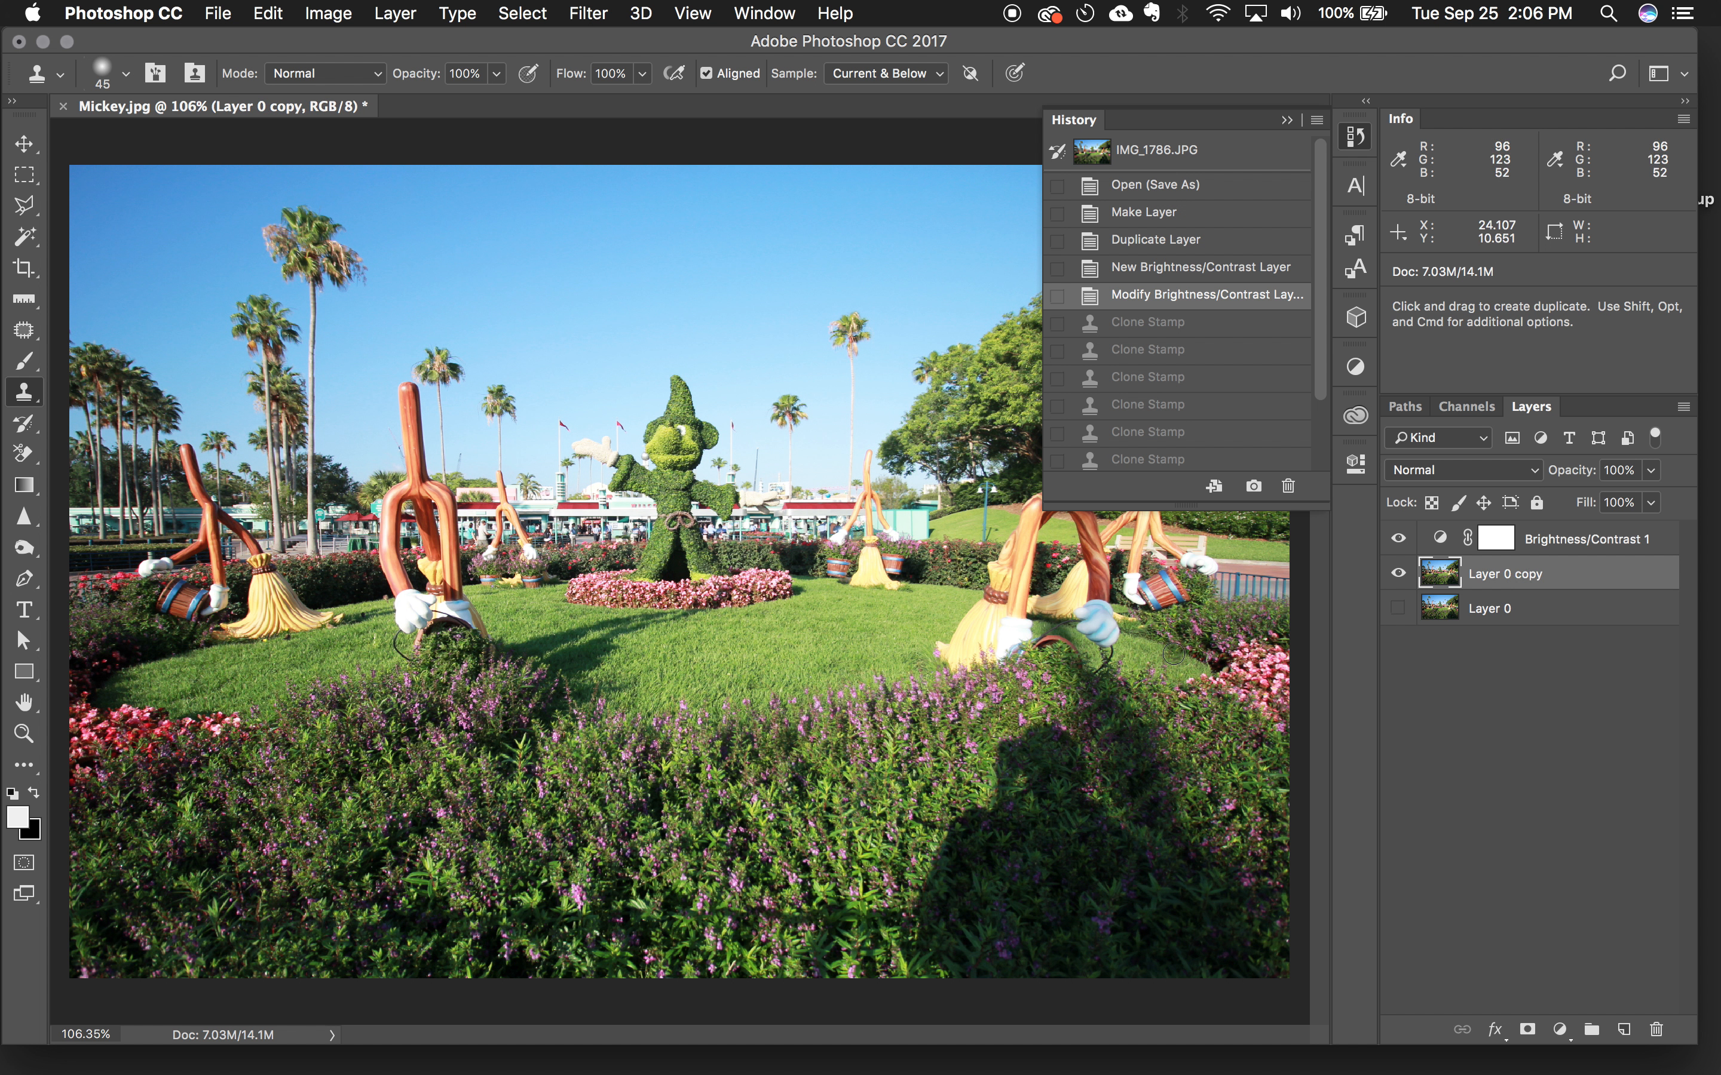
{"action": "left_click", "coordinate": [1288, 119]}
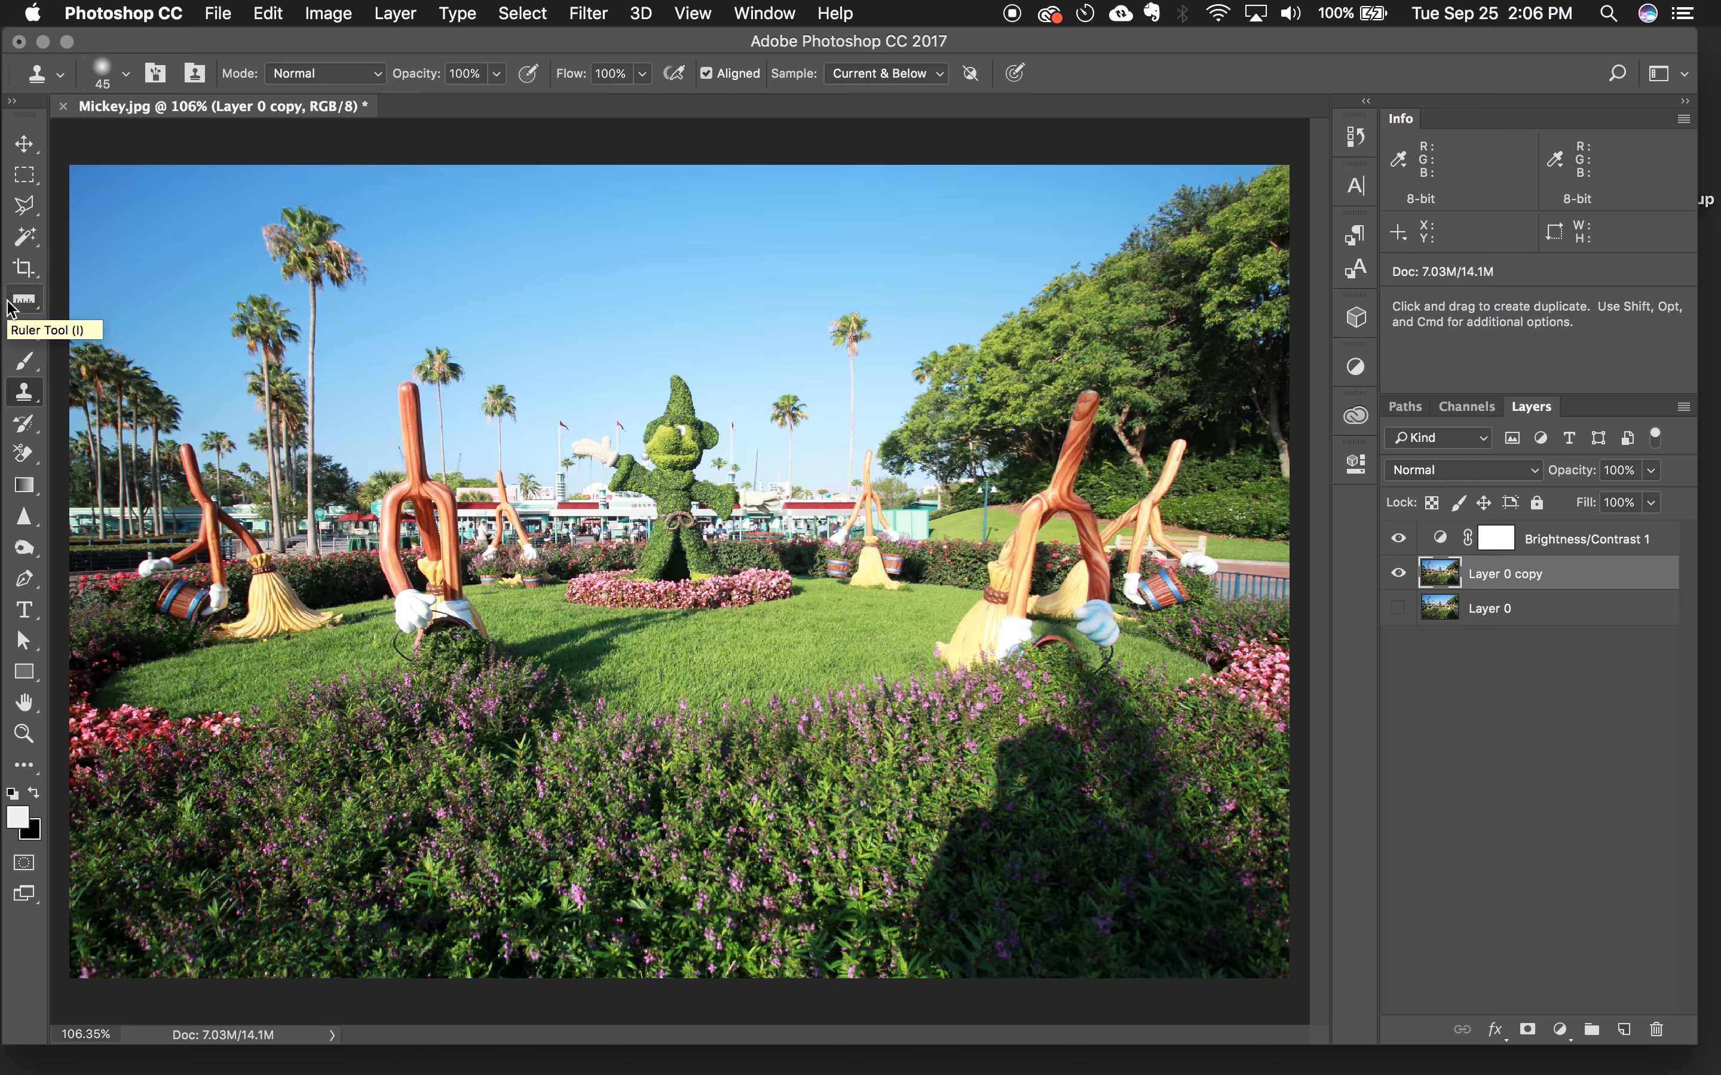
{"action": "left_click", "coordinate": [32, 184]}
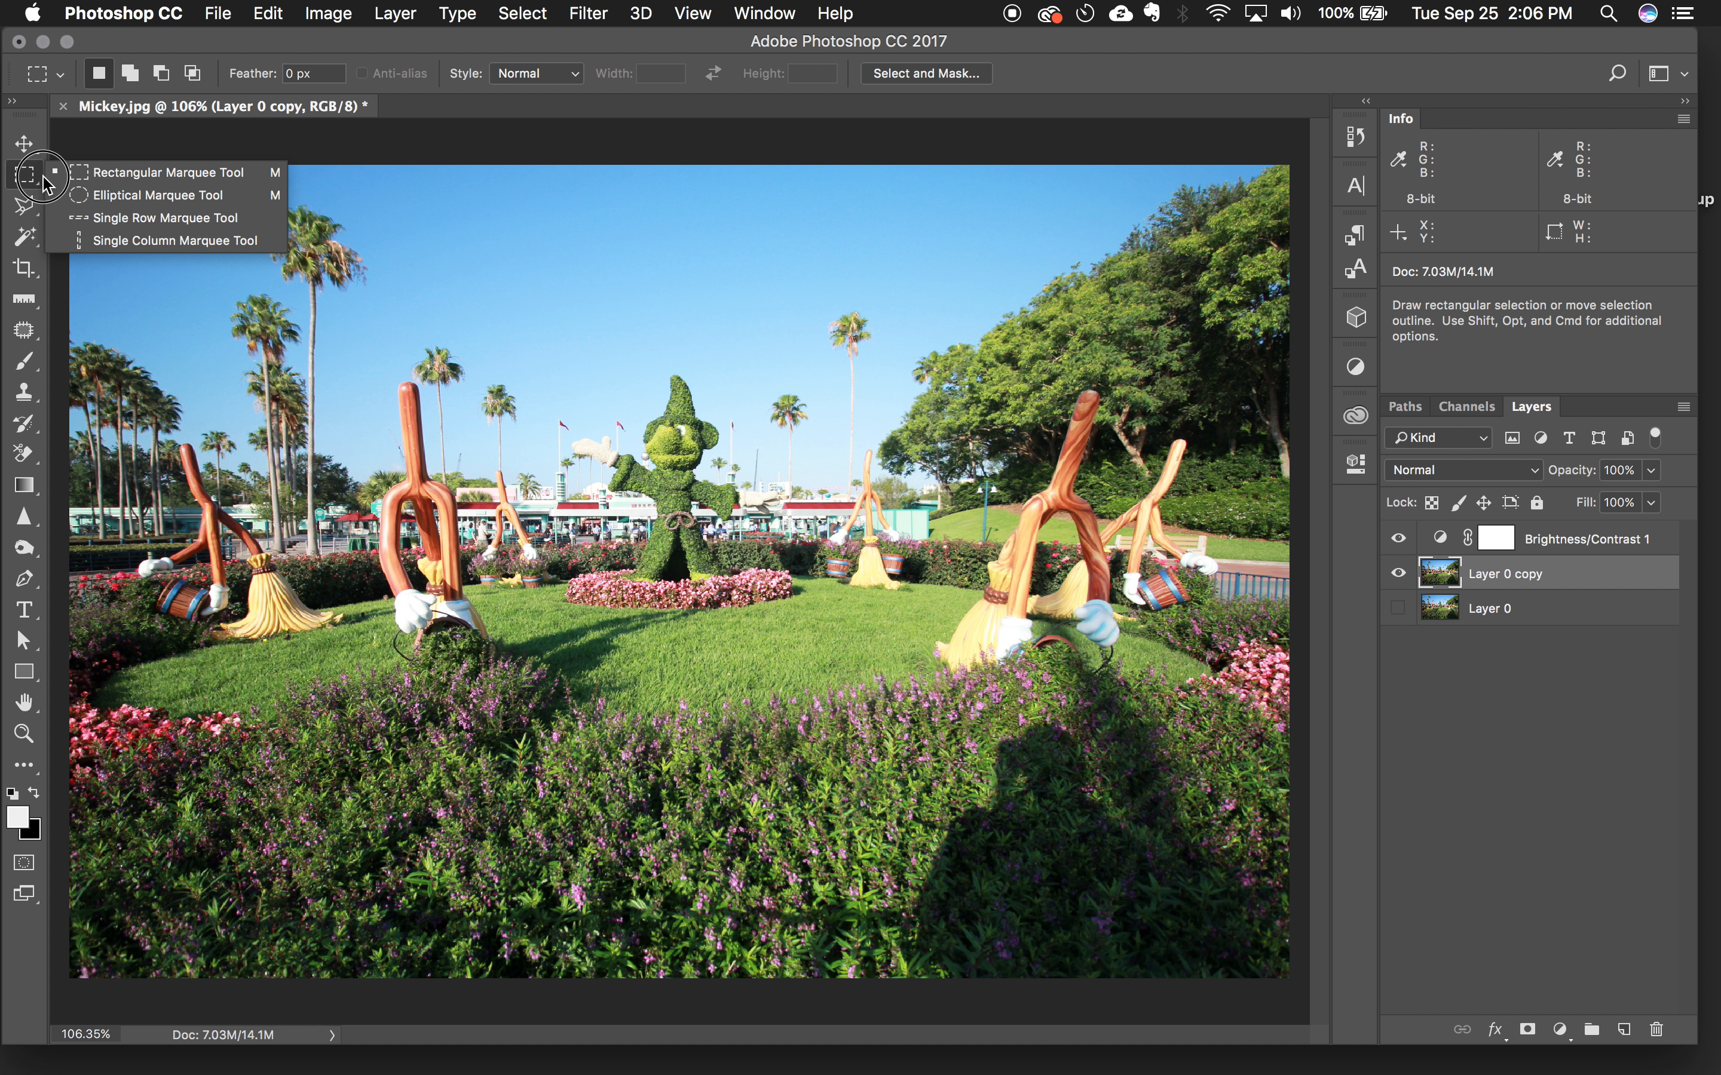
{"action": "left_click", "coordinate": [136, 183]}
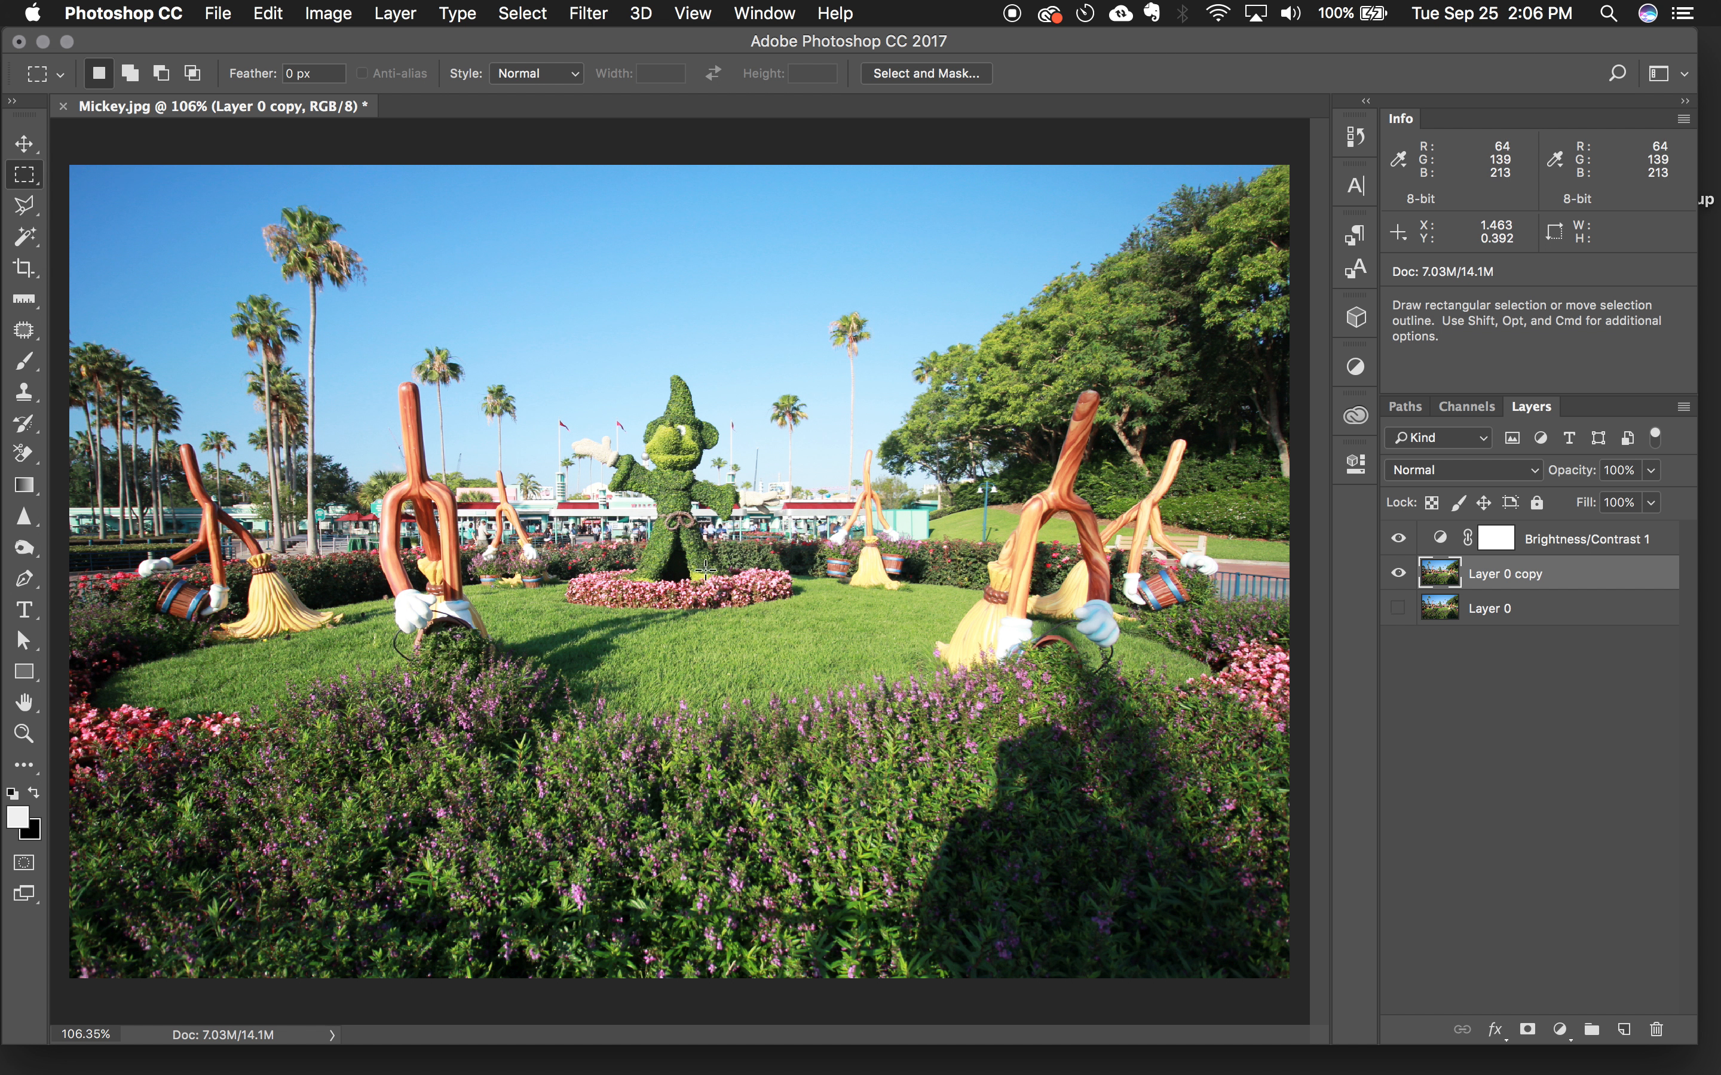
{"action": "left_click_drag", "start_coordinate": [801, 660], "coordinate": [1280, 985]}
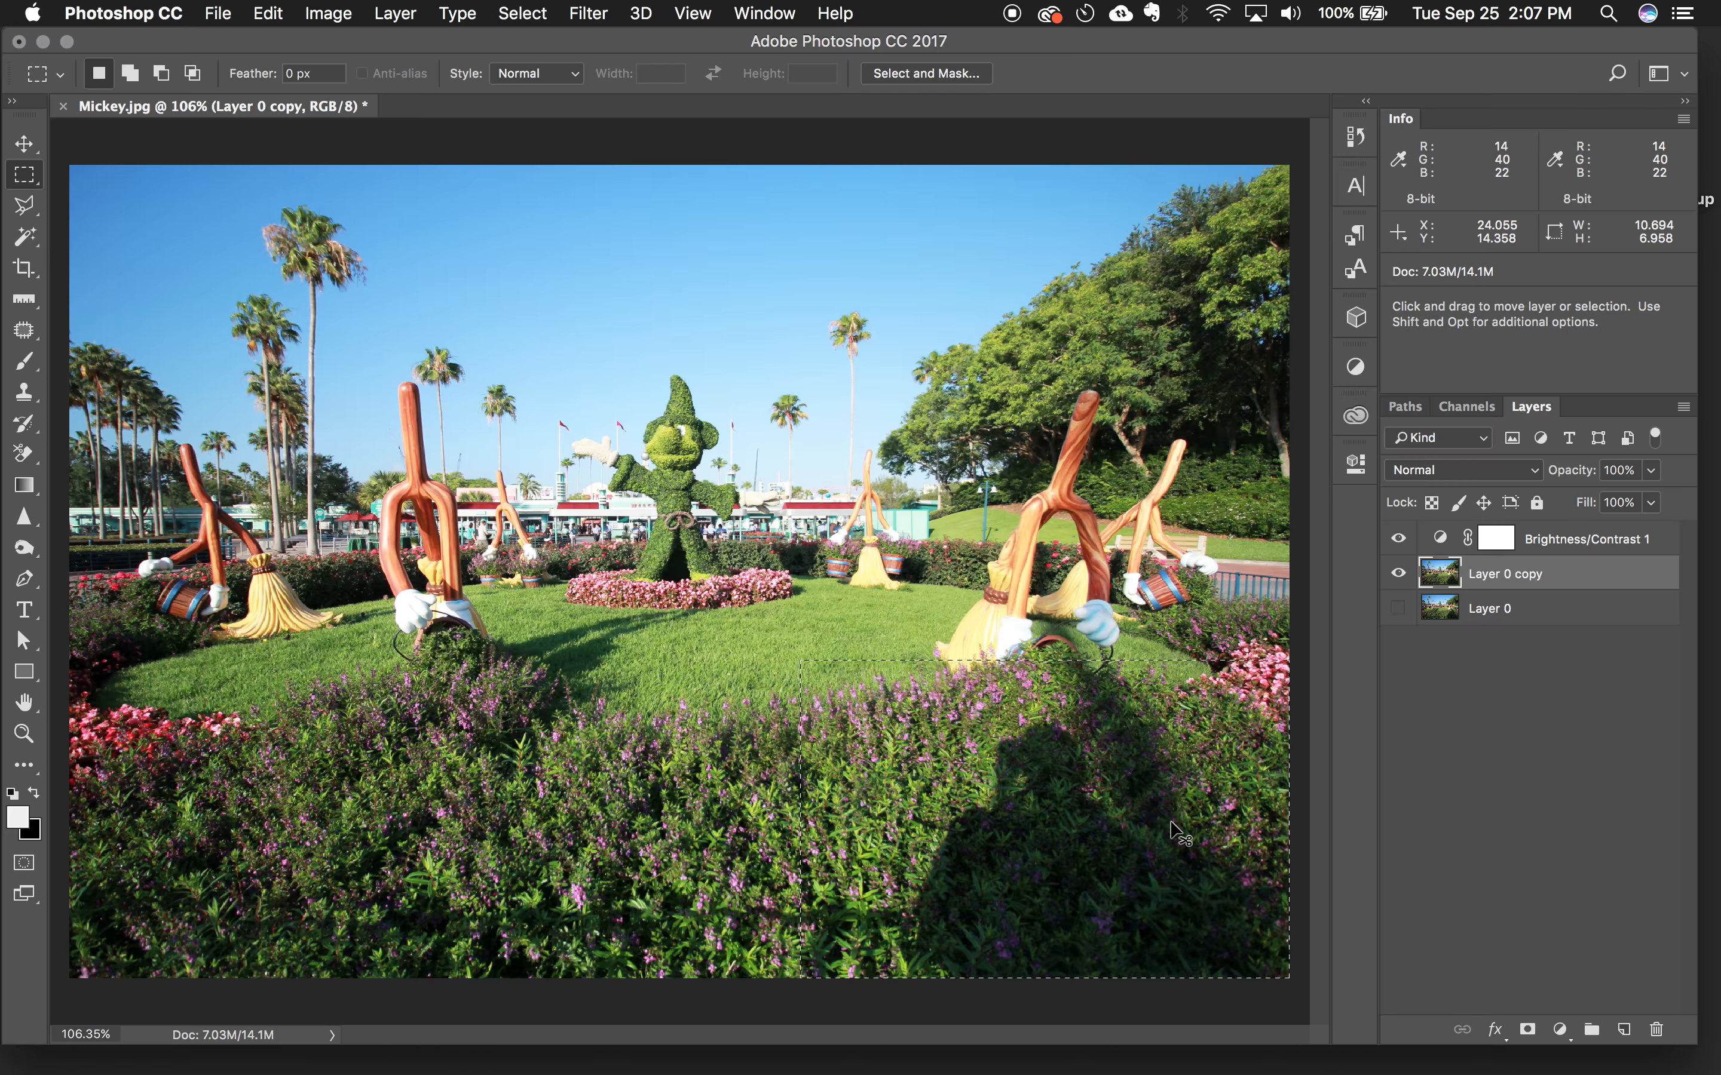
{"action": "key", "text": "super+j"}
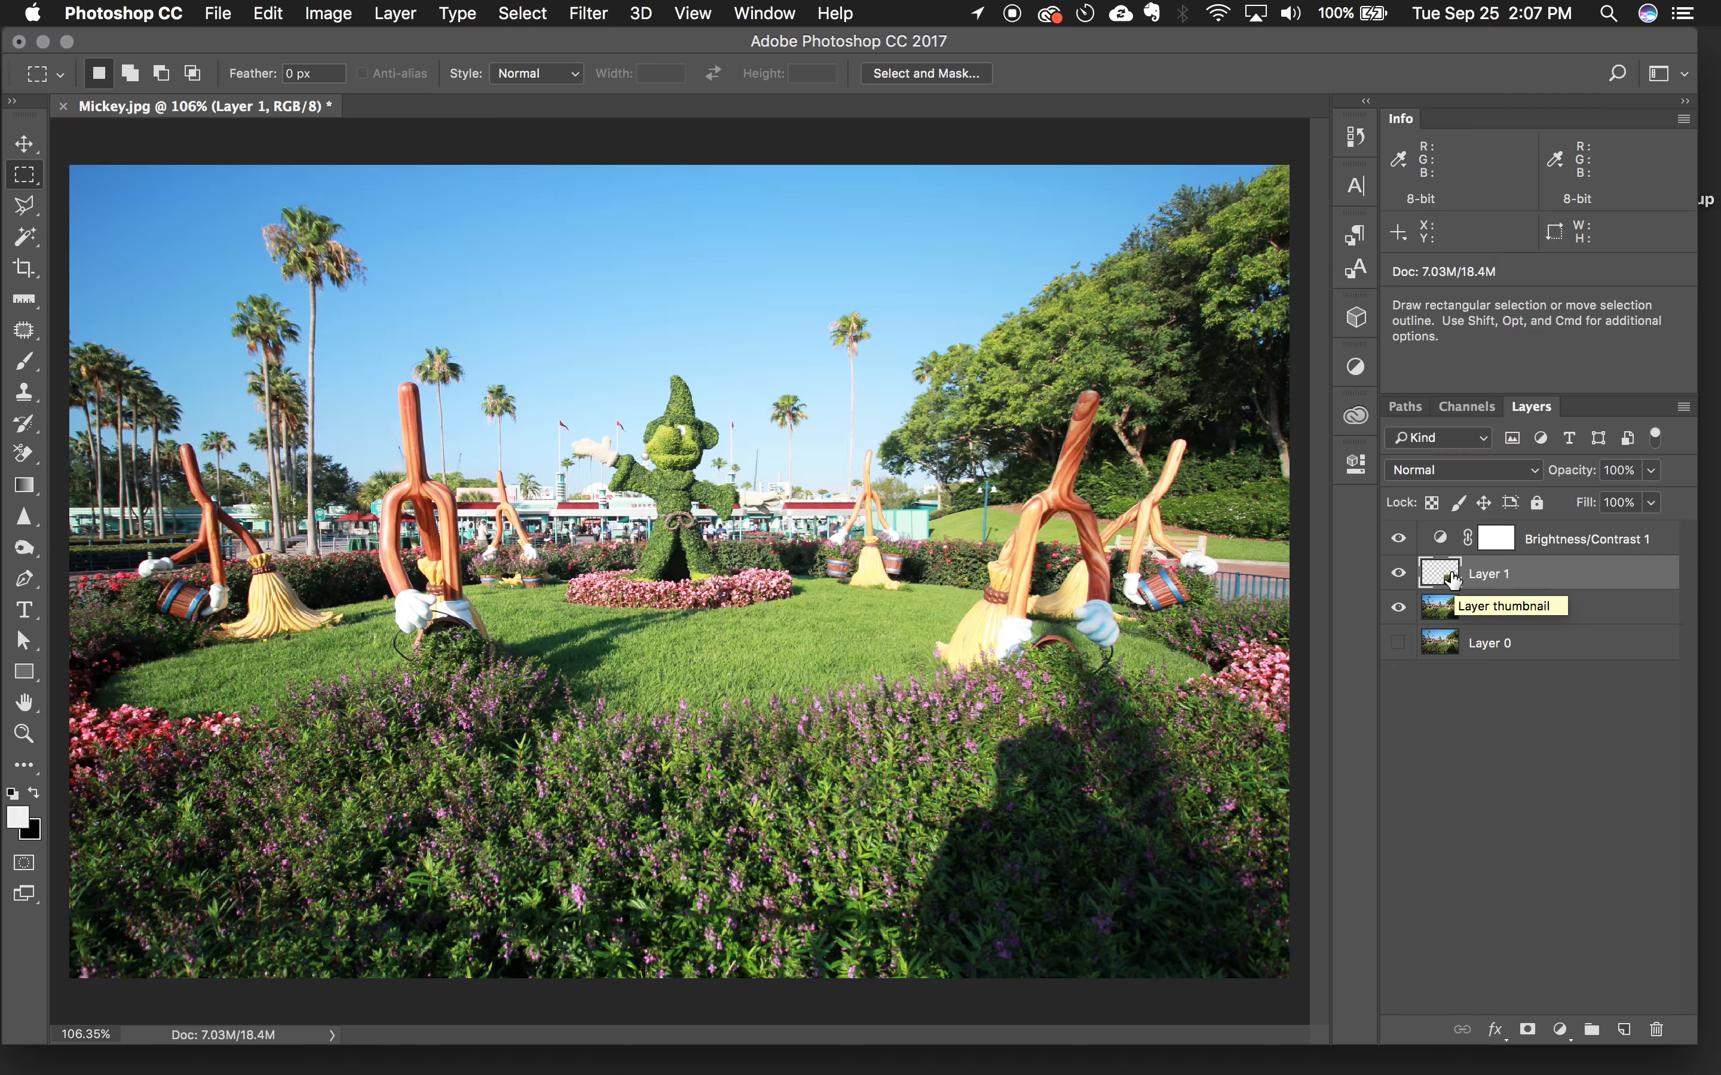
- On Layer 1, clone sunlit flowers from beside the shadow over its upper part with the Clone Stamp
{"action": "left_click", "coordinate": [25, 396]}
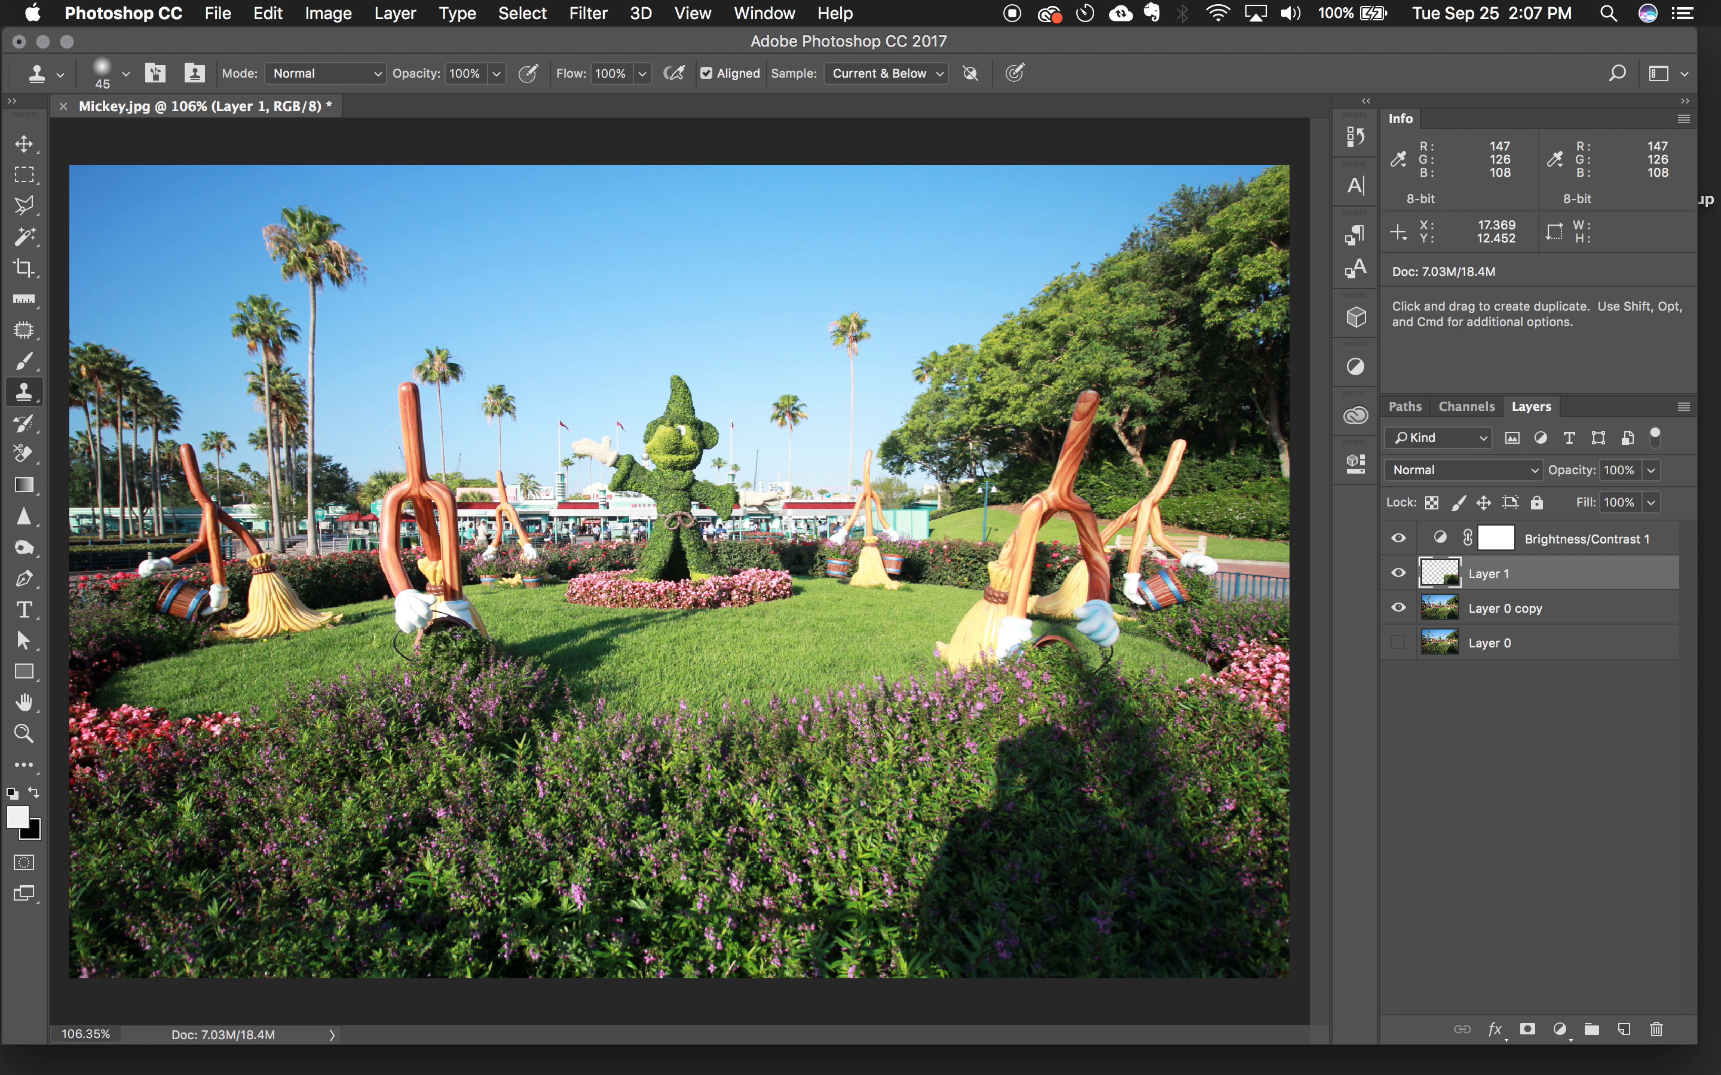
{"action": "key", "text": "super+equal"}
{"action": "scroll", "coordinate": [863, 732], "scroll_direction": "down", "scroll_amount": 10}
{"action": "scroll", "coordinate": [863, 732], "scroll_direction": "right", "scroll_amount": 10}
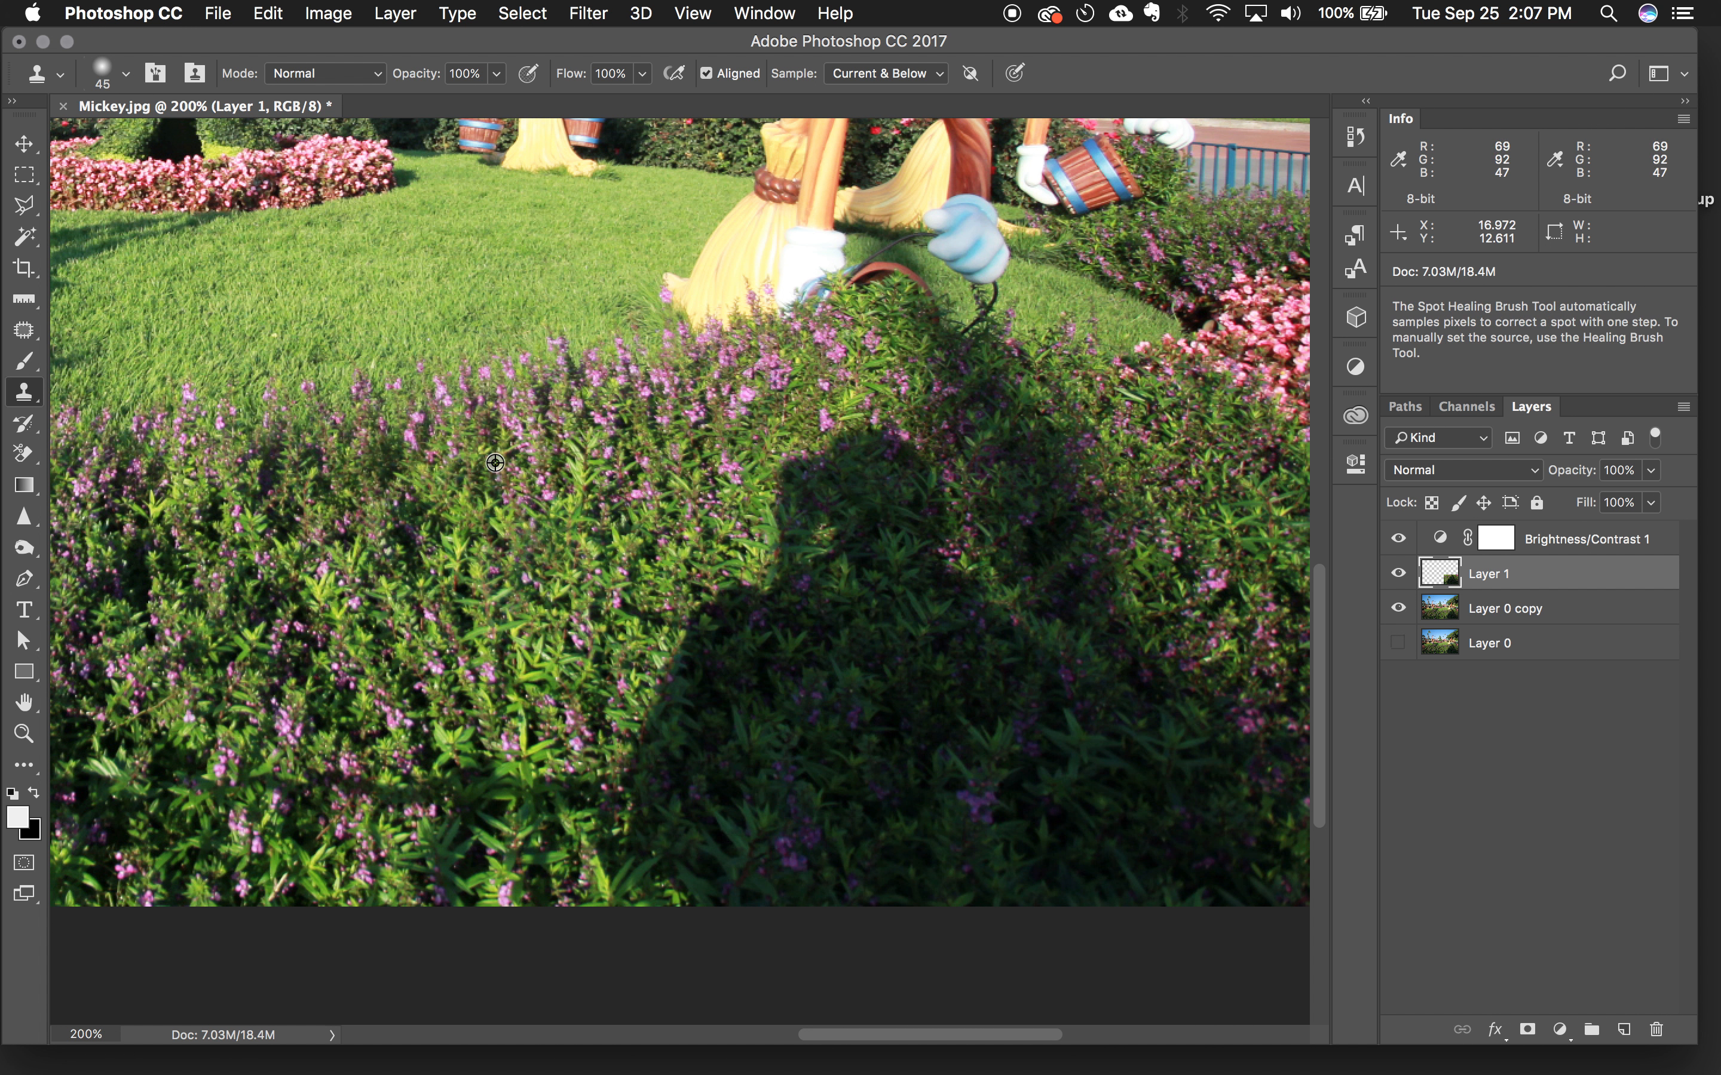
{"action": "left_click", "coordinate": [528, 447], "text": "alt"}
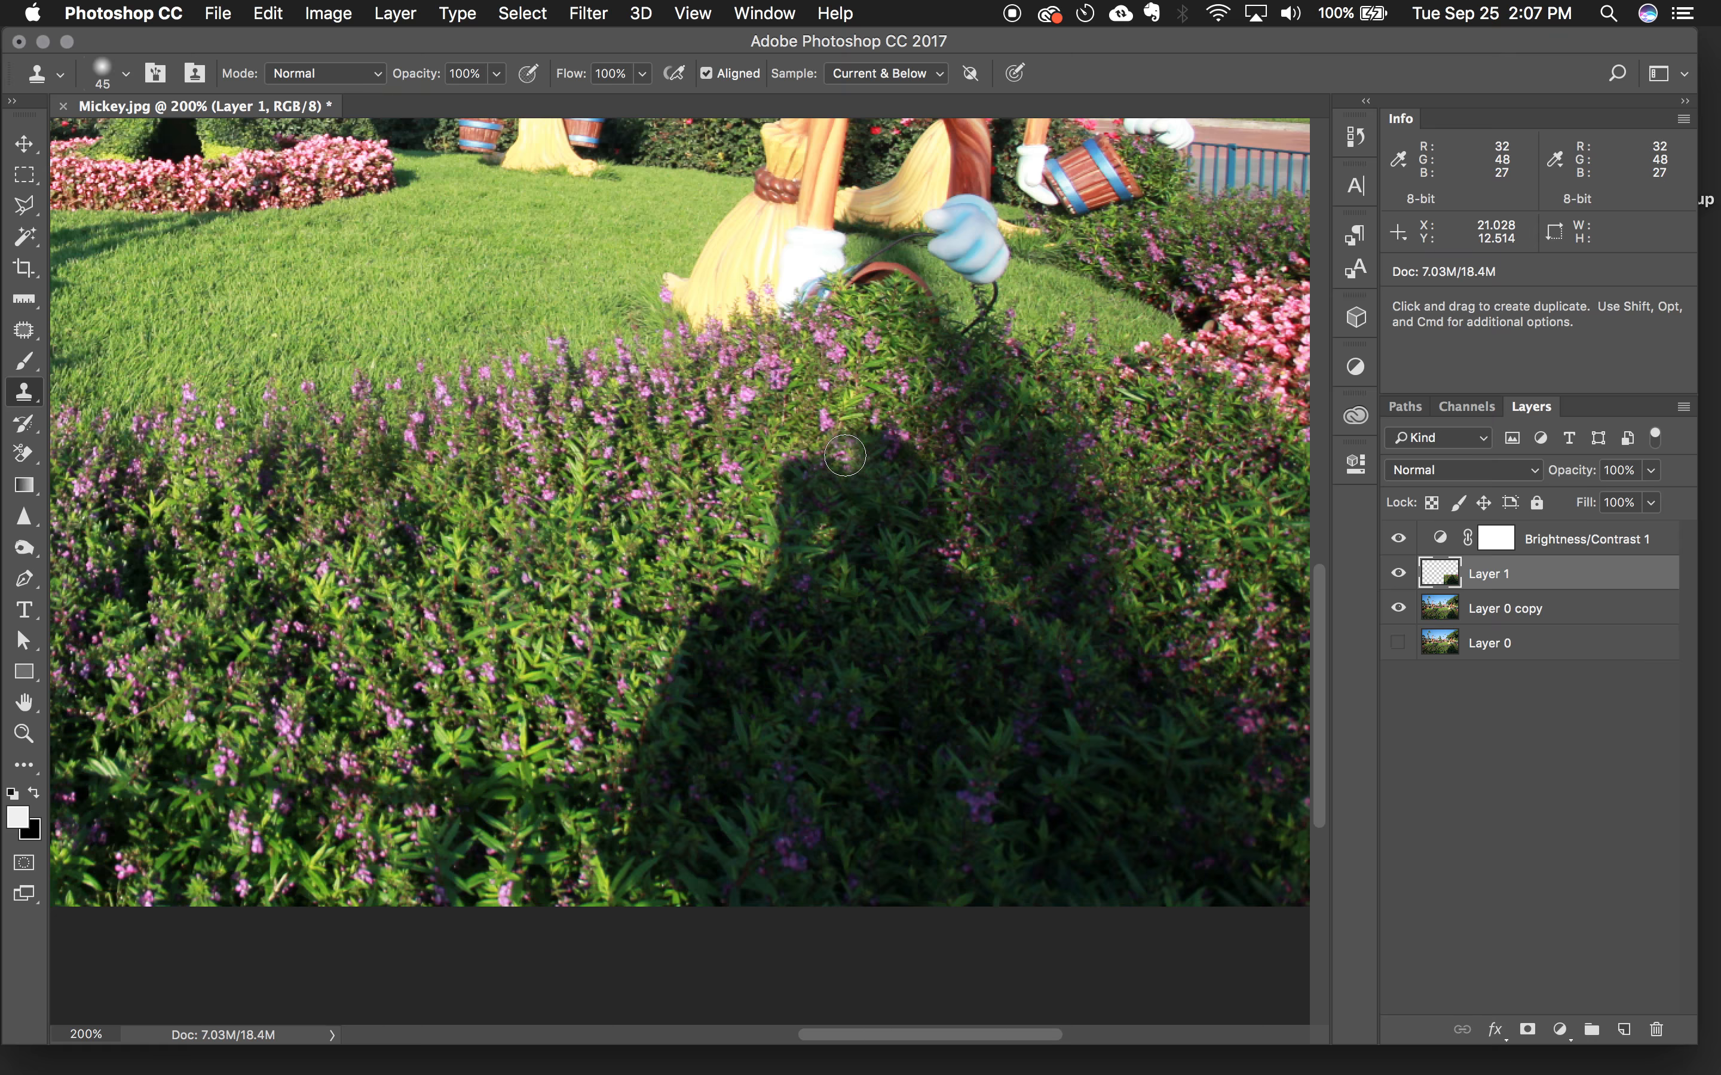
{"action": "mouse_move", "coordinate": [849, 455]}
{"action": "left_mouse_down"}
{"action": "mouse_move", "coordinate": [859, 491]}
{"action": "mouse_move", "coordinate": [816, 515]}
{"action": "mouse_move", "coordinate": [918, 463]}
{"action": "mouse_move", "coordinate": [939, 528]}
{"action": "mouse_move", "coordinate": [909, 570]}
{"action": "mouse_move", "coordinate": [912, 527]}
{"action": "mouse_move", "coordinate": [970, 475]}
{"action": "mouse_move", "coordinate": [926, 445]}
{"action": "mouse_move", "coordinate": [890, 540]}
{"action": "mouse_move", "coordinate": [852, 547]}
{"action": "mouse_move", "coordinate": [818, 522]}
{"action": "mouse_move", "coordinate": [829, 469]}
{"action": "mouse_move", "coordinate": [799, 556]}
{"action": "mouse_move", "coordinate": [785, 522]}
{"action": "mouse_move", "coordinate": [854, 580]}
{"action": "mouse_move", "coordinate": [795, 584]}
{"action": "mouse_move", "coordinate": [886, 573]}
{"action": "mouse_move", "coordinate": [883, 632]}
{"action": "mouse_move", "coordinate": [818, 607]}
{"action": "mouse_move", "coordinate": [839, 610]}
{"action": "mouse_move", "coordinate": [701, 621]}
{"action": "mouse_move", "coordinate": [743, 658]}
{"action": "mouse_move", "coordinate": [928, 621]}
{"action": "mouse_move", "coordinate": [699, 664]}
{"action": "mouse_move", "coordinate": [776, 650]}
{"action": "mouse_move", "coordinate": [724, 635]}
{"action": "mouse_move", "coordinate": [855, 615]}
{"action": "mouse_move", "coordinate": [834, 592]}
{"action": "mouse_move", "coordinate": [800, 599]}
{"action": "mouse_move", "coordinate": [829, 602]}
{"action": "mouse_move", "coordinate": [817, 589]}
{"action": "mouse_move", "coordinate": [823, 613]}
{"action": "mouse_move", "coordinate": [935, 589]}
{"action": "mouse_move", "coordinate": [1082, 615]}
{"action": "left_mouse_up"}
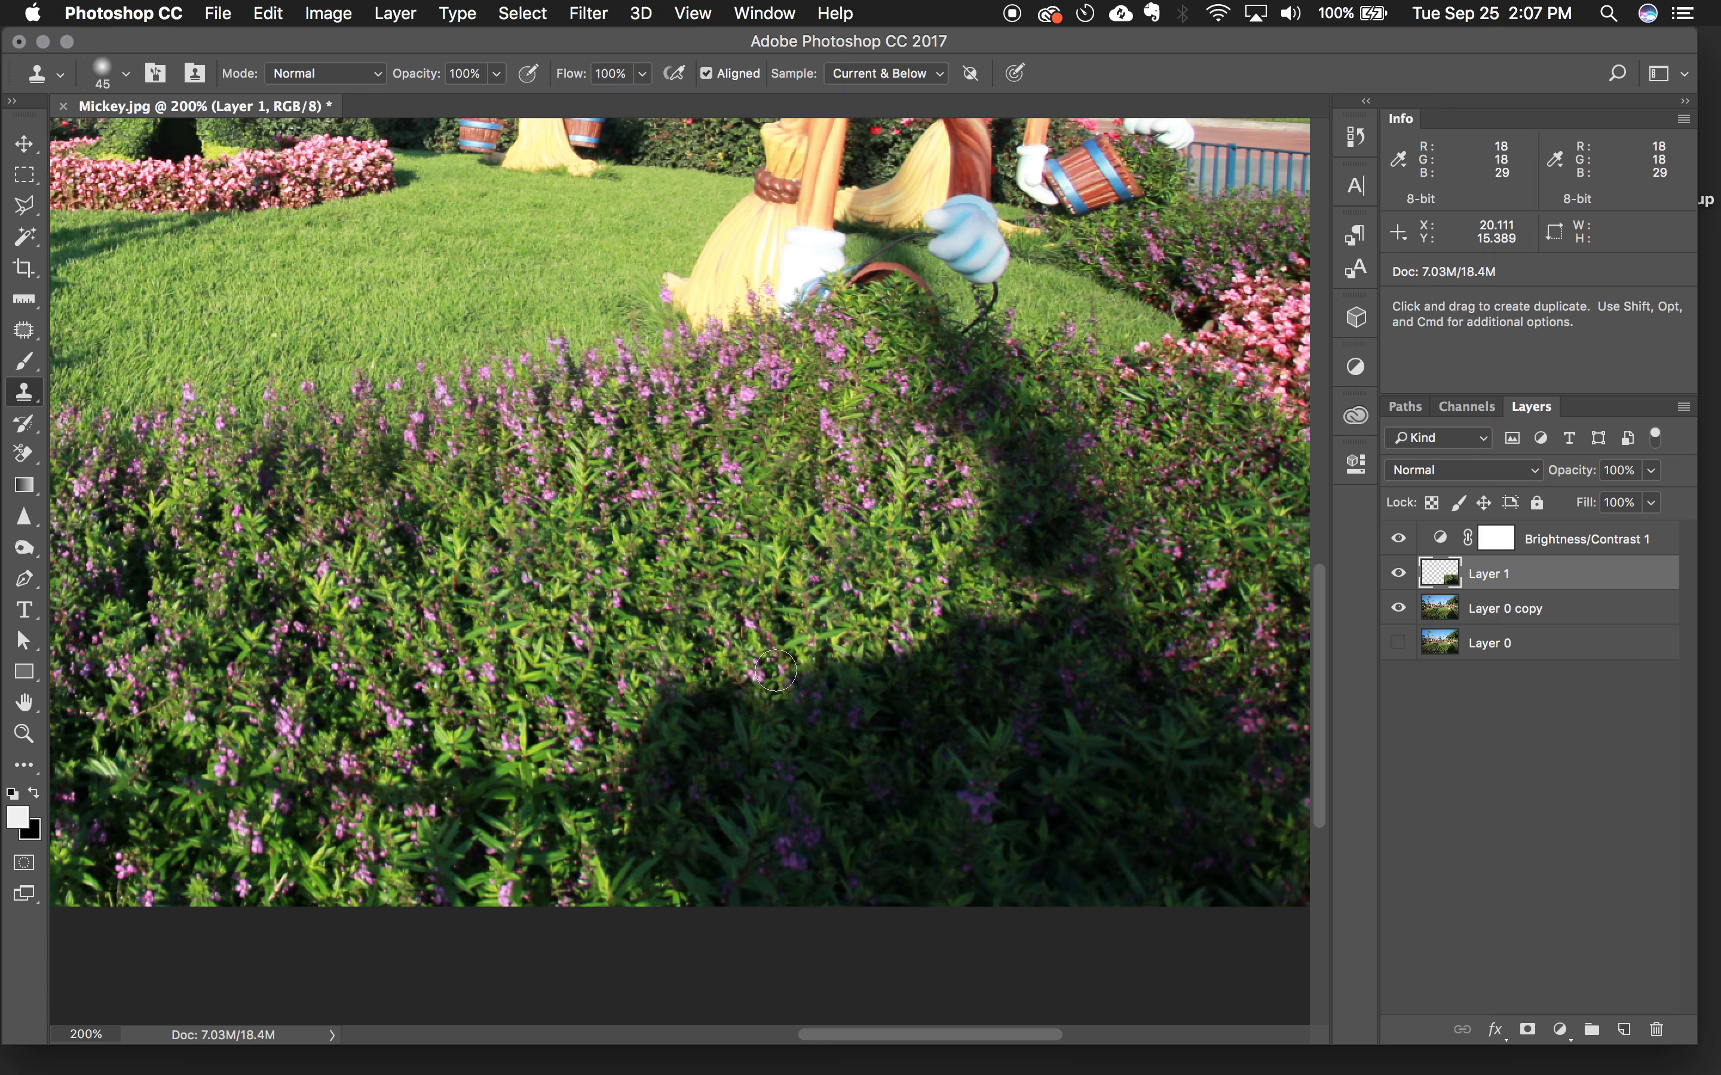
- Sample another sunlit patch of flowers and clone it over the lower middle of the shadow on Layer 1
{"action": "left_click", "coordinate": [642, 495], "text": "alt"}
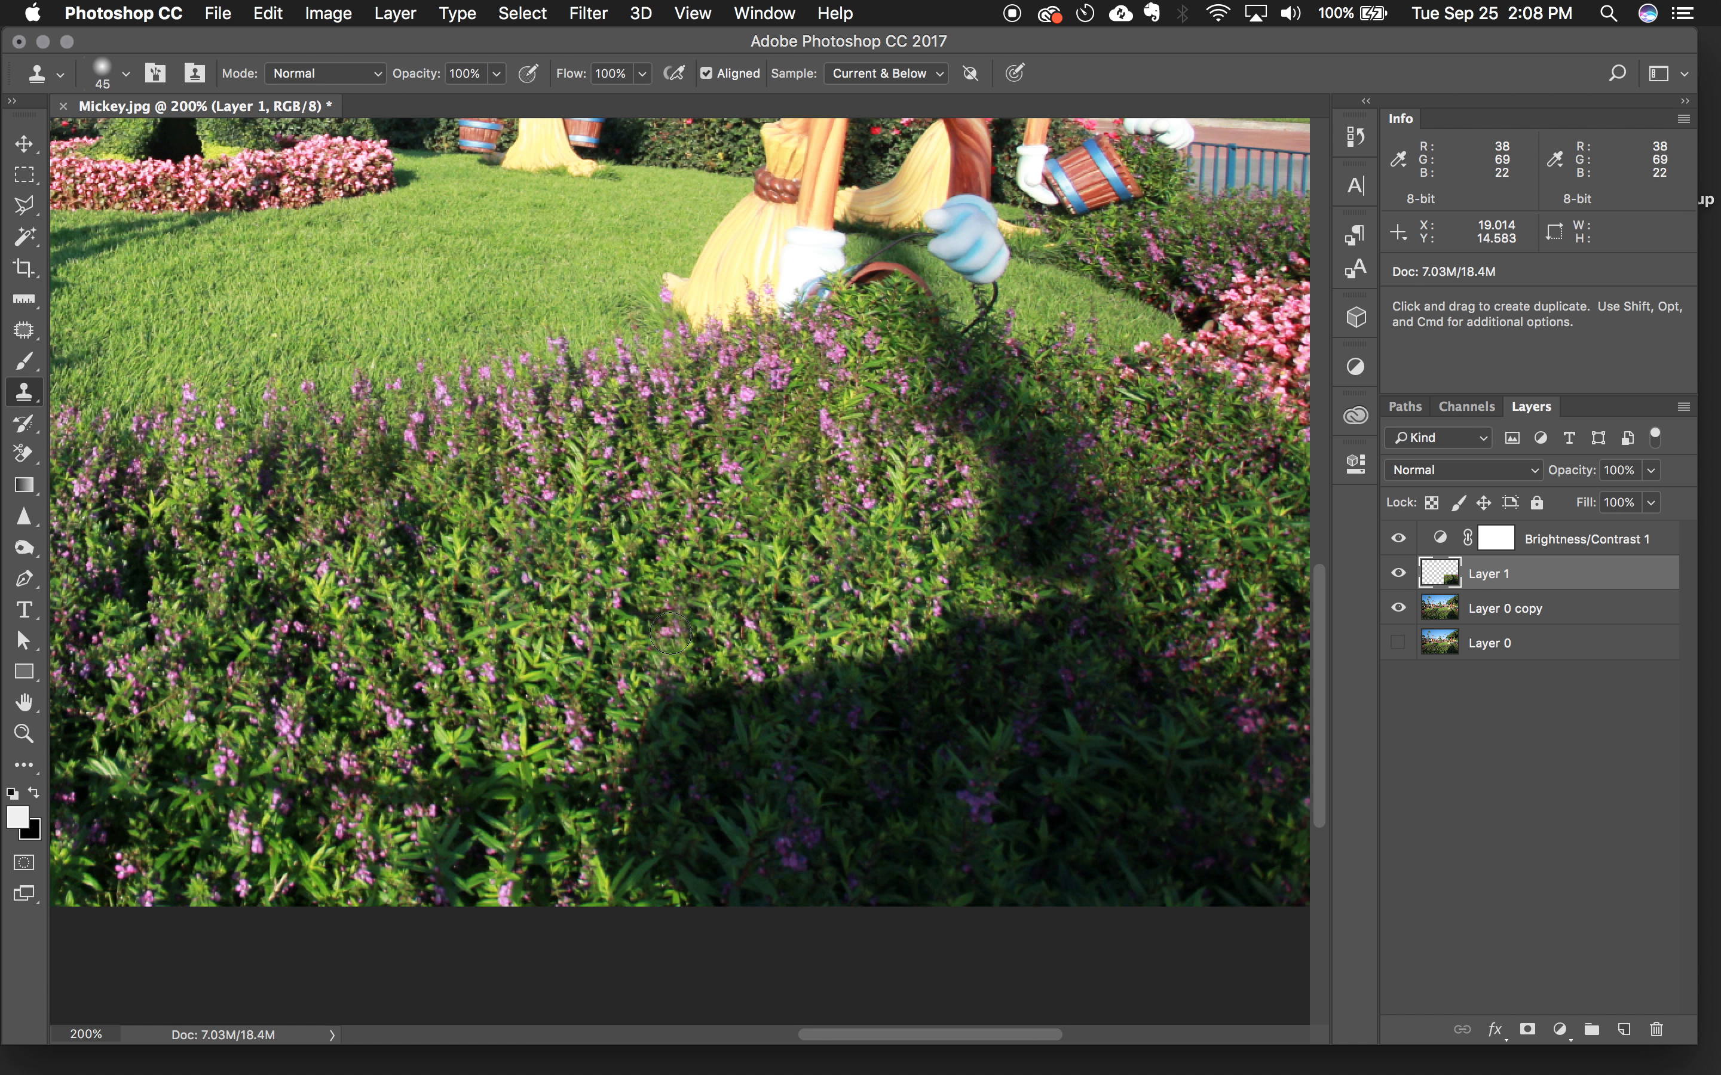
{"action": "mouse_move", "coordinate": [730, 711]}
{"action": "left_mouse_down"}
{"action": "mouse_move", "coordinate": [771, 692]}
{"action": "mouse_move", "coordinate": [700, 734]}
{"action": "mouse_move", "coordinate": [676, 781]}
{"action": "mouse_move", "coordinate": [683, 753]}
{"action": "mouse_move", "coordinate": [814, 685]}
{"action": "mouse_move", "coordinate": [788, 759]}
{"action": "mouse_move", "coordinate": [867, 678]}
{"action": "mouse_move", "coordinate": [832, 717]}
{"action": "mouse_move", "coordinate": [934, 767]}
{"action": "mouse_move", "coordinate": [910, 674]}
{"action": "mouse_move", "coordinate": [875, 694]}
{"action": "mouse_move", "coordinate": [995, 644]}
{"action": "mouse_move", "coordinate": [999, 724]}
{"action": "mouse_move", "coordinate": [1051, 772]}
{"action": "left_mouse_up"}
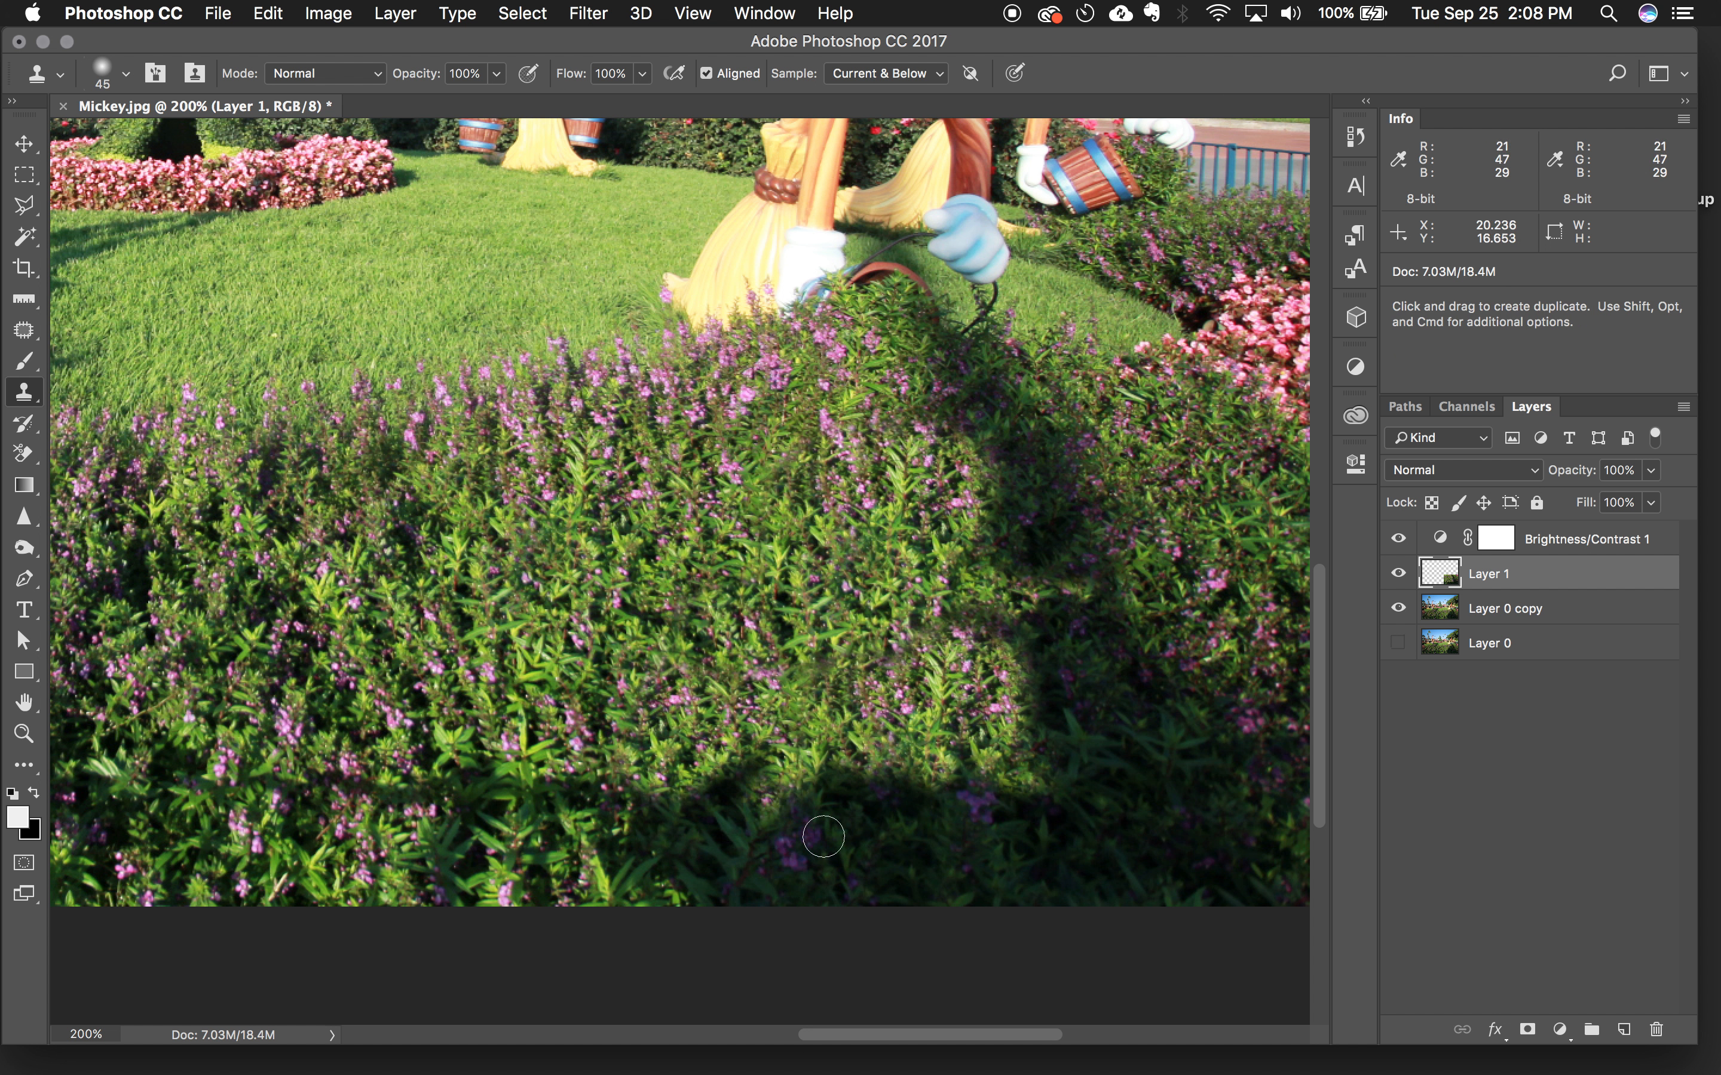
{"action": "left_click", "coordinate": [1040, 732]}
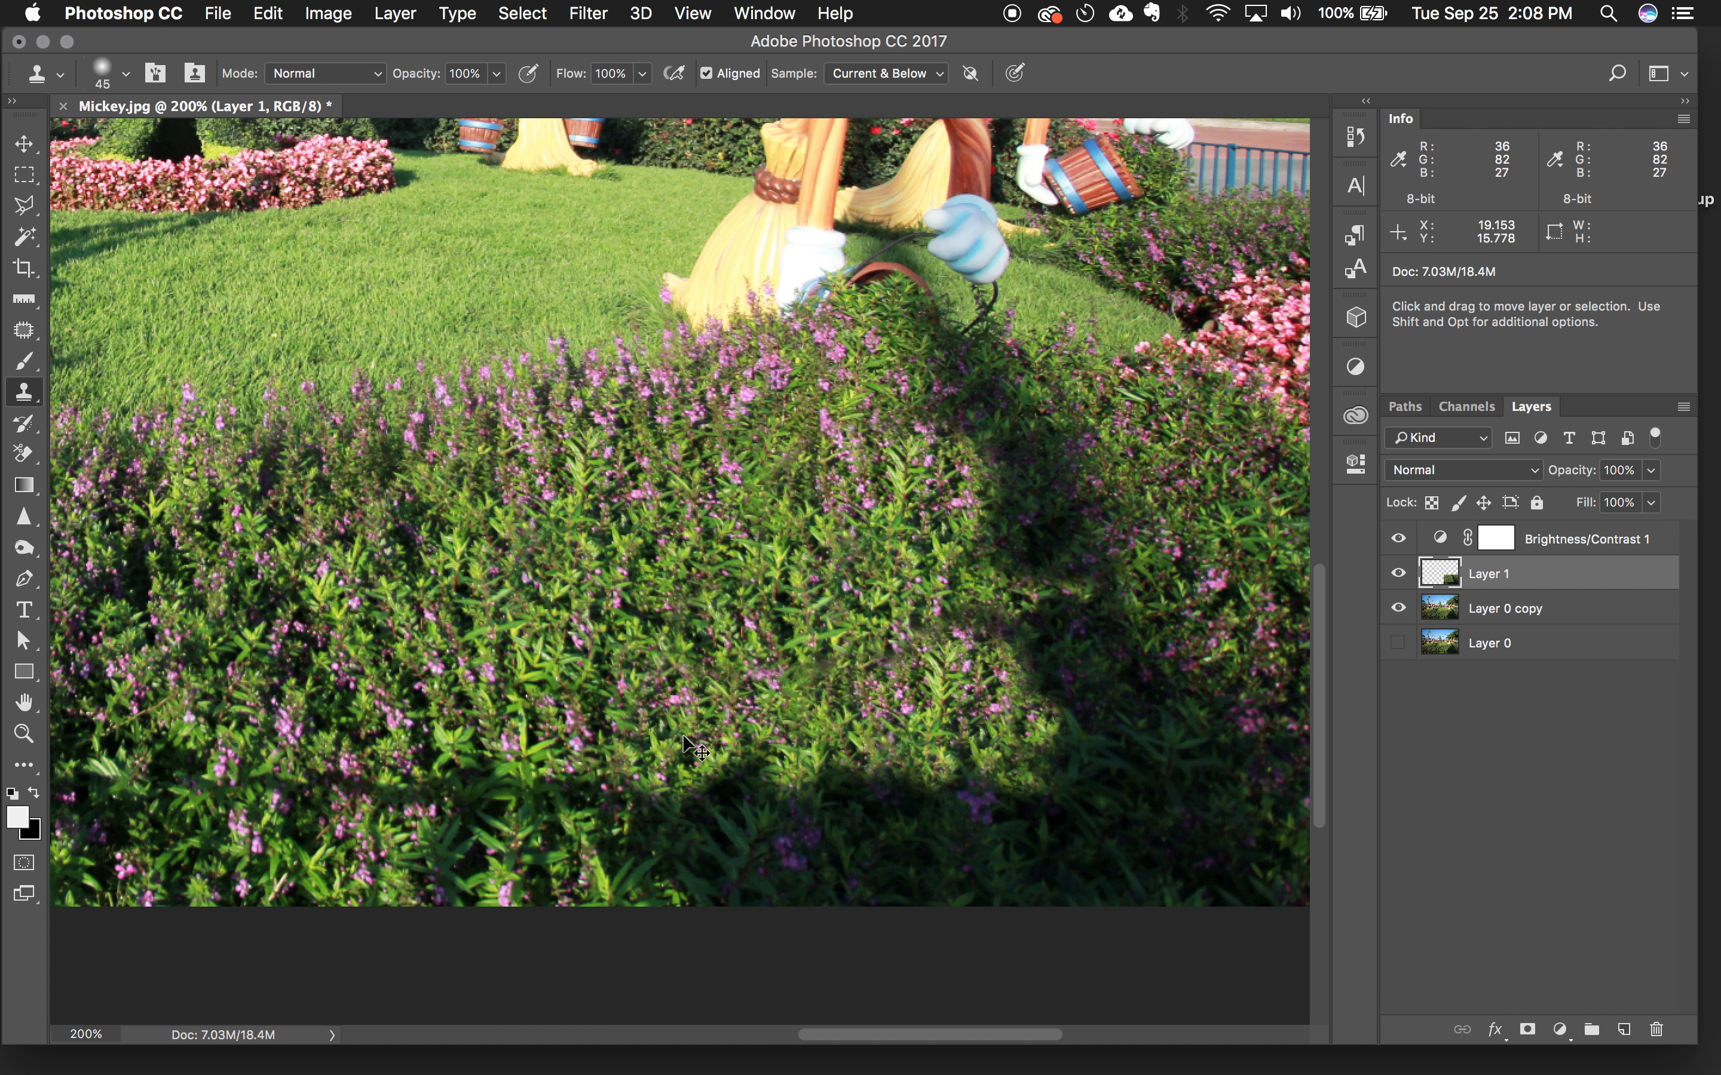
- Inspect the cloned flowers up close, and compare them with the original by toggling the visibility of Layer 1 and Layer 0 copy
{"action": "key", "text": "super+equal"}
{"action": "key", "text": "super+equal"}
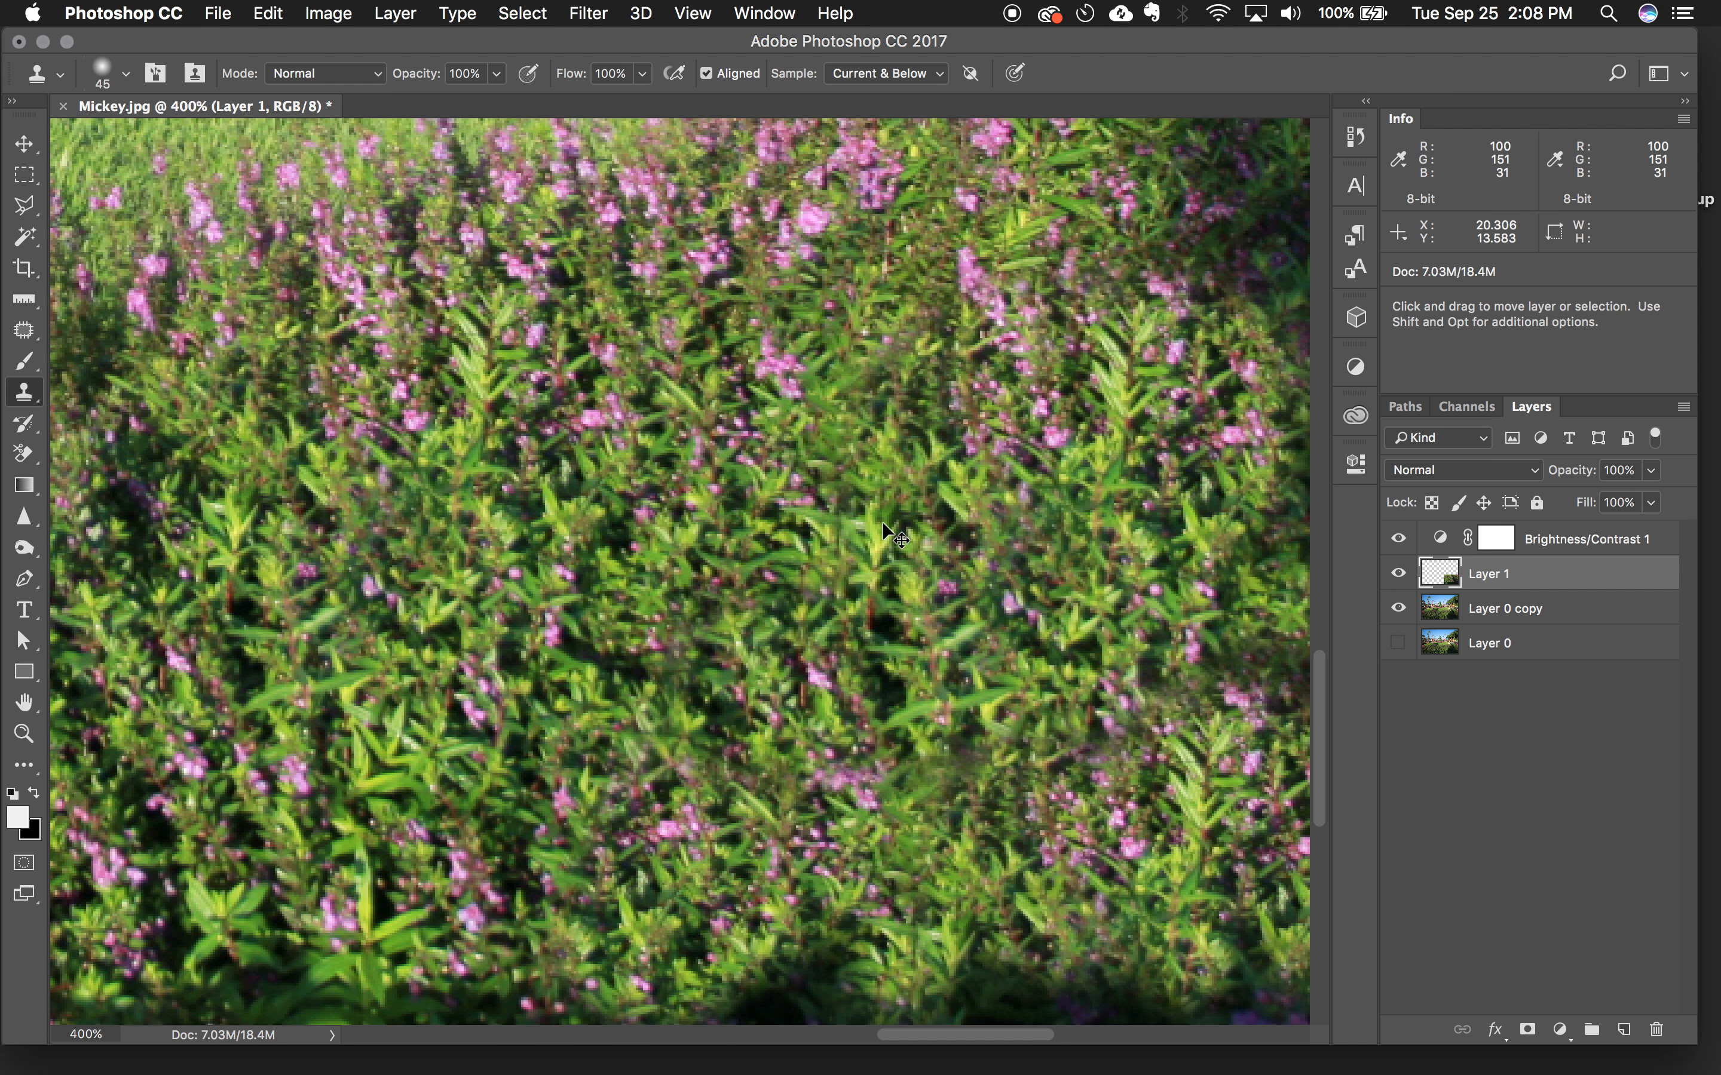
{"action": "key", "text": "super+minus"}
{"action": "key", "text": "super+minus"}
{"action": "key", "text": "super+minus"}
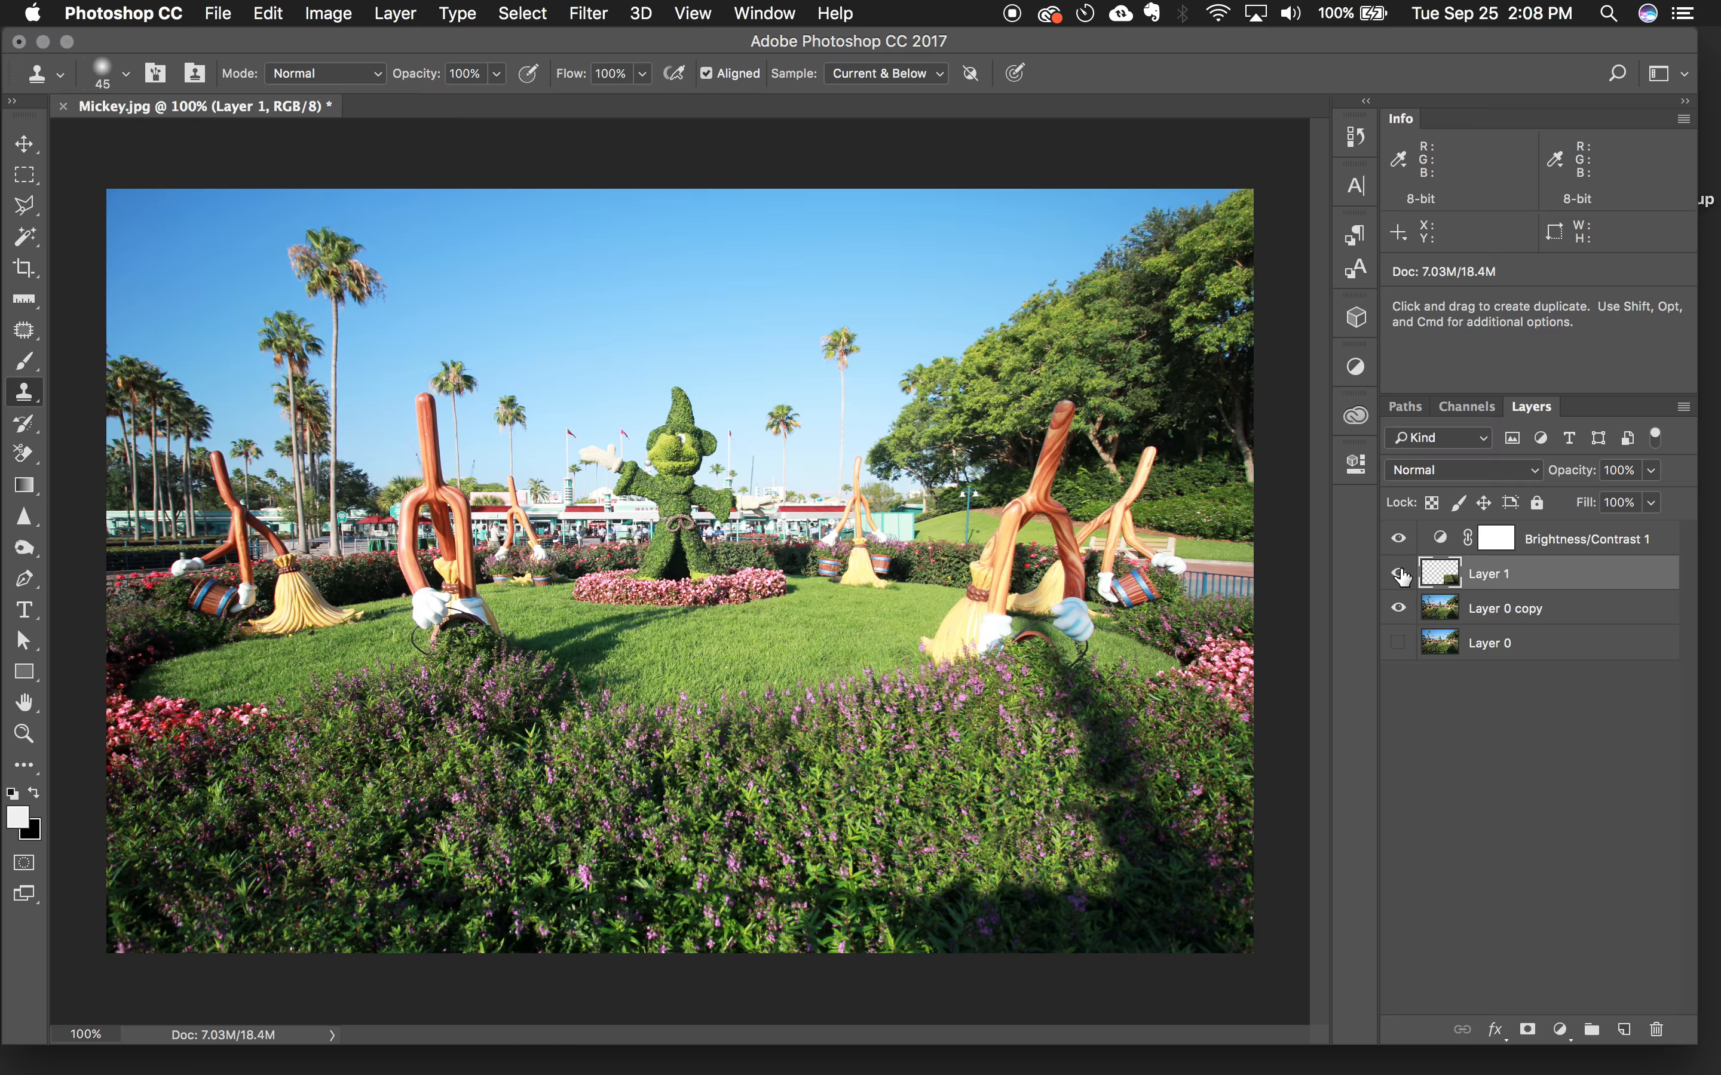
{"action": "left_click", "coordinate": [1398, 574]}
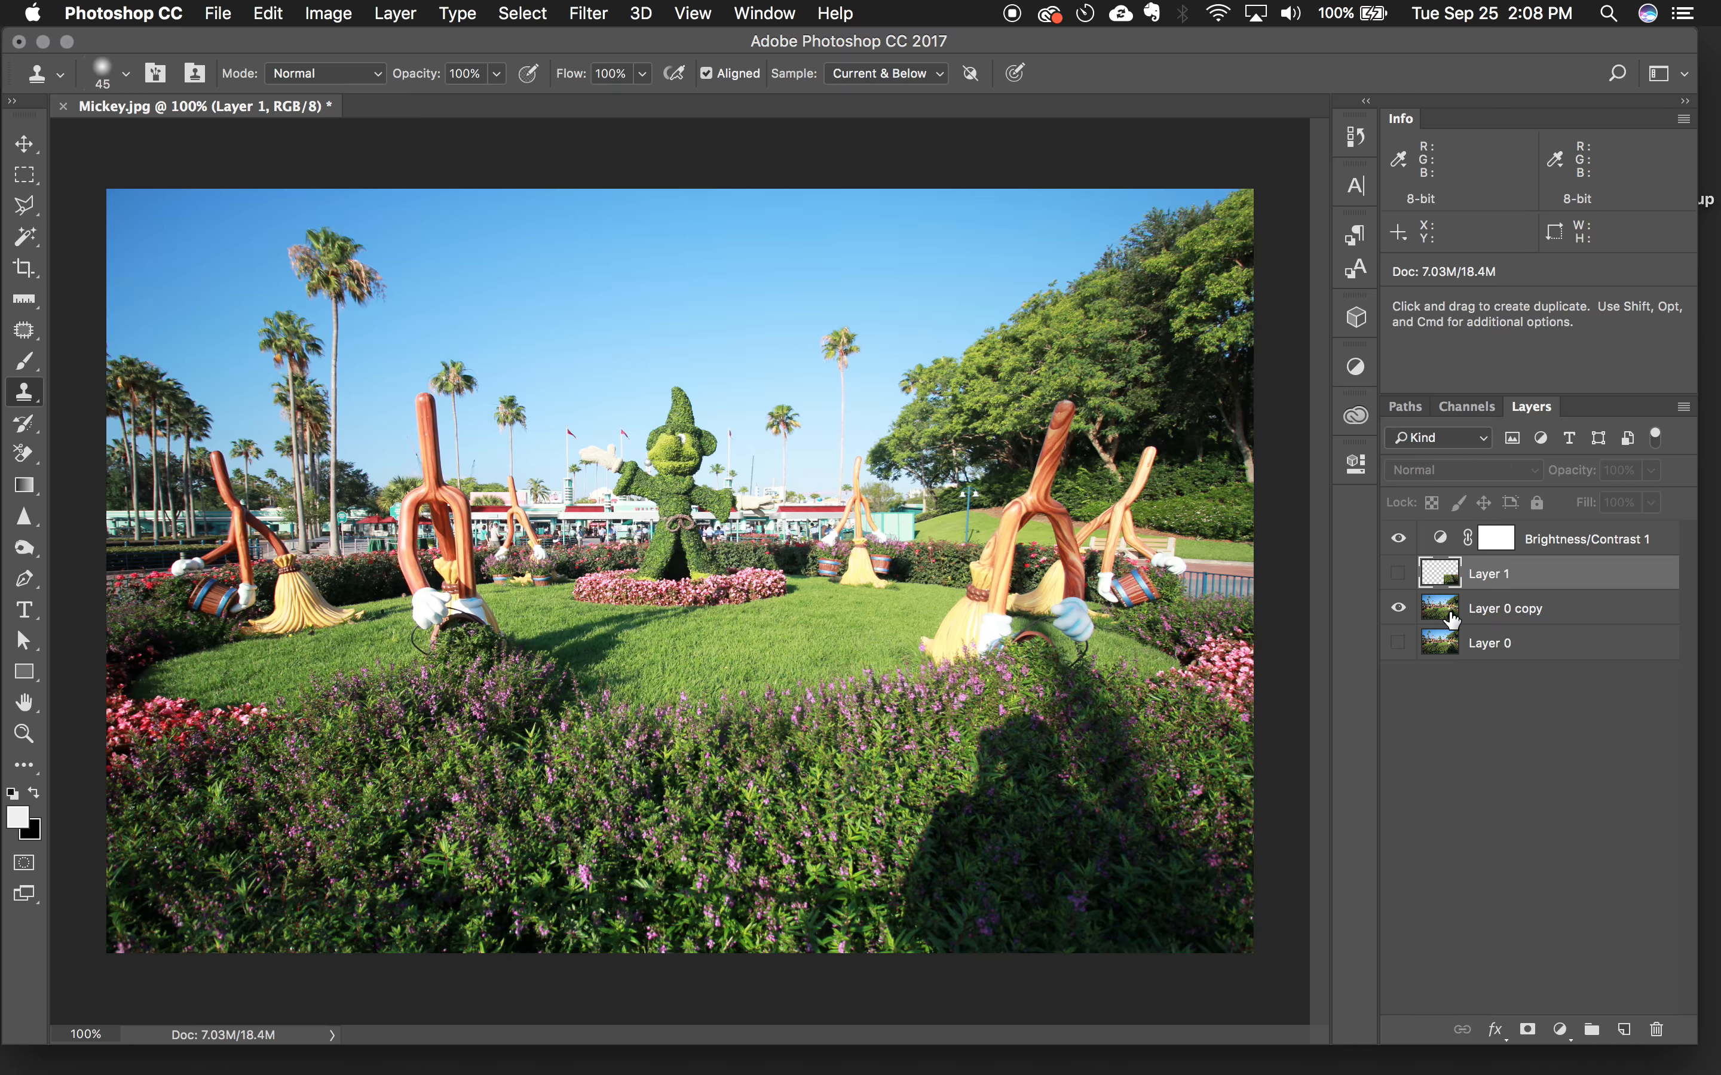
{"action": "left_click", "coordinate": [1398, 575]}
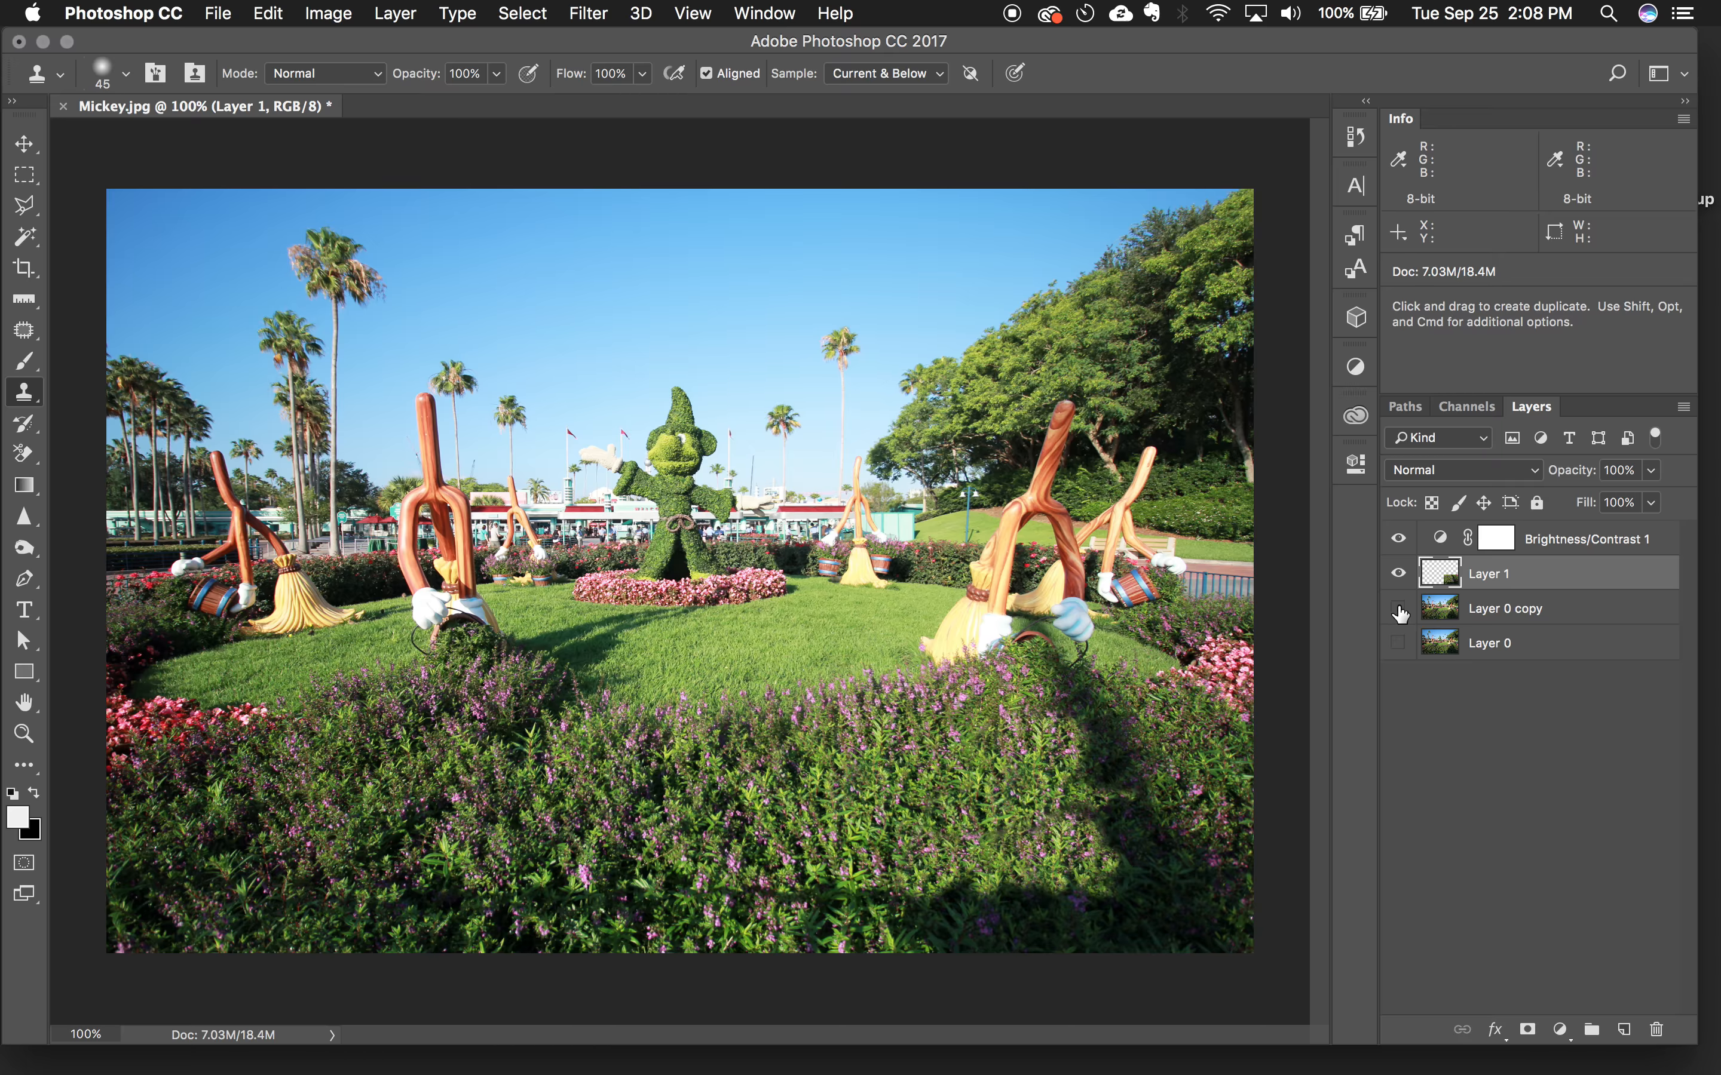
{"action": "left_click", "coordinate": [1399, 609]}
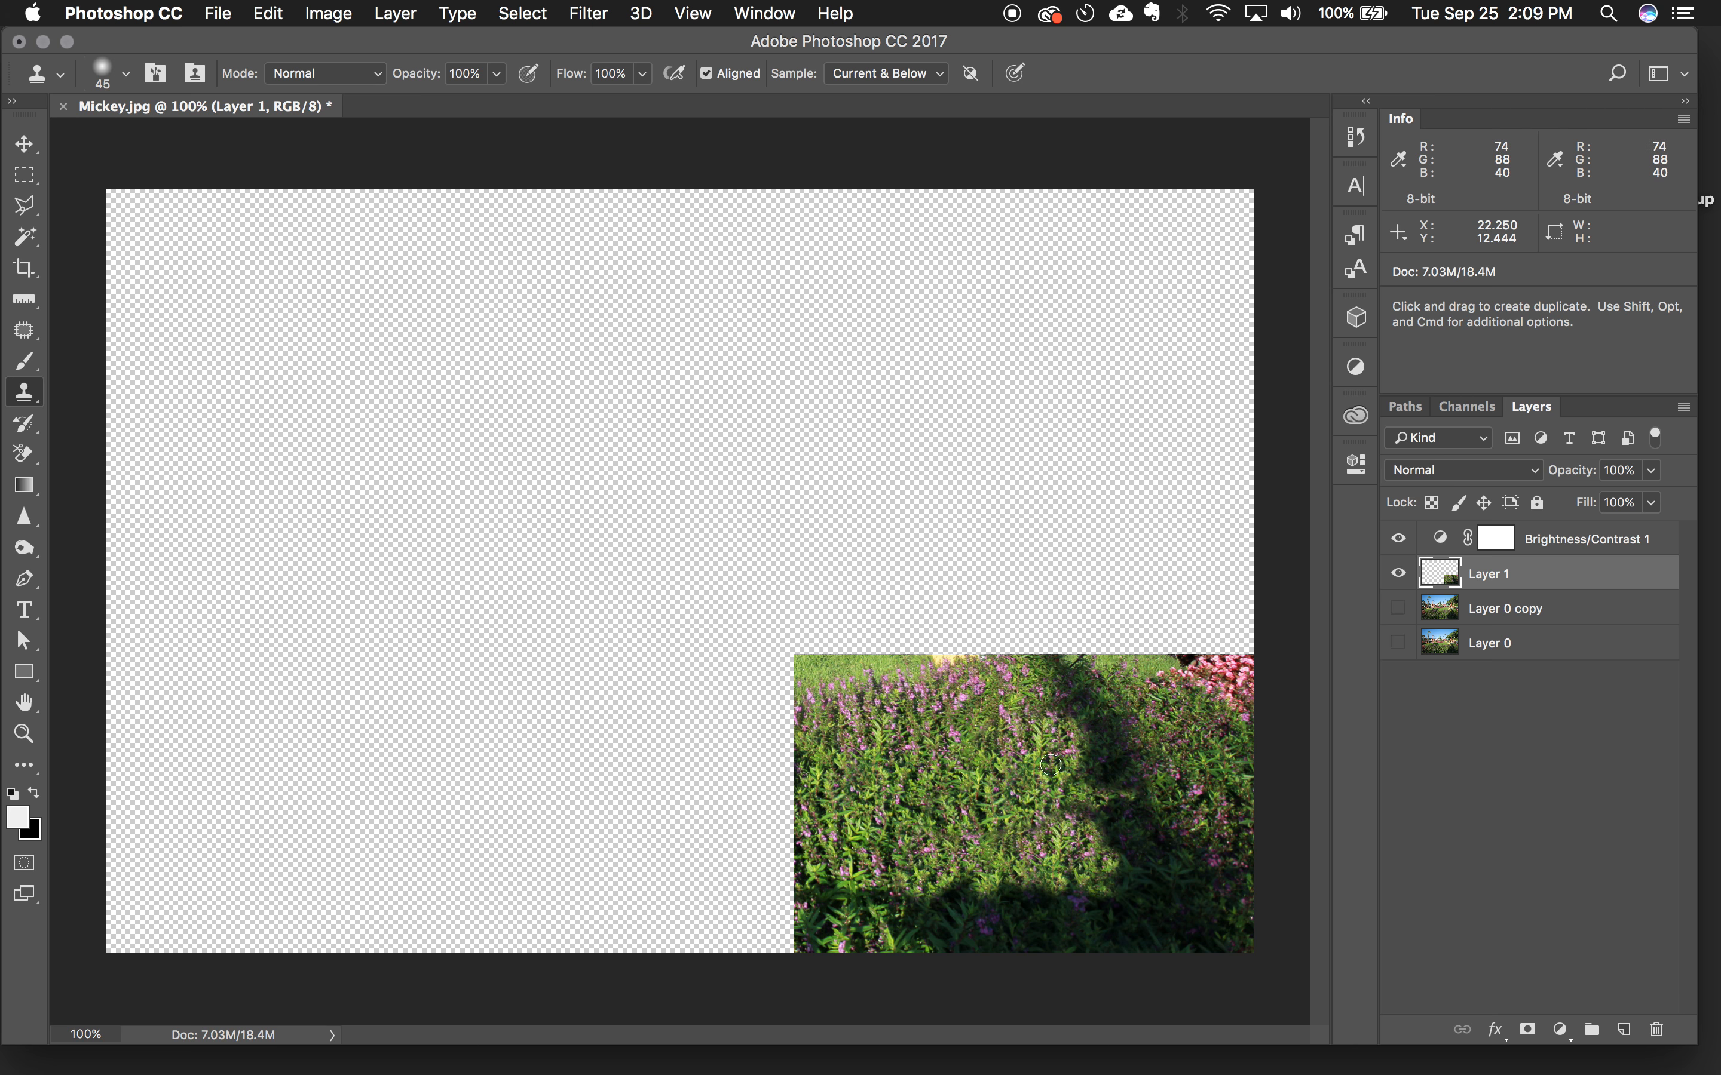
{"action": "left_click", "coordinate": [1398, 608]}
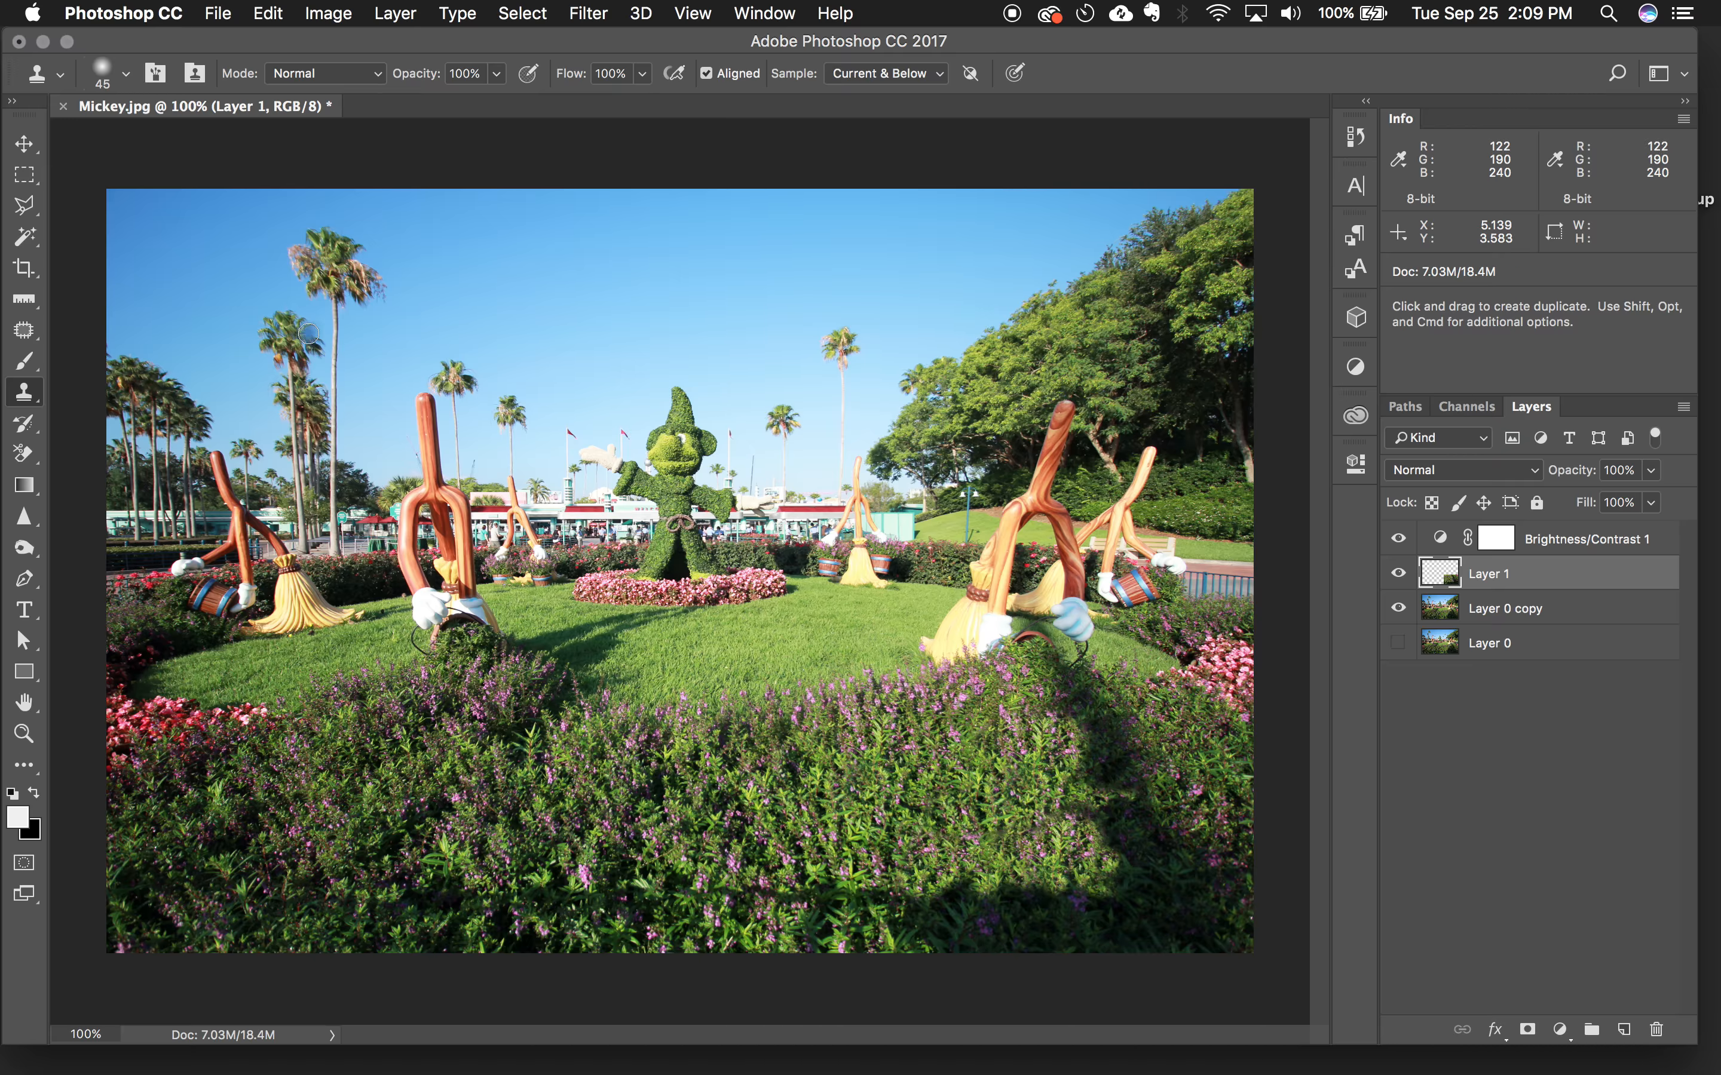
- Group the Brightness/Contrast 1, Layer 1 and Layer 0 copy layers, and expand the group to show its contents
{"action": "left_click", "coordinate": [25, 145]}
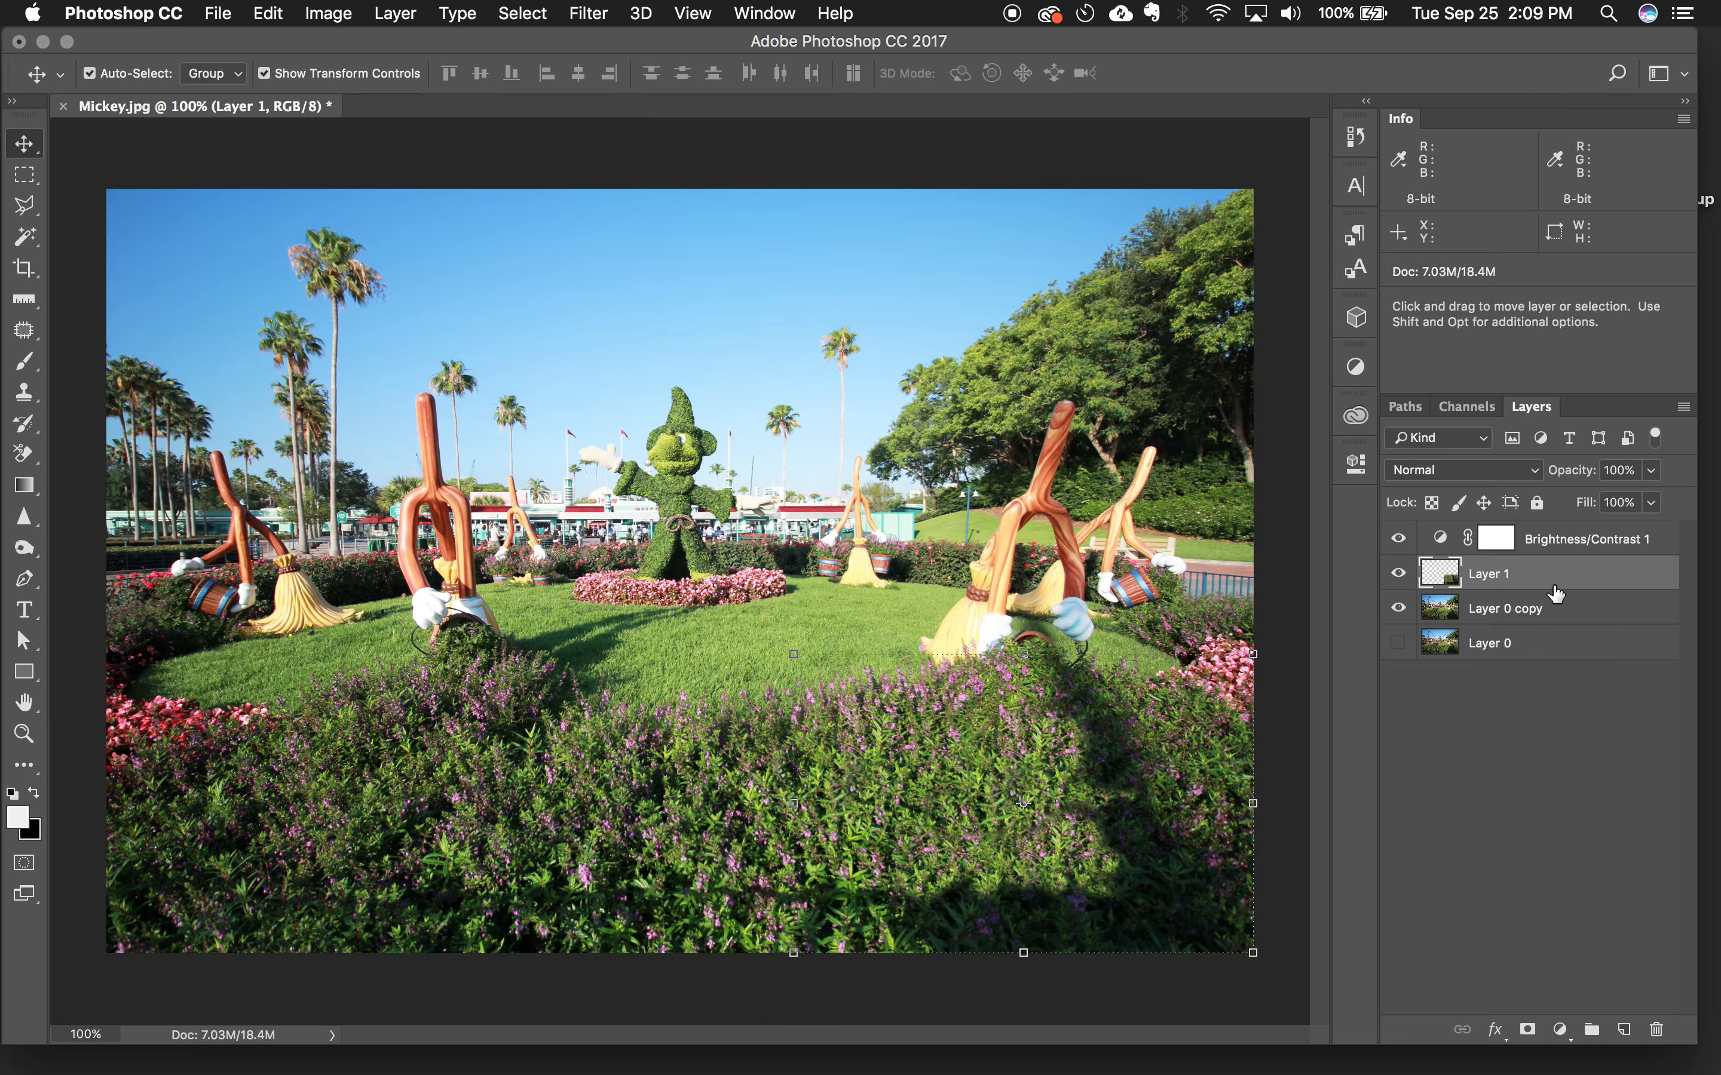
{"action": "left_click", "coordinate": [1582, 546]}
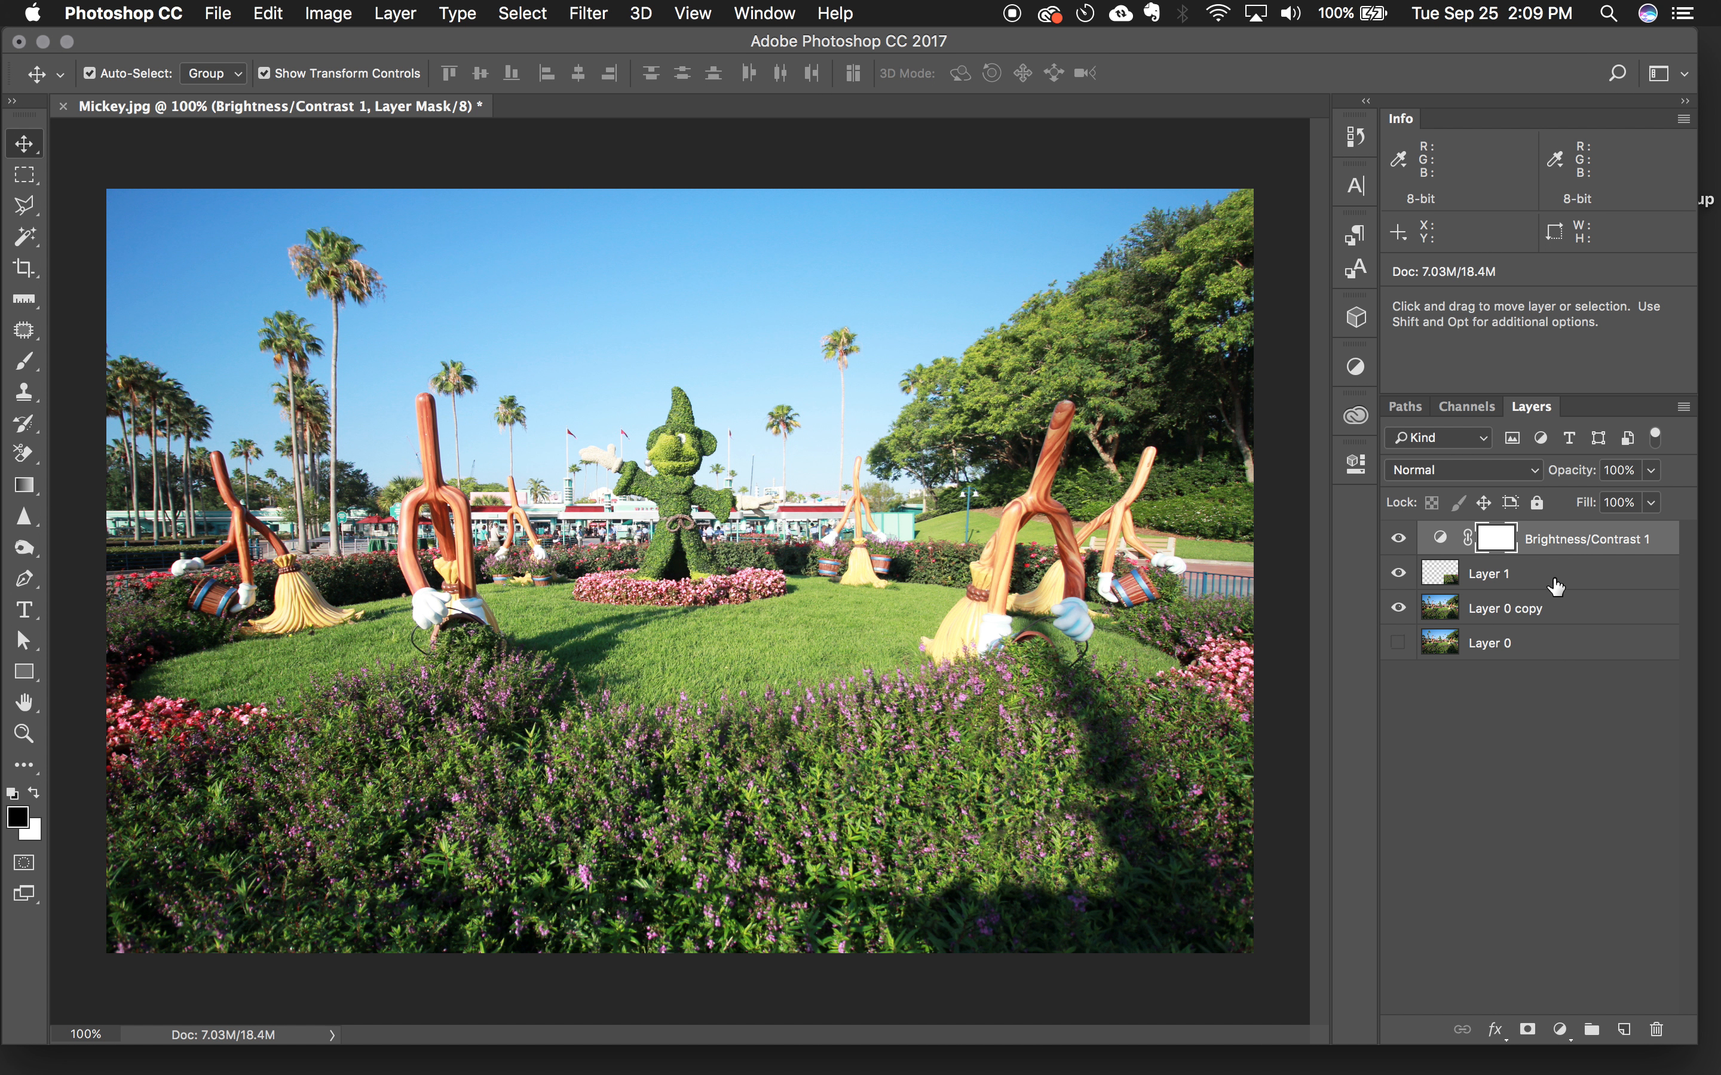
{"action": "left_click", "coordinate": [1550, 621], "text": "shift"}
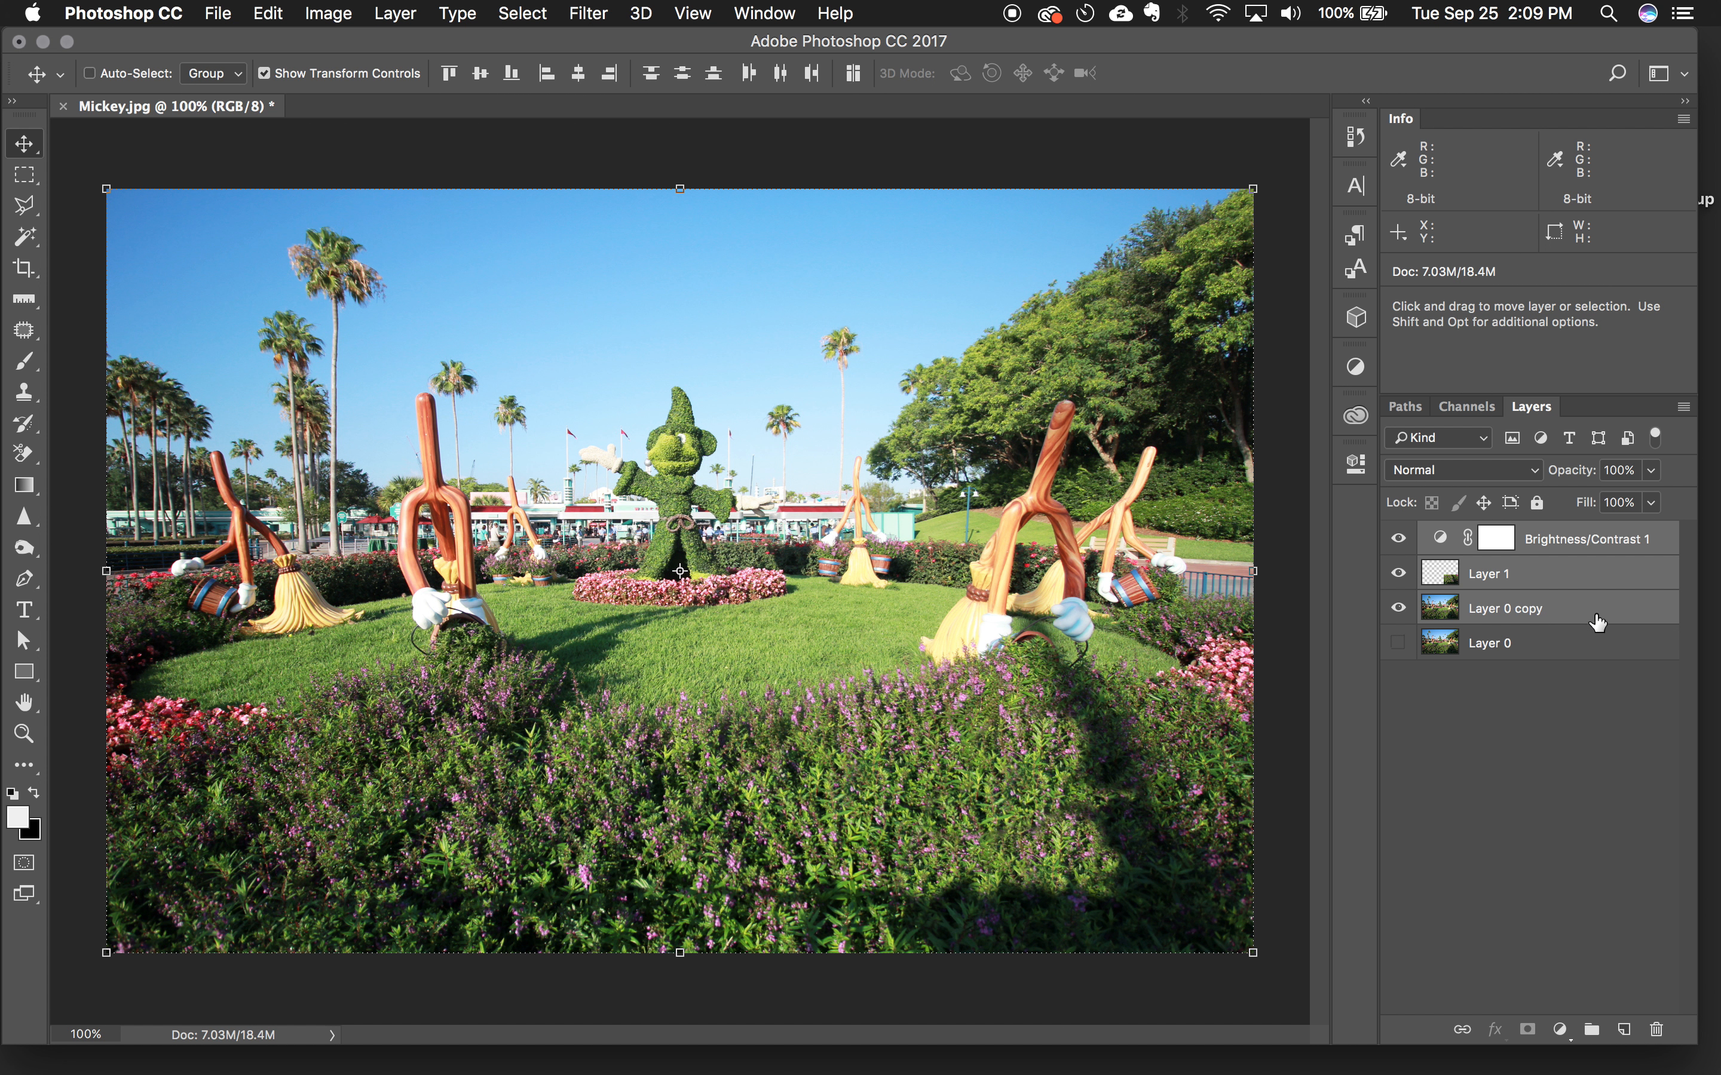
{"action": "key", "text": "super+g"}
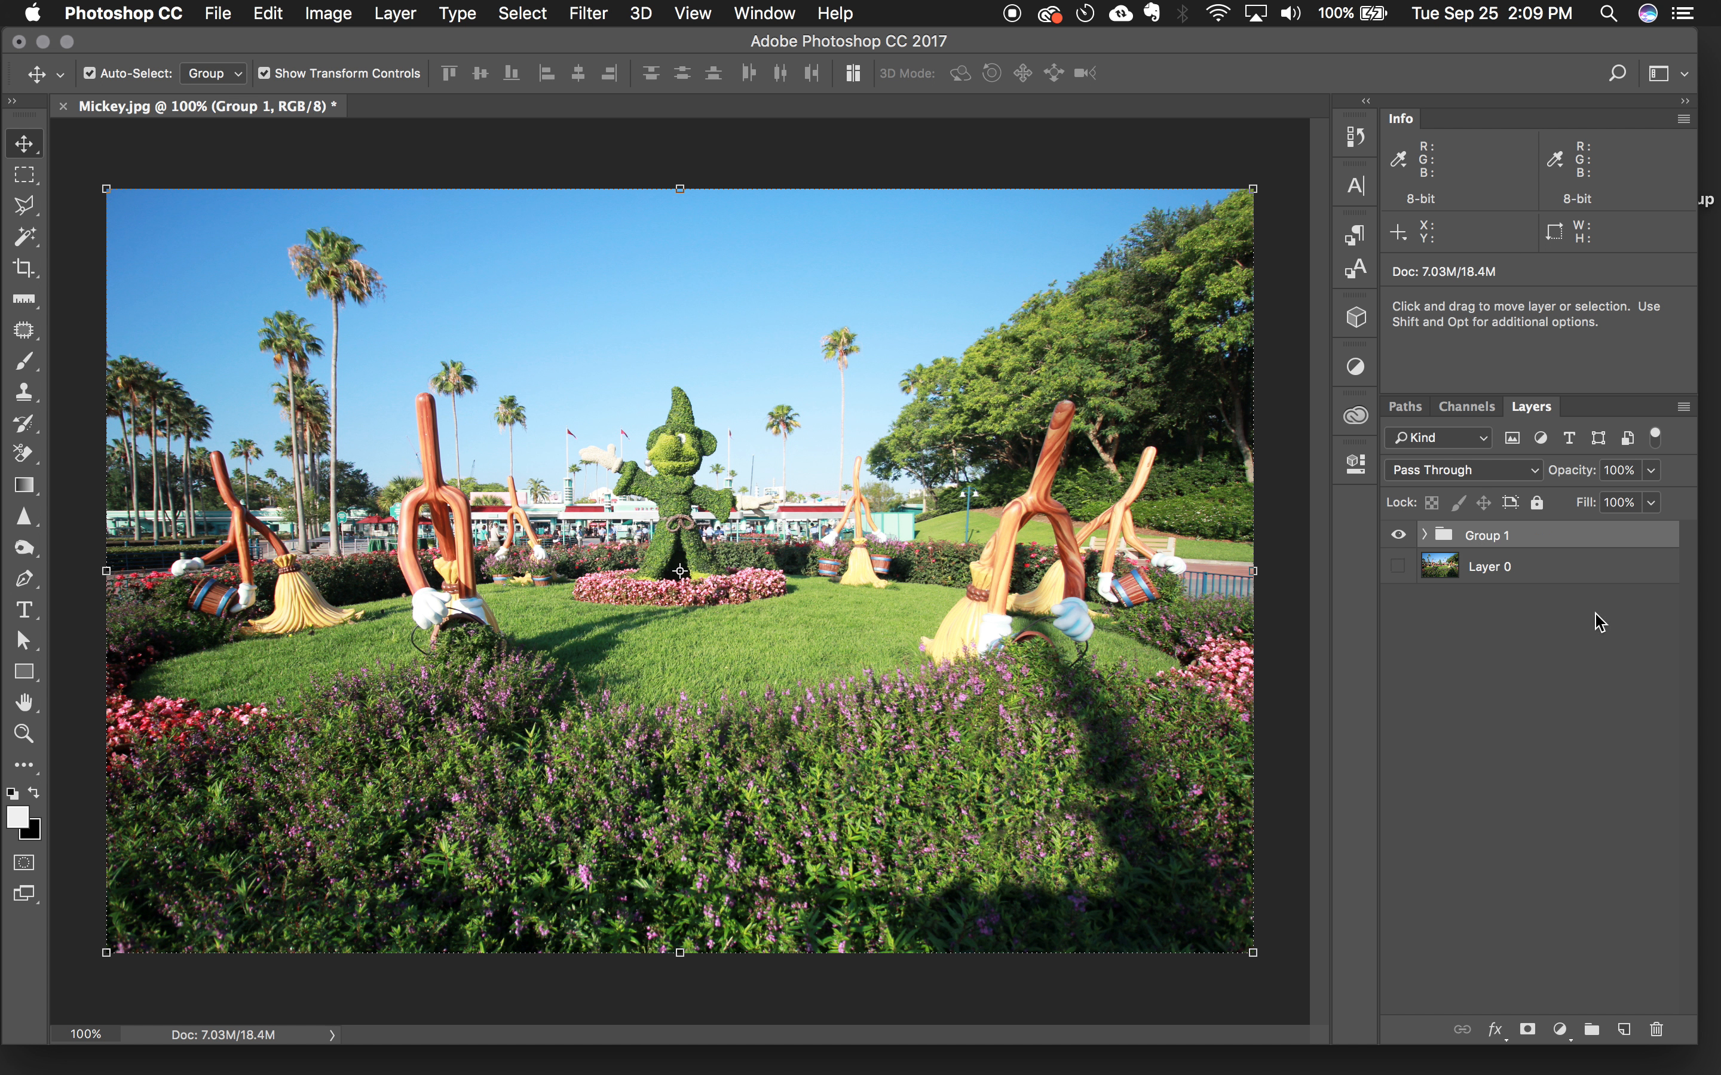
{"action": "left_click", "coordinate": [1426, 535]}
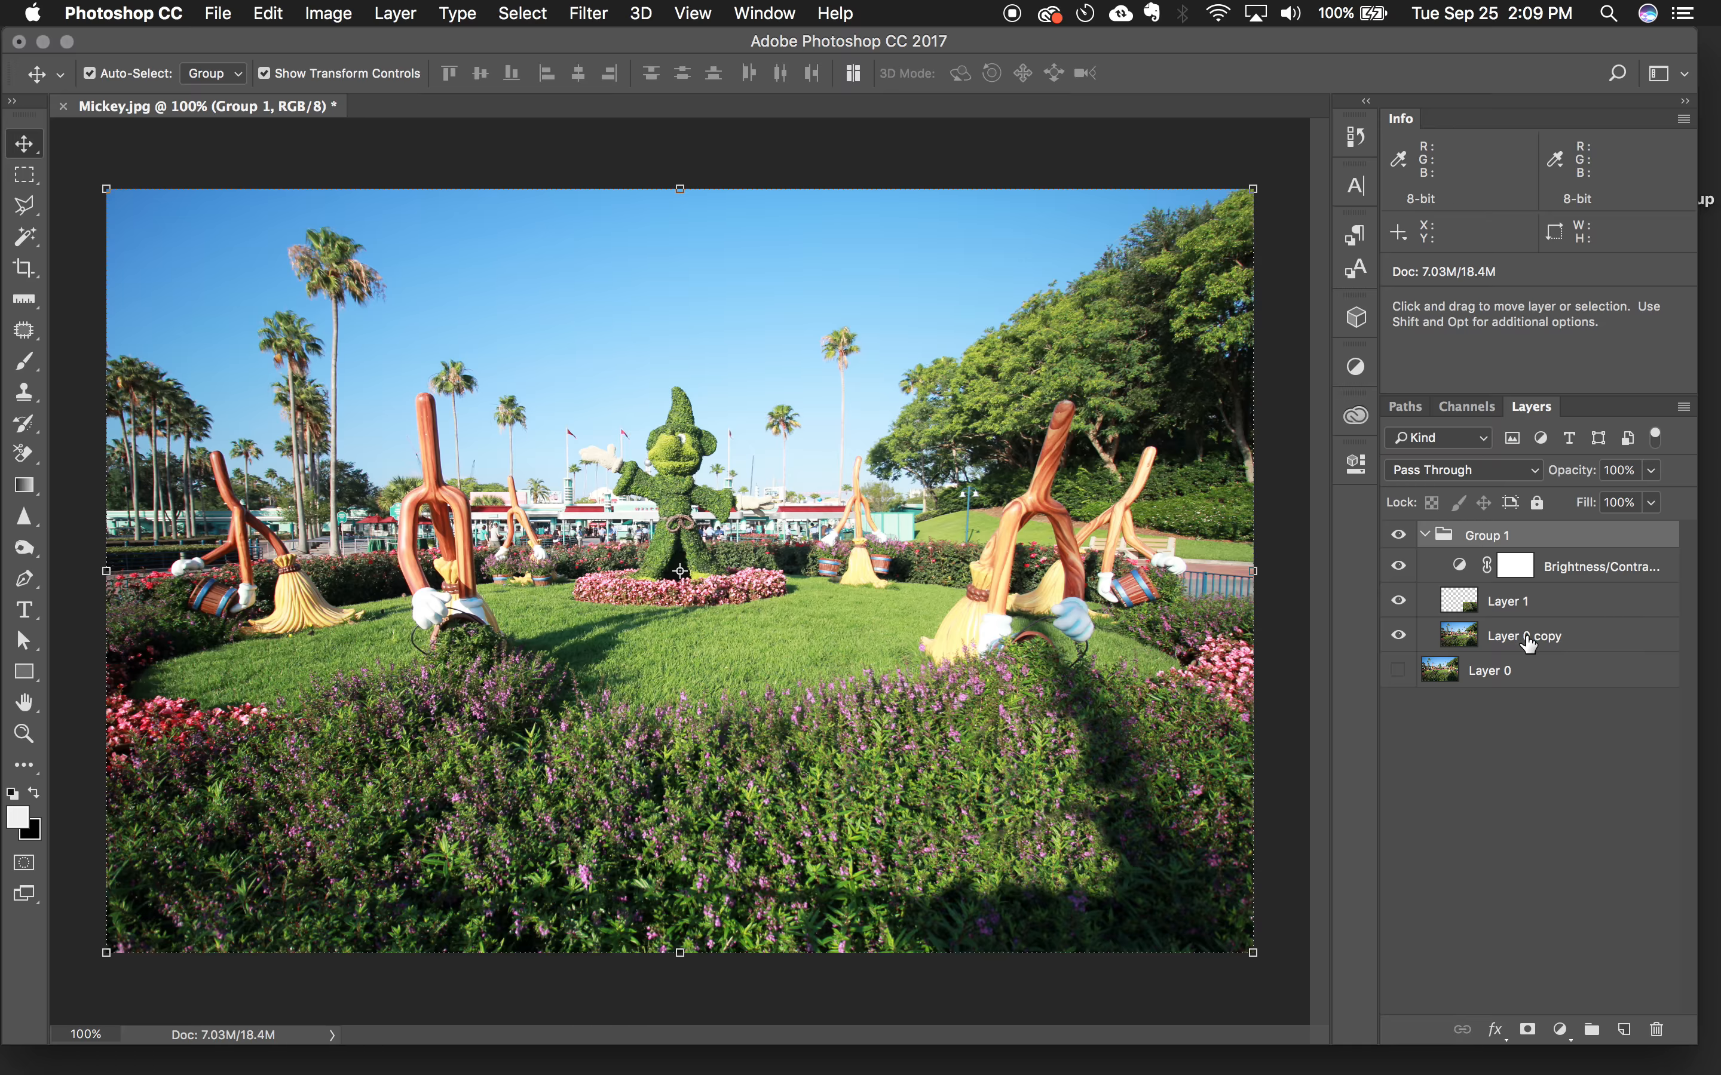
- Rename the layer group as New Group
{"action": "double_click", "coordinate": [1493, 536]}
{"action": "type", "text": "New Group"}
{"action": "key", "text": "Return"}
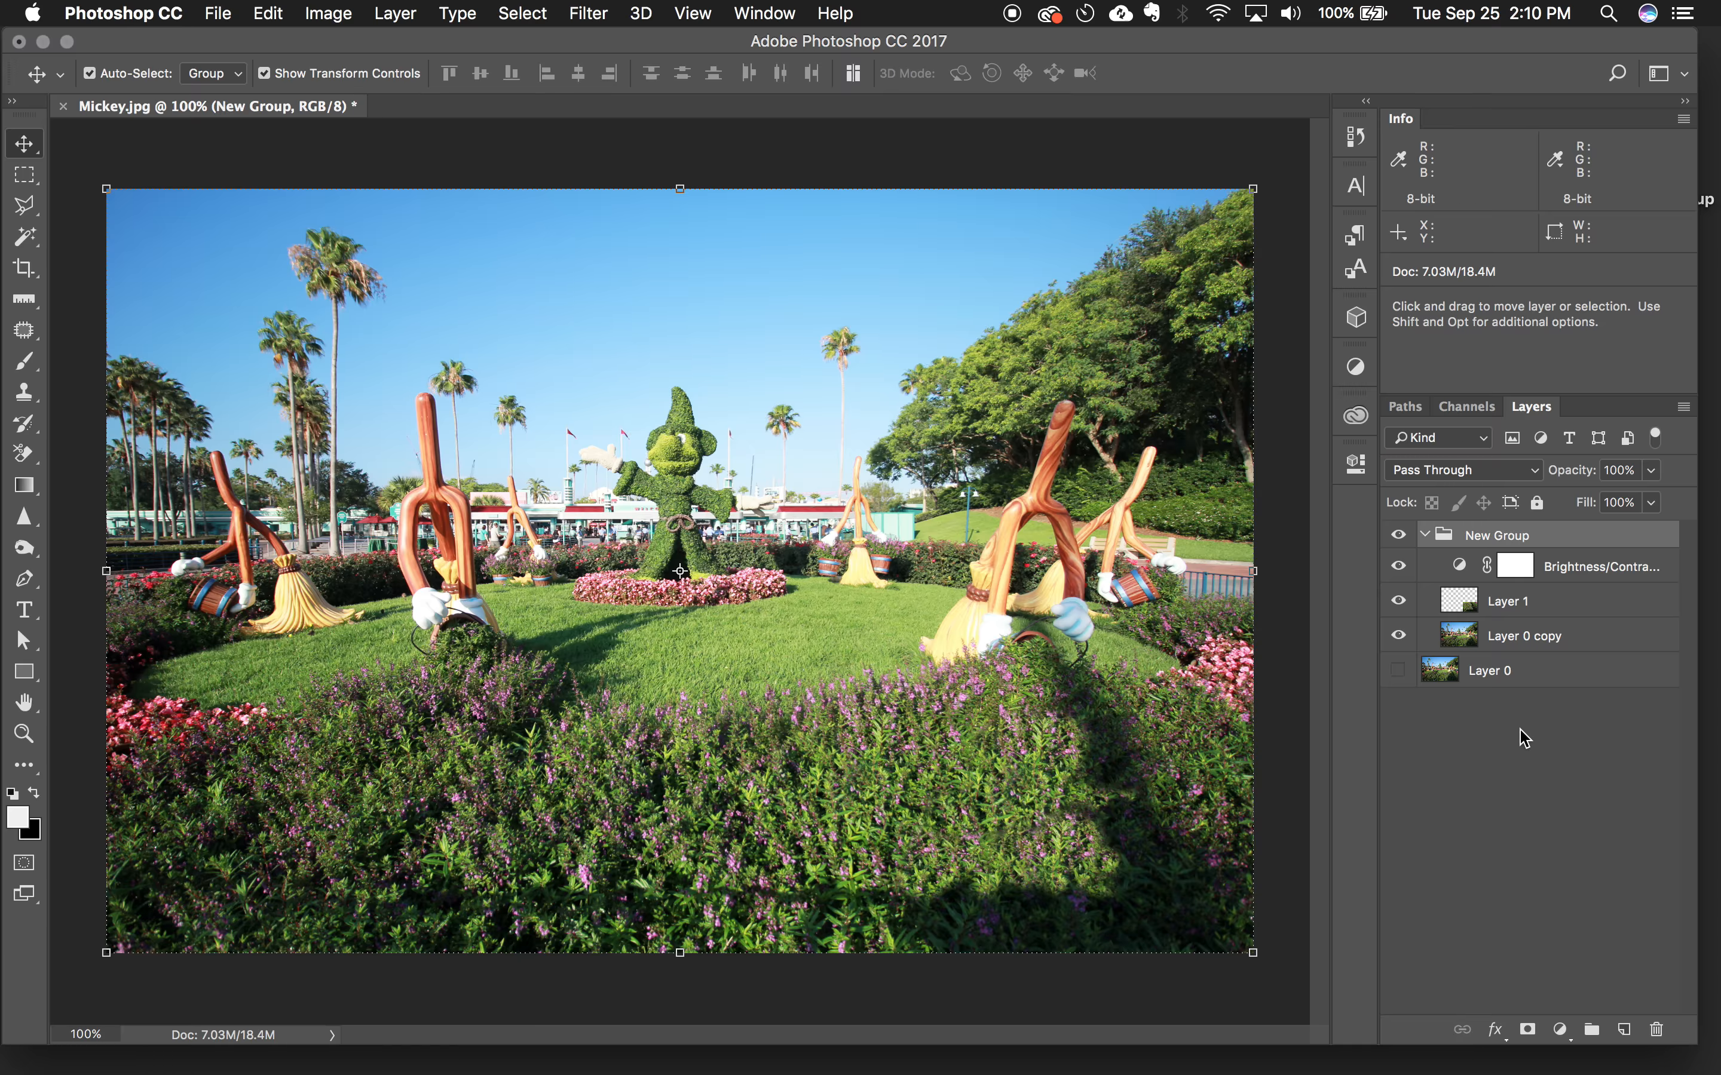
- Compare the image with the Brightness/Contrast and Layer 1 layers hidden and shown, and select Layer 0 copy
{"action": "left_click", "coordinate": [1564, 809]}
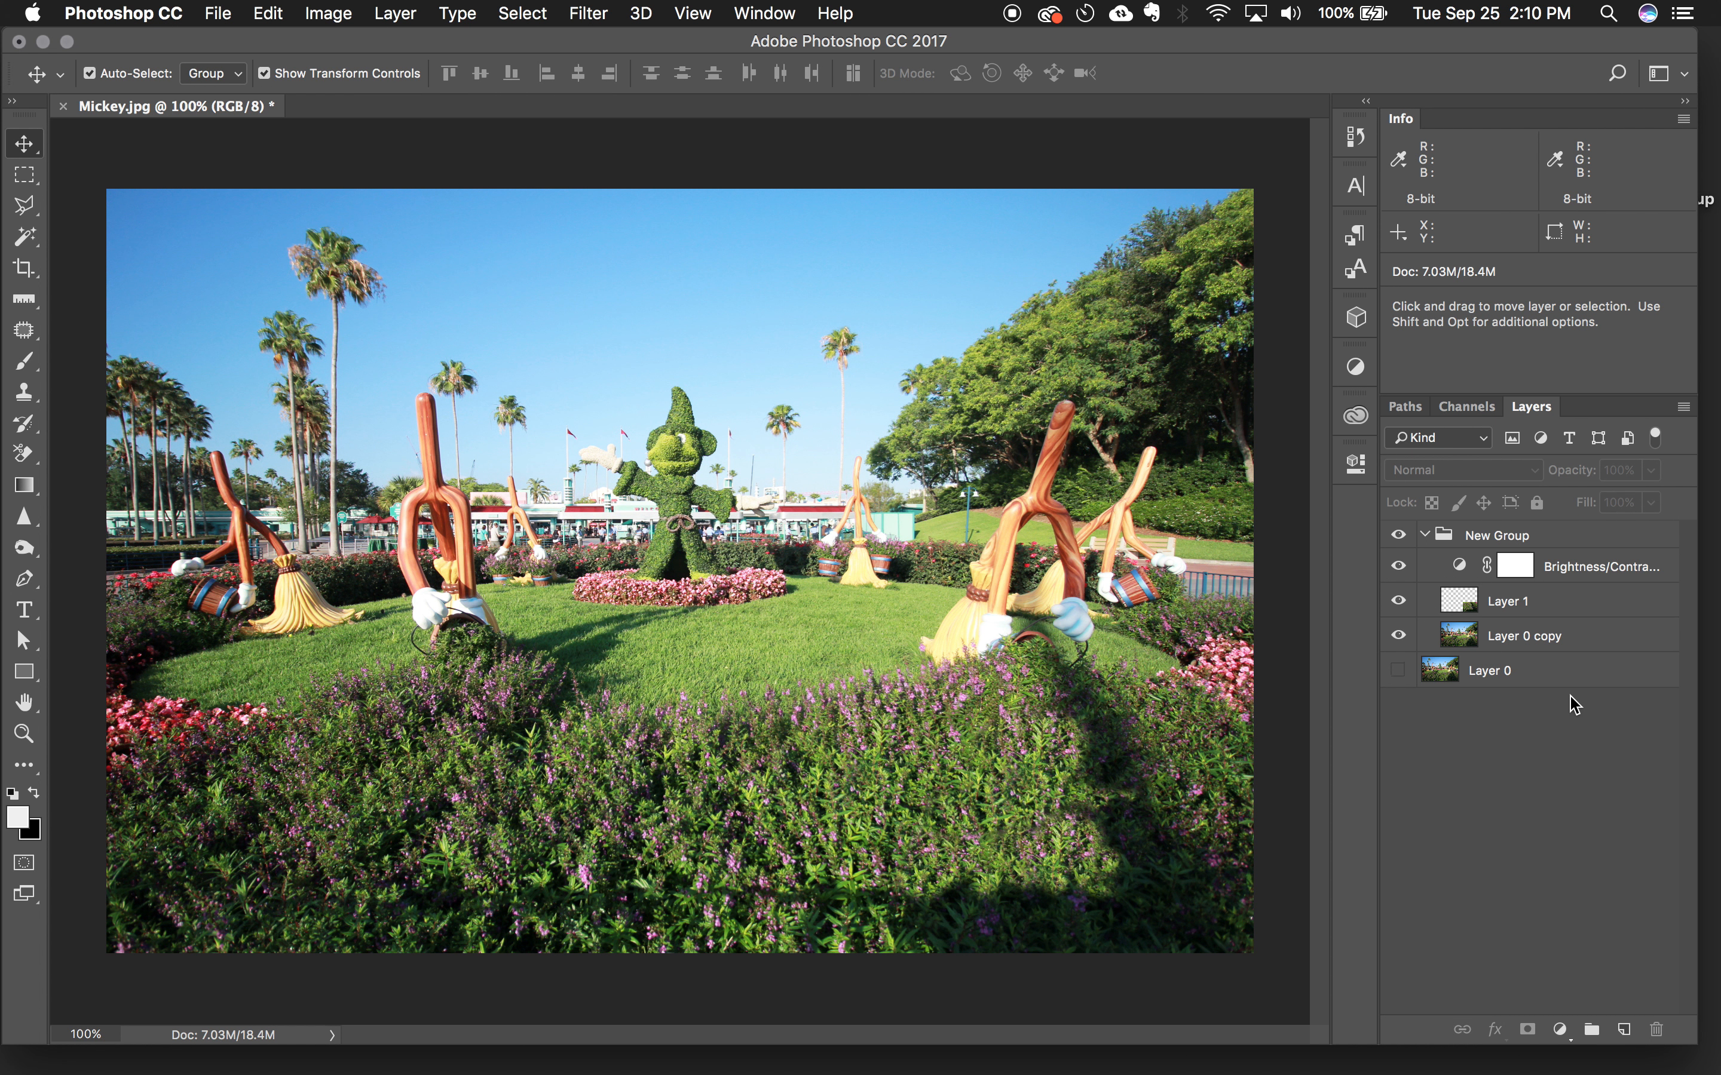
{"action": "left_click", "coordinate": [1398, 568]}
{"action": "left_click", "coordinate": [1398, 568]}
{"action": "left_click", "coordinate": [1399, 601]}
{"action": "left_click", "coordinate": [1399, 601]}
{"action": "left_click", "coordinate": [1534, 639]}
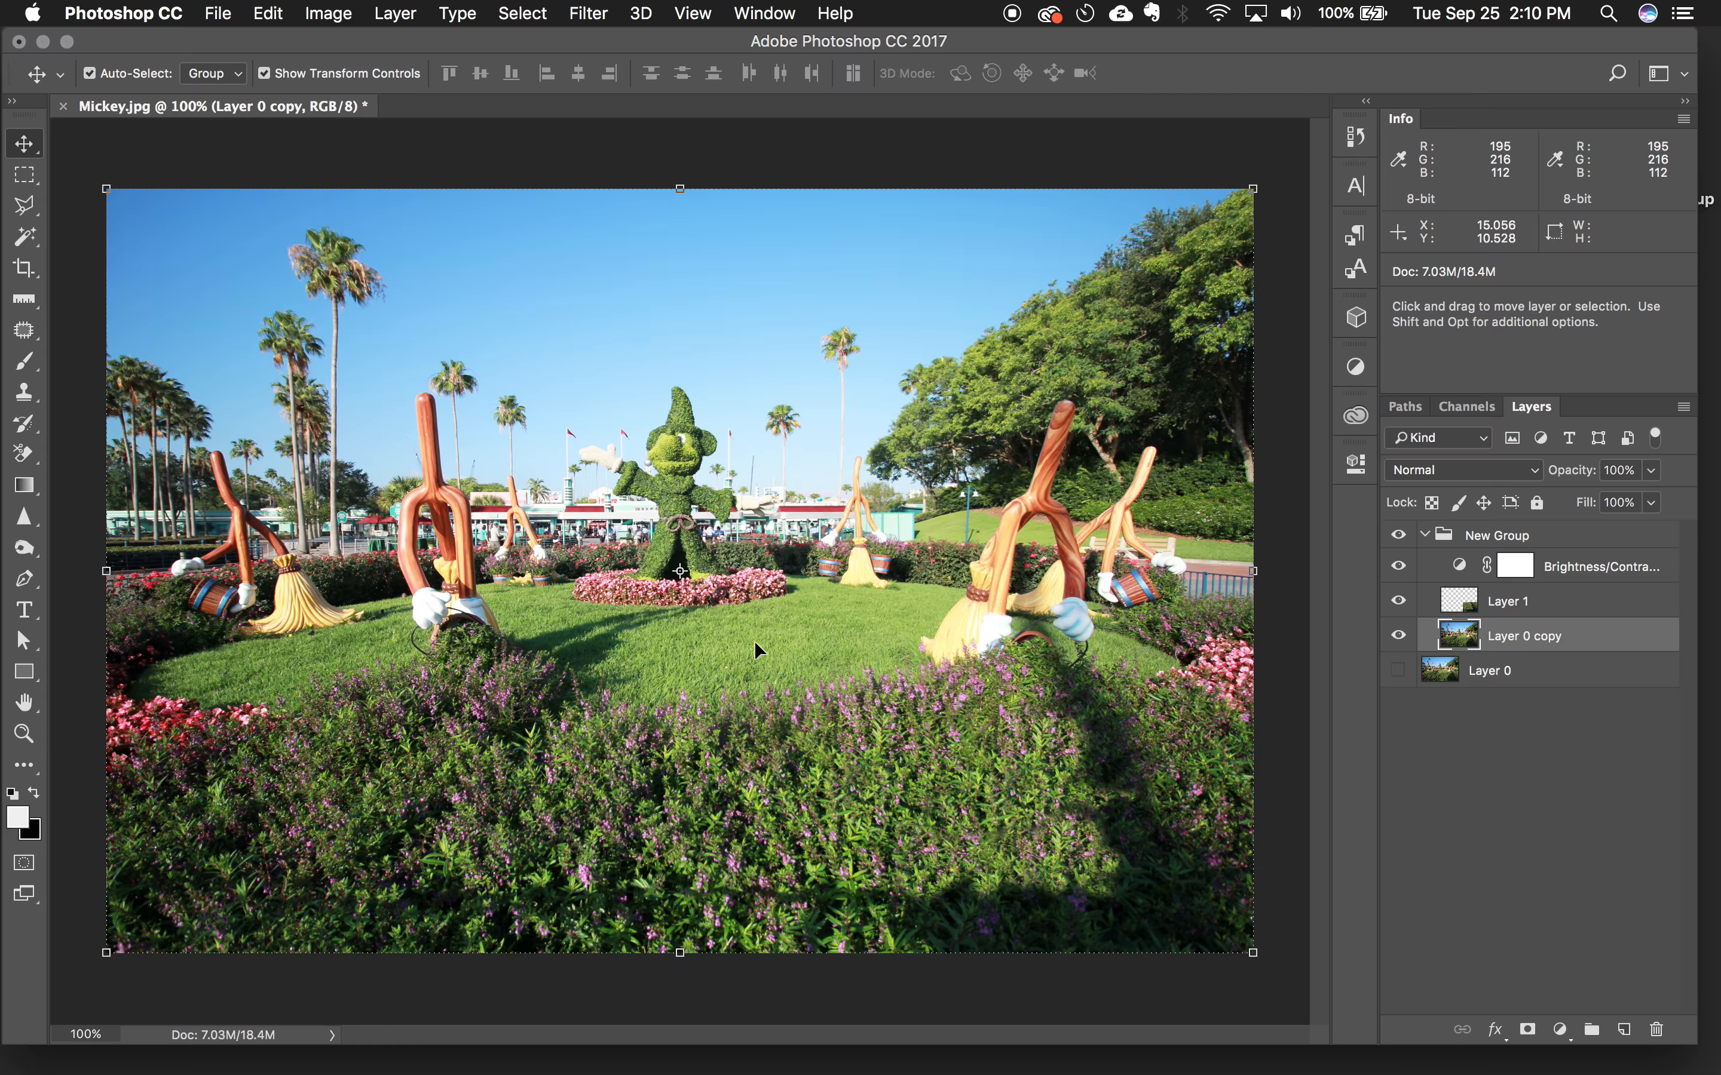
{"action": "key", "text": "super+o"}
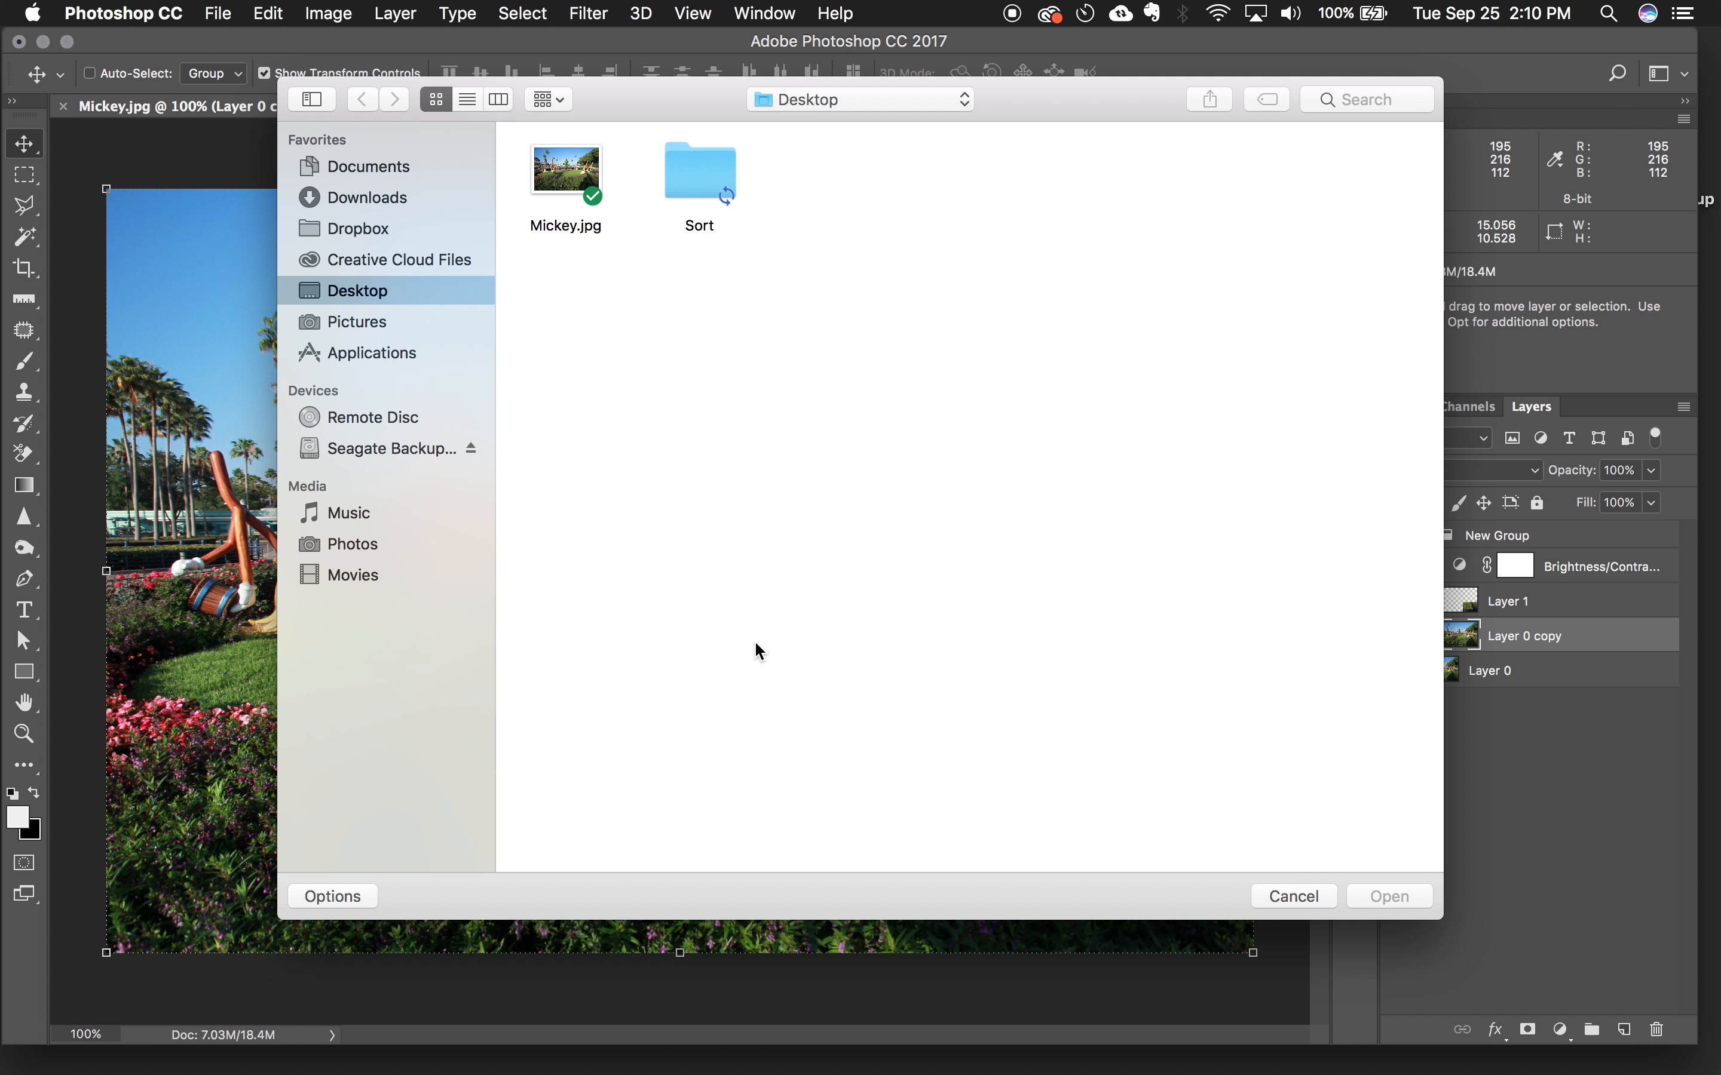
{"action": "left_click", "coordinate": [388, 449]}
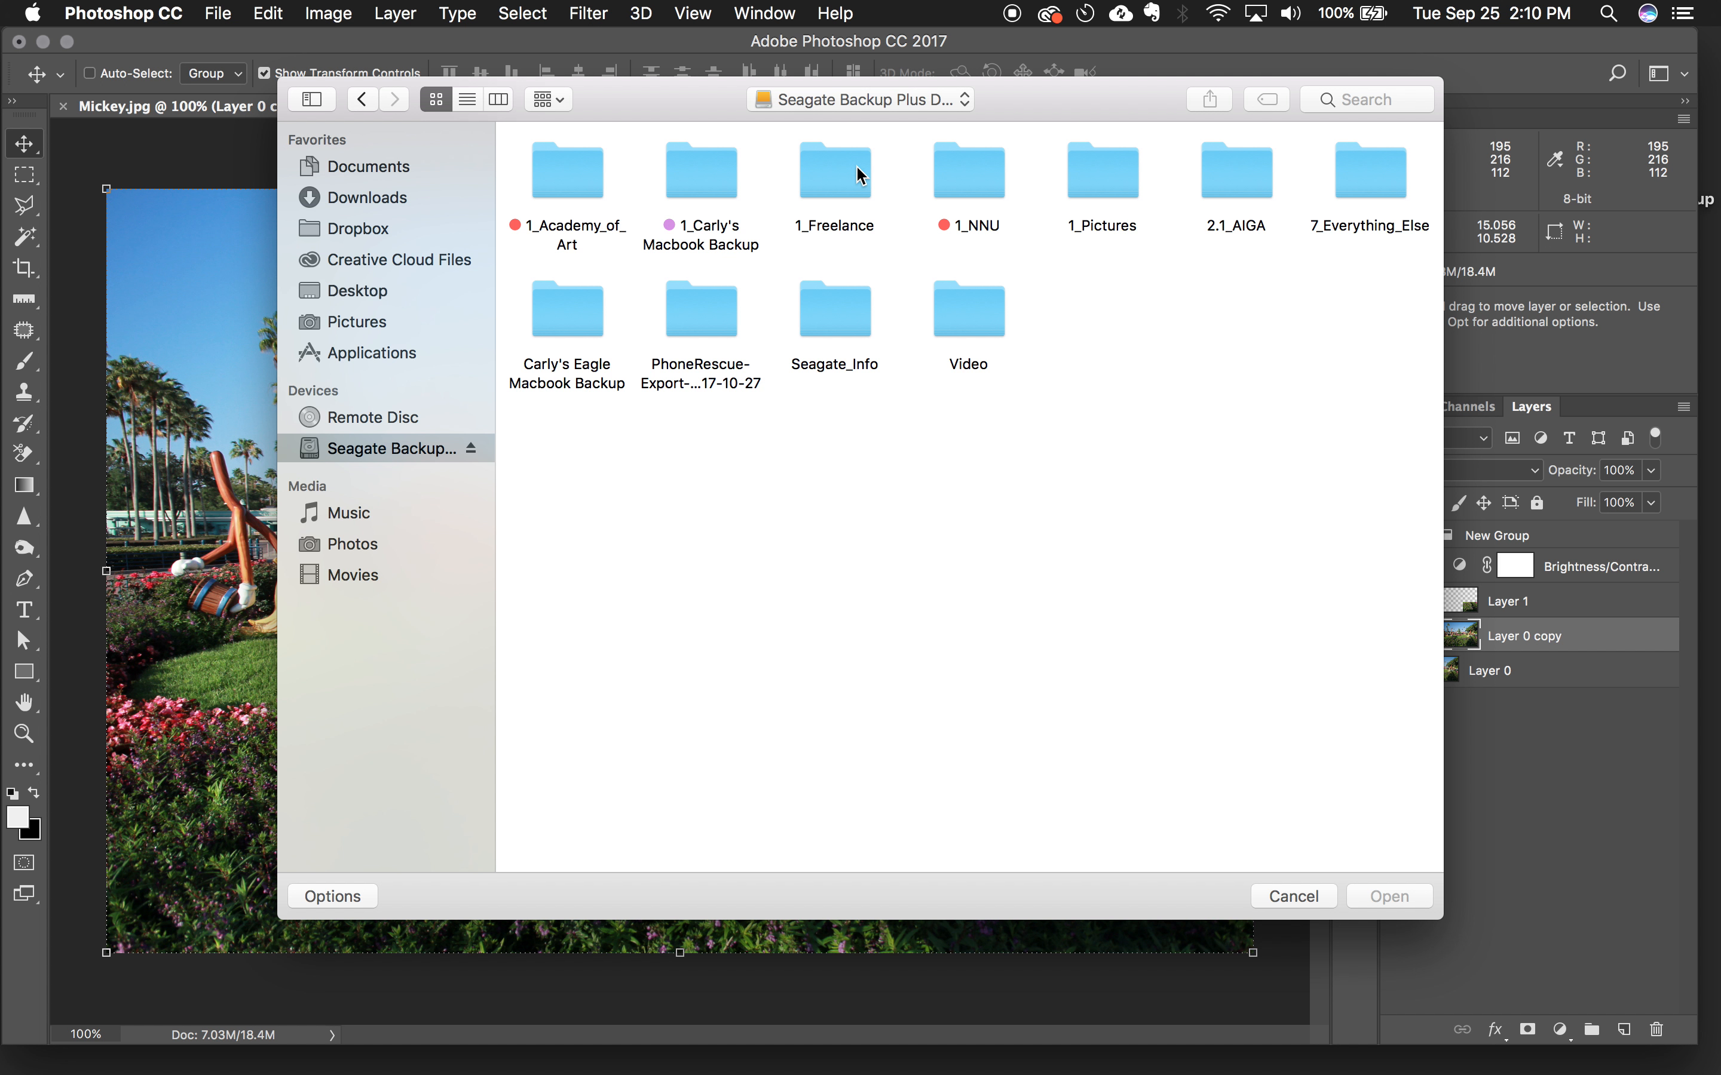
{"action": "double_click", "coordinate": [1086, 179]}
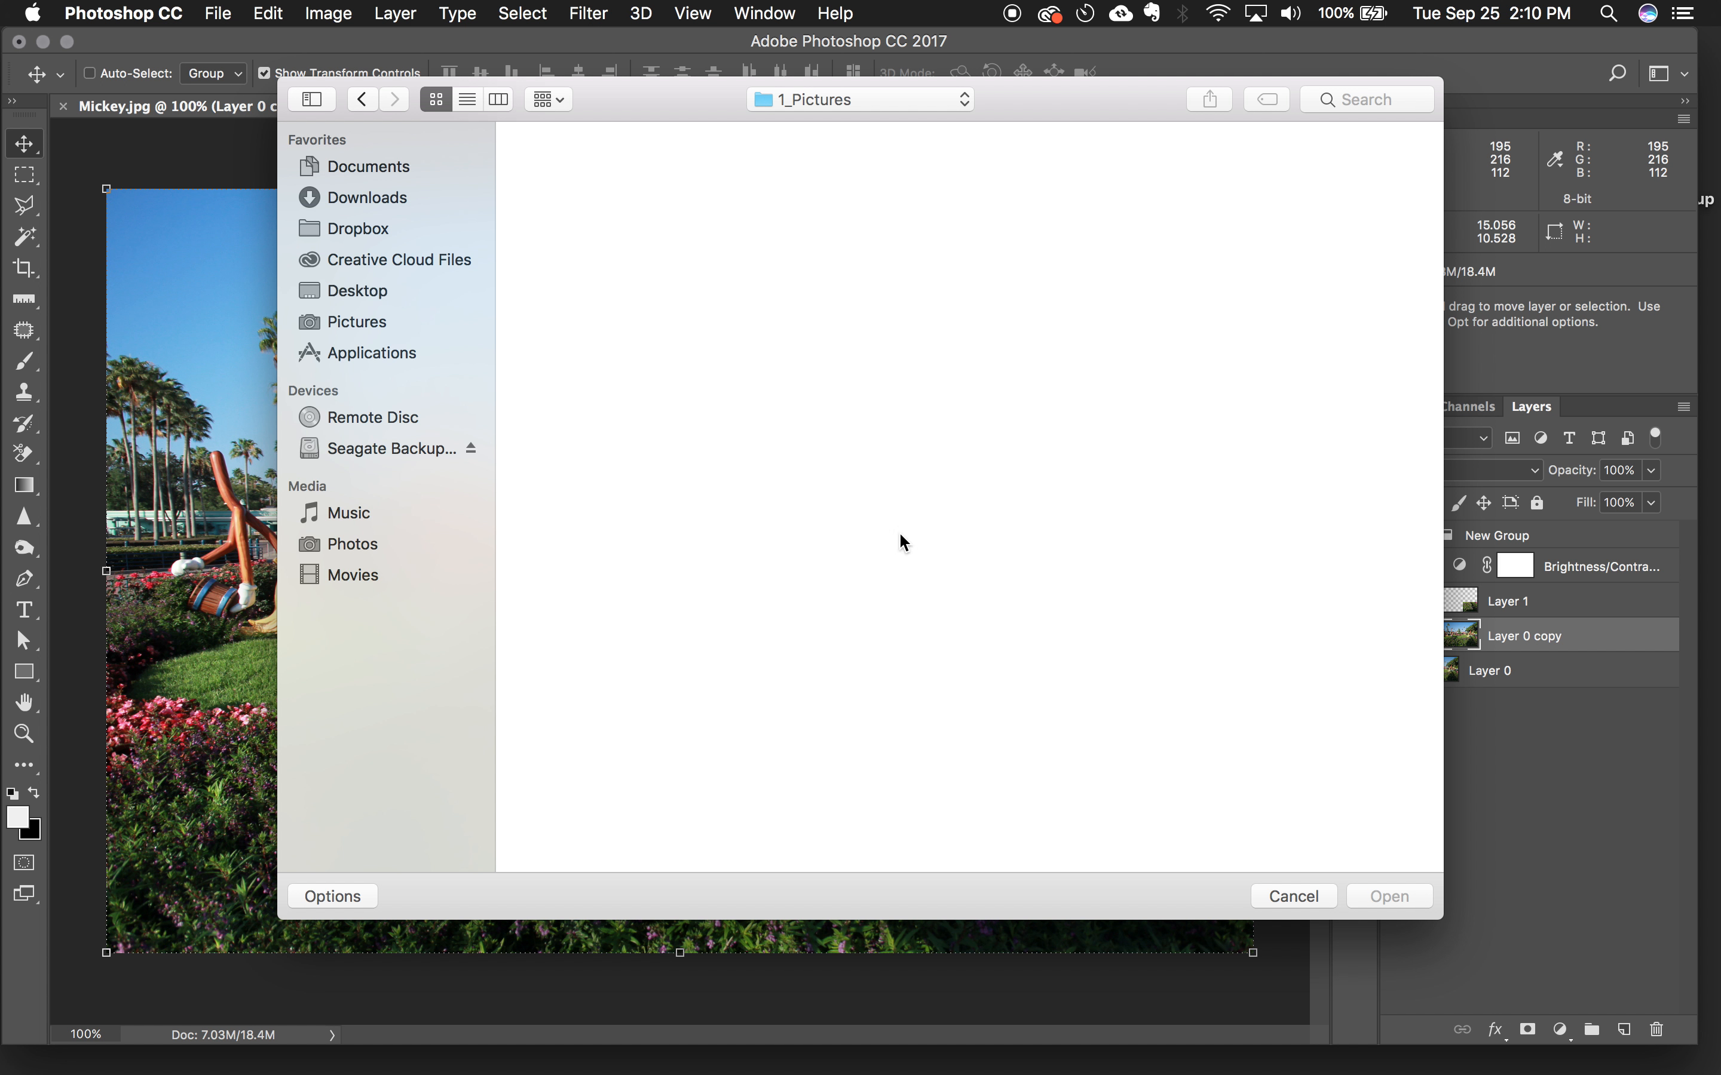
{"action": "left_click", "coordinate": [624, 134]}
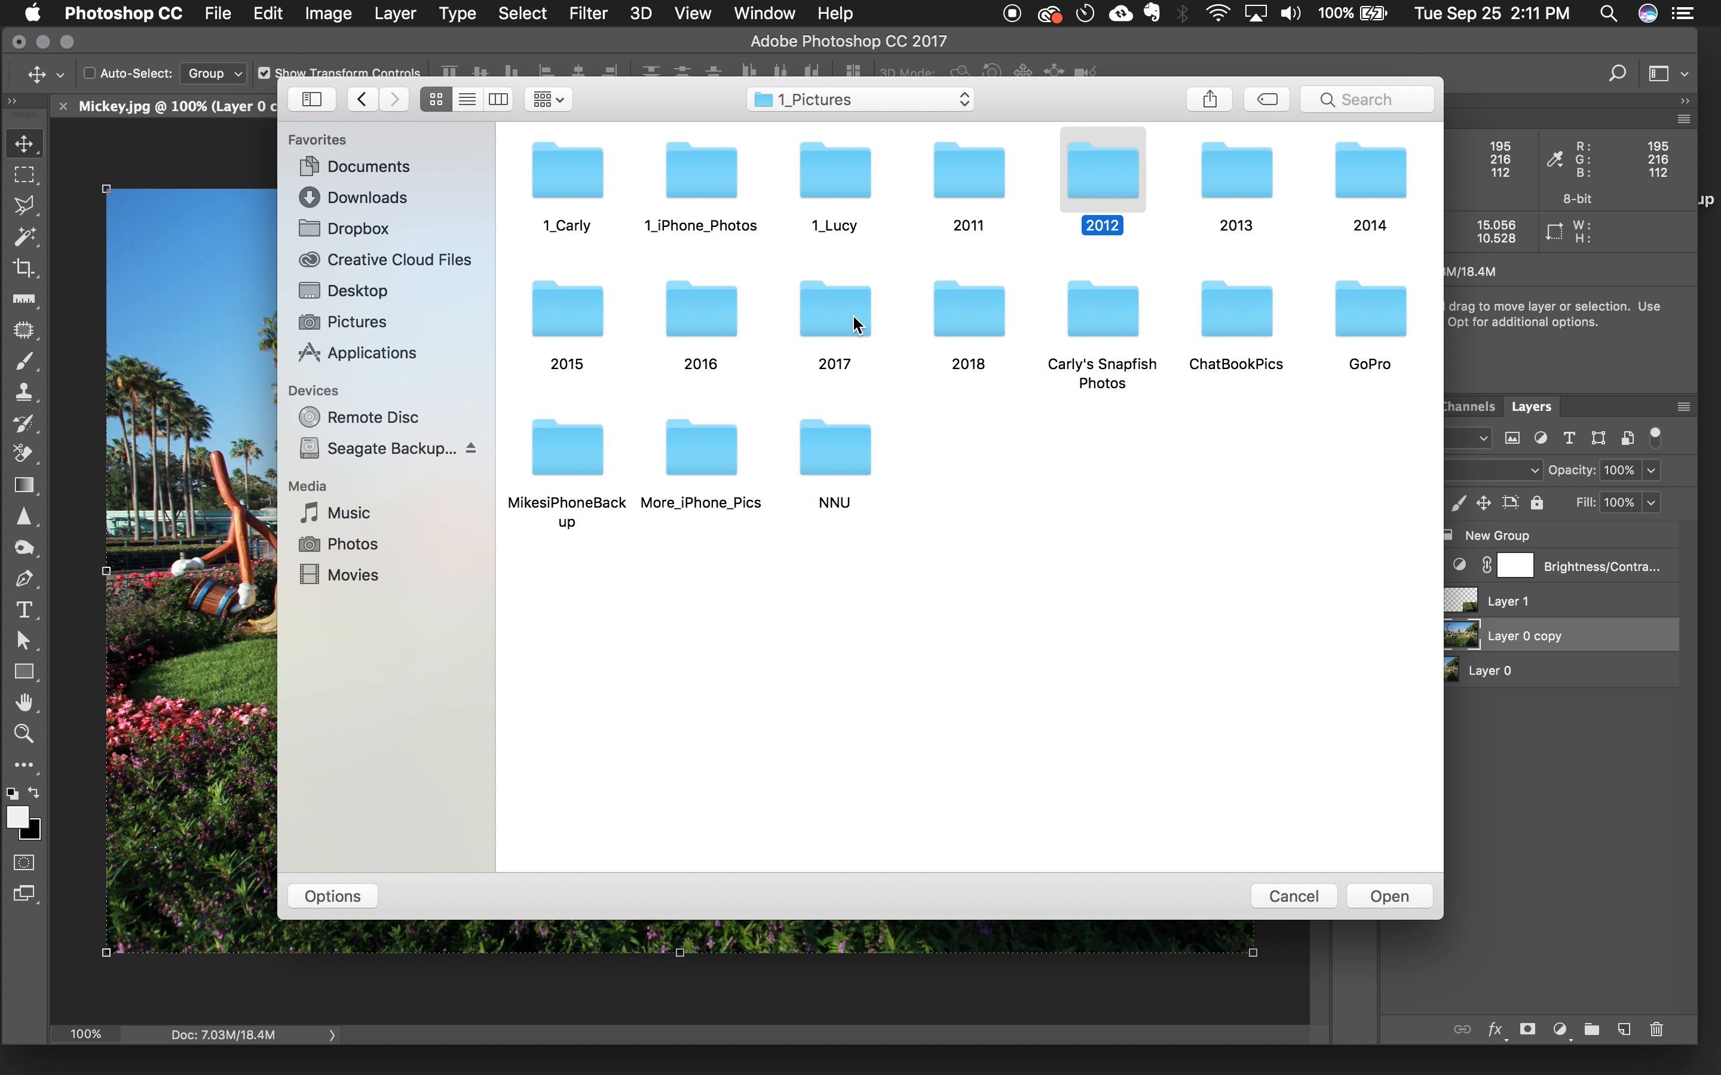
{"action": "left_click", "coordinate": [1279, 896]}
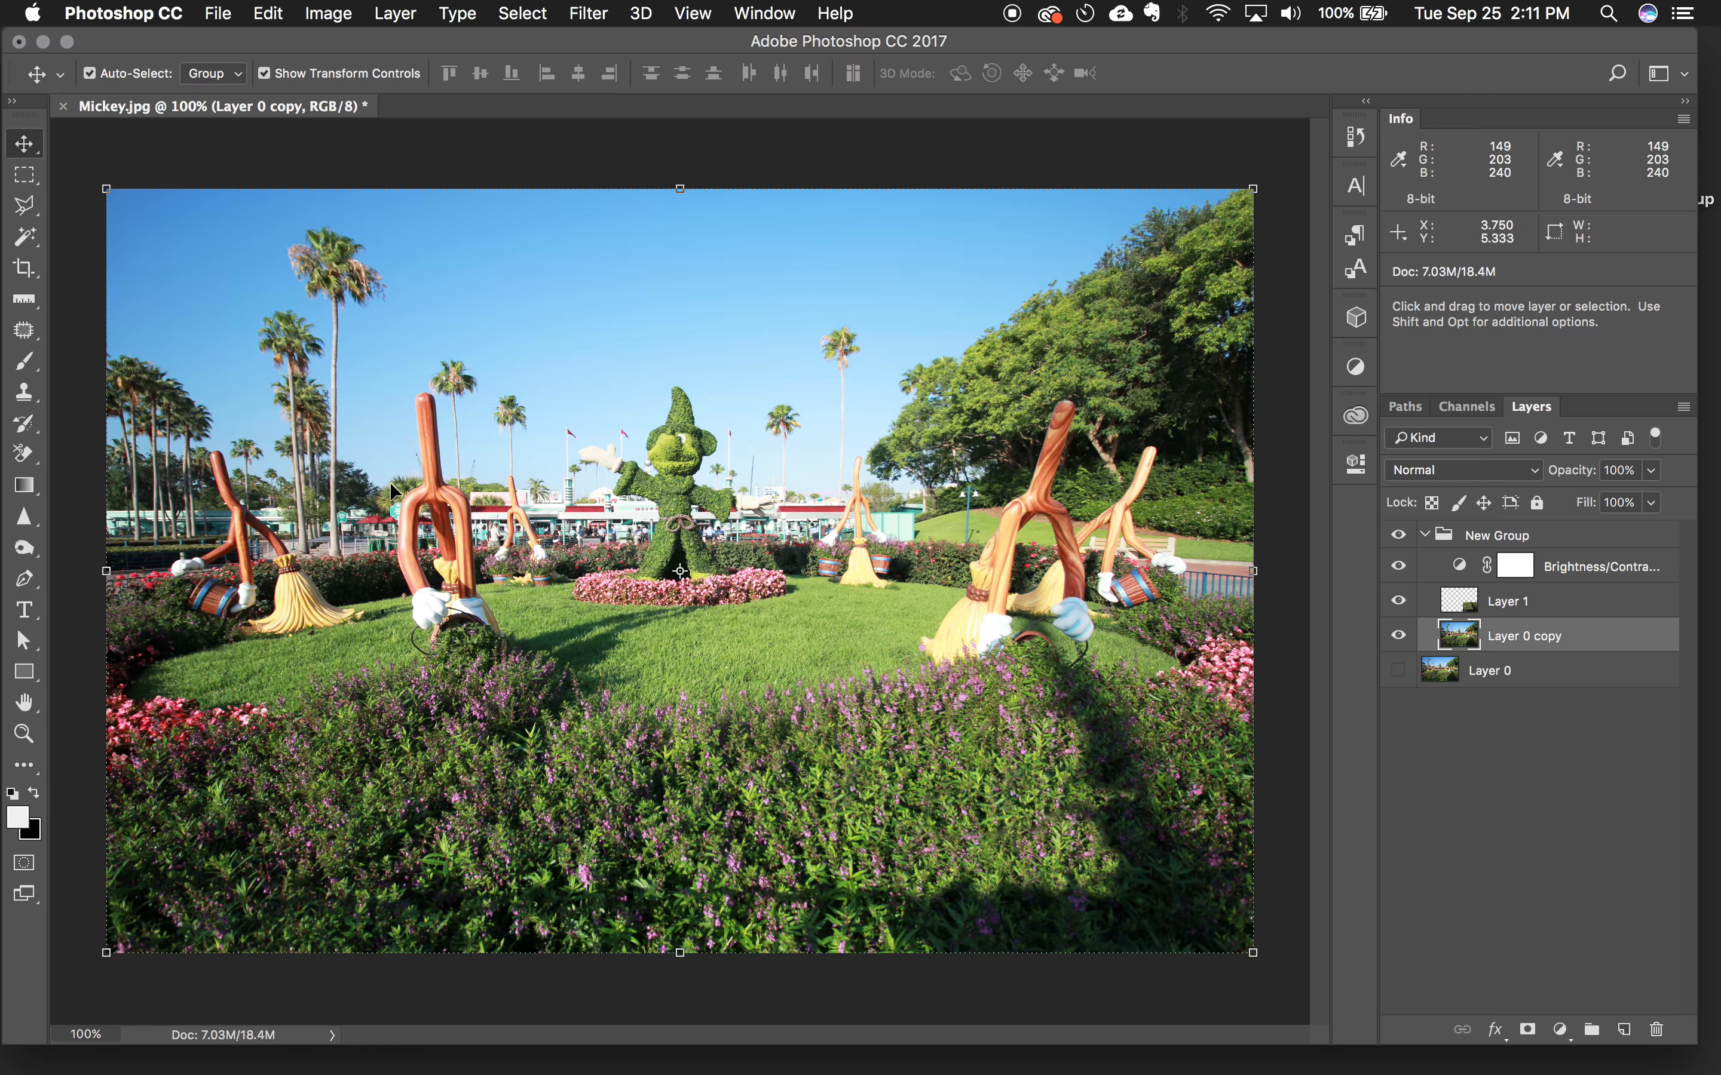
{"action": "key", "text": "ctrl+Up"}
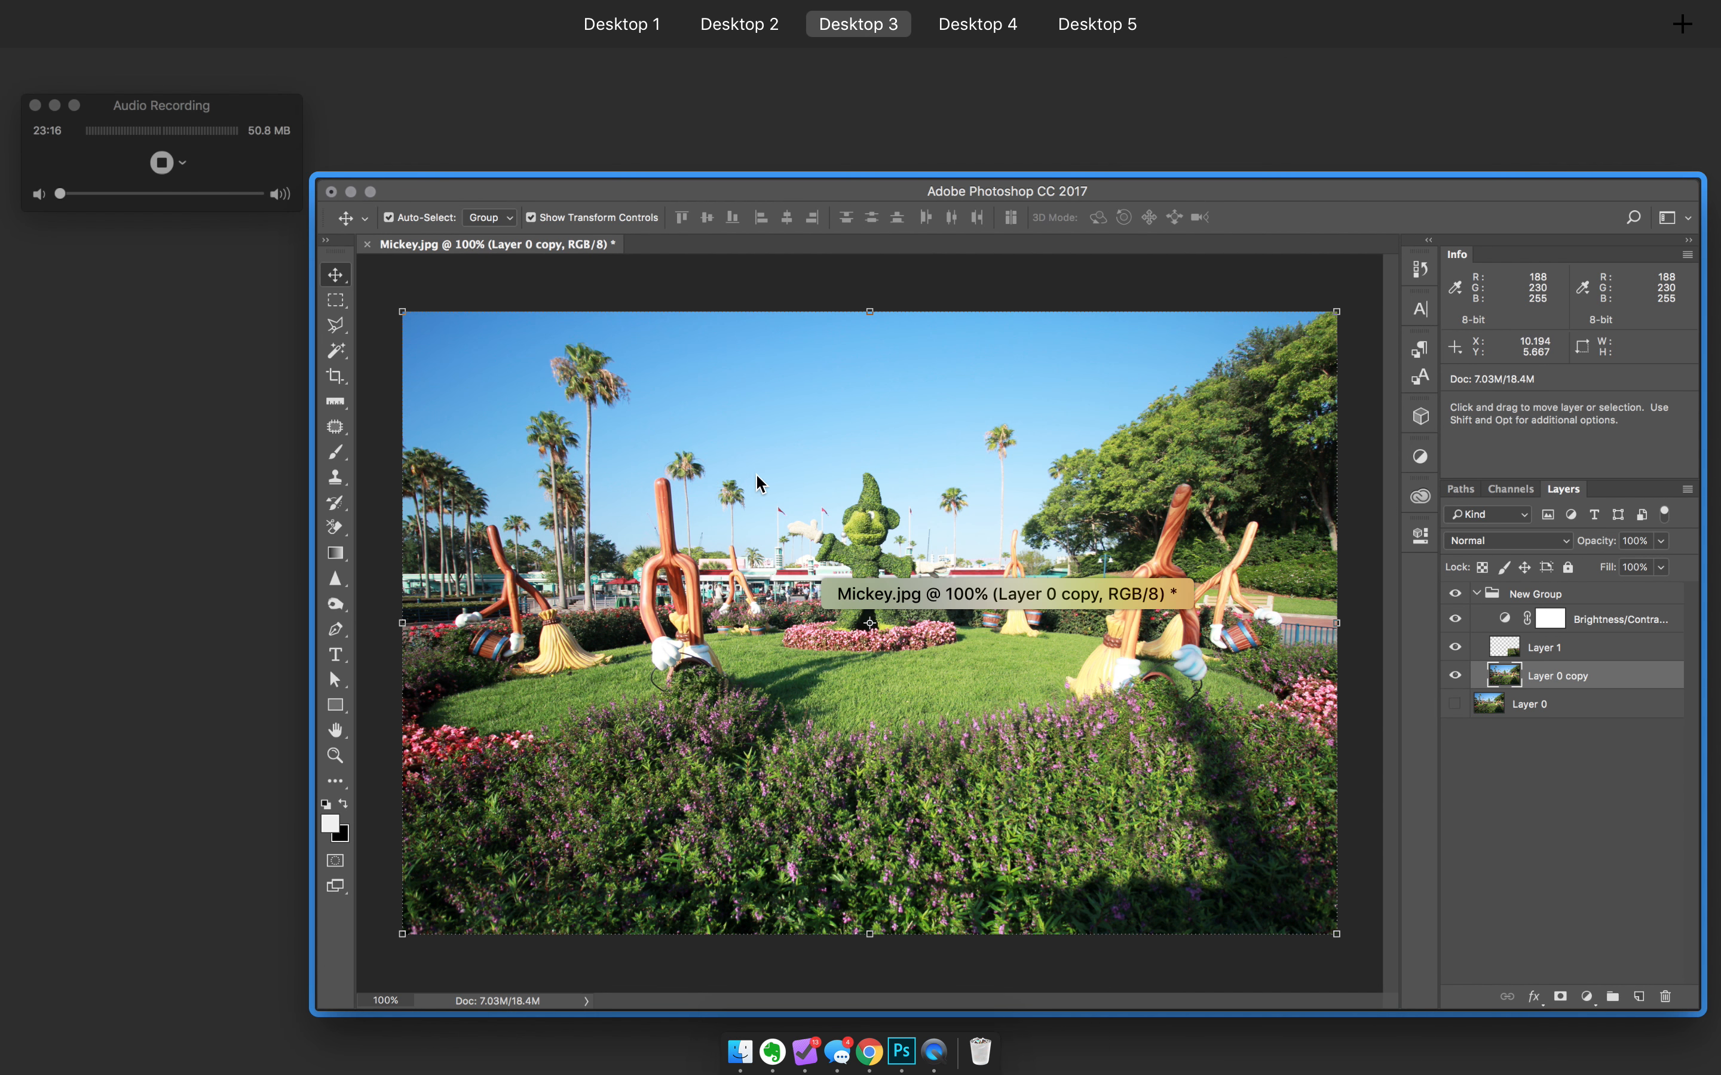
{"action": "left_click", "coordinate": [782, 484]}
{"action": "key", "text": "ctrl+Up"}
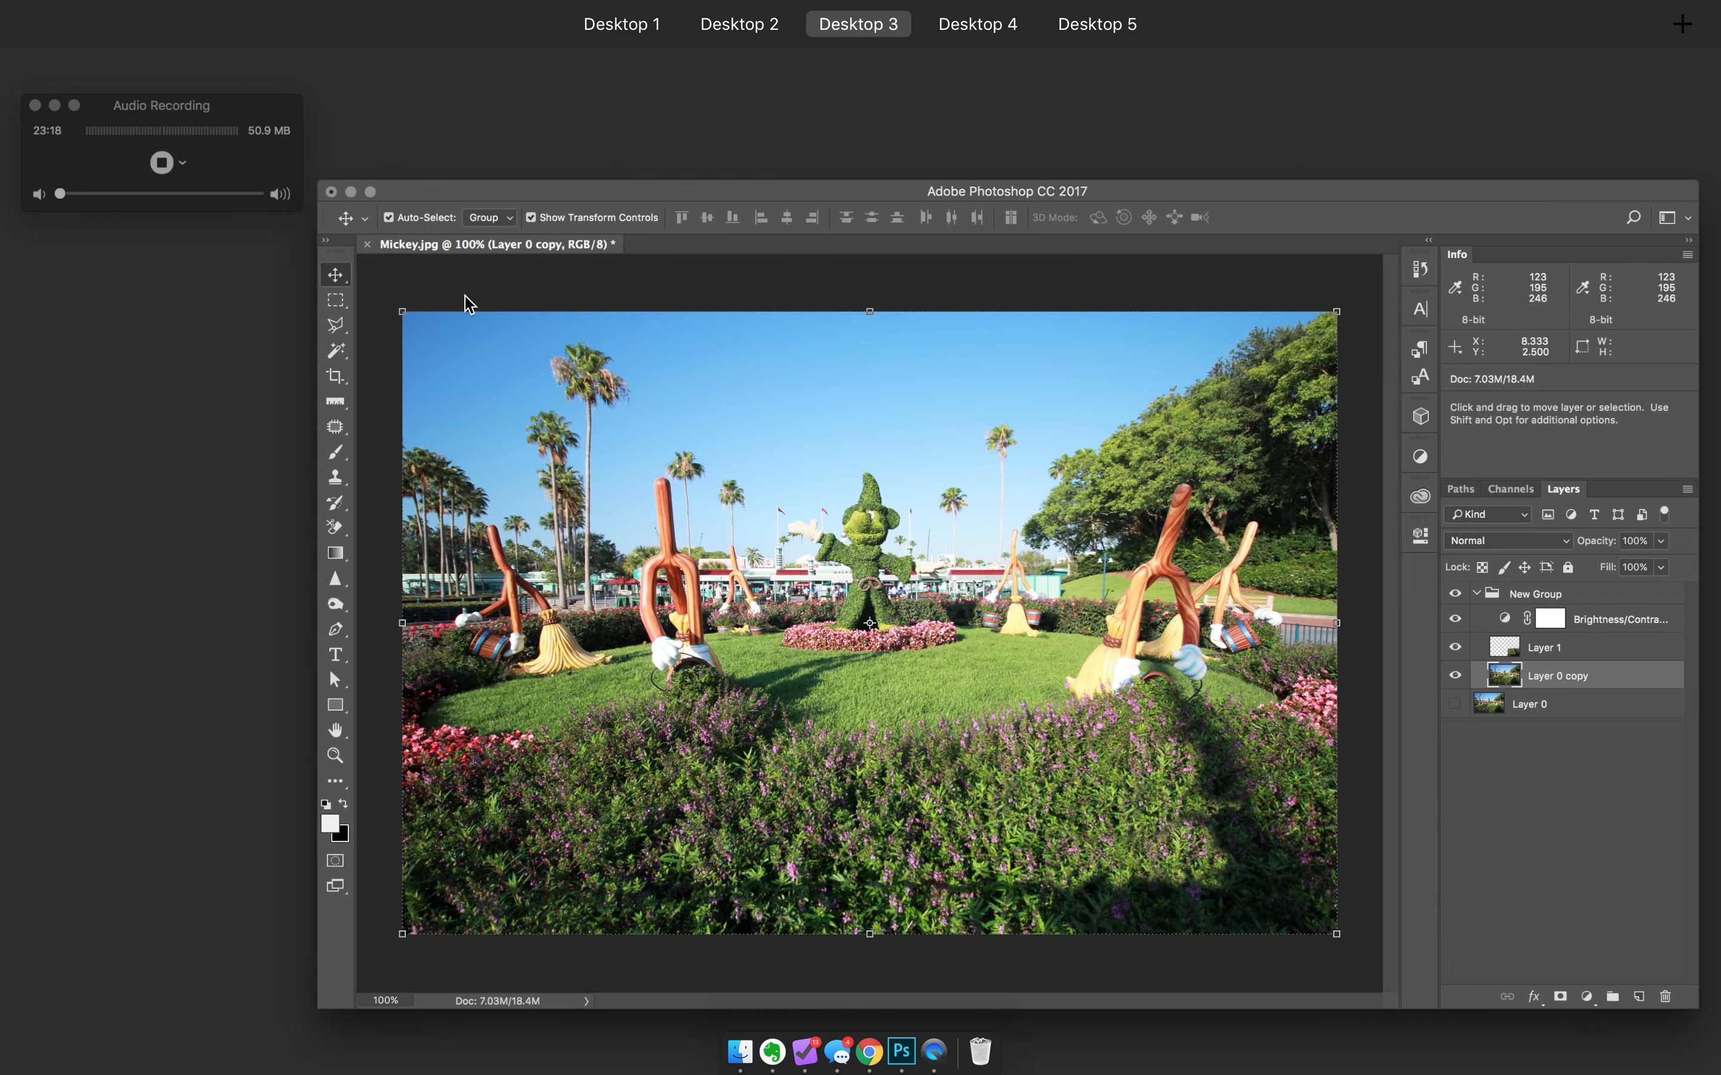
{"action": "left_click", "coordinate": [576, 430]}
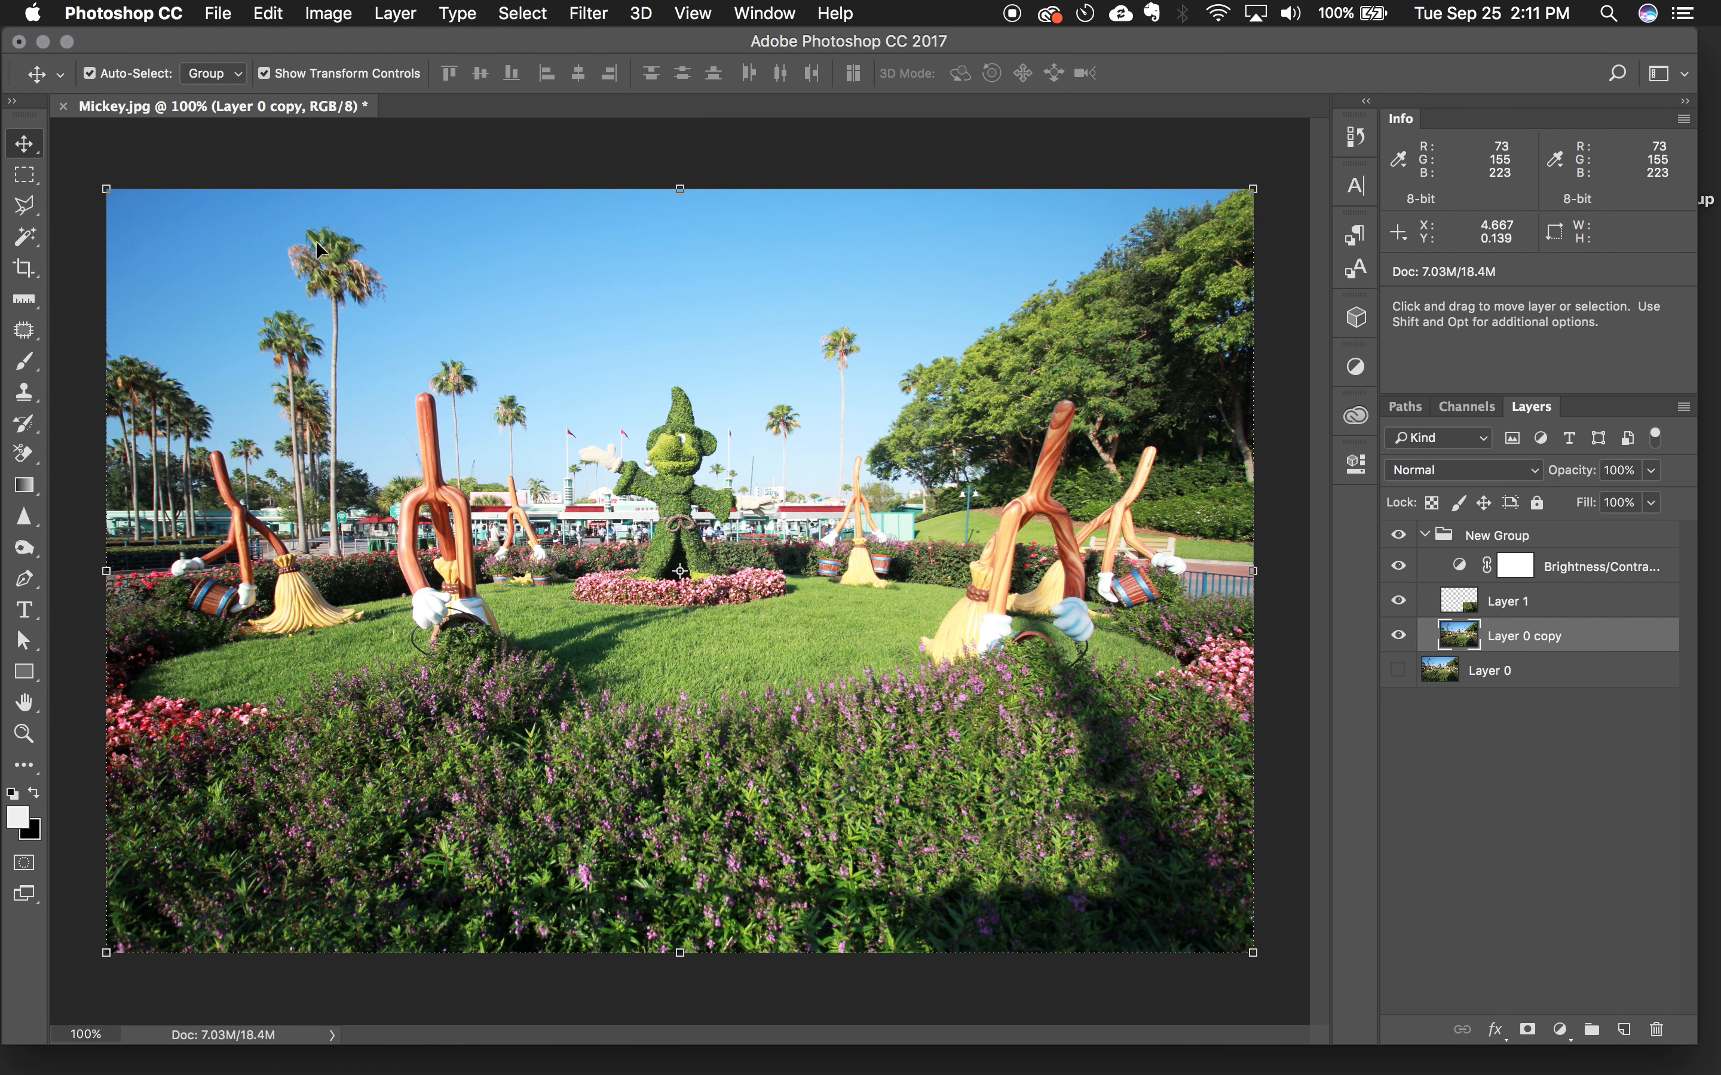
- Open the balloon photo IMG_5953.JPG from the Hot Air Balloons folder inside Pictures > 2018
{"action": "key", "text": "super+o"}
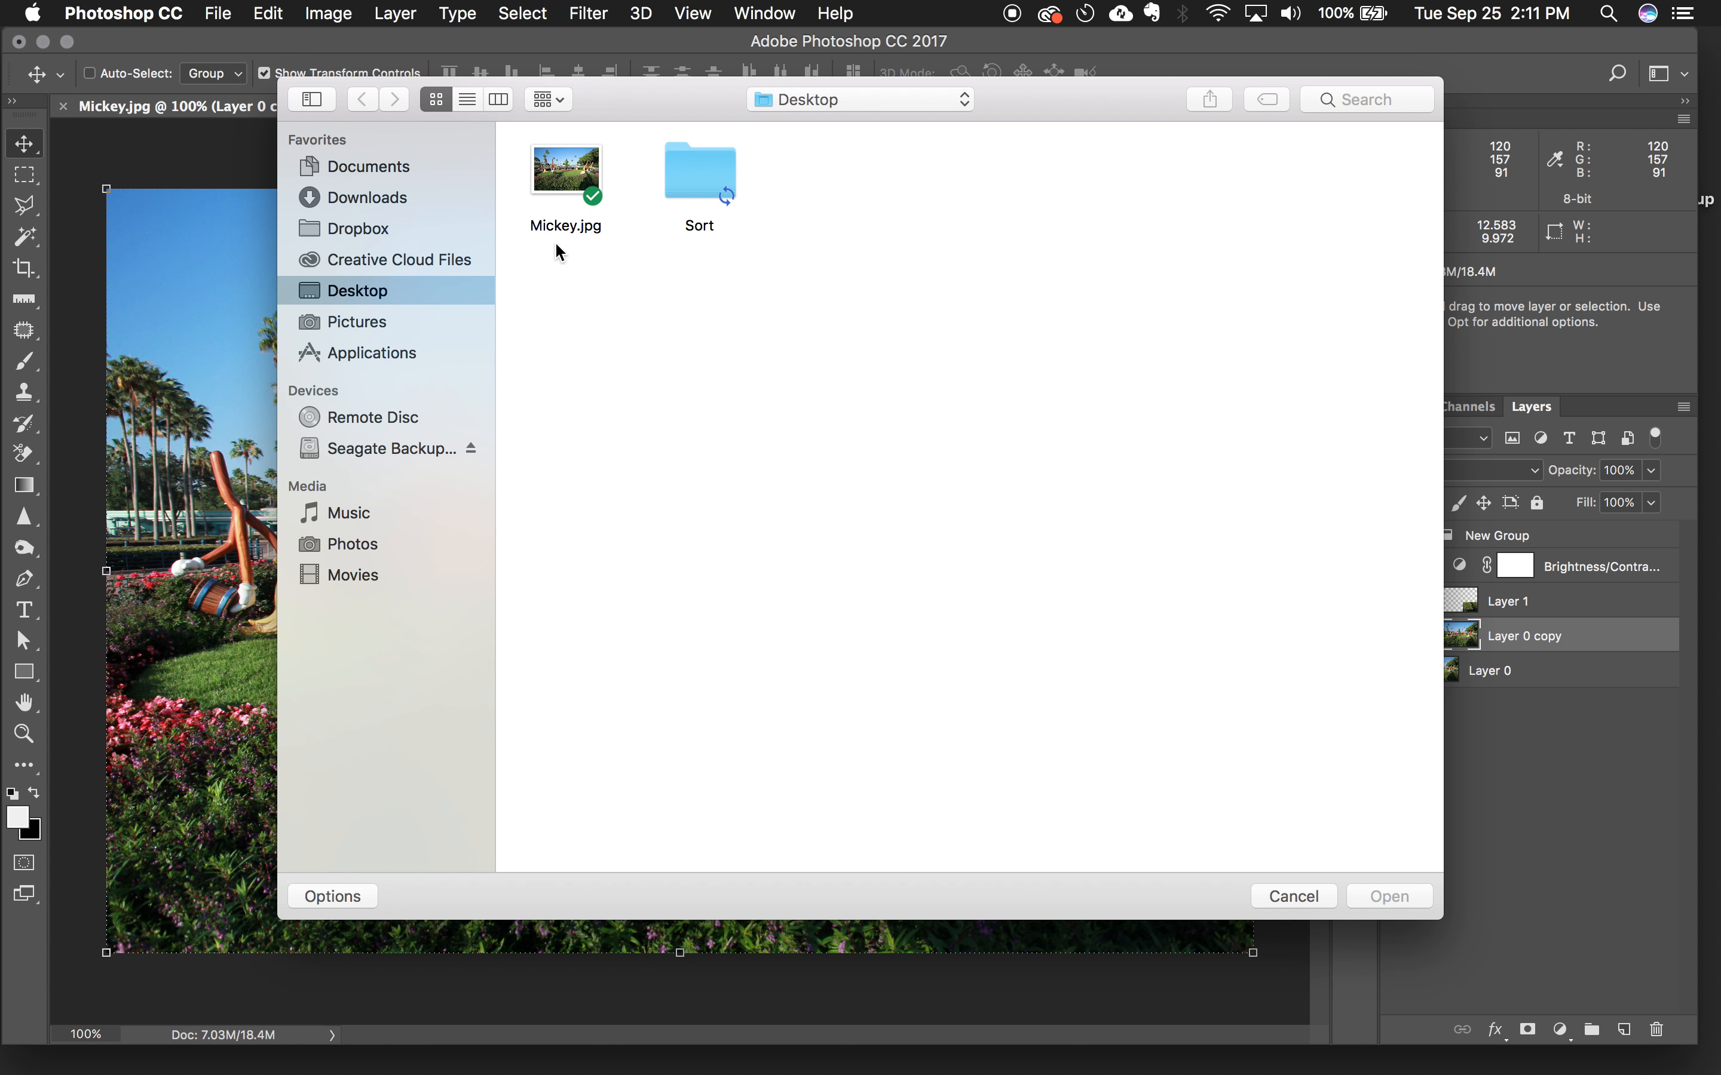
{"action": "left_click", "coordinate": [561, 187]}
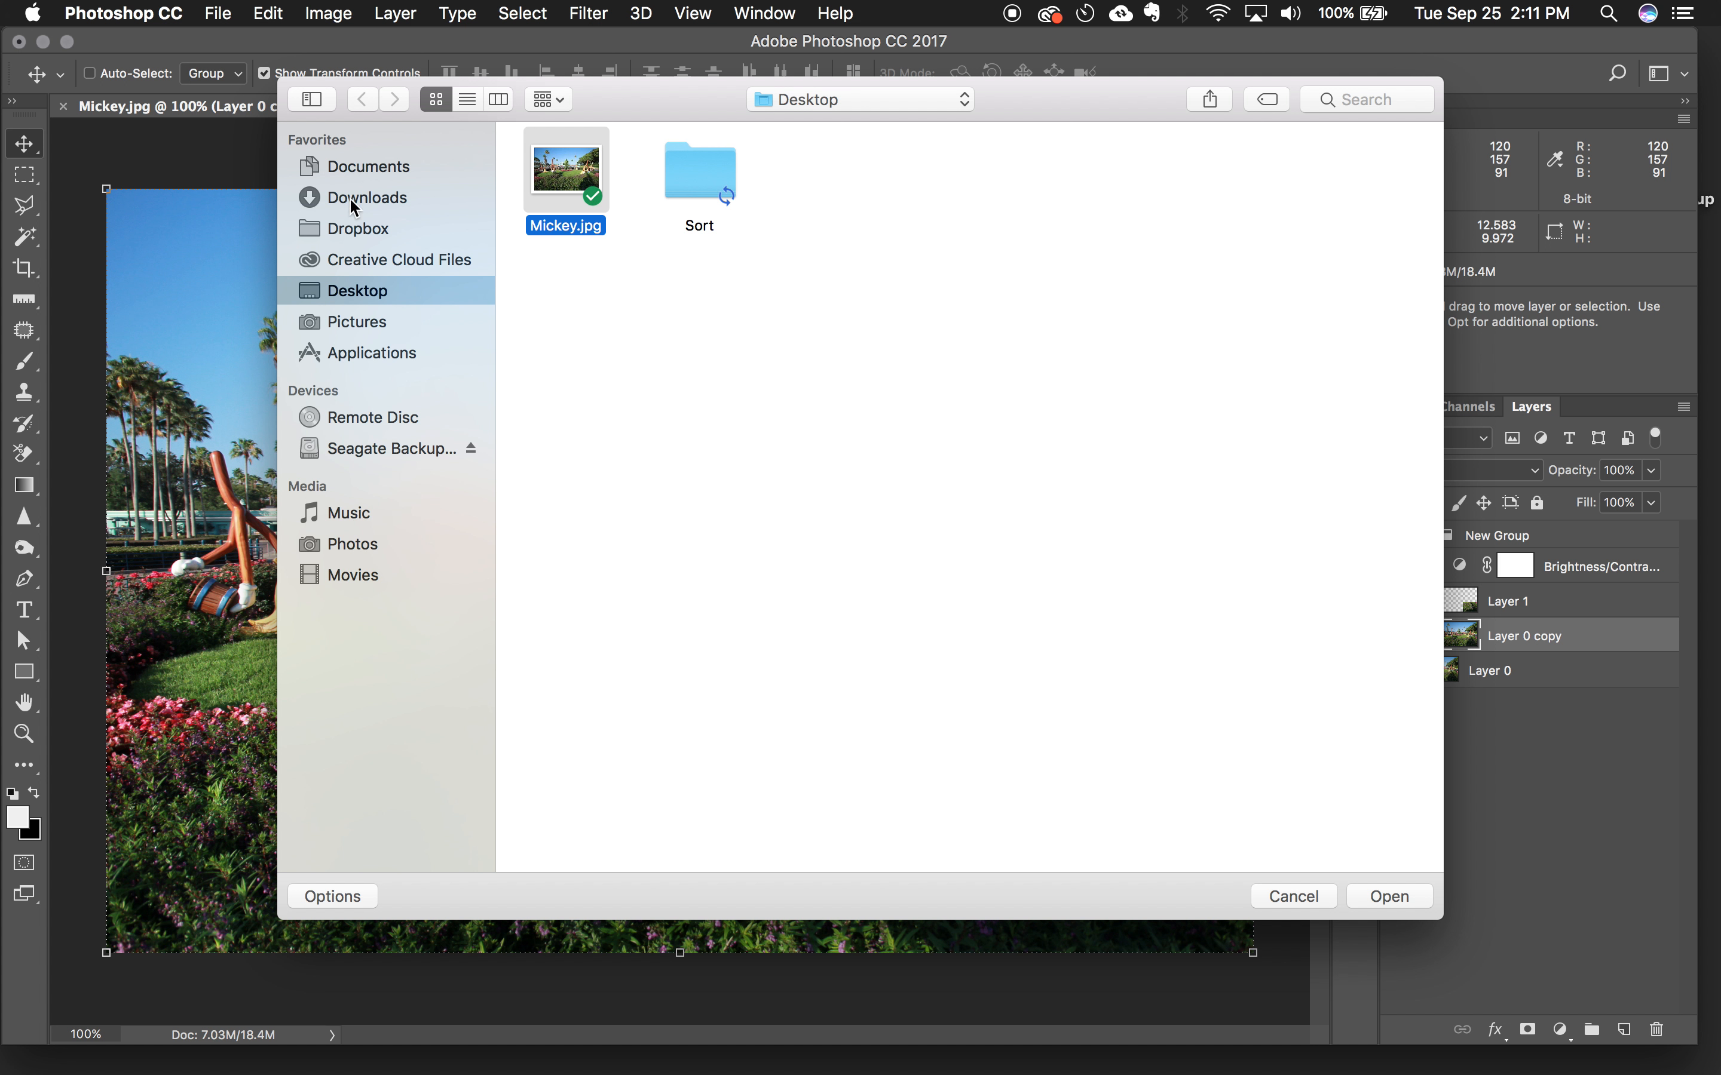
{"action": "left_click", "coordinate": [367, 325]}
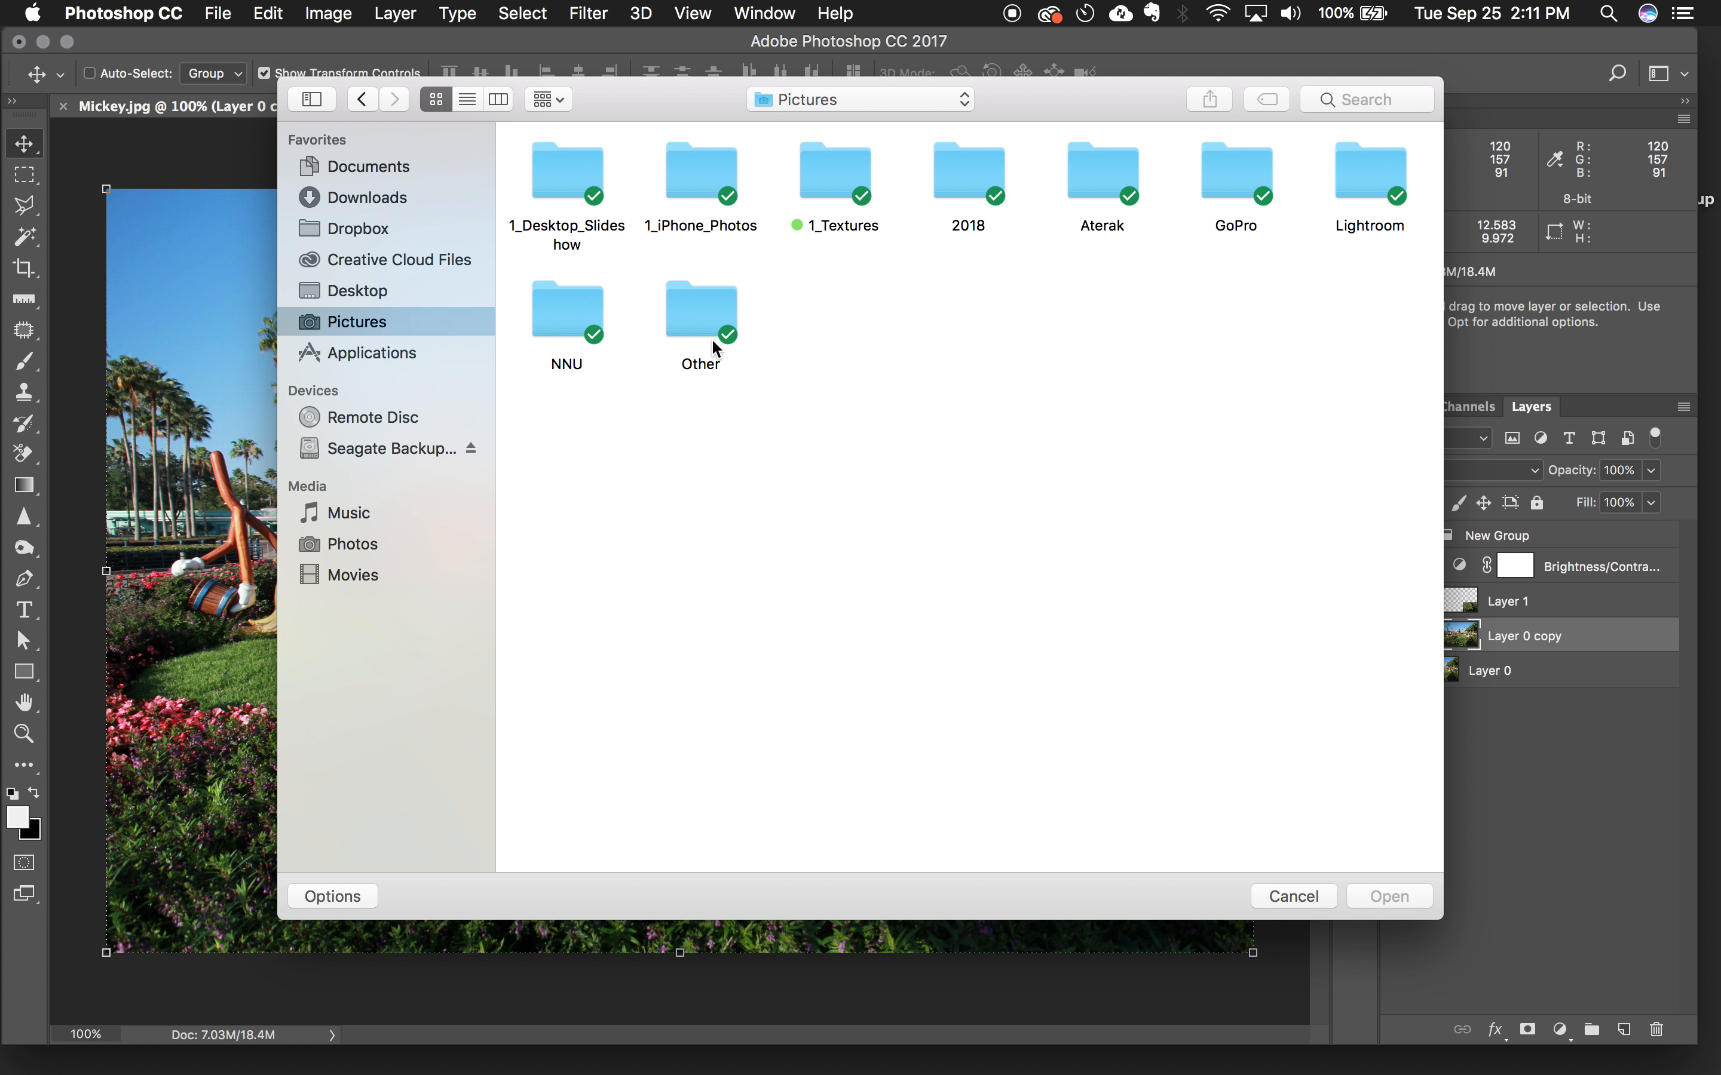
{"action": "double_click", "coordinate": [965, 188]}
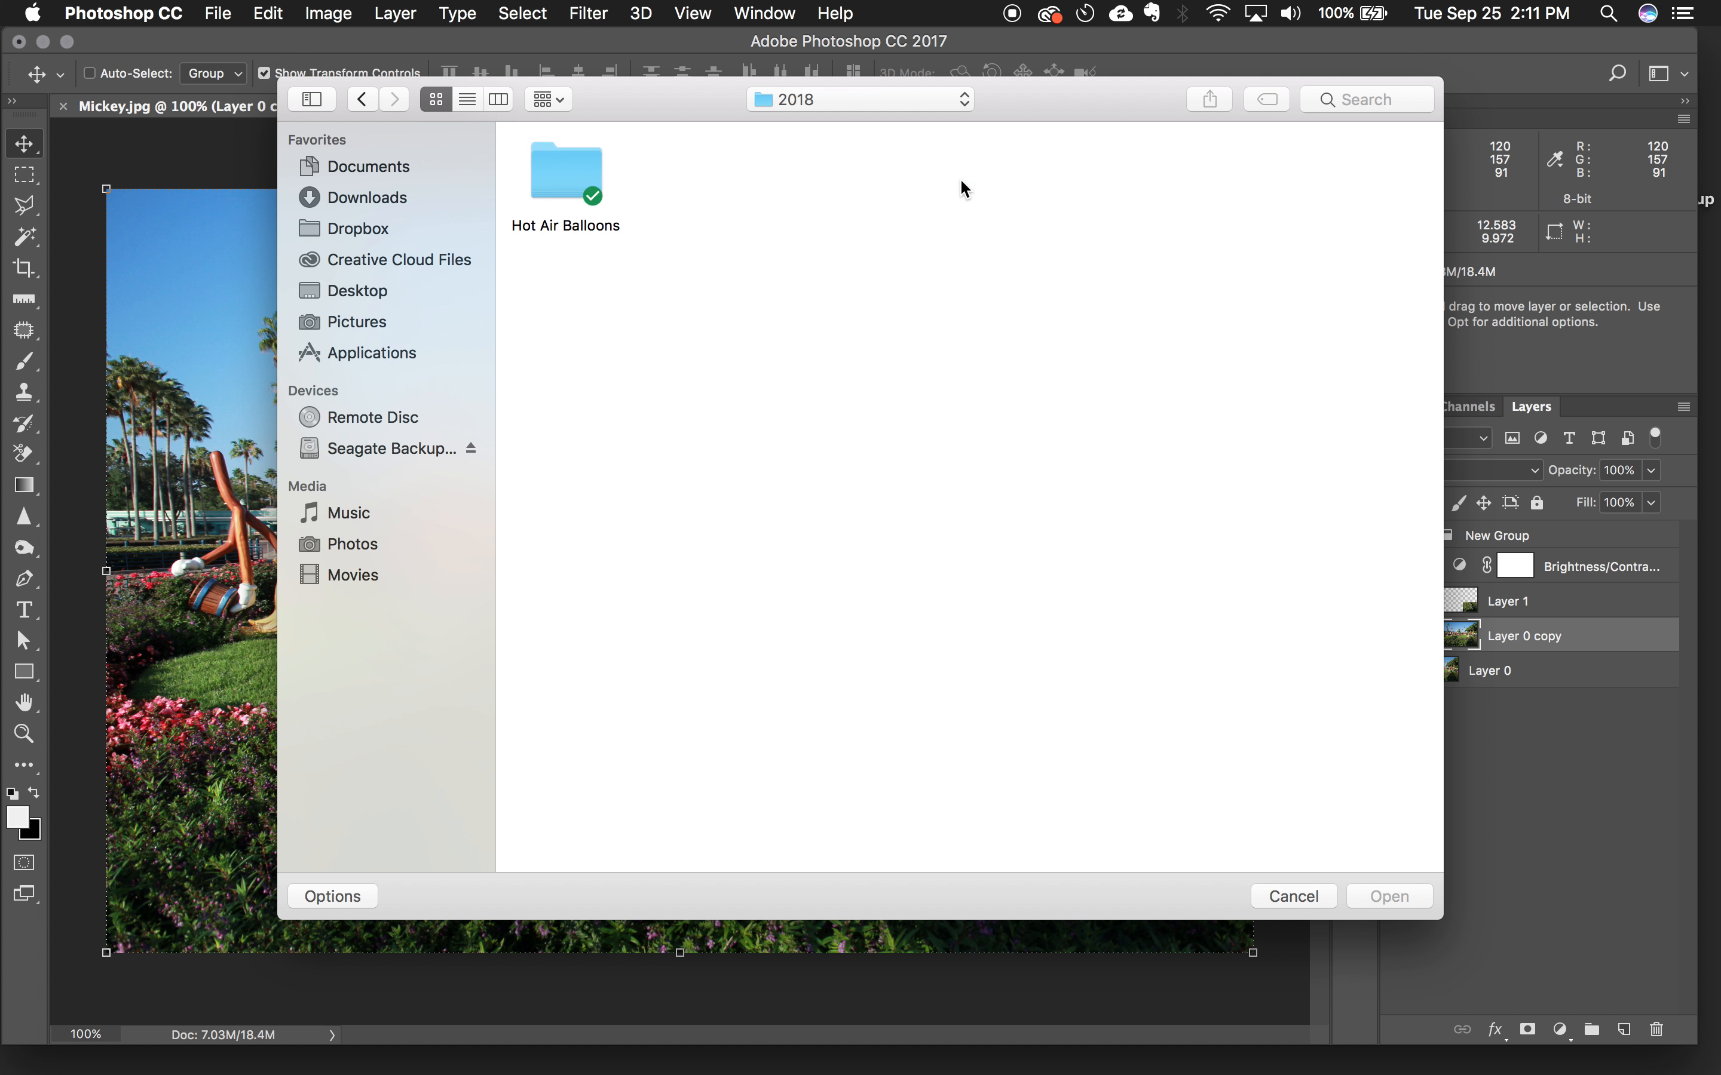
{"action": "double_click", "coordinate": [552, 200]}
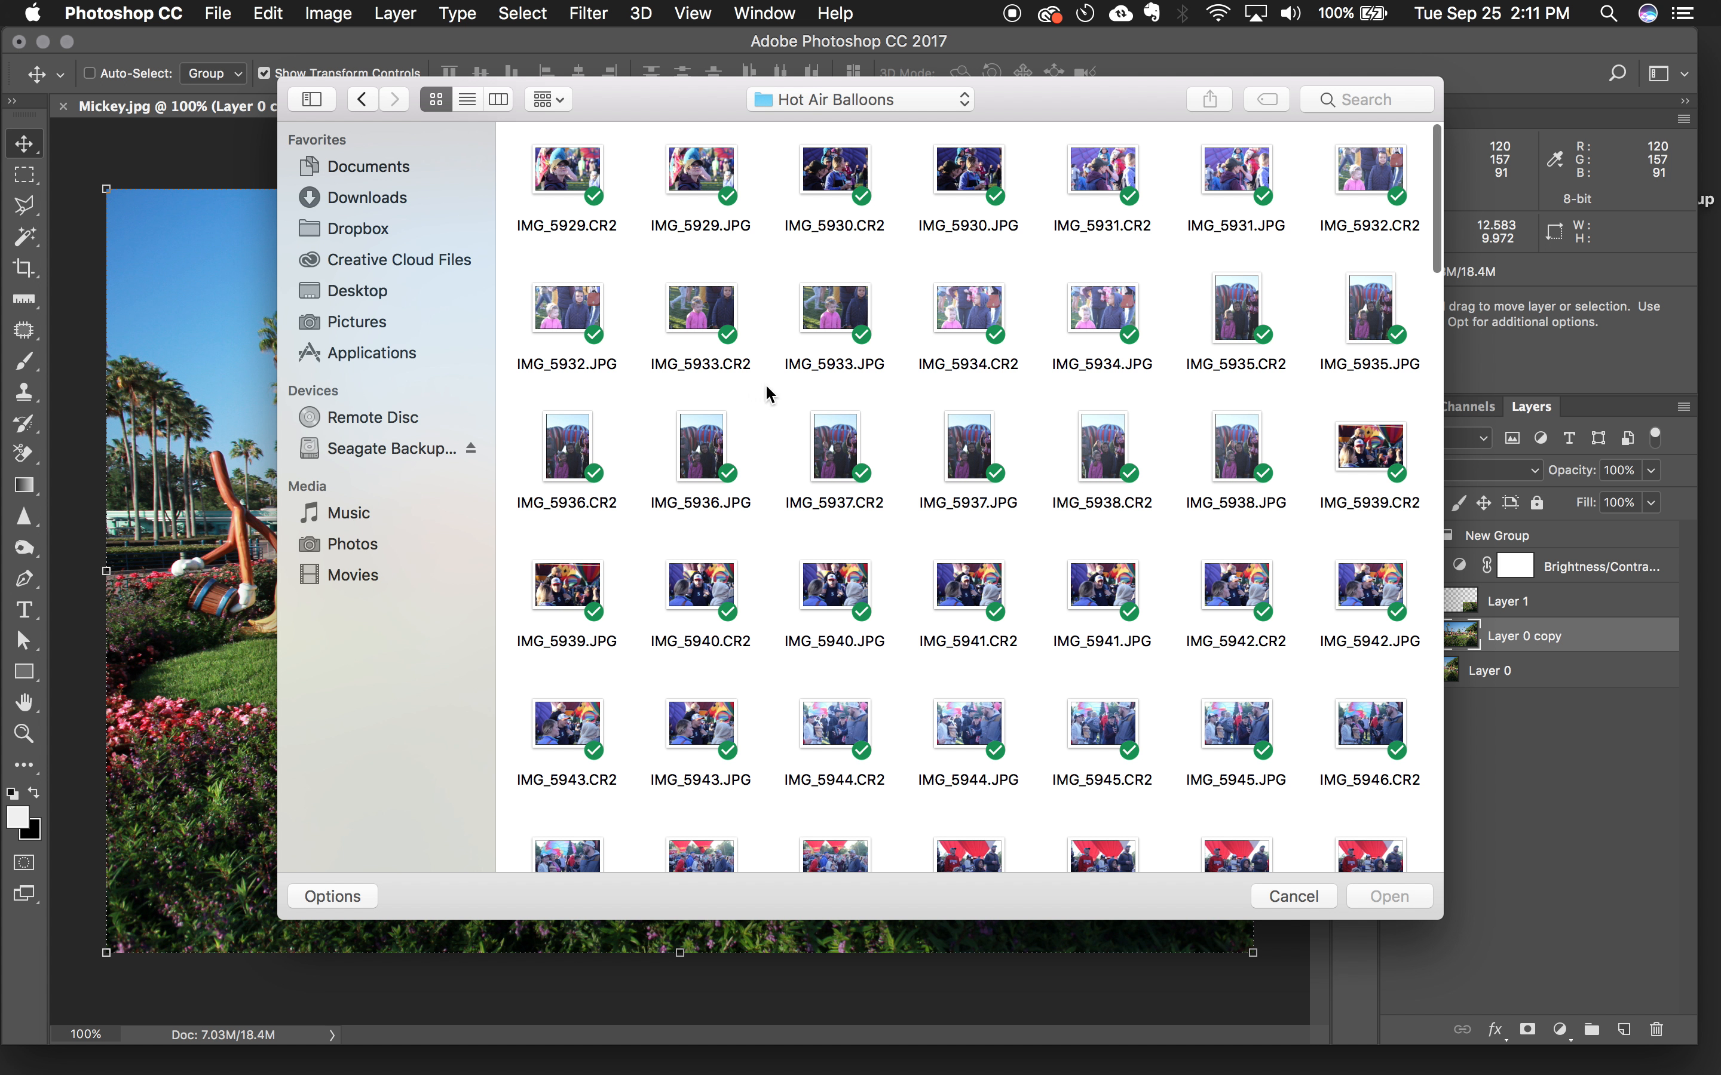
{"action": "scroll", "coordinate": [830, 539], "scroll_direction": "down", "scroll_amount": 10}
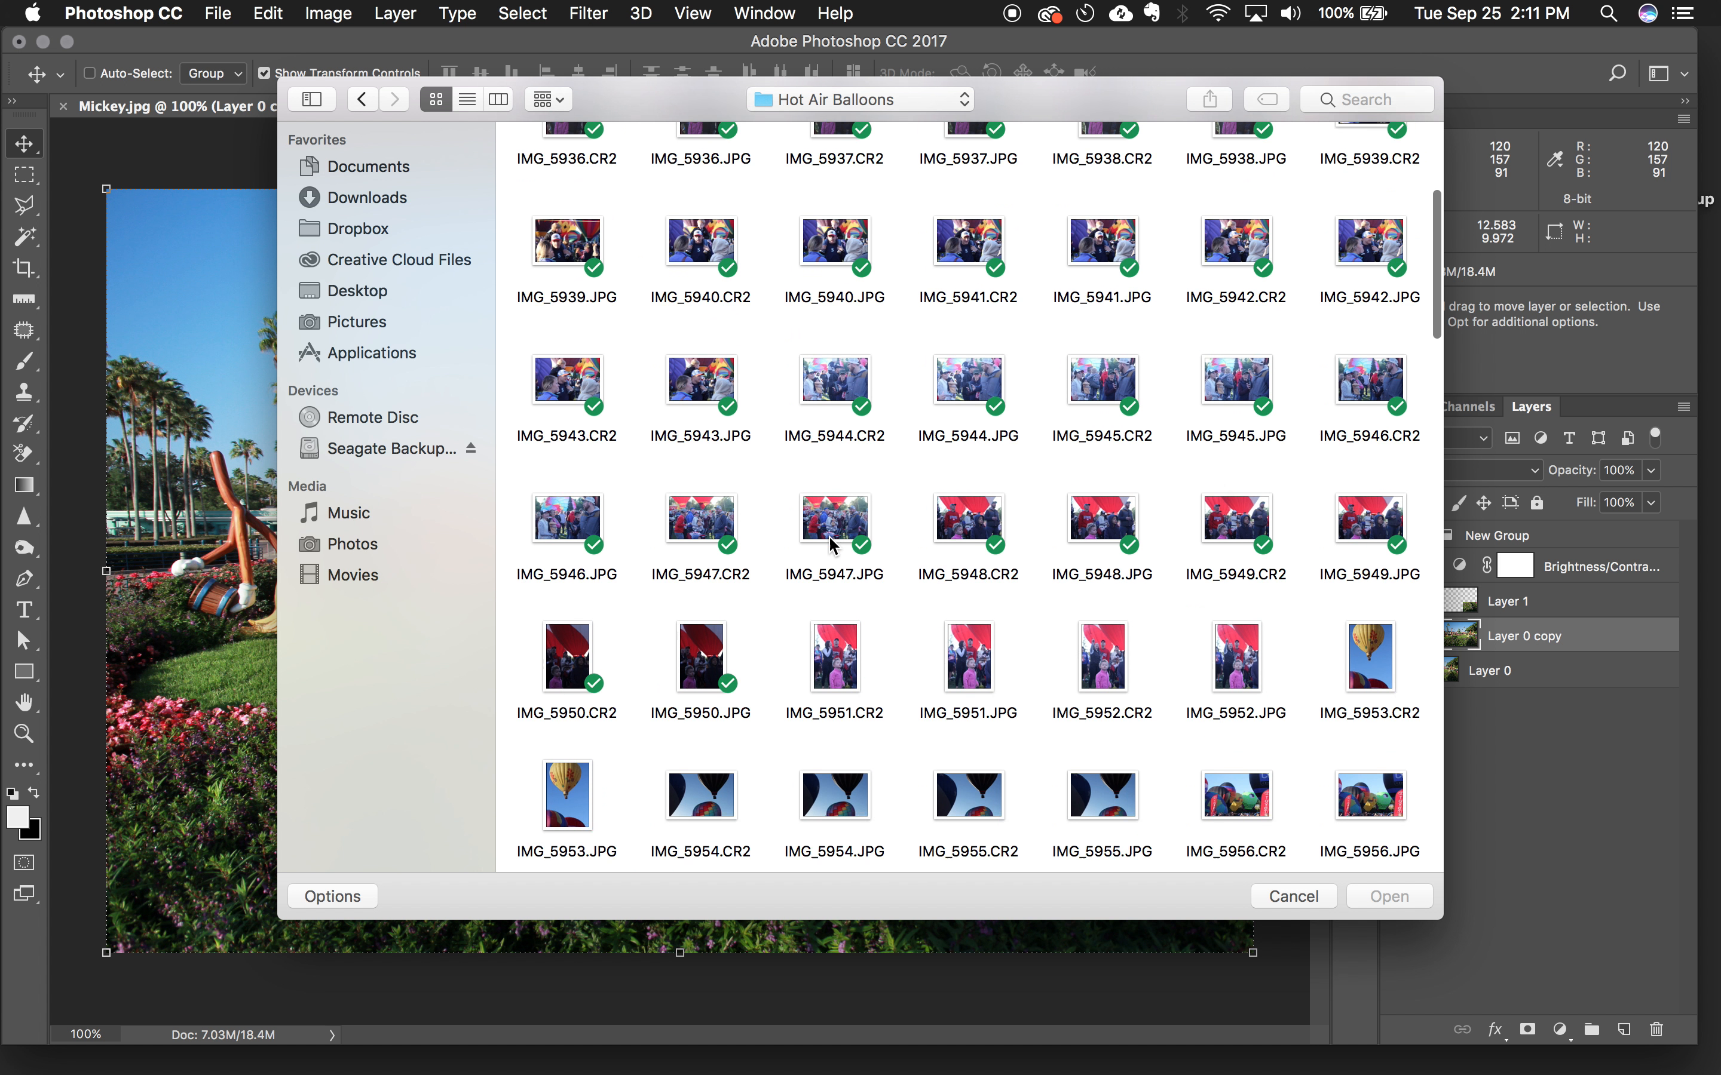
{"action": "scroll", "coordinate": [1221, 683], "scroll_direction": "down", "scroll_amount": 5}
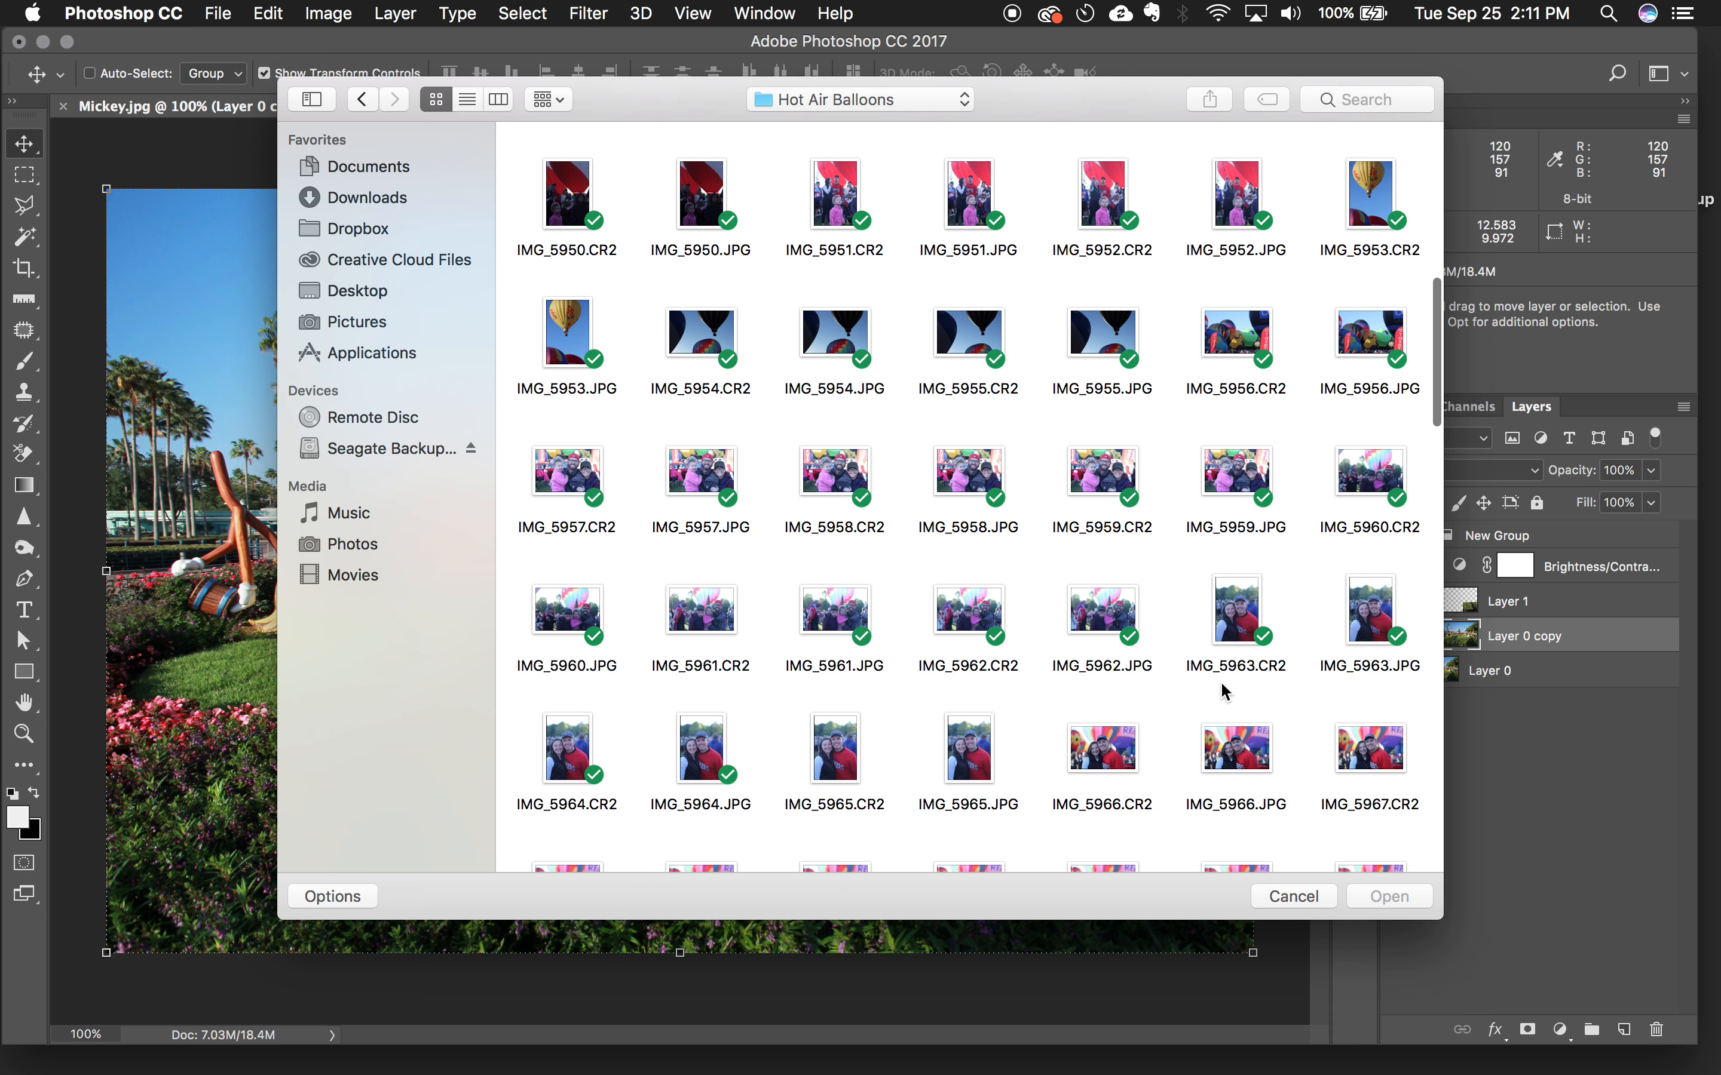
{"action": "left_click", "coordinate": [568, 346]}
{"action": "left_click", "coordinate": [1394, 898]}
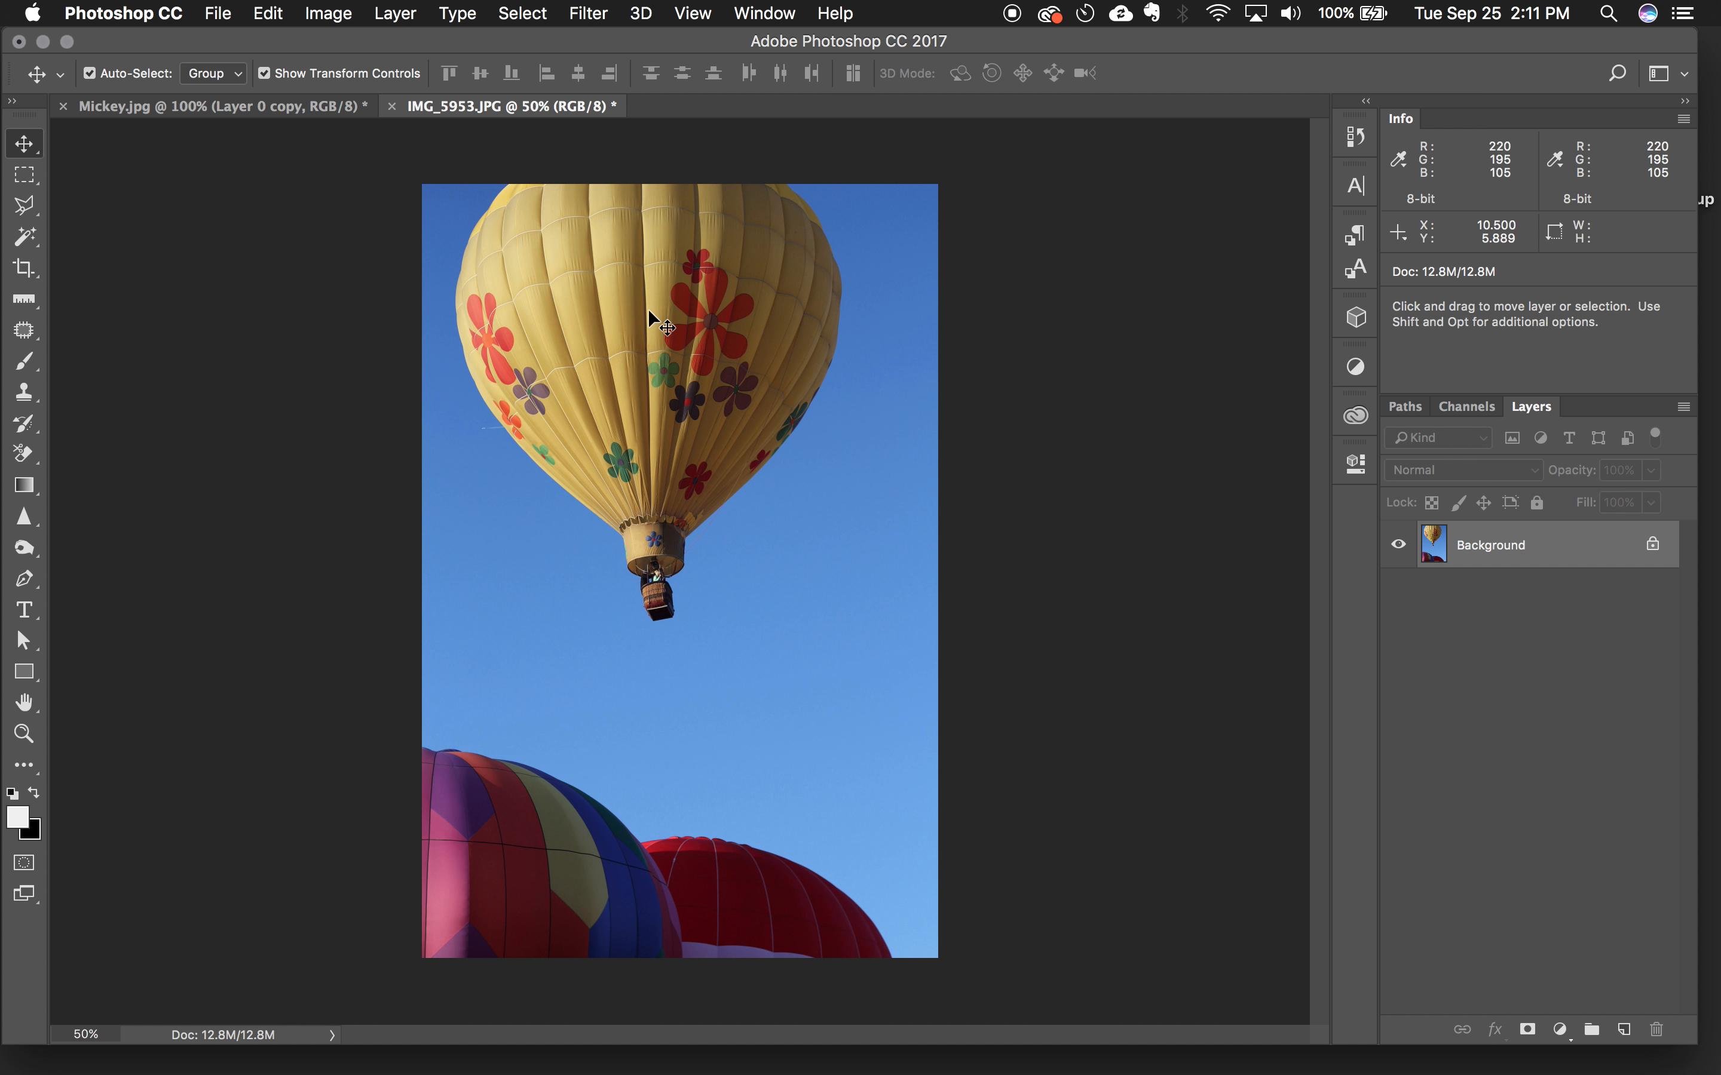
- Copy the balloon photo from its own floating window into Mickey.jpg, and move its layer above New Group
{"action": "left_click_drag", "start_coordinate": [491, 107], "coordinate": [876, 178]}
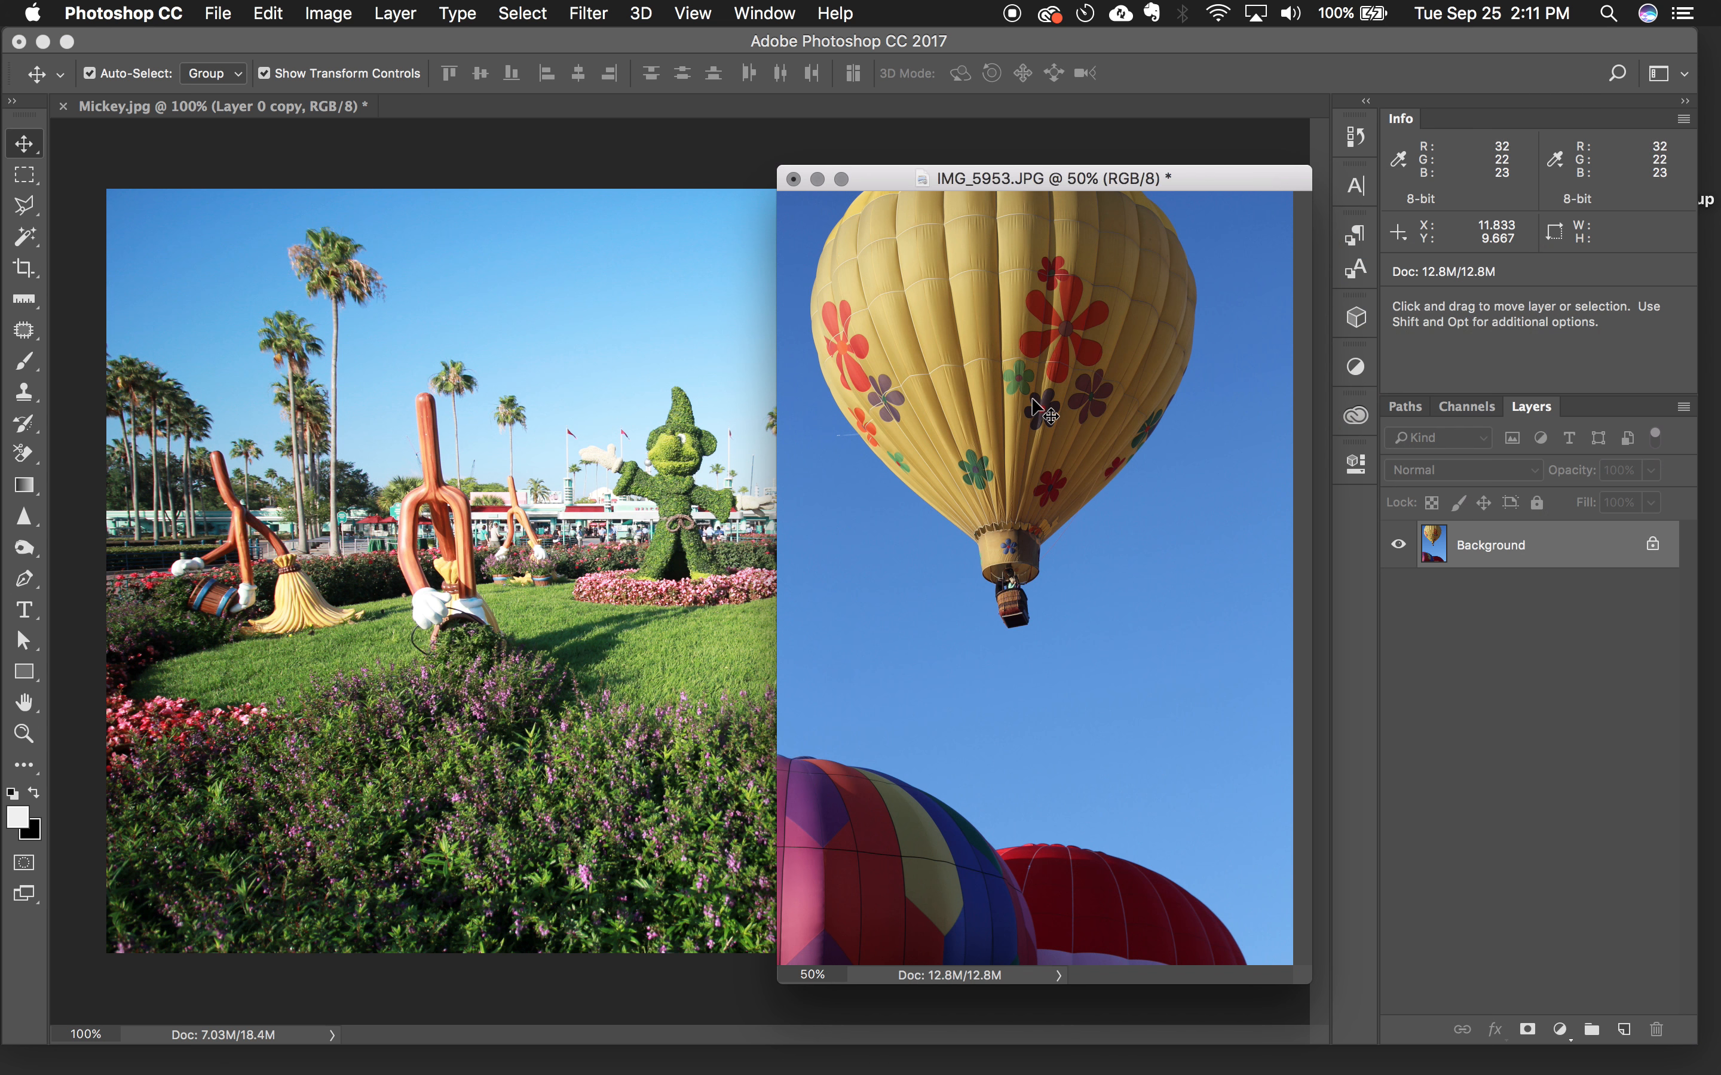
{"action": "left_click_drag", "start_coordinate": [1040, 409], "coordinate": [434, 498]}
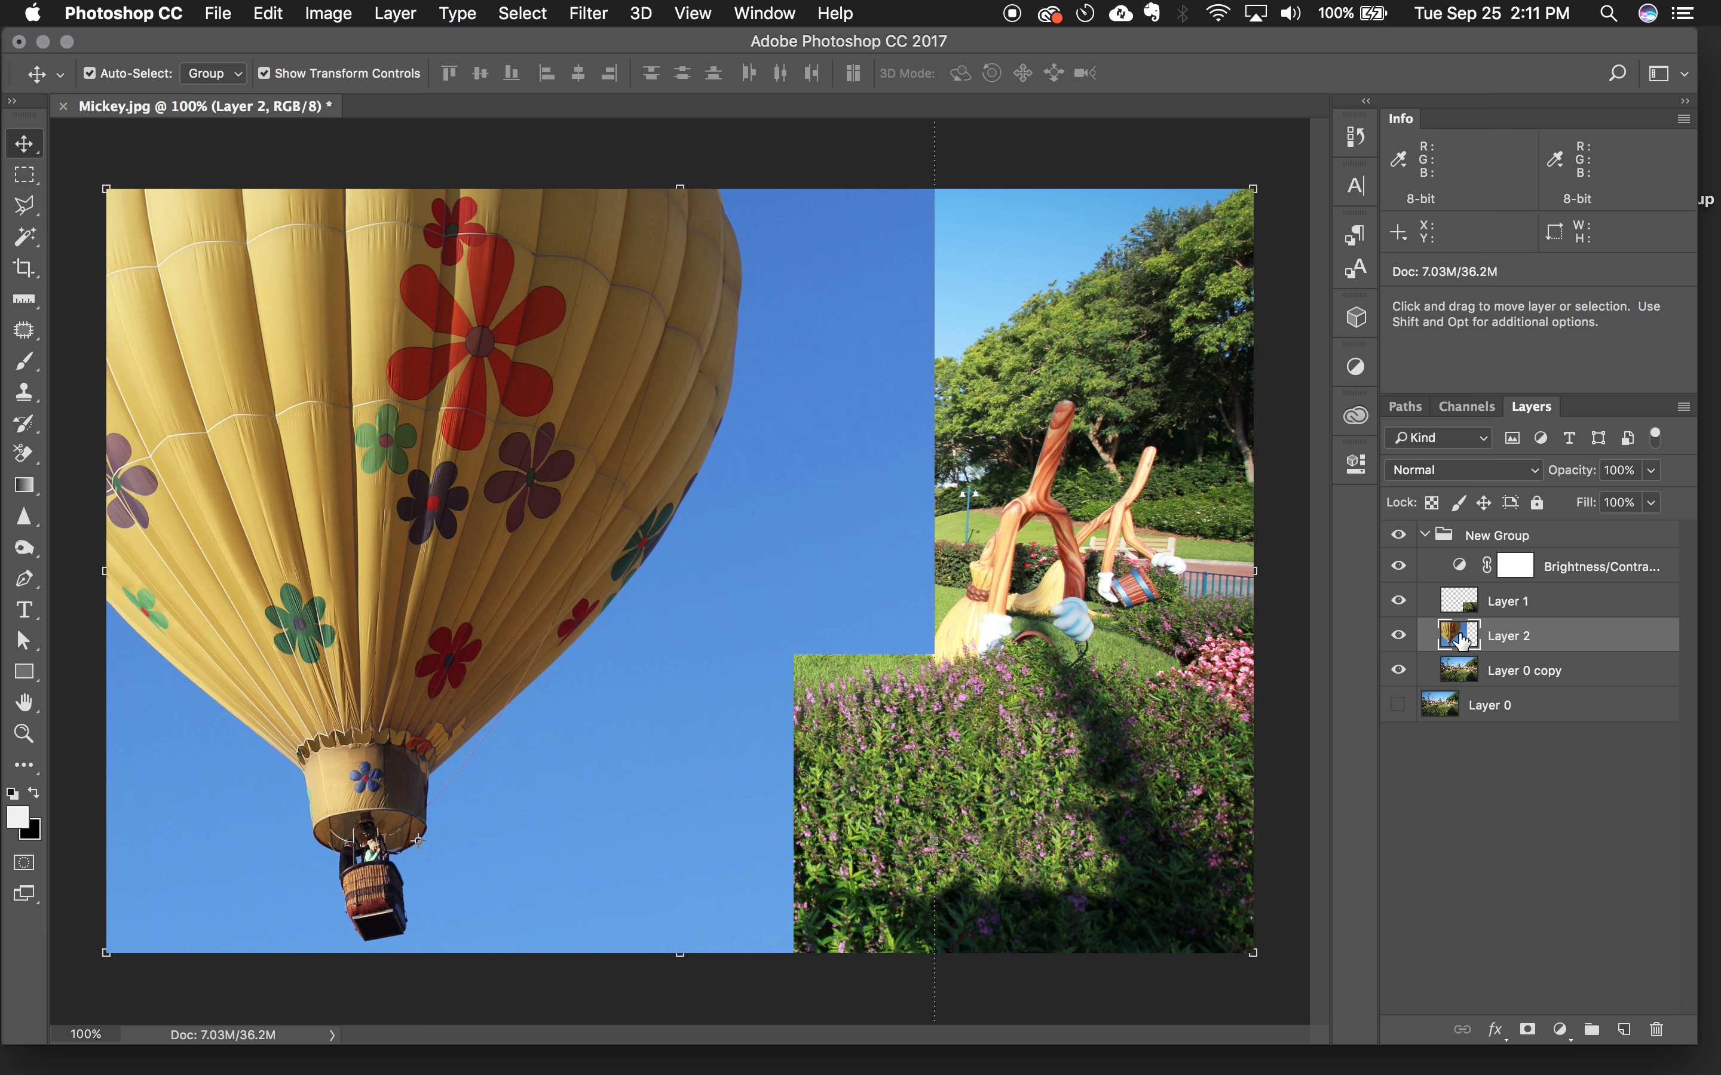
{"action": "left_click_drag", "start_coordinate": [1461, 642], "coordinate": [1470, 542]}
{"action": "left_click_drag", "start_coordinate": [1469, 531], "coordinate": [1469, 533]}
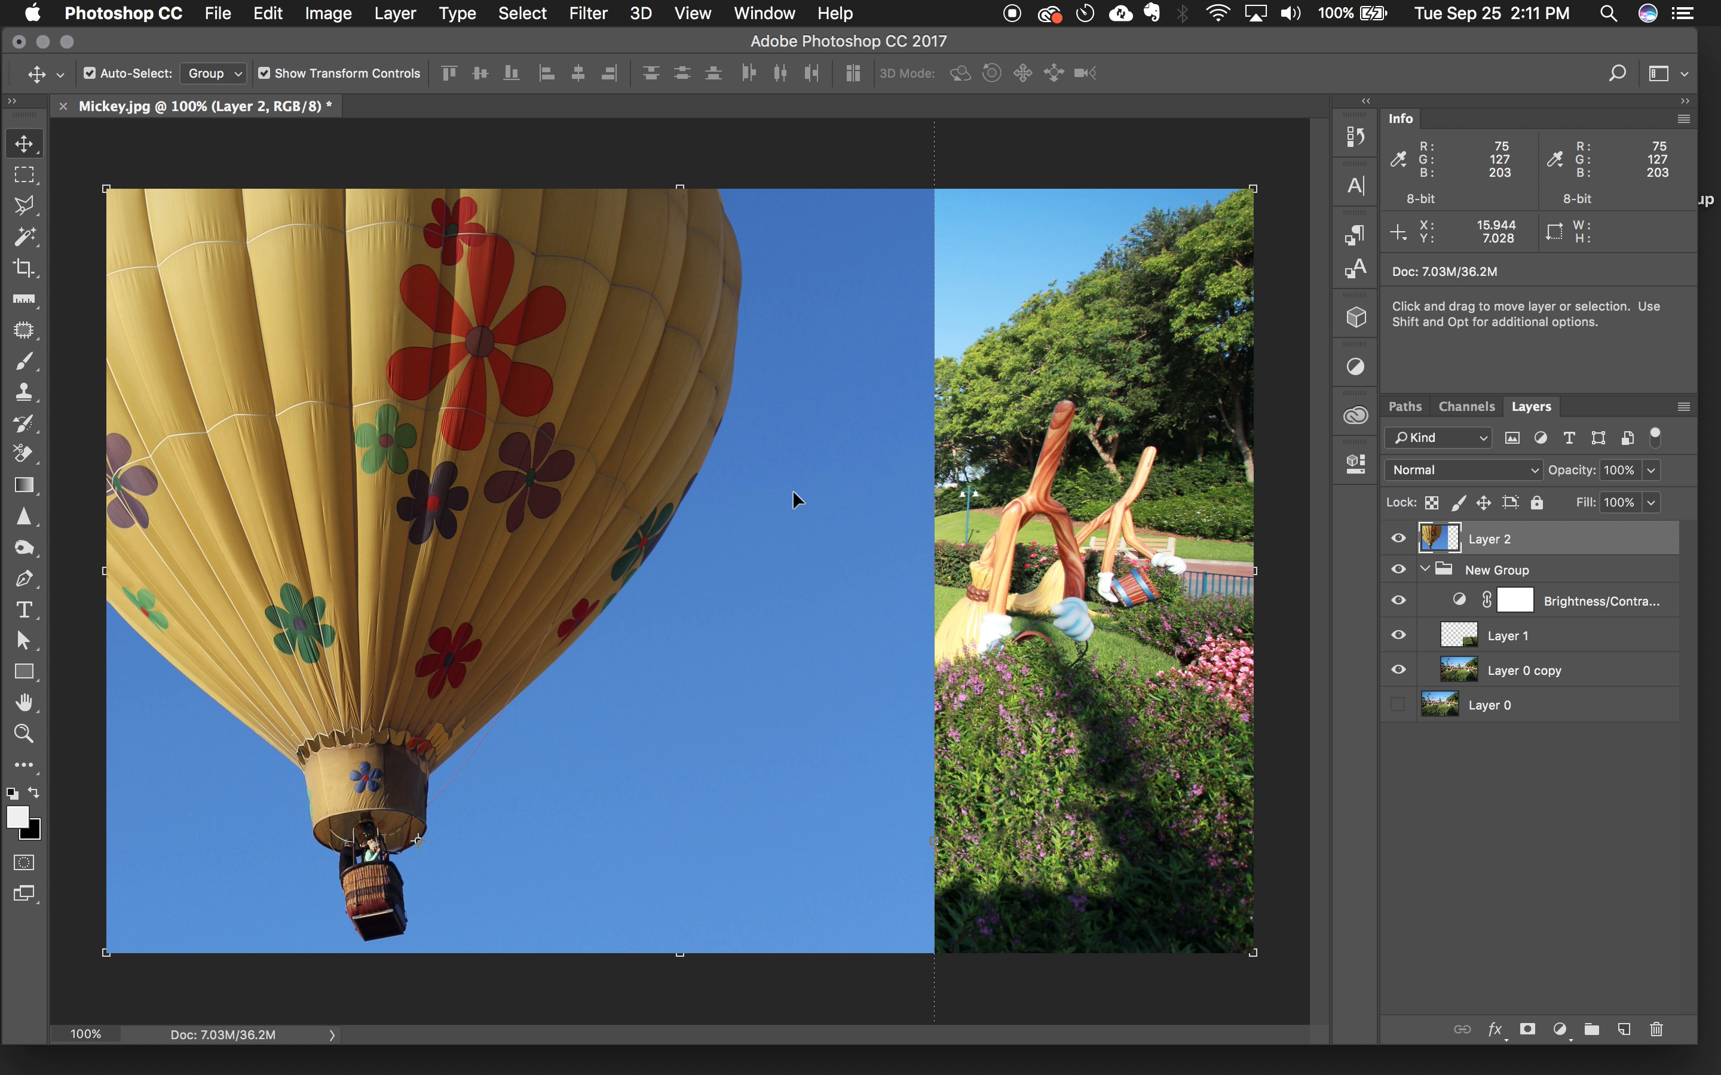
- Scale the balloon photo on Layer 2 down proportionally and place it over the right half of the garden picture
{"action": "left_click_drag", "start_coordinate": [697, 649], "coordinate": [1004, 867]}
{"action": "left_click_drag", "start_coordinate": [206, 282], "coordinate": [409, 489]}
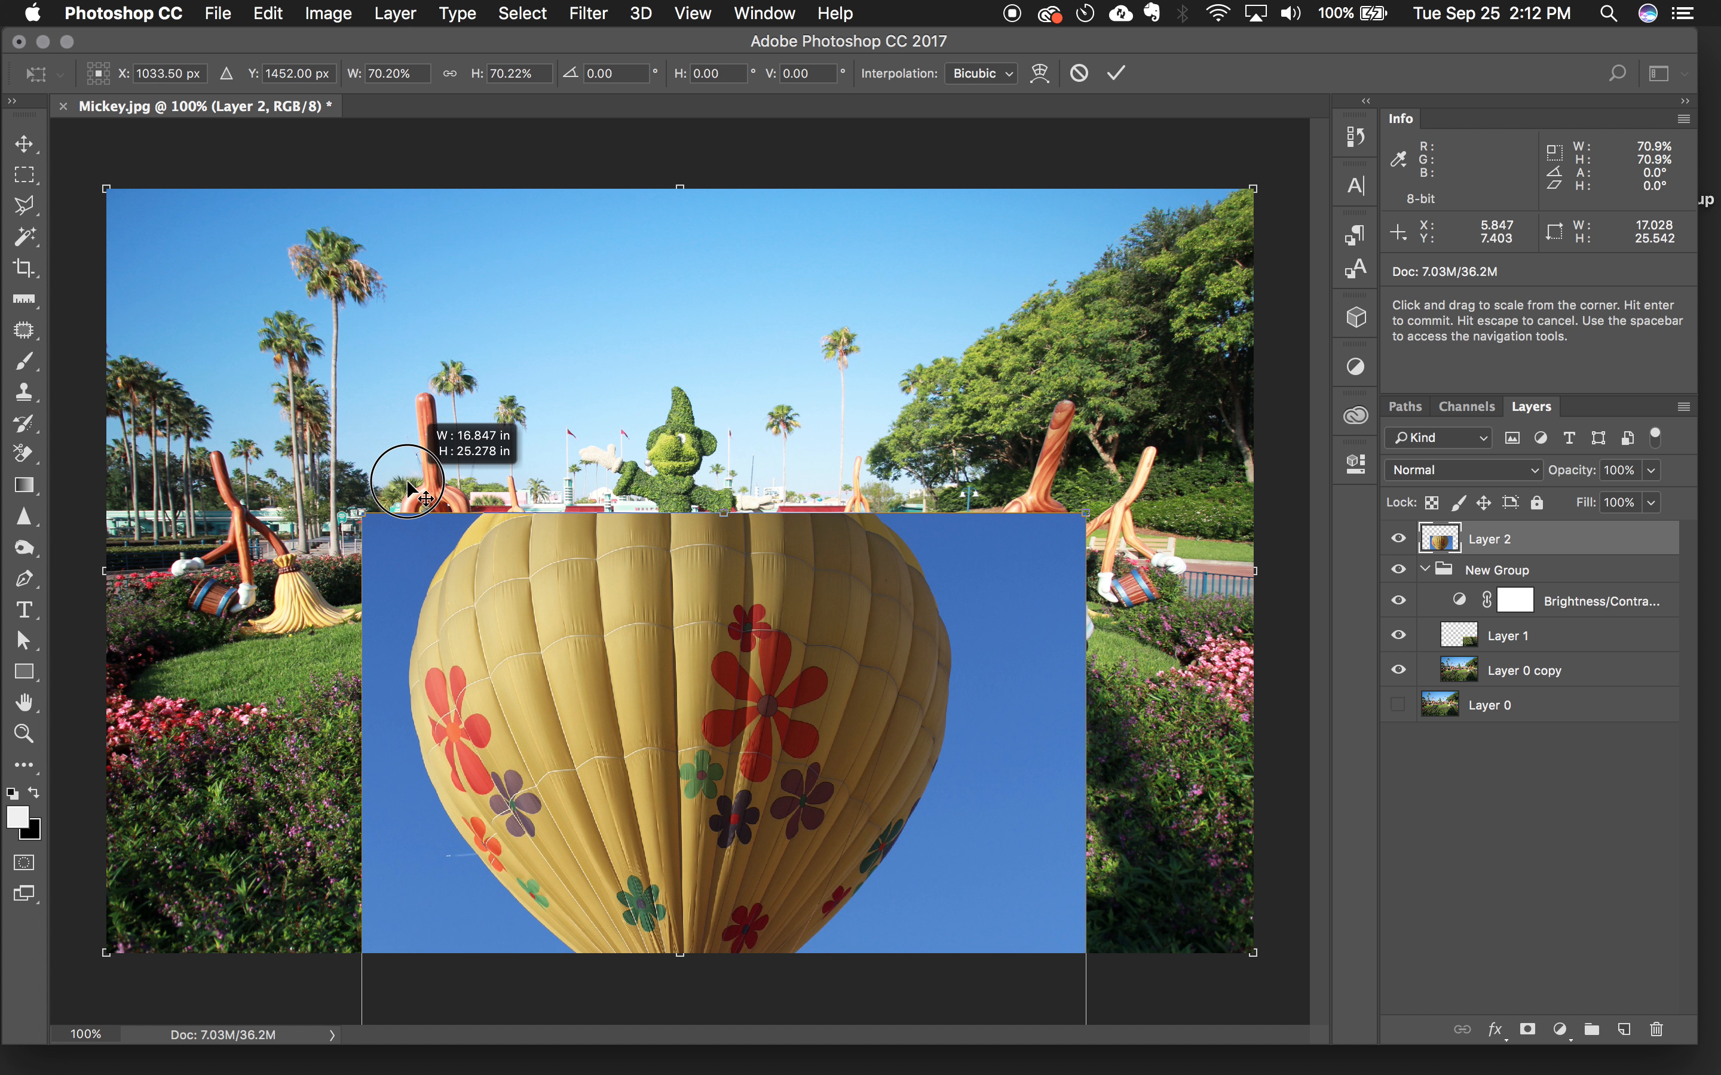
{"action": "left_click_drag", "start_coordinate": [613, 605], "coordinate": [494, 299]}
{"action": "left_click_drag", "start_coordinate": [262, 231], "coordinate": [373, 329]}
{"action": "left_click_drag", "start_coordinate": [595, 501], "coordinate": [956, 352]}
{"action": "left_click_drag", "start_coordinate": [1157, 169], "coordinate": [1134, 204]}
{"action": "left_click_drag", "start_coordinate": [965, 320], "coordinate": [972, 291]}
{"action": "key", "text": "Return"}
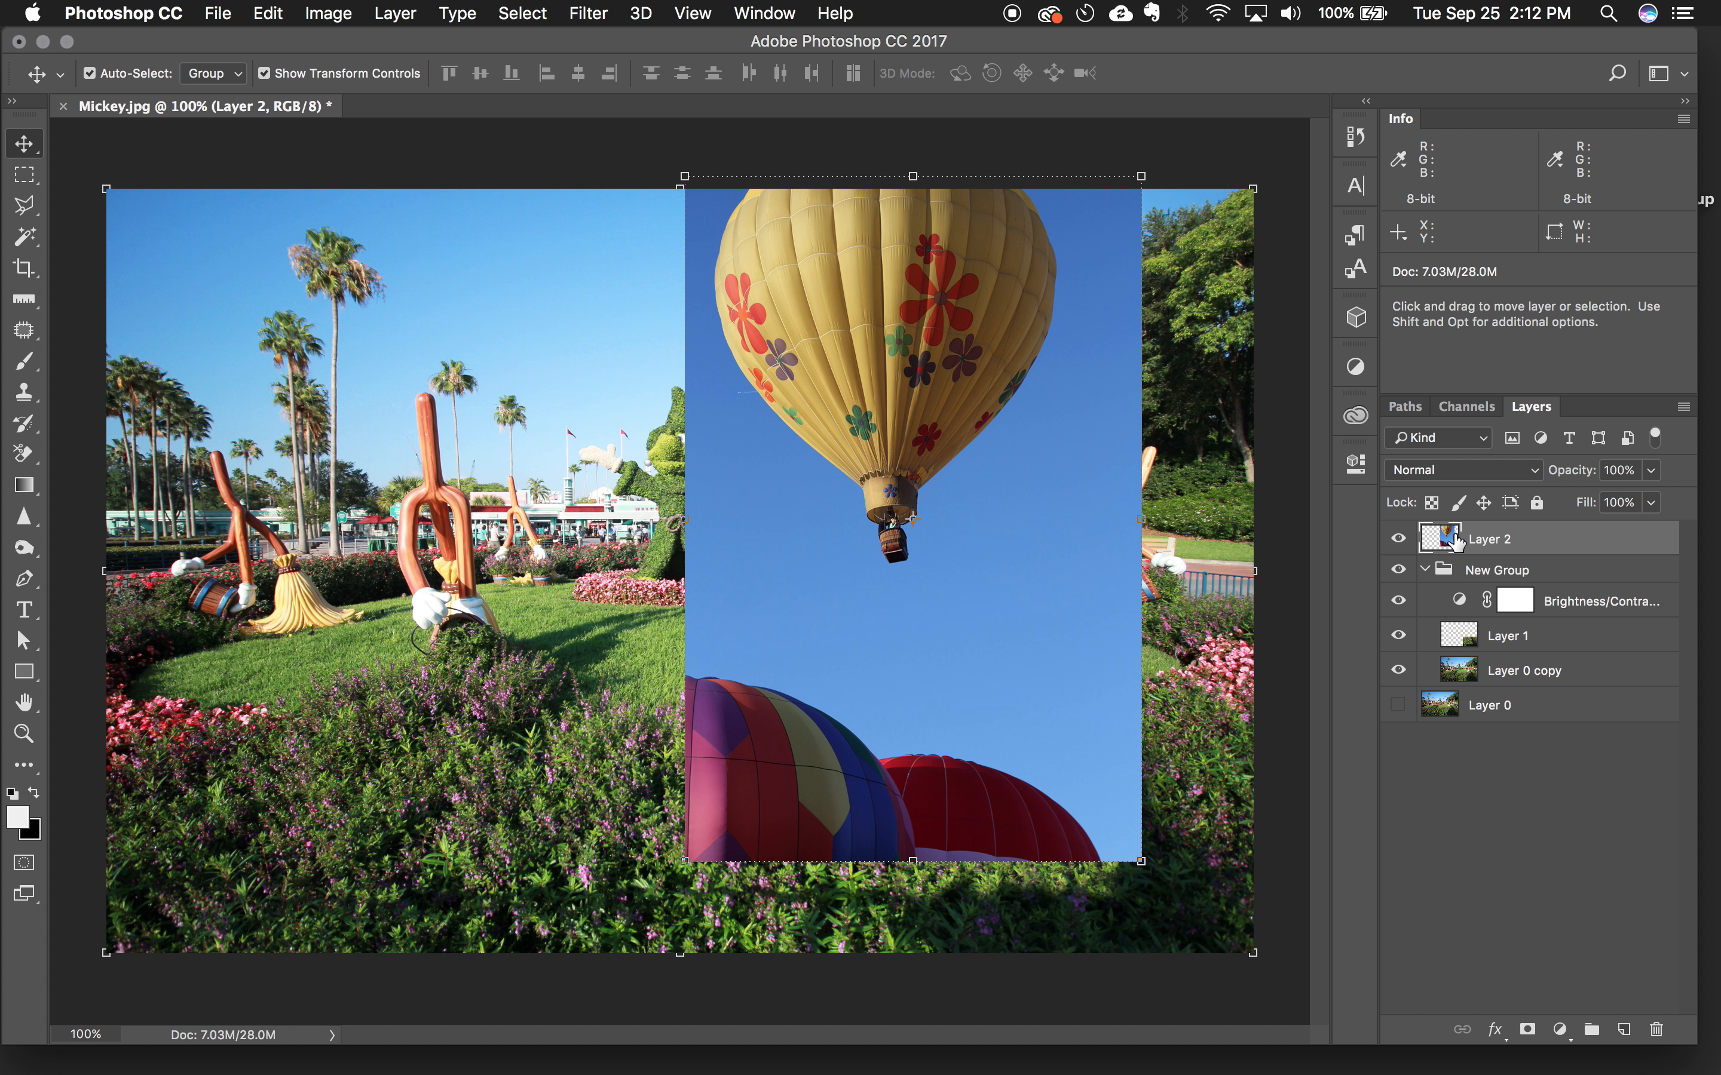
- Add a layer mask to Layer 2 and make the mask, not the image, active for editing
{"action": "left_click", "coordinate": [1528, 1033]}
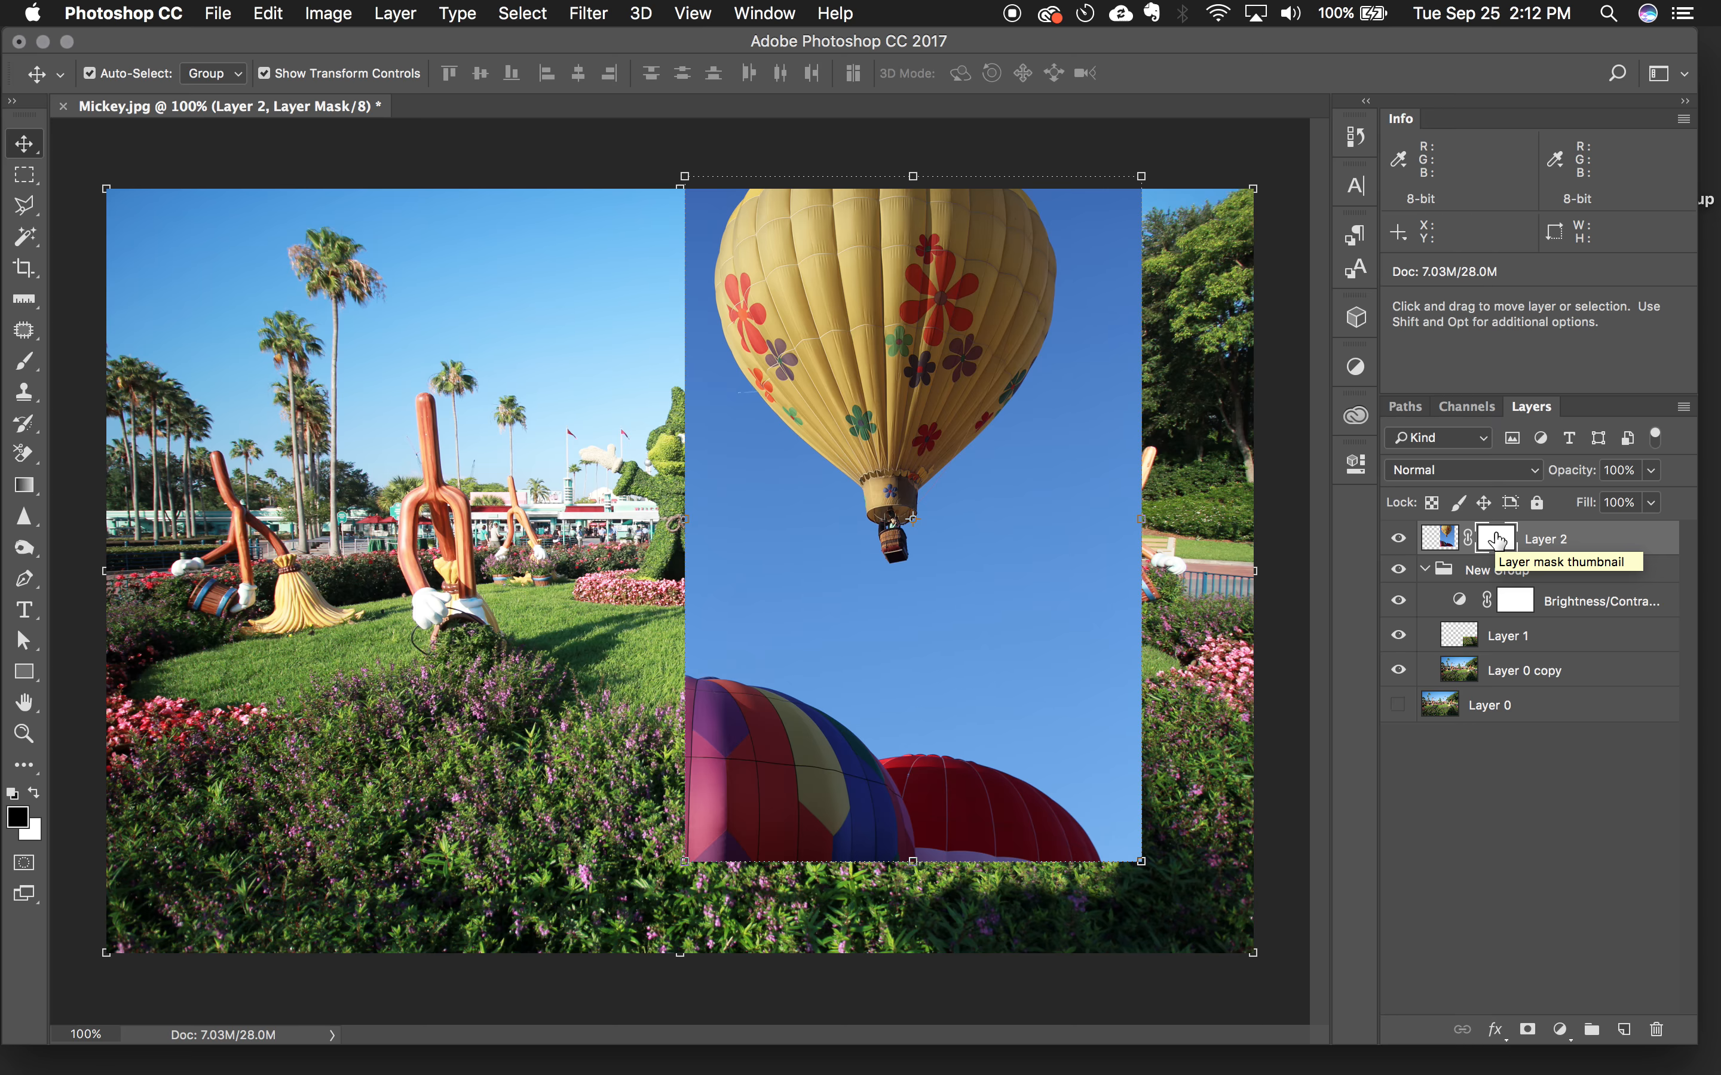
{"action": "left_click", "coordinate": [1447, 545]}
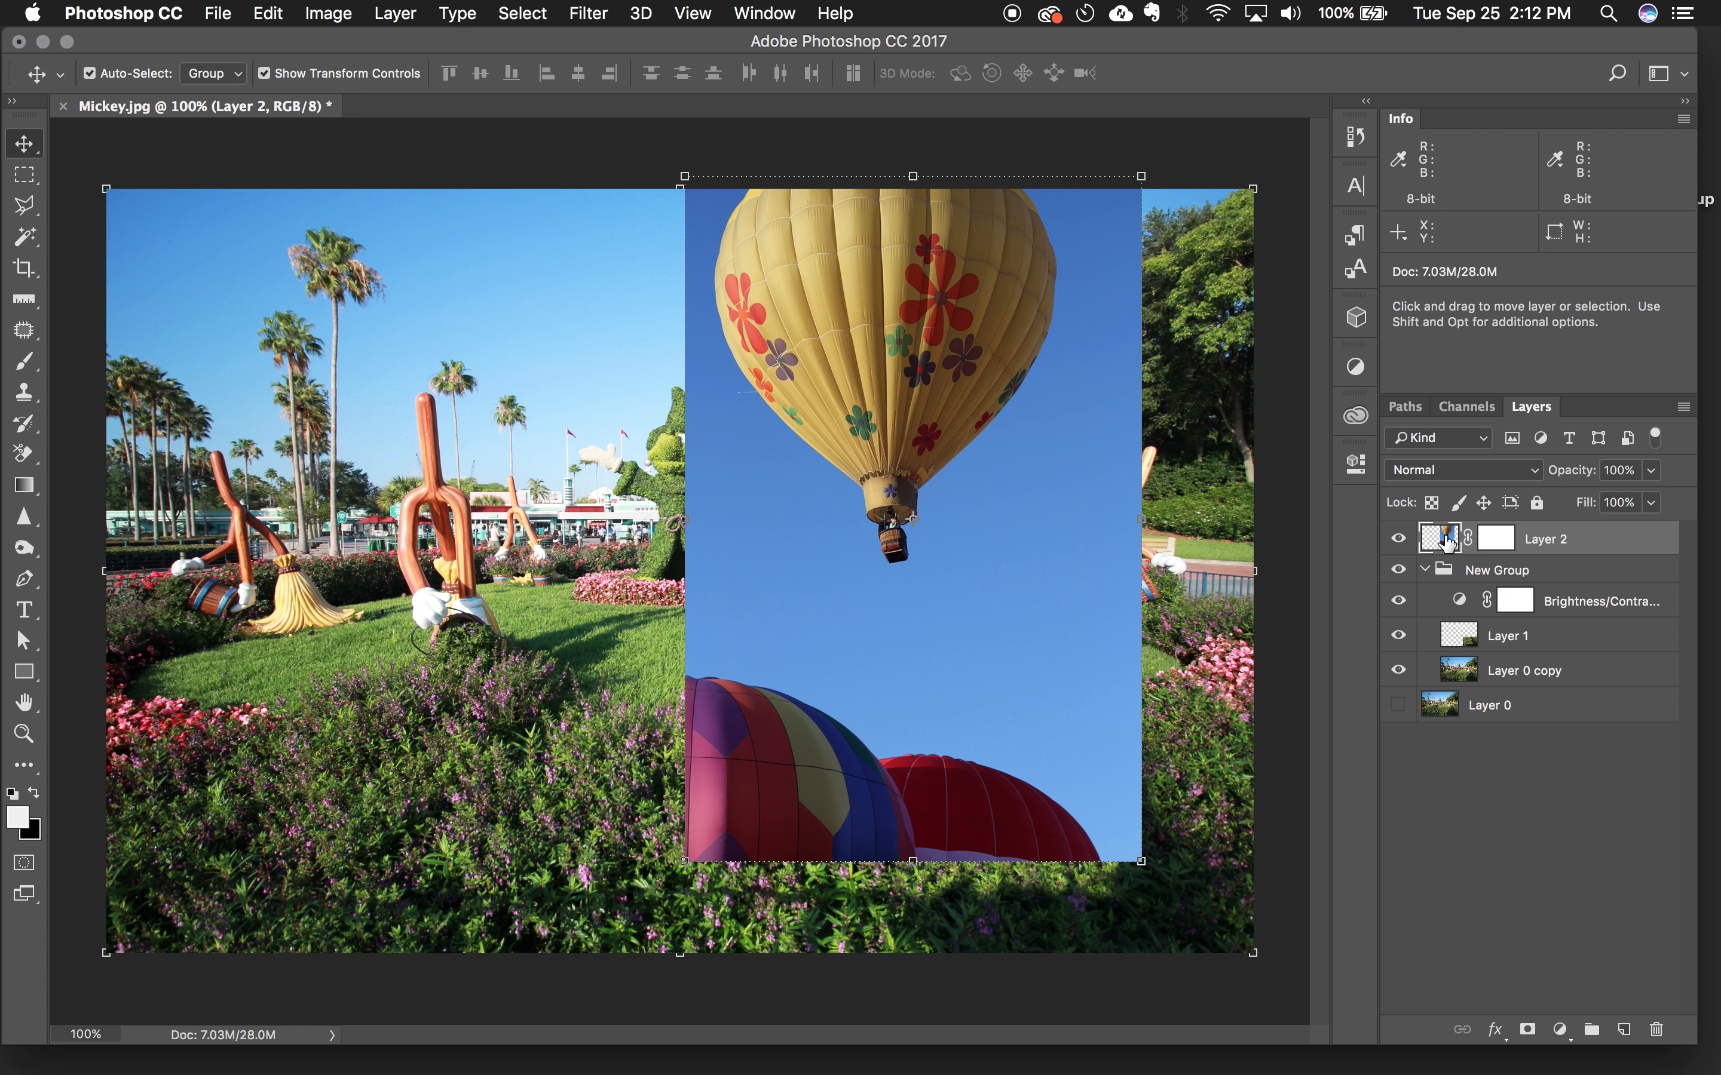
{"action": "left_click", "coordinate": [1496, 544]}
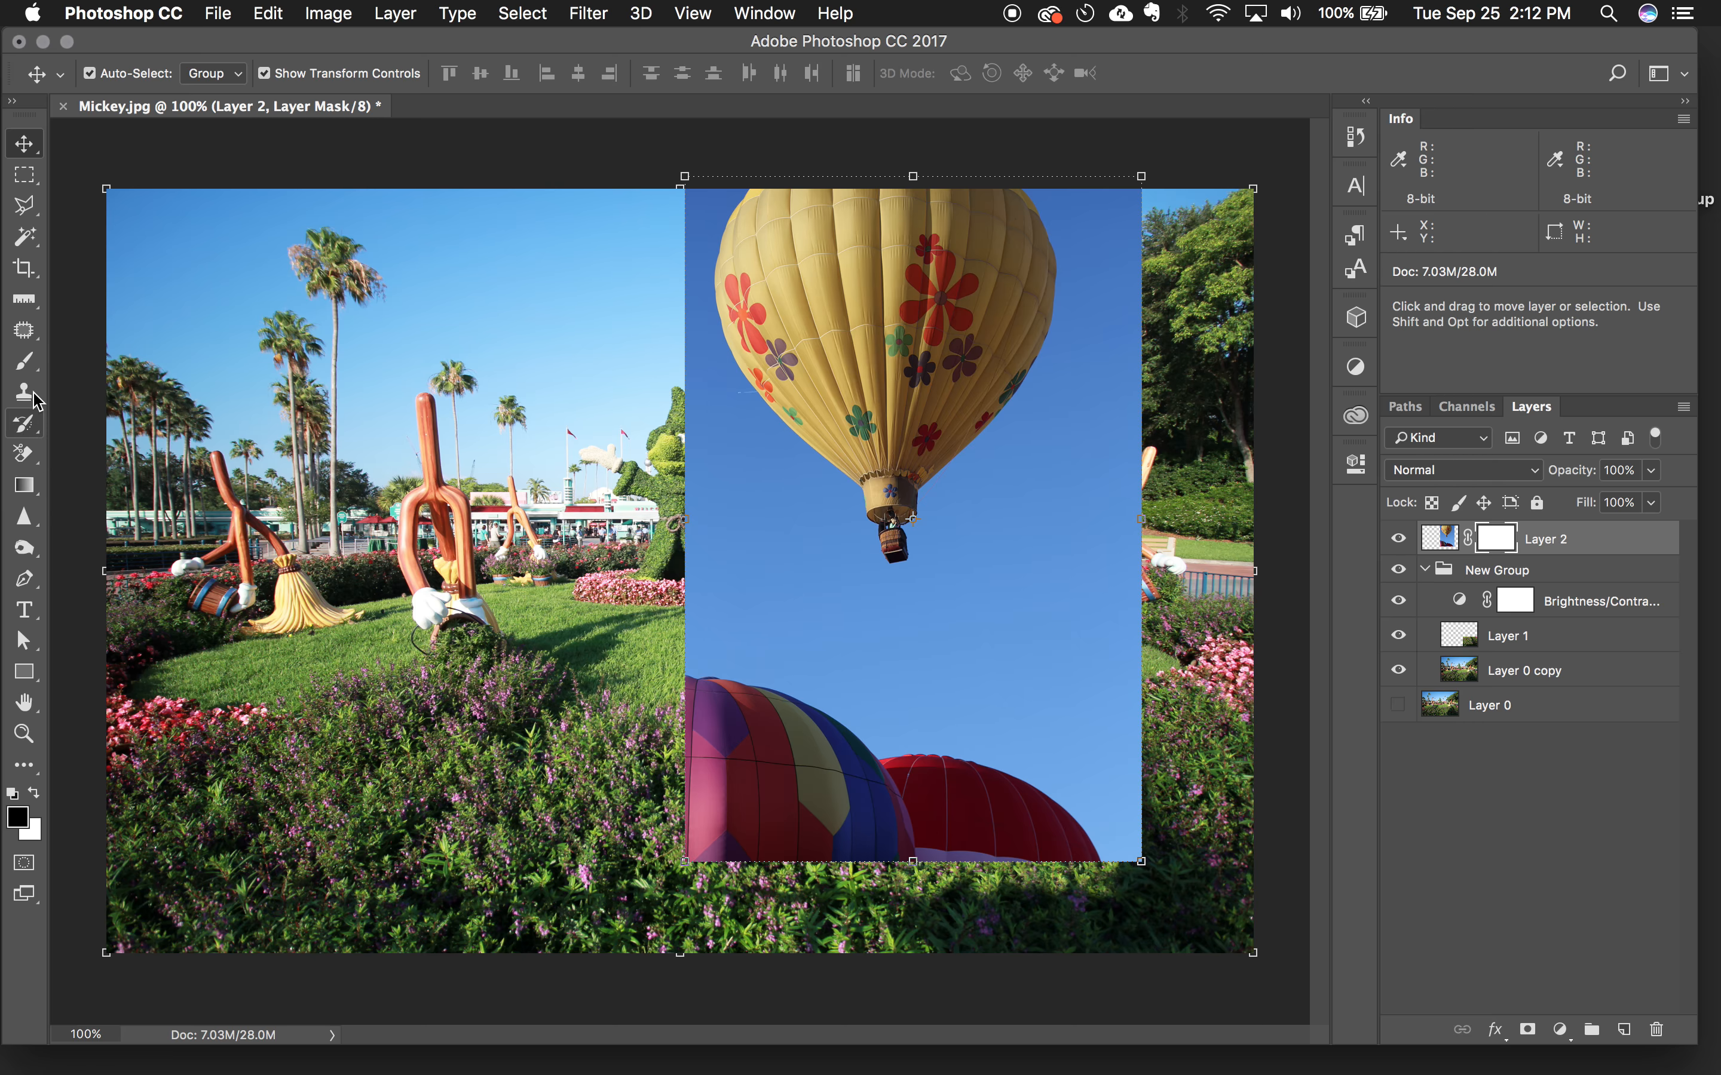
- Choose the Brush tool with black, undo a test stroke on the Layer 2 mask, and set the brush opacity to 100%
{"action": "left_click", "coordinate": [32, 365]}
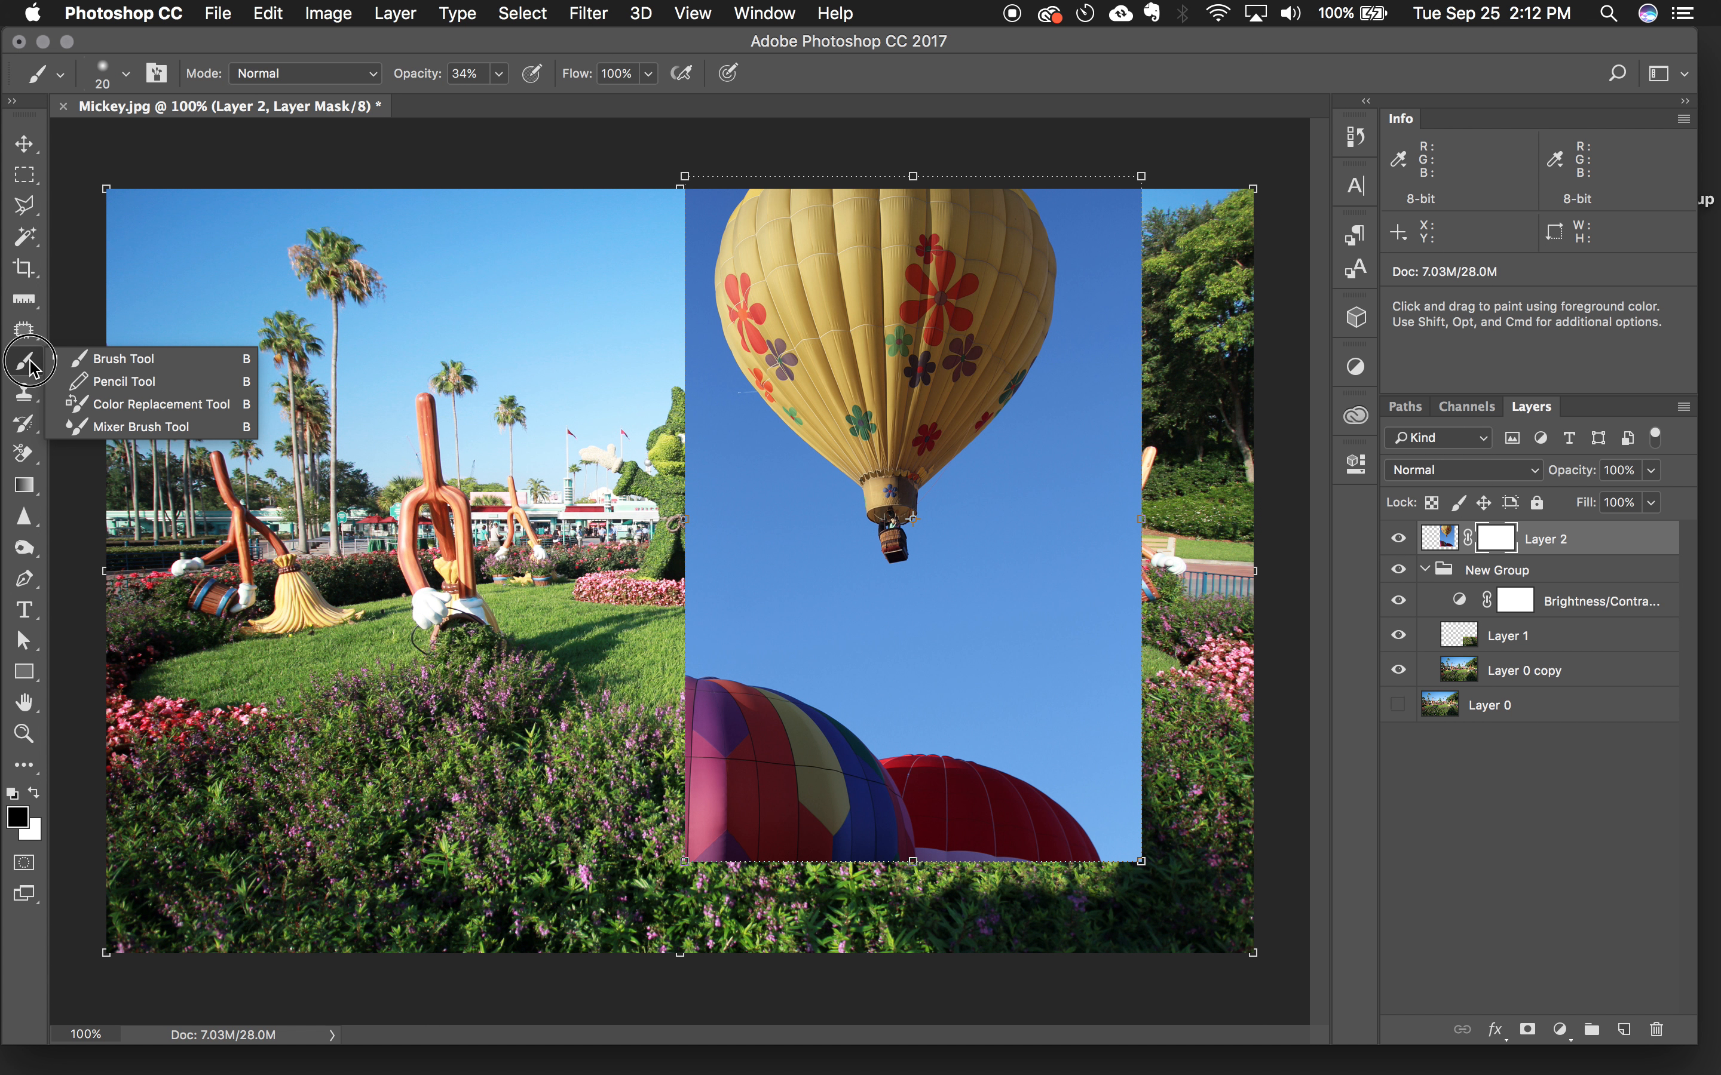
{"action": "left_click", "coordinate": [124, 358]}
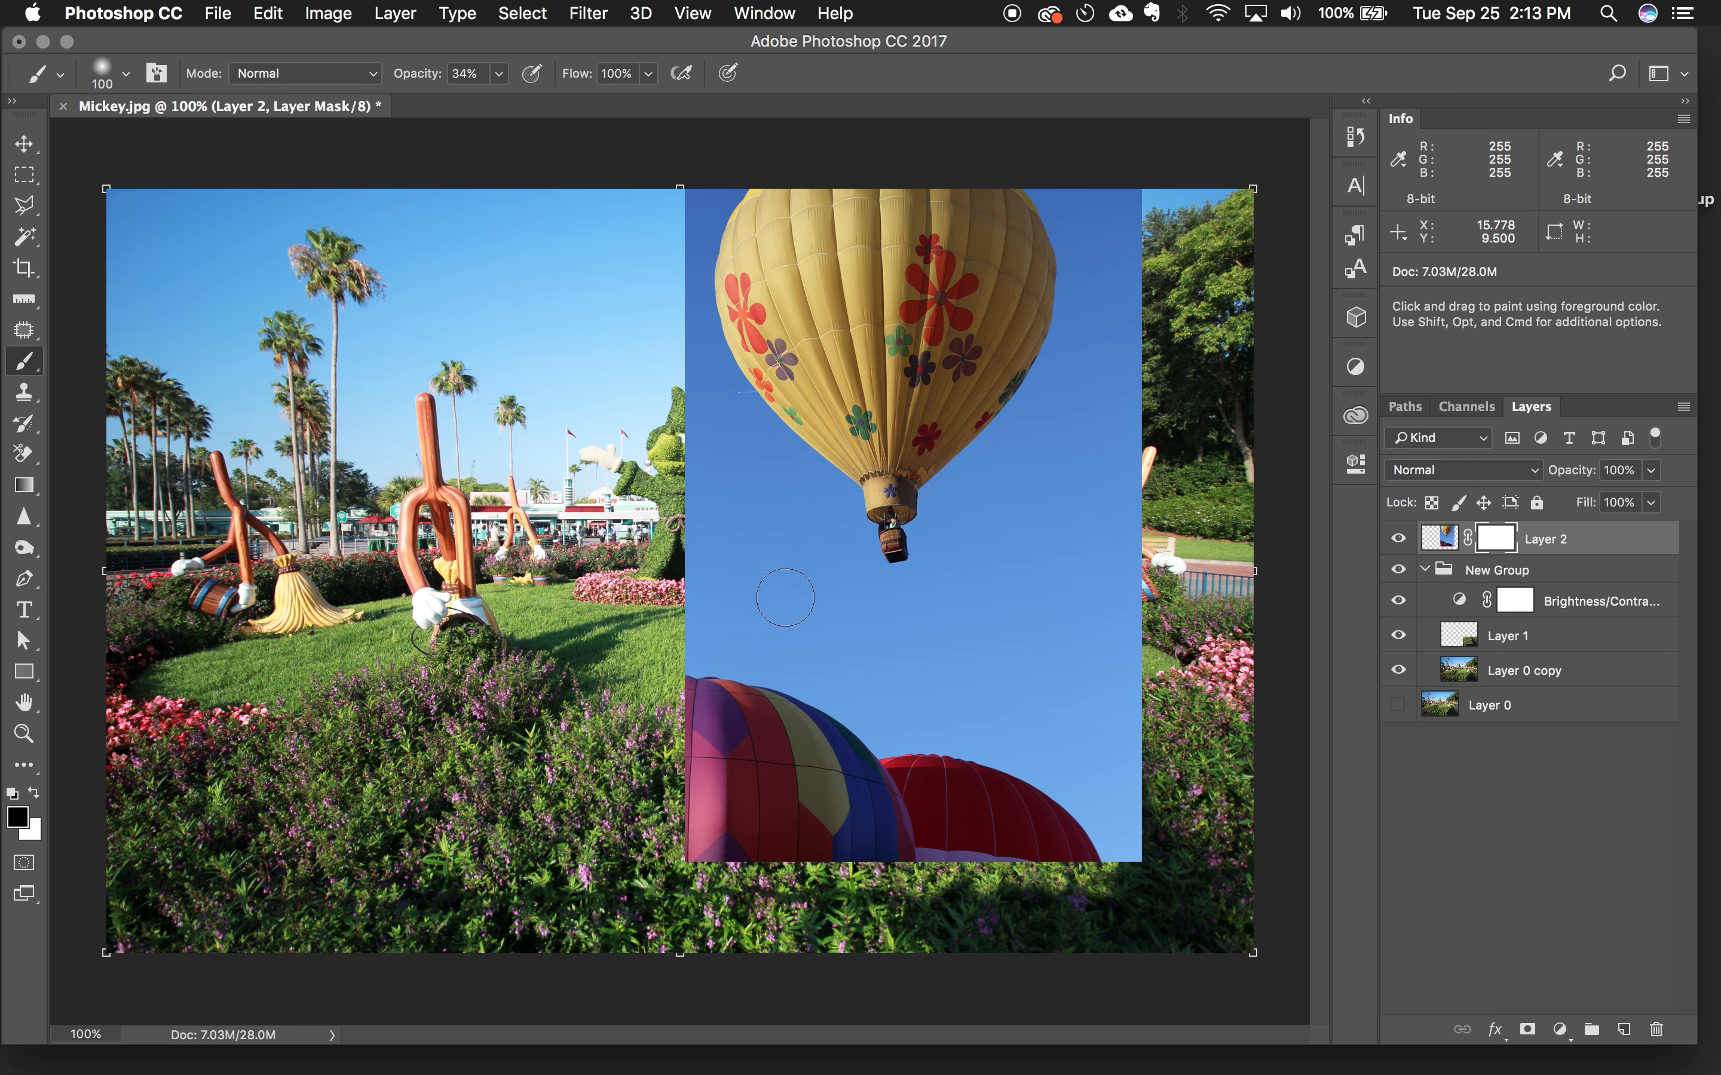
{"action": "left_click_drag", "start_coordinate": [766, 587], "coordinate": [786, 620]}
{"action": "key", "text": "super+z"}
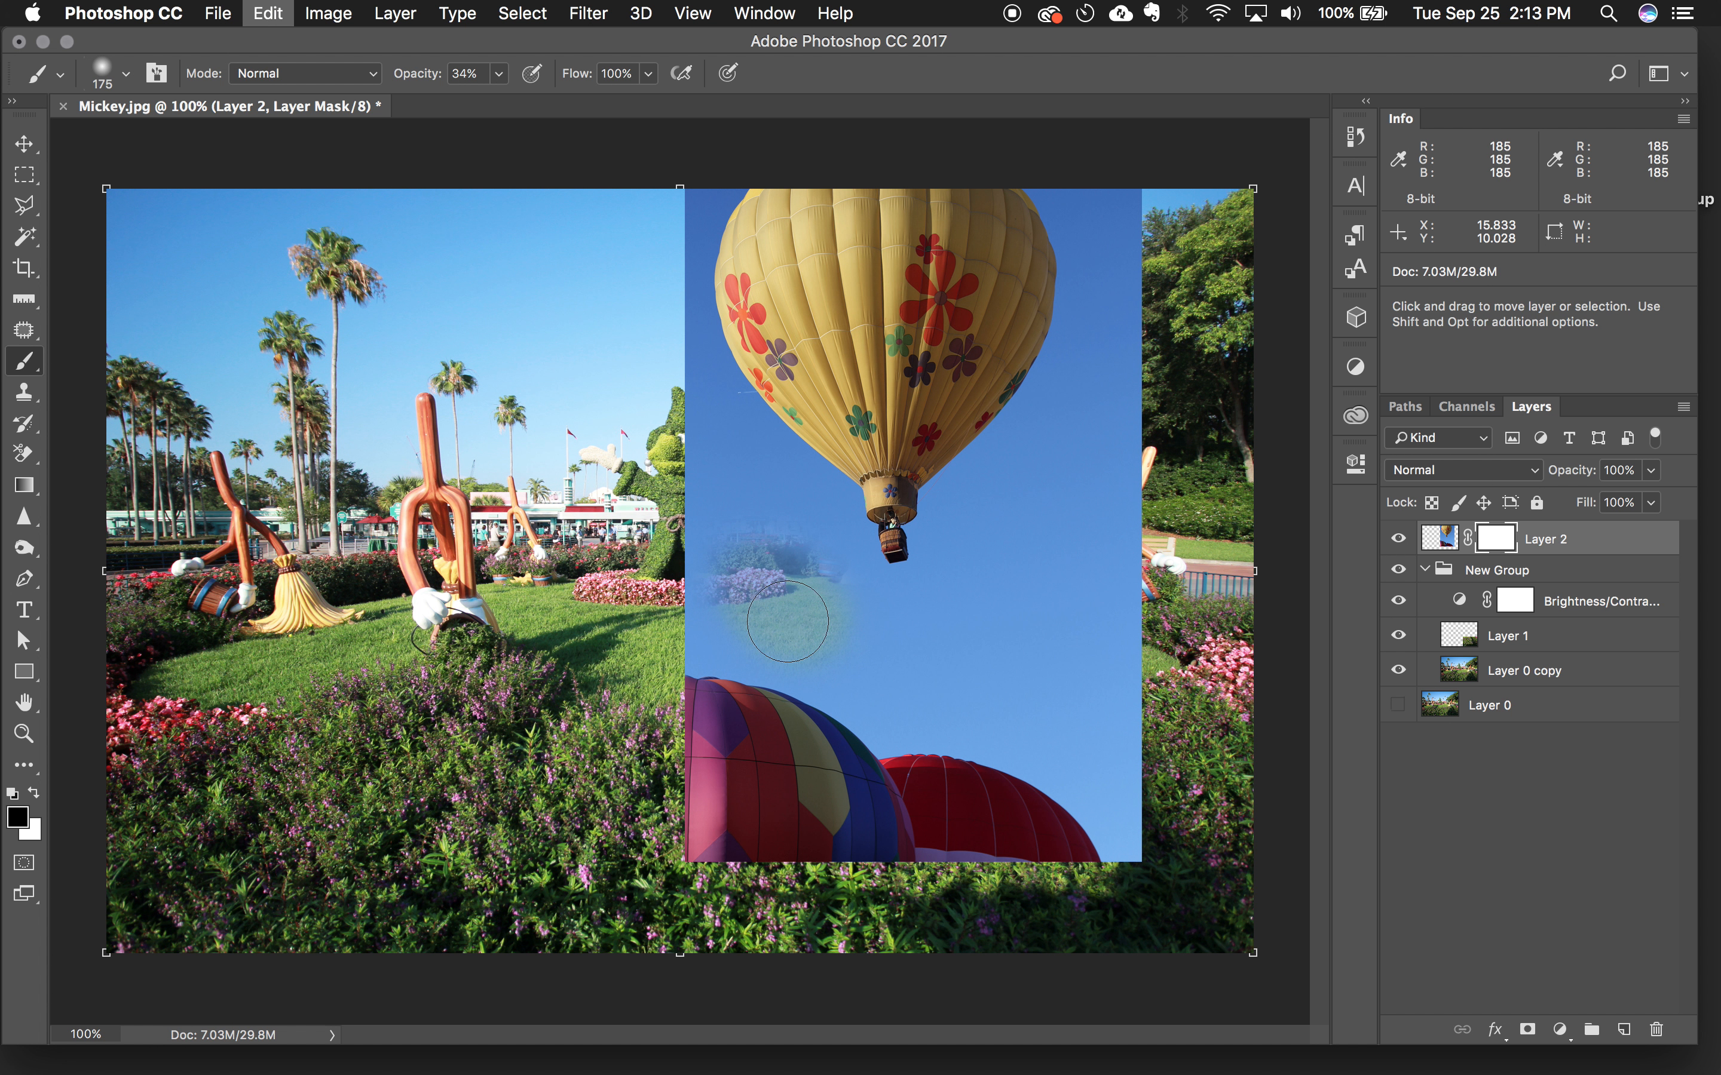
{"action": "left_click", "coordinate": [499, 74]}
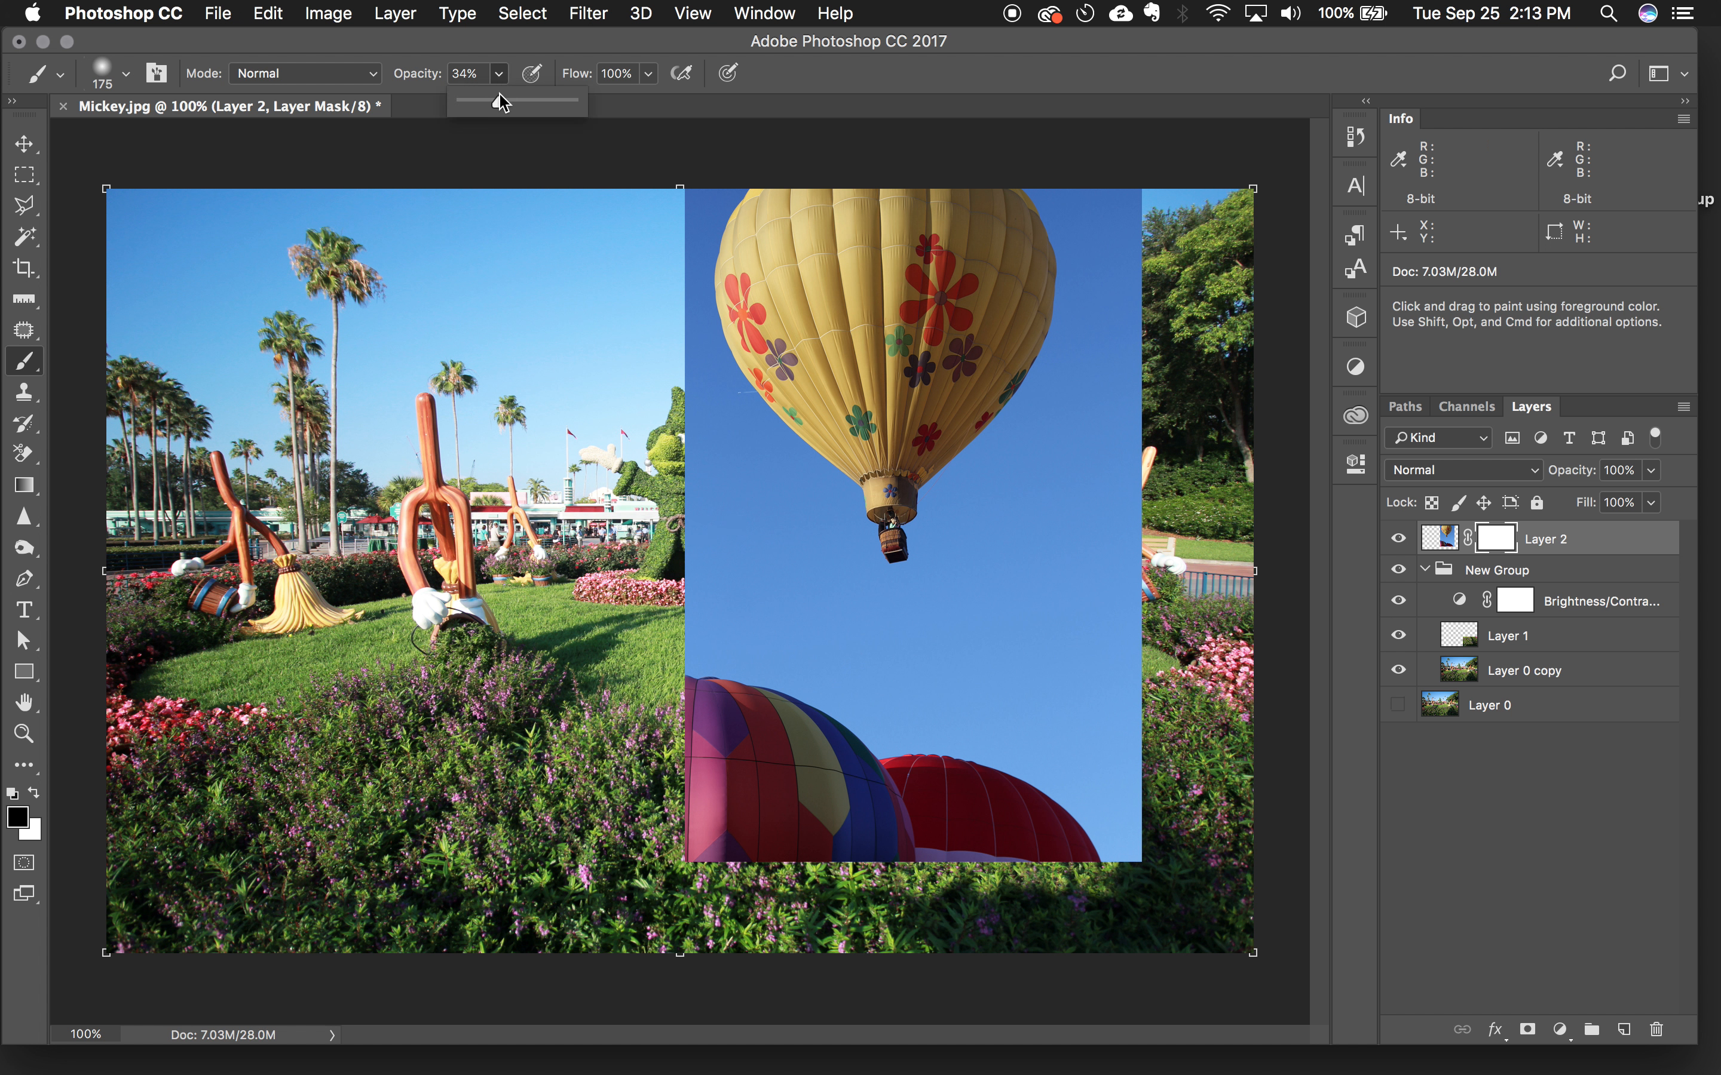
{"action": "left_click_drag", "start_coordinate": [499, 105], "coordinate": [603, 108]}
- Paint black on the Layer 2 mask to hide the lower balloons and the sky around the yellow balloon, using brush size 45 near its edges
{"action": "mouse_move", "coordinate": [757, 591]}
{"action": "left_mouse_down"}
{"action": "mouse_move", "coordinate": [775, 702]}
{"action": "mouse_move", "coordinate": [711, 789]}
{"action": "mouse_move", "coordinate": [668, 754]}
{"action": "mouse_move", "coordinate": [726, 796]}
{"action": "mouse_move", "coordinate": [864, 763]}
{"action": "mouse_move", "coordinate": [1031, 847]}
{"action": "mouse_move", "coordinate": [803, 718]}
{"action": "mouse_move", "coordinate": [1055, 825]}
{"action": "mouse_move", "coordinate": [1101, 731]}
{"action": "mouse_move", "coordinate": [1141, 891]}
{"action": "mouse_move", "coordinate": [1122, 606]}
{"action": "mouse_move", "coordinate": [1029, 684]}
{"action": "mouse_move", "coordinate": [1082, 701]}
{"action": "mouse_move", "coordinate": [1087, 480]}
{"action": "mouse_move", "coordinate": [1006, 511]}
{"action": "mouse_move", "coordinate": [975, 615]}
{"action": "mouse_move", "coordinate": [879, 666]}
{"action": "mouse_move", "coordinate": [940, 614]}
{"action": "mouse_move", "coordinate": [853, 634]}
{"action": "mouse_move", "coordinate": [653, 434]}
{"action": "mouse_move", "coordinate": [758, 491]}
{"action": "mouse_move", "coordinate": [657, 404]}
{"action": "mouse_move", "coordinate": [625, 242]}
{"action": "mouse_move", "coordinate": [658, 197]}
{"action": "mouse_move", "coordinate": [641, 407]}
{"action": "mouse_move", "coordinate": [730, 606]}
{"action": "mouse_move", "coordinate": [921, 606]}
{"action": "mouse_move", "coordinate": [1084, 520]}
{"action": "mouse_move", "coordinate": [1145, 398]}
{"action": "mouse_move", "coordinate": [1156, 178]}
{"action": "mouse_move", "coordinate": [1148, 313]}
{"action": "mouse_move", "coordinate": [1059, 466]}
{"action": "mouse_move", "coordinate": [988, 542]}
{"action": "left_mouse_up"}
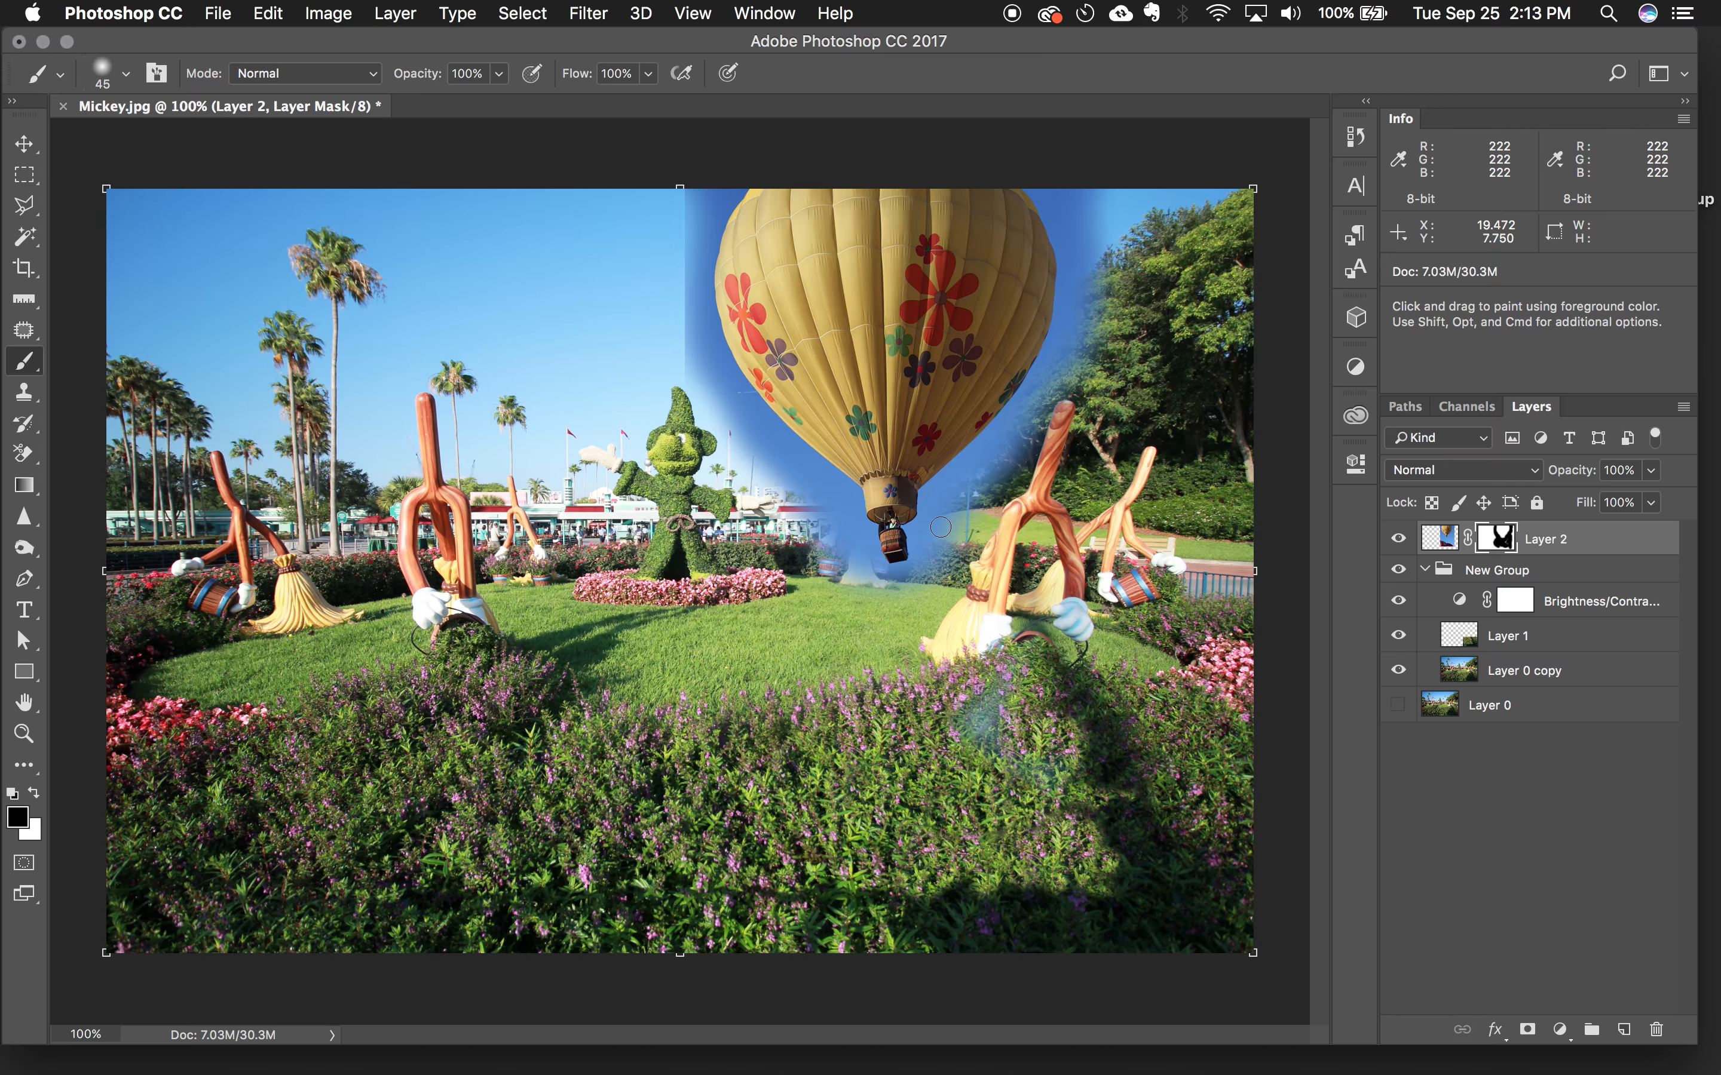
{"action": "mouse_move", "coordinate": [818, 526]}
{"action": "left_mouse_down"}
{"action": "mouse_move", "coordinate": [768, 449]}
{"action": "mouse_move", "coordinate": [773, 497]}
{"action": "mouse_move", "coordinate": [779, 461]}
{"action": "mouse_move", "coordinate": [682, 384]}
{"action": "mouse_move", "coordinate": [743, 414]}
{"action": "mouse_move", "coordinate": [715, 407]}
{"action": "mouse_move", "coordinate": [702, 365]}
{"action": "mouse_move", "coordinate": [699, 235]}
{"action": "mouse_move", "coordinate": [722, 184]}
{"action": "mouse_move", "coordinate": [676, 211]}
{"action": "mouse_move", "coordinate": [668, 337]}
{"action": "mouse_move", "coordinate": [691, 247]}
{"action": "mouse_move", "coordinate": [691, 357]}
{"action": "mouse_move", "coordinate": [691, 285]}
{"action": "left_mouse_up"}
{"action": "left_click_drag", "start_coordinate": [790, 481], "coordinate": [716, 362]}
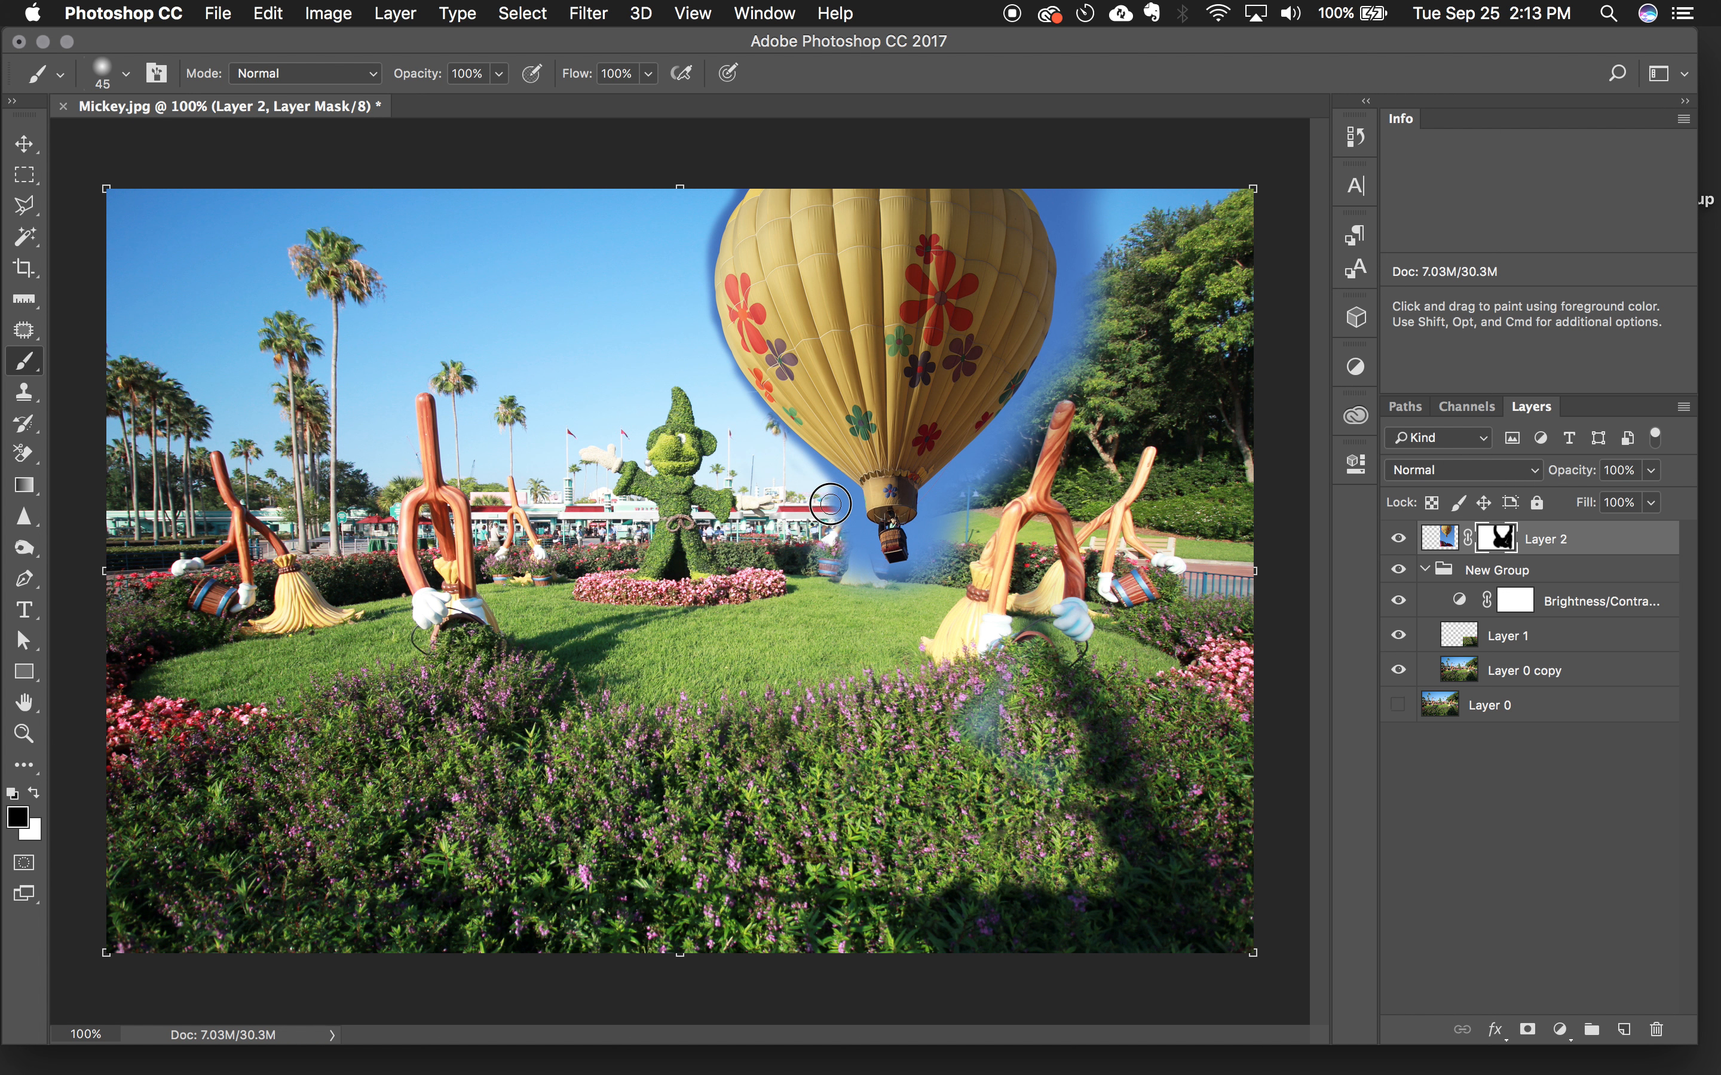
{"action": "mouse_move", "coordinate": [840, 505]}
{"action": "left_mouse_down"}
{"action": "mouse_move", "coordinate": [859, 564]}
{"action": "mouse_move", "coordinate": [856, 534]}
{"action": "mouse_move", "coordinate": [901, 576]}
{"action": "mouse_move", "coordinate": [926, 559]}
{"action": "mouse_move", "coordinate": [927, 506]}
{"action": "mouse_move", "coordinate": [959, 507]}
{"action": "mouse_move", "coordinate": [959, 543]}
{"action": "mouse_move", "coordinate": [930, 574]}
{"action": "mouse_move", "coordinate": [865, 602]}
{"action": "mouse_move", "coordinate": [822, 559]}
{"action": "mouse_move", "coordinate": [885, 589]}
{"action": "left_mouse_up"}
{"action": "mouse_move", "coordinate": [949, 498]}
{"action": "left_mouse_down"}
{"action": "mouse_move", "coordinate": [1050, 394]}
{"action": "mouse_move", "coordinate": [959, 538]}
{"action": "mouse_move", "coordinate": [1100, 303]}
{"action": "mouse_move", "coordinate": [1085, 355]}
{"action": "mouse_move", "coordinate": [1097, 197]}
{"action": "mouse_move", "coordinate": [1074, 316]}
{"action": "left_mouse_up"}
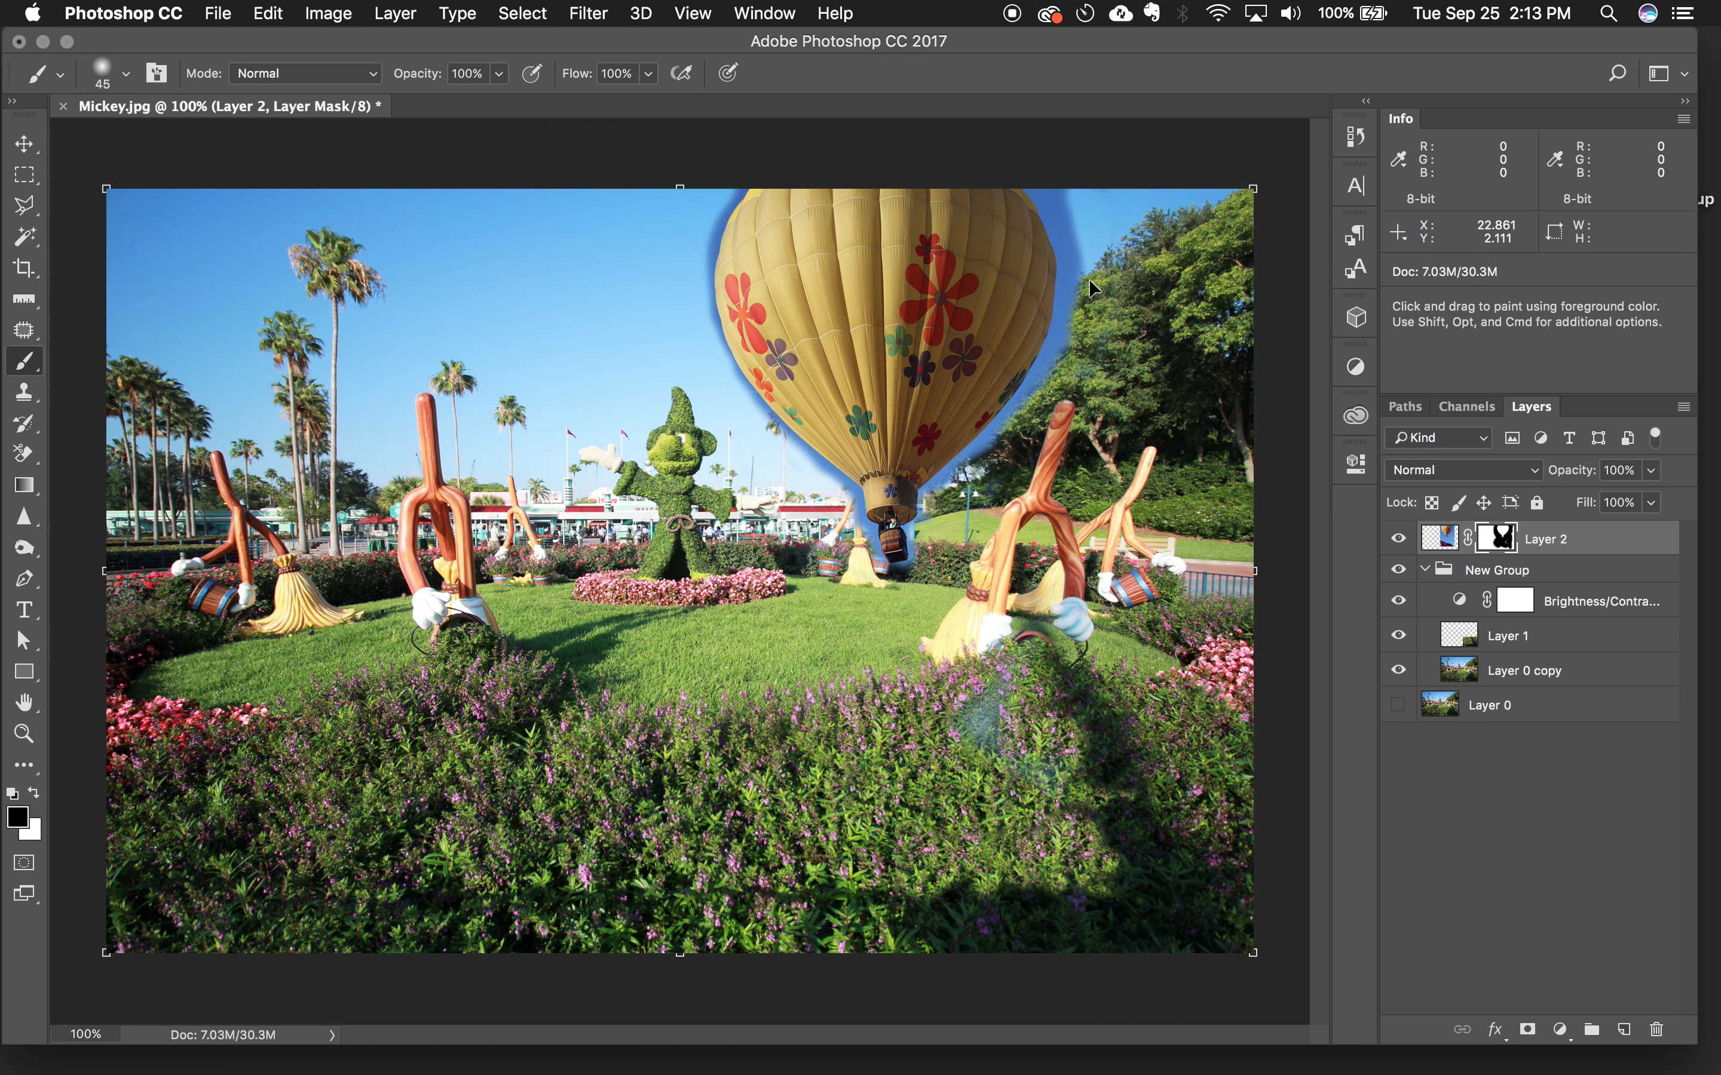
- Scale the masked balloon on Layer 2 down further and move it up into the sky between the palms and trees
{"action": "key", "text": "v"}
{"action": "left_click_drag", "start_coordinate": [1143, 179], "coordinate": [995, 355]}
{"action": "left_click_drag", "start_coordinate": [897, 429], "coordinate": [887, 242]}
{"action": "key", "text": "Return"}
- Paint black on the Layer 2 mask with a size 15 brush to hide the dark blue fringe along the balloon's left edge and around the basket
{"action": "key", "text": "space"}
{"action": "key", "text": "super+space"}
{"action": "left_click_drag", "start_coordinate": [756, 182], "coordinate": [1070, 459]}
{"action": "scroll", "coordinate": [715, 586], "scroll_direction": "left", "scroll_amount": 5}
{"action": "scroll", "coordinate": [715, 587], "scroll_direction": "up", "scroll_amount": 3}
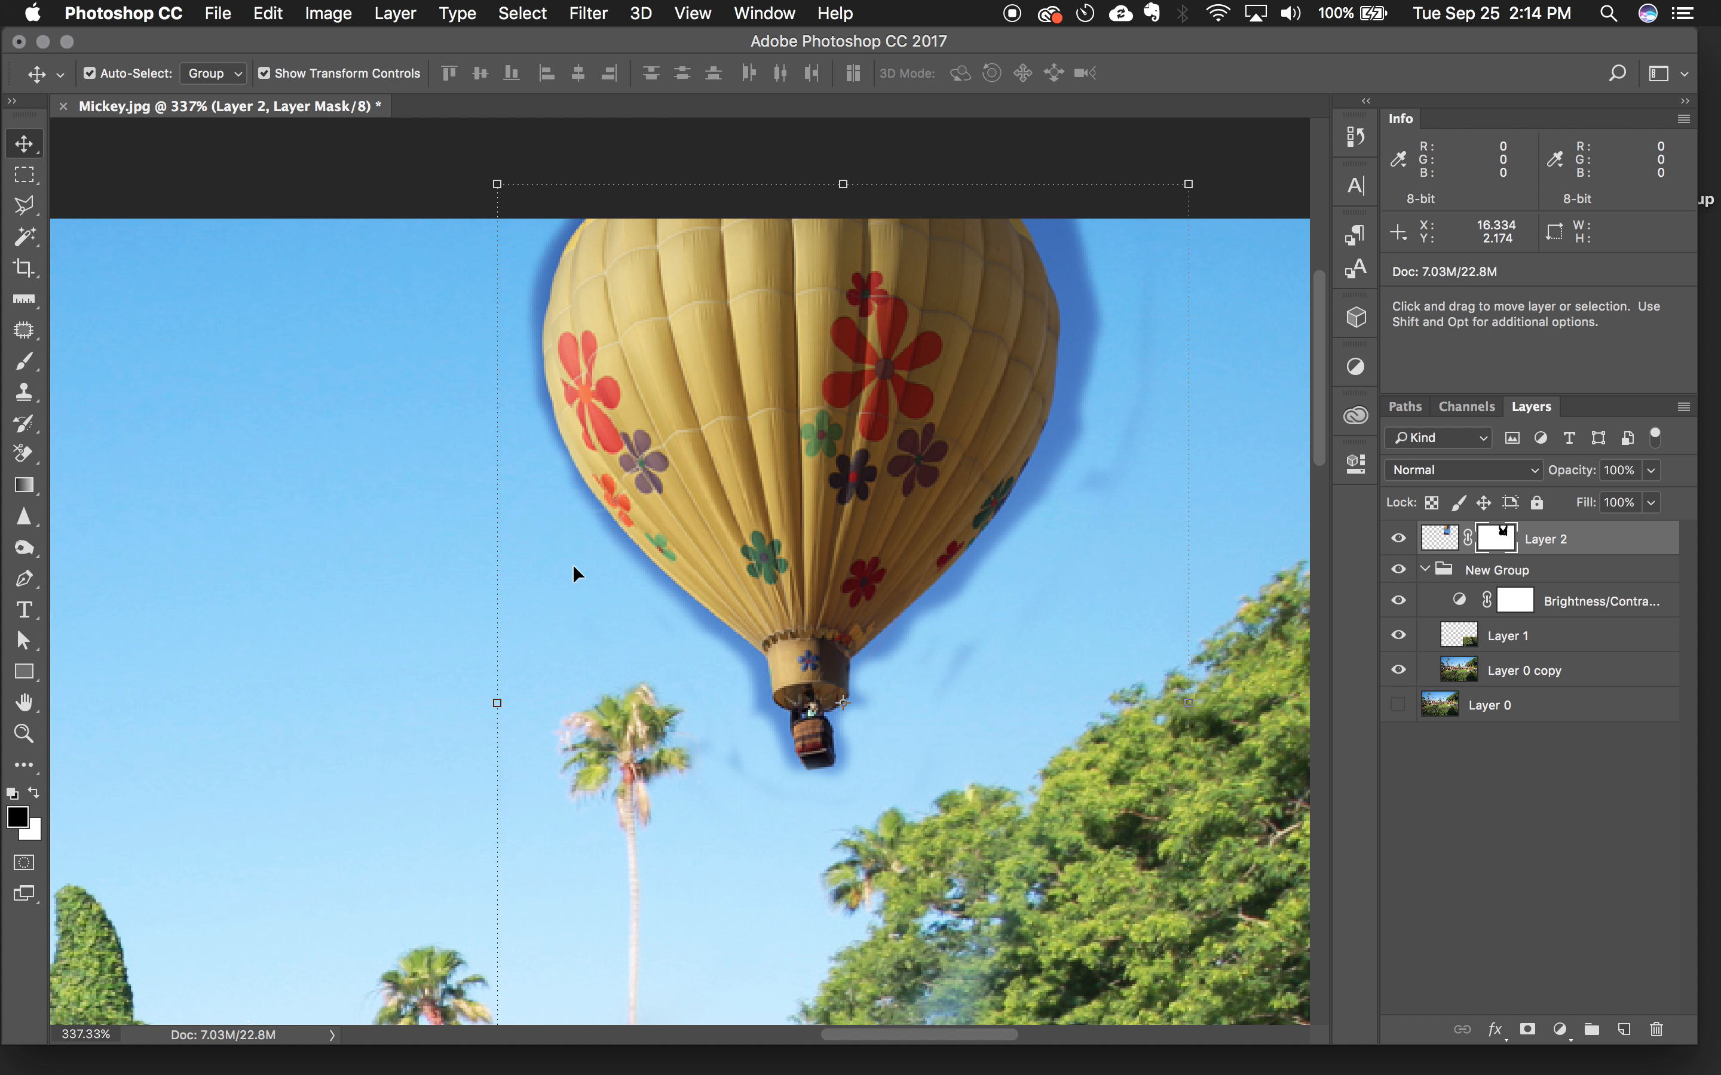
{"action": "left_click", "coordinate": [26, 363]}
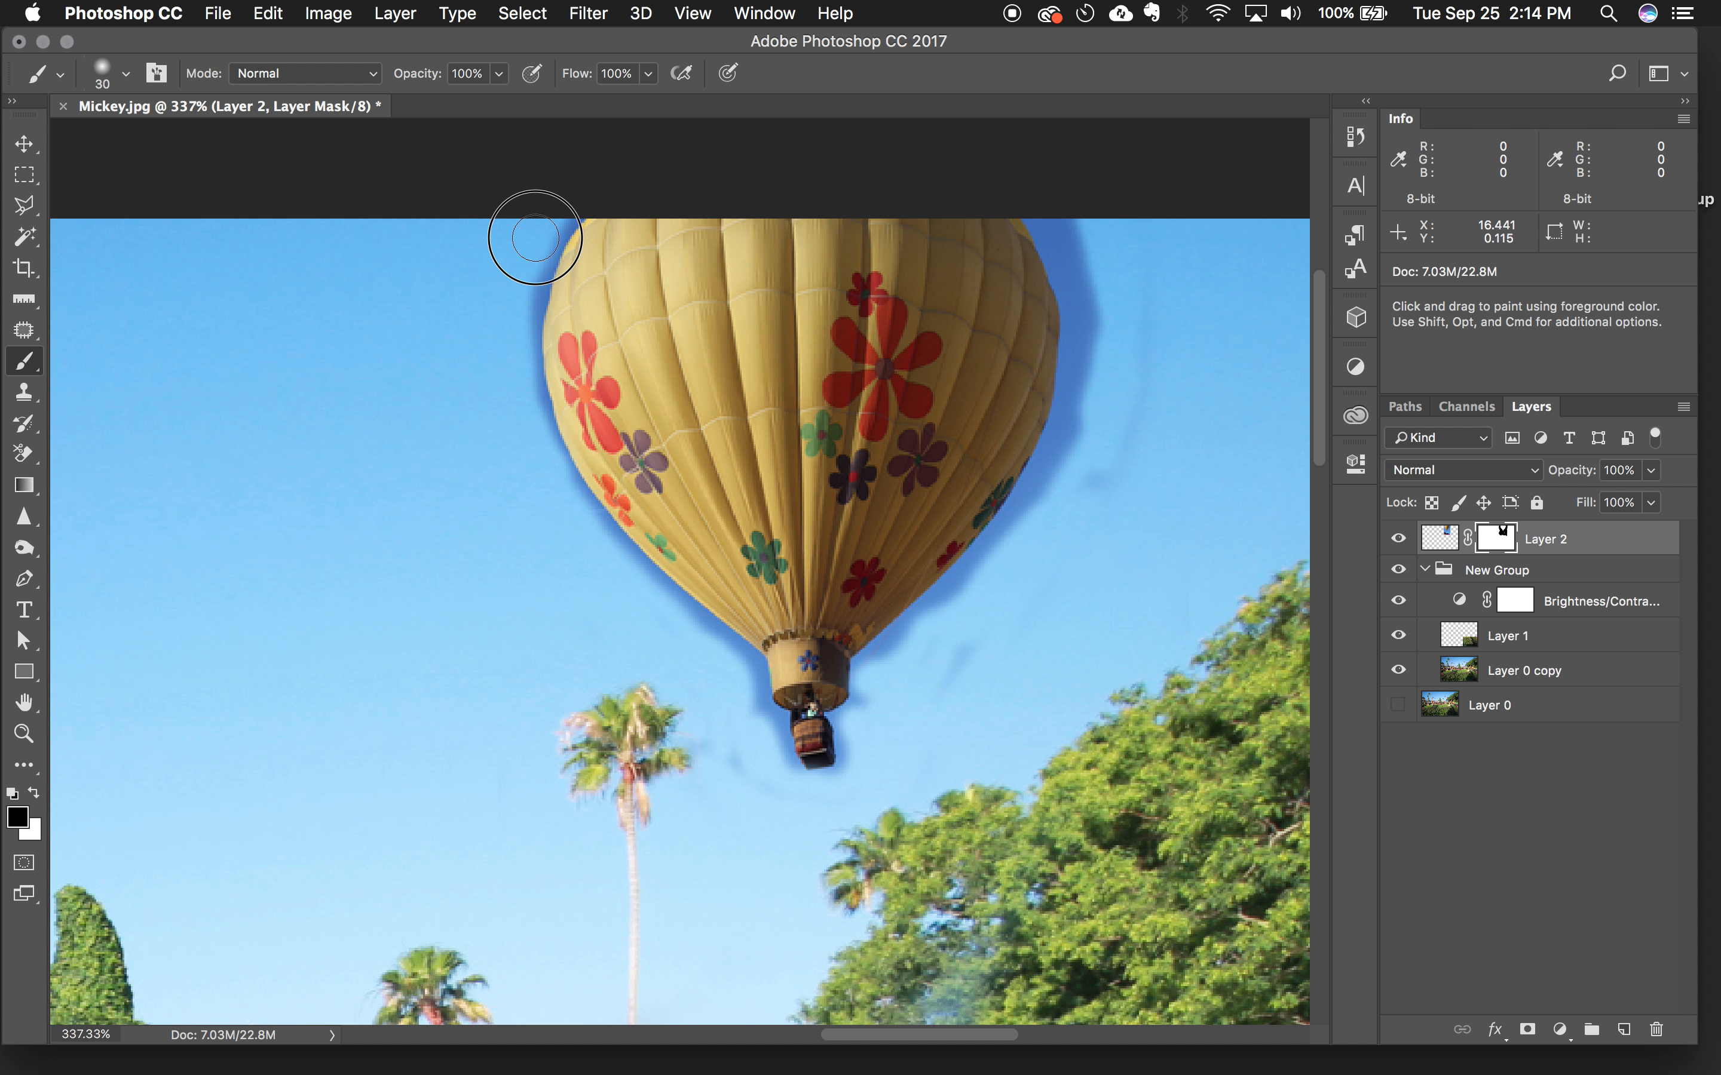
{"action": "mouse_move", "coordinate": [516, 257]}
{"action": "left_mouse_down"}
{"action": "mouse_move", "coordinate": [554, 218]}
{"action": "mouse_move", "coordinate": [512, 339]}
{"action": "mouse_move", "coordinate": [562, 225]}
{"action": "mouse_move", "coordinate": [515, 382]}
{"action": "mouse_move", "coordinate": [510, 341]}
{"action": "left_mouse_up"}
{"action": "key", "text": "super+z"}
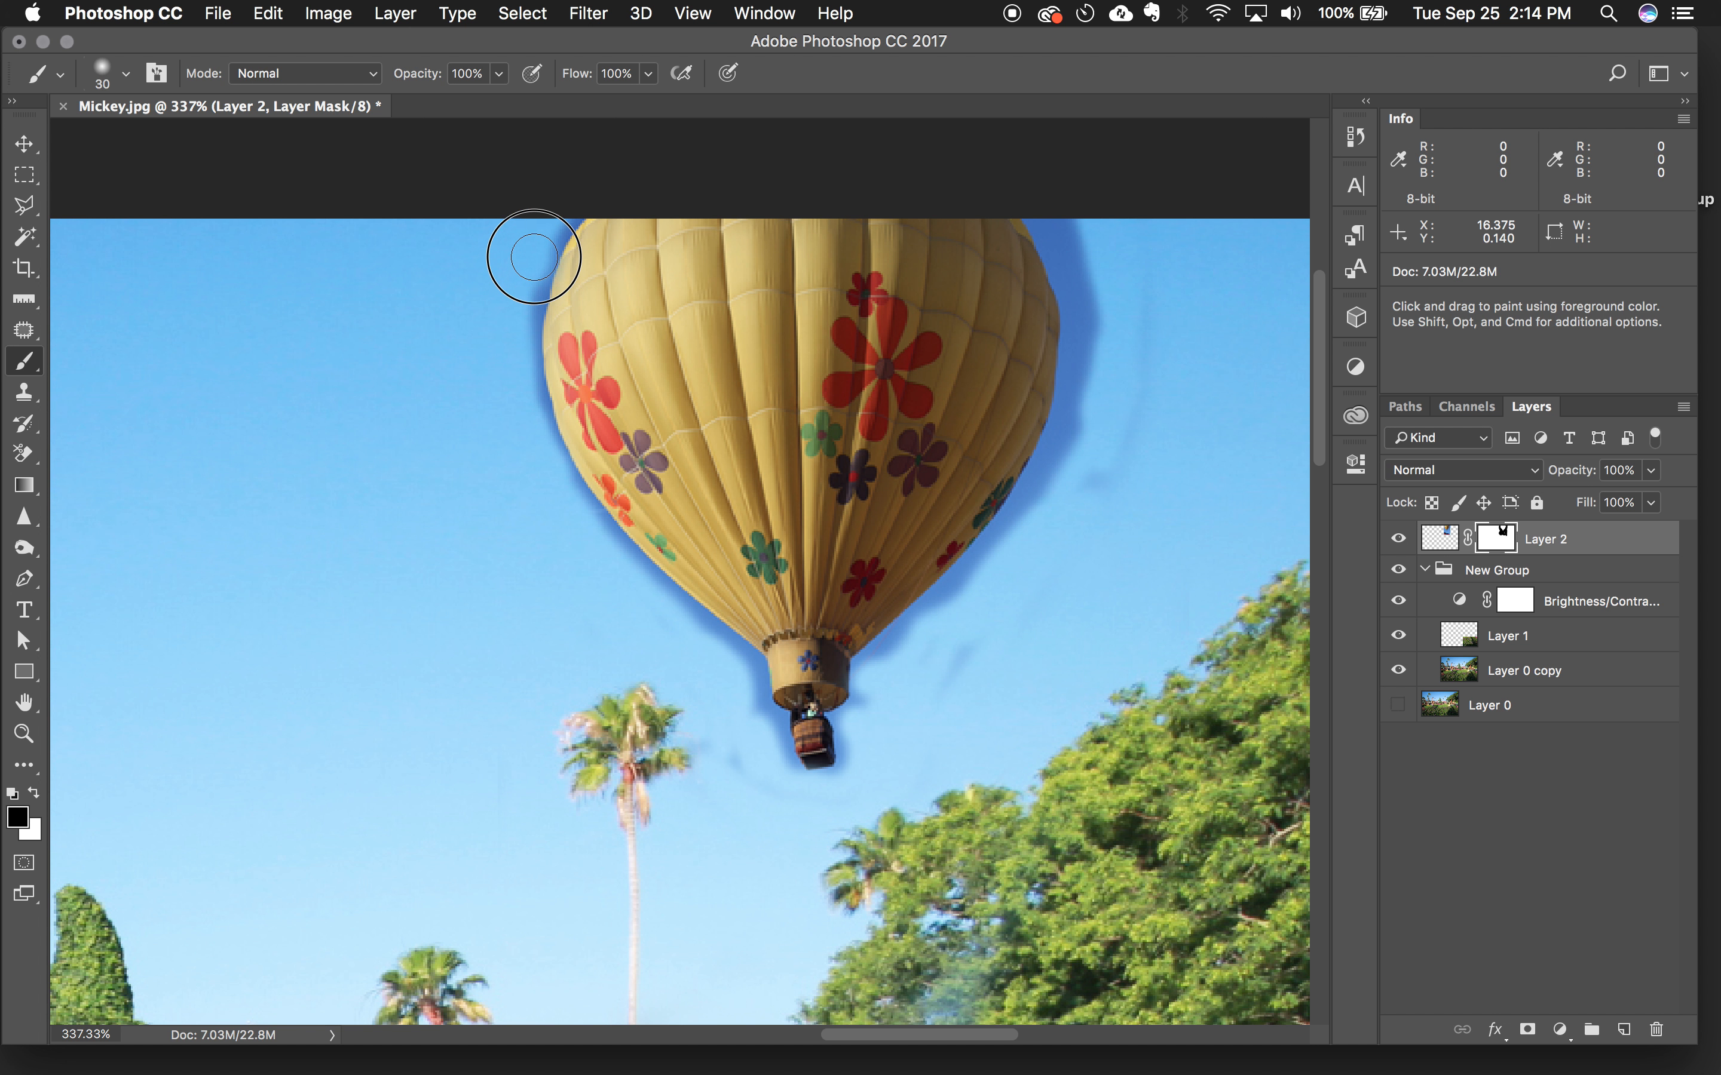
{"action": "left_click", "coordinate": [558, 225]}
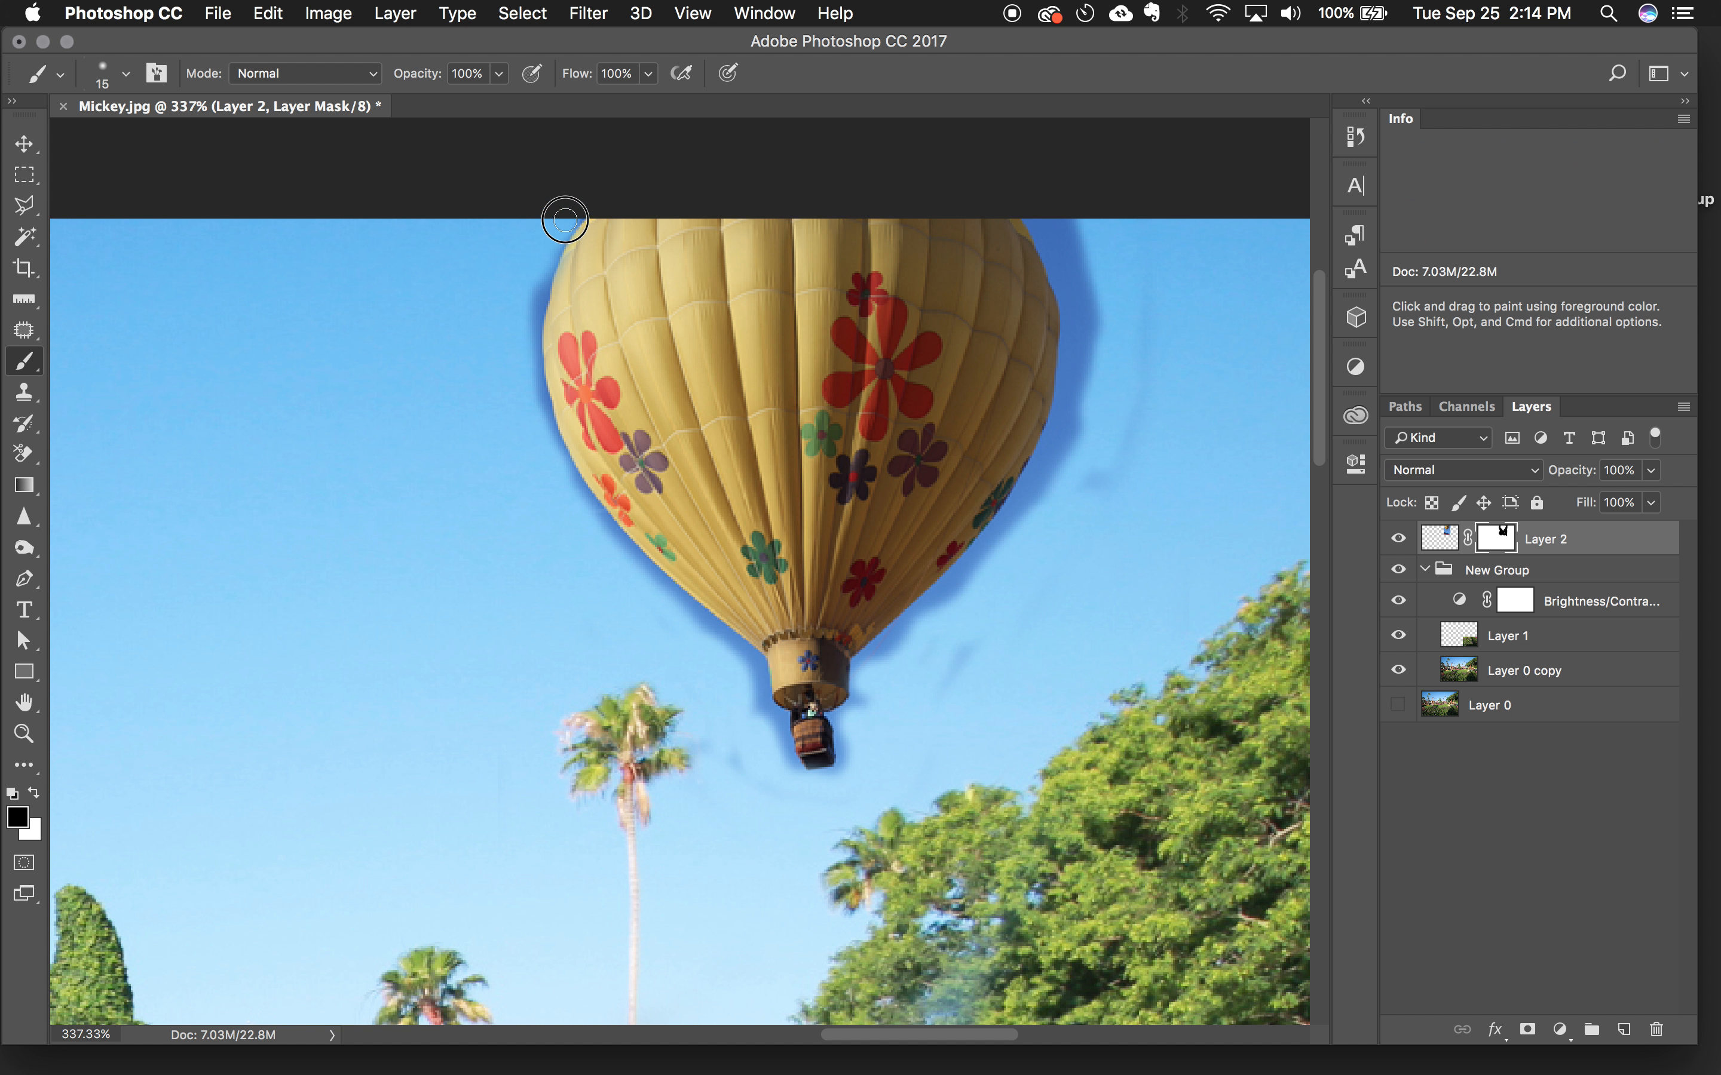
{"action": "left_click_drag", "start_coordinate": [529, 338], "coordinate": [529, 382]}
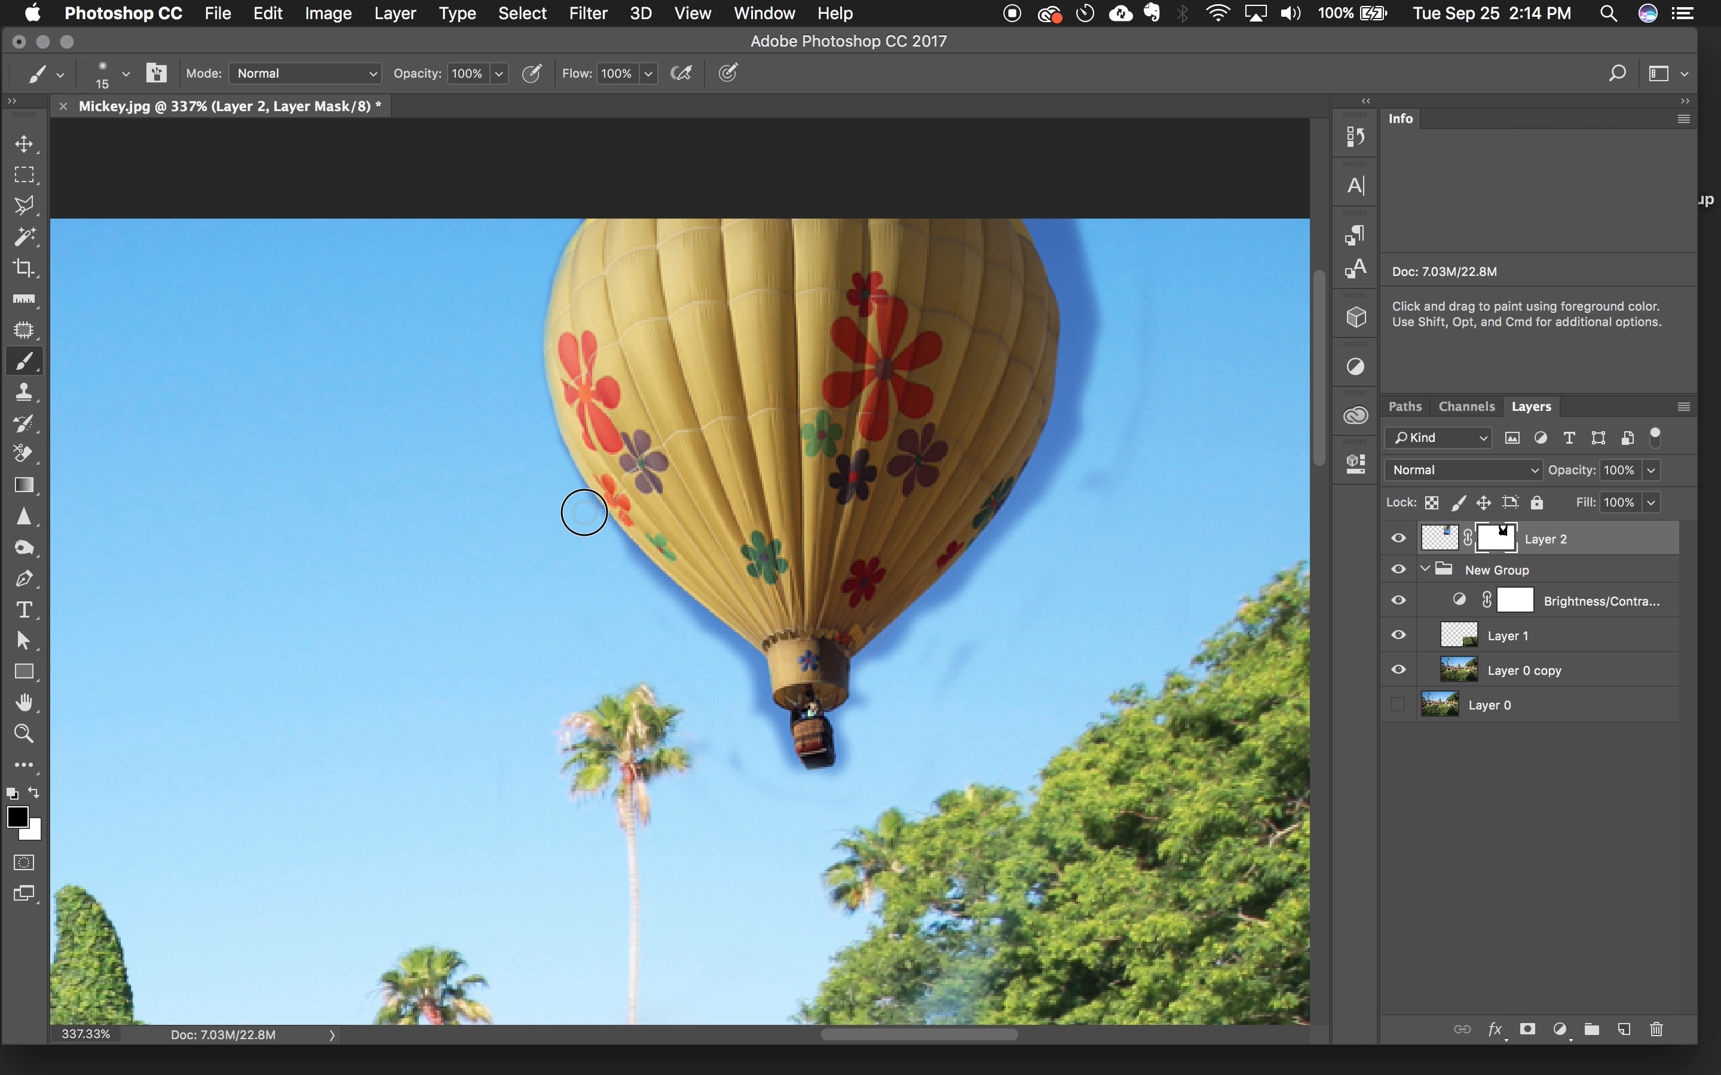
{"action": "left_click_drag", "start_coordinate": [631, 564], "coordinate": [583, 510]}
{"action": "mouse_move", "coordinate": [687, 629]}
{"action": "left_mouse_down"}
{"action": "mouse_move", "coordinate": [622, 552]}
{"action": "mouse_move", "coordinate": [752, 664]}
{"action": "mouse_move", "coordinate": [759, 722]}
{"action": "mouse_move", "coordinate": [755, 671]}
{"action": "mouse_move", "coordinate": [781, 730]}
{"action": "mouse_move", "coordinate": [756, 826]}
{"action": "mouse_move", "coordinate": [727, 783]}
{"action": "mouse_move", "coordinate": [728, 727]}
{"action": "mouse_move", "coordinate": [764, 783]}
{"action": "mouse_move", "coordinate": [842, 779]}
{"action": "mouse_move", "coordinate": [860, 669]}
{"action": "mouse_move", "coordinate": [958, 580]}
{"action": "mouse_move", "coordinate": [953, 626]}
{"action": "left_mouse_up"}
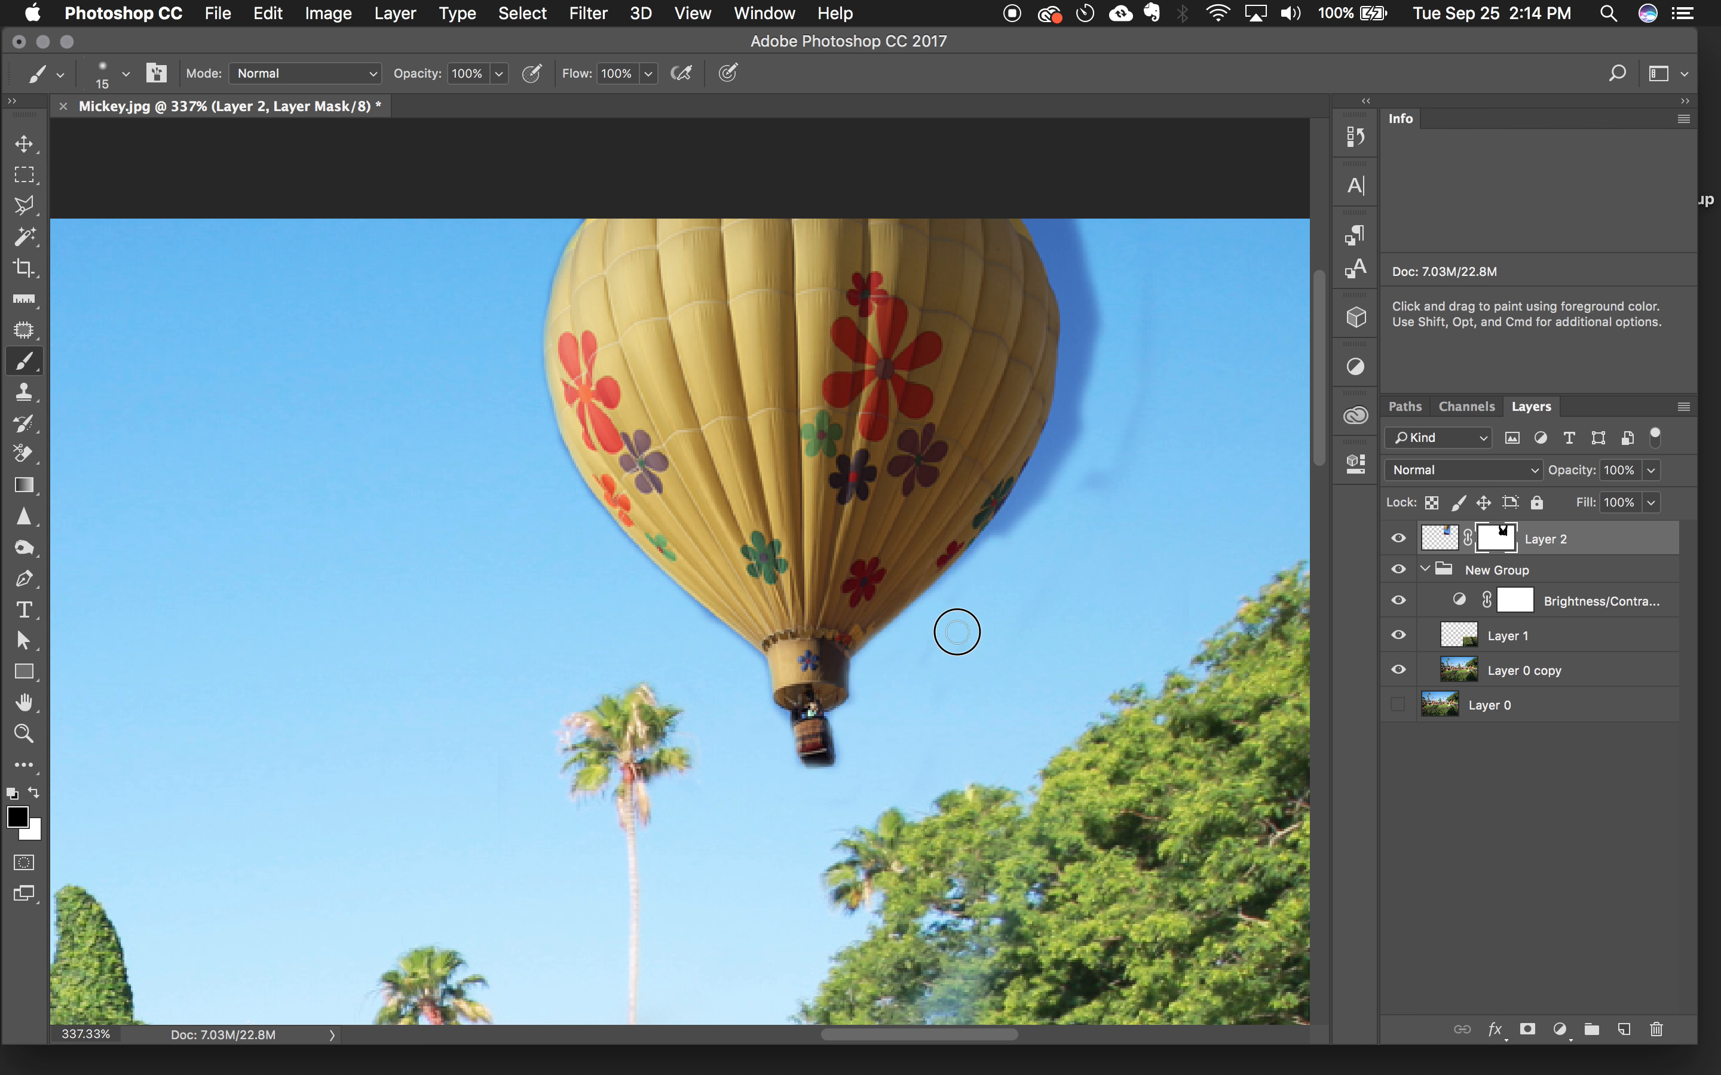
- Paint out the blue fringe along the balloon's right edge on the mask, undo the overpainted left-edge stroke, and retouch the left edge
{"action": "left_click_drag", "start_coordinate": [1024, 526], "coordinate": [1070, 406]}
{"action": "mouse_move", "coordinate": [1026, 493]}
{"action": "left_mouse_down"}
{"action": "mouse_move", "coordinate": [1086, 325]}
{"action": "mouse_move", "coordinate": [1085, 446]}
{"action": "mouse_move", "coordinate": [1090, 304]}
{"action": "mouse_move", "coordinate": [1071, 409]}
{"action": "mouse_move", "coordinate": [1077, 296]}
{"action": "mouse_move", "coordinate": [1073, 359]}
{"action": "mouse_move", "coordinate": [1063, 273]}
{"action": "mouse_move", "coordinate": [1030, 218]}
{"action": "mouse_move", "coordinate": [1096, 294]}
{"action": "left_mouse_up"}
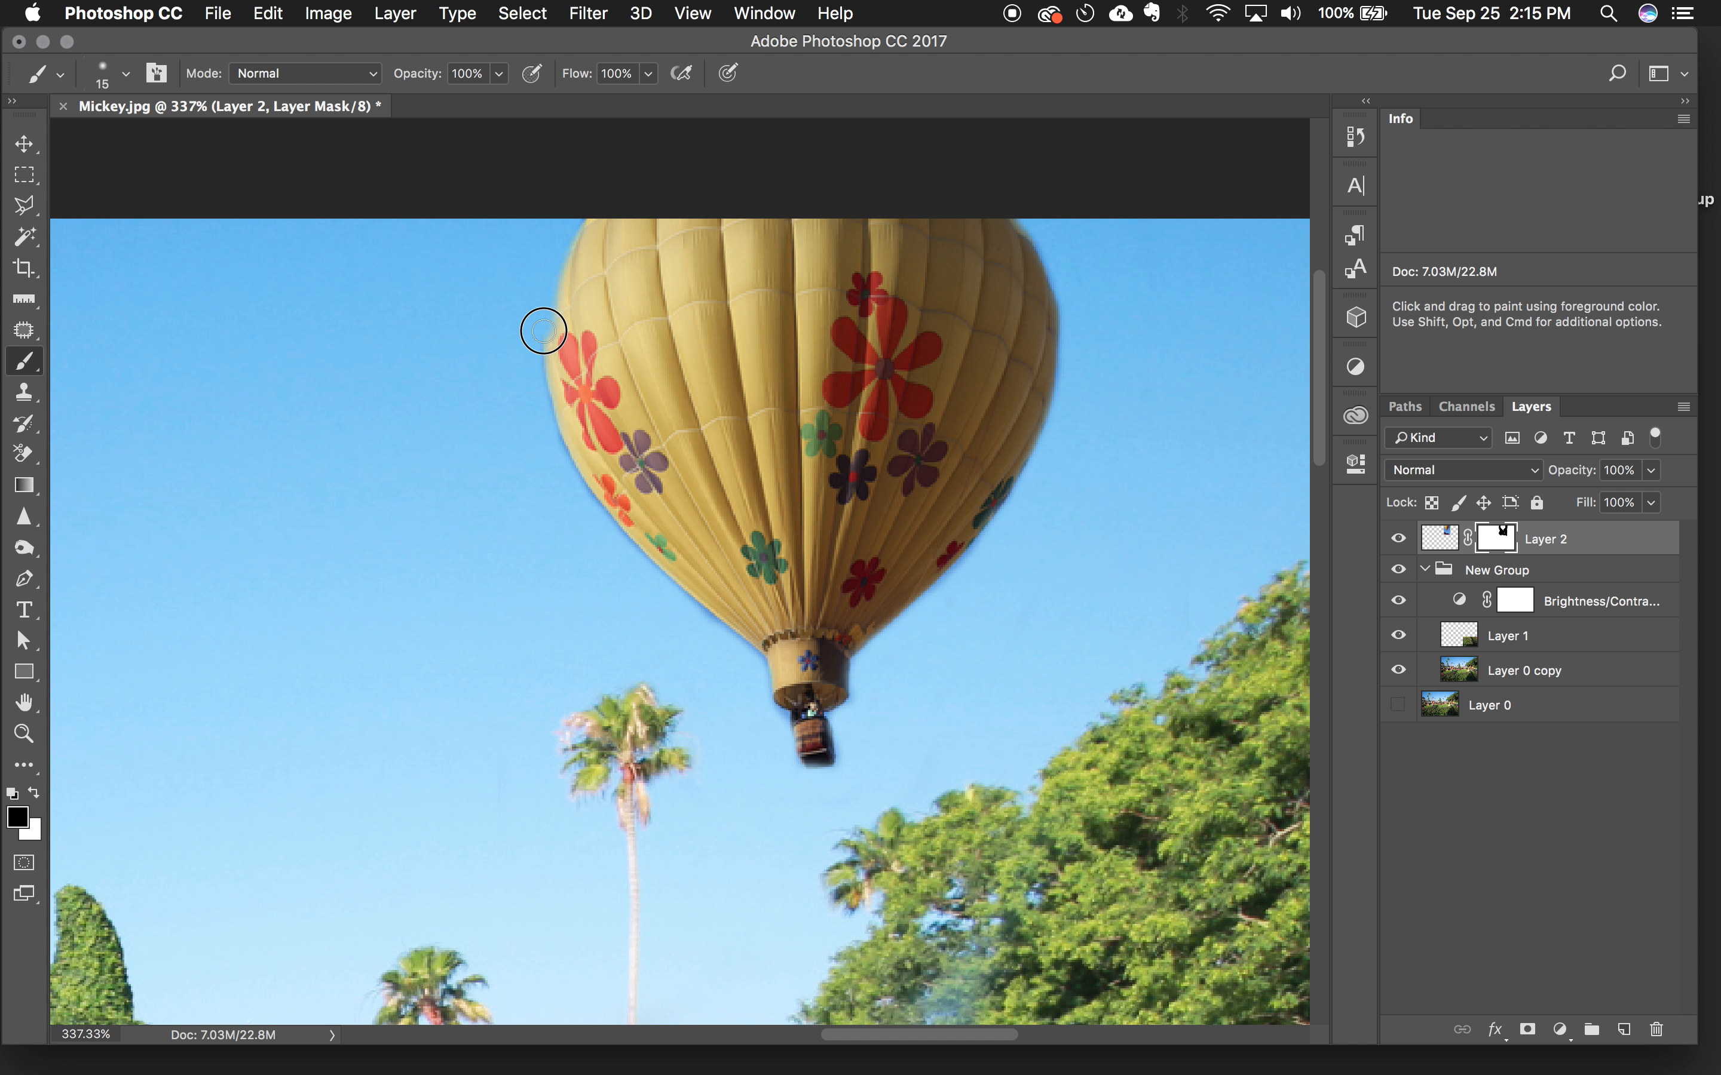
{"action": "key", "text": "super+z"}
{"action": "left_click_drag", "start_coordinate": [571, 206], "coordinate": [574, 209]}
{"action": "mouse_move", "coordinate": [533, 322]}
{"action": "left_mouse_down"}
{"action": "mouse_move", "coordinate": [542, 440]}
{"action": "mouse_move", "coordinate": [608, 535]}
{"action": "mouse_move", "coordinate": [587, 518]}
{"action": "mouse_move", "coordinate": [754, 667]}
{"action": "mouse_move", "coordinate": [777, 725]}
{"action": "mouse_move", "coordinate": [751, 664]}
{"action": "left_mouse_up"}
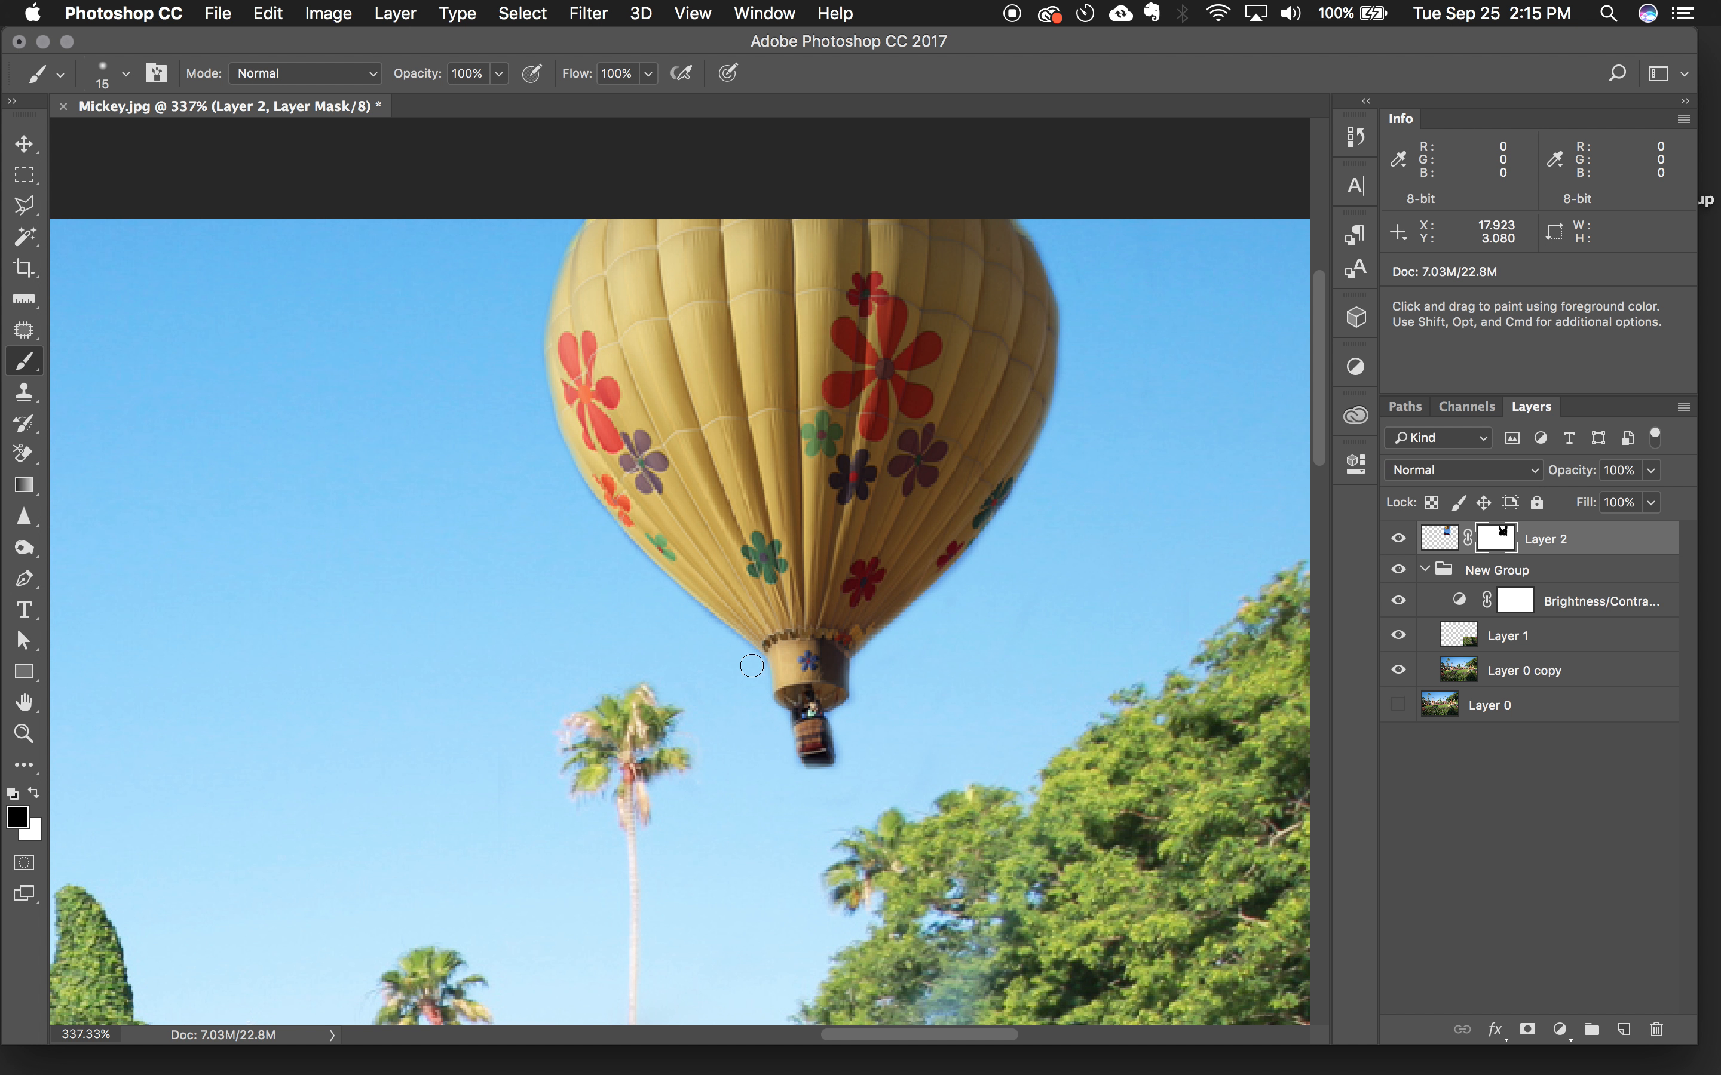
- Add a Brightness/Contrast adjustment layer above Layer 2 and set its brightness to 18
{"action": "key", "text": "super+minus"}
{"action": "key", "text": "super+minus"}
{"action": "key", "text": "super+minus"}
{"action": "key", "text": "super+minus"}
{"action": "key", "text": "super+plus"}
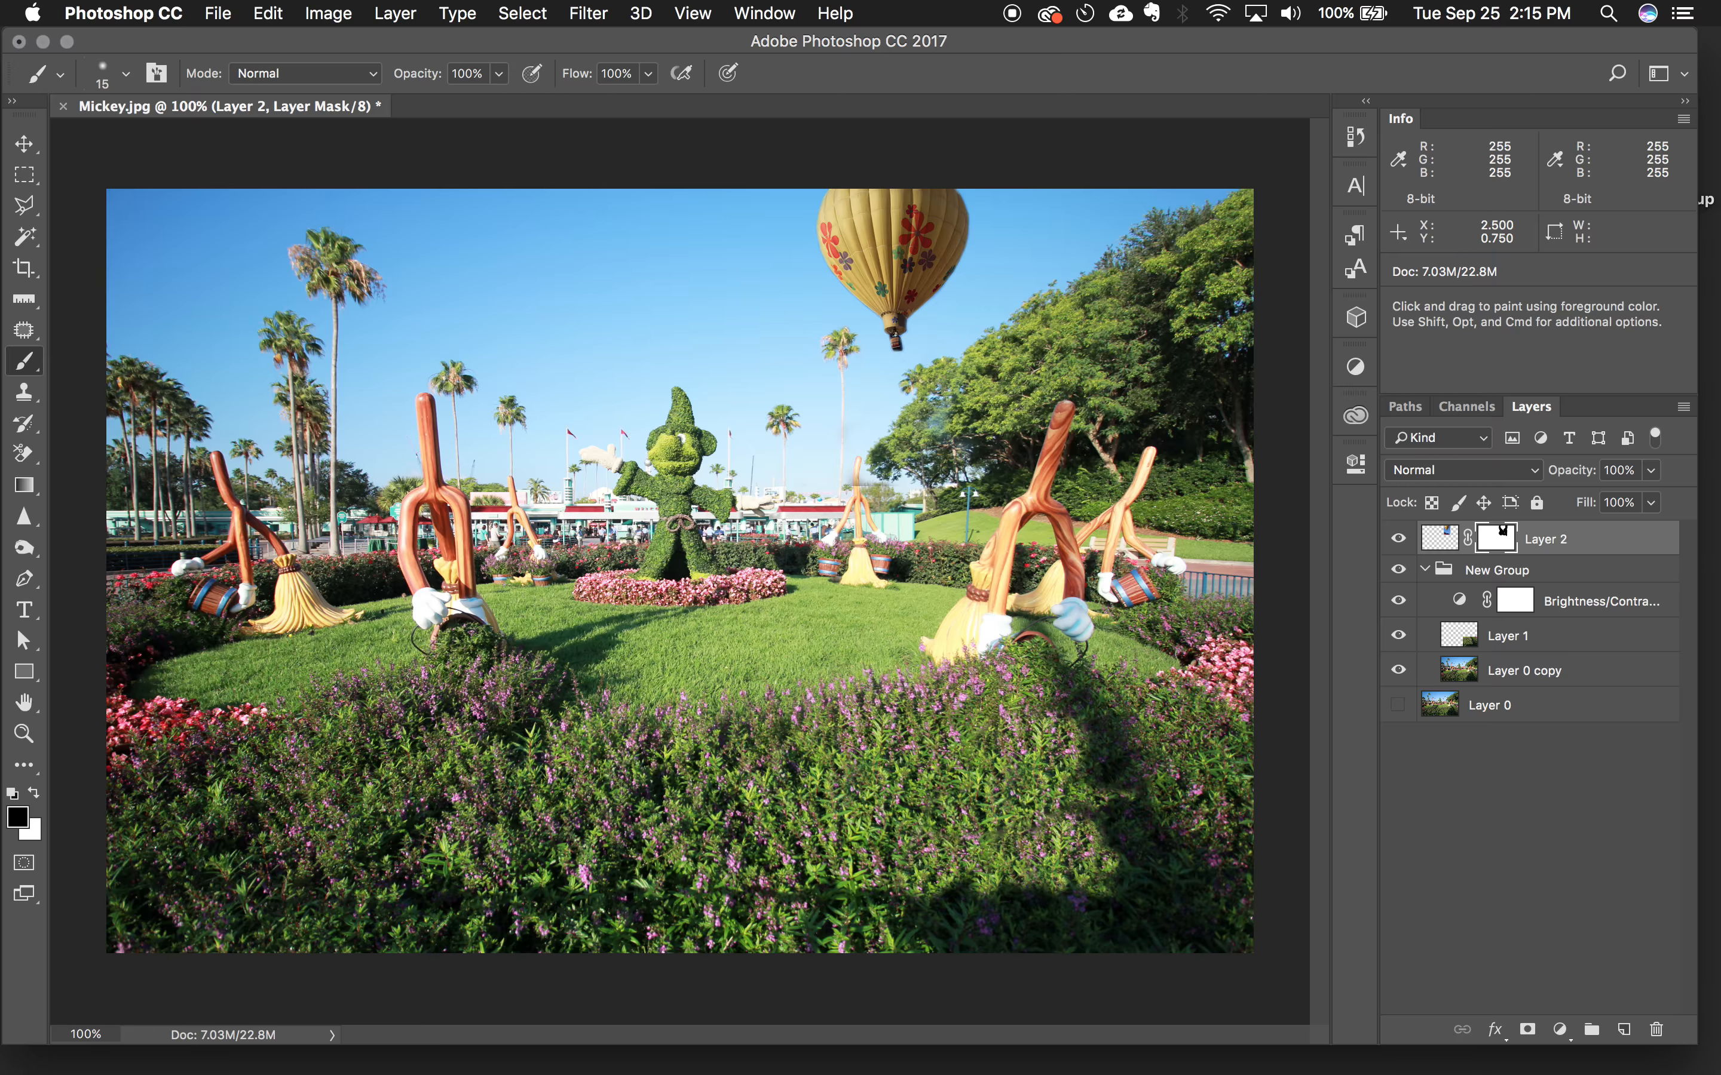
{"action": "key", "text": "v"}
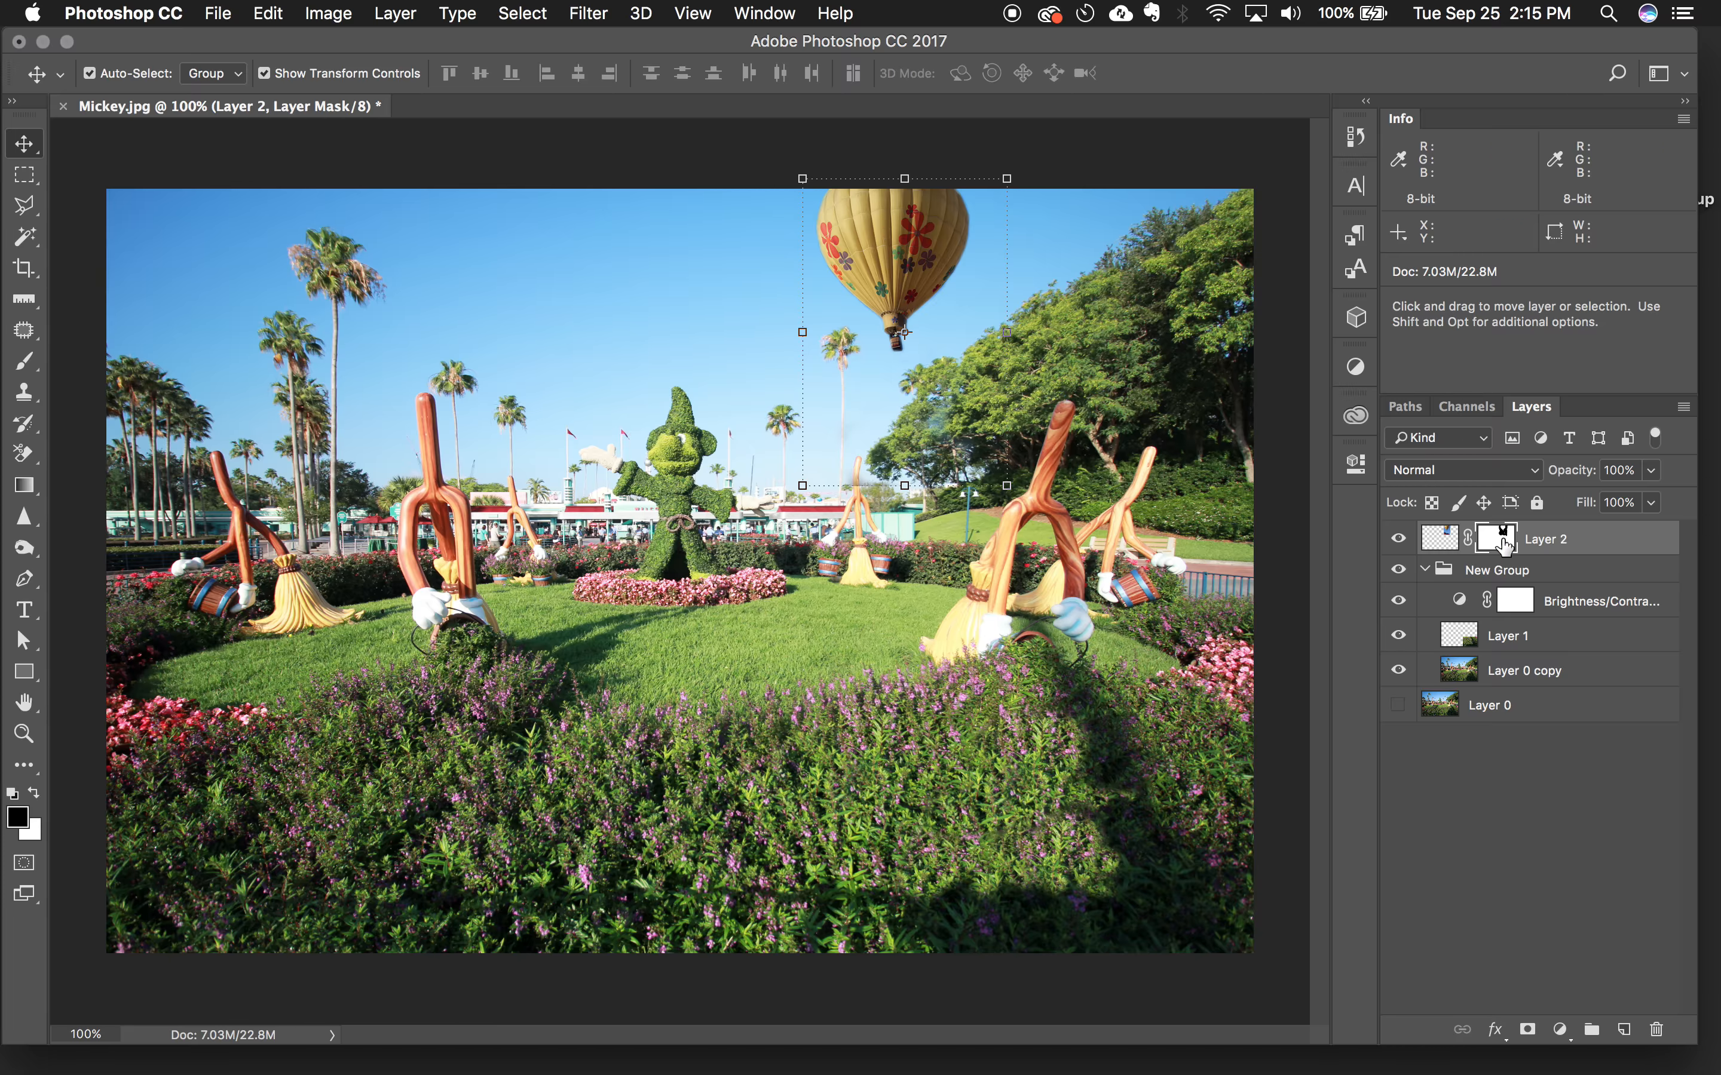
{"action": "left_click", "coordinate": [1355, 367]}
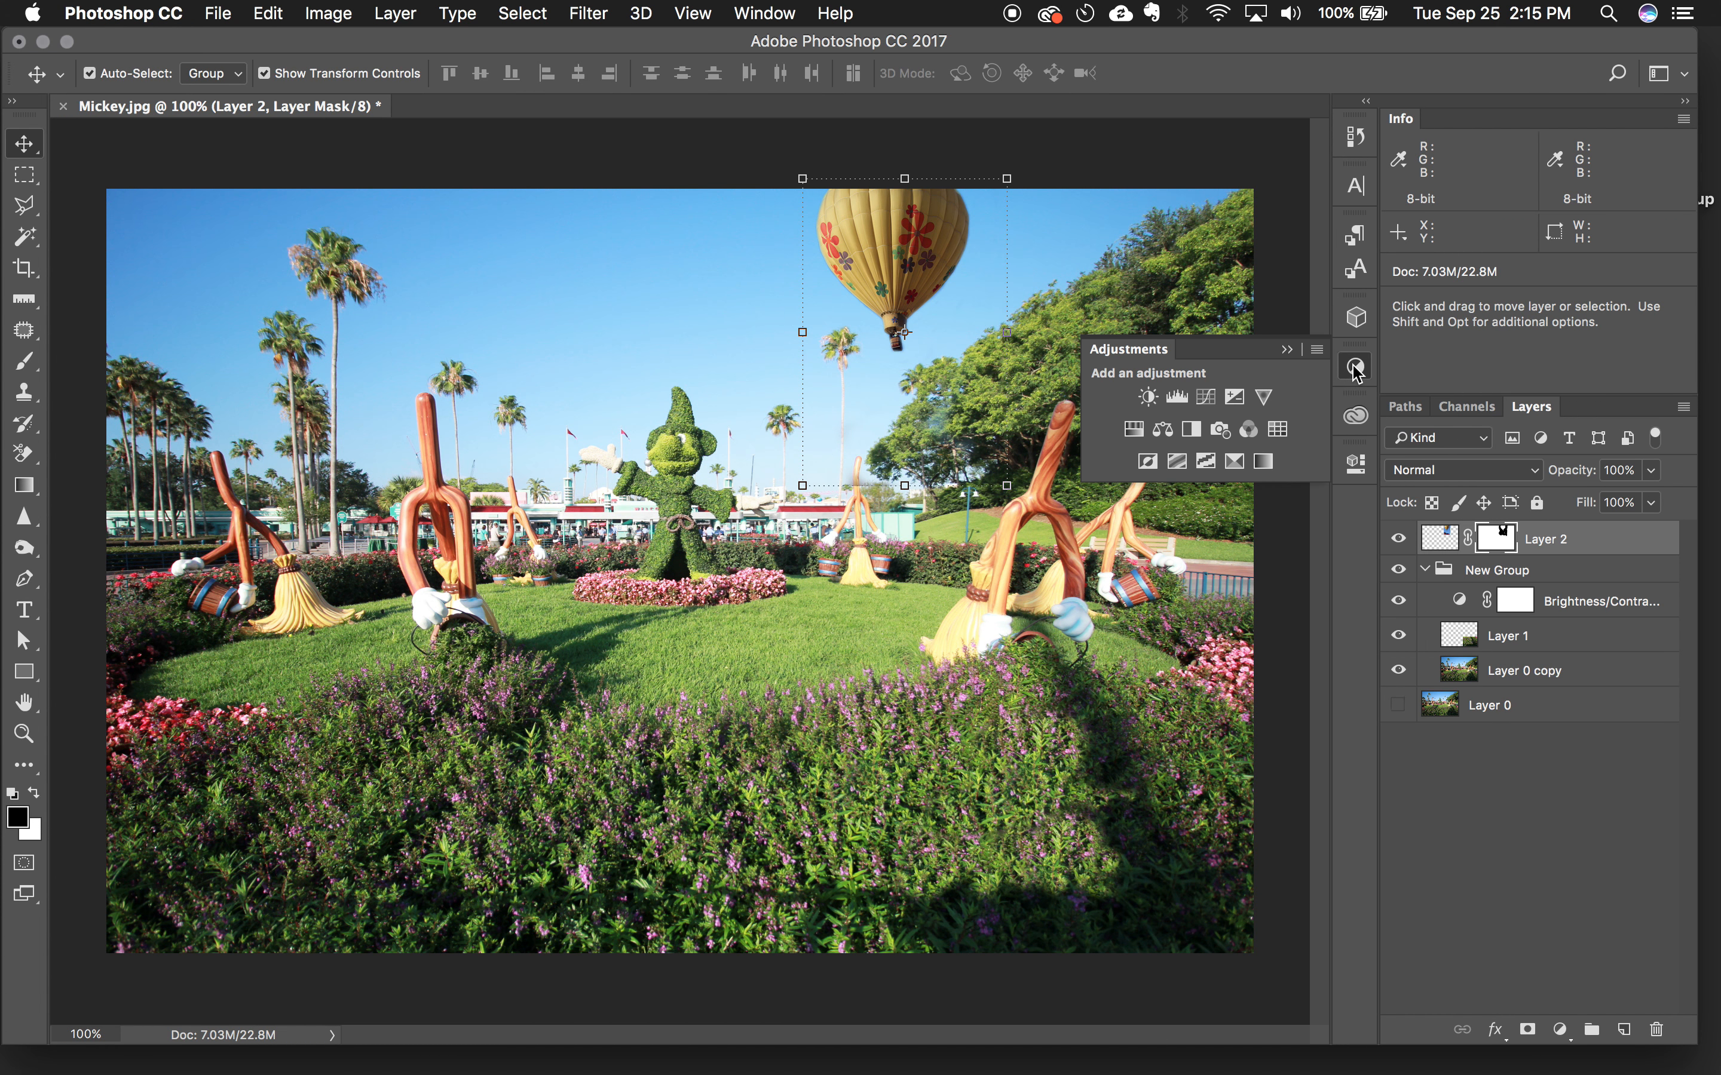
{"action": "left_click", "coordinate": [1147, 397]}
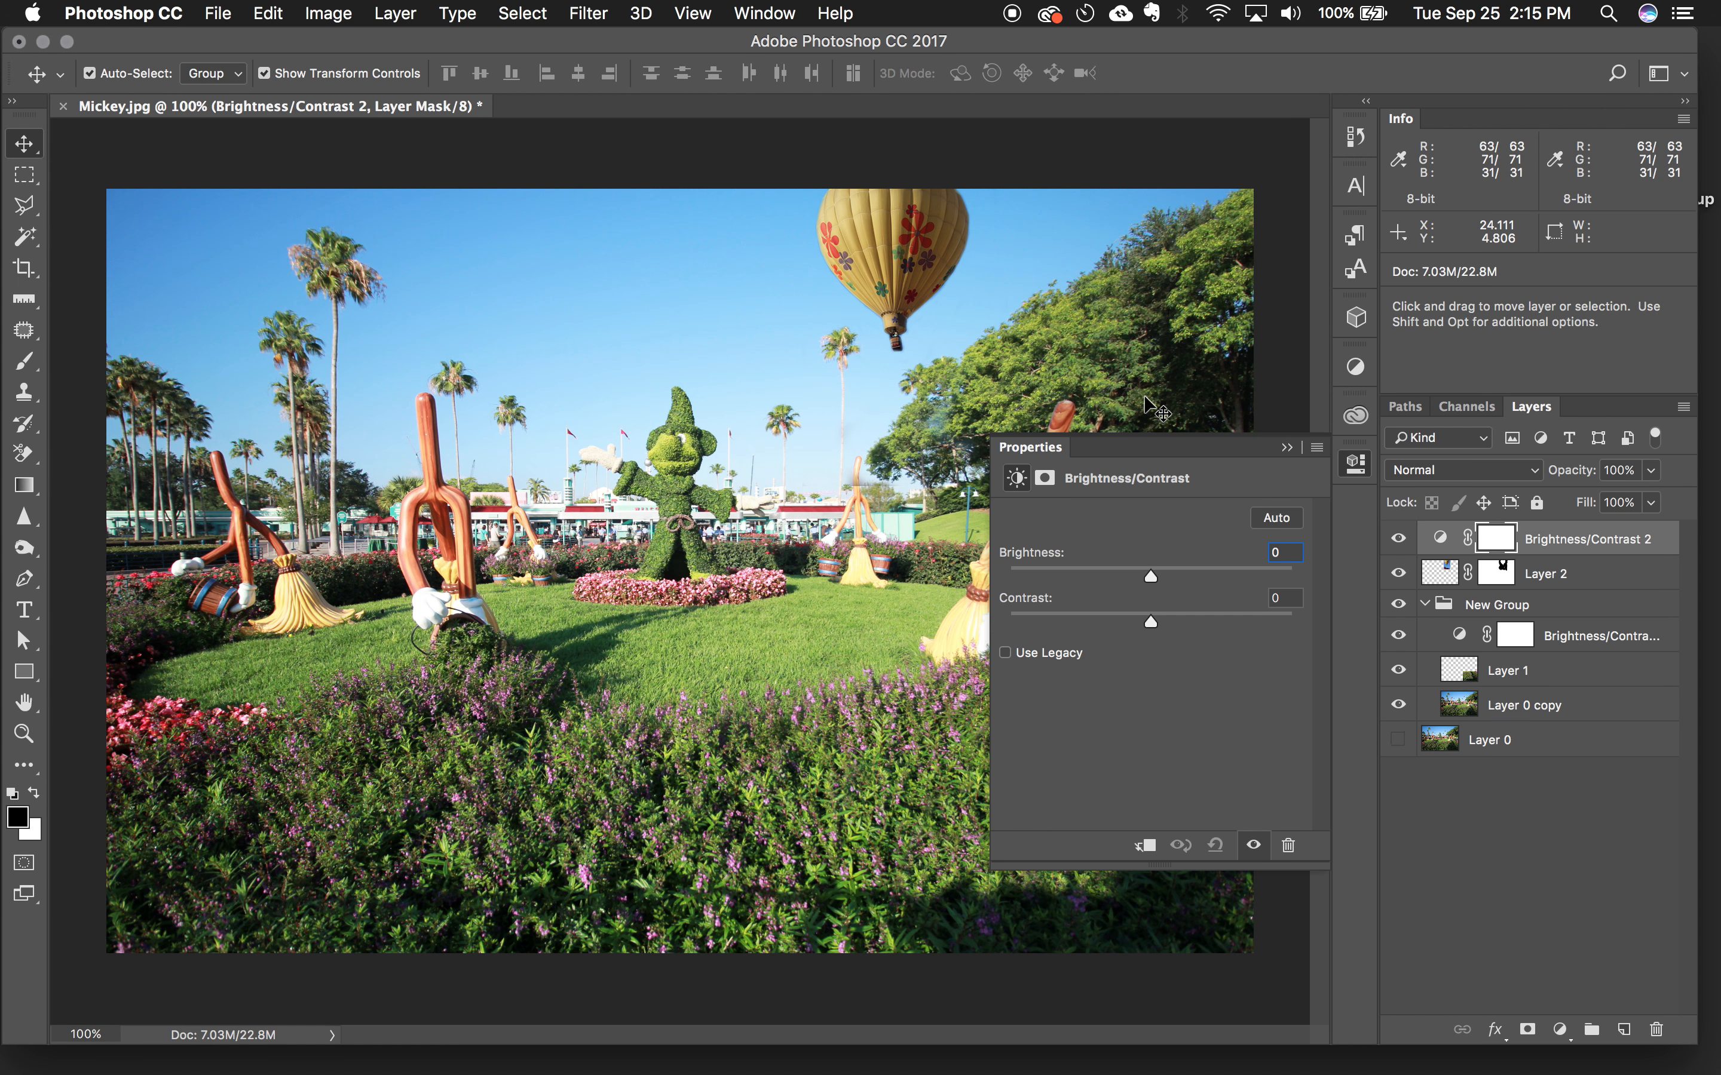
{"action": "left_click_drag", "start_coordinate": [1150, 575], "coordinate": [1171, 582]}
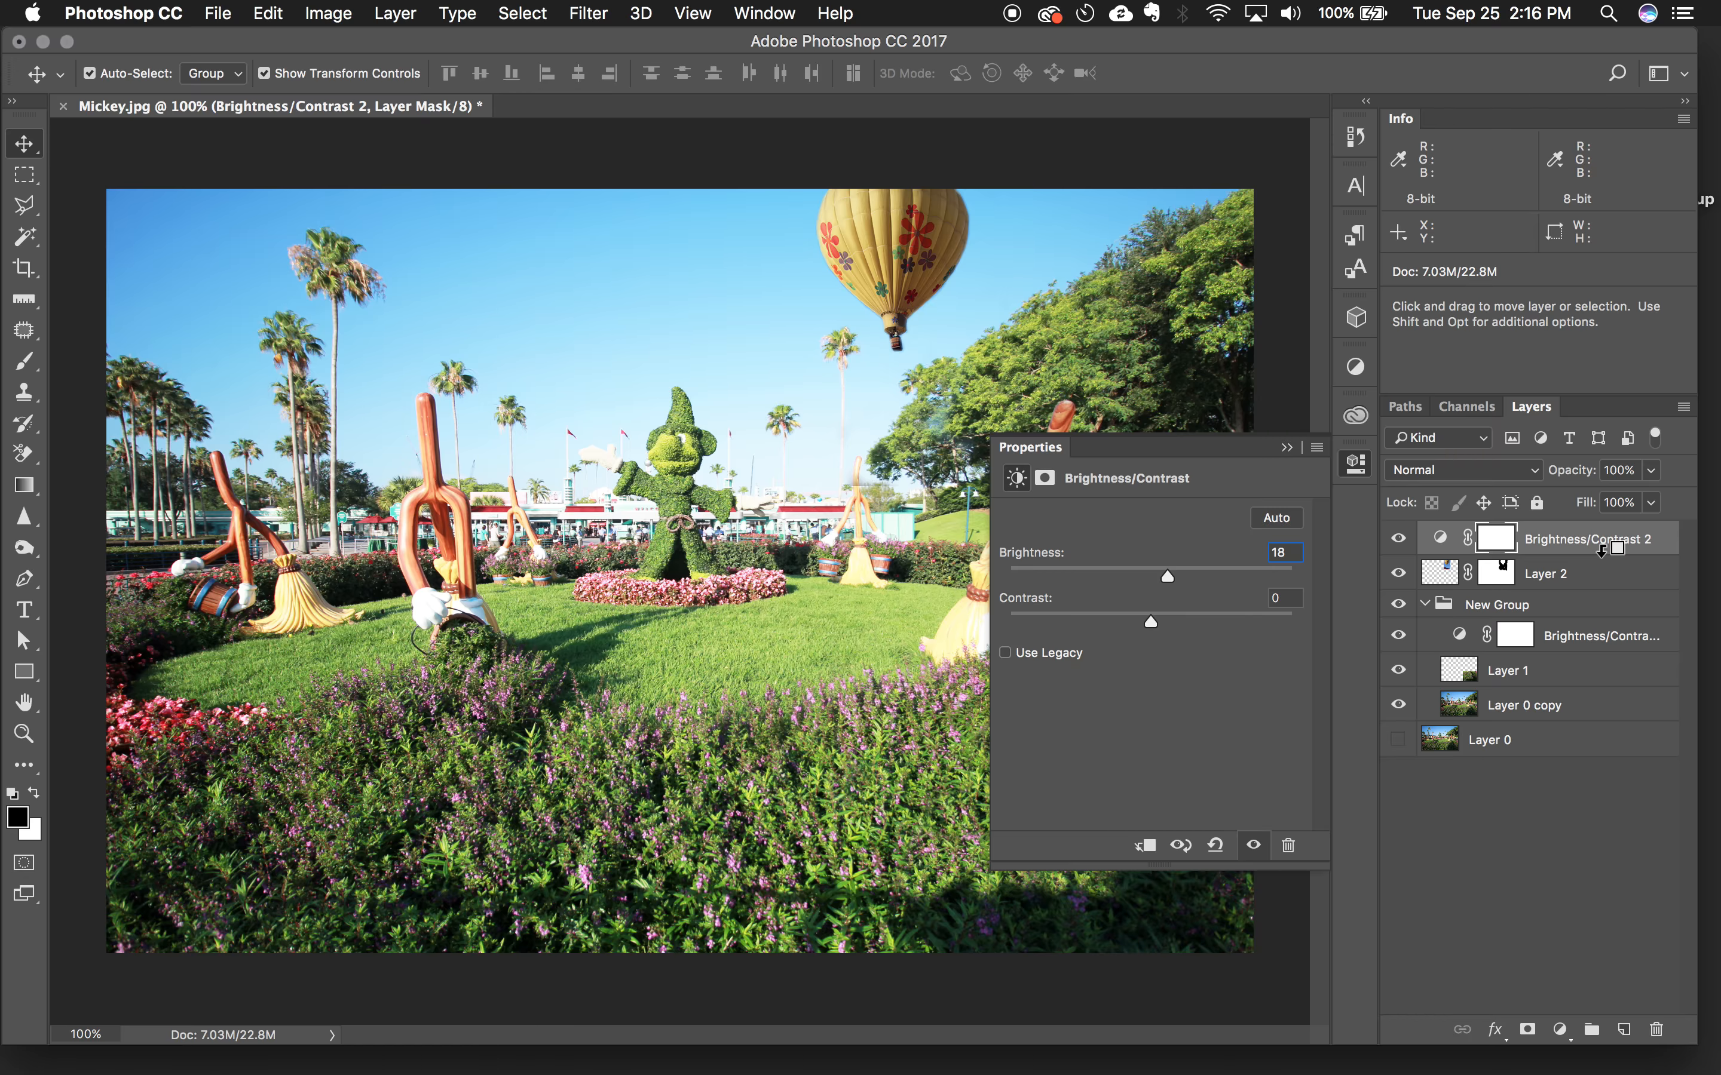
- Clip the new Brightness/Contrast adjustment to Layer 2, raise its brightness to 57, and leave all layers deselected
{"action": "left_click", "coordinate": [1601, 549], "text": "alt"}
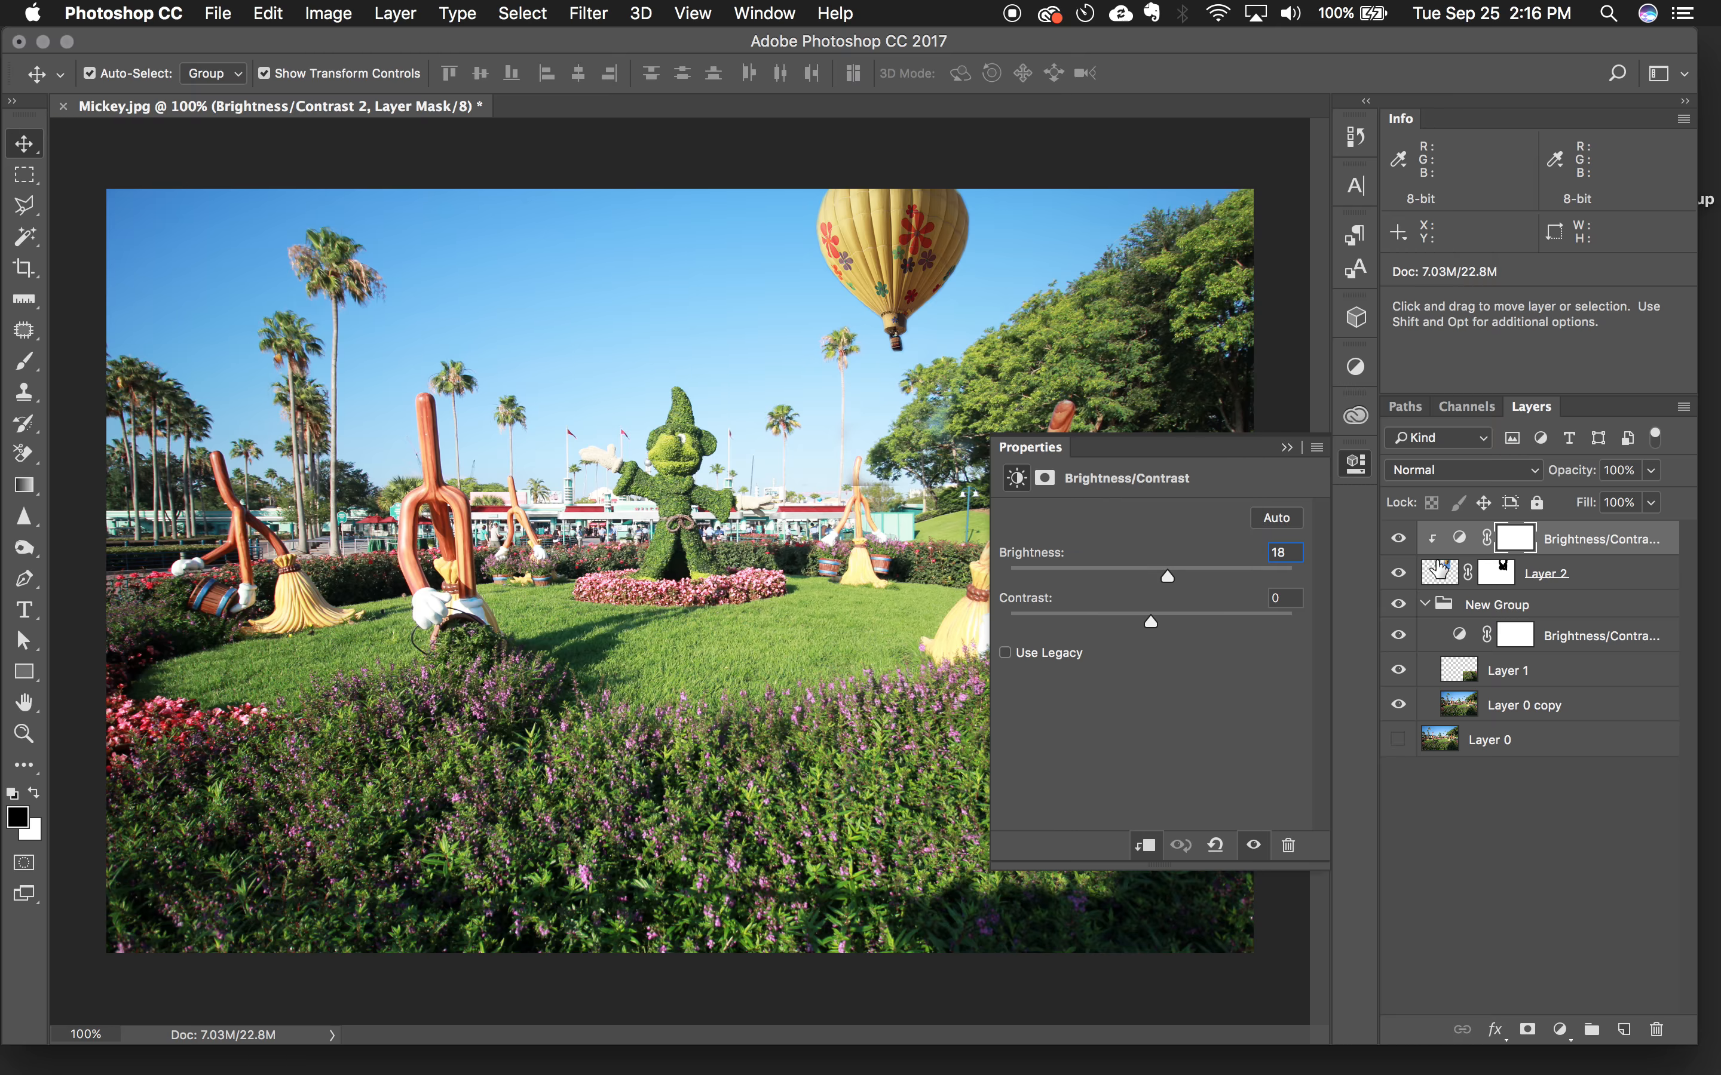
{"action": "mouse_move", "coordinate": [1167, 578]}
{"action": "left_mouse_down"}
{"action": "mouse_move", "coordinate": [1203, 585]}
{"action": "mouse_move", "coordinate": [1182, 579]}
{"action": "left_mouse_up"}
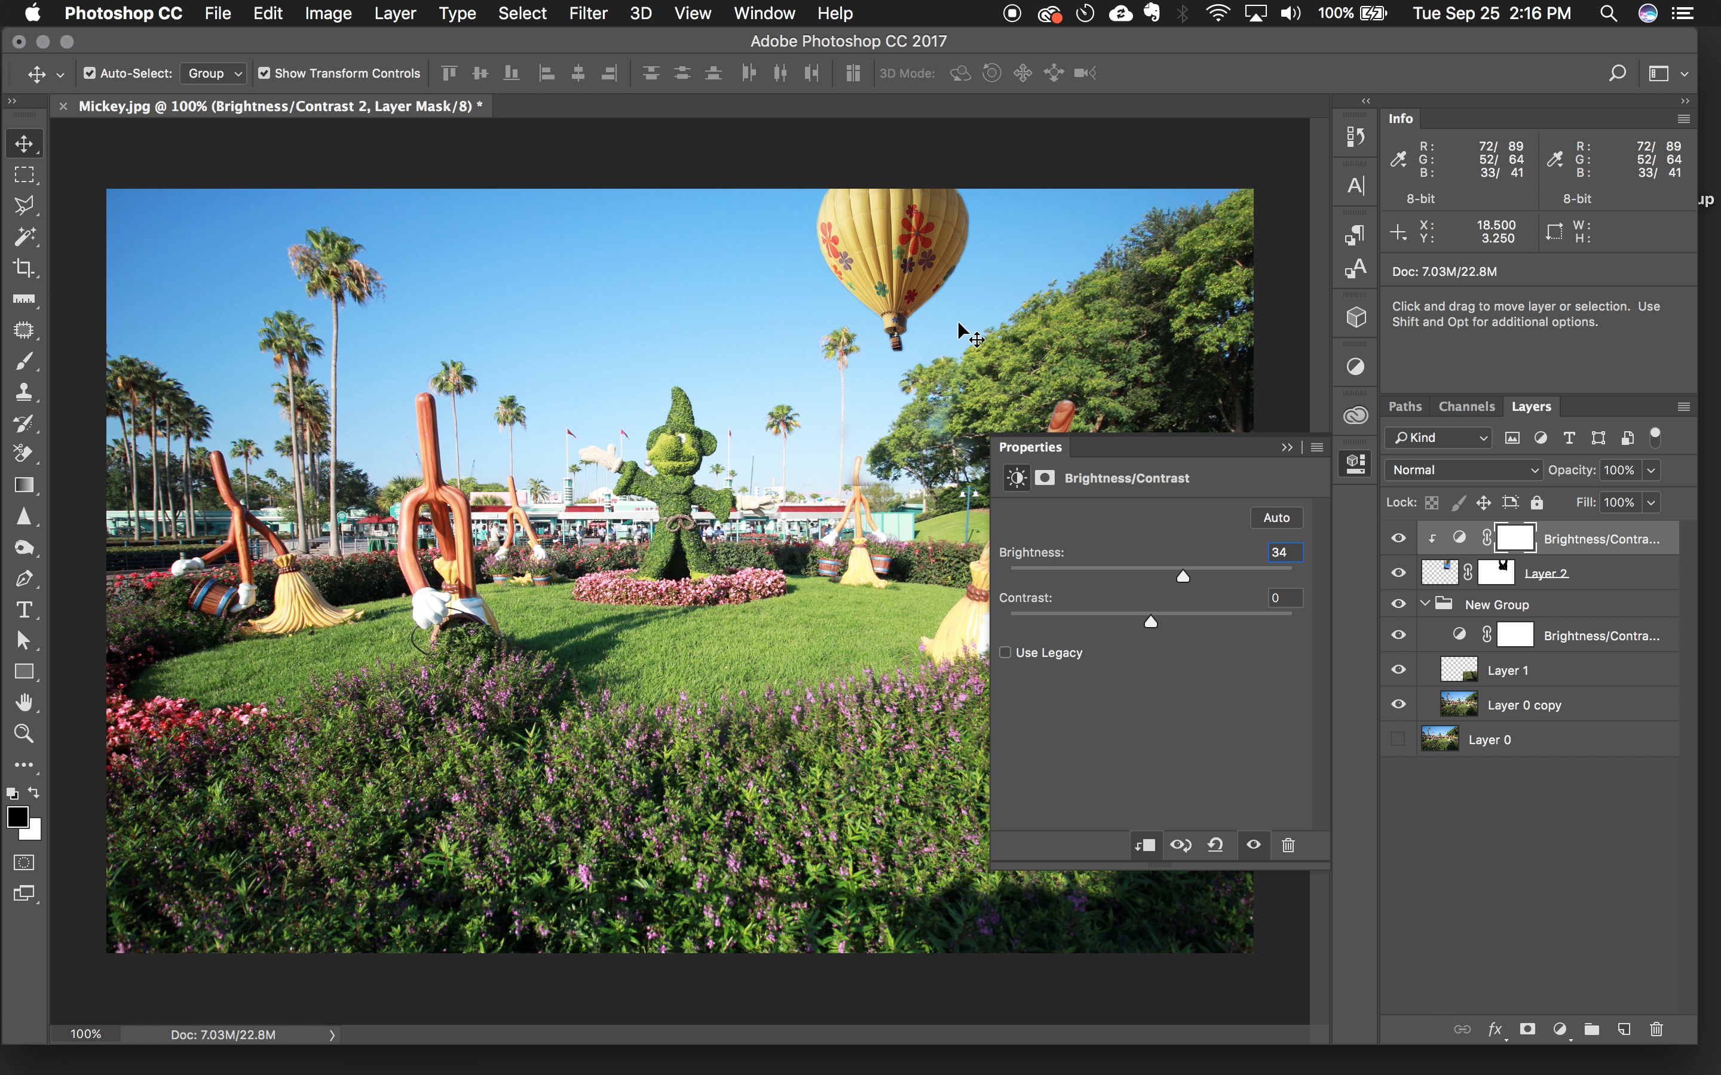
{"action": "left_click", "coordinate": [1184, 578]}
{"action": "mouse_move", "coordinate": [1184, 579]}
{"action": "left_mouse_down"}
{"action": "mouse_move", "coordinate": [1274, 591]}
{"action": "mouse_move", "coordinate": [1010, 561]}
{"action": "mouse_move", "coordinate": [1226, 580]}
{"action": "mouse_move", "coordinate": [1209, 583]}
{"action": "left_mouse_up"}
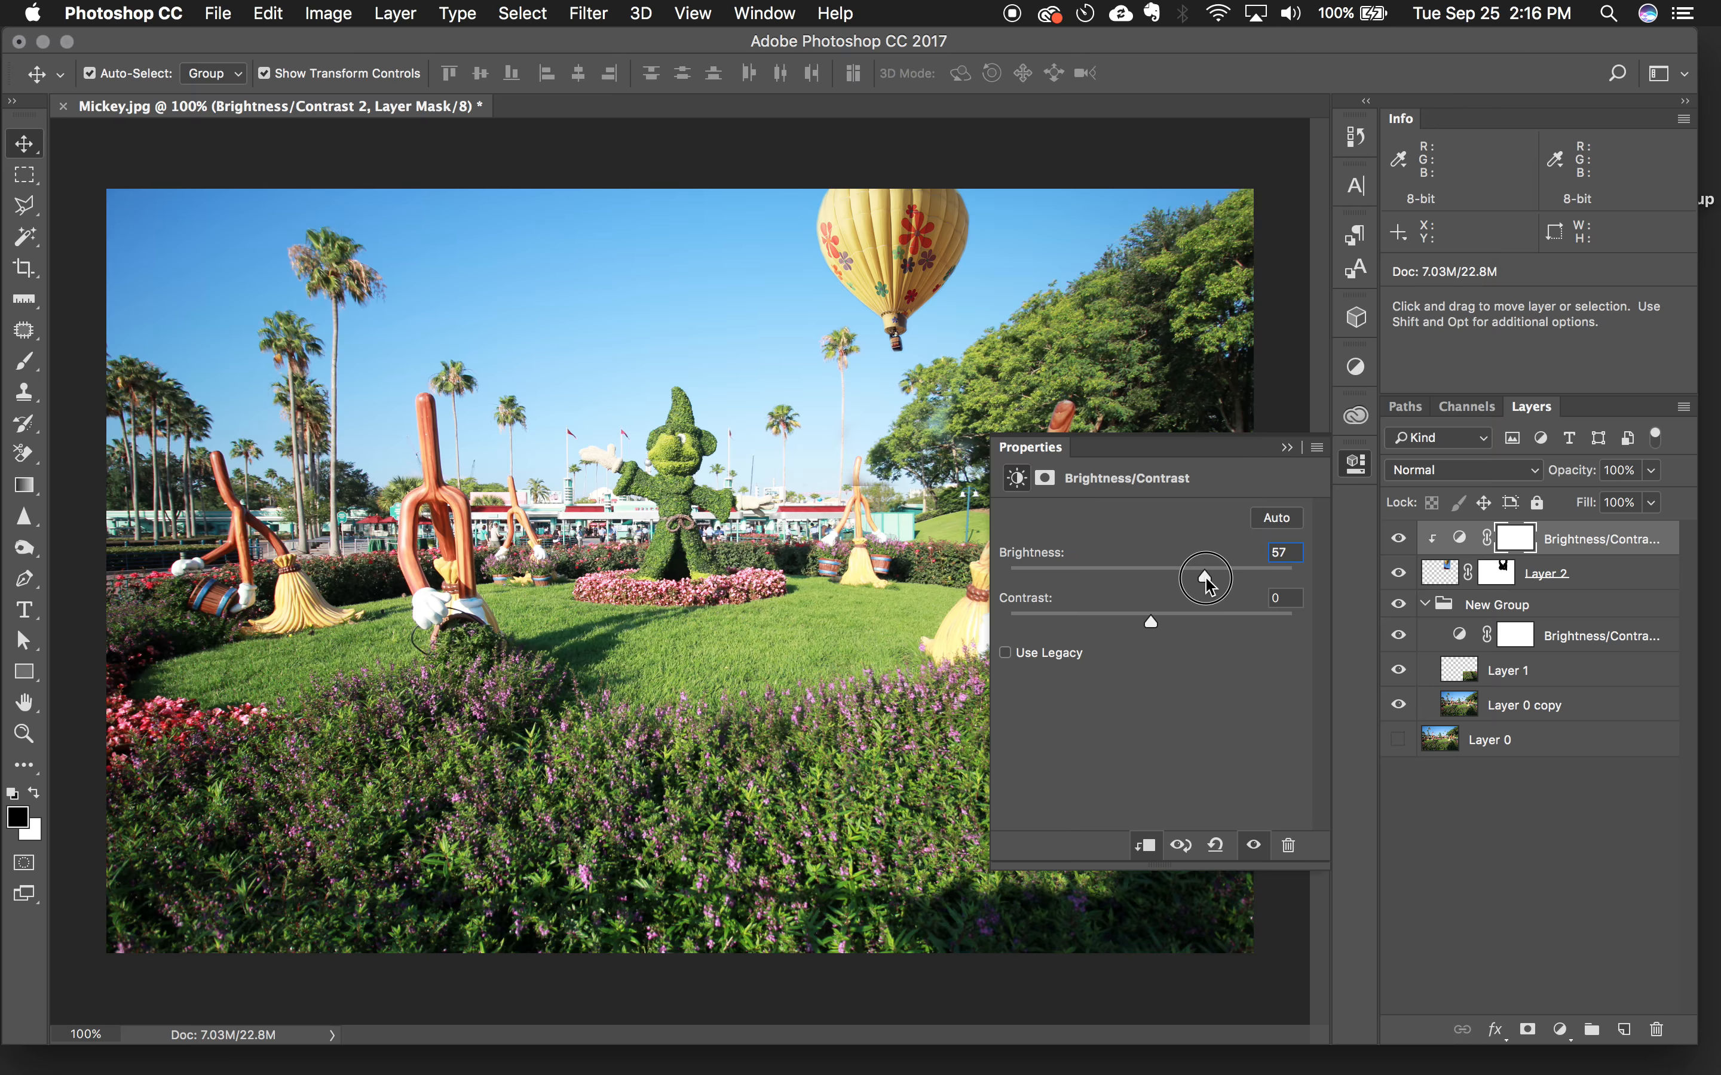
{"action": "left_click", "coordinate": [1287, 449]}
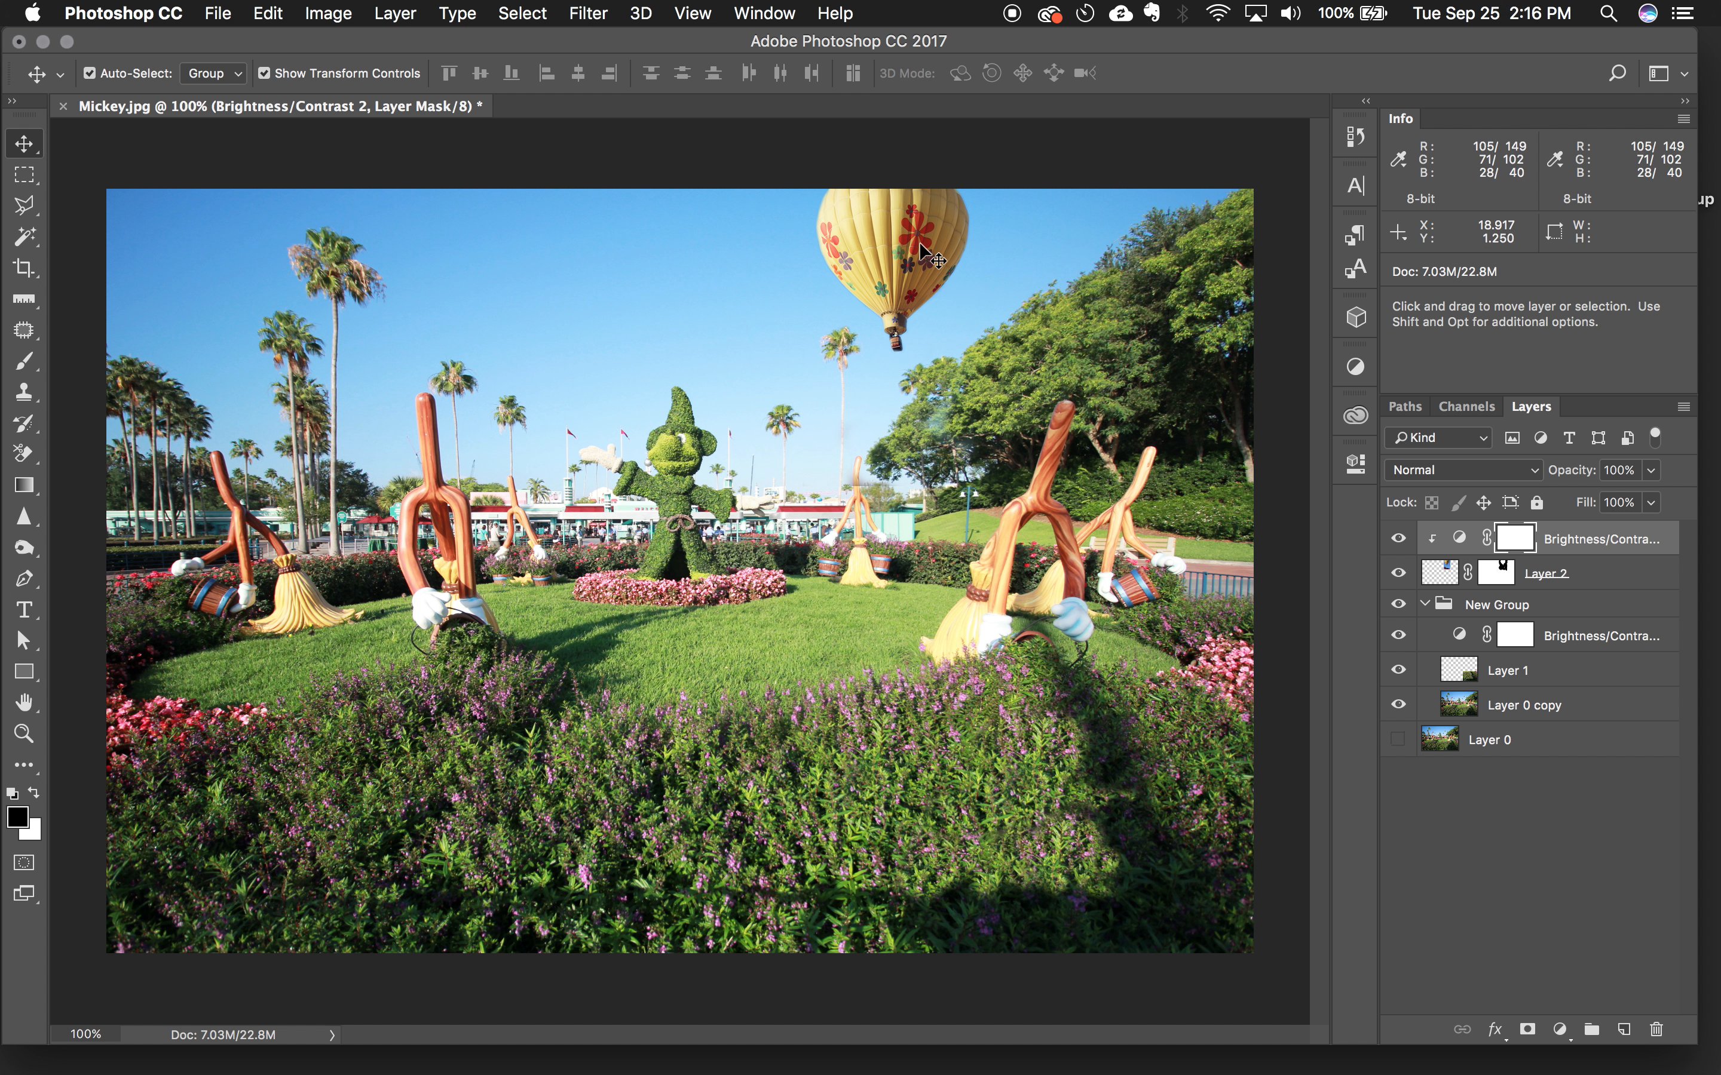
{"action": "left_click", "coordinate": [924, 269]}
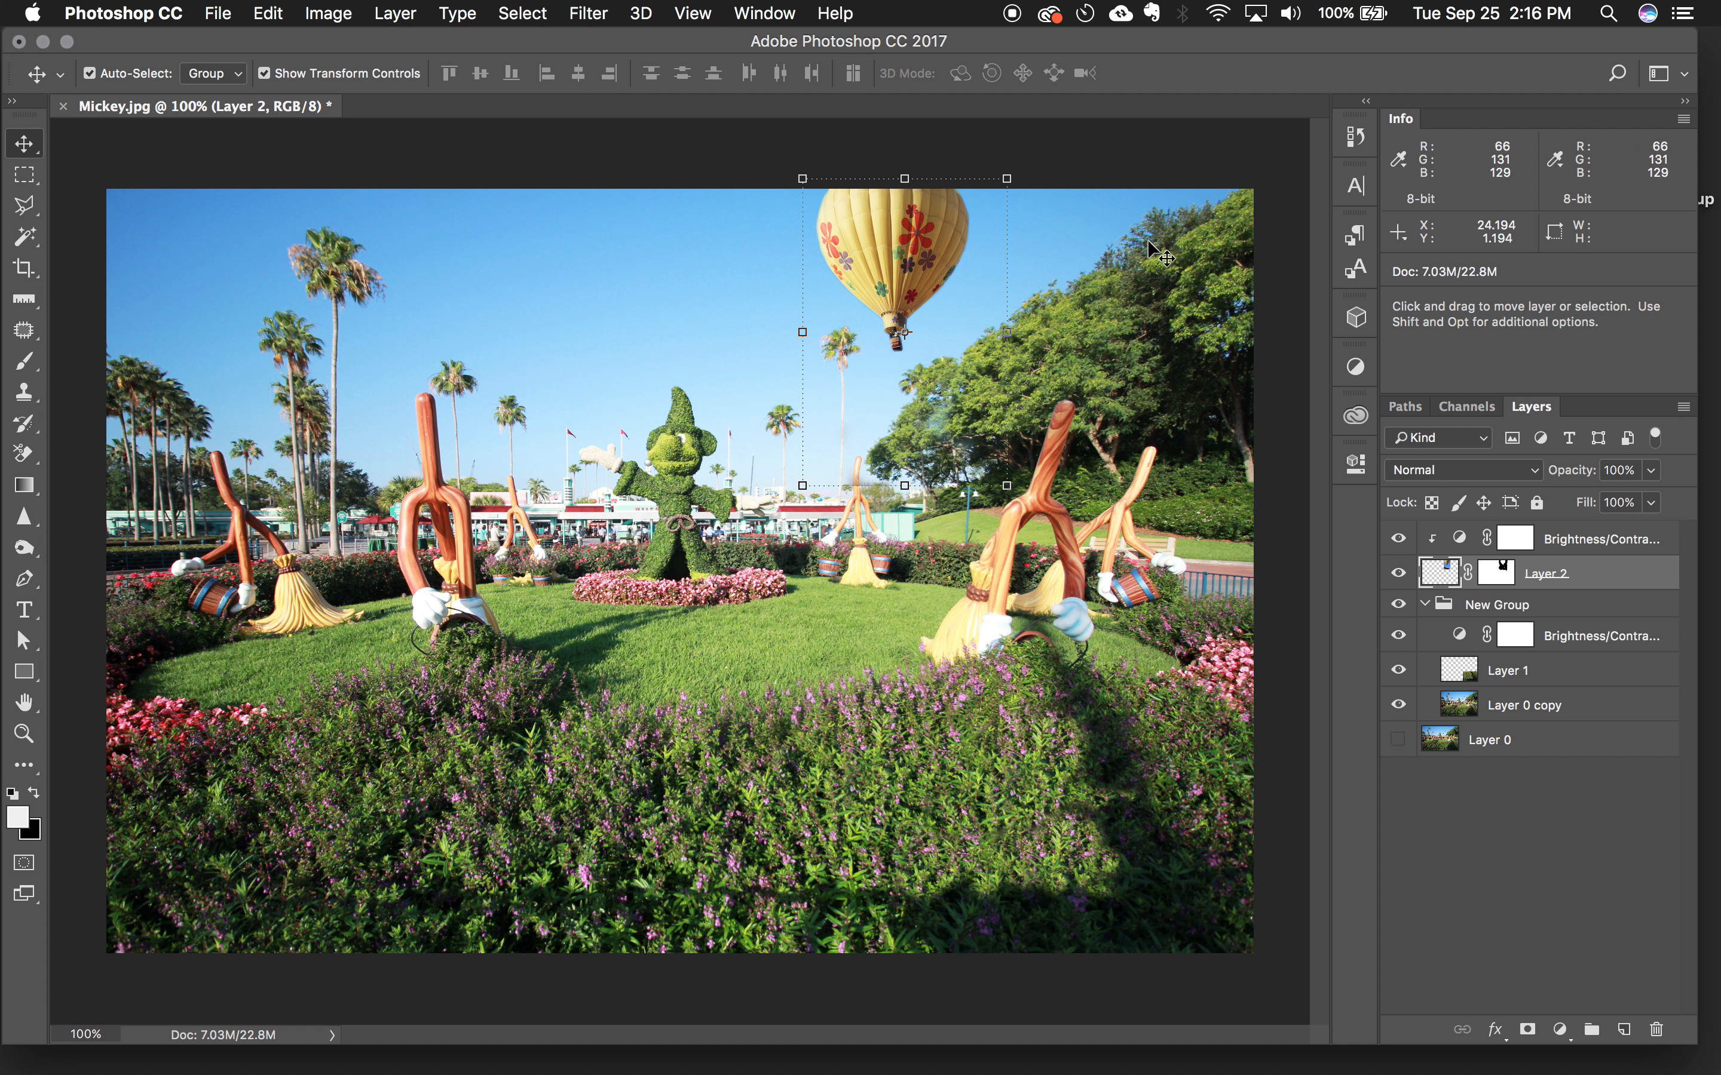
{"action": "left_click", "coordinate": [1187, 161]}
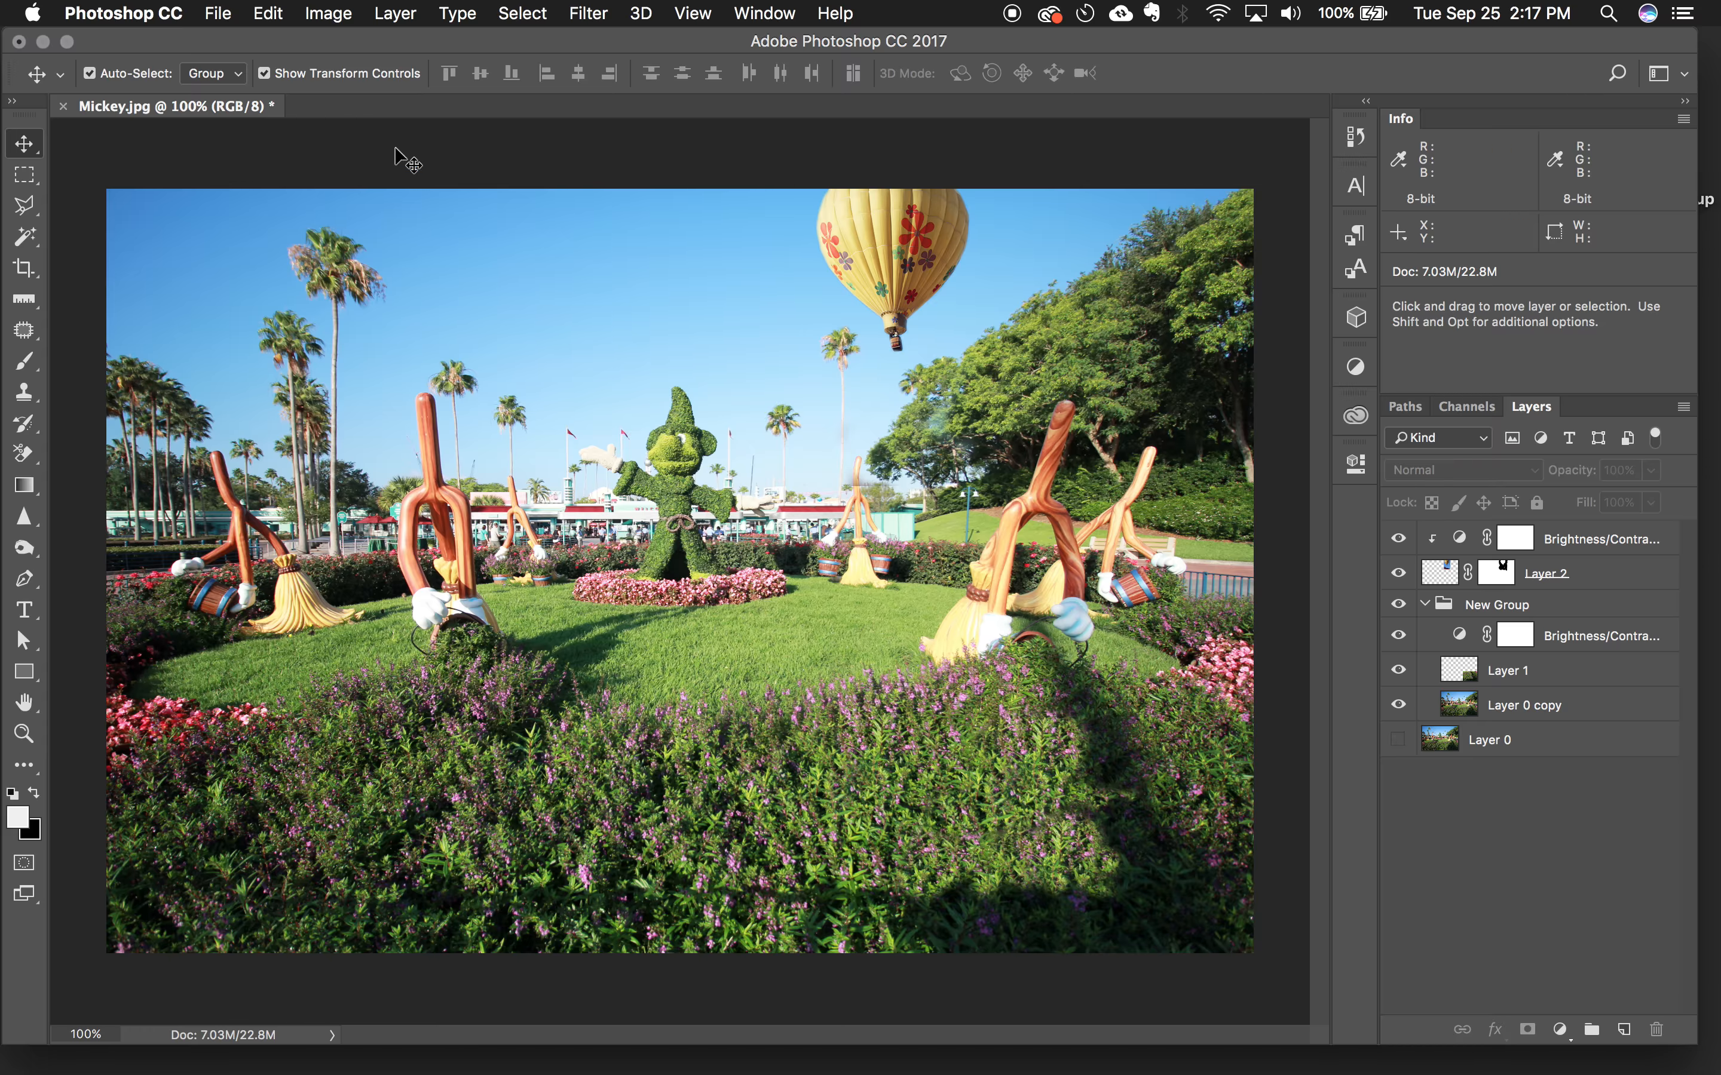
- Save the layered document to the Desktop as Mickey.psd in Photoshop format with Maximize Compatibility on, and dismiss the Google Photos notification
{"action": "left_click", "coordinate": [224, 16]}
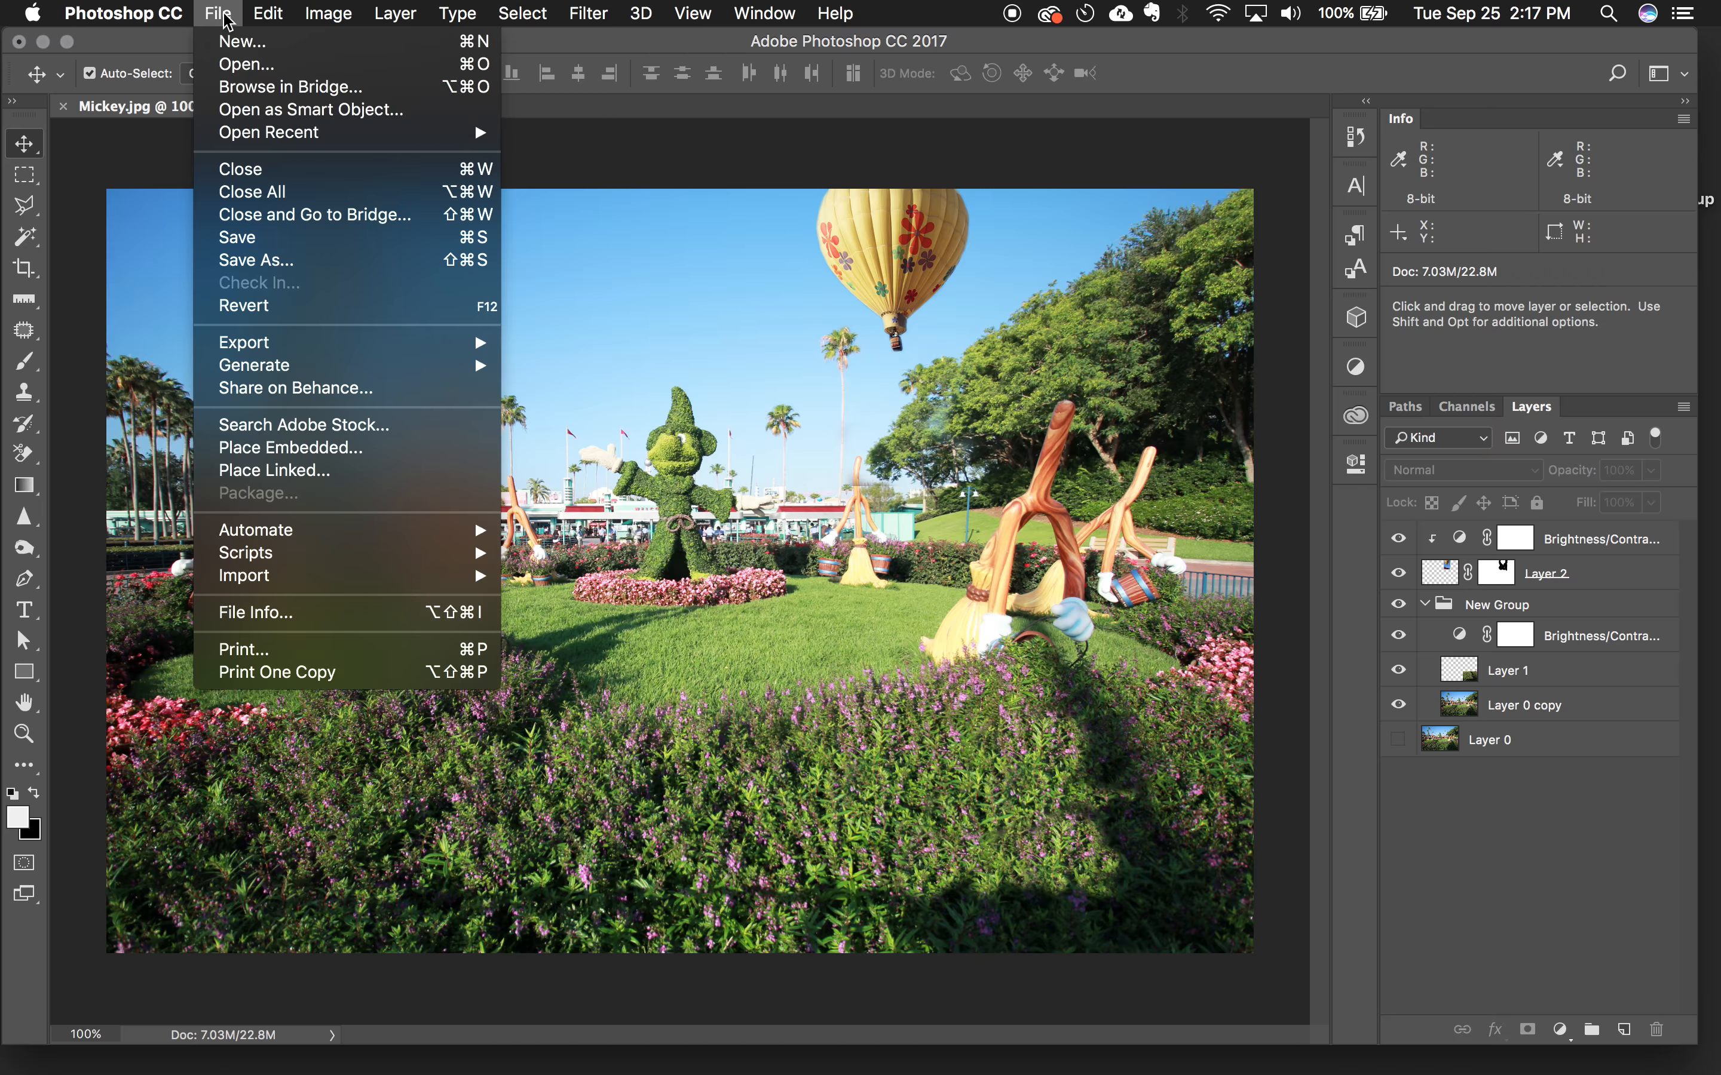
{"action": "left_click", "coordinate": [284, 242]}
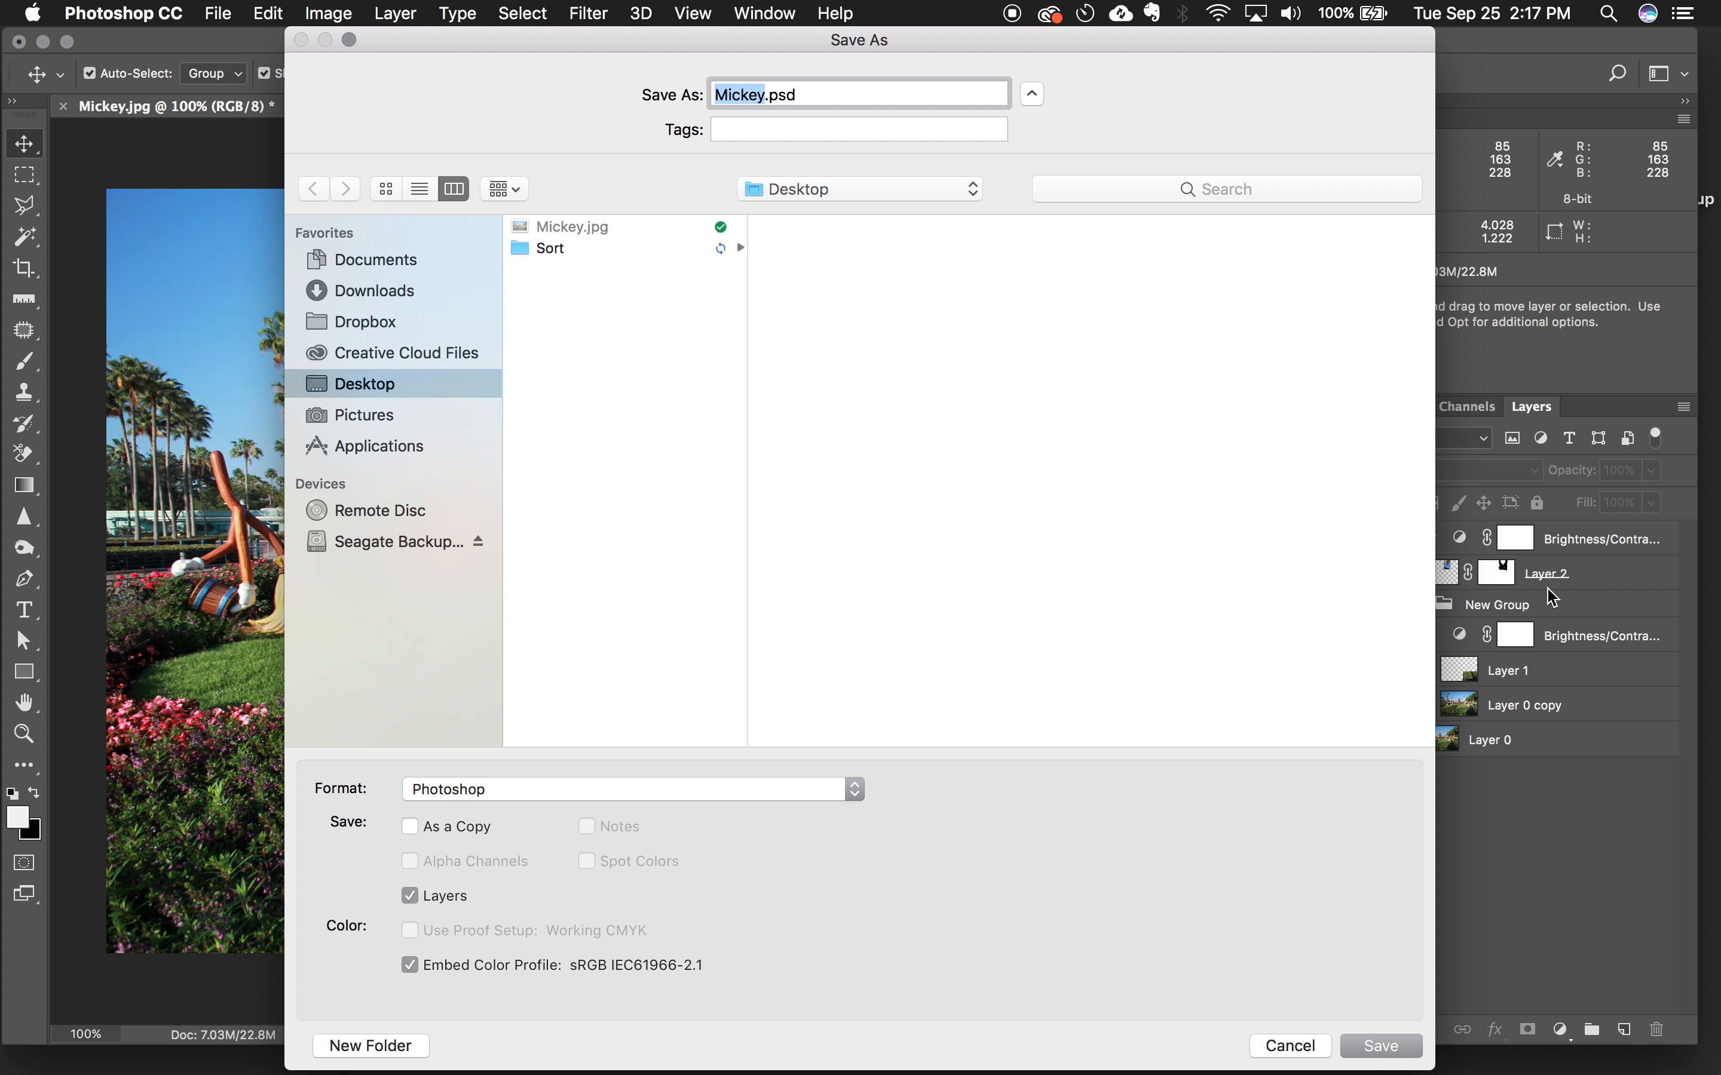
{"action": "left_click", "coordinate": [620, 790]}
{"action": "left_click", "coordinate": [620, 791]}
{"action": "left_click", "coordinate": [1388, 1043]}
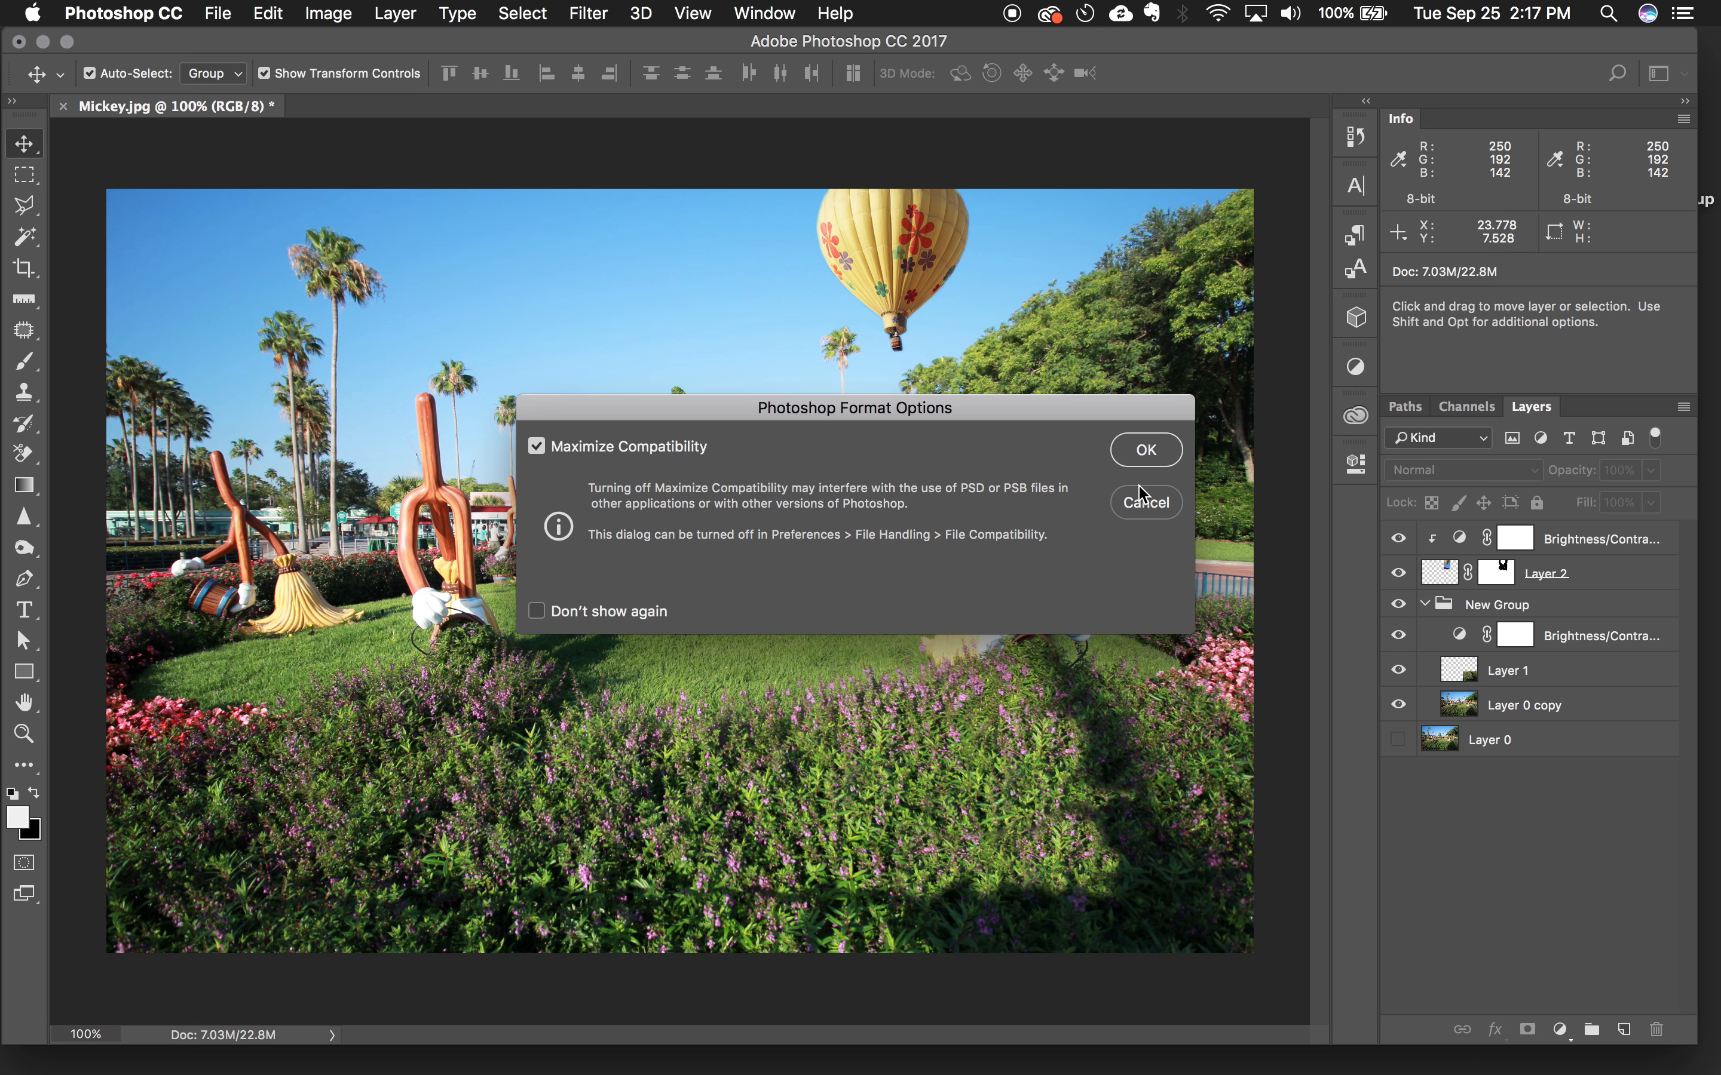
{"action": "left_click", "coordinate": [1146, 450]}
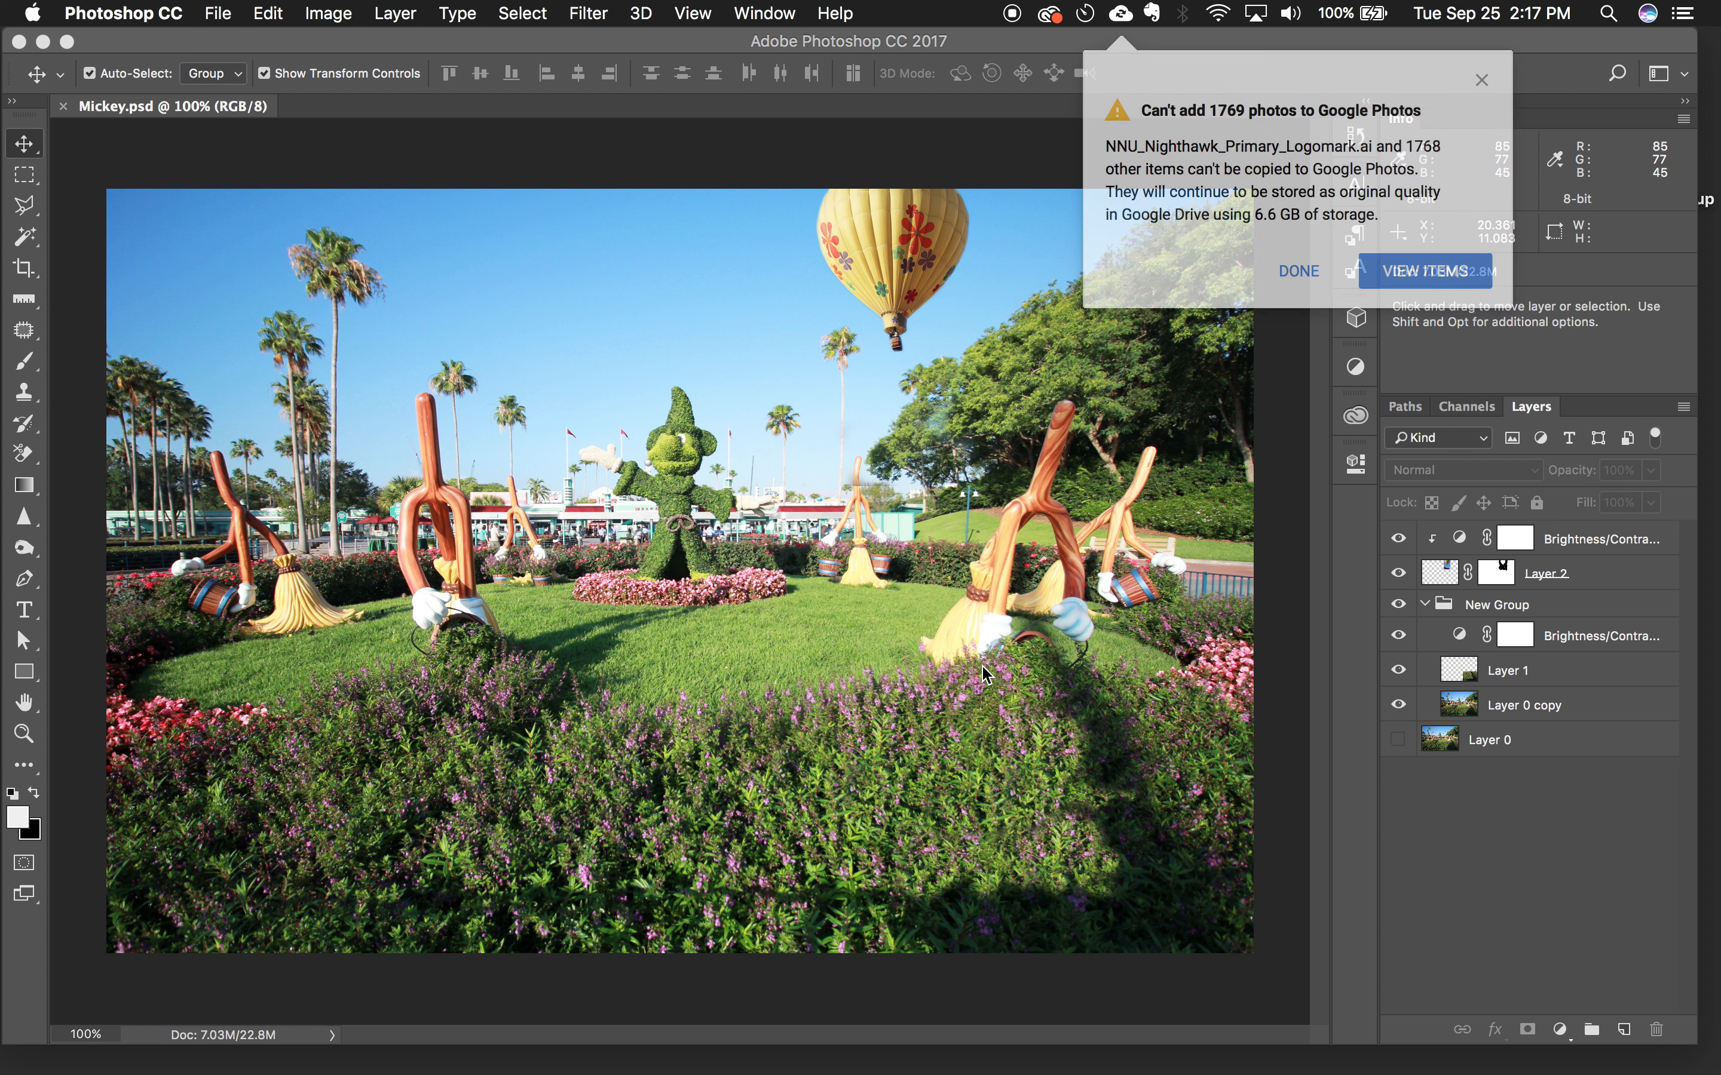
{"action": "left_click", "coordinate": [1298, 271]}
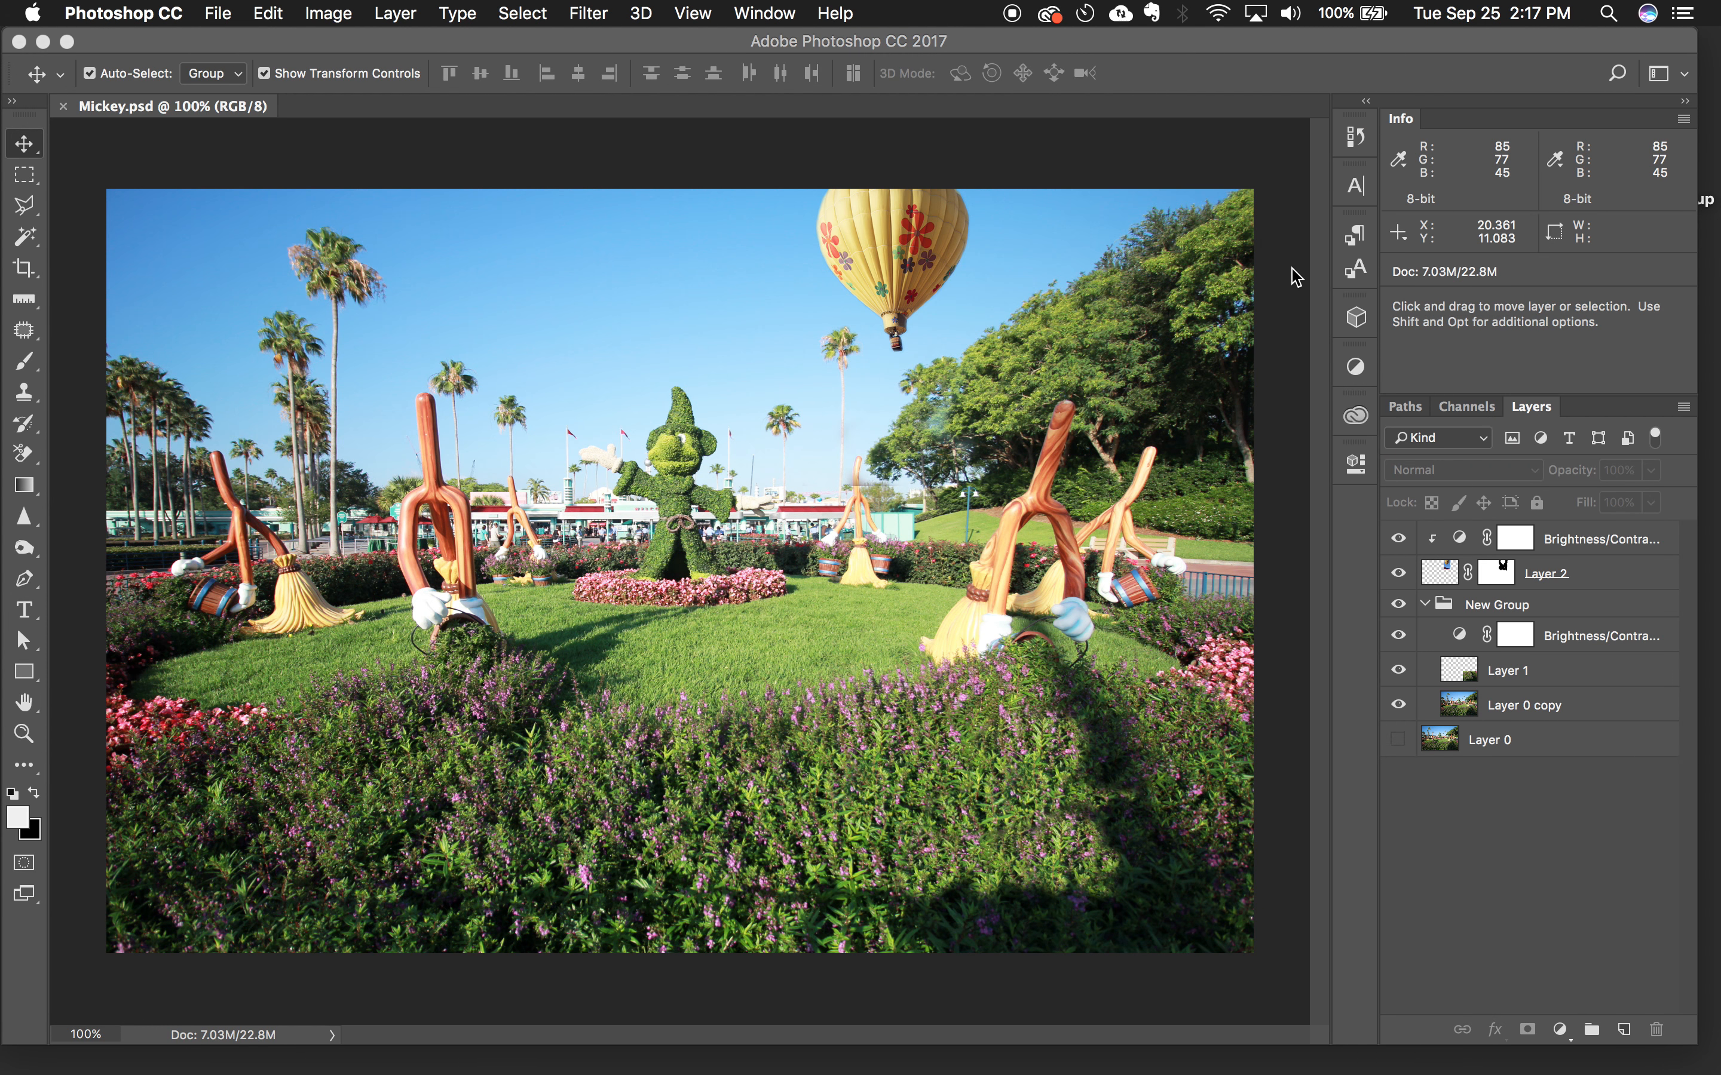